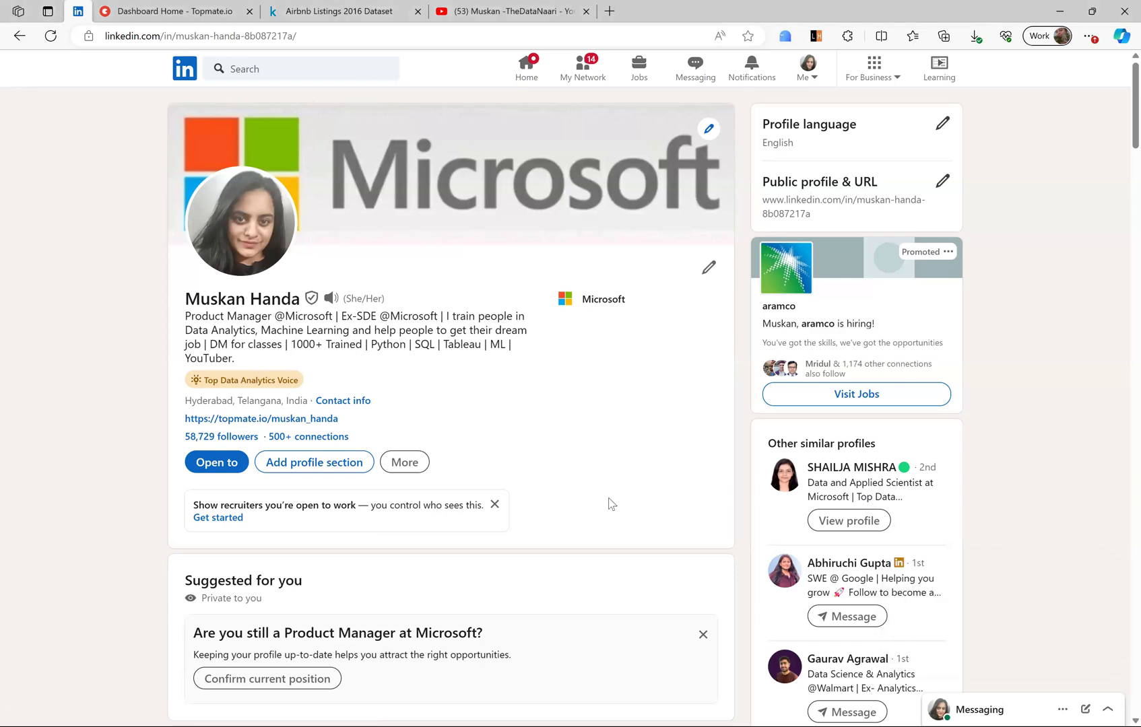
- Review the LinkedIn profile's headline, About, Services and Featured sections
scroll(608, 499, "down", 1)
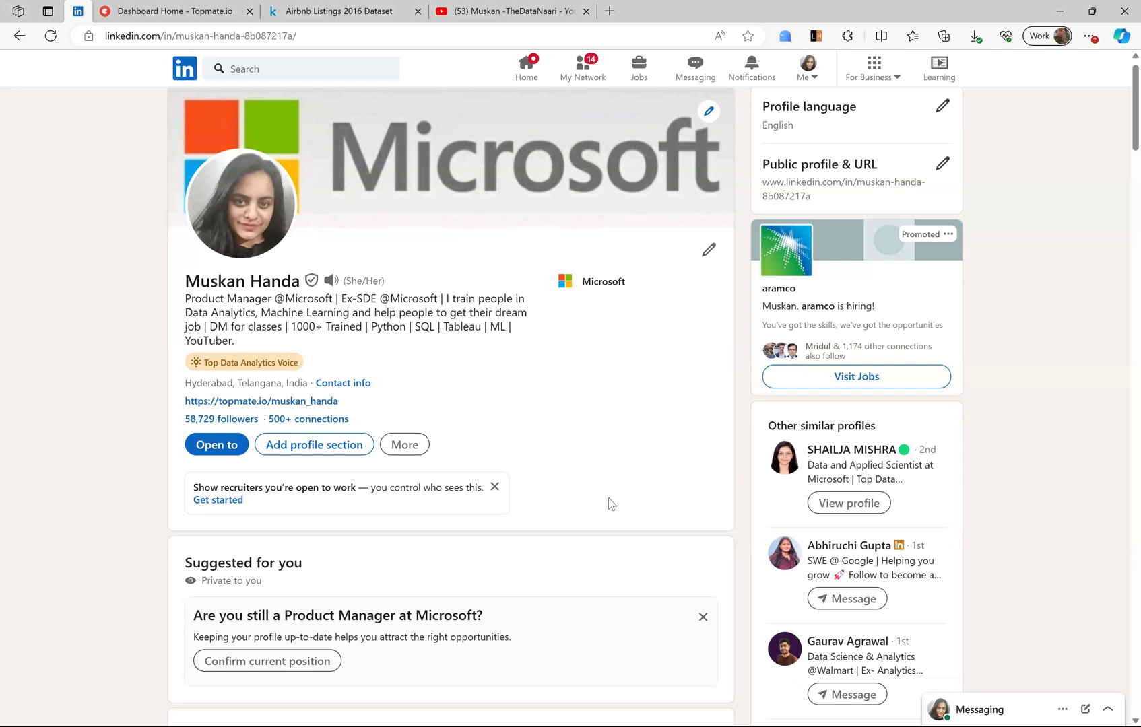
scroll(608, 499, "down", 1)
scroll(608, 503, "down", 1)
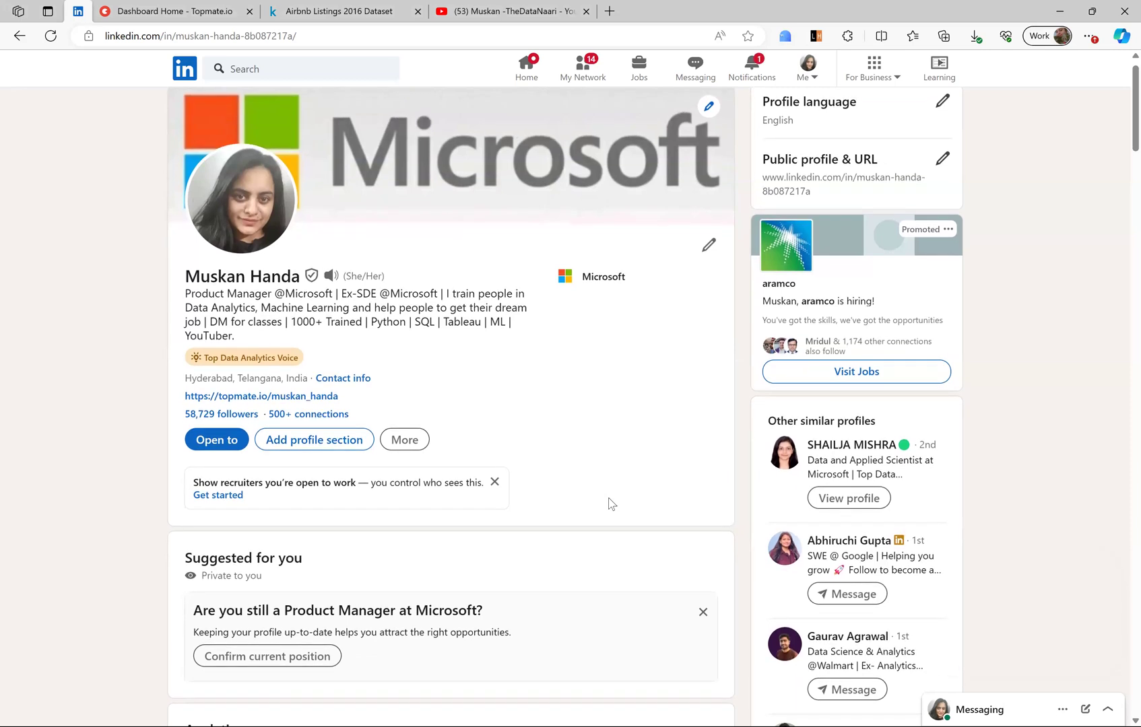
scroll(608, 504, "down", 1)
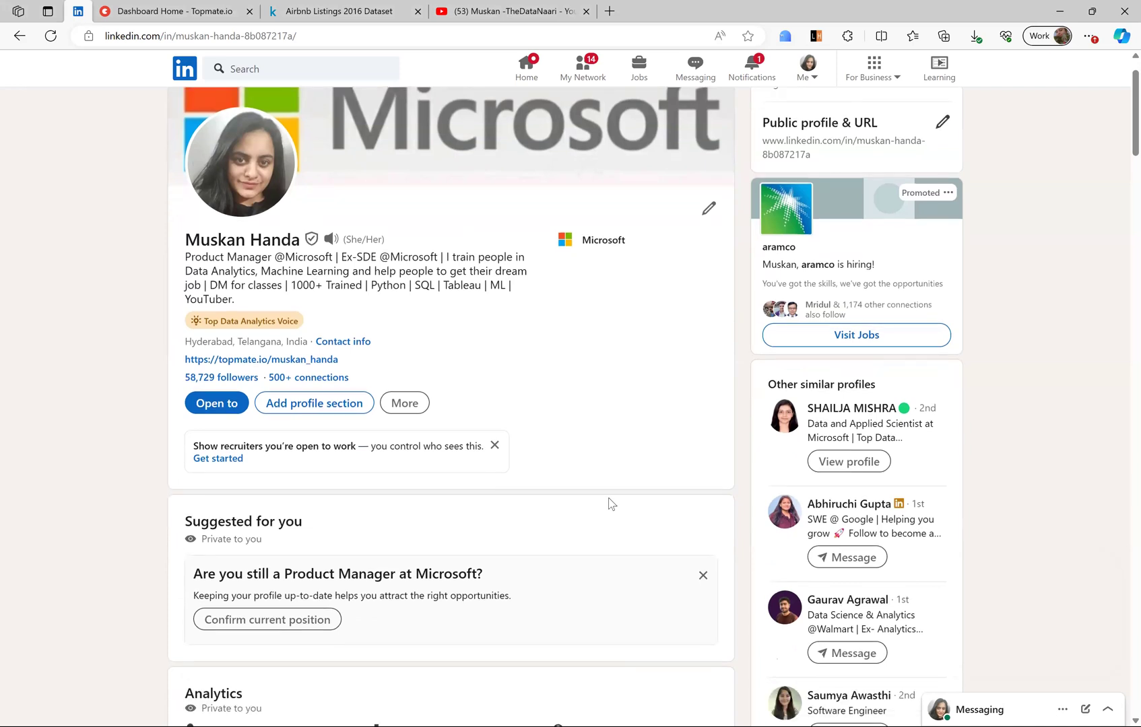
scroll(608, 498, "down", 1)
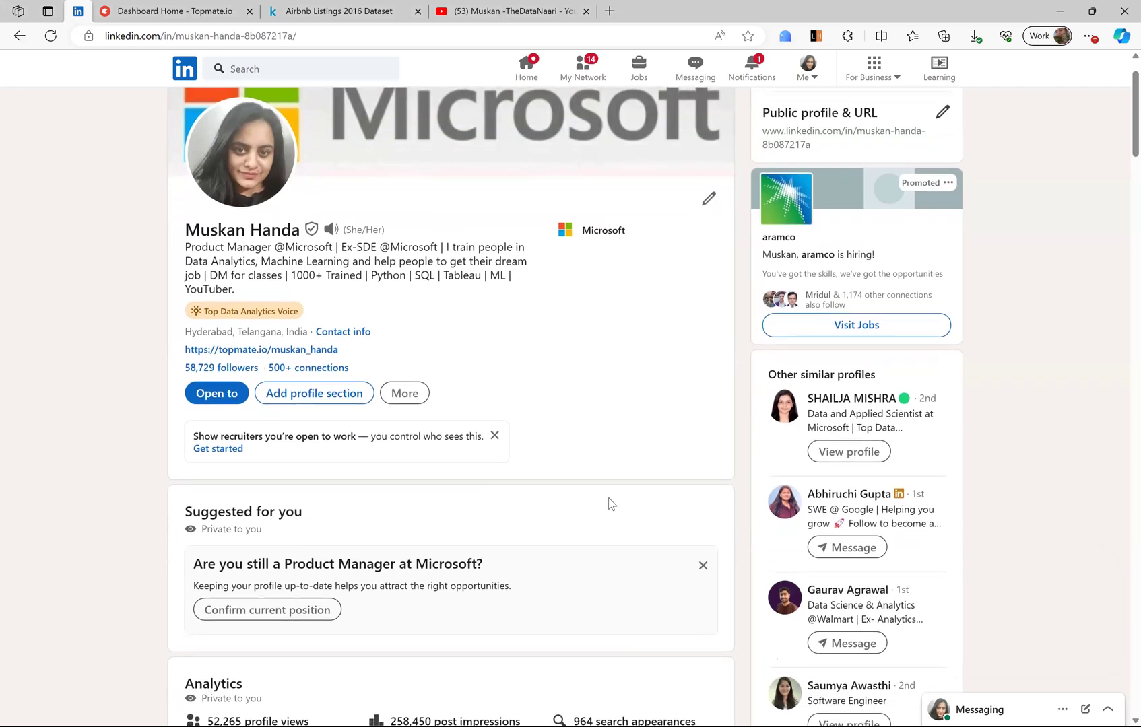
scroll(608, 499, "down", 1)
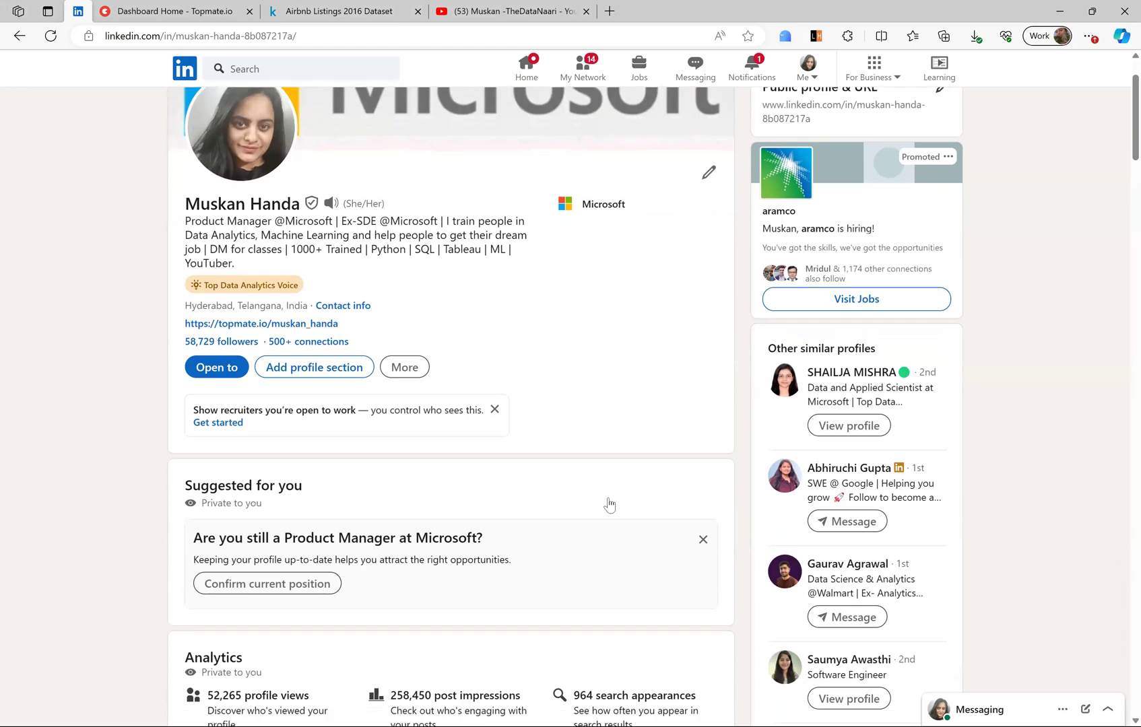
scroll(609, 504, "down", 3)
scroll(609, 503, "down", 5)
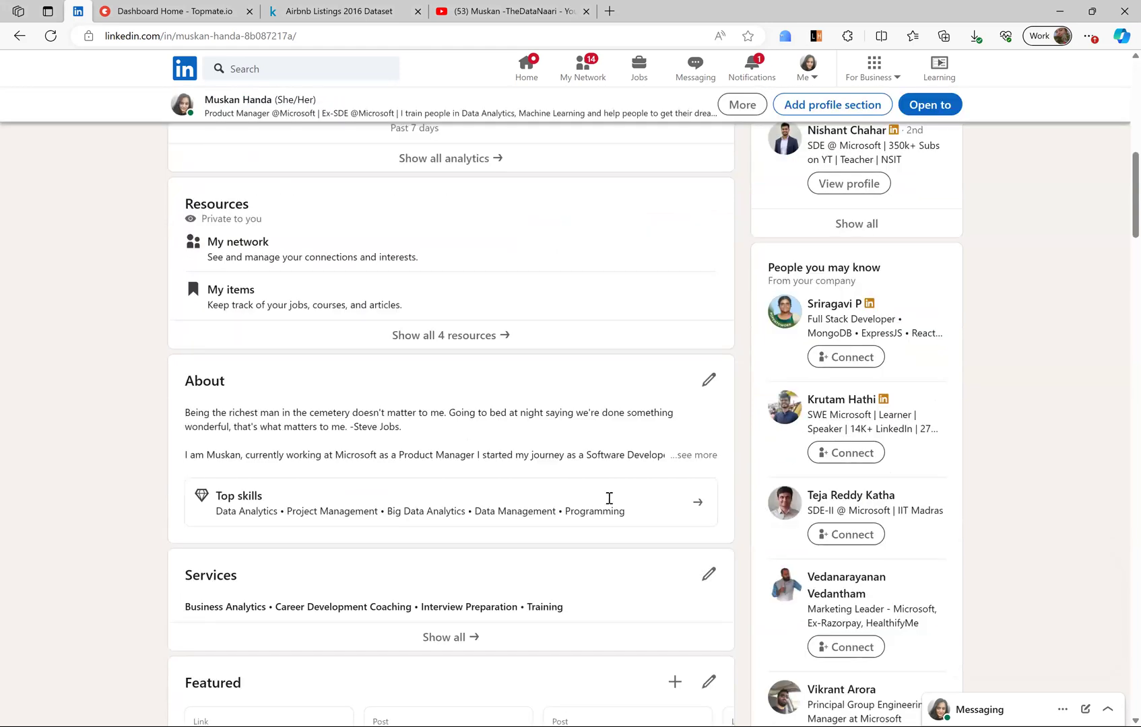
scroll(610, 503, "down", 2)
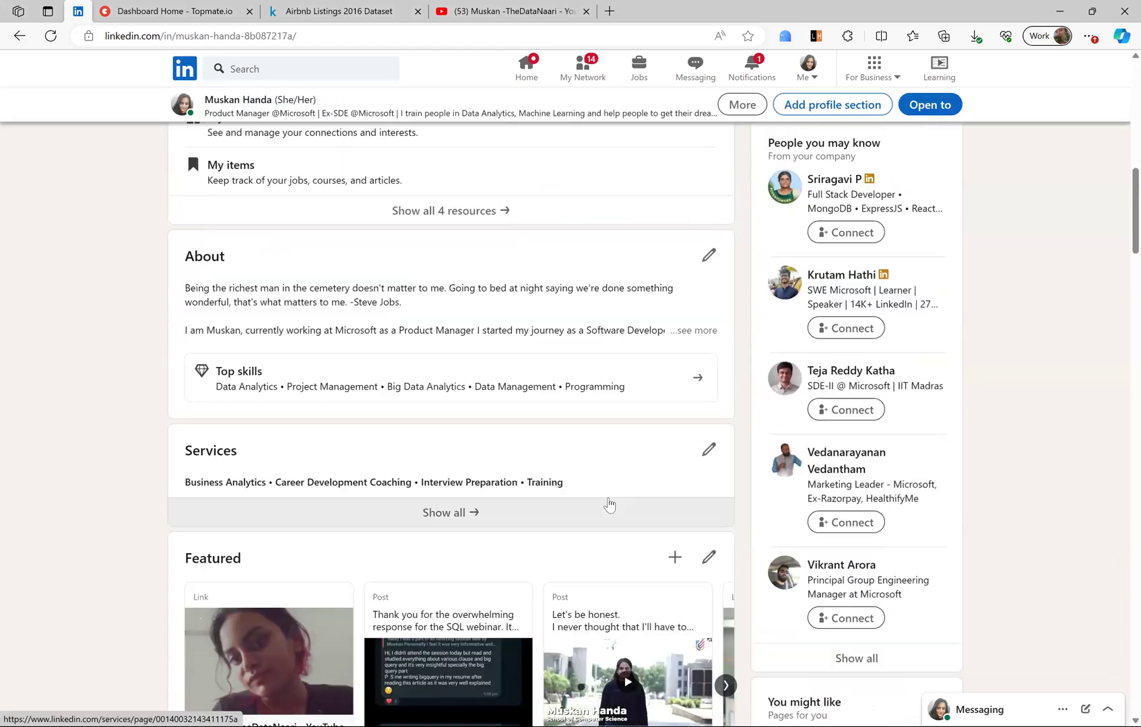
scroll(608, 504, "down", 1)
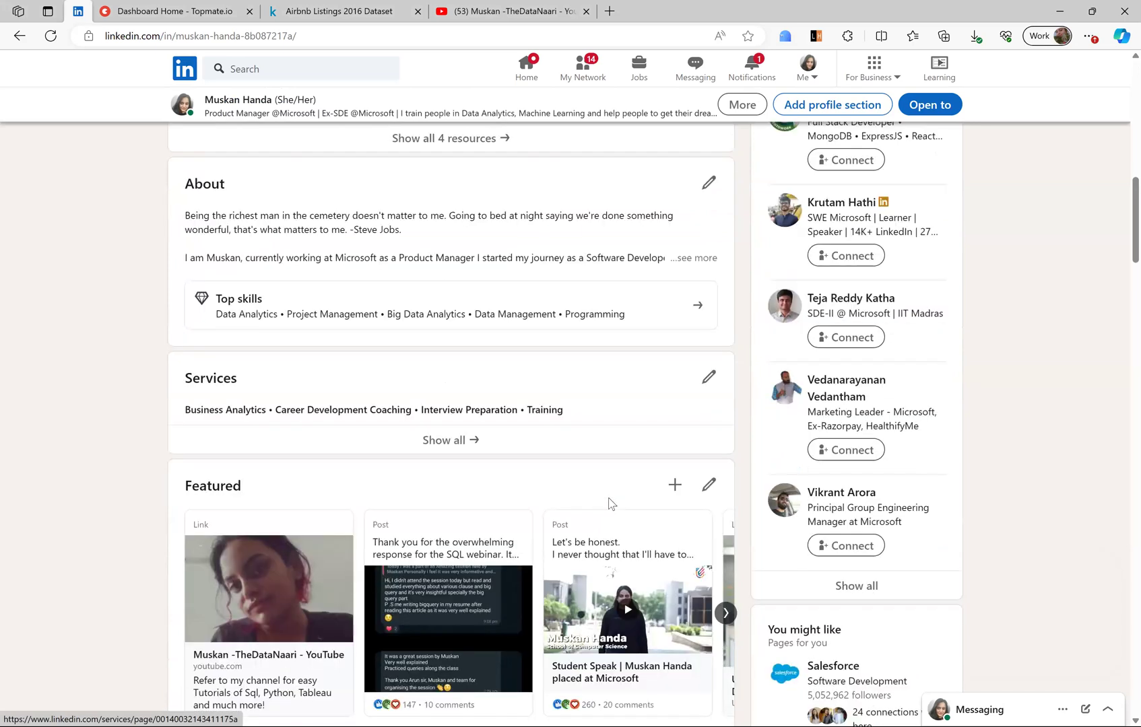
scroll(609, 504, "up", 5)
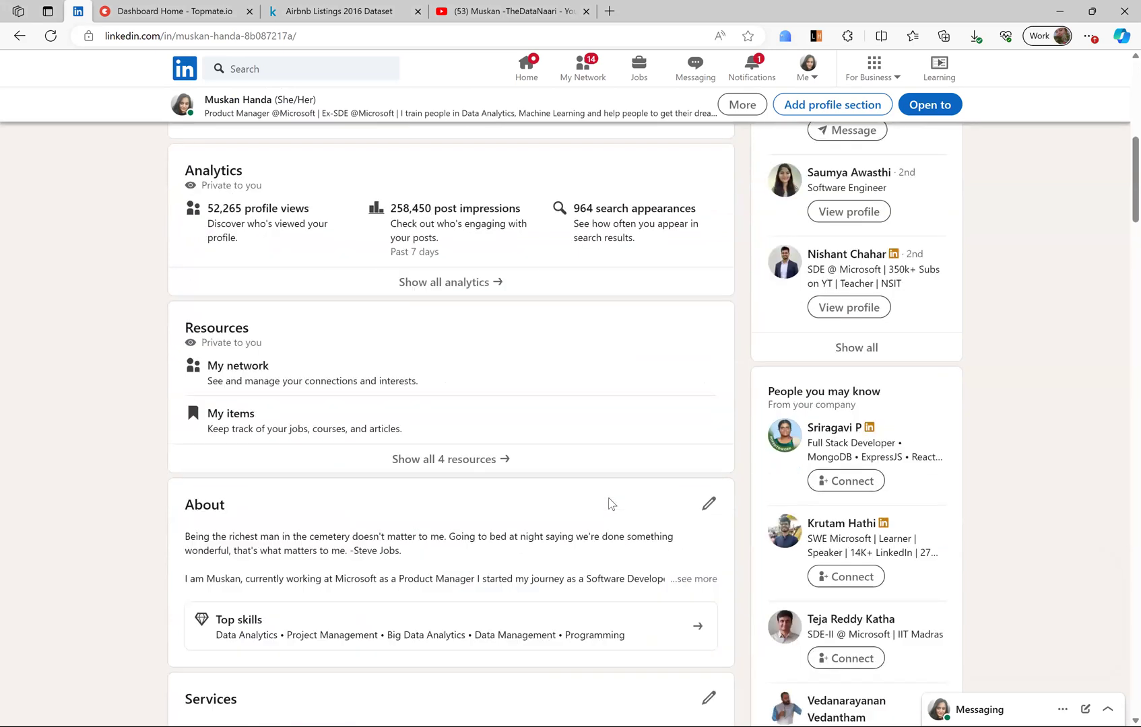
scroll(609, 504, "down", 1)
scroll(610, 504, "down", 4)
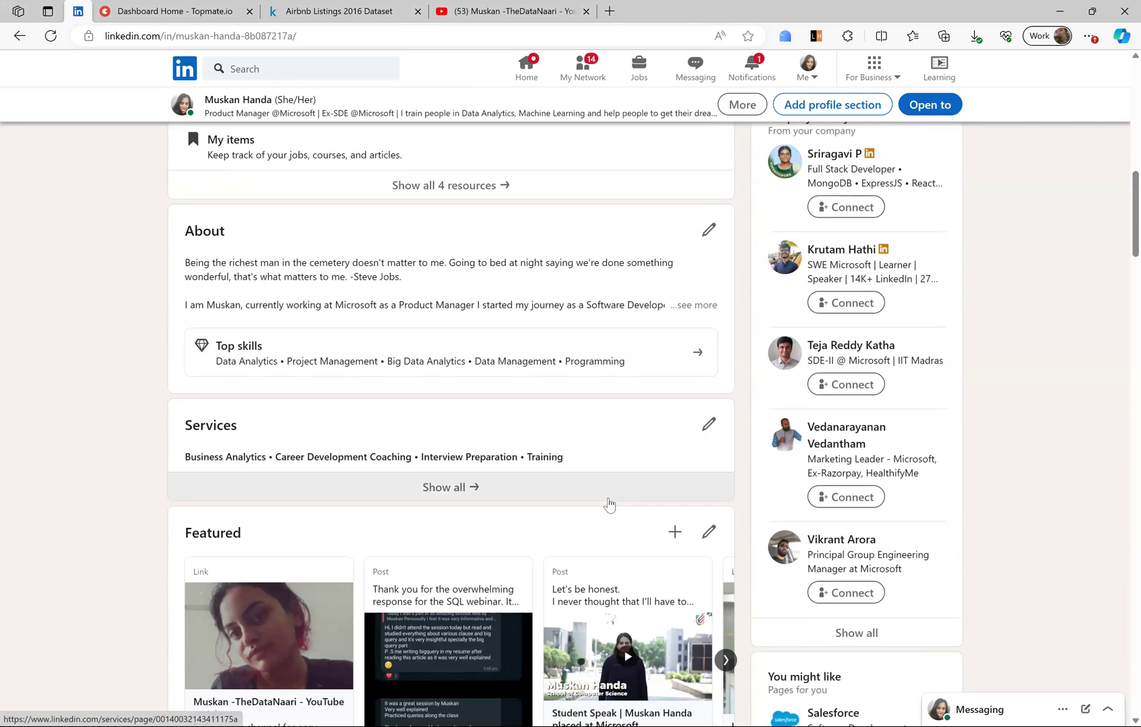
scroll(609, 504, "down", 1)
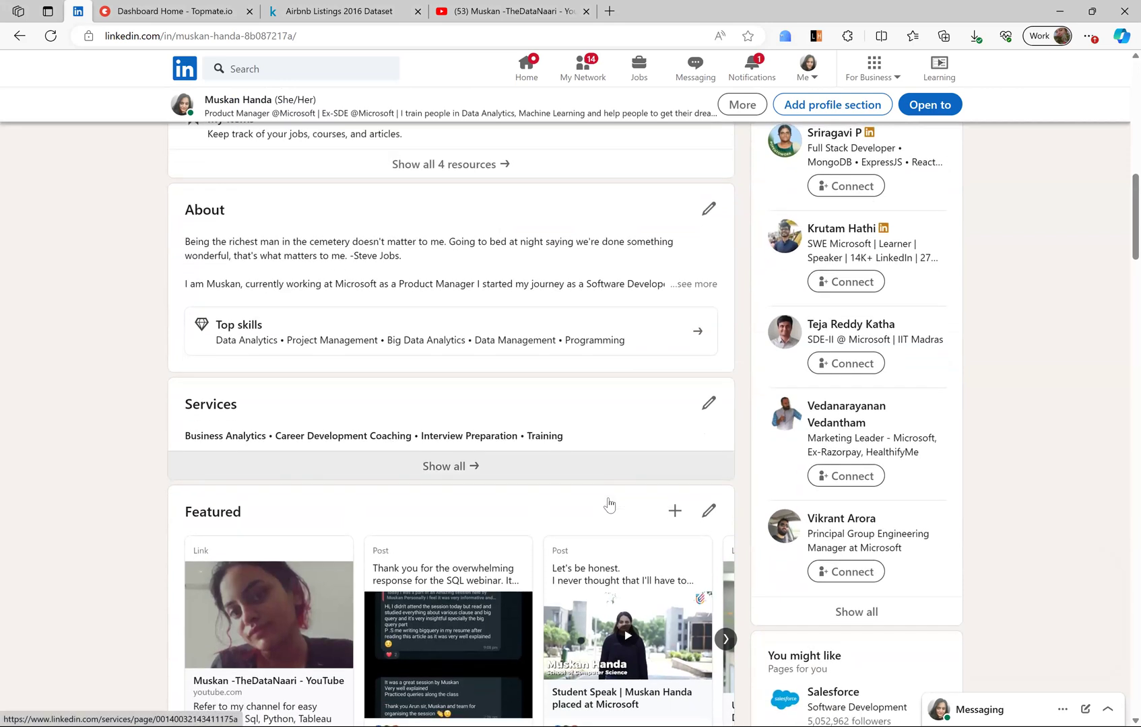
scroll(609, 504, "down", 4)
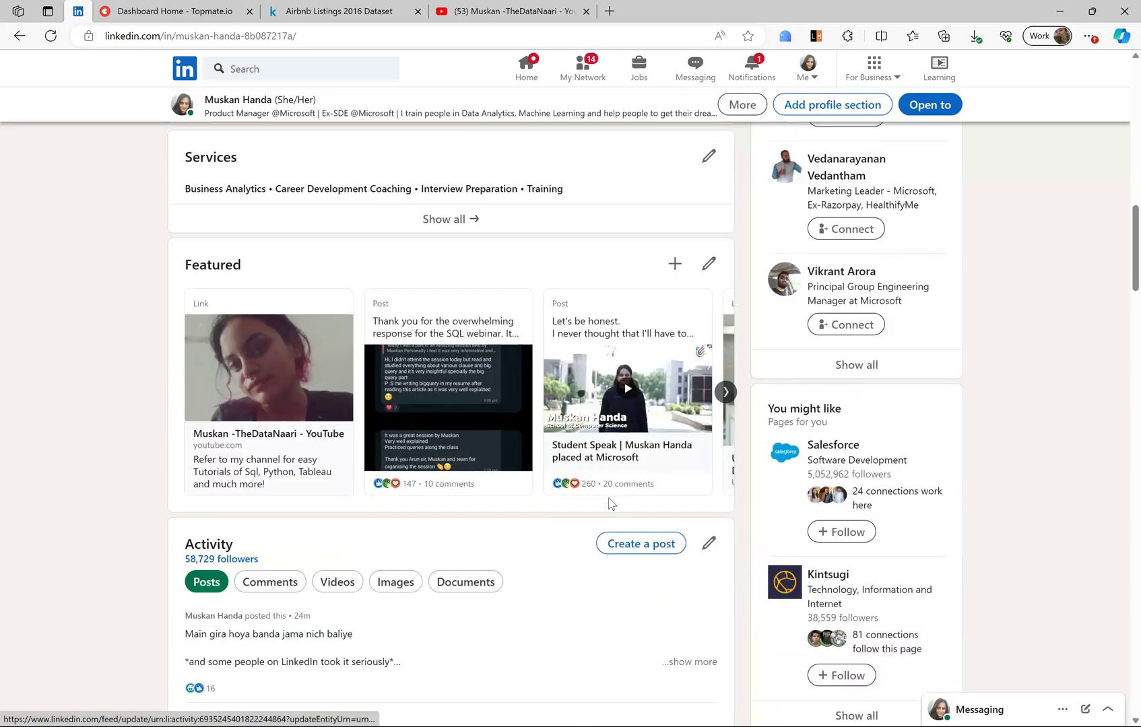
- Examine the profile's Activity, Experience, Education and Licenses & certifications sections
scroll(609, 504, "down", 3)
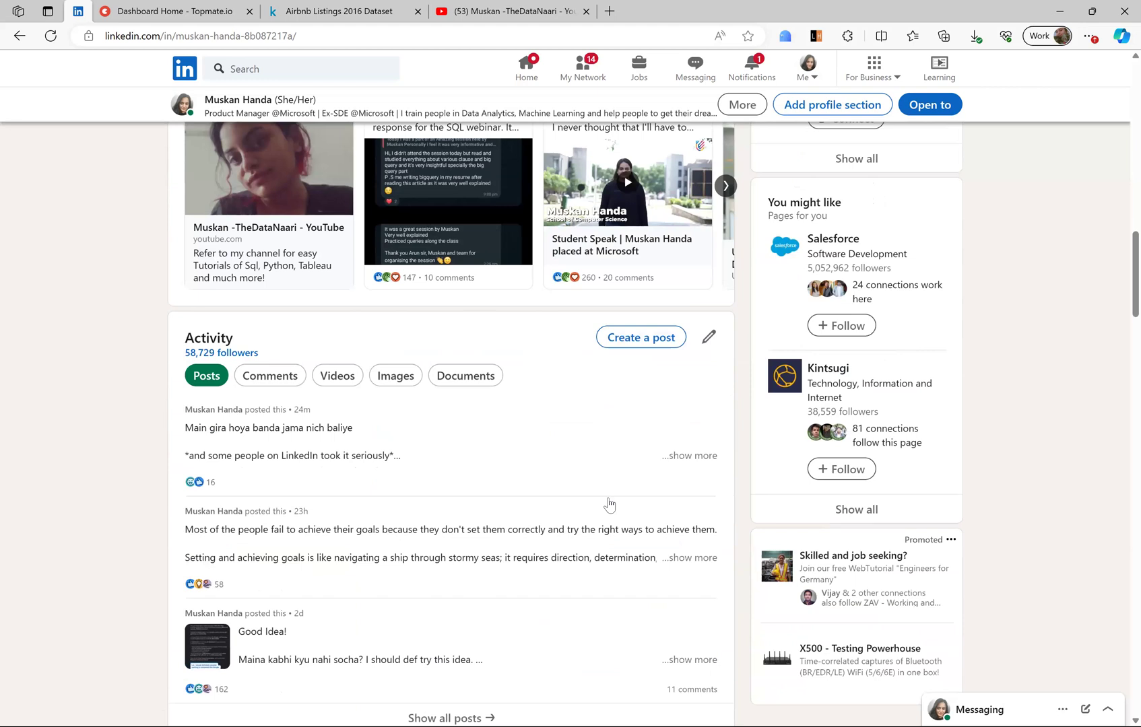
scroll(608, 504, "down", 2)
scroll(609, 499, "down", 1)
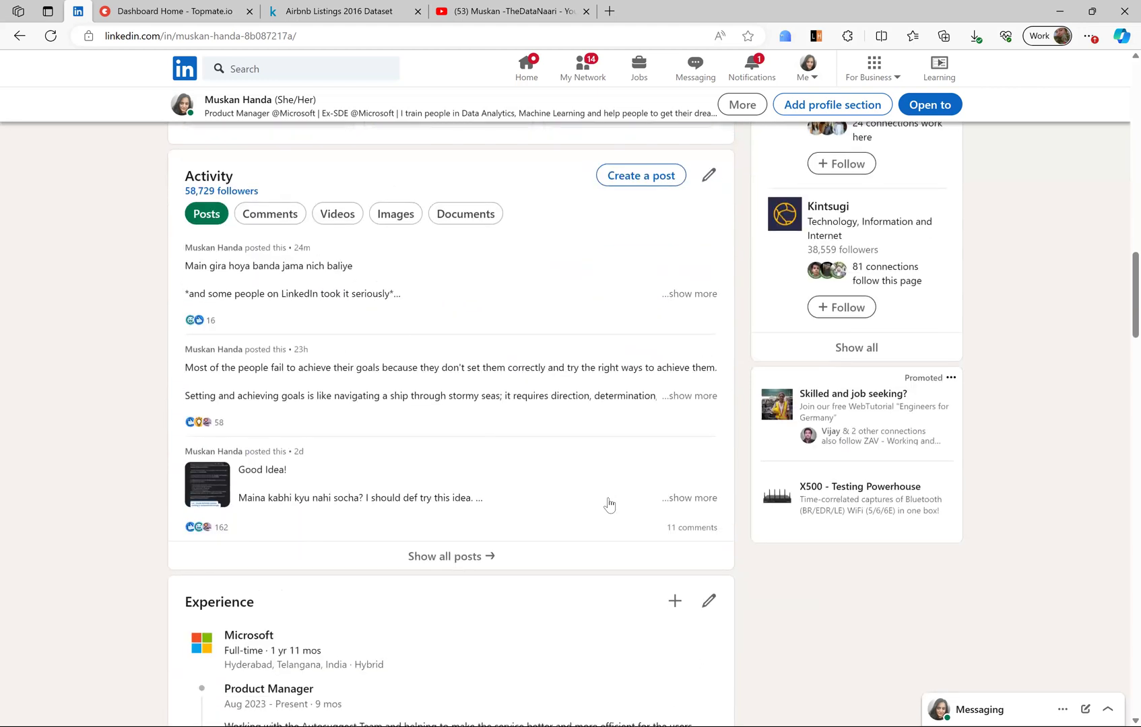
scroll(609, 504, "down", 4)
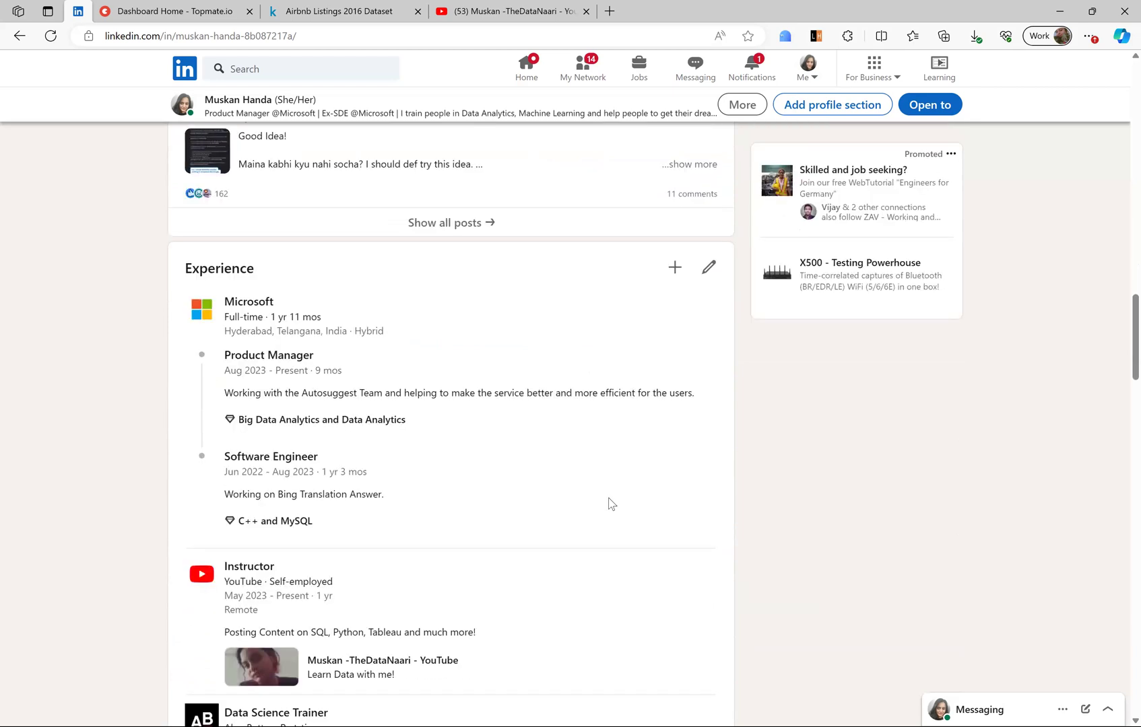
scroll(609, 503, "down", 1)
scroll(609, 504, "down", 1)
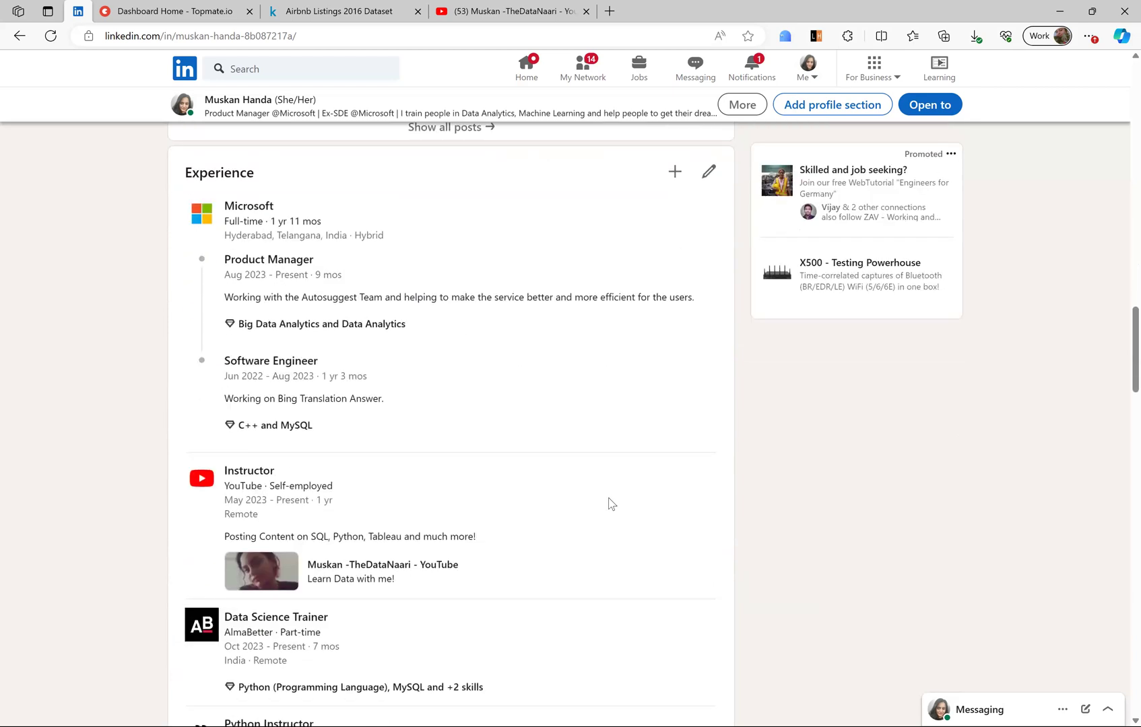
scroll(608, 504, "down", 1)
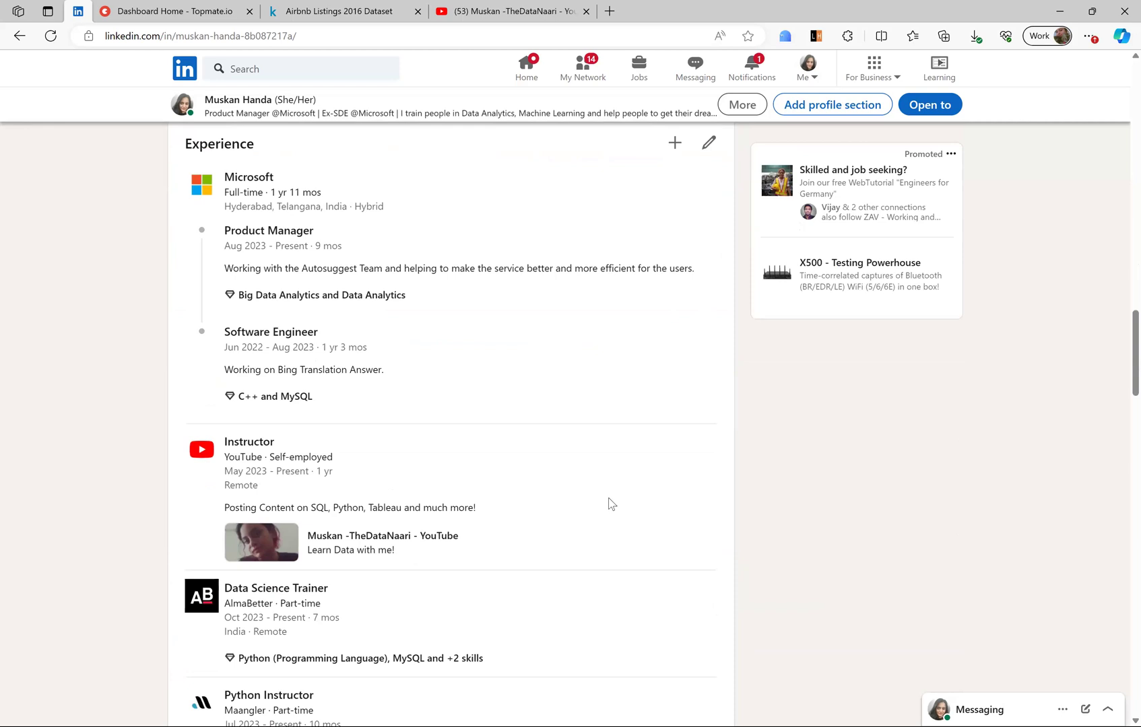
scroll(609, 504, "down", 5)
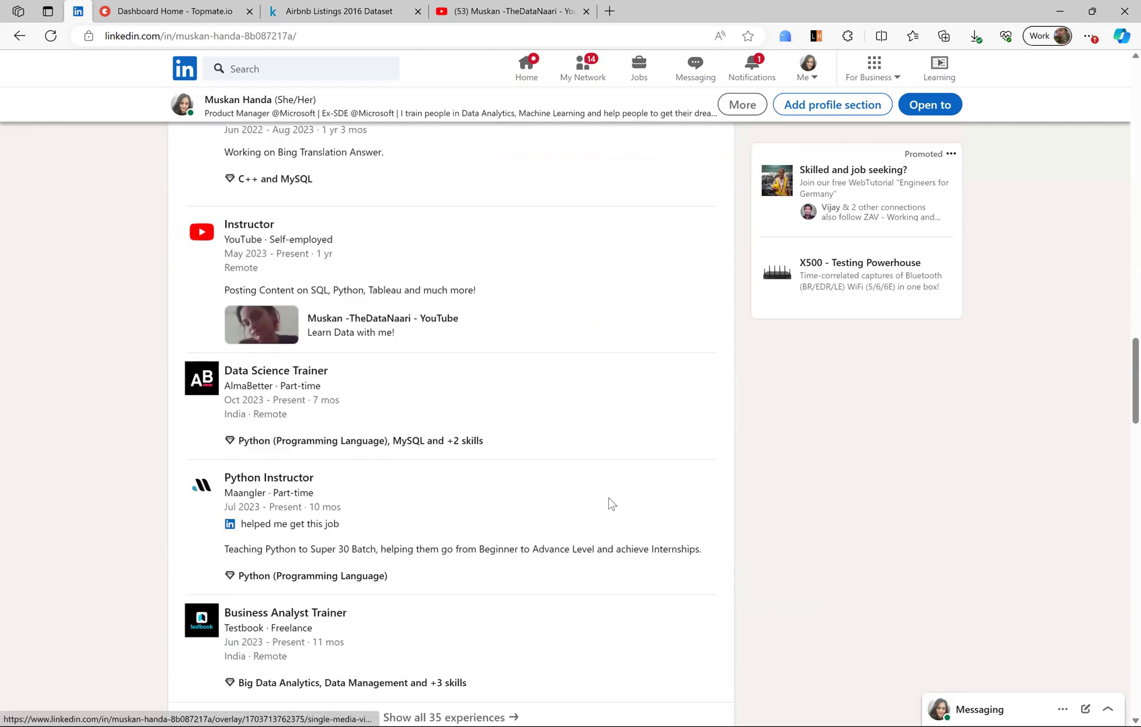
scroll(608, 504, "down", 3)
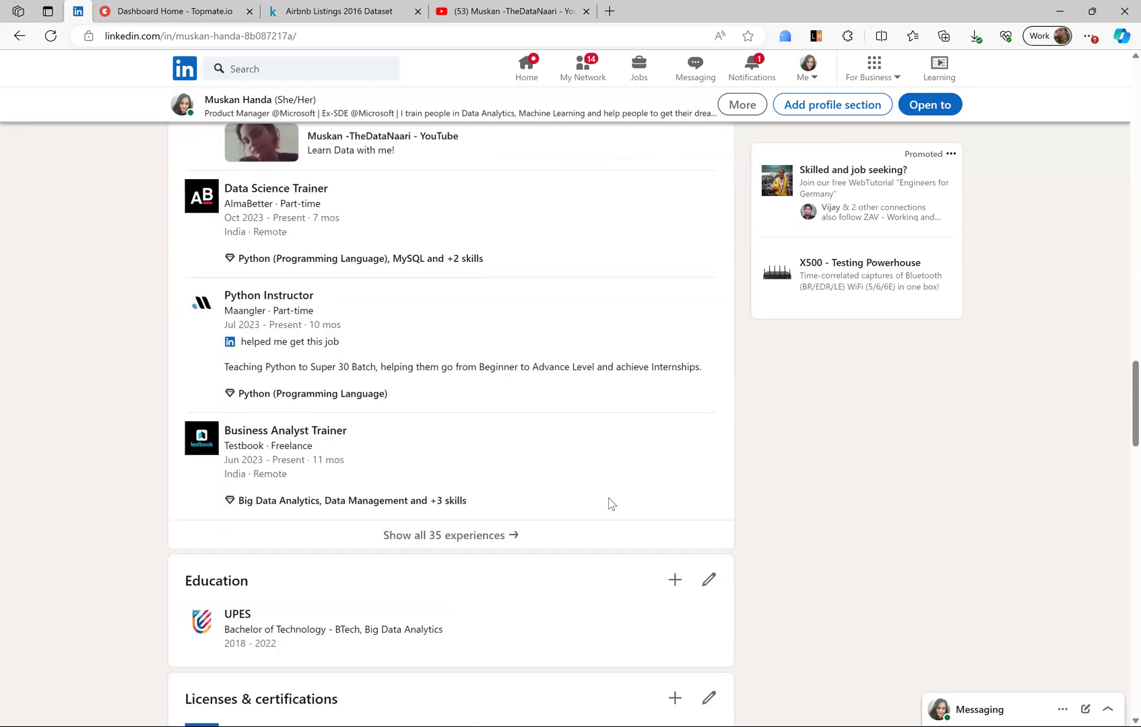
scroll(608, 503, "down", 3)
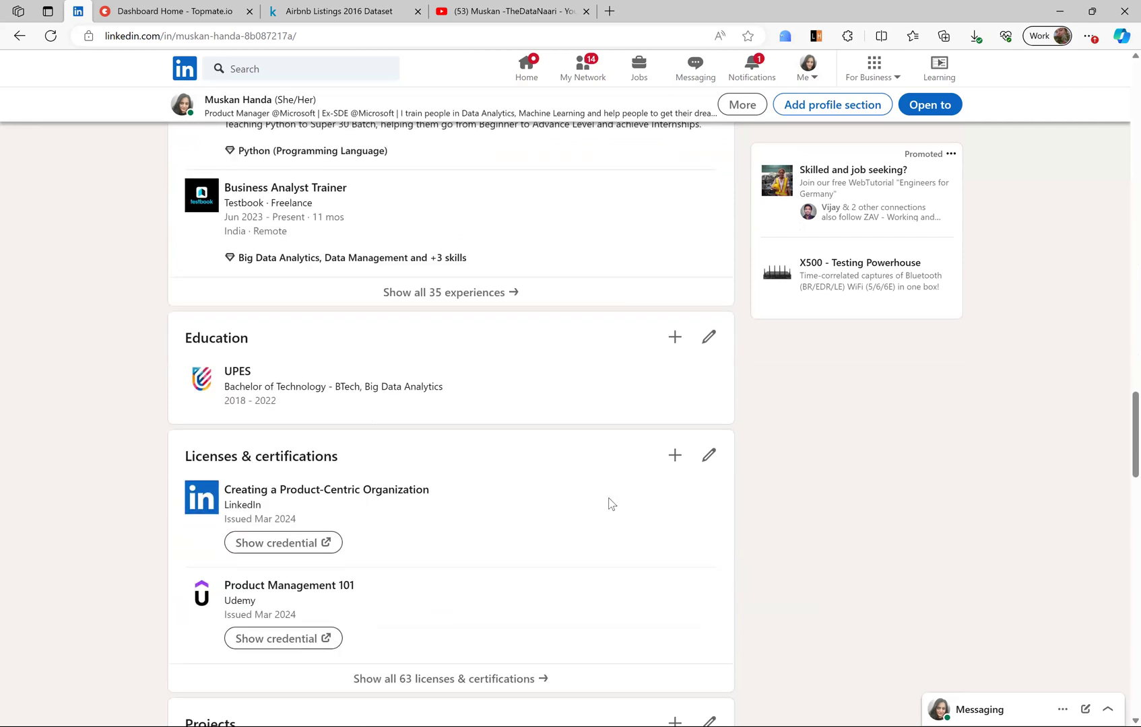
scroll(609, 498, "down", 1)
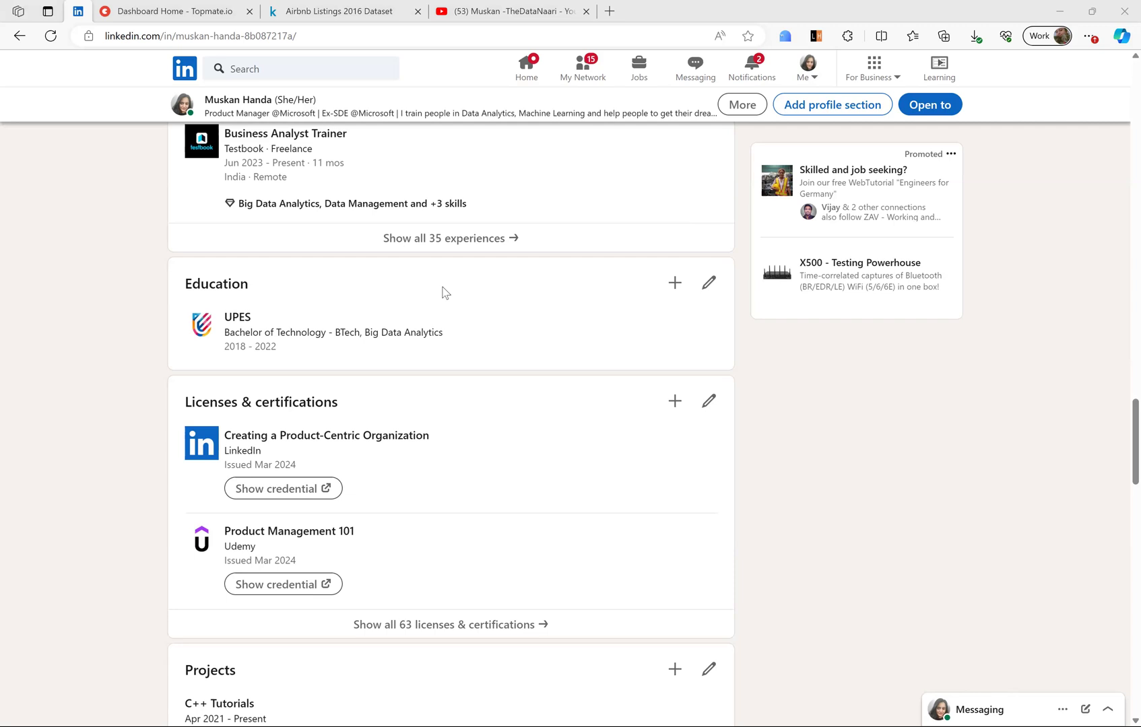
scroll(445, 293, "down", 1)
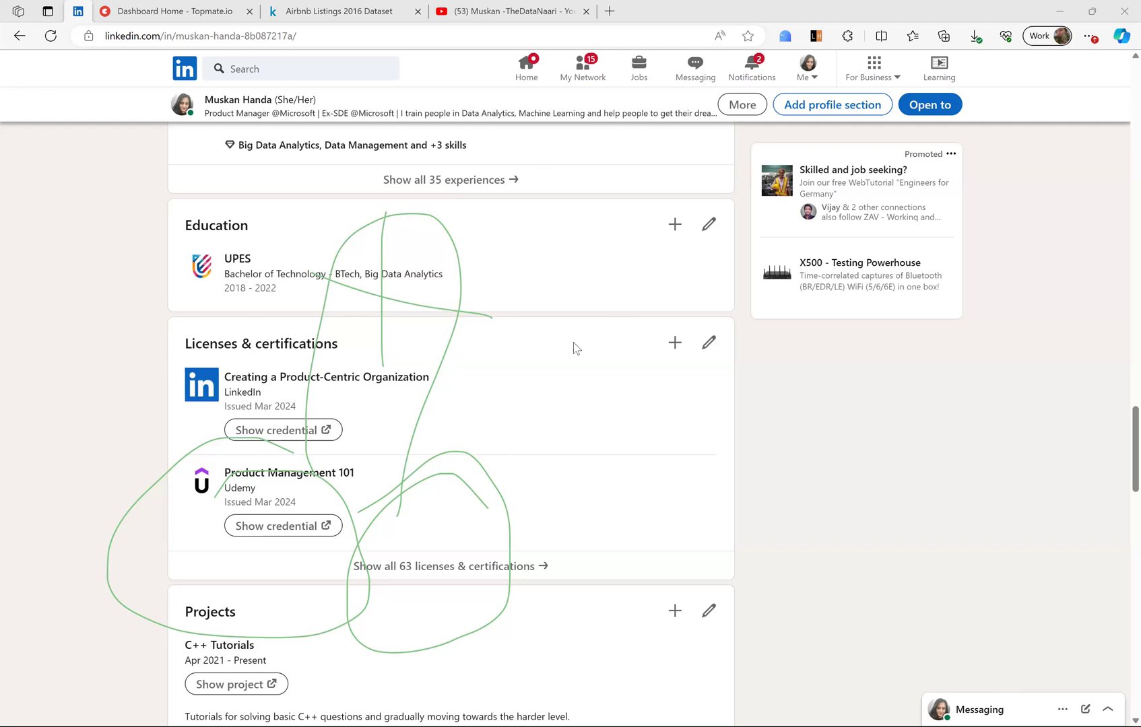
scroll(556, 434, "down", 1)
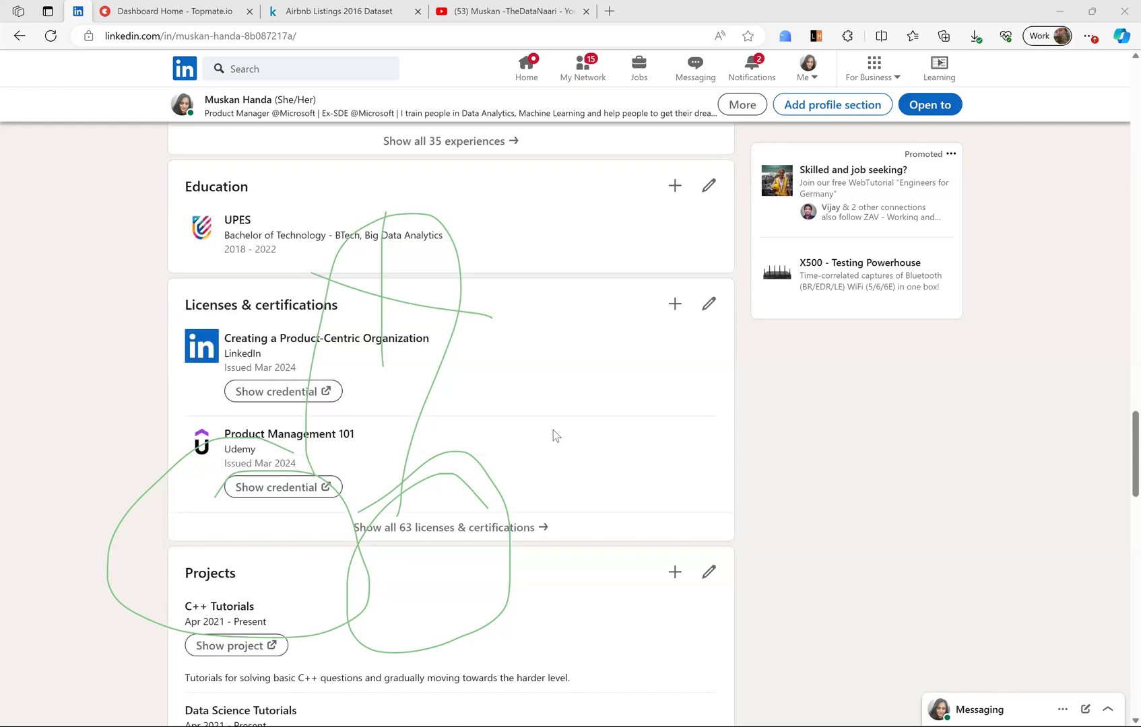
left_click(719, 101)
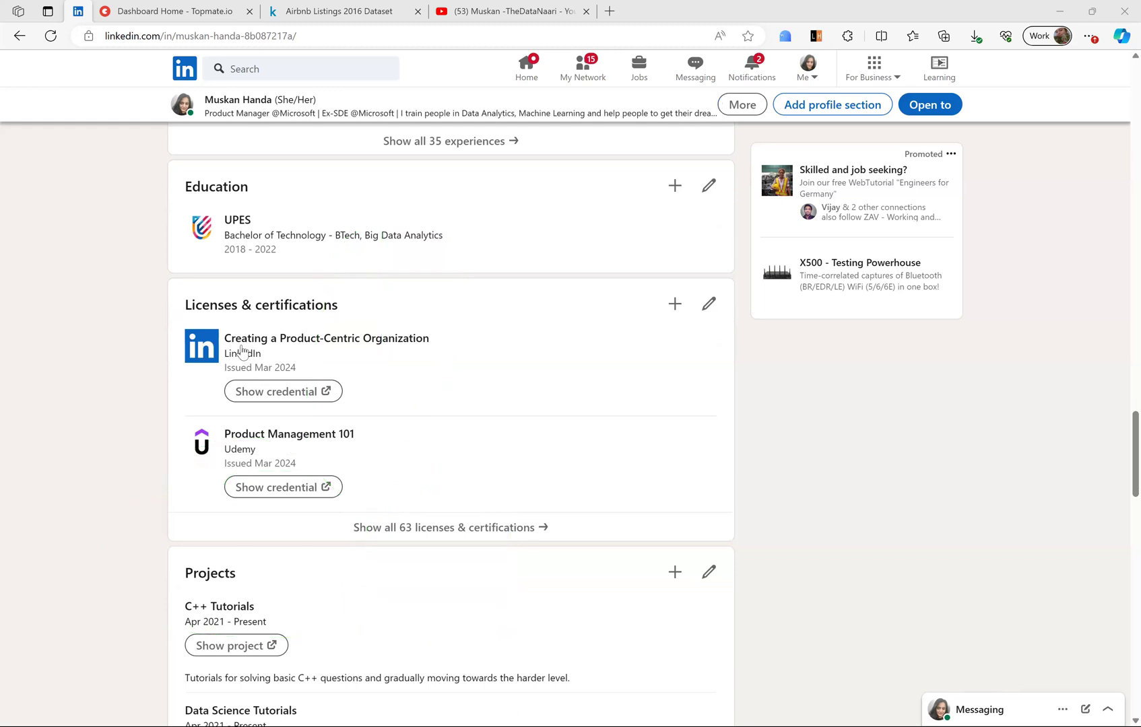
- Open the profile's full list of licenses & certifications and look through the listed courses
left_click(447, 537)
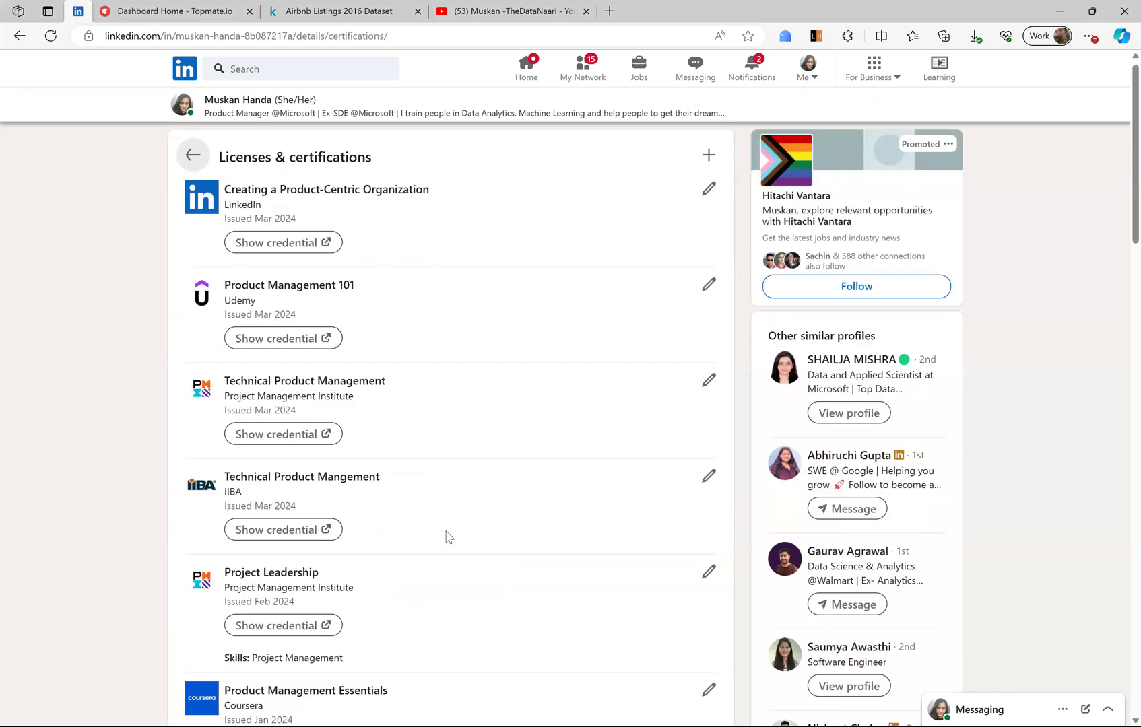
scroll(448, 537, "down", 2)
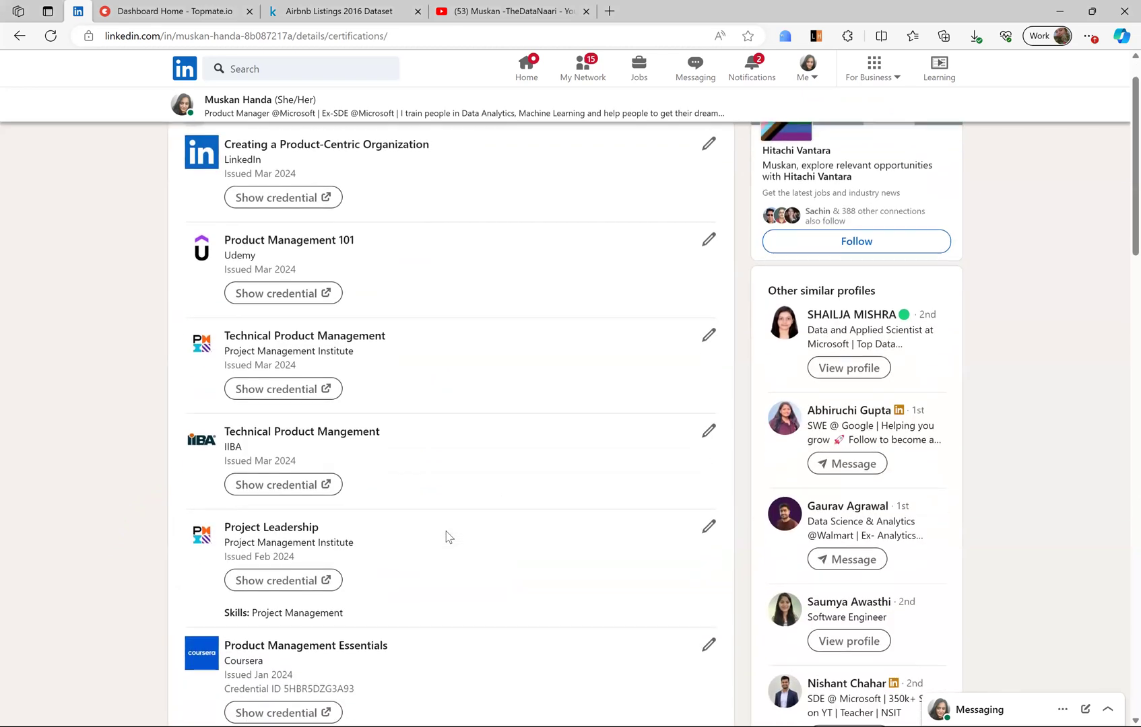
scroll(447, 537, "down", 2)
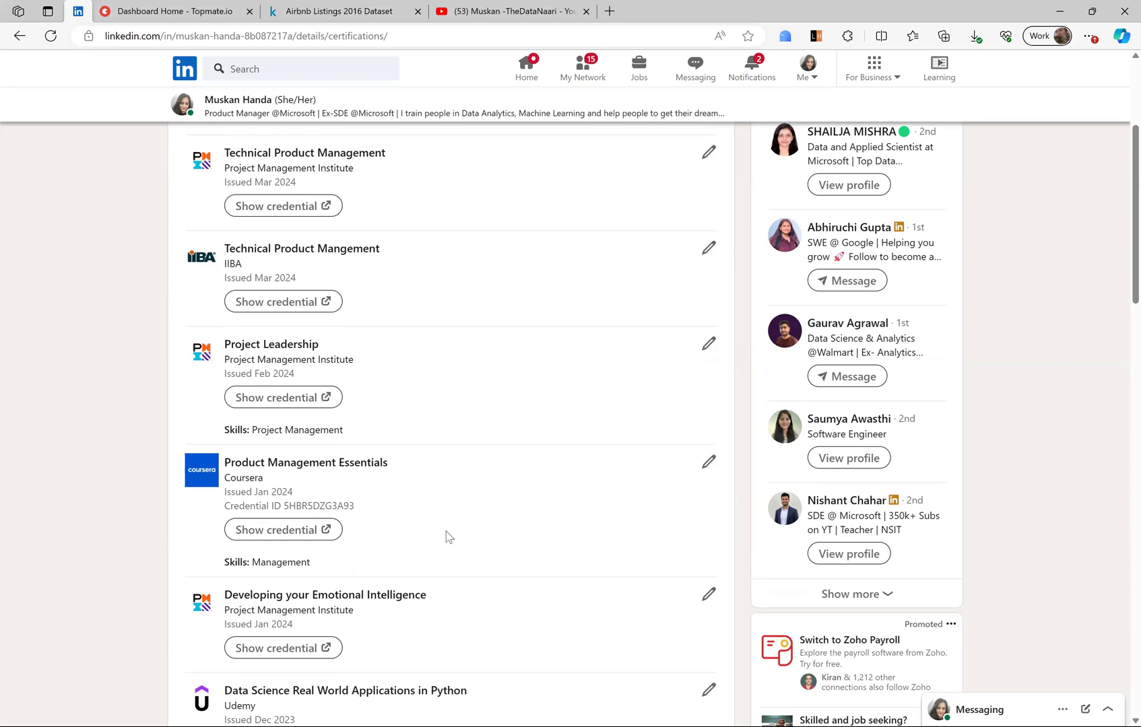
scroll(447, 537, "up", 1)
scroll(448, 537, "down", 4)
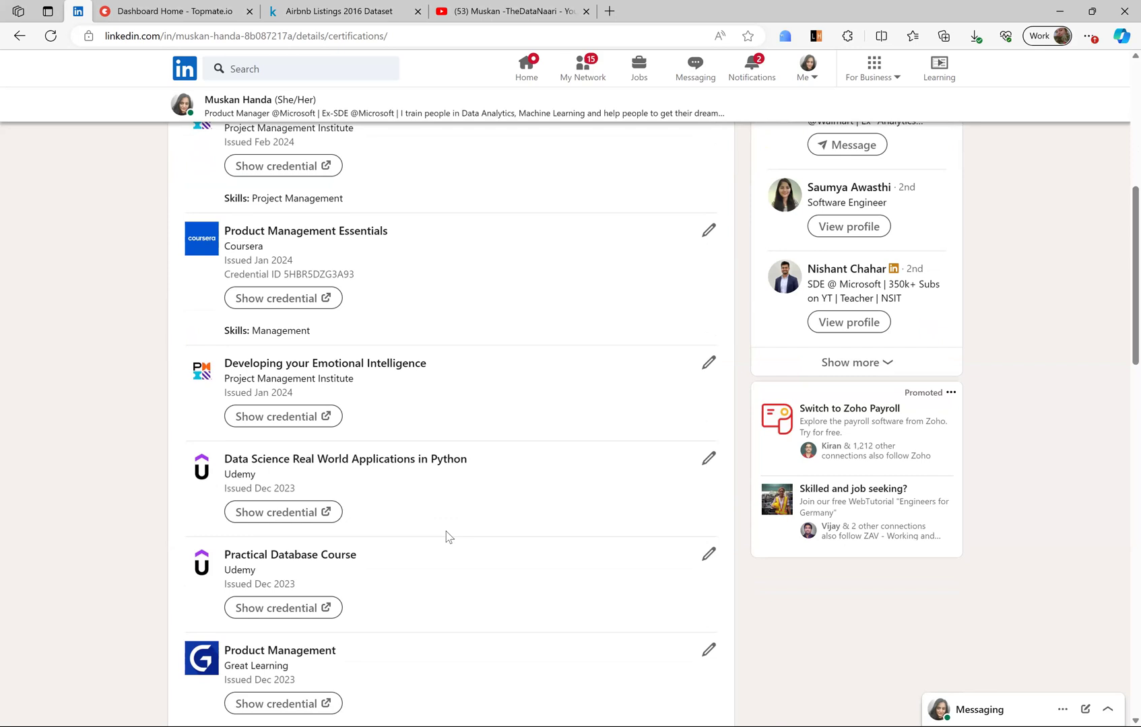
scroll(449, 537, "down", 1)
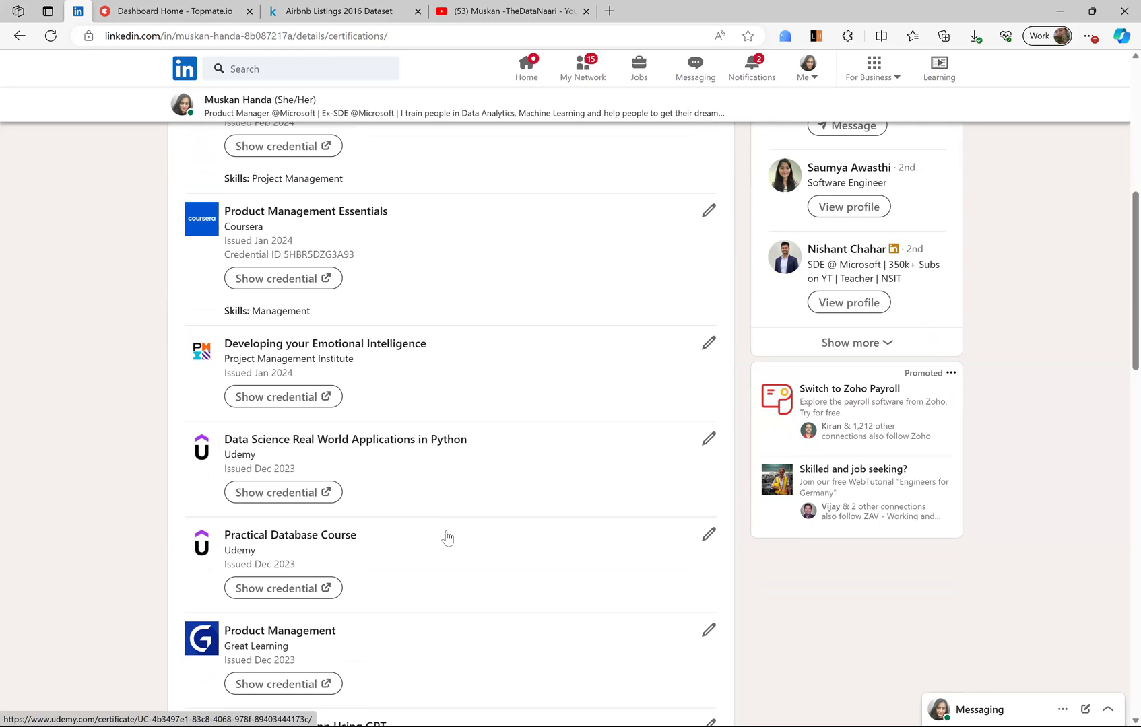
scroll(447, 537, "down", 1)
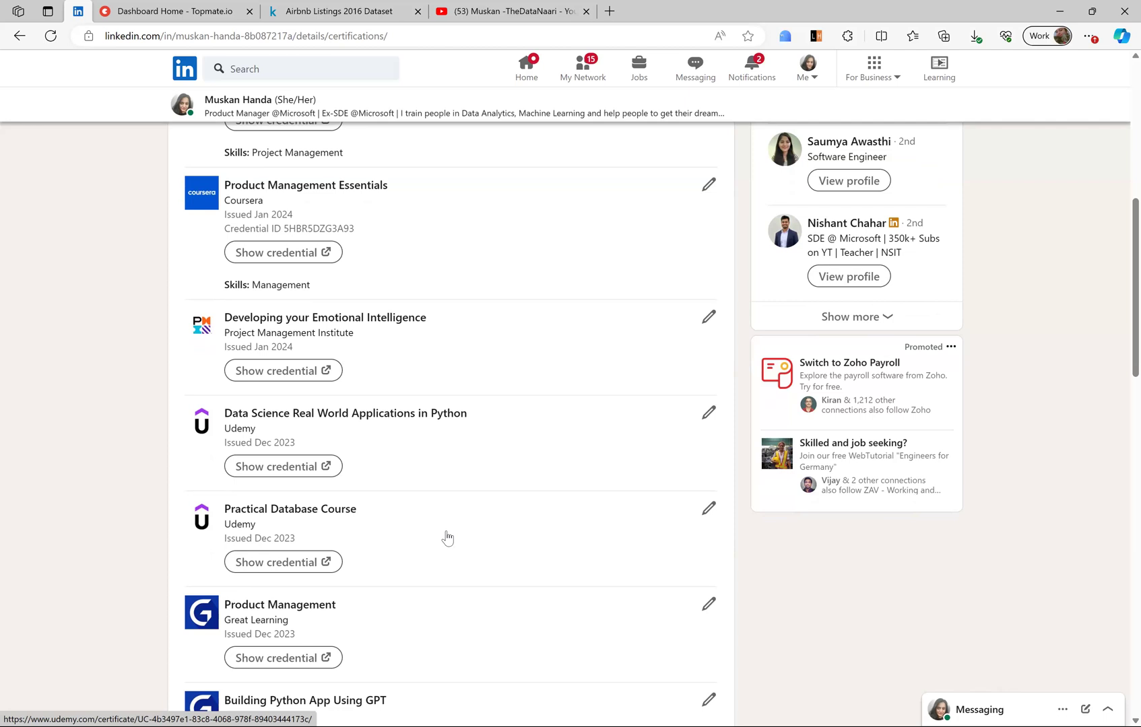
scroll(446, 538, "down", 2)
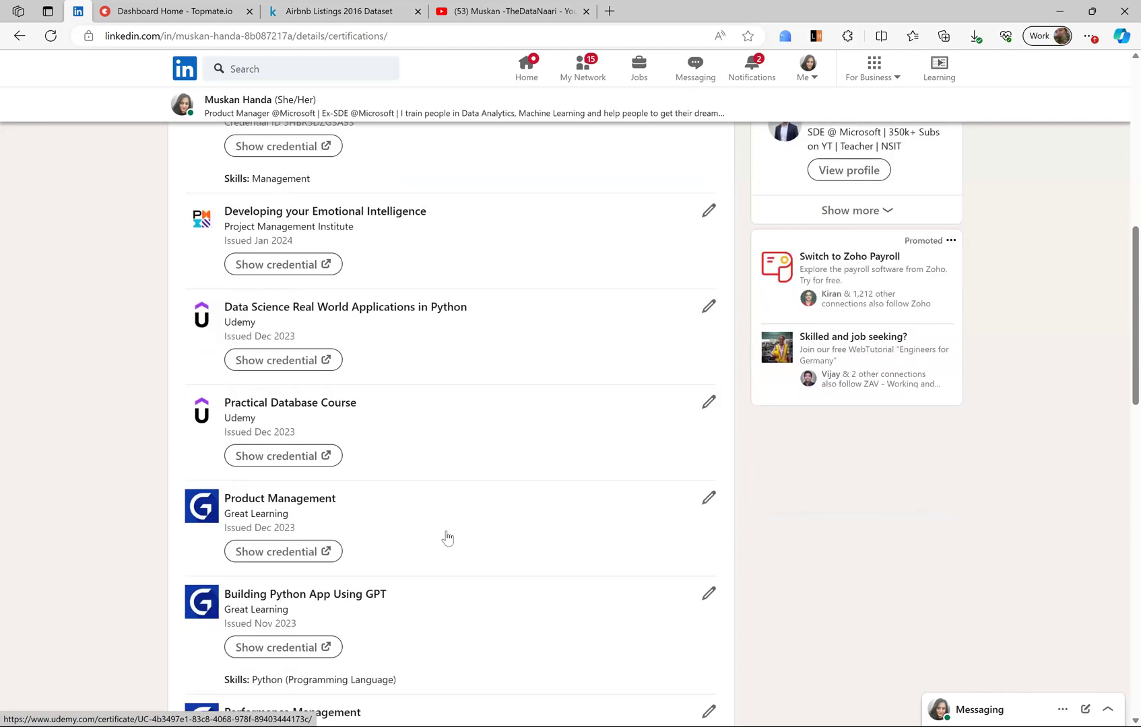
scroll(447, 538, "down", 6)
scroll(446, 537, "down", 10)
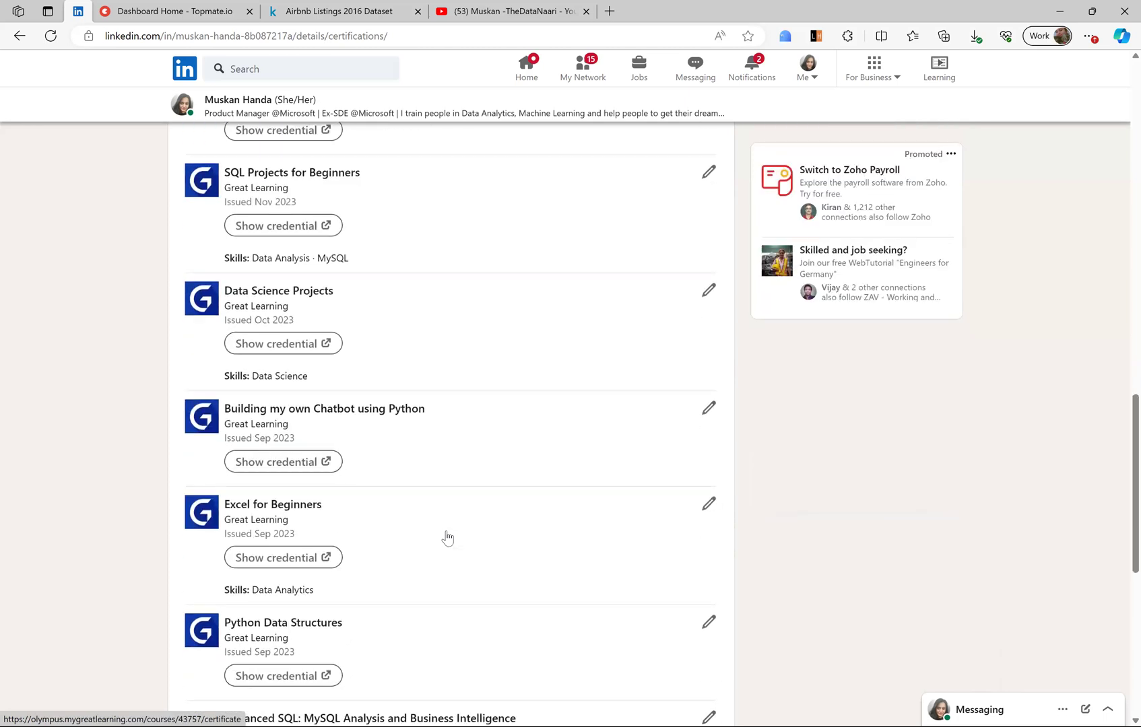
scroll(446, 537, "up", 15)
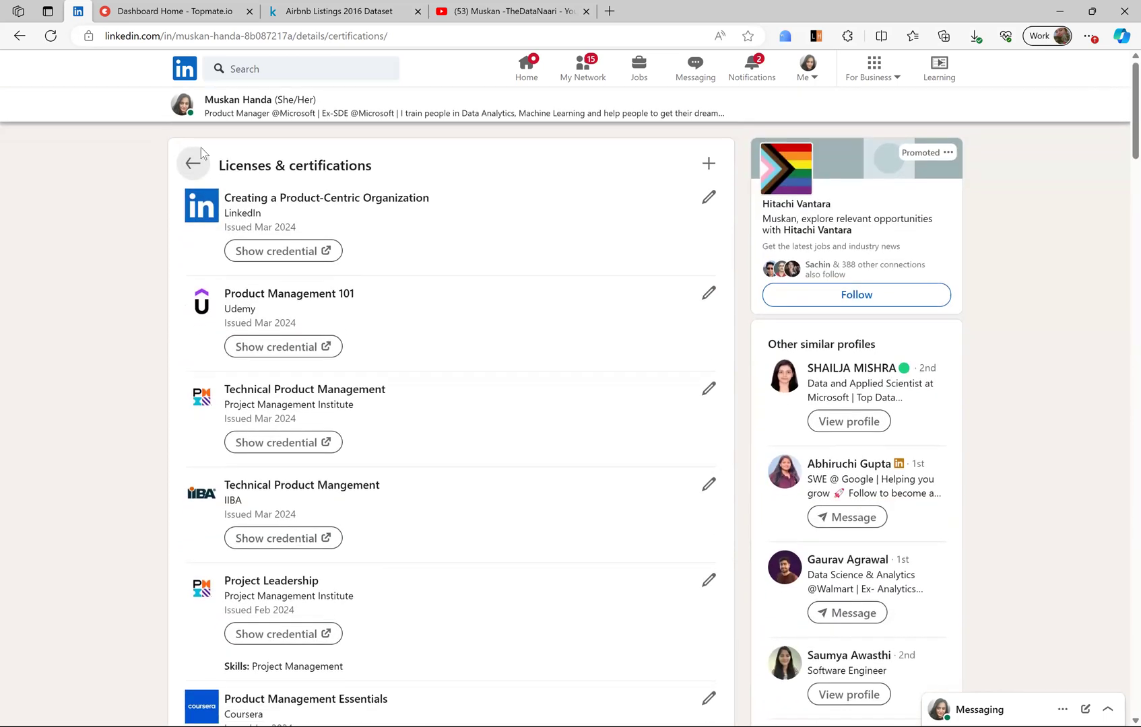
- Leave the licenses & certifications list and switch to the Topmate dashboard
left_click(195, 166)
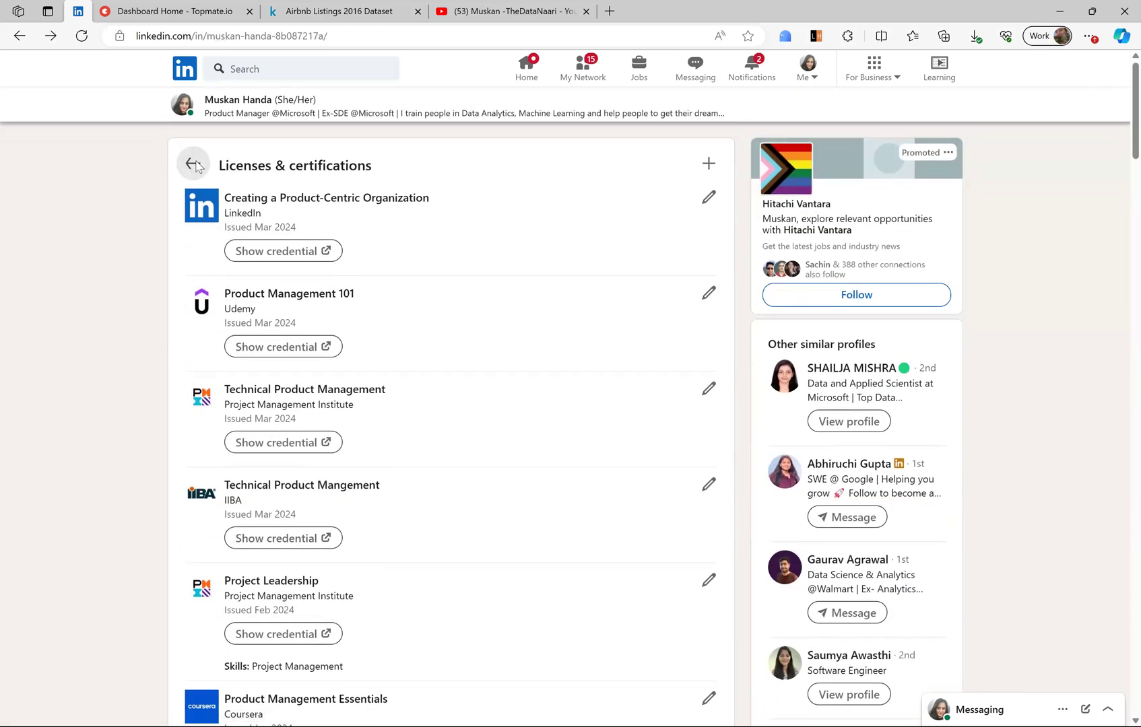
left_click(177, 11)
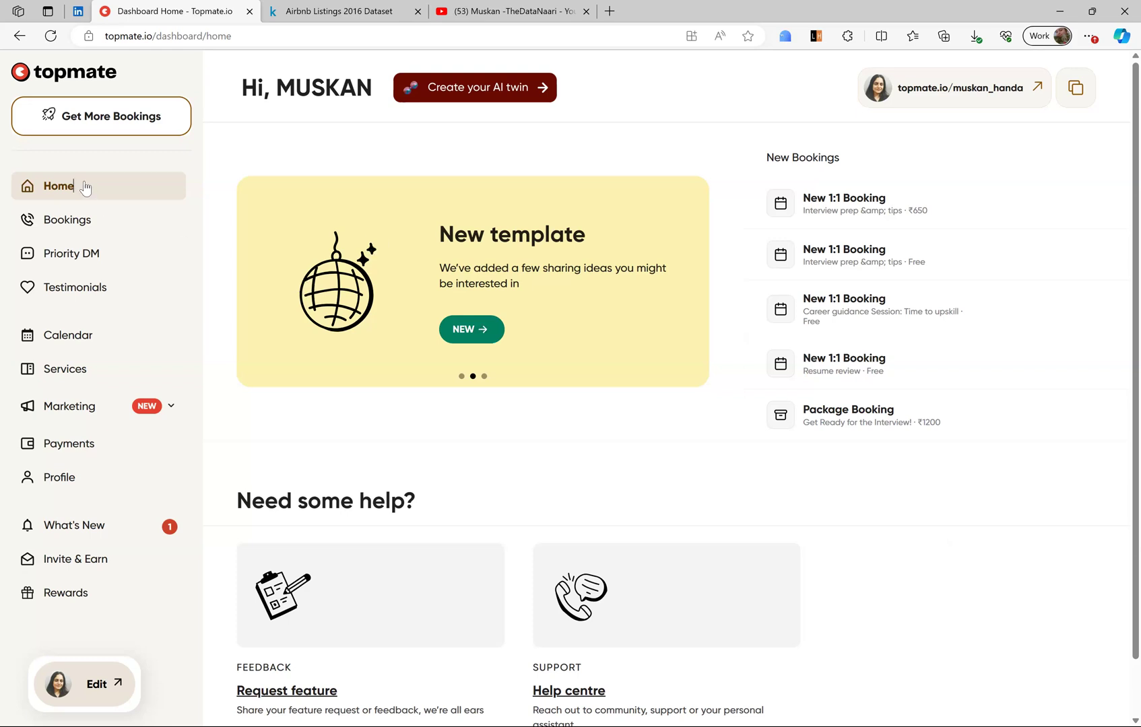
- Open the public Topmate profile page from the dashboard and look through the services and packages it offers
left_click(960, 87)
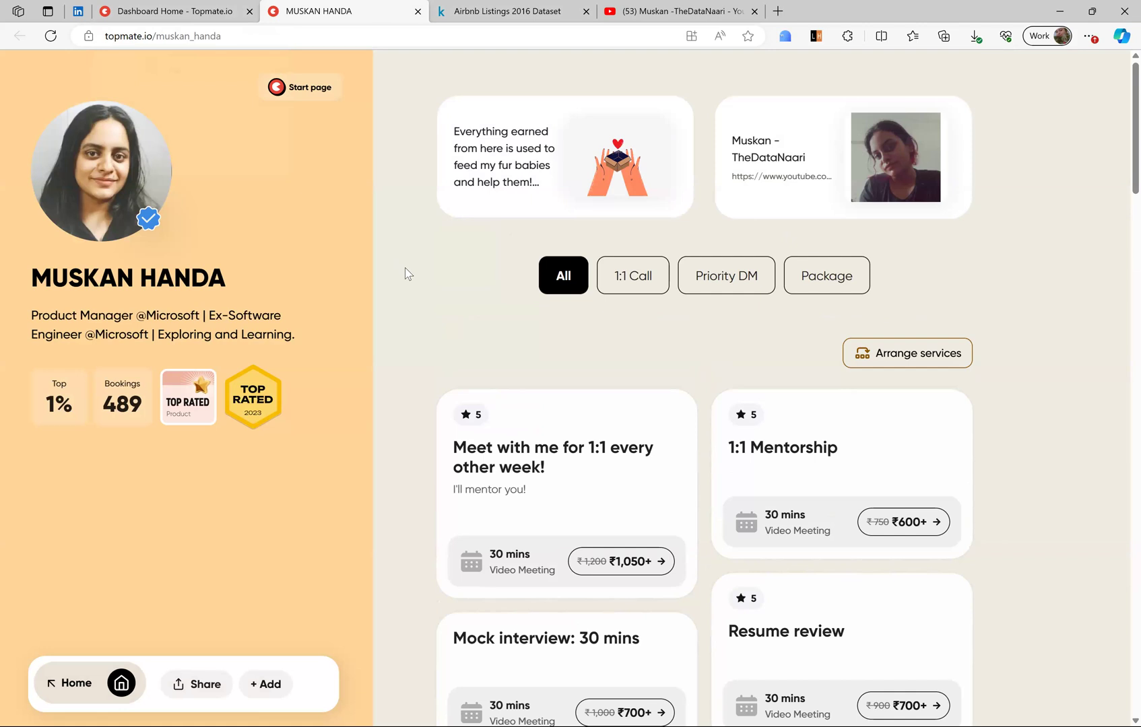
scroll(405, 267, "down", 1)
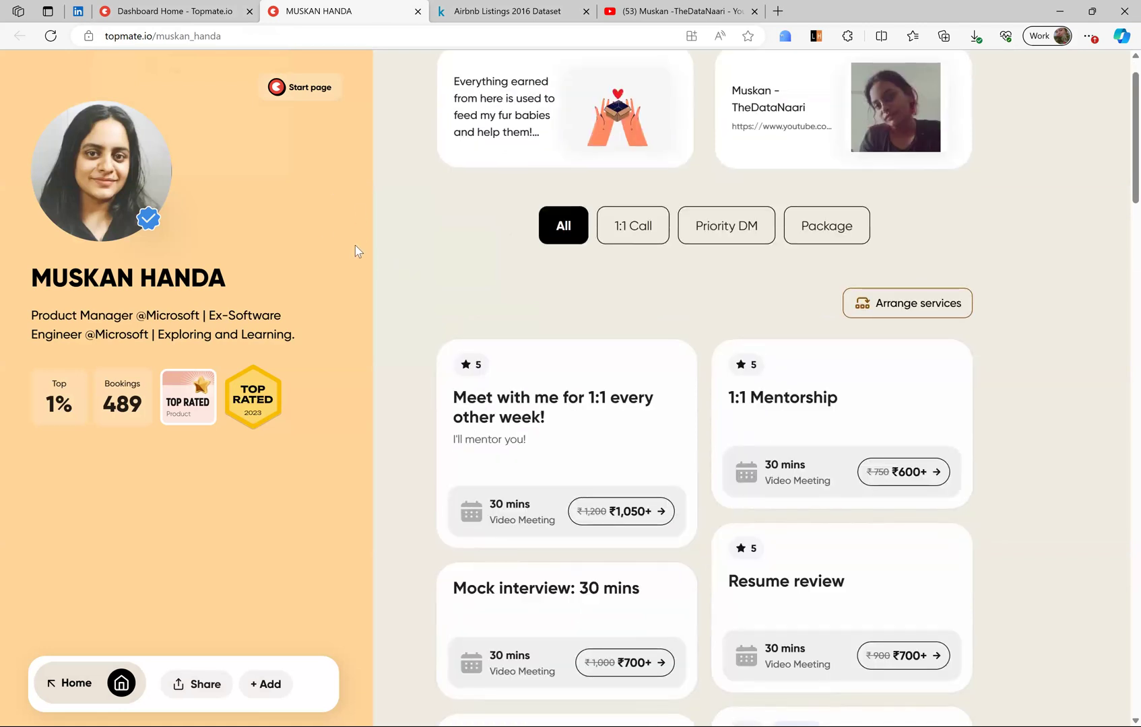
scroll(355, 245, "down", 3)
scroll(242, 421, "down", 5)
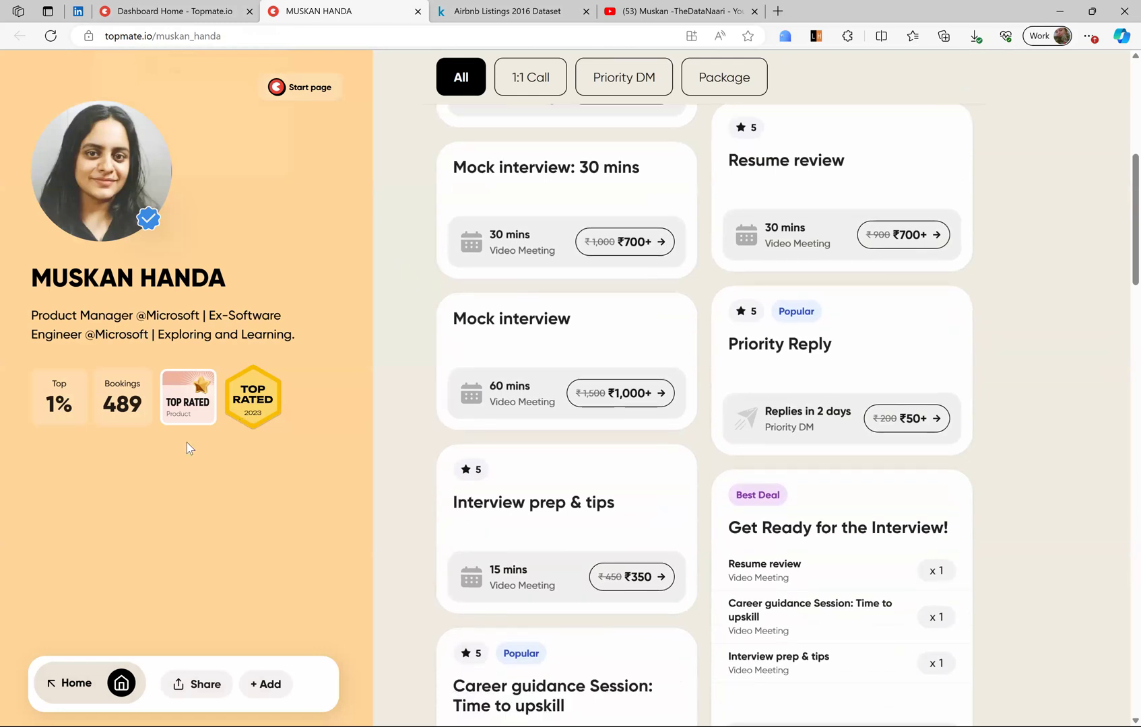
scroll(446, 496, "down", 2)
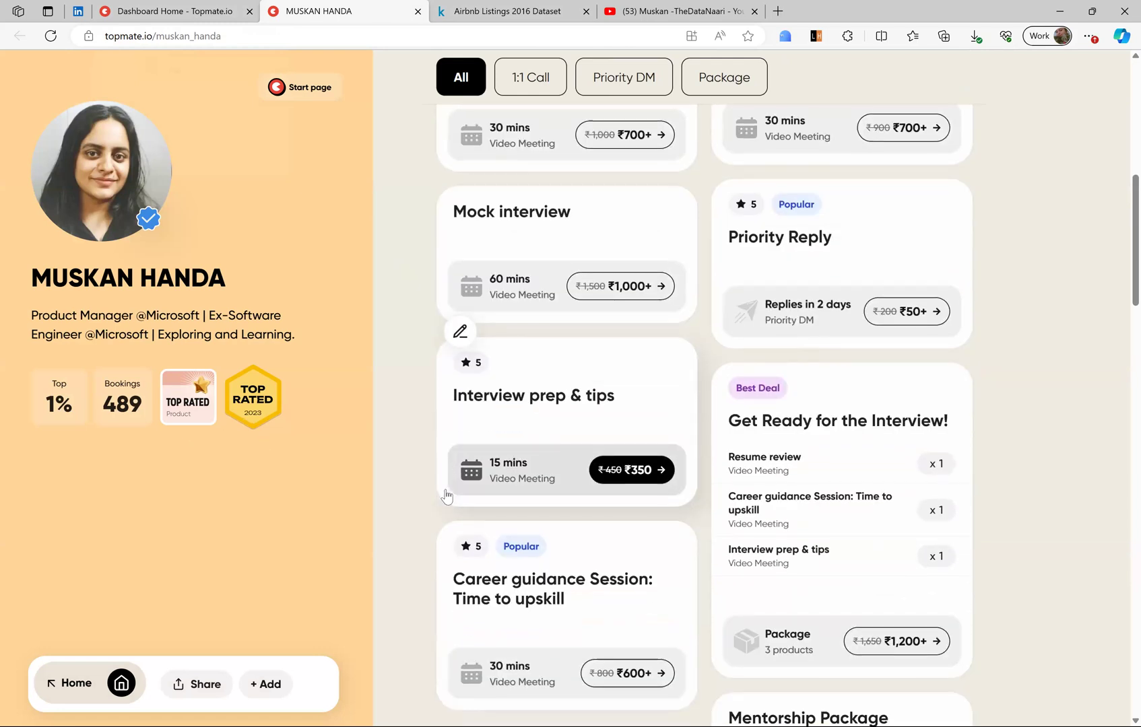
scroll(446, 496, "down", 10)
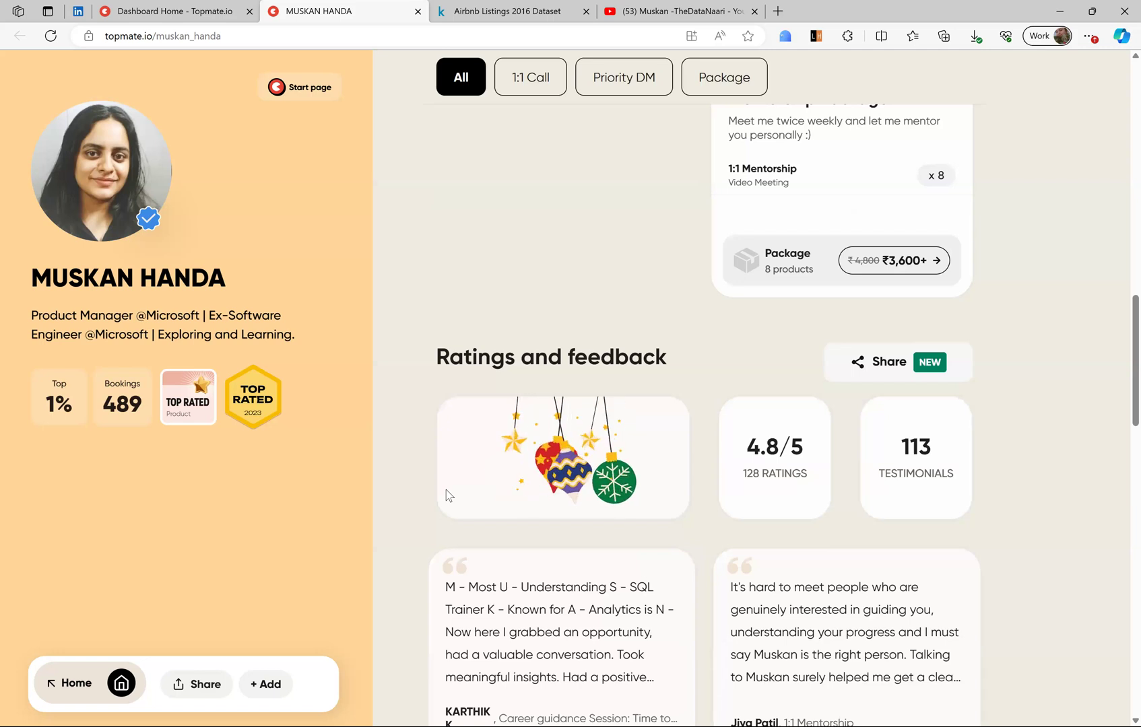
- Read the testimonials on the Topmate profile, then go back over the interview and mentorship packages to the page's start
scroll(698, 631, "down", 3)
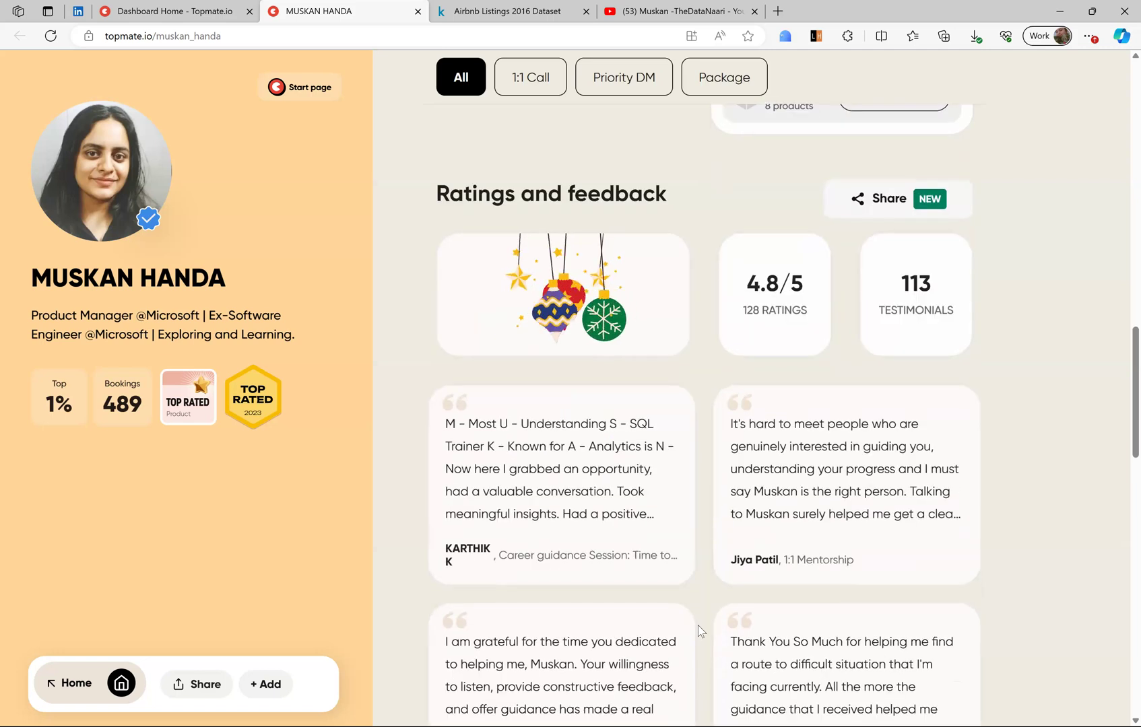
scroll(698, 625, "down", 10)
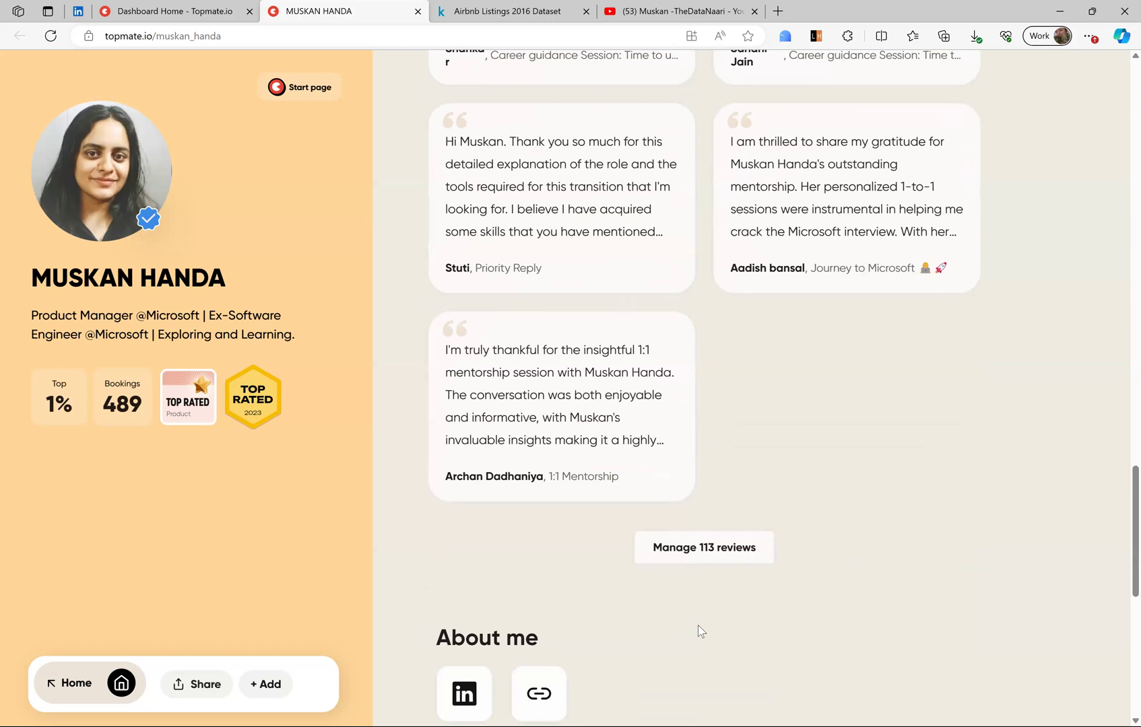
scroll(698, 625, "up", 15)
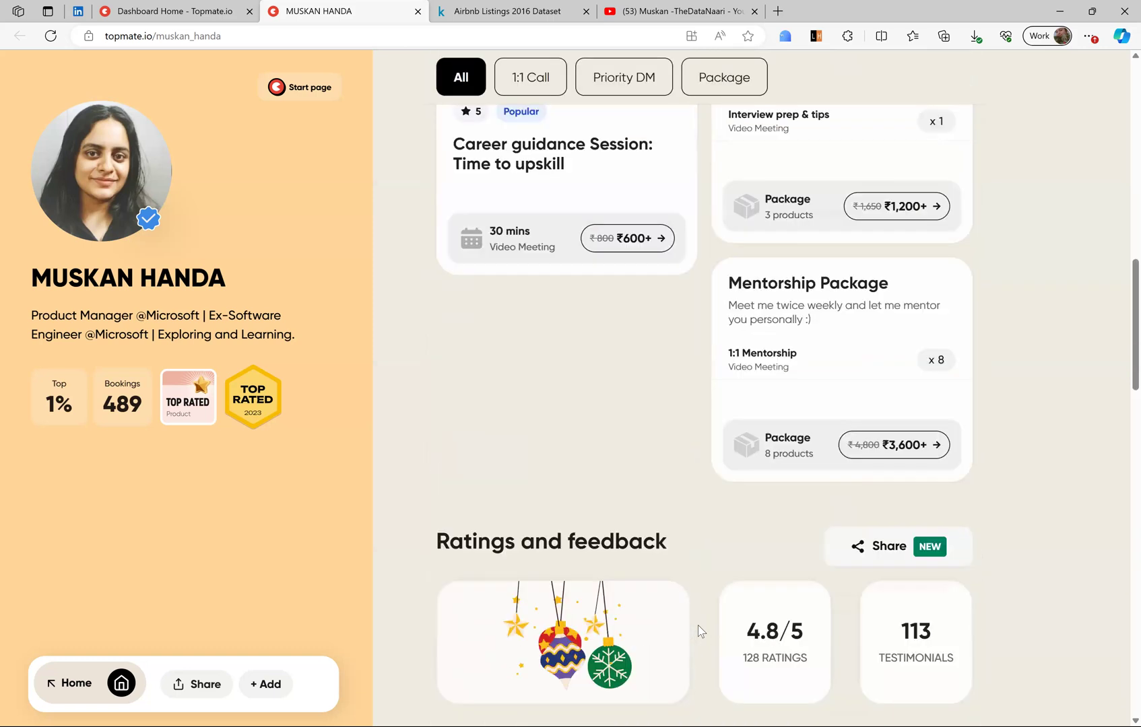
scroll(698, 625, "up", 1)
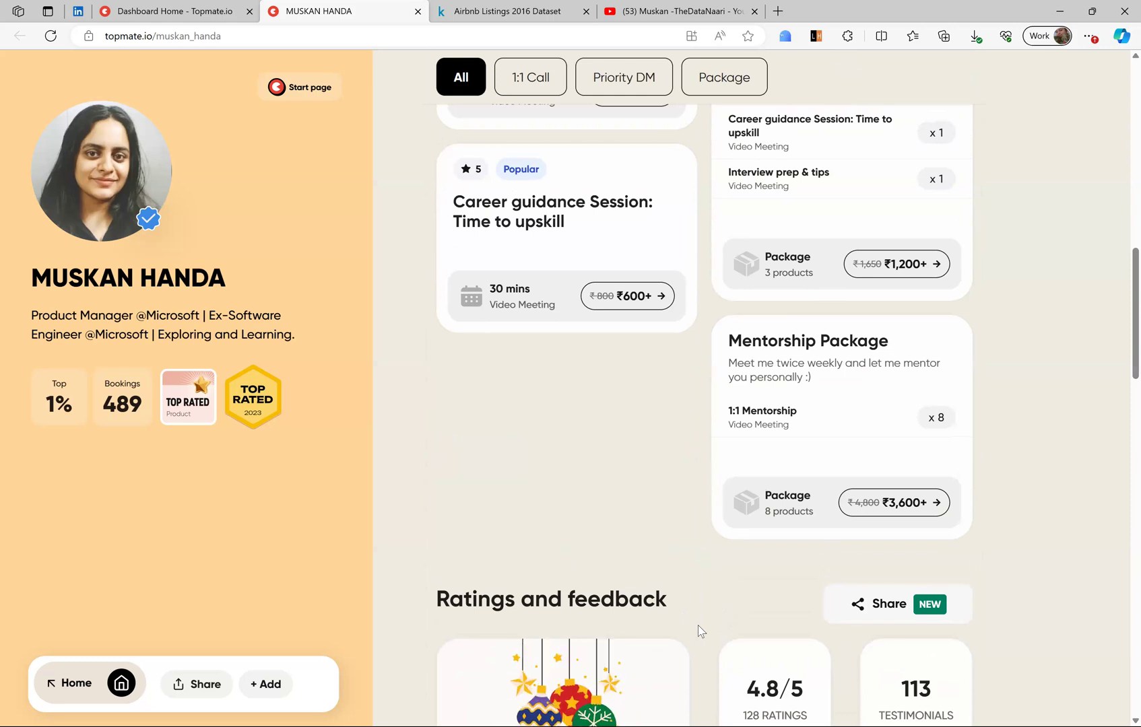
scroll(698, 625, "up", 3)
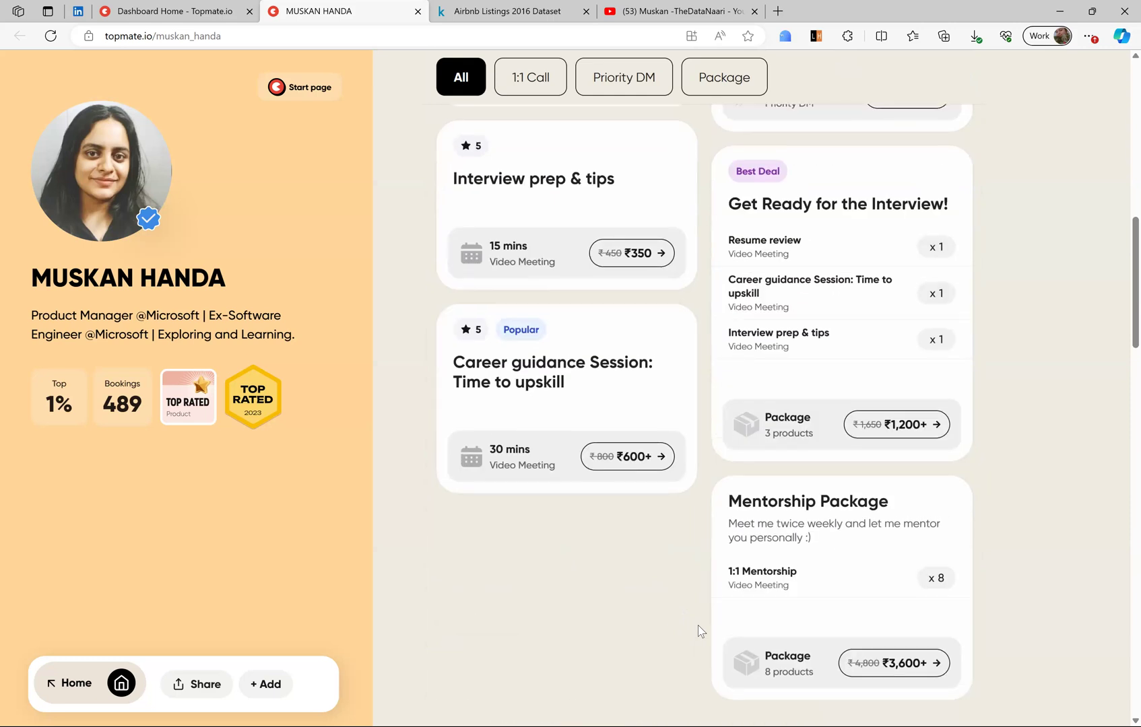
scroll(697, 625, "up", 8)
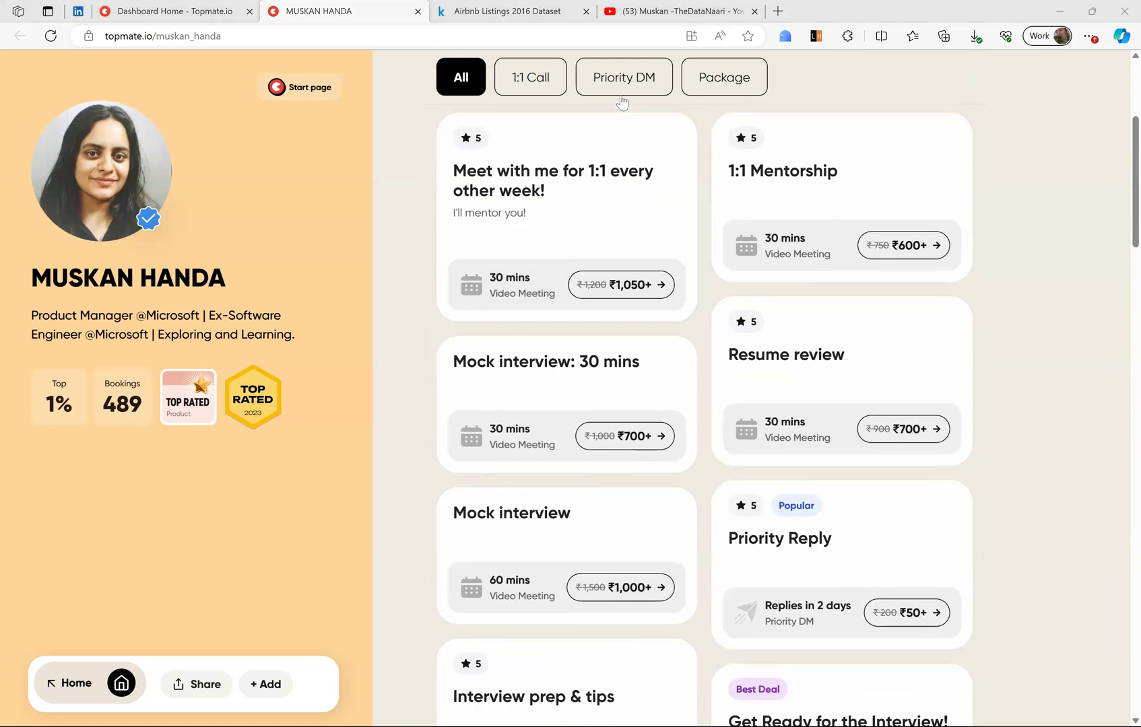
scroll(662, 288, "up", 3)
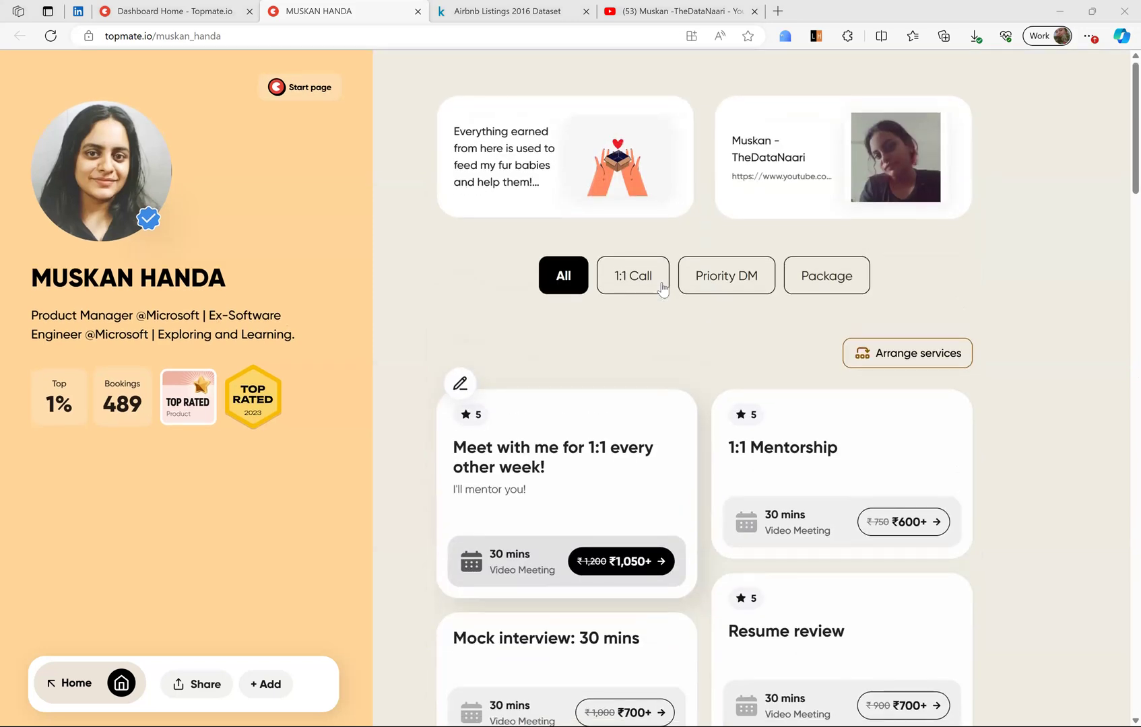
- Review the individual Topmate services: 1:1 mentorship, mock interviews, resume review and Priority Reply
scroll(663, 289, "down", 2)
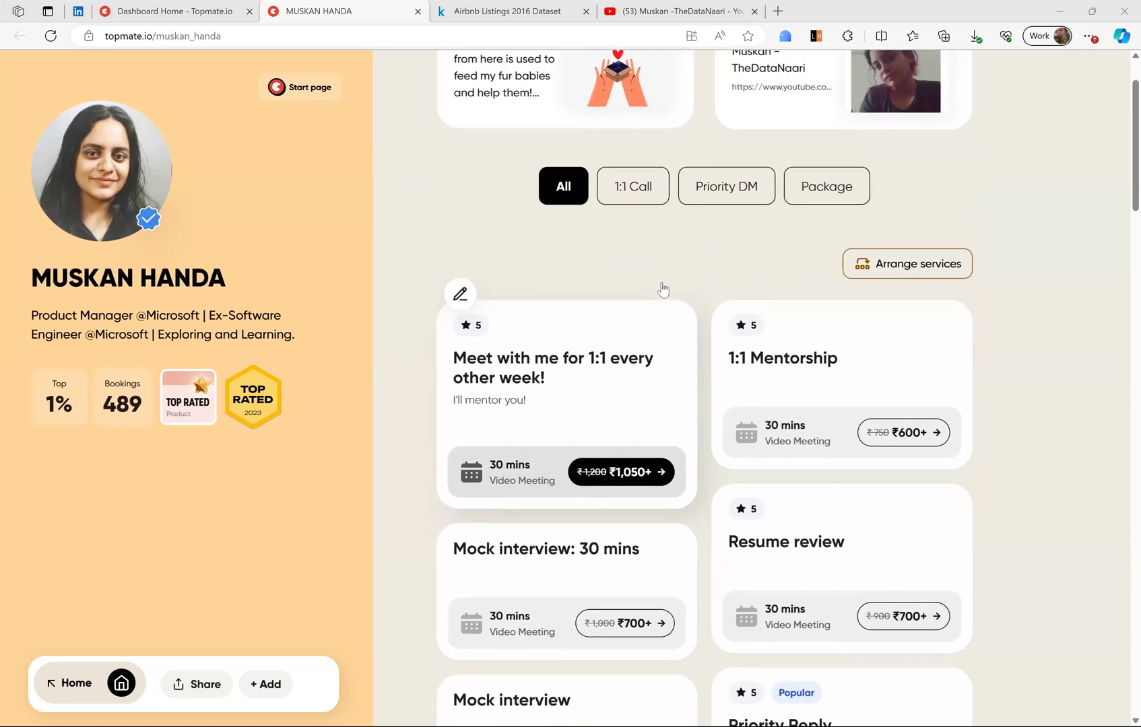
scroll(662, 289, "down", 1)
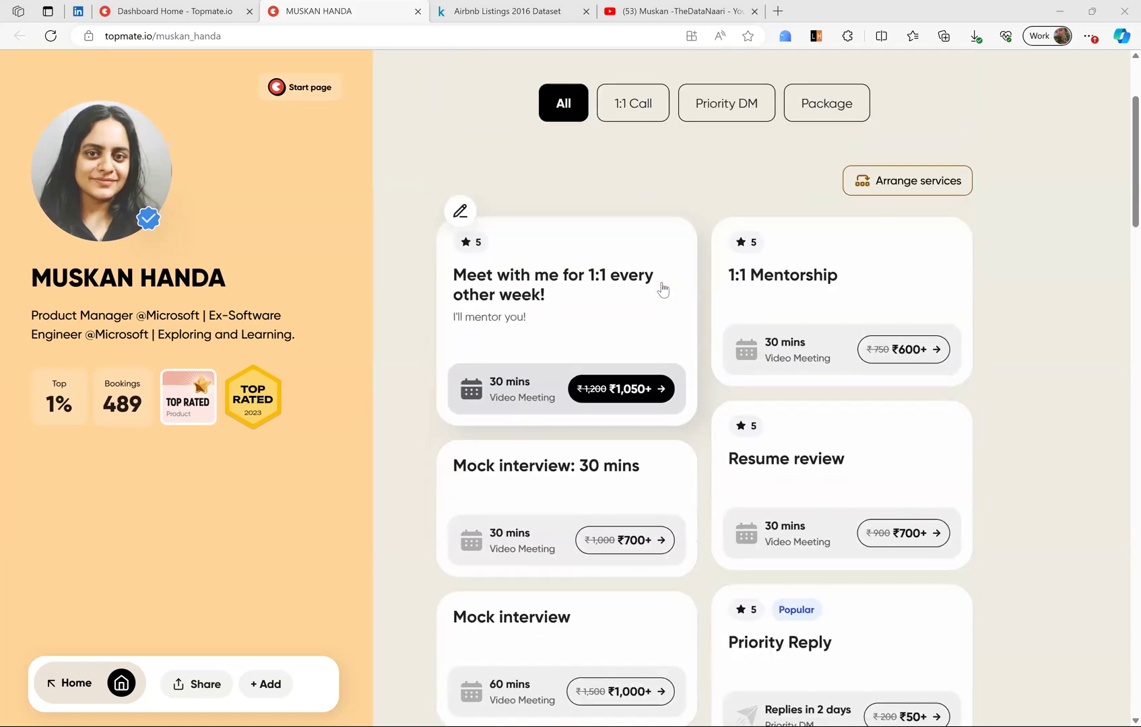
scroll(662, 289, "down", 2)
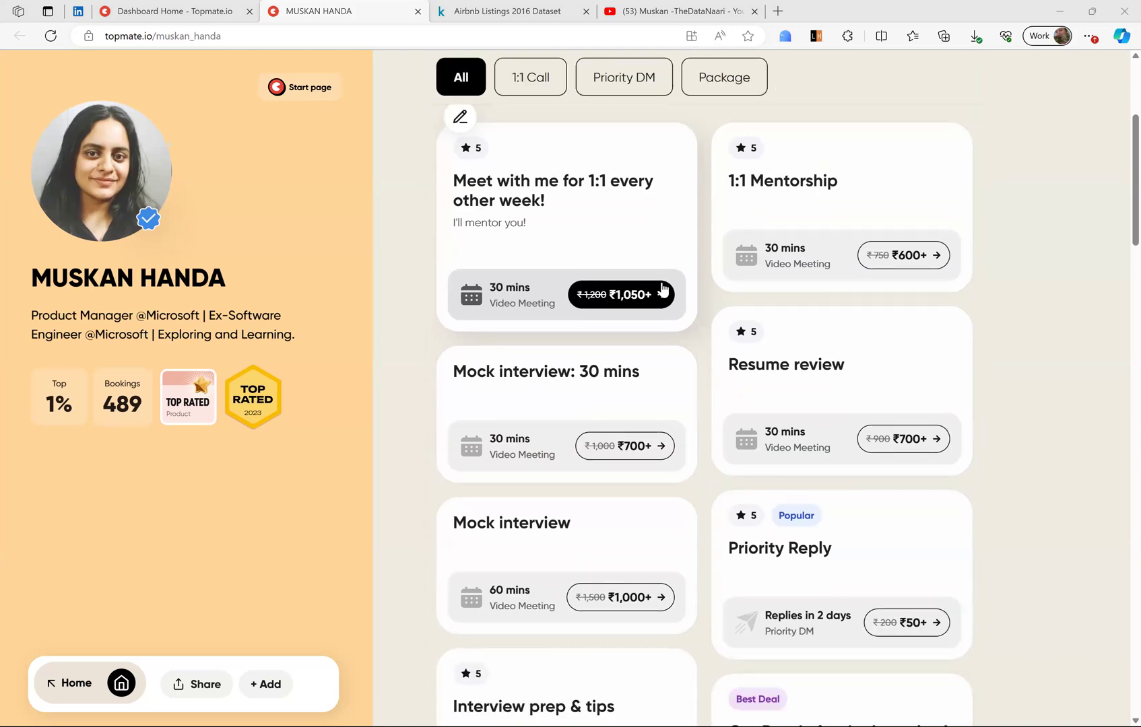
scroll(662, 289, "up", 2)
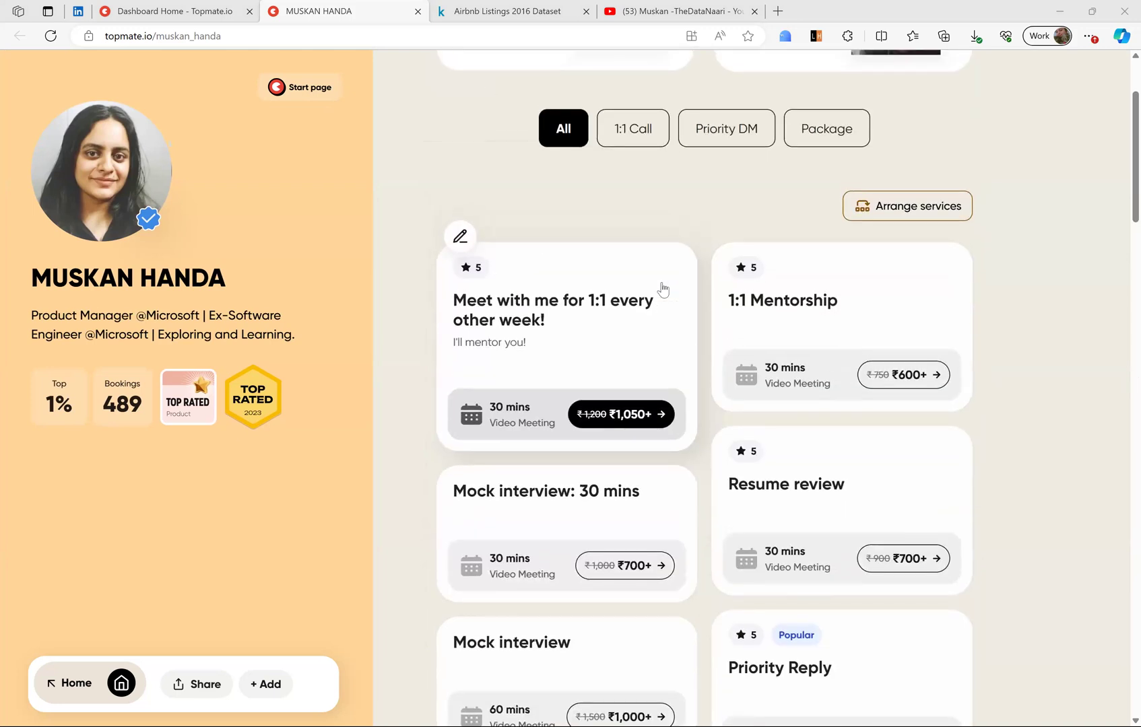
scroll(662, 288, "down", 1)
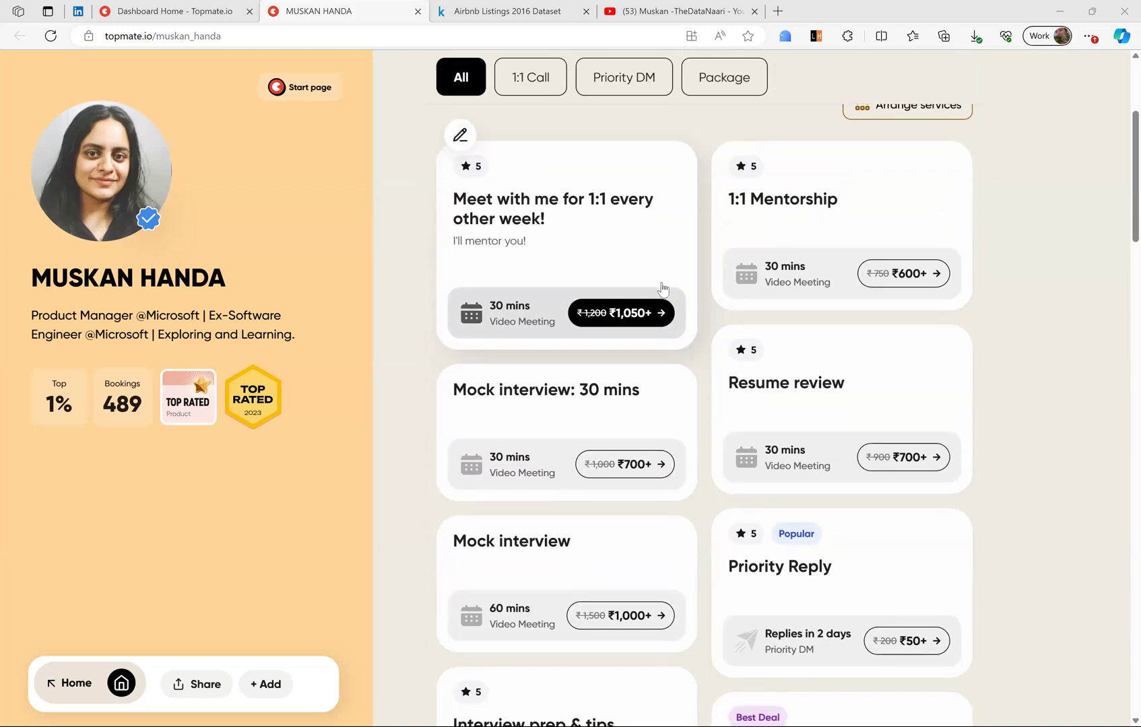
scroll(662, 288, "down", 1)
scroll(662, 288, "down", 2)
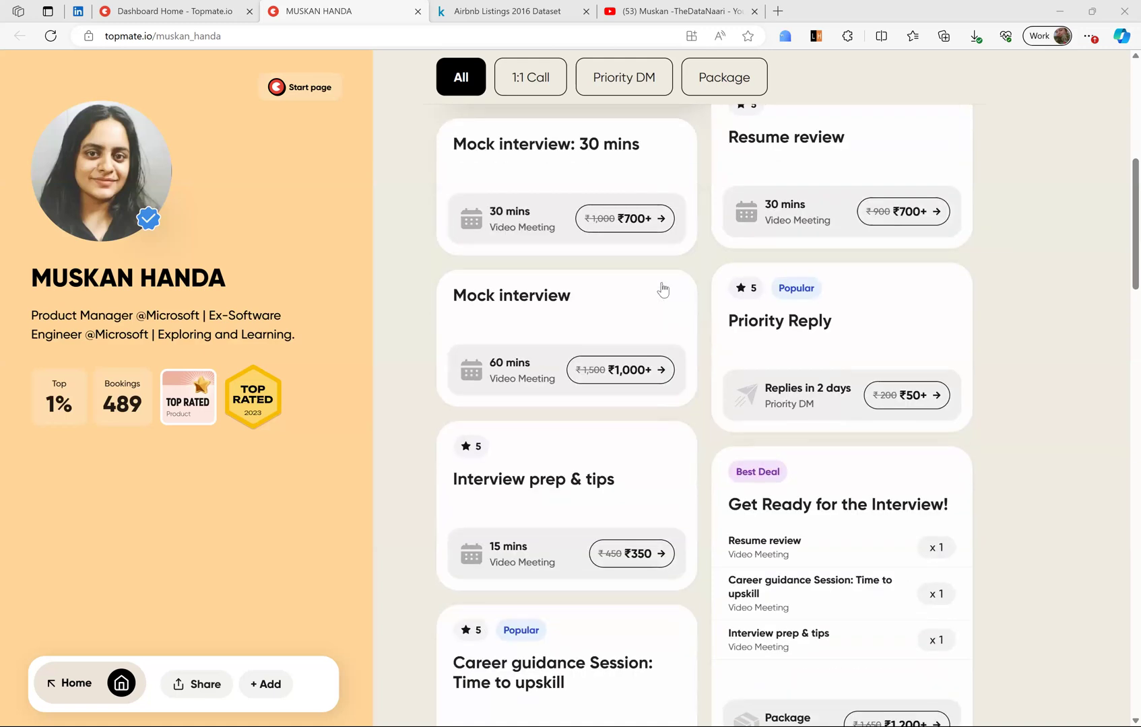
- Examine the Ratings and feedback section of the Topmate profile and return to the beginning of the page
scroll(662, 288, "down", 9)
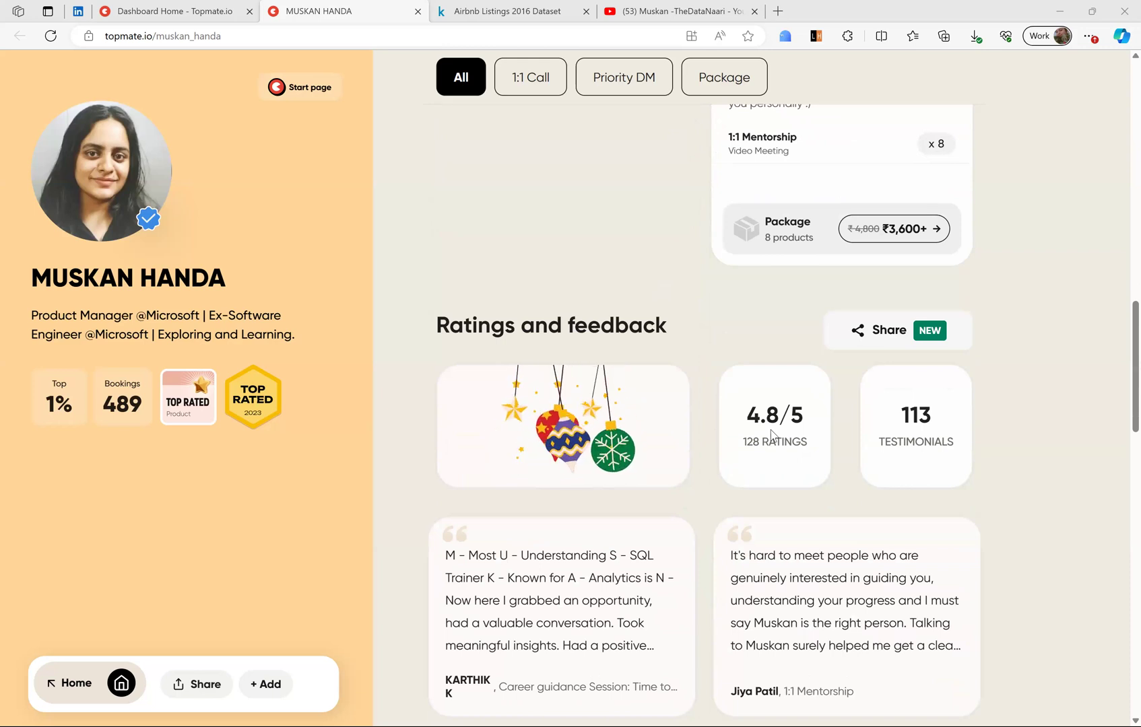
scroll(771, 434, "down", 1)
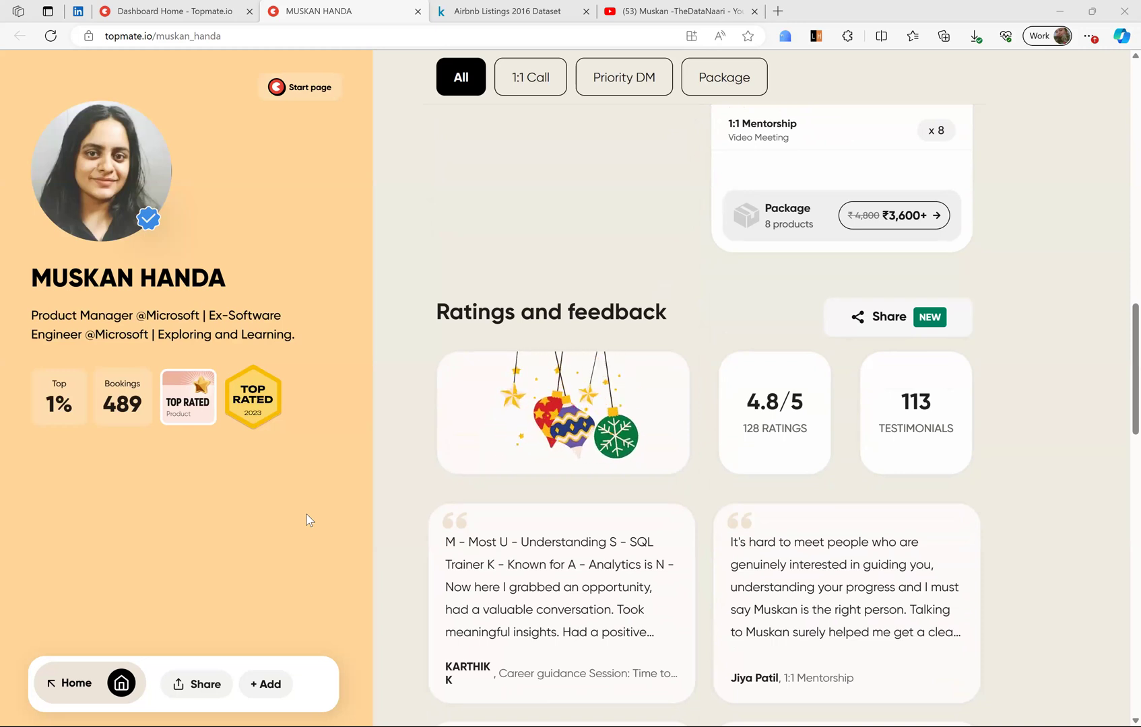
scroll(307, 520, "down", 1)
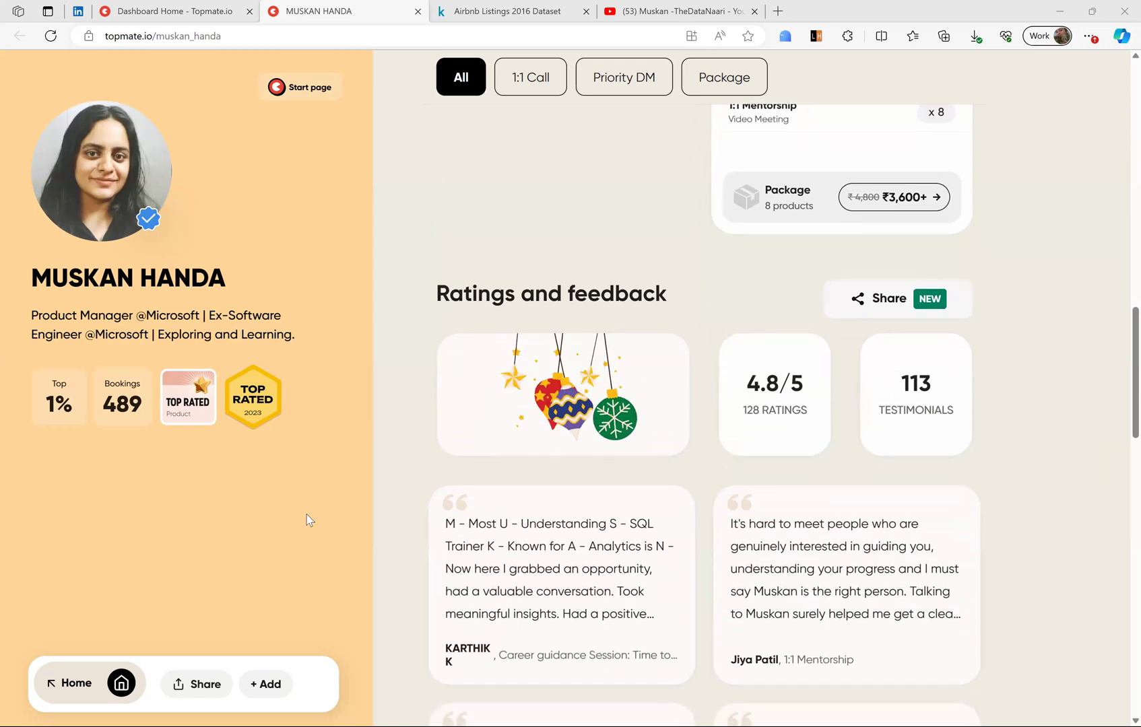
scroll(307, 520, "up", 1)
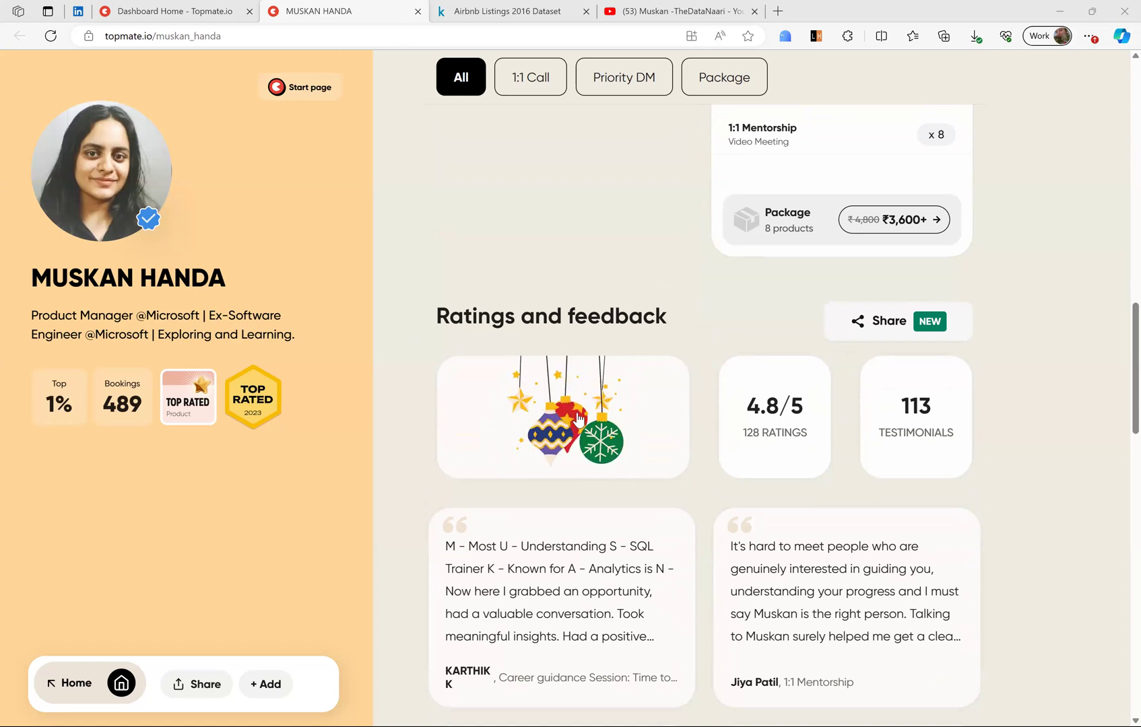
scroll(603, 411, "down", 2)
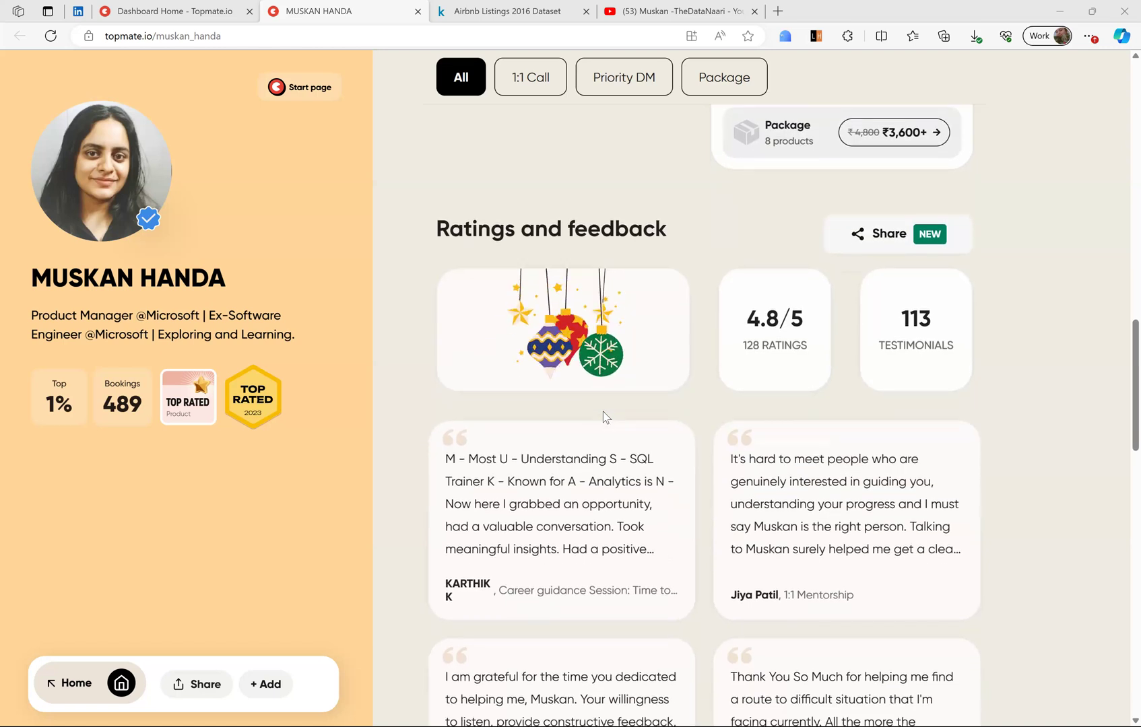
scroll(604, 414, "up", 15)
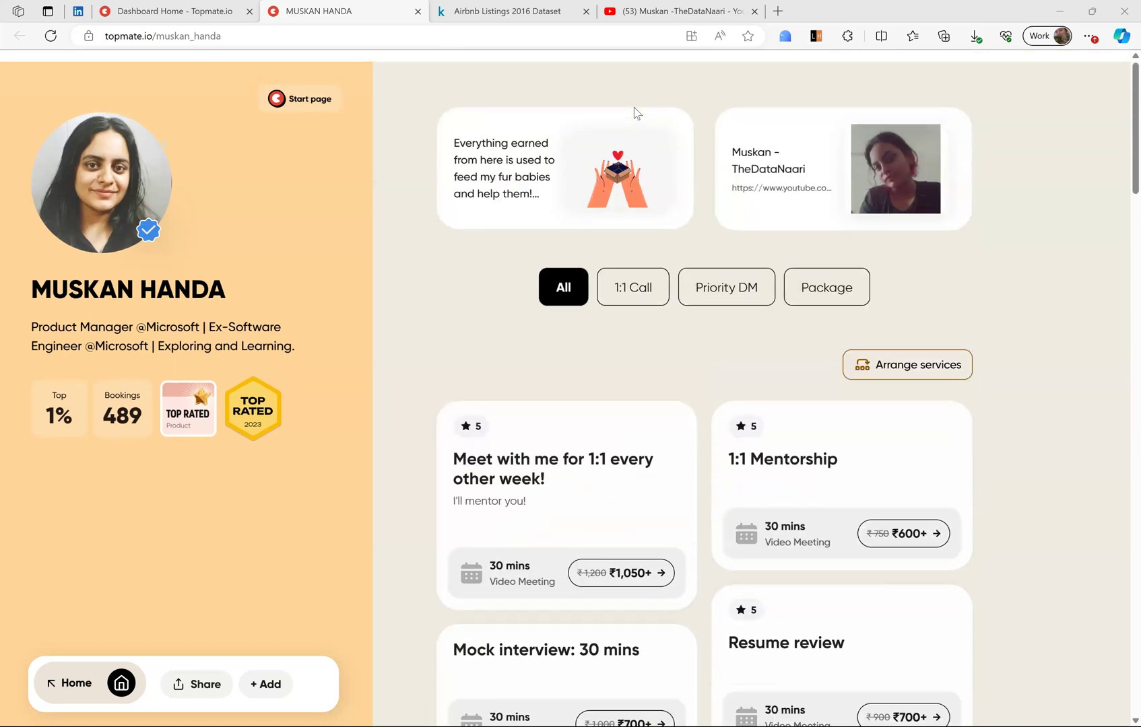
- Switch to the instructor's YouTube channel and look over its details and latest videos
left_click(696, 2)
left_click(847, 304)
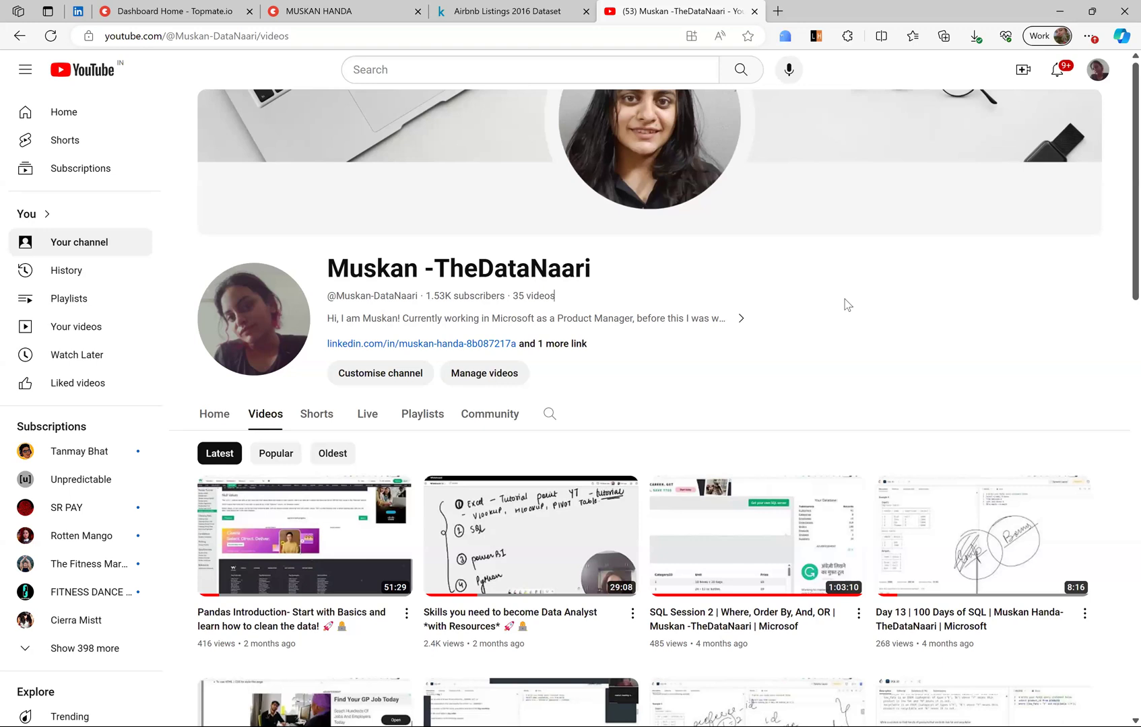
scroll(848, 305, "down", 1)
scroll(848, 305, "up", 1)
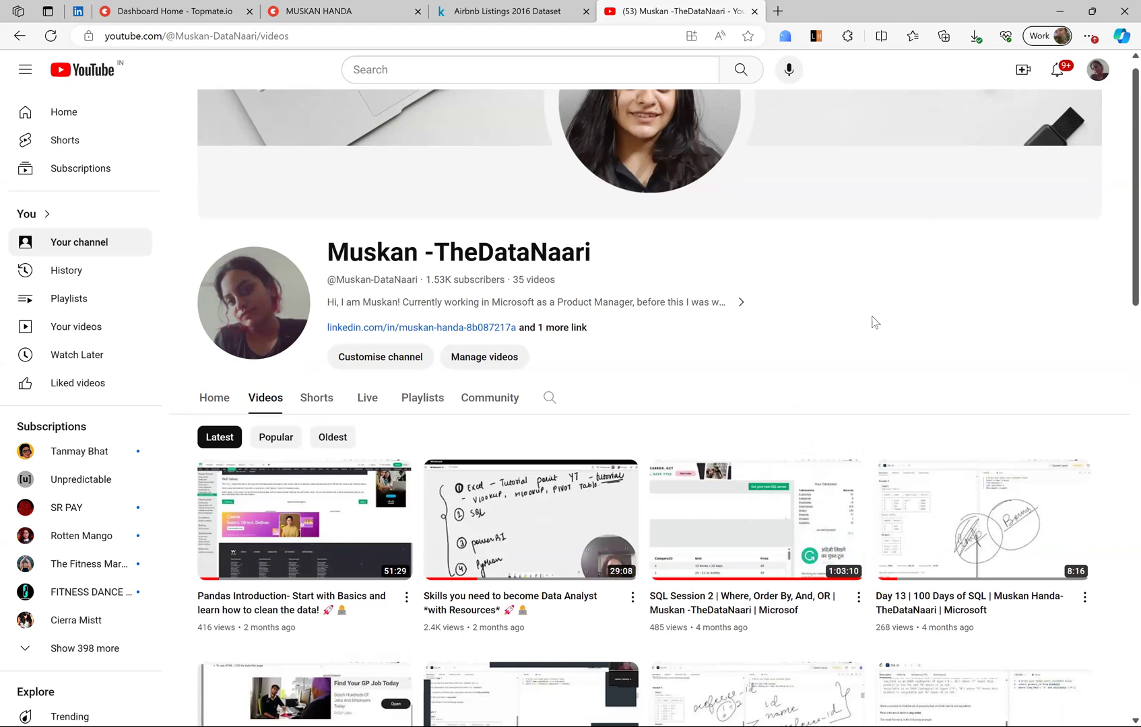
scroll(875, 322, "down", 1)
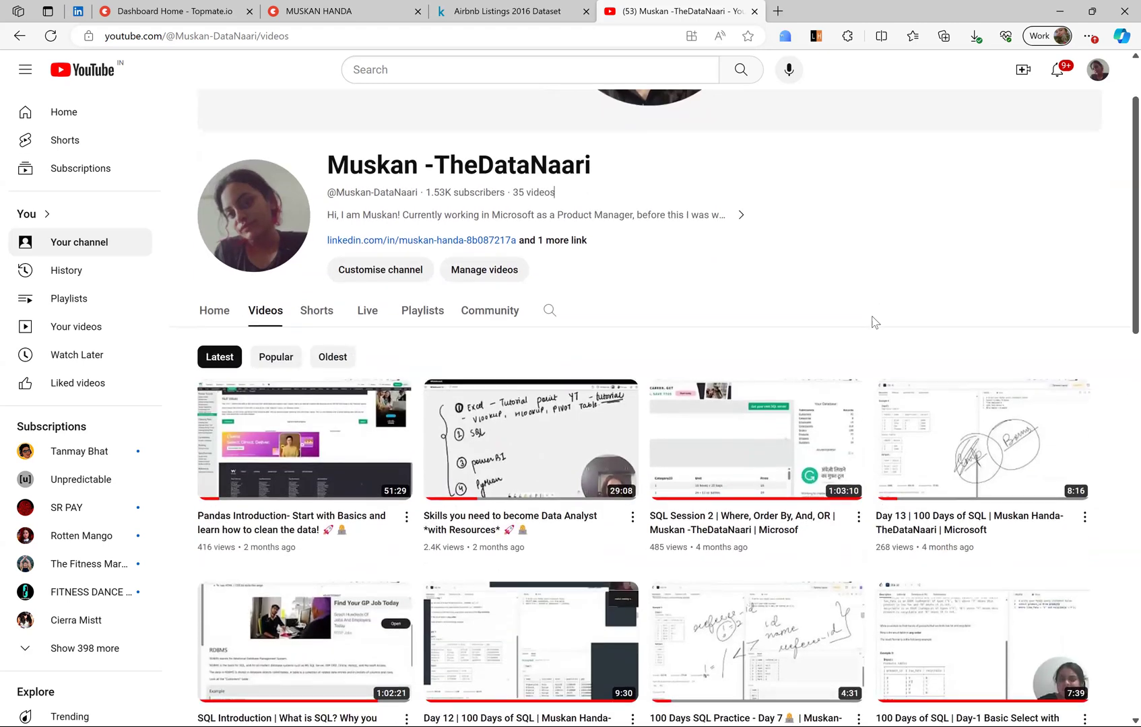
scroll(874, 323, "up", 2)
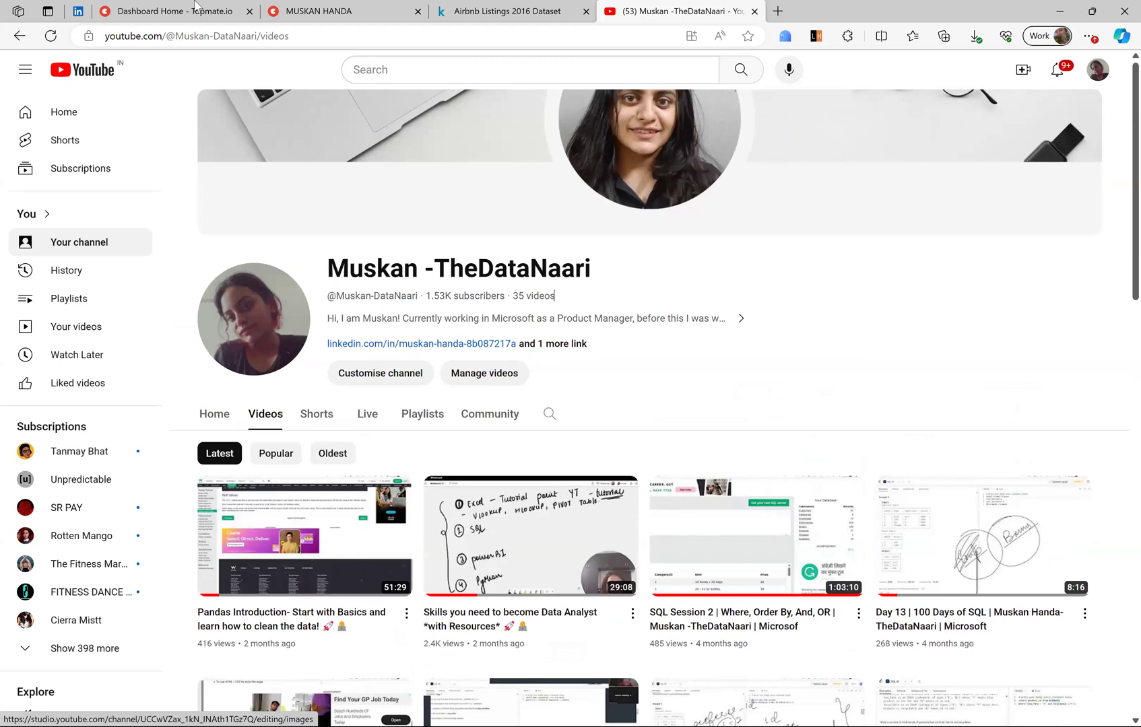
- Show the Airbnb Listings 2016 Dataset page on Kaggle, revisit the YouTube channel, and return to the dataset page
mouse_move(78, 5)
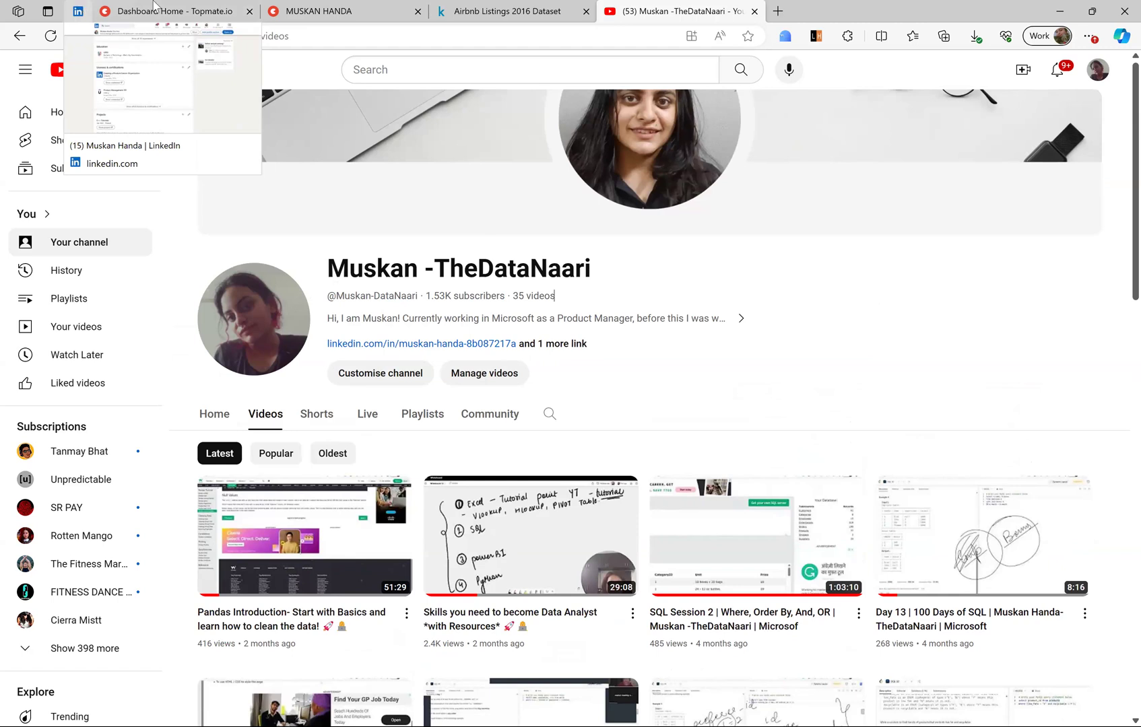
mouse_move(308, 5)
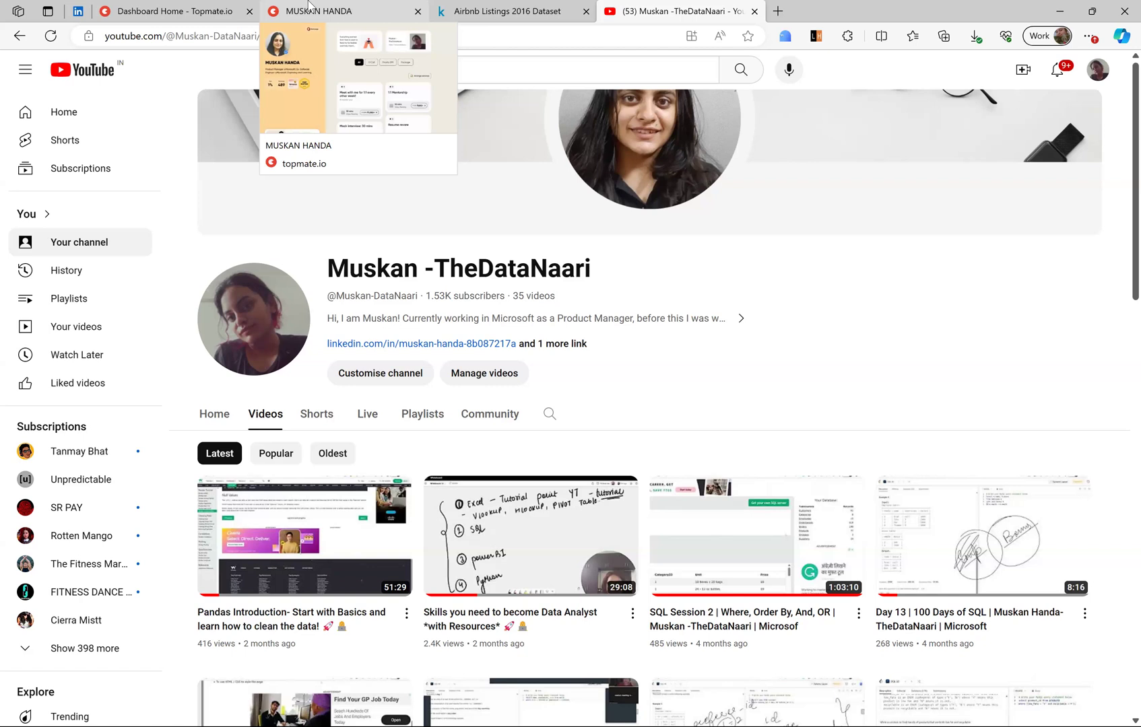
left_click(477, 6)
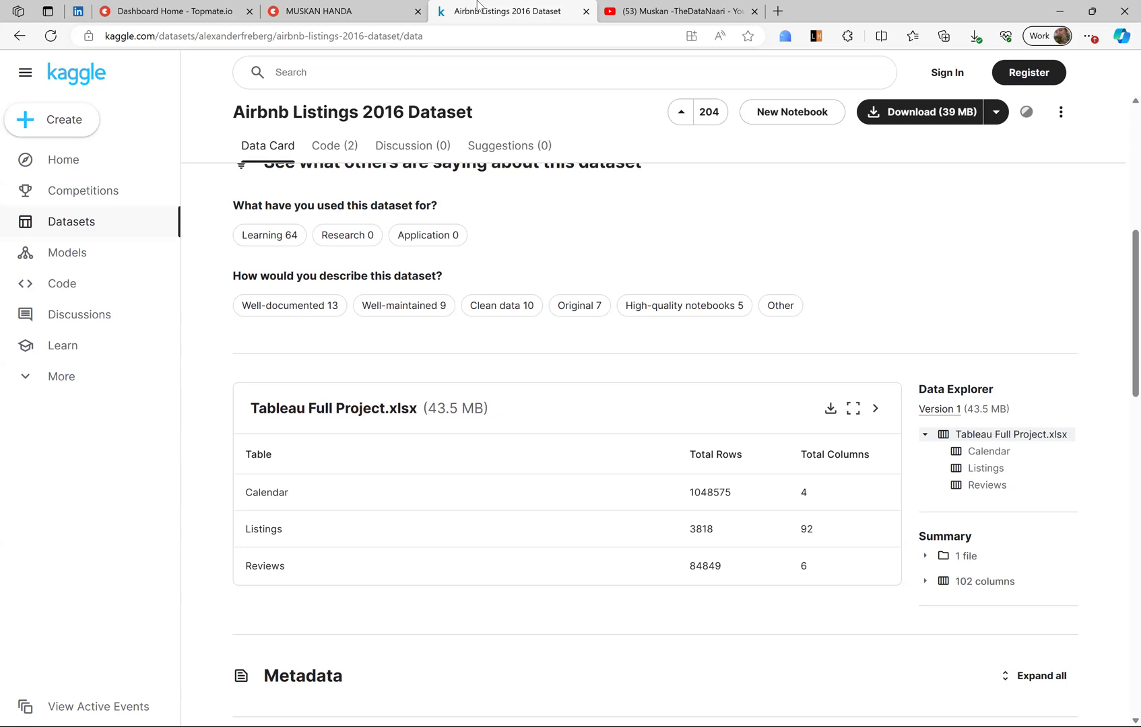
left_click(664, 14)
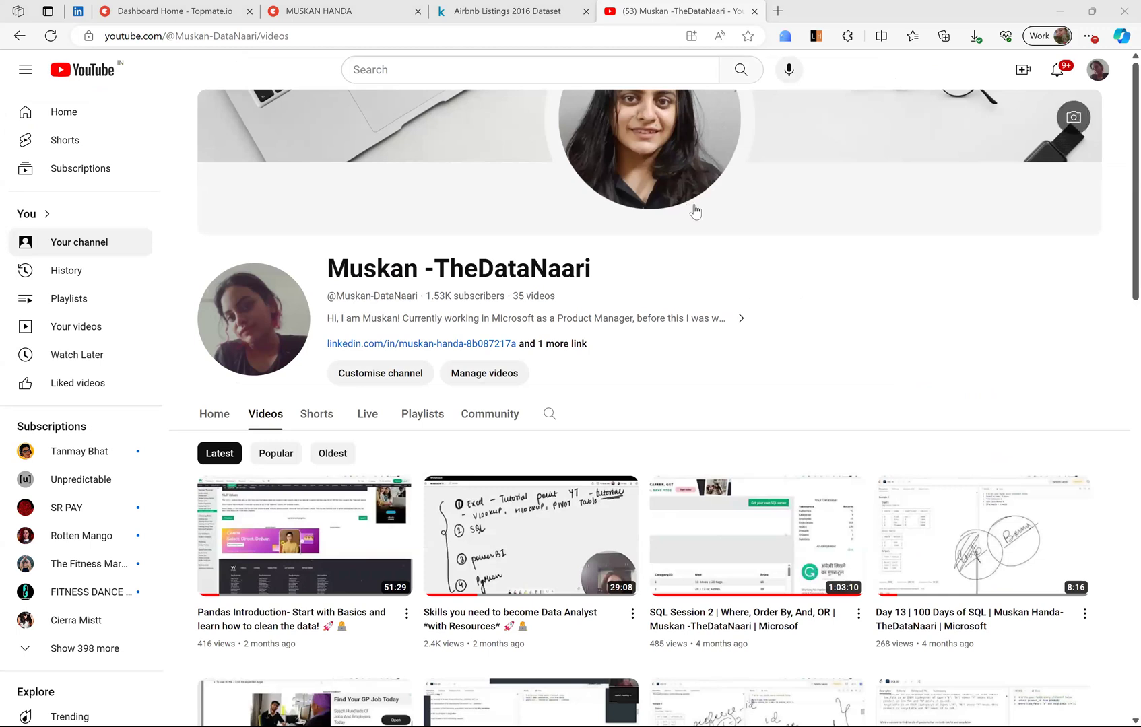
left_click(513, 5)
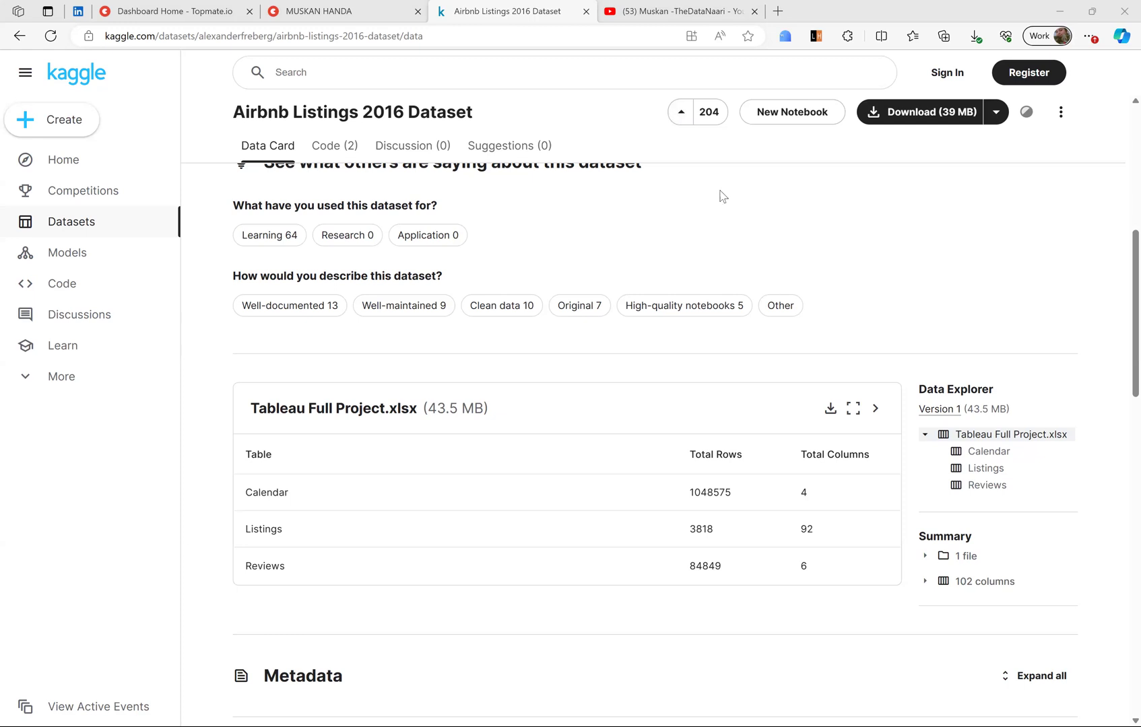
- Search the web for "tableau public" in a new browser tab
left_click(778, 10)
type("tableau public")
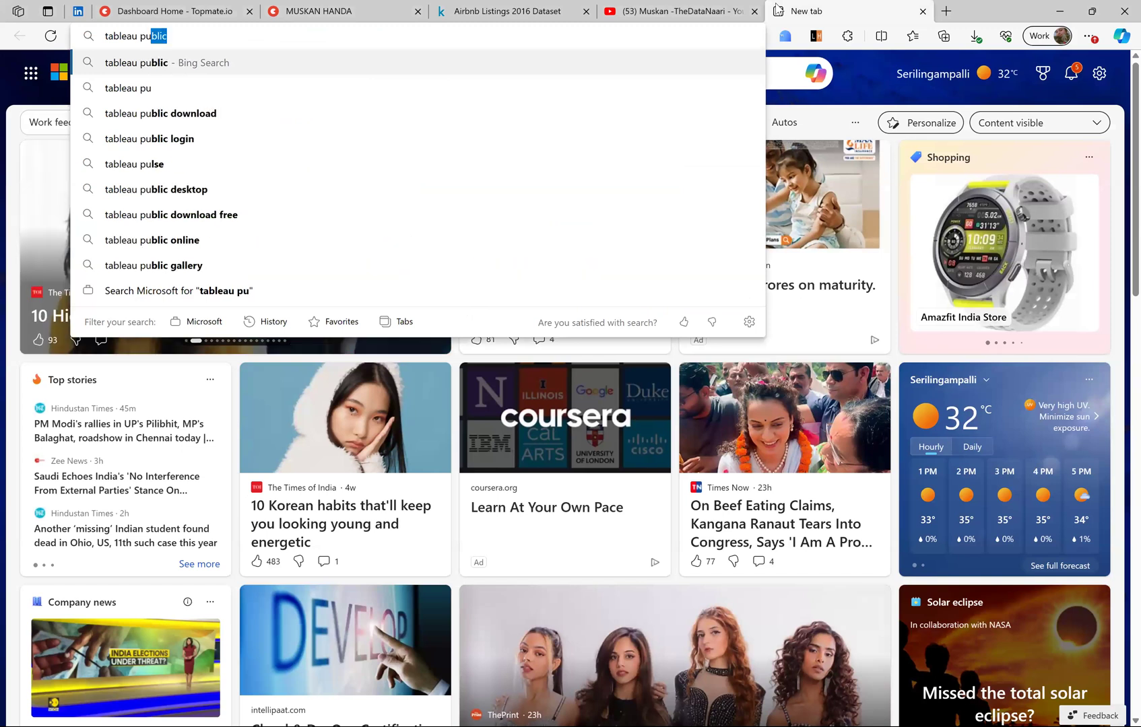
key("Return")
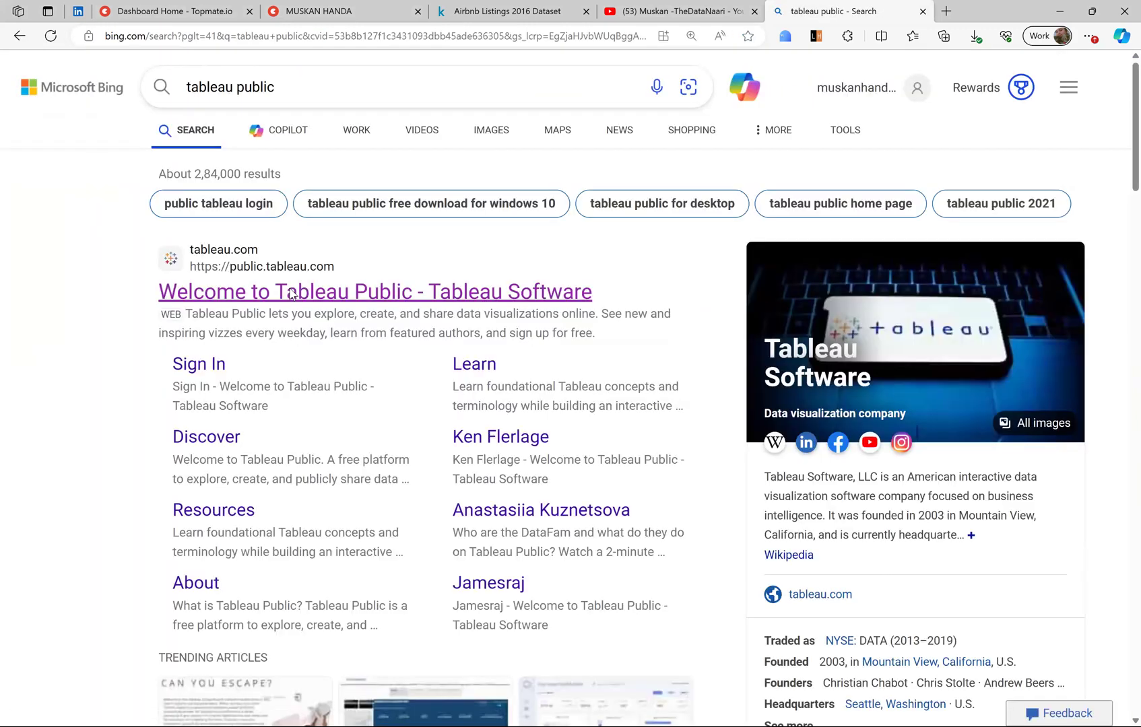
- Open the Welcome to Tableau Public result, look over its Viz of the Day and Trending sections, and close the page
left_click(291, 294)
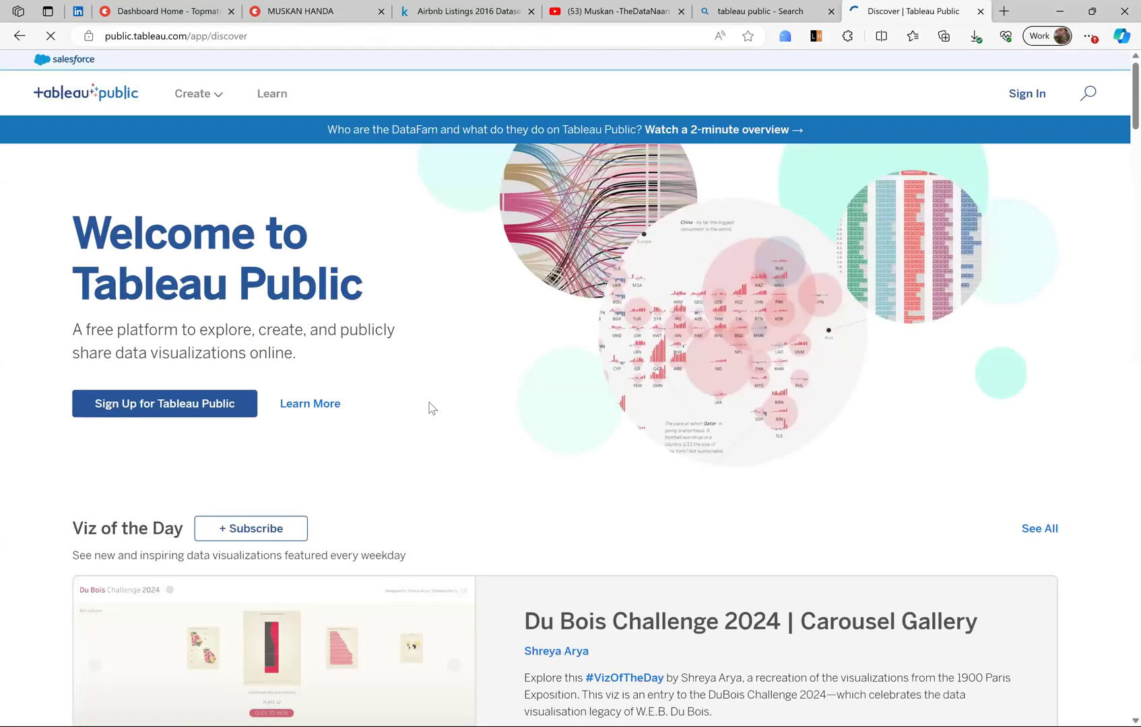
scroll(432, 408, "down", 3)
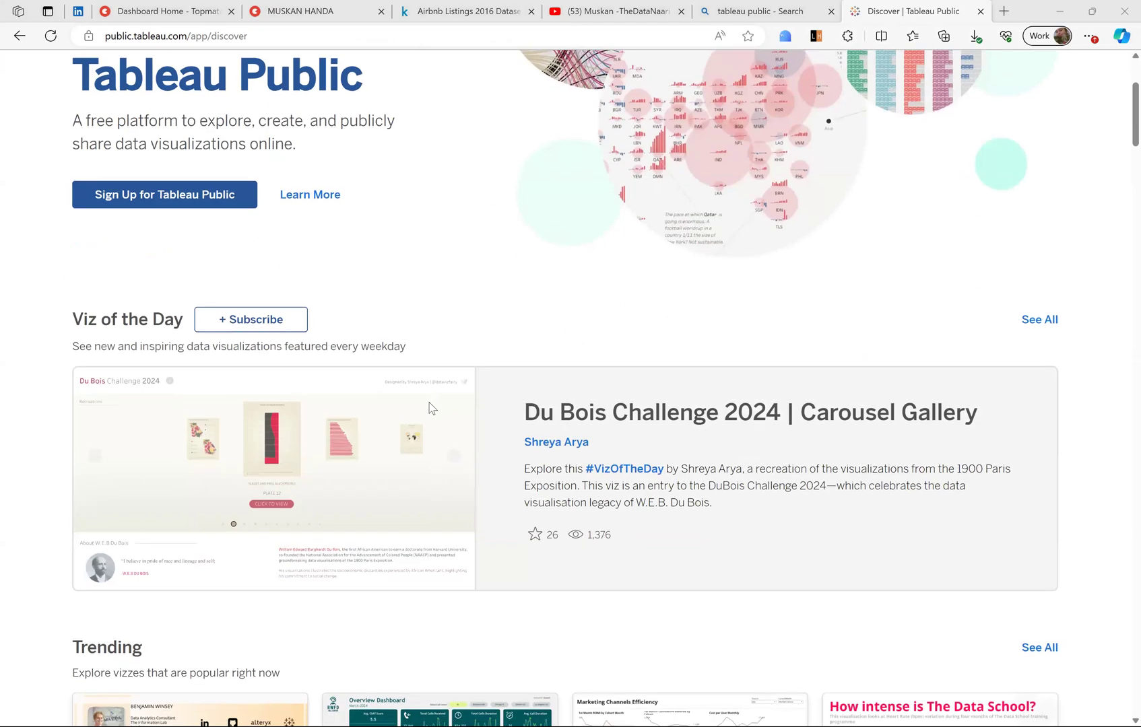
scroll(432, 408, "down", 3)
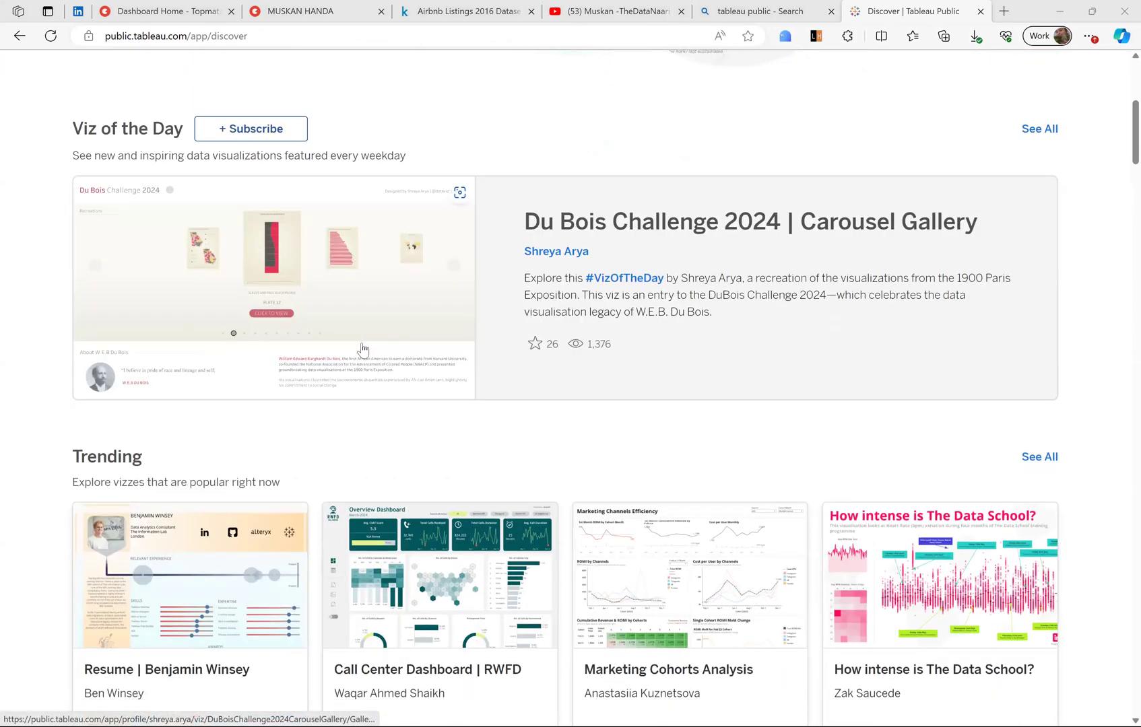
scroll(303, 235, "up", 6)
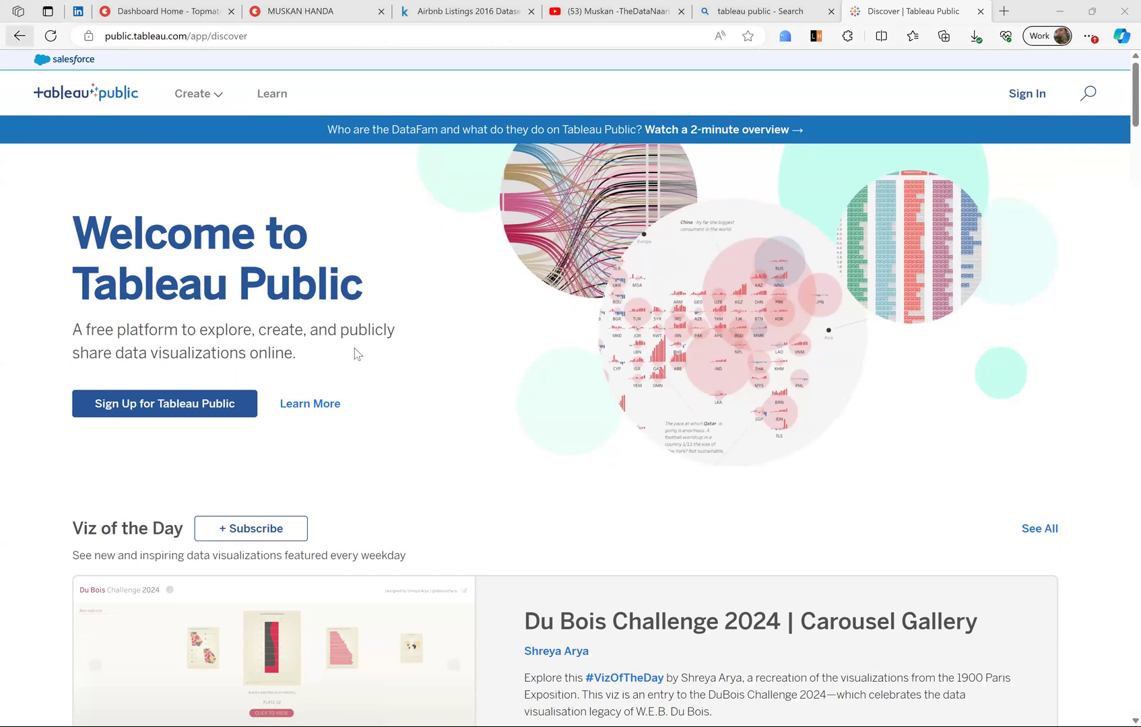
key("ctrl+w")
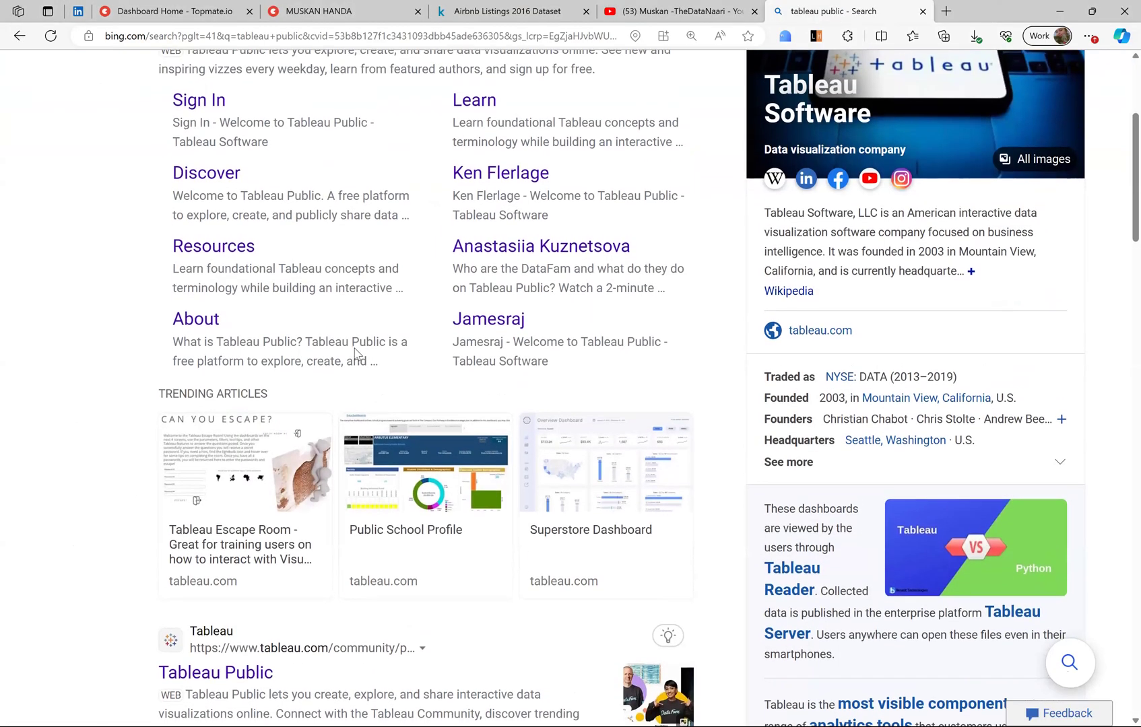
scroll(355, 352, "up", 4)
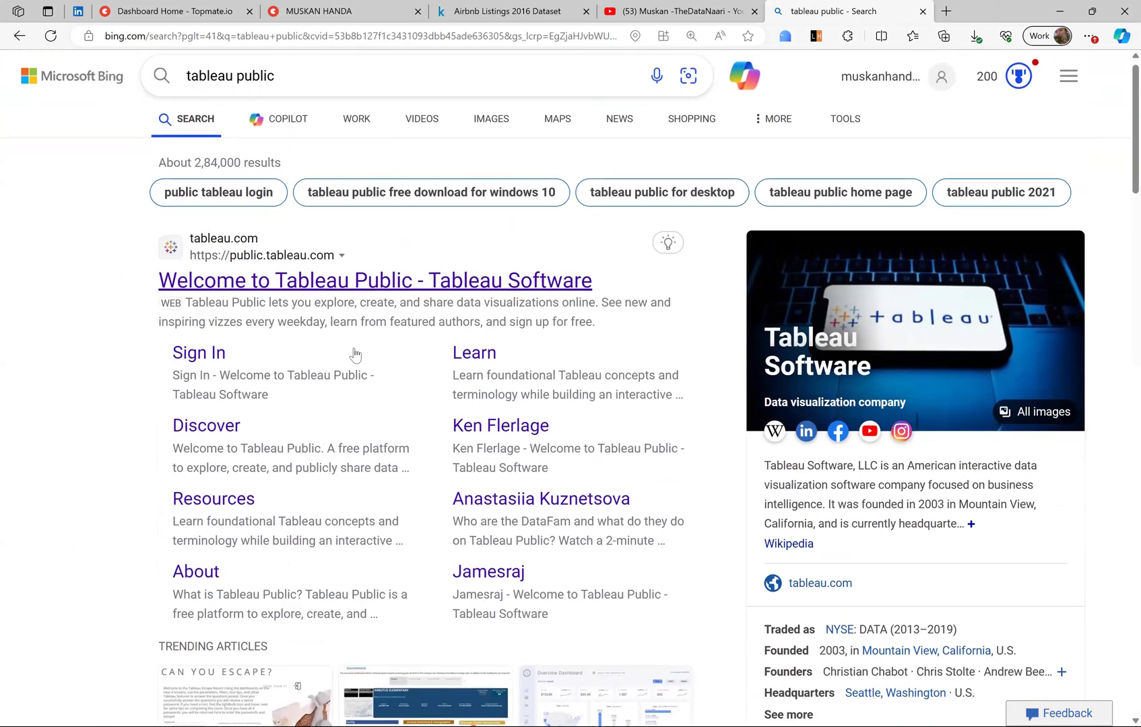
- Open the Tableau Public community page from the search results and look over its introduction
scroll(204, 471, "down", 3)
scroll(199, 497, "down", 3)
left_click(243, 547)
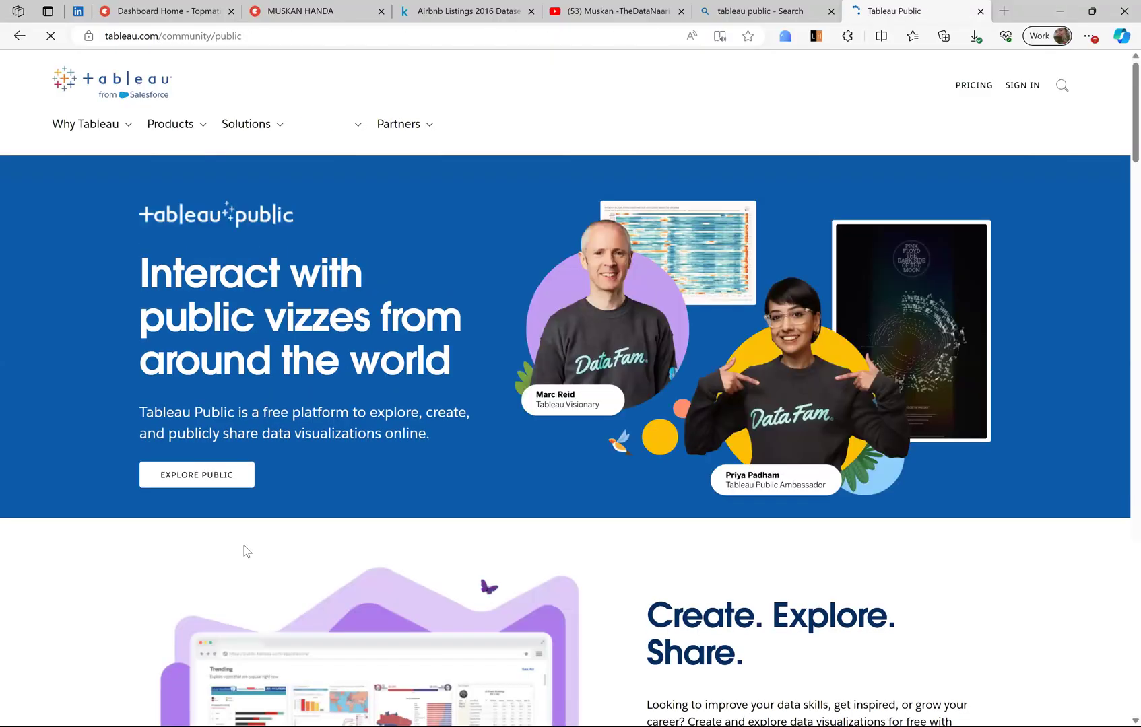
scroll(243, 549, "down", 4)
scroll(243, 545, "down", 3)
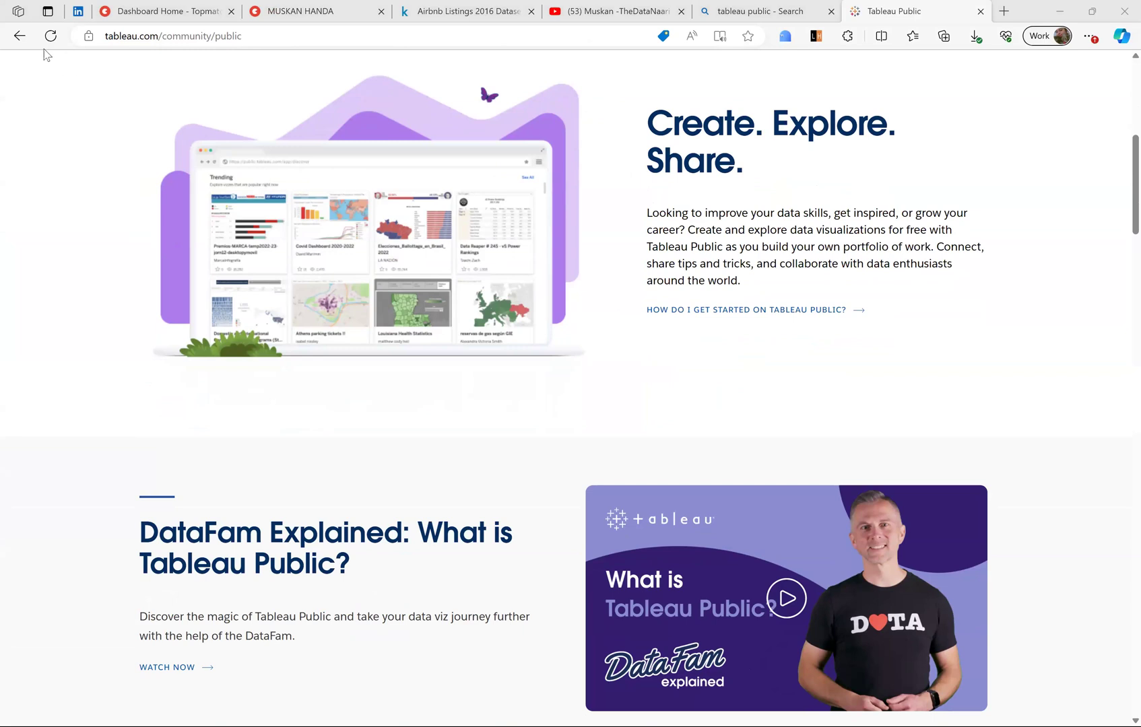
- Return to the search results, search for "tableau public doenload", and open the Tableau Public download page
left_click(763, 13)
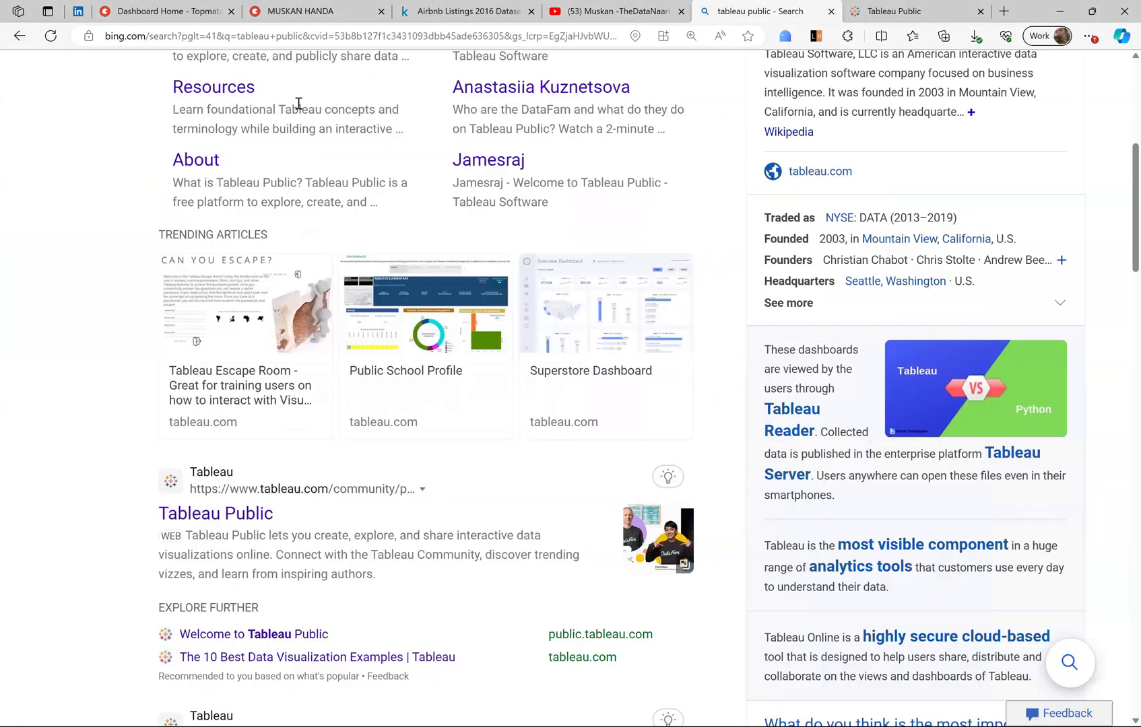
scroll(299, 104, "up", 6)
left_click(299, 103)
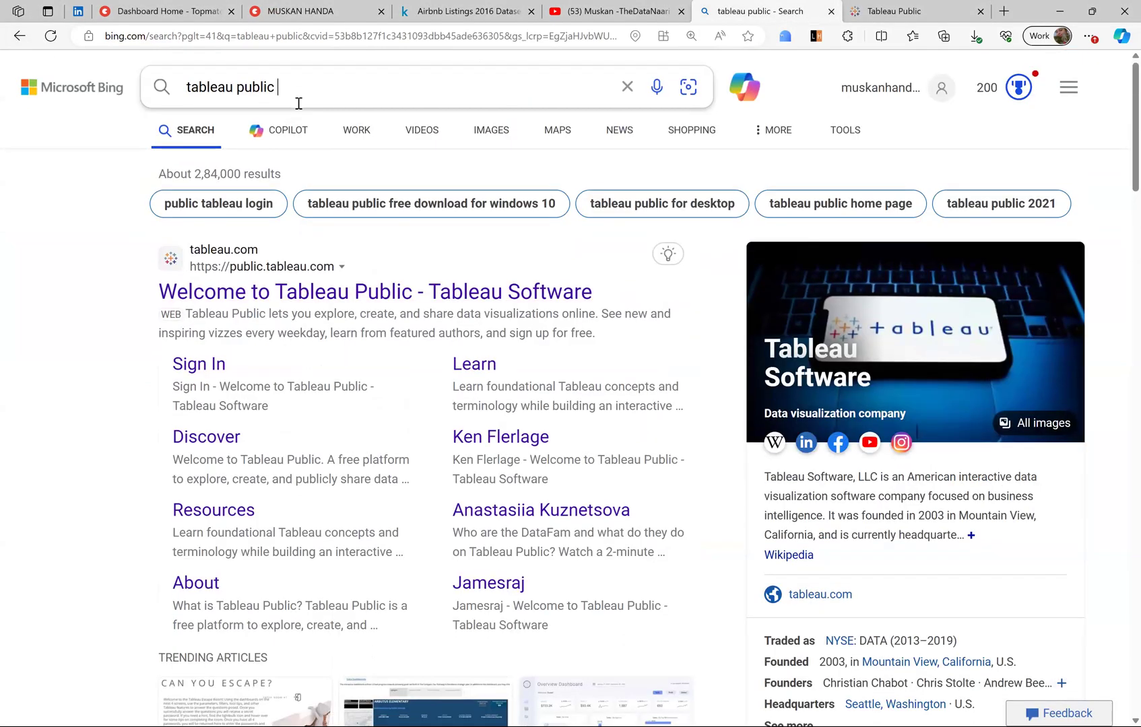
type("doenload")
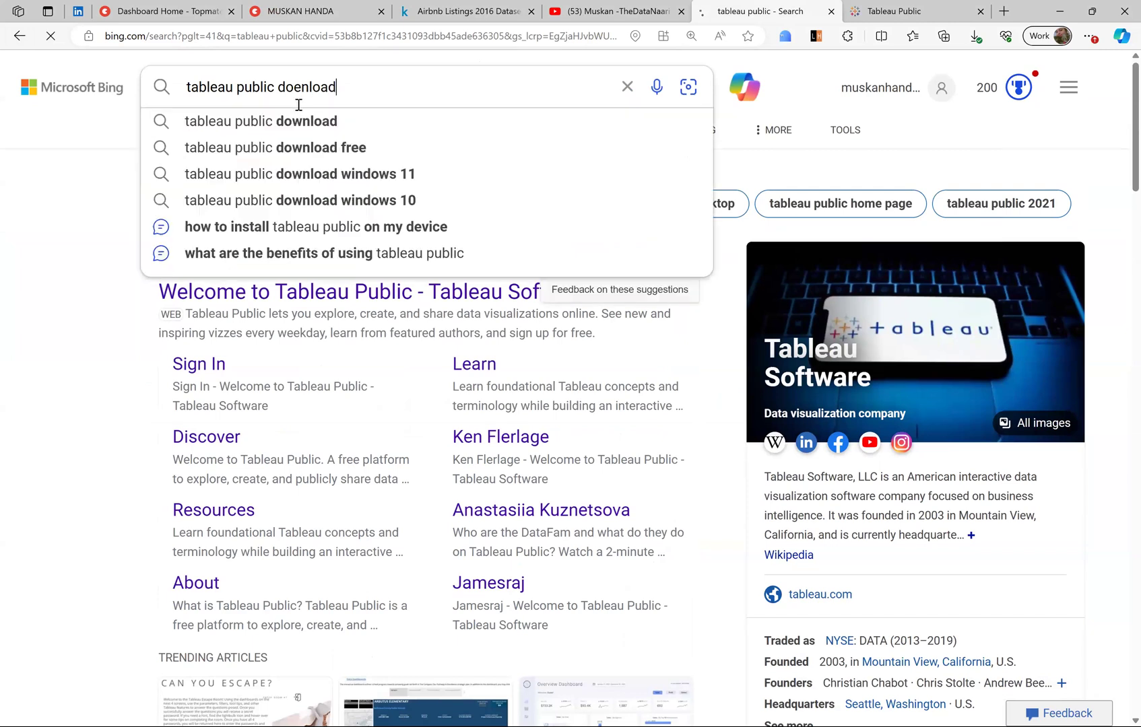
key("Return")
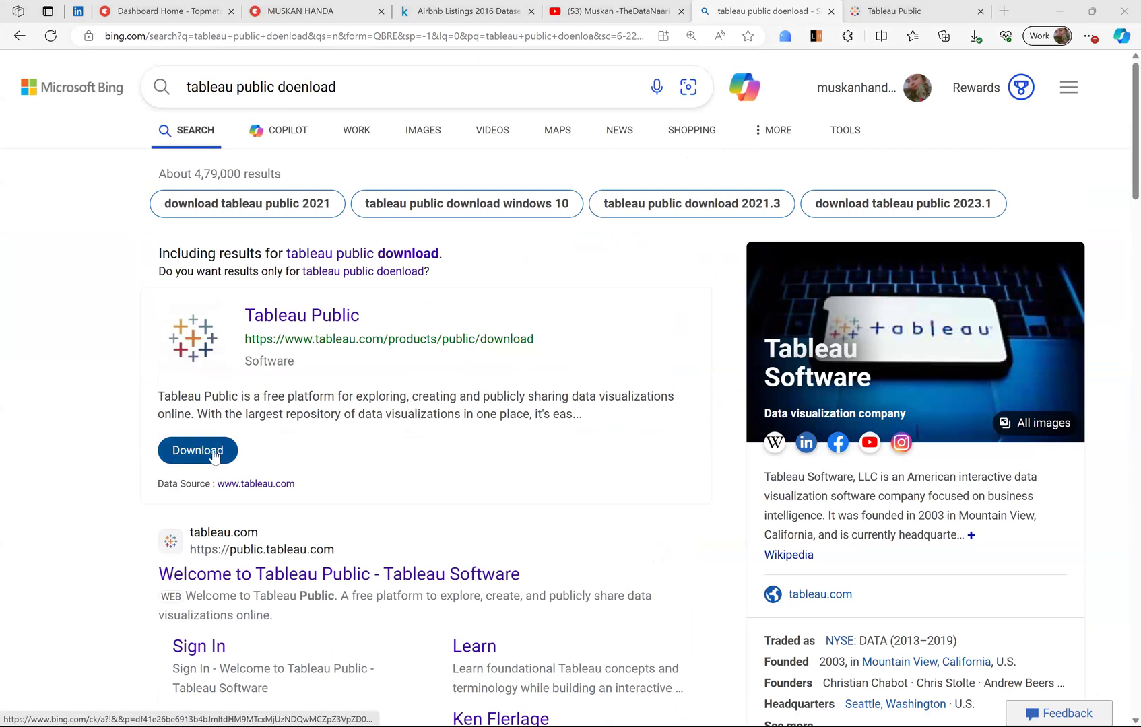
left_click(286, 316)
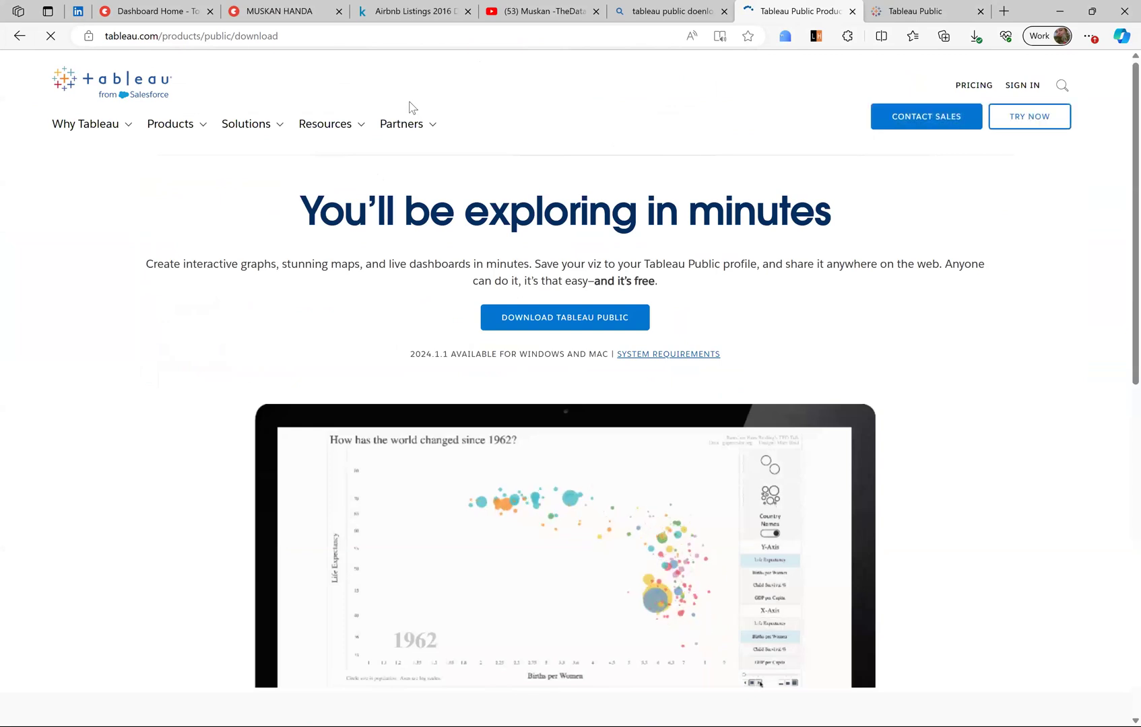
- Select the web address of the Tableau Public download page and look over its New Feature Highlights
key("ctrl+l")
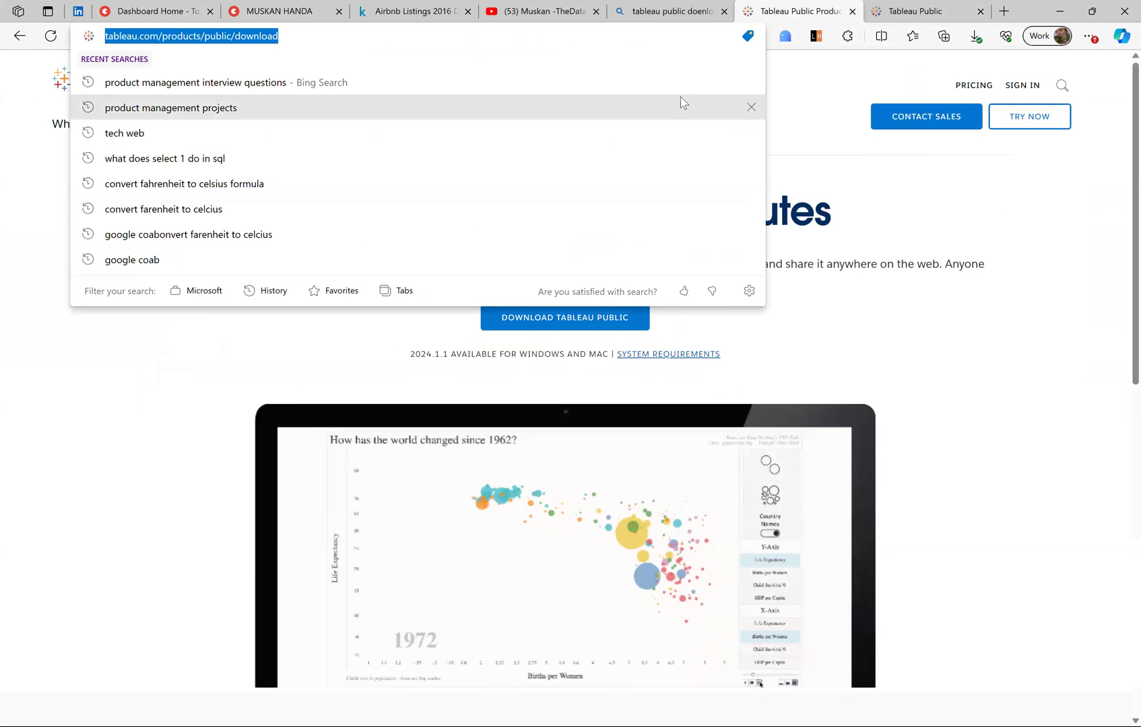
key("alt+Tab")
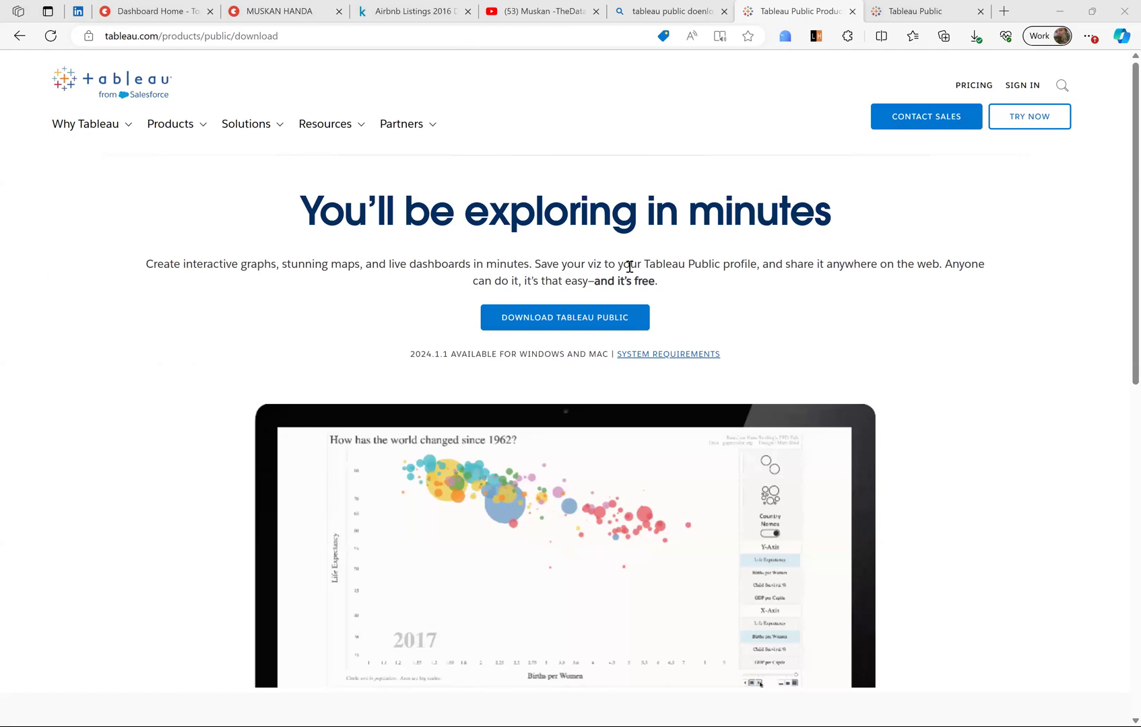
scroll(629, 267, "down", 5)
scroll(630, 267, "down", 2)
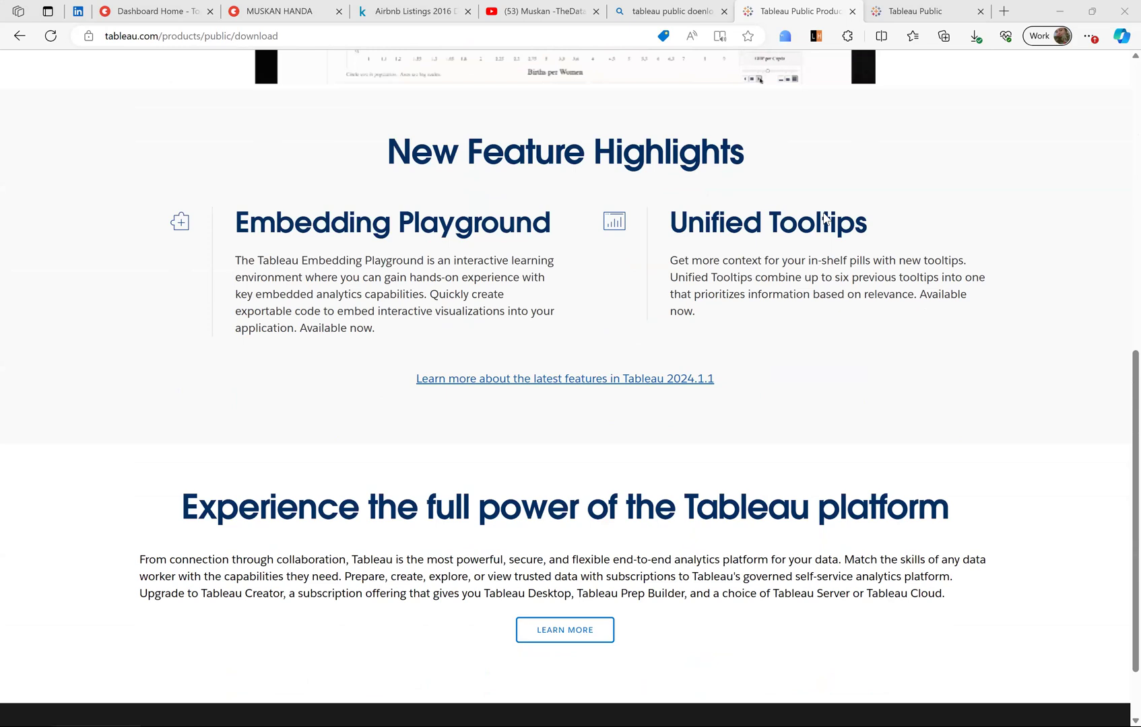
- Return to the Airbnb Listings 2016 Dataset page on Kaggle and select its web address
left_click(416, 9)
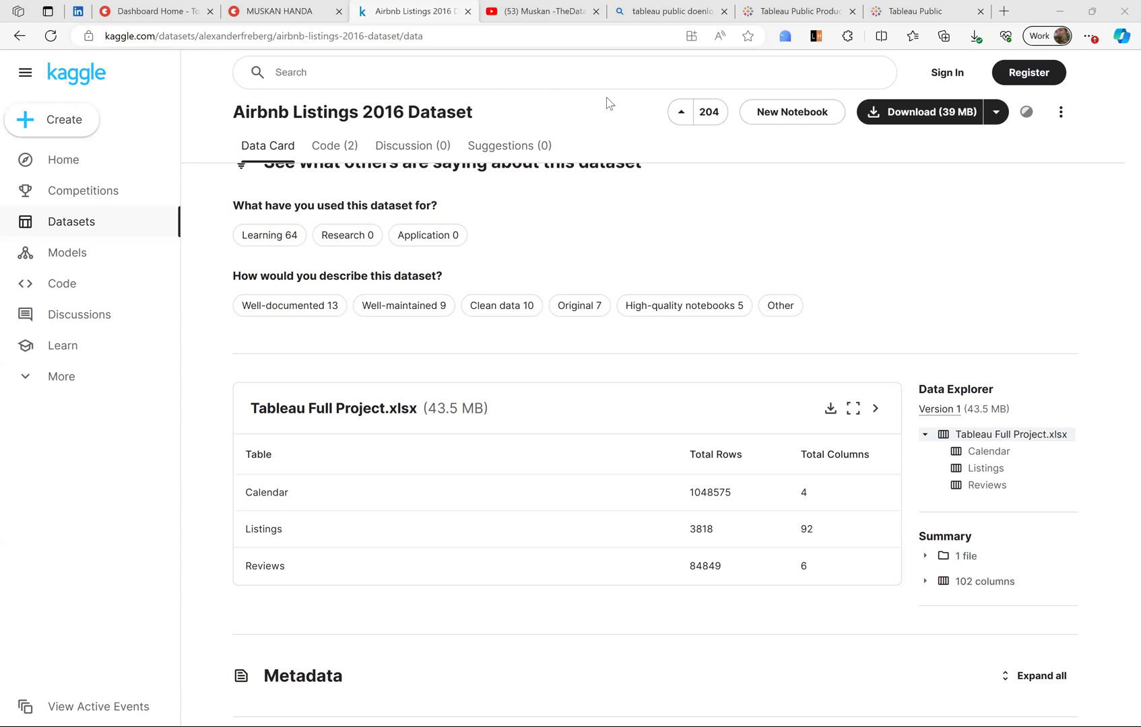
left_click(486, 28)
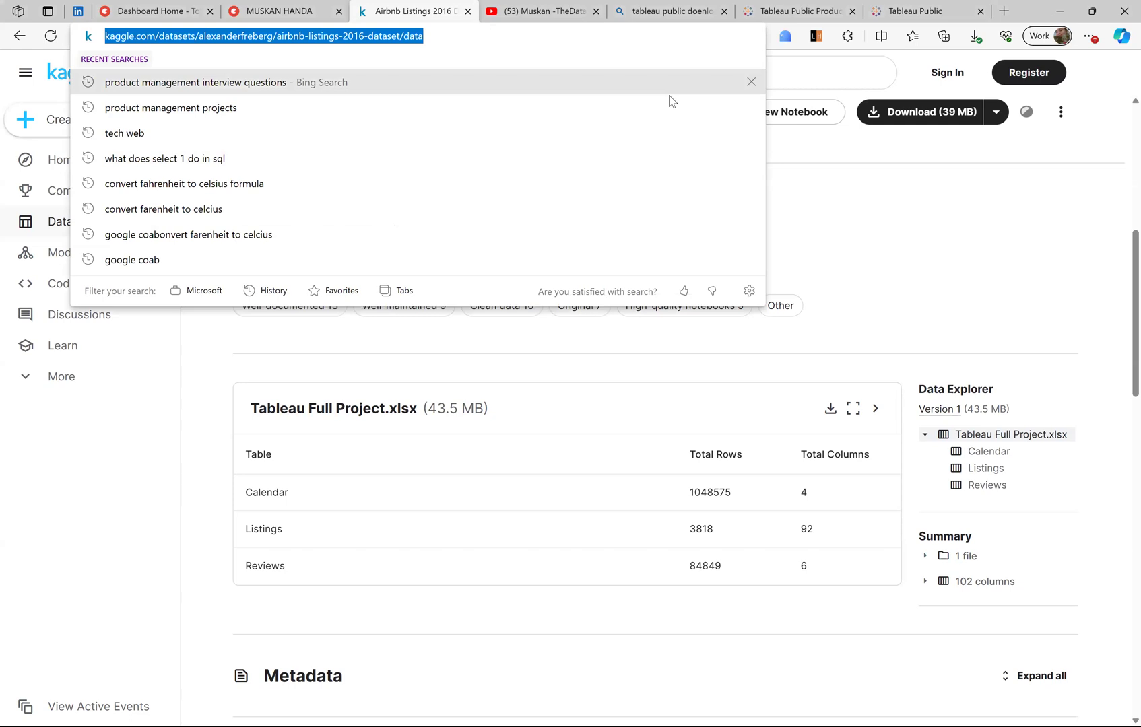
key("alt+Tab")
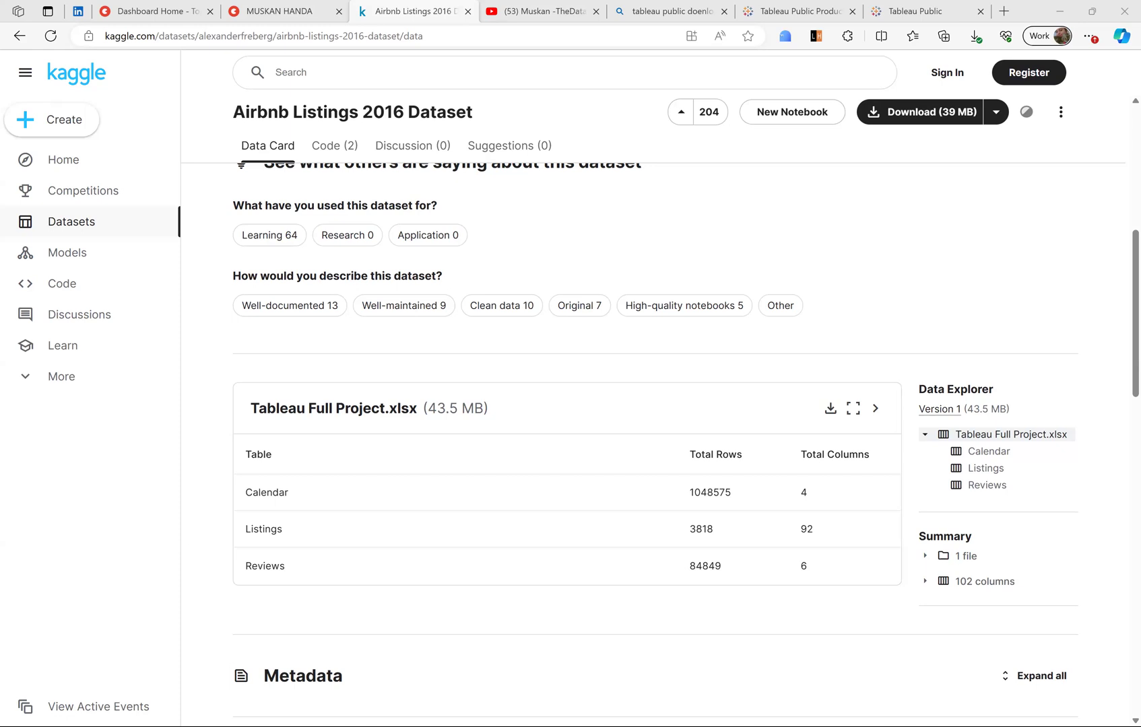
- Download the Airbnb Listings 2016 Dataset from Kaggle and dismiss the downloads list
left_click(204, 463)
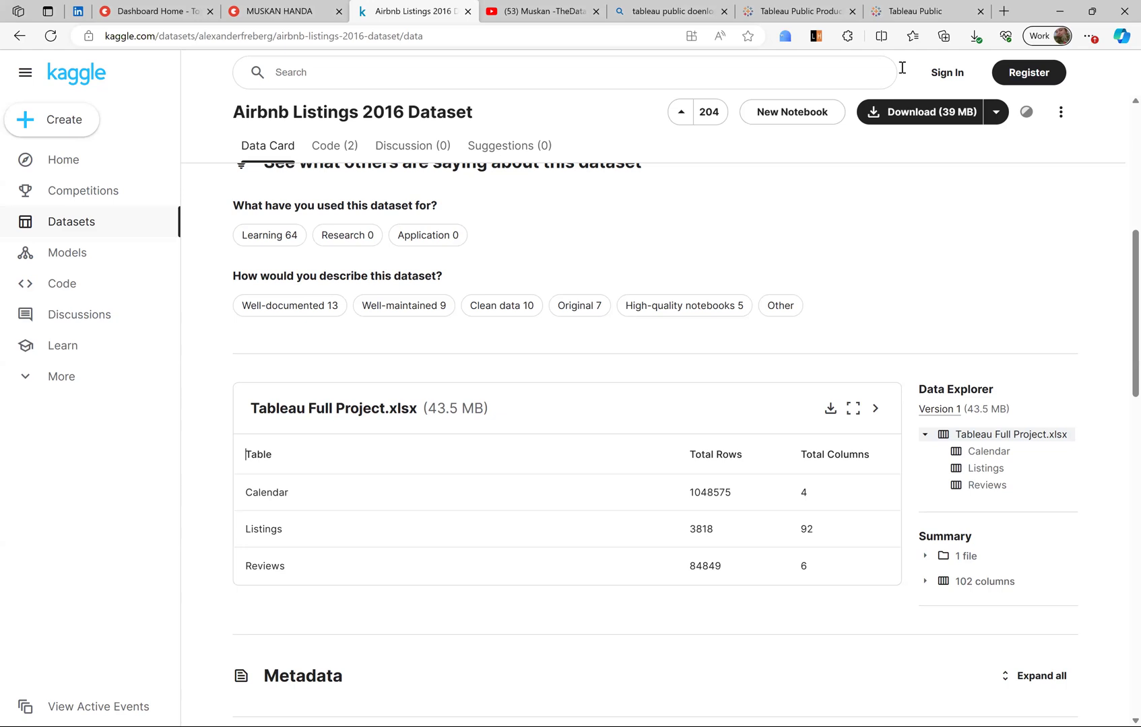
left_click(911, 115)
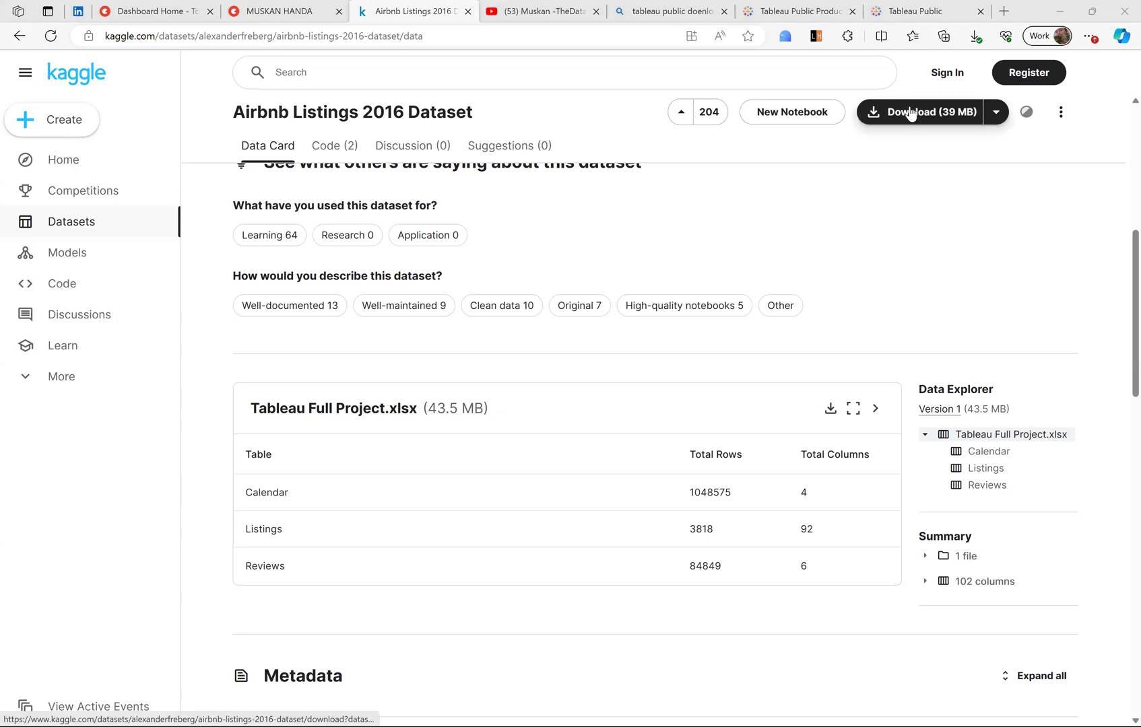
left_click(911, 114)
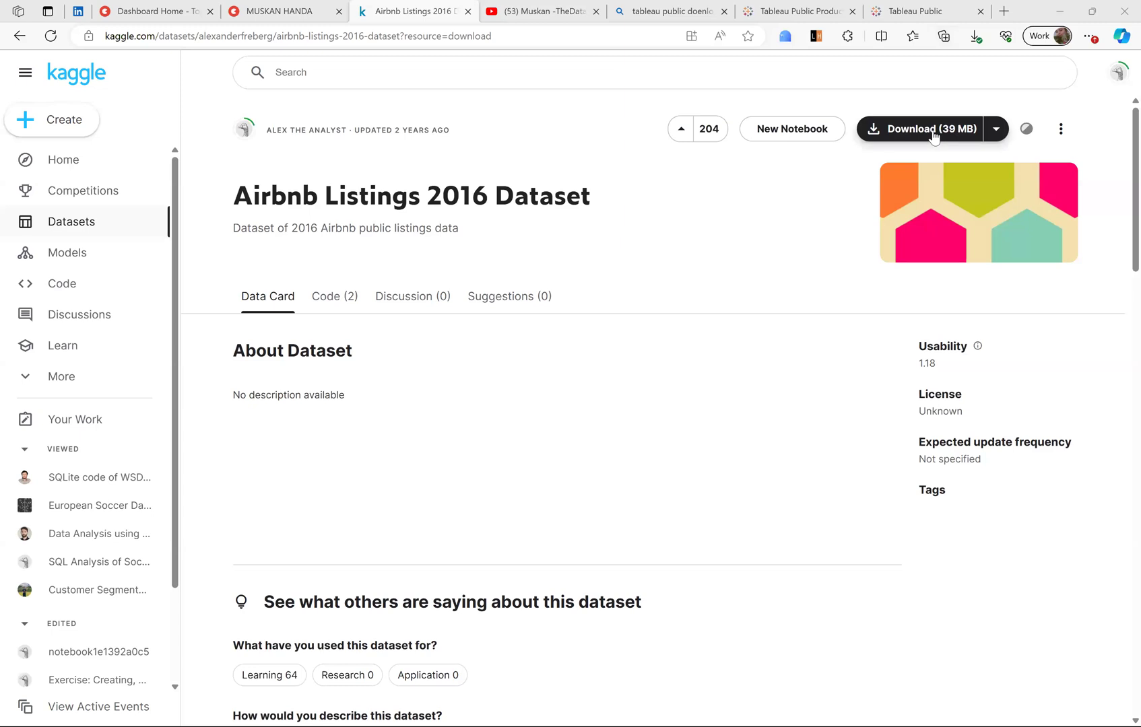
left_click(933, 132)
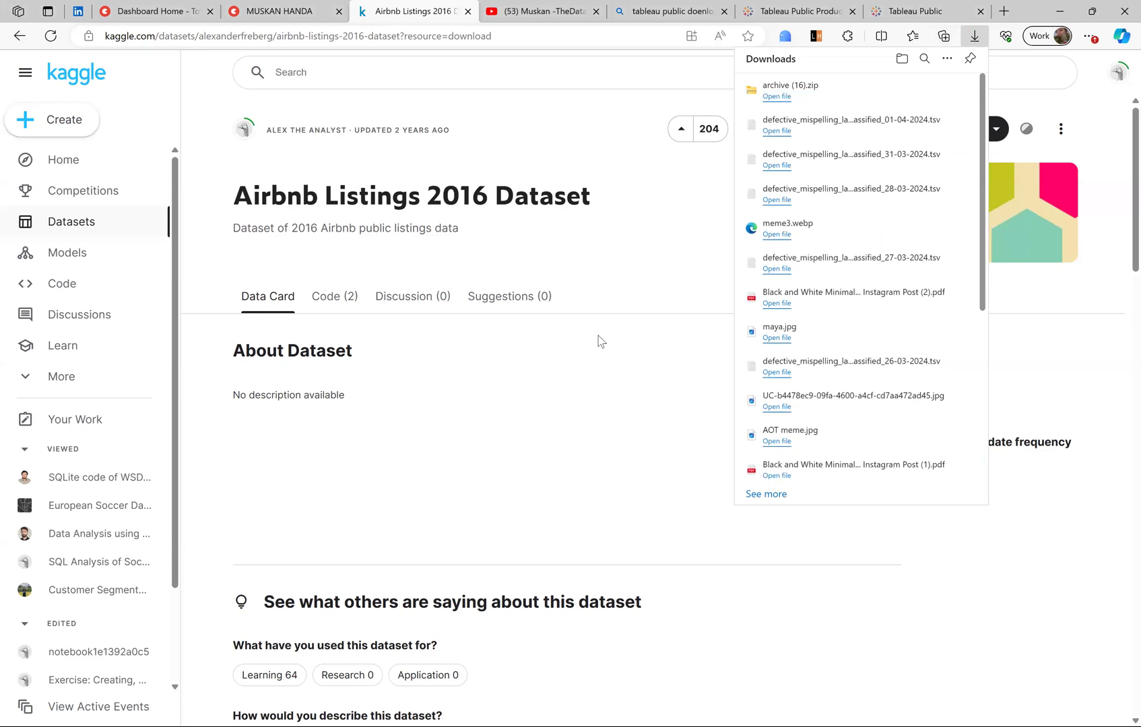
left_click(600, 341)
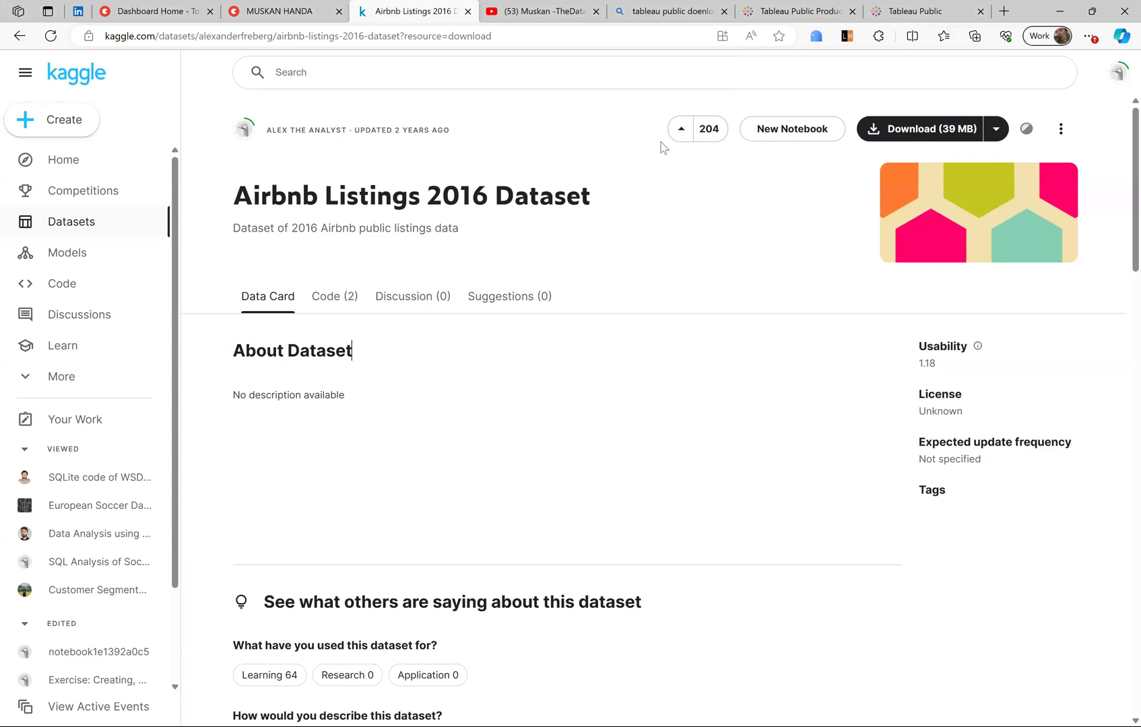
- Review the tables listed for Tableau Full Project.xlsx on the dataset page
key("alt+Tab")
scroll(372, 335, "down", 5)
scroll(372, 337, "down", 4)
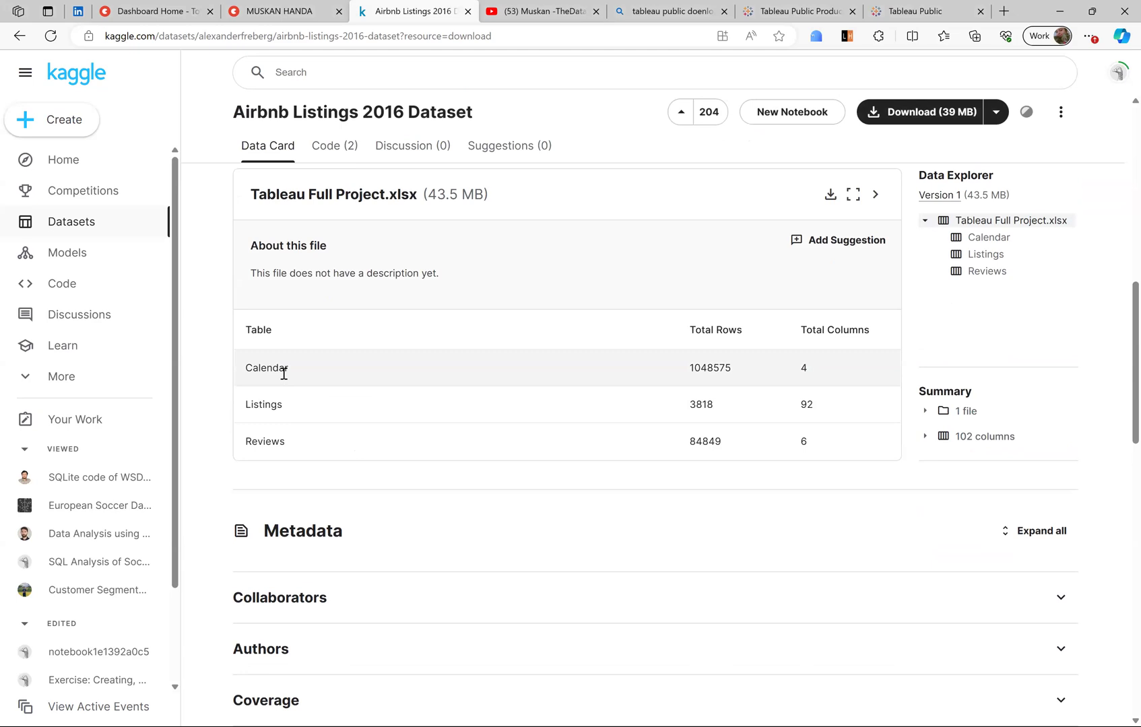
key("alt+Tab")
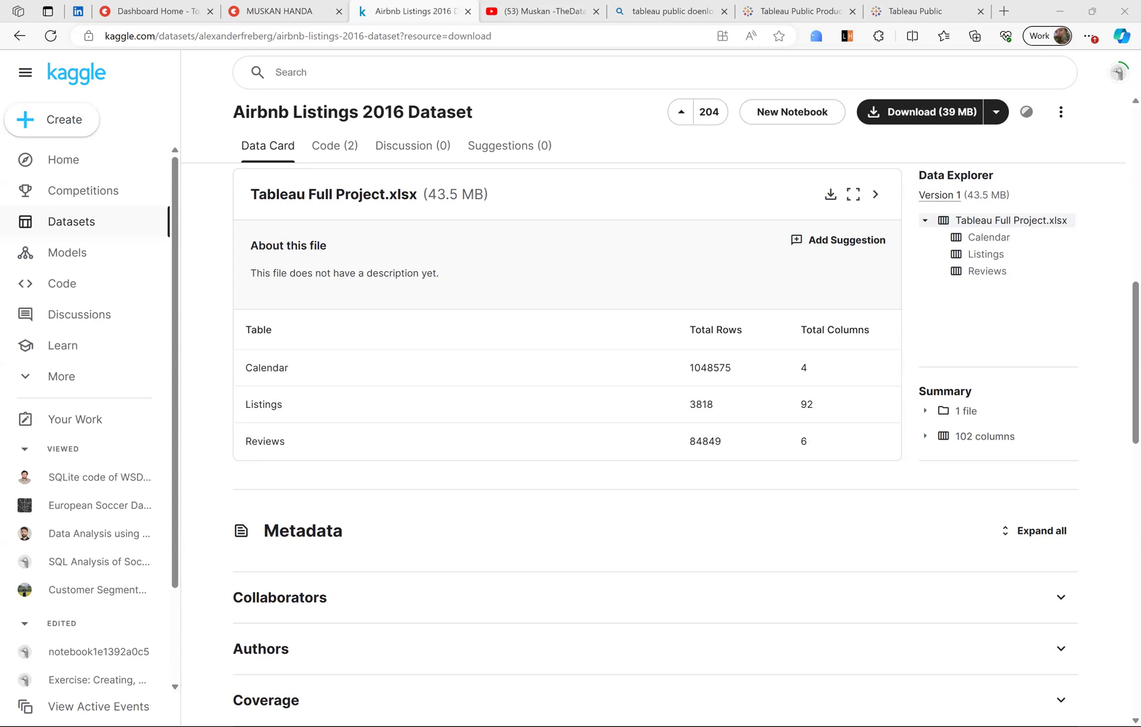
- Switch to Tableau Public and connect to the Microsoft Excel workbook Tableau Full Project in the Desktop folder
key("alt+Tab")
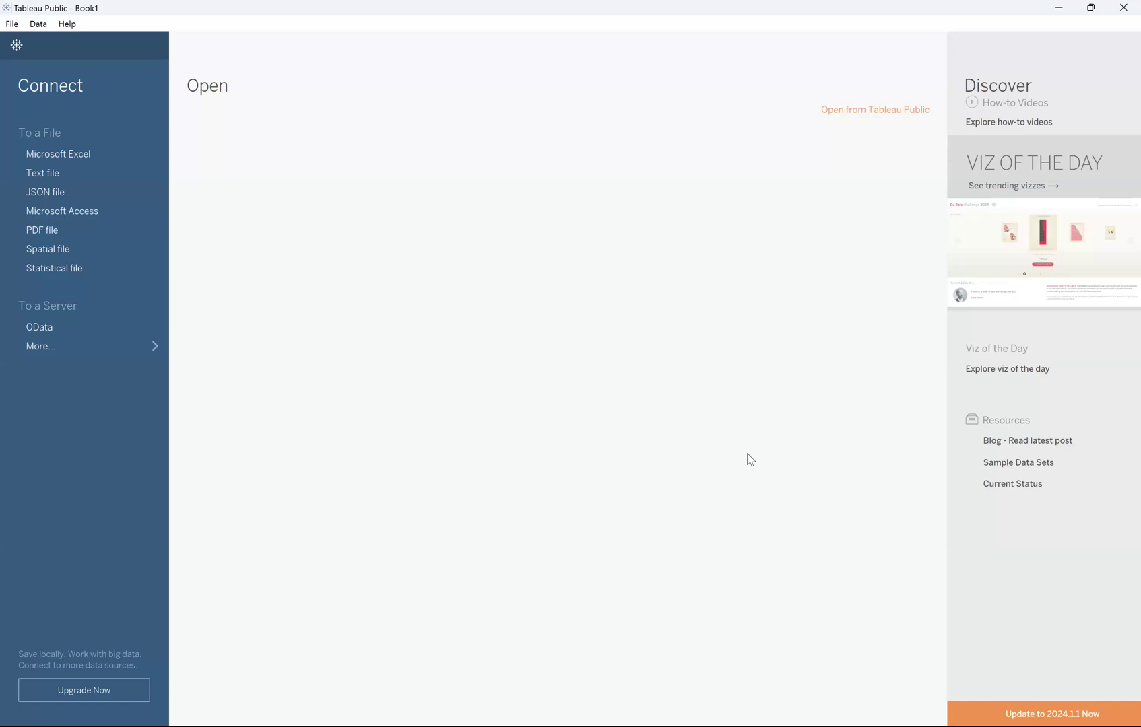
left_click(69, 210)
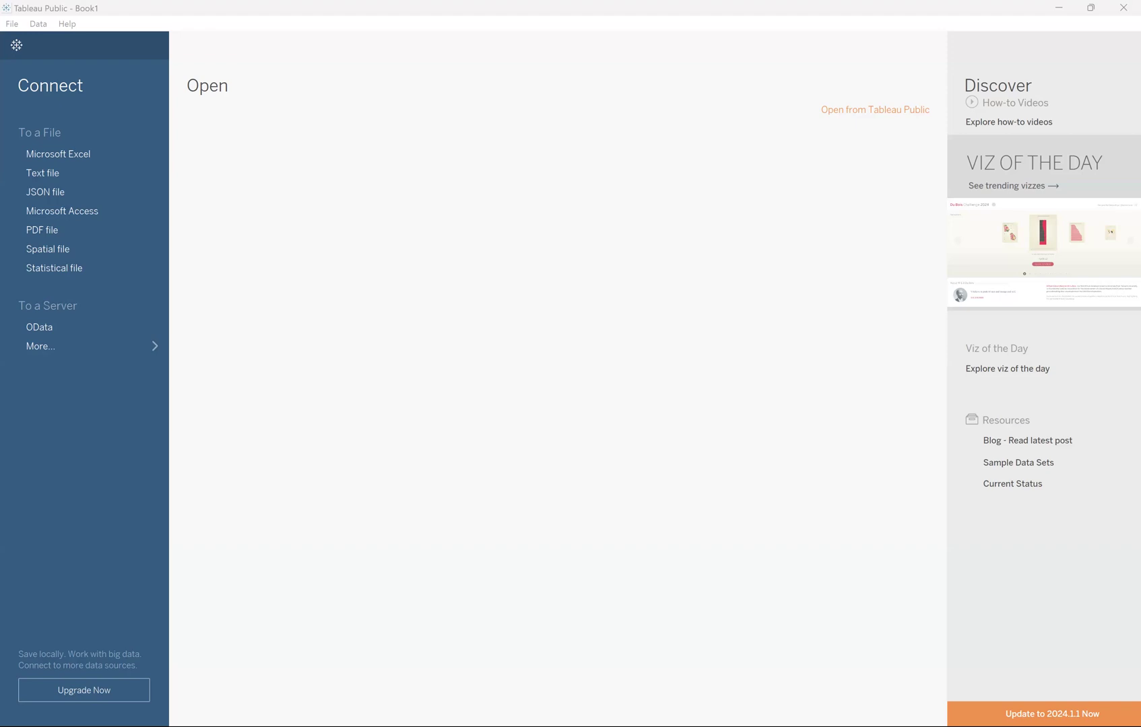
left_click(65, 159)
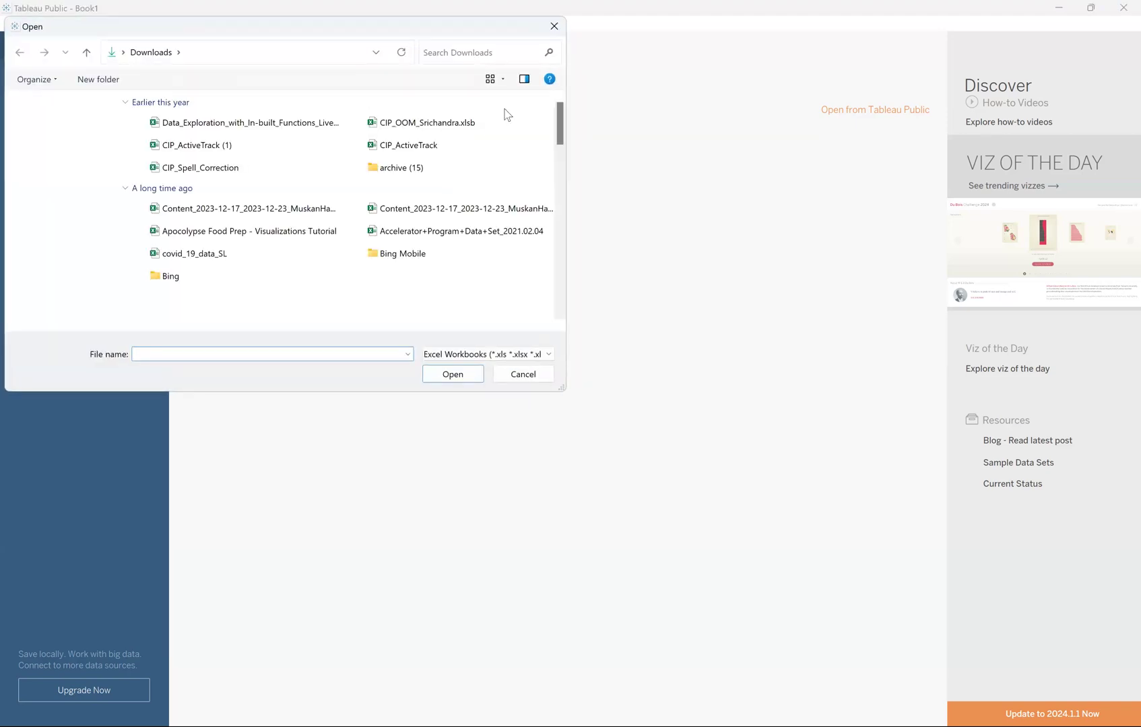
left_click(66, 198)
left_click(199, 352)
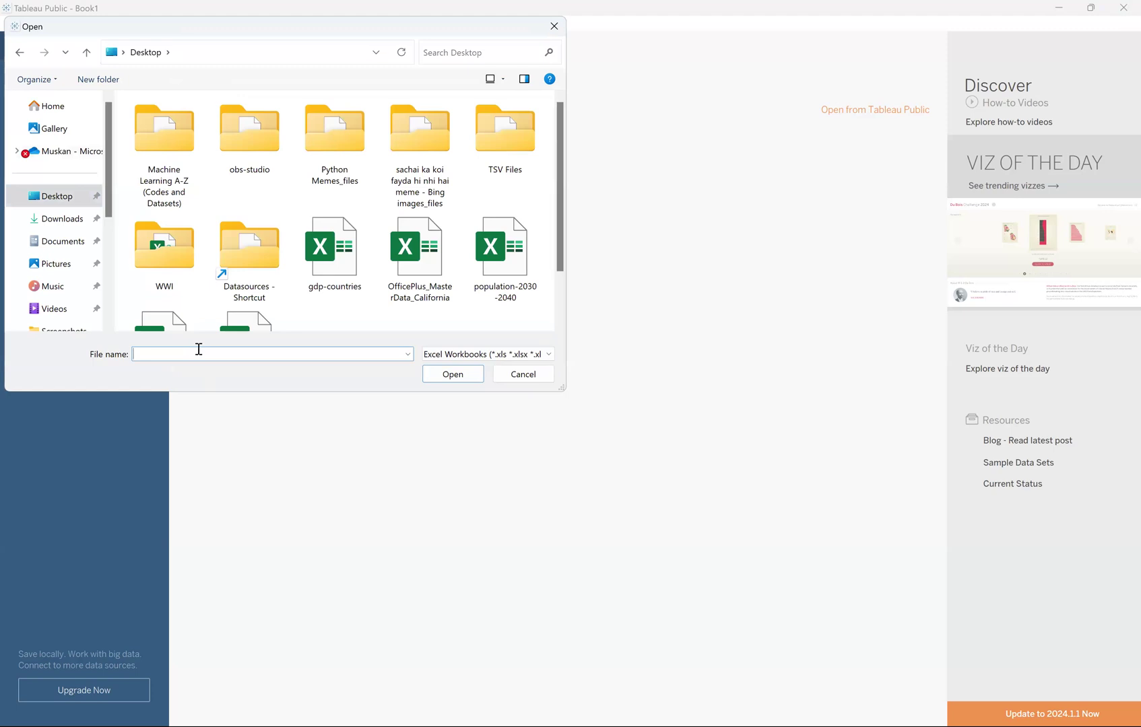
type("pr")
key("BackSpace")
key("BackSpace")
scroll(245, 238, "down", 1)
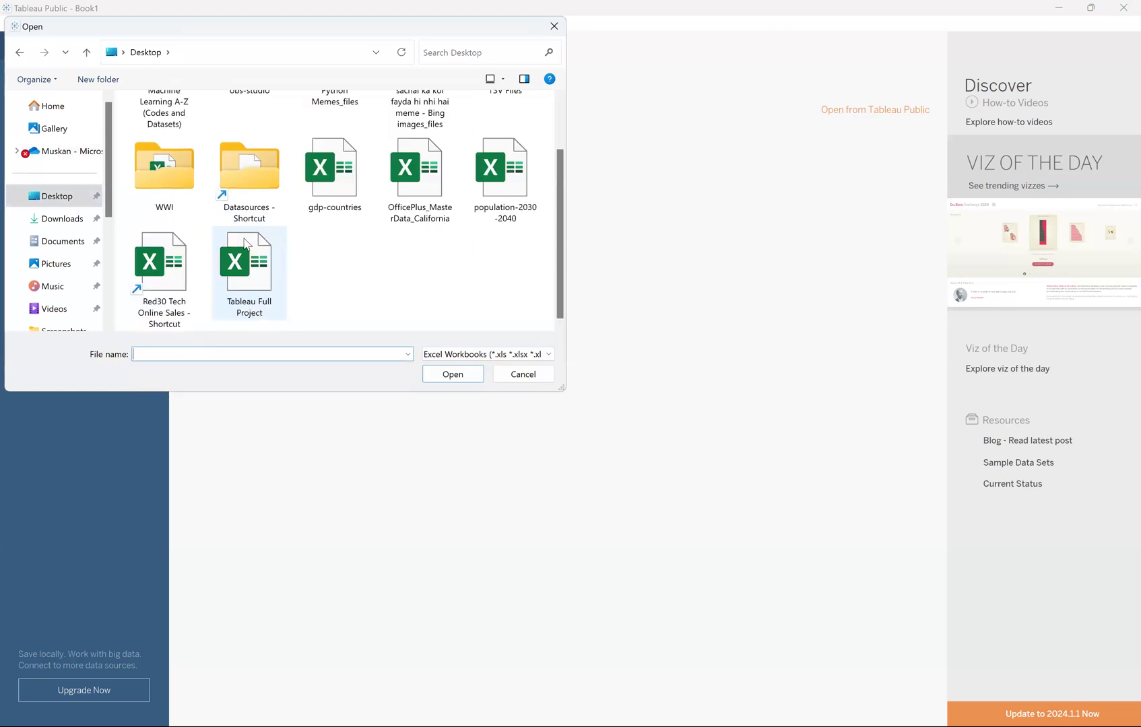
left_click(247, 261)
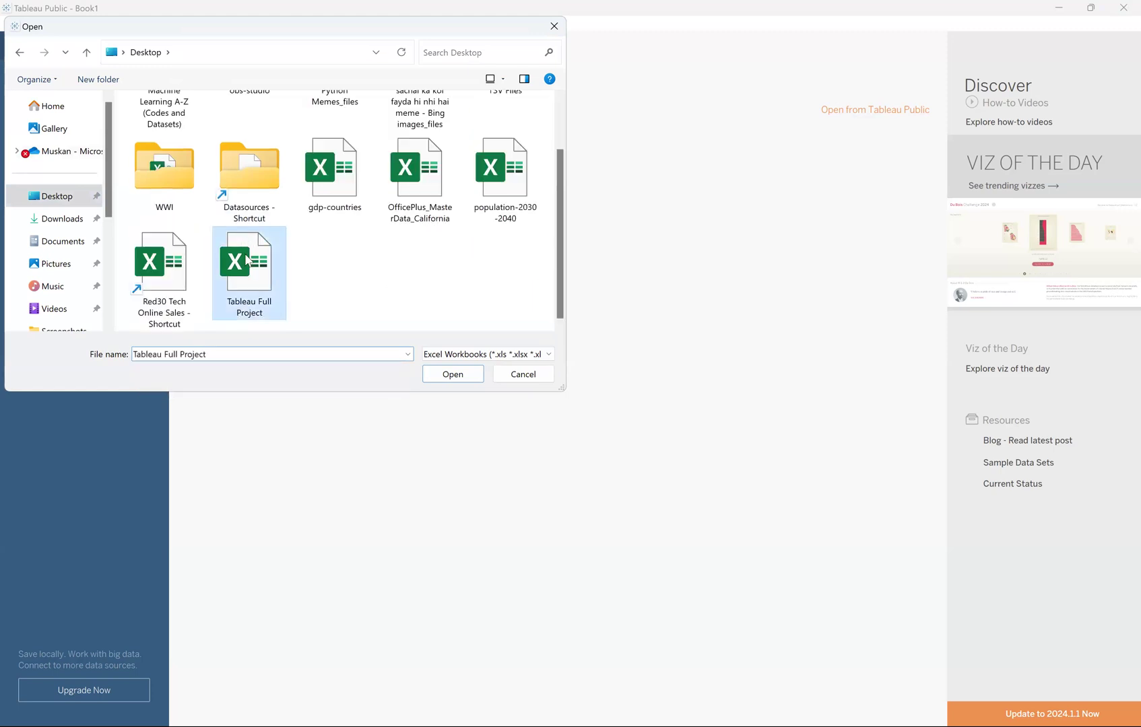
double_click(247, 261)
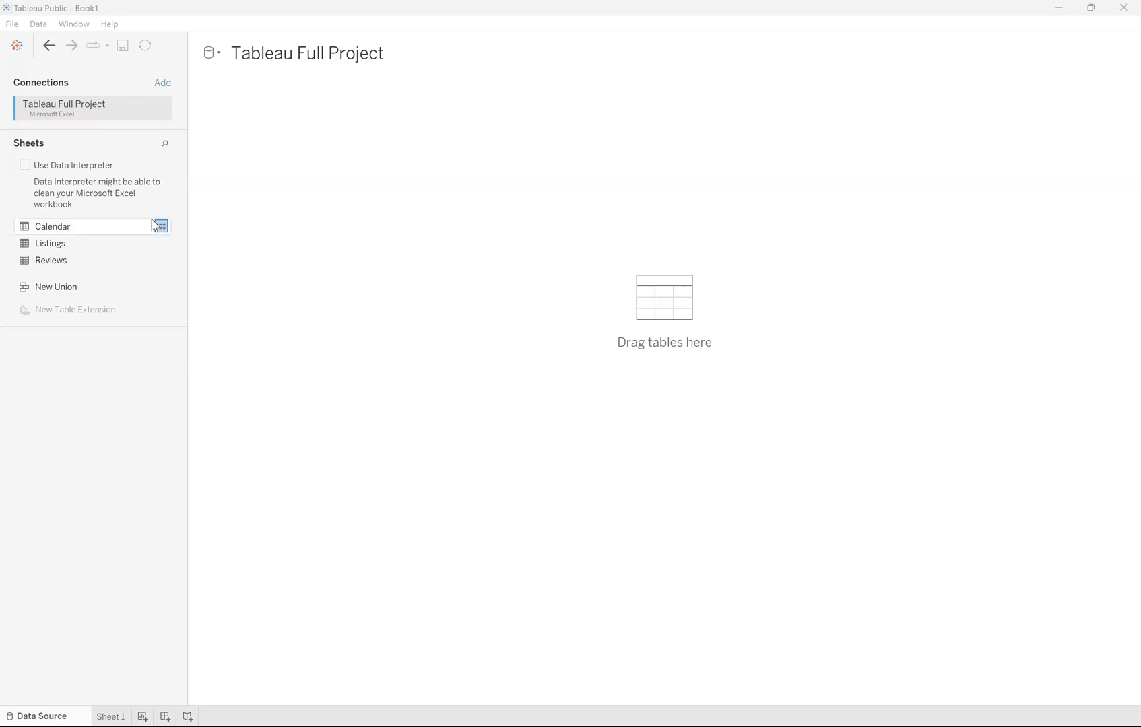
- Add the Listings sheet to the data source canvas and look through its field list
left_click(104, 244)
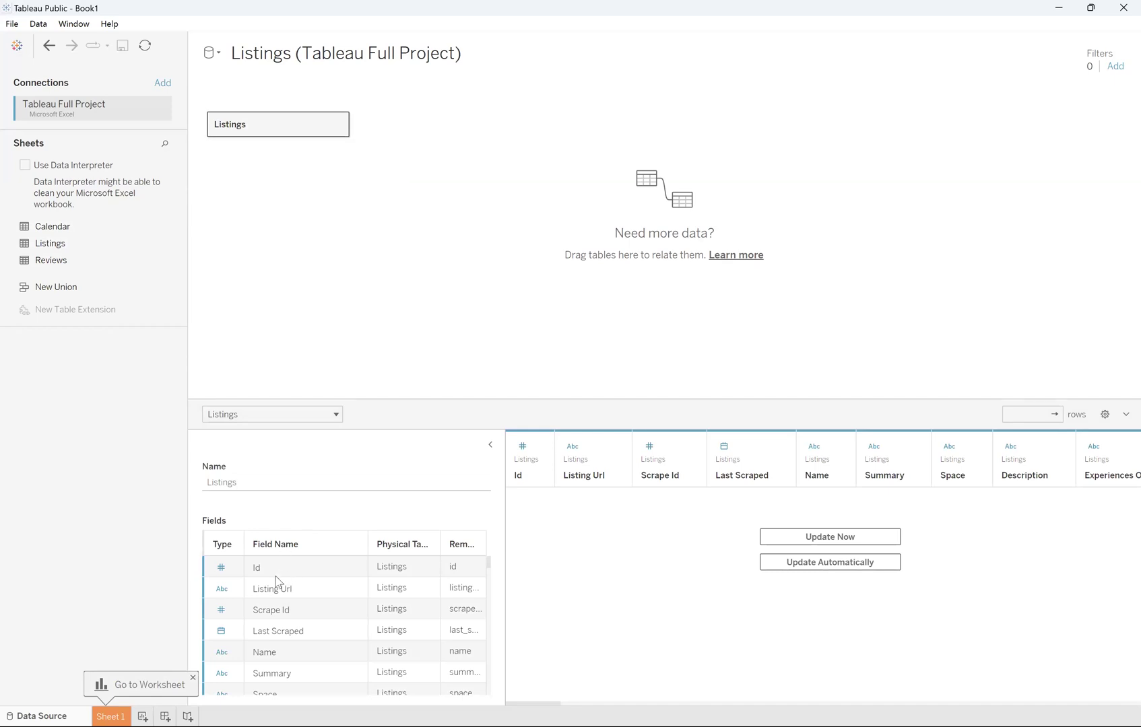
scroll(280, 583, "down", 3)
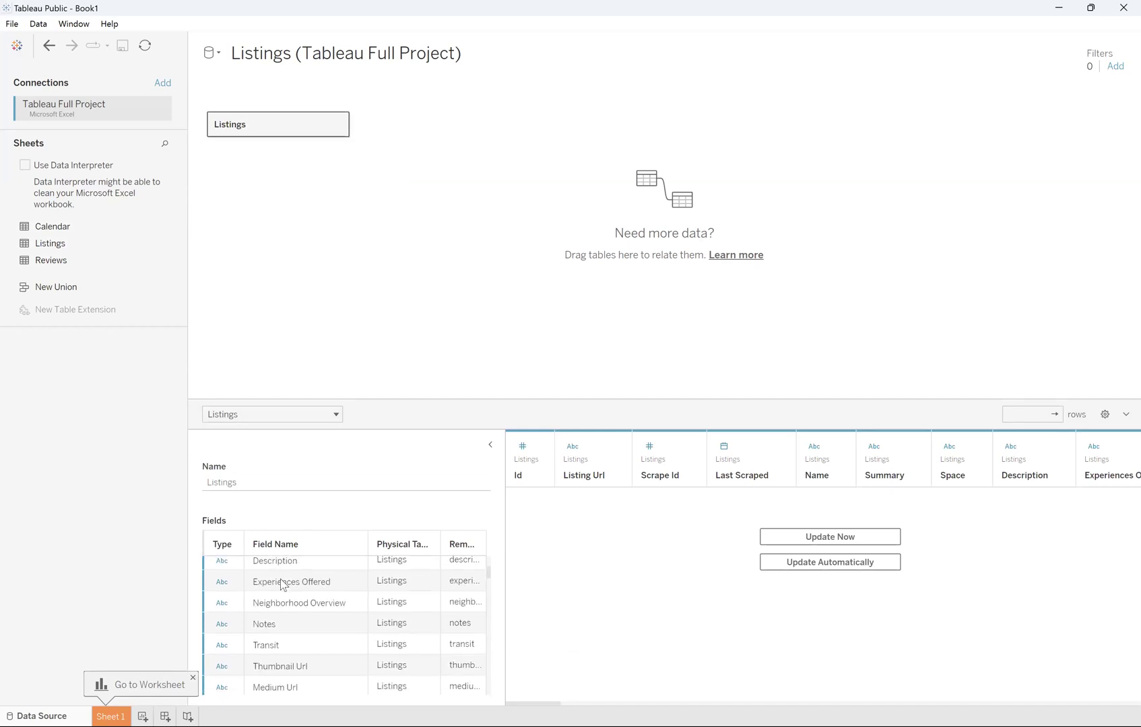
scroll(281, 584, "down", 10)
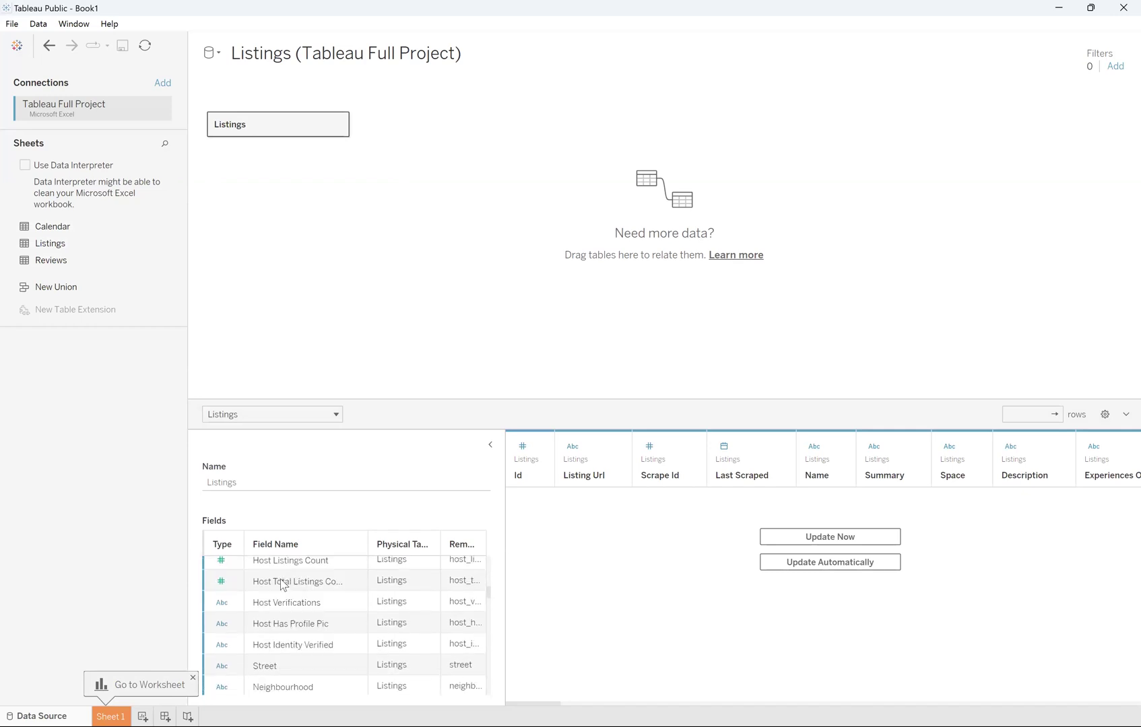
scroll(281, 585, "down", 10)
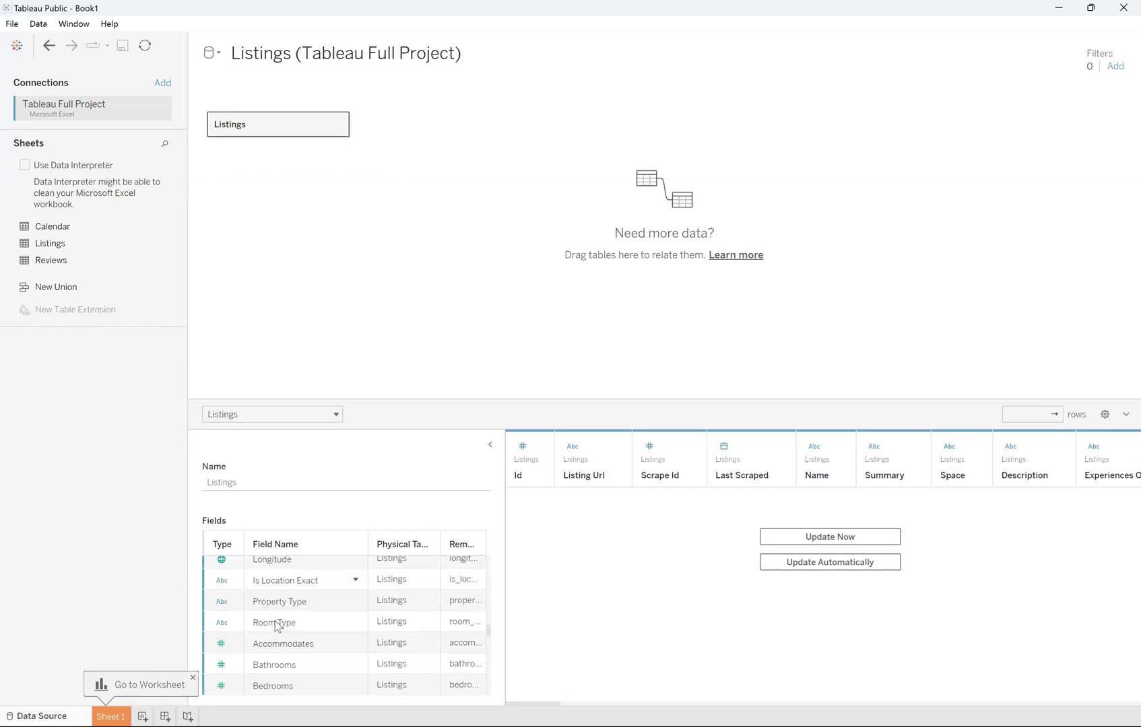
scroll(277, 626, "down", 3)
scroll(277, 625, "up", 20)
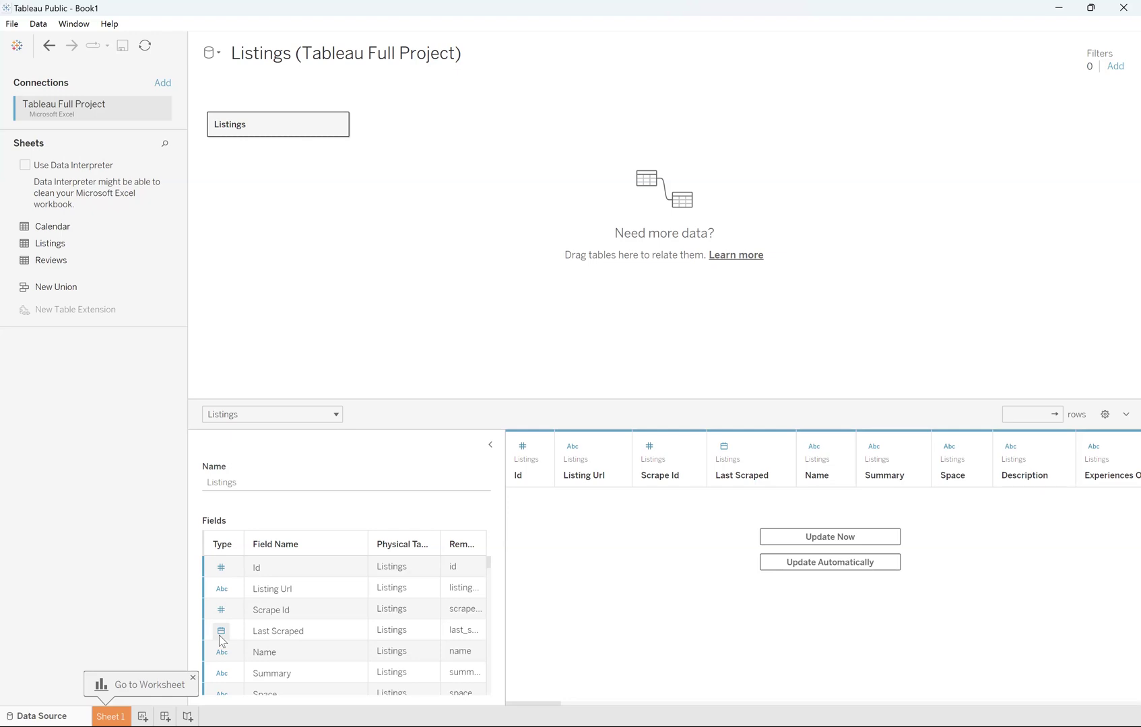
- Examine the data types assigned to the Listings fields, including the date, text, number and geographic ones
scroll(221, 641, "down", 2)
scroll(221, 640, "down", 5)
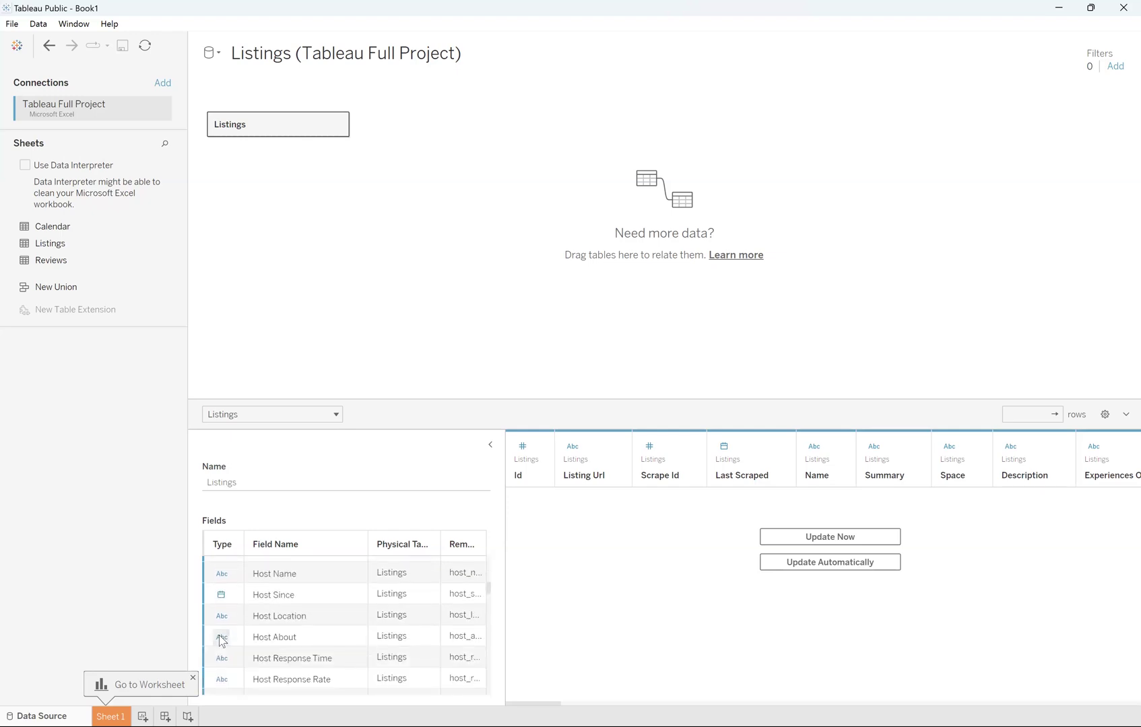
scroll(229, 667, "down", 3)
scroll(226, 676, "down", 2)
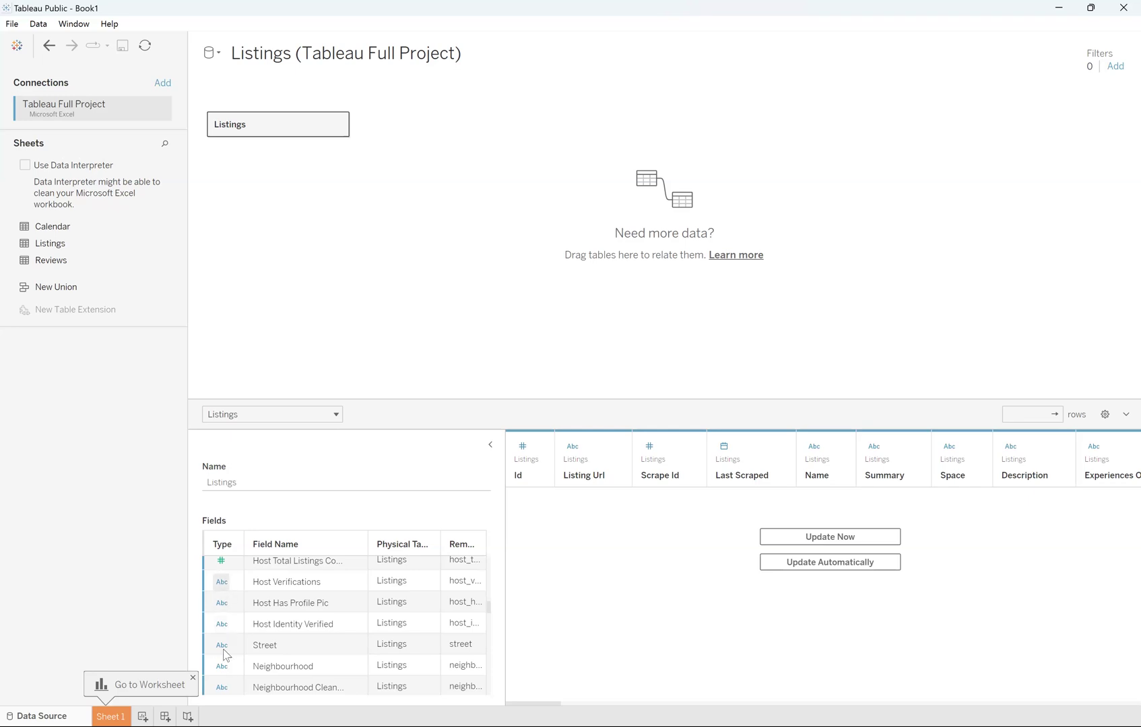
scroll(235, 650, "down", 3)
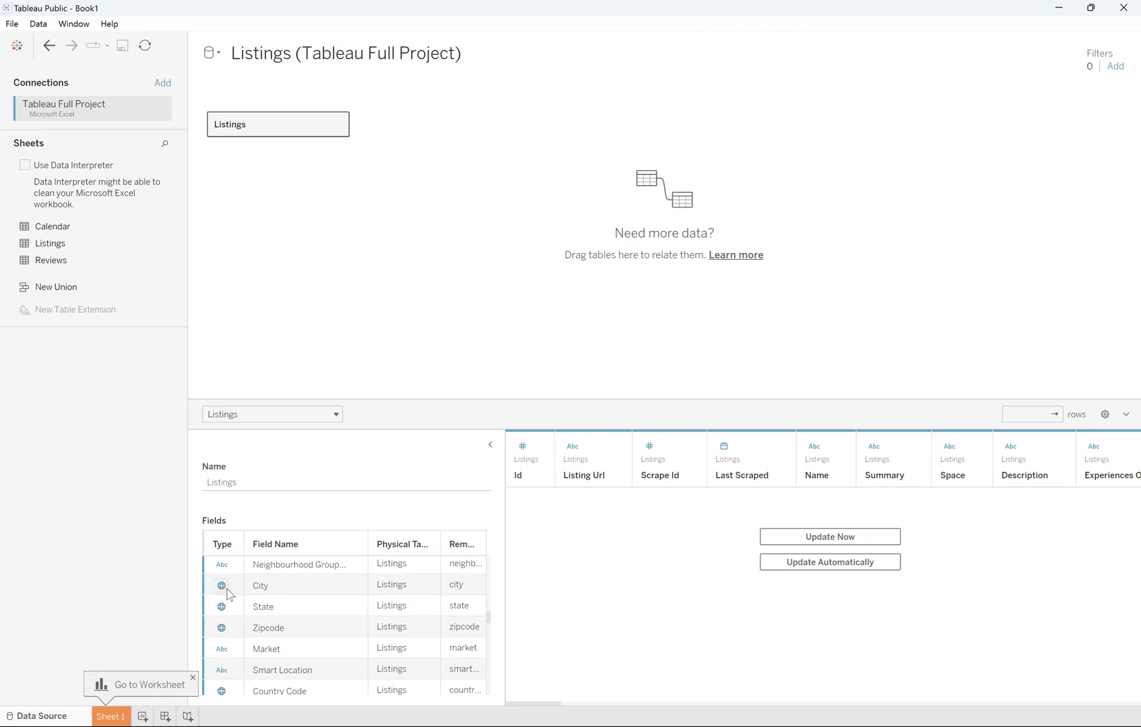
scroll(231, 651, "down", 3)
scroll(231, 651, "down", 10)
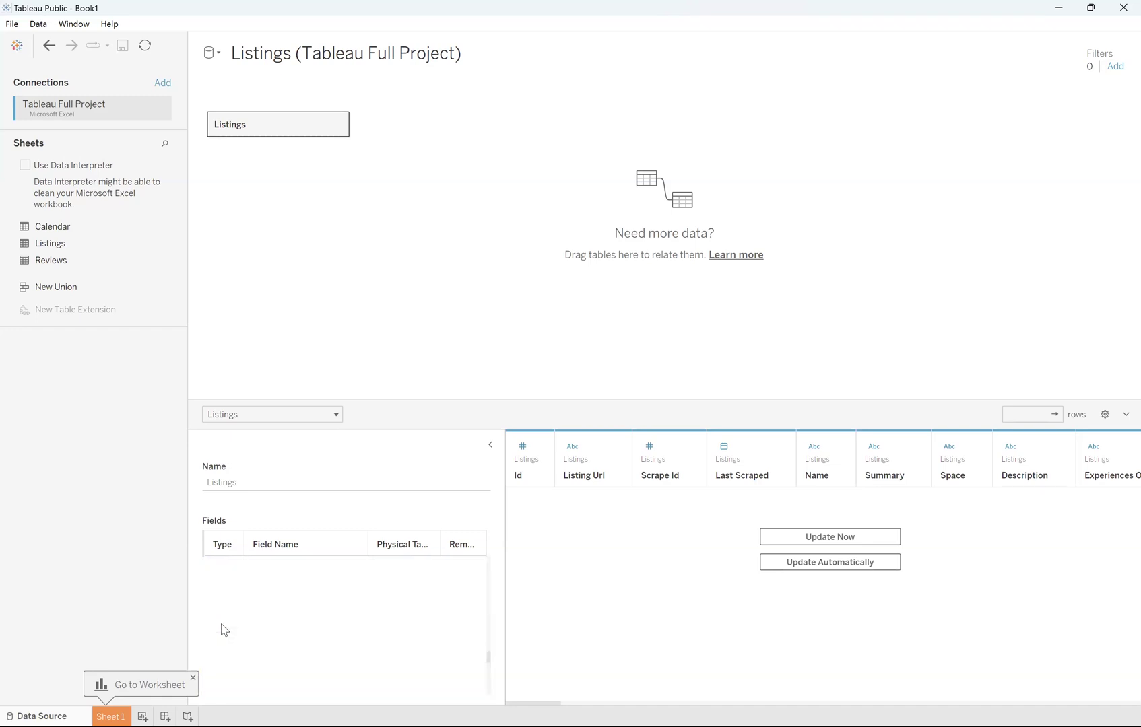
scroll(221, 624, "down", 4)
scroll(221, 582, "up", 10)
scroll(224, 586, "up", 5)
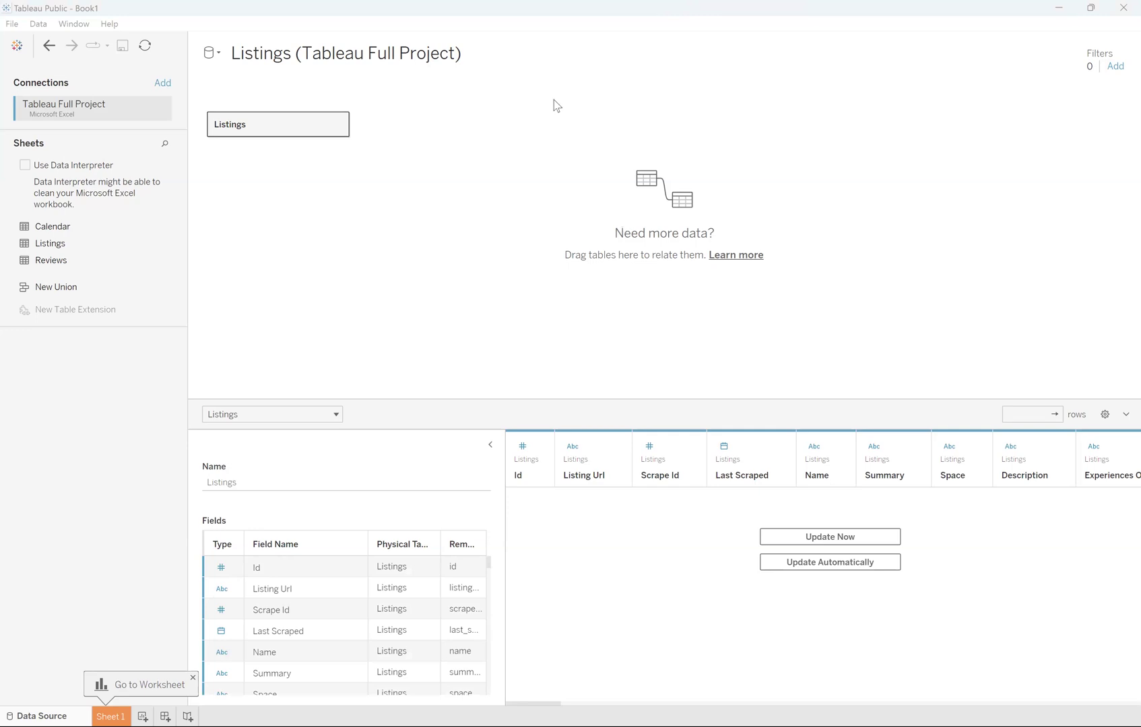
- Open the Listings logical table to show the physical tables it is made of
left_click(339, 126)
left_click(369, 134)
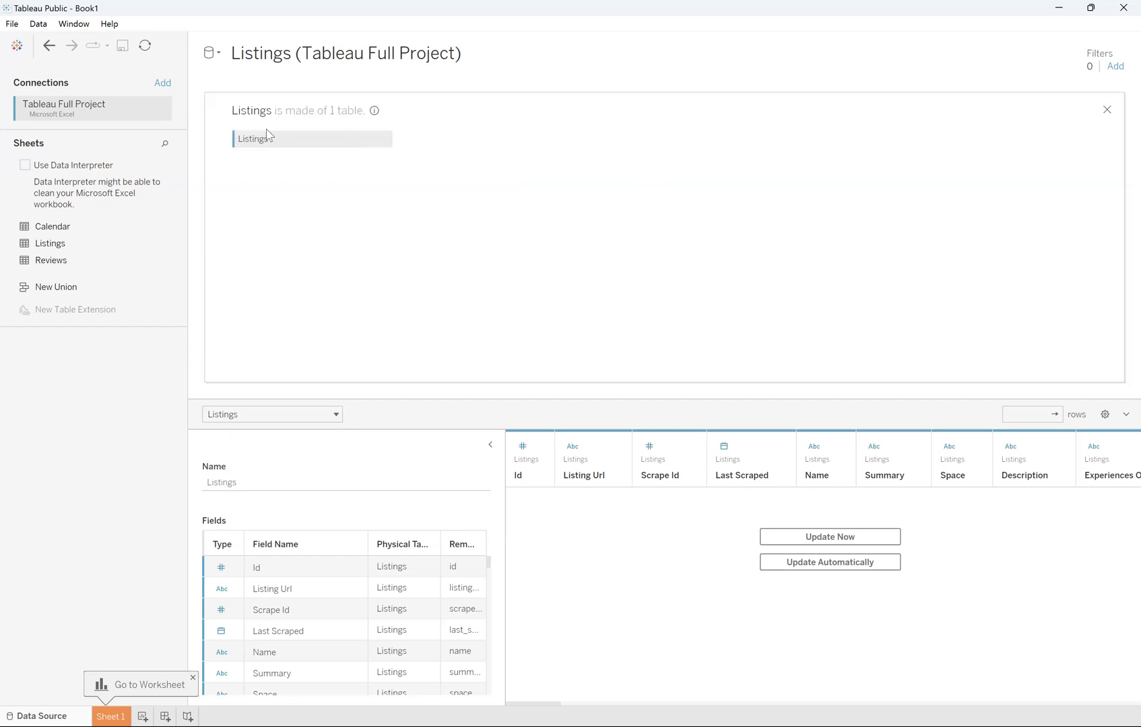
left_click(1108, 110)
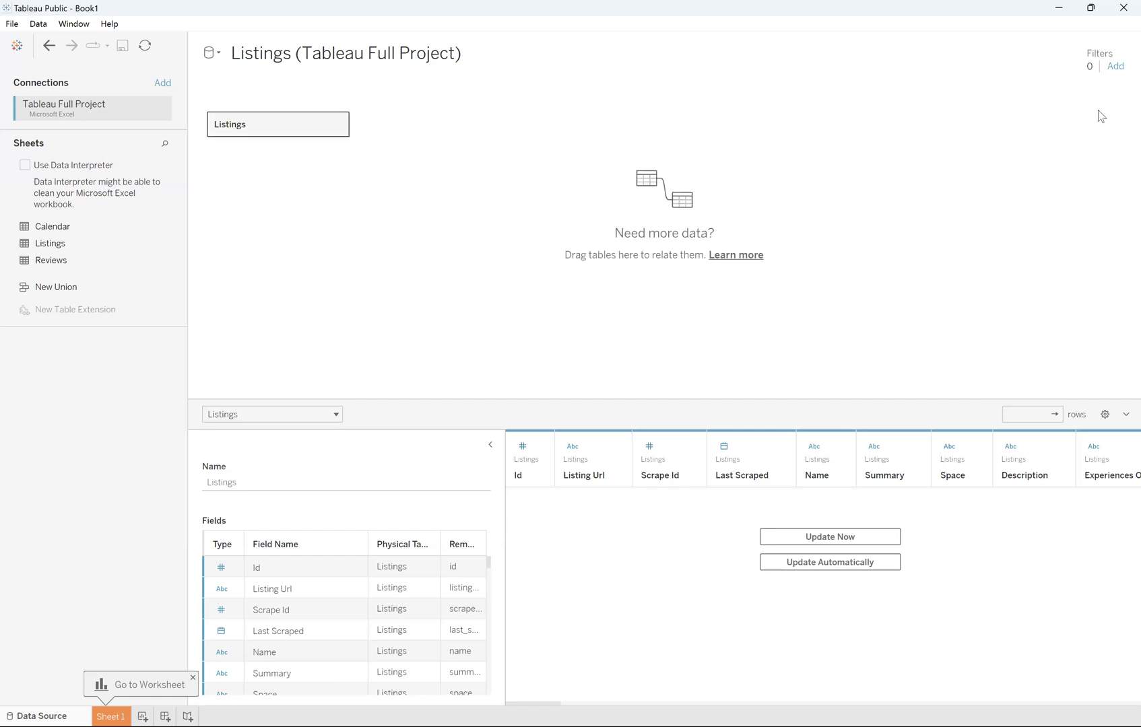
left_click(339, 127)
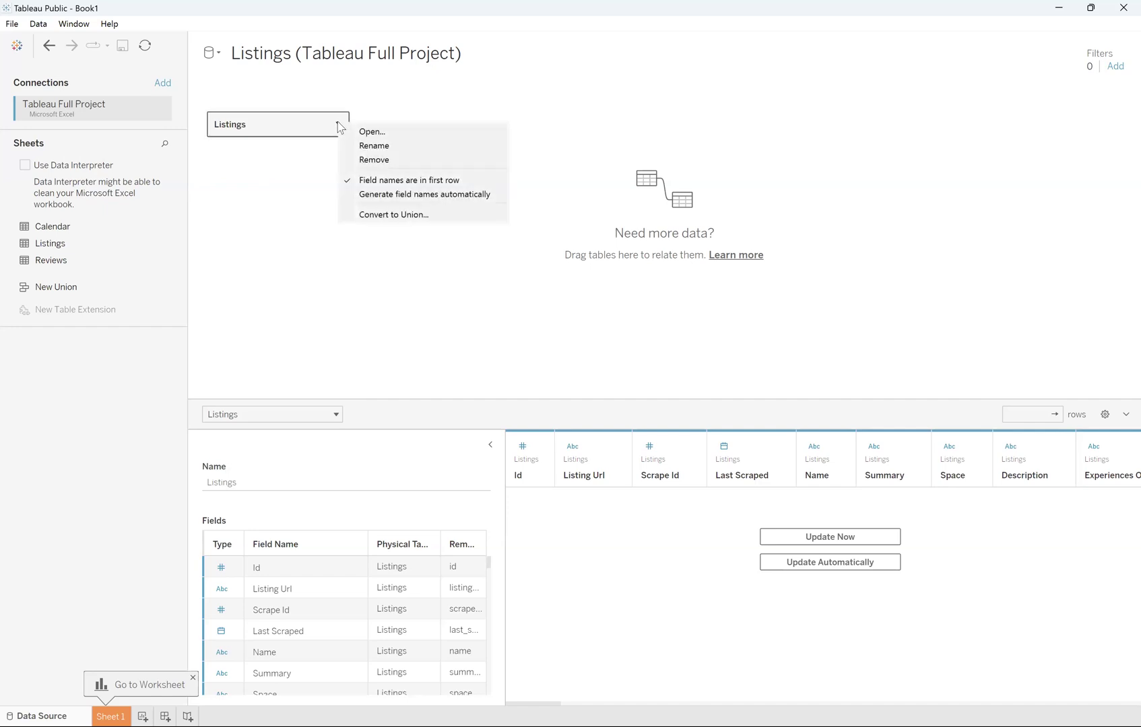
left_click(372, 132)
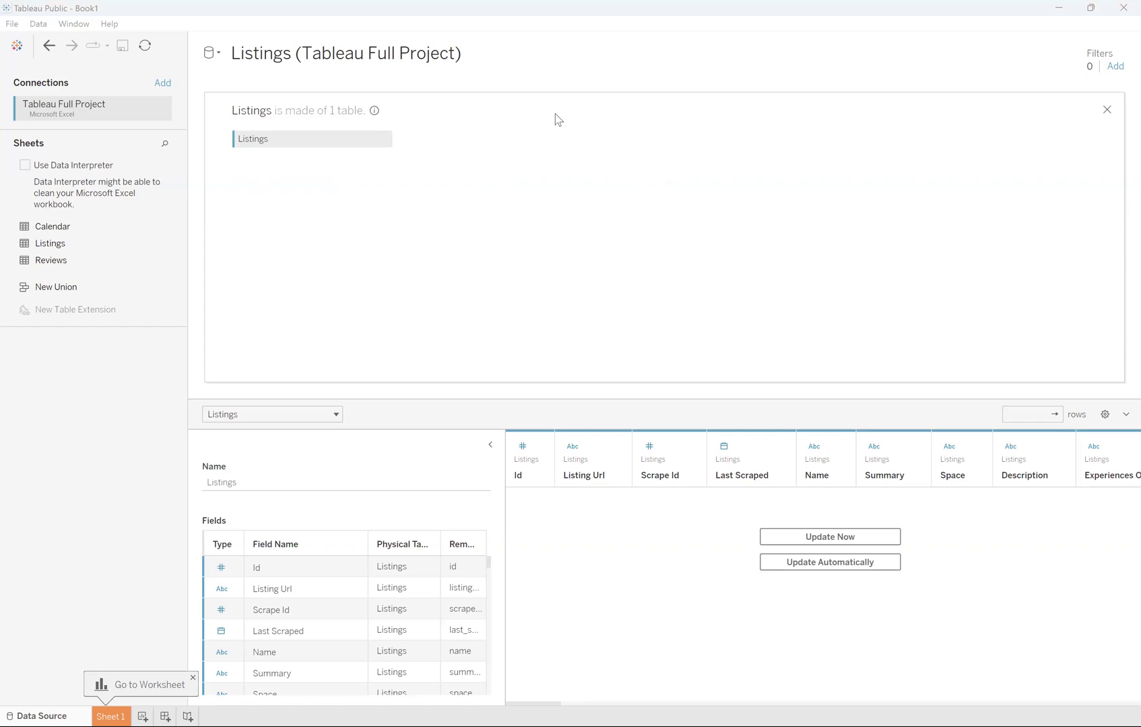
- Change the Id field's data type to Number (decimal), then restore it to Number (whole)
left_click(221, 568)
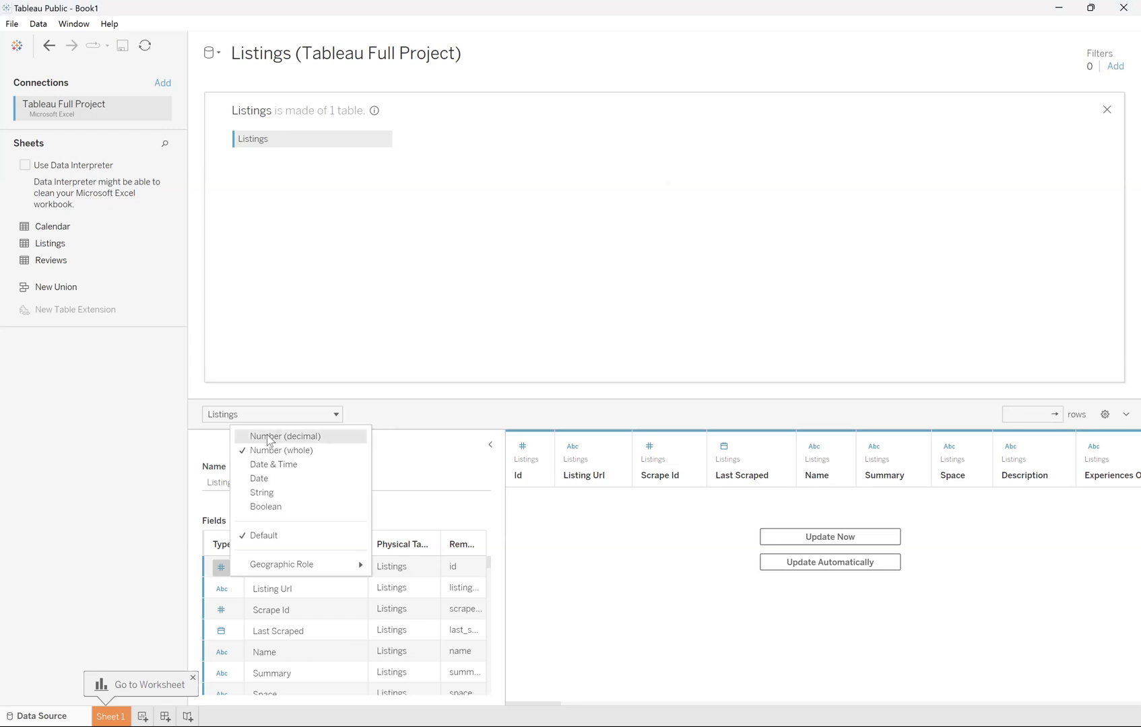
left_click(271, 438)
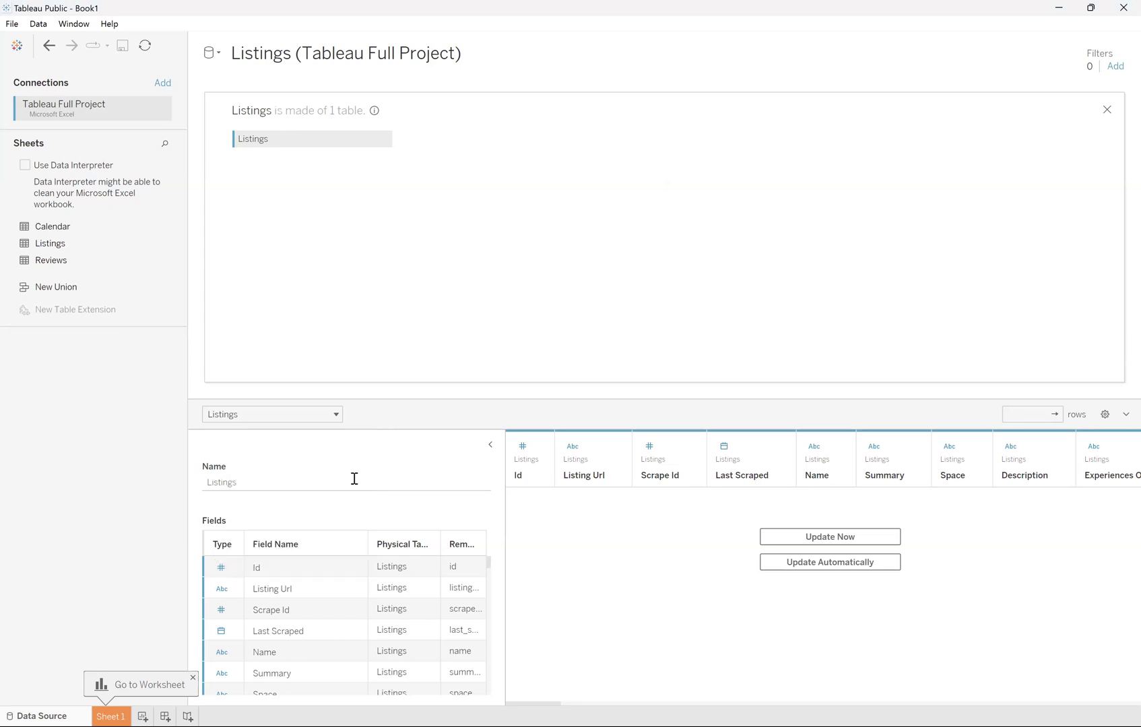
left_click(221, 568)
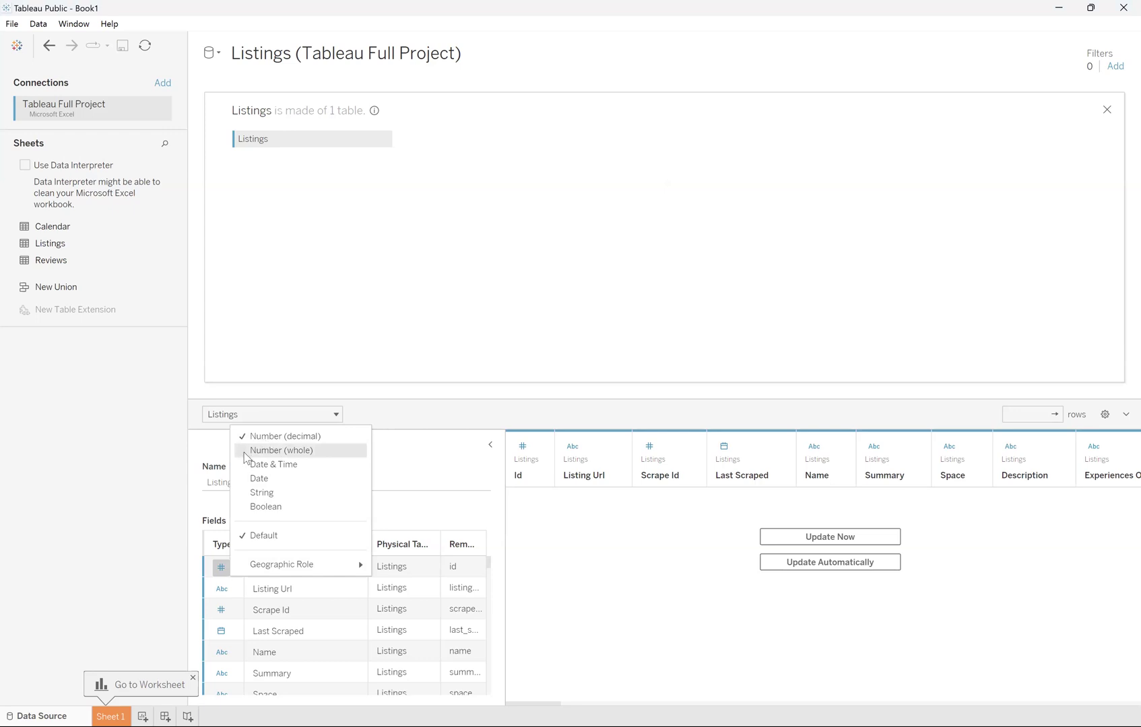
left_click(244, 452)
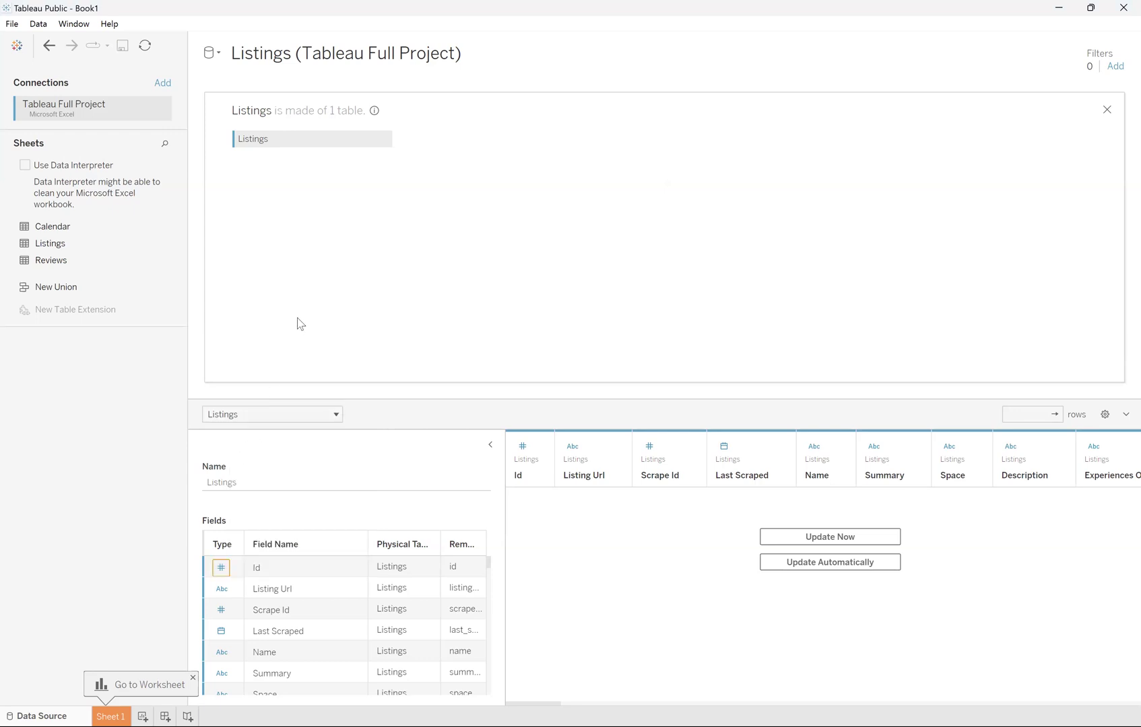
key("alt+Tab")
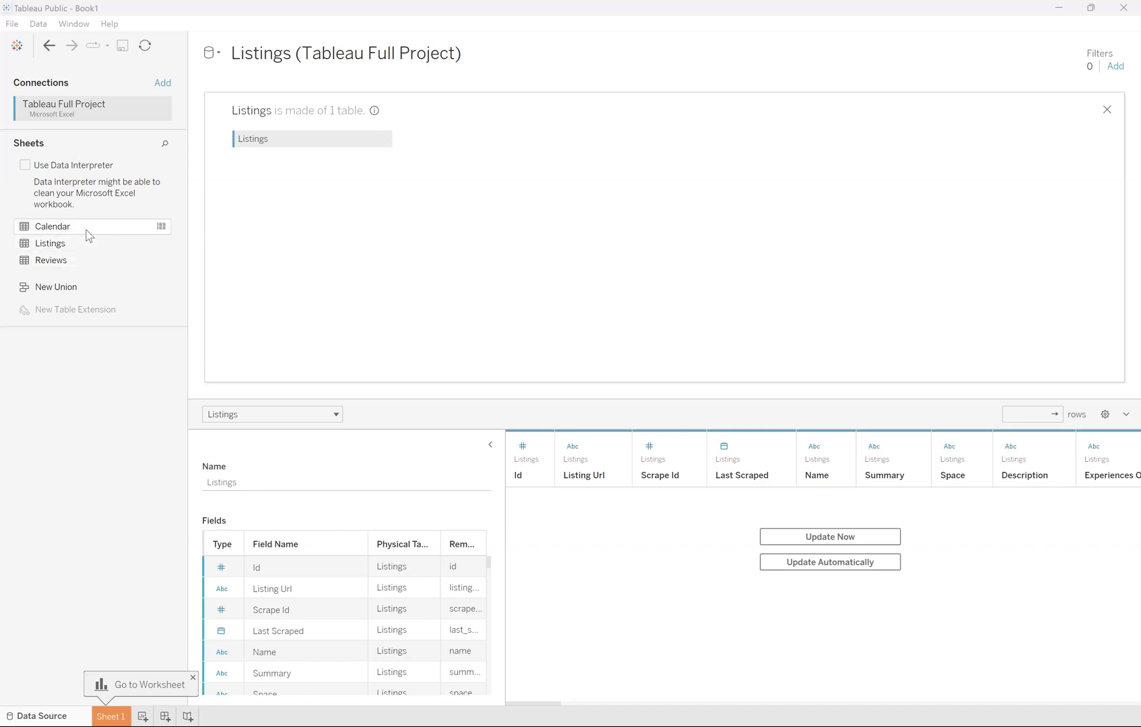
- Add the Calendar sheet beside Listings inside the opened table so the two are joined
left_click_drag(87, 235, 428, 145)
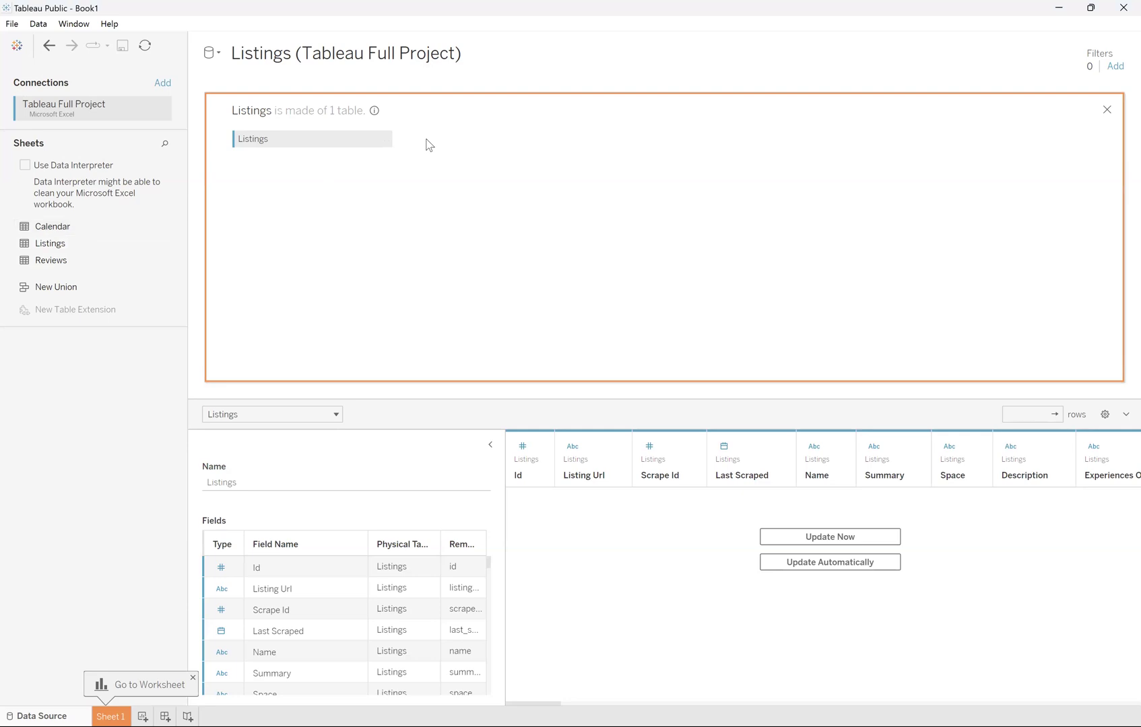
left_click_drag(428, 145, 427, 145)
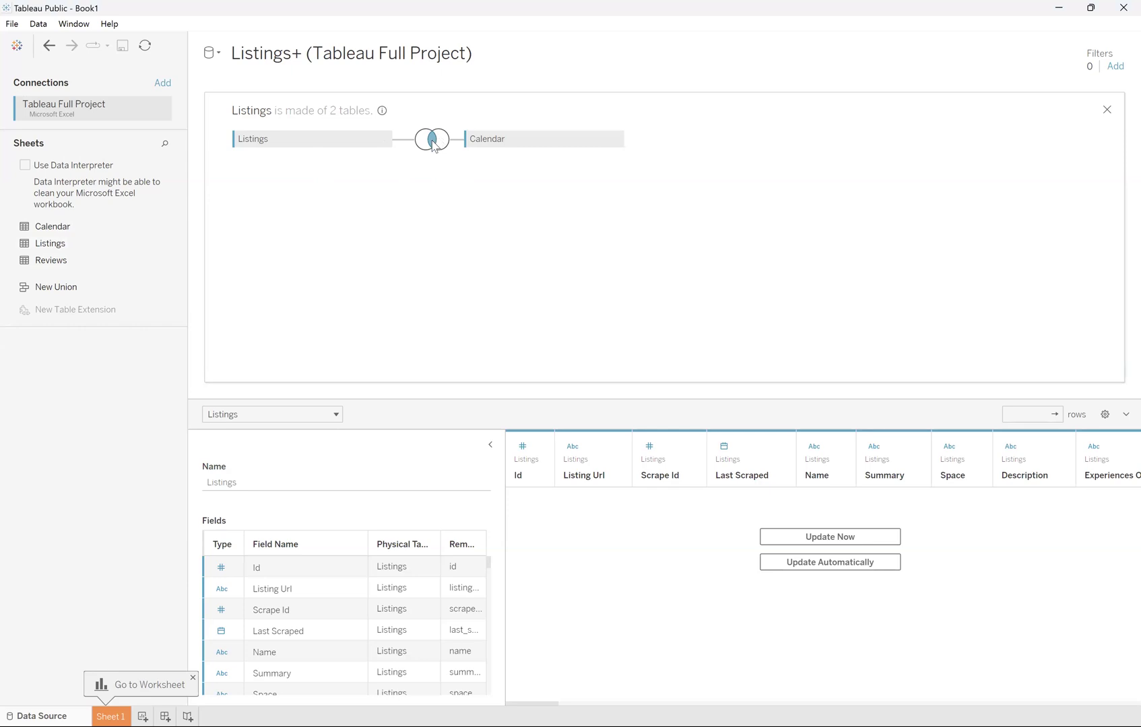
mouse_move(434, 146)
left_click(382, 110)
- Set the inner join clause between Listings and Calendar to Id = Listing Id and close the join settings
left_click(436, 141)
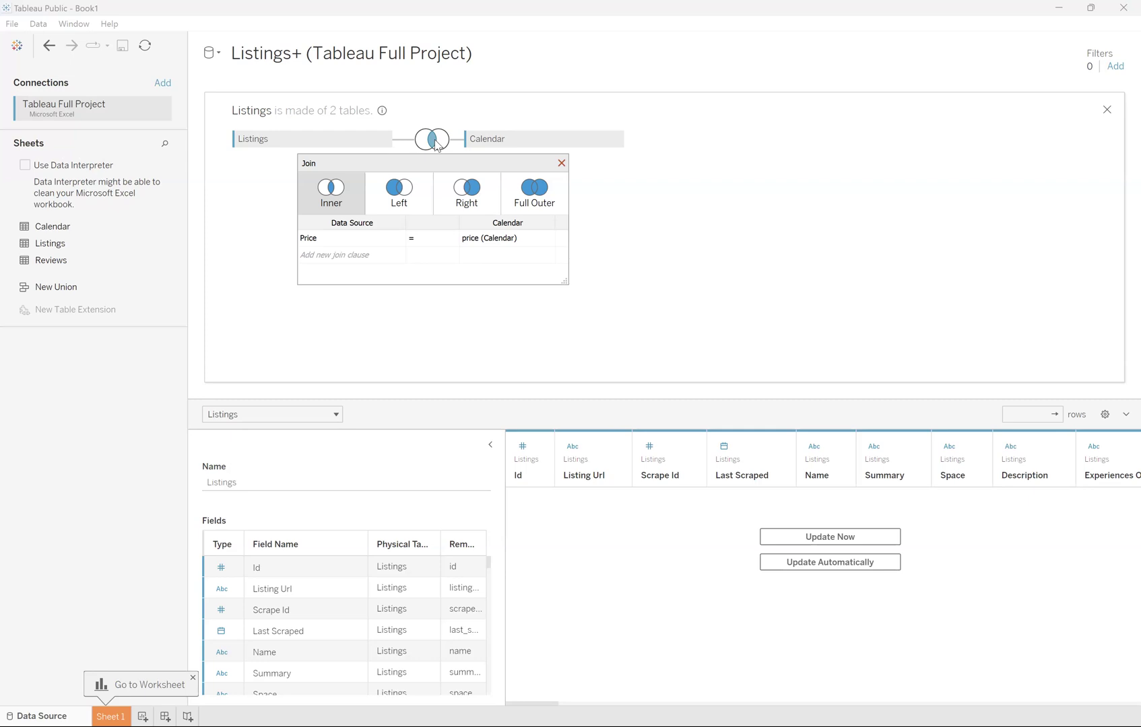
left_click(397, 239)
scroll(345, 358, "down", 12)
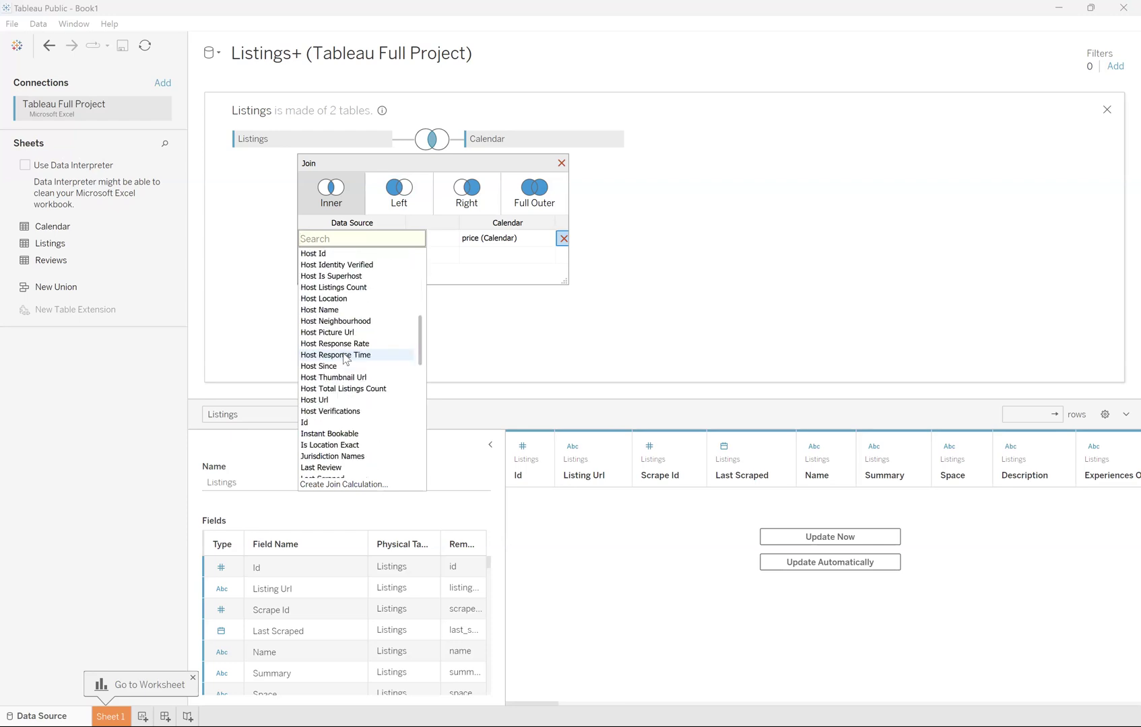
left_click(319, 409)
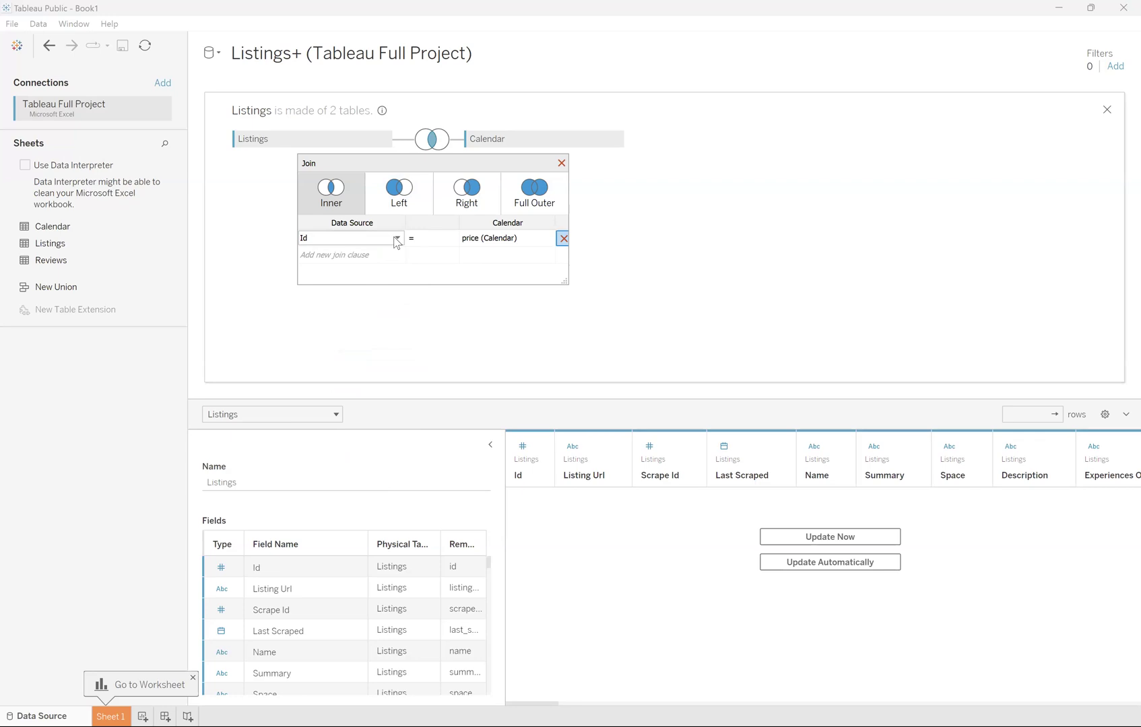
left_click(363, 242)
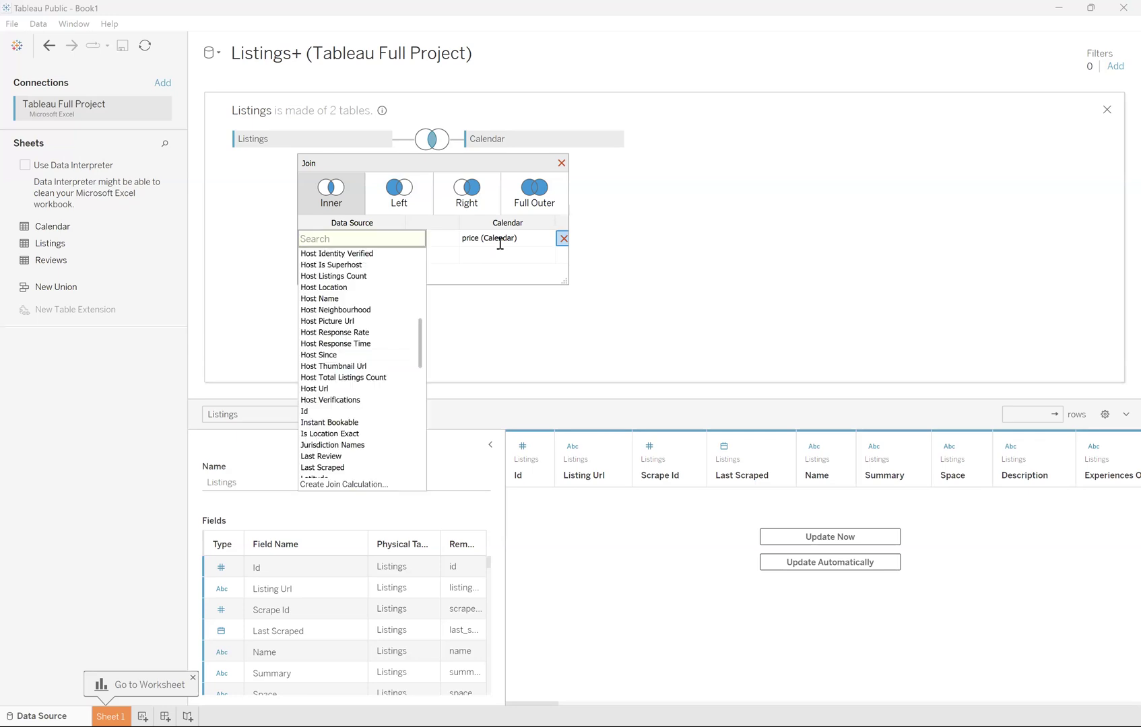
left_click(340, 411)
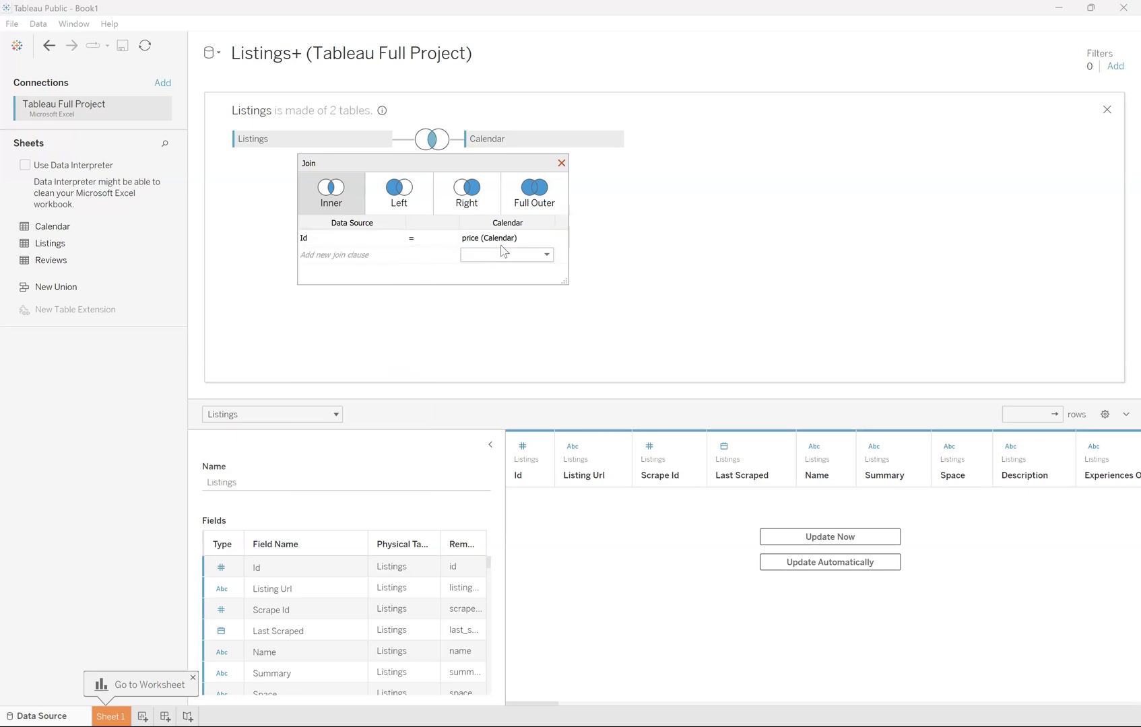
left_click(547, 238)
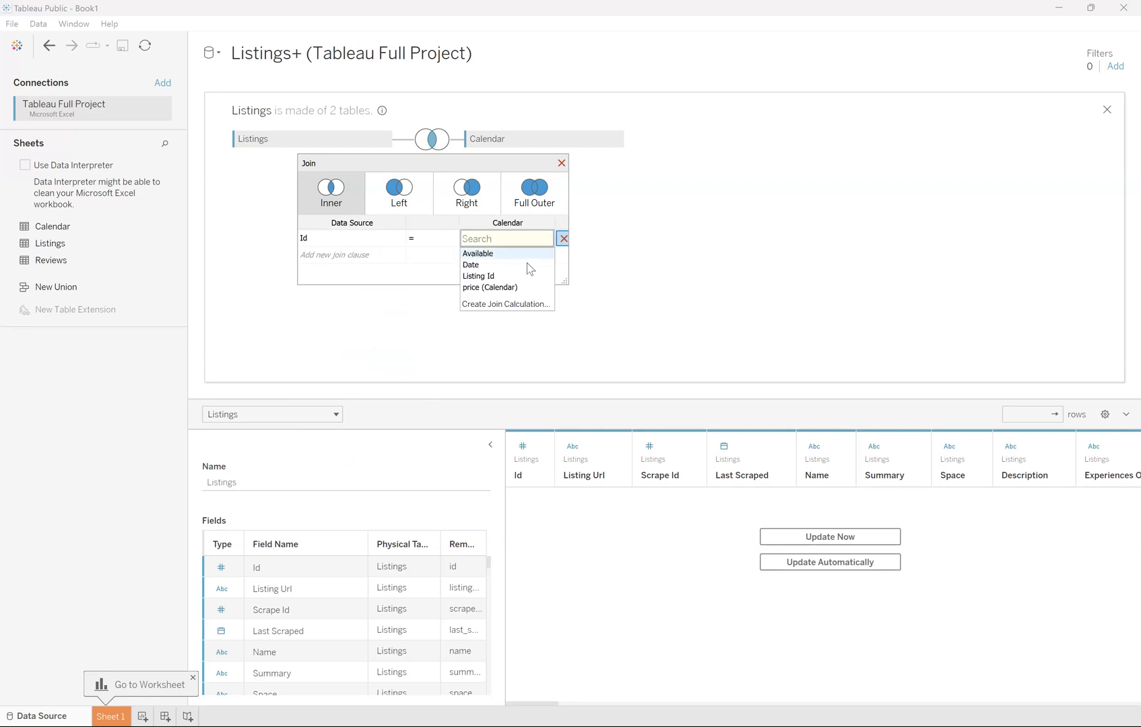
left_click(524, 278)
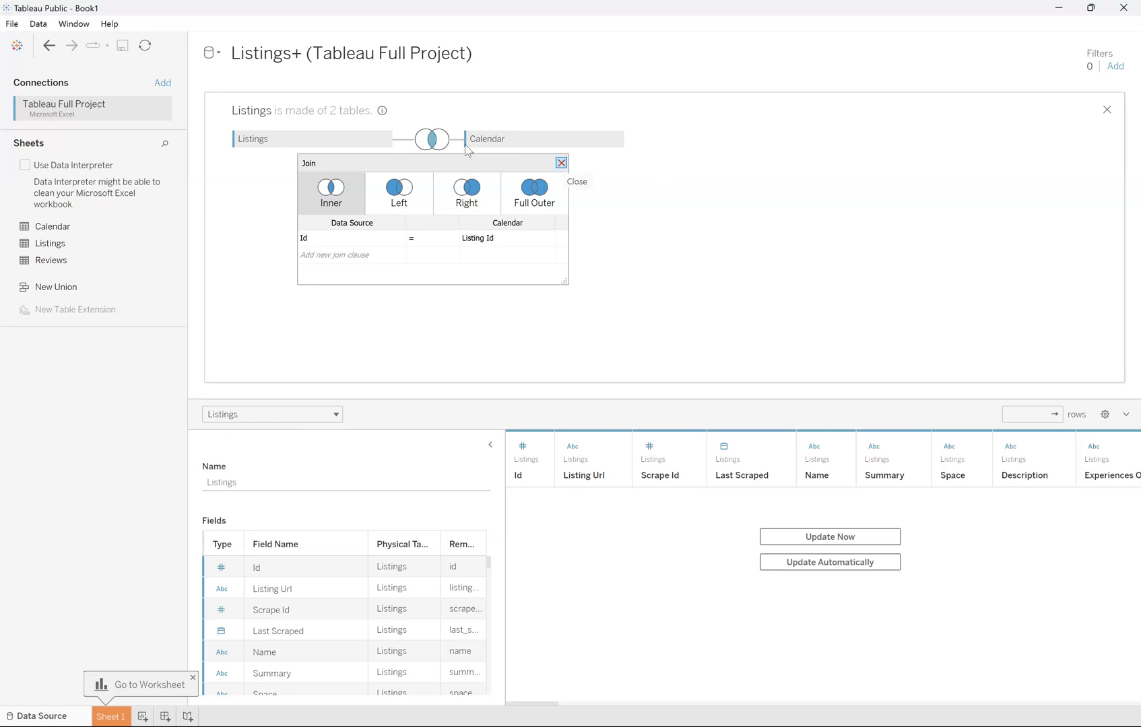
left_click(436, 139)
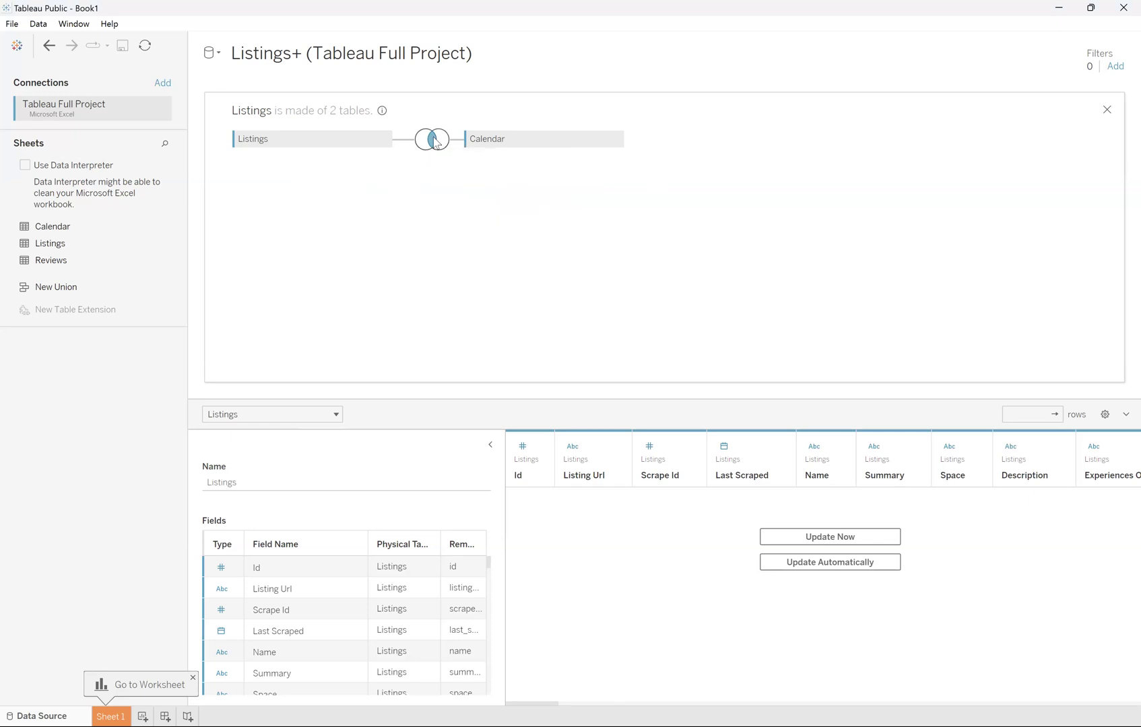
- Review the Inner join type and the clause fields of the Listings–Calendar join, leaving its settings closed
left_click(431, 142)
left_click(326, 213)
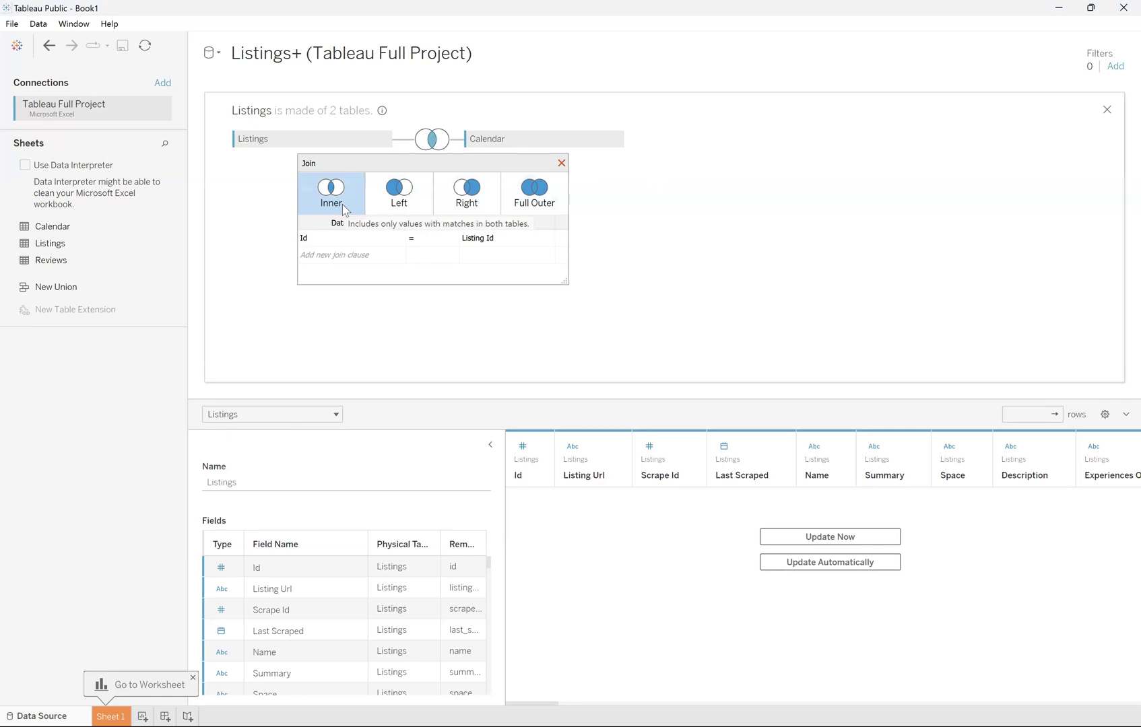
left_click(398, 239)
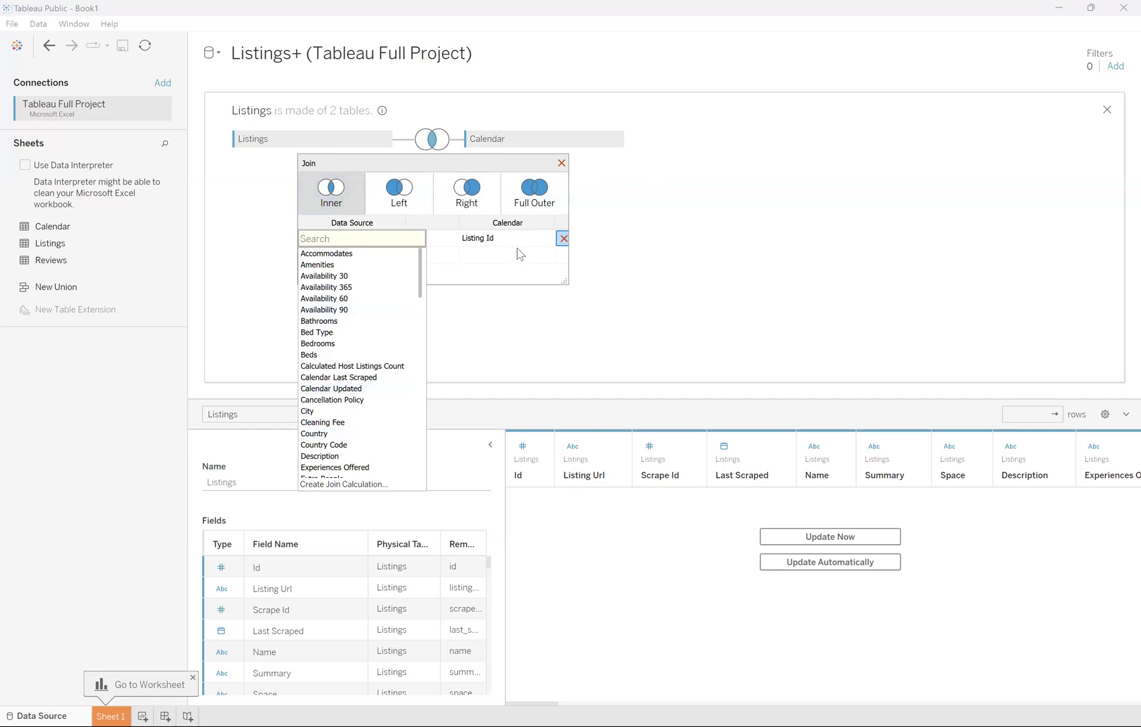
left_click(666, 328)
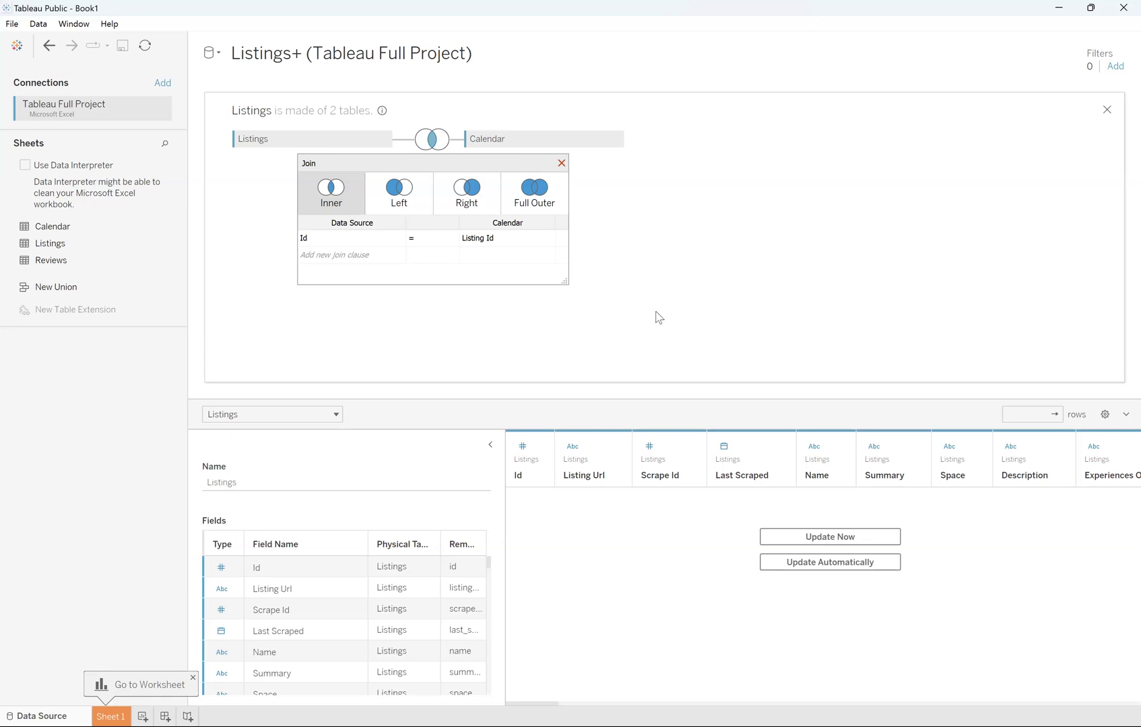
left_click(397, 239)
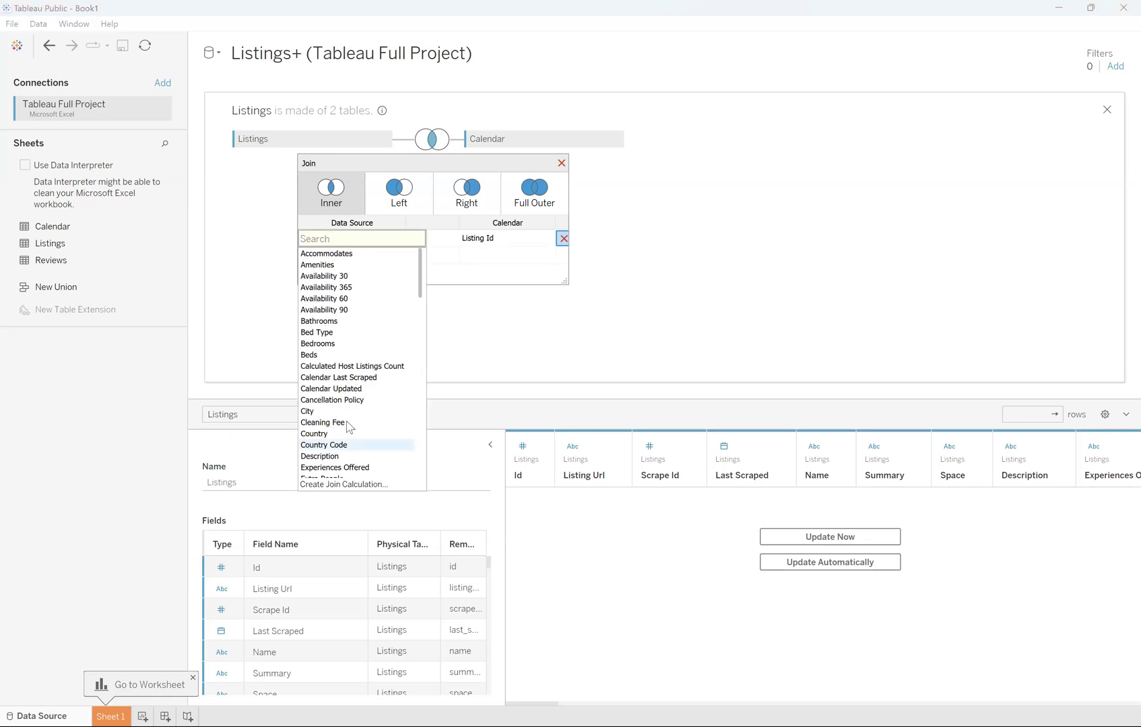
left_click(497, 251)
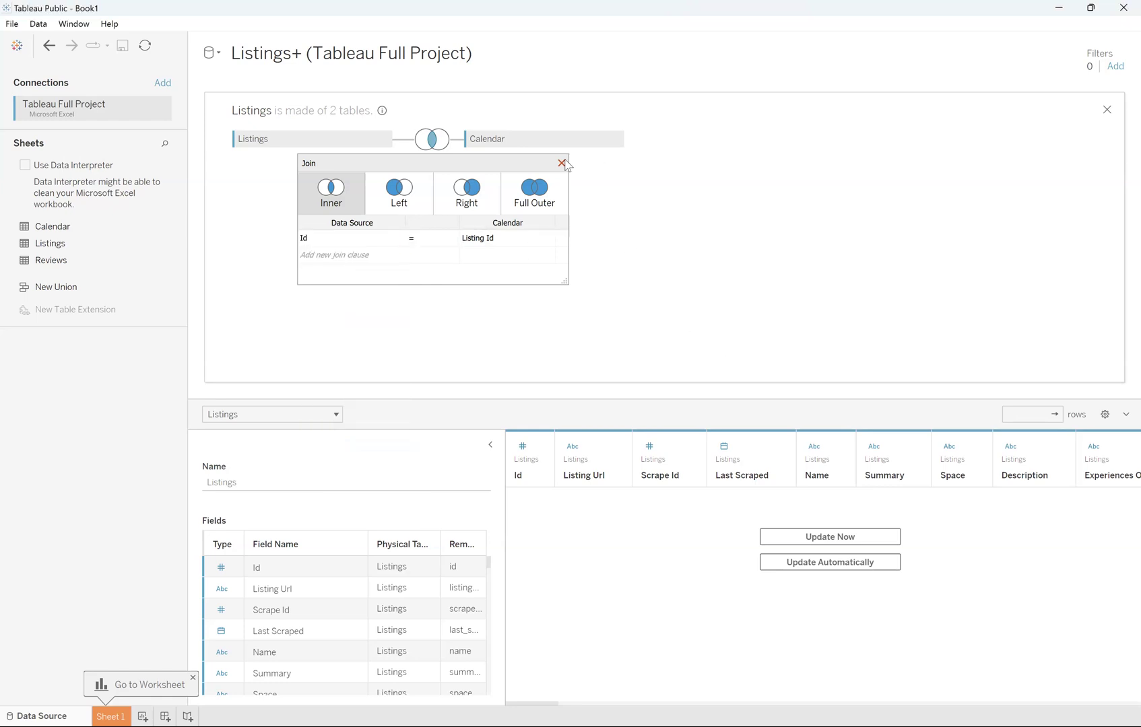
left_click(562, 163)
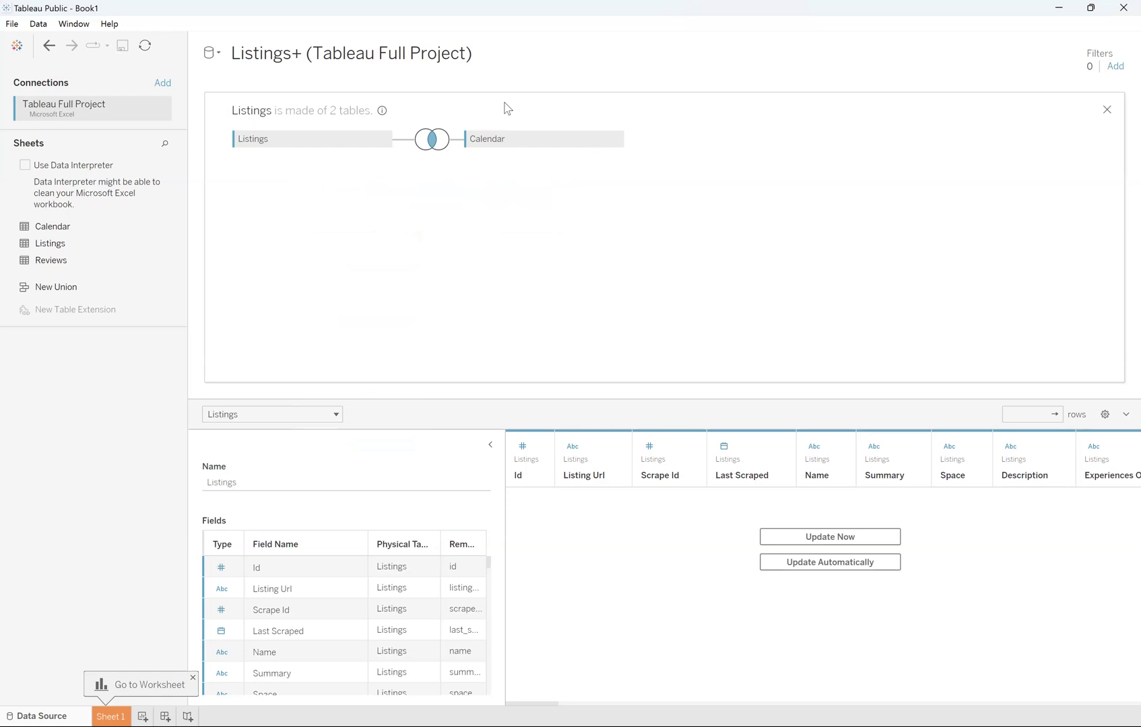
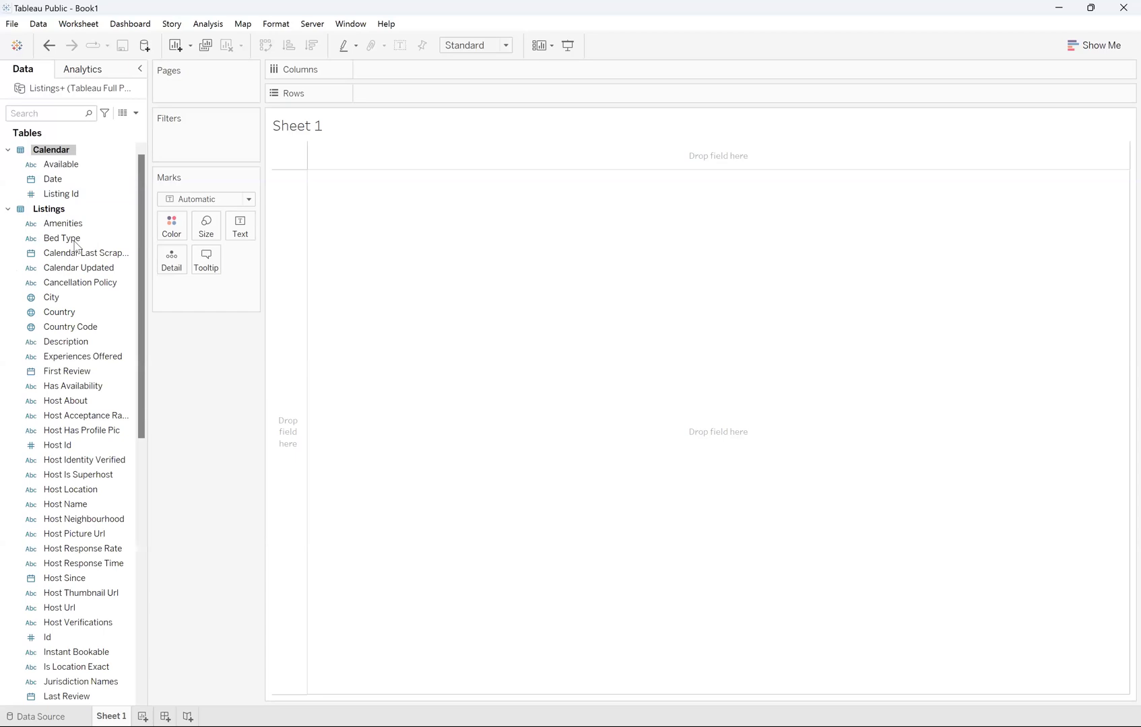
- Review the fields available to the worksheet, expanding the Calendar and Listings measure groups to see their contents
scroll(68, 361, "down", 10)
scroll(68, 361, "up", 4)
scroll(68, 365, "up", 6)
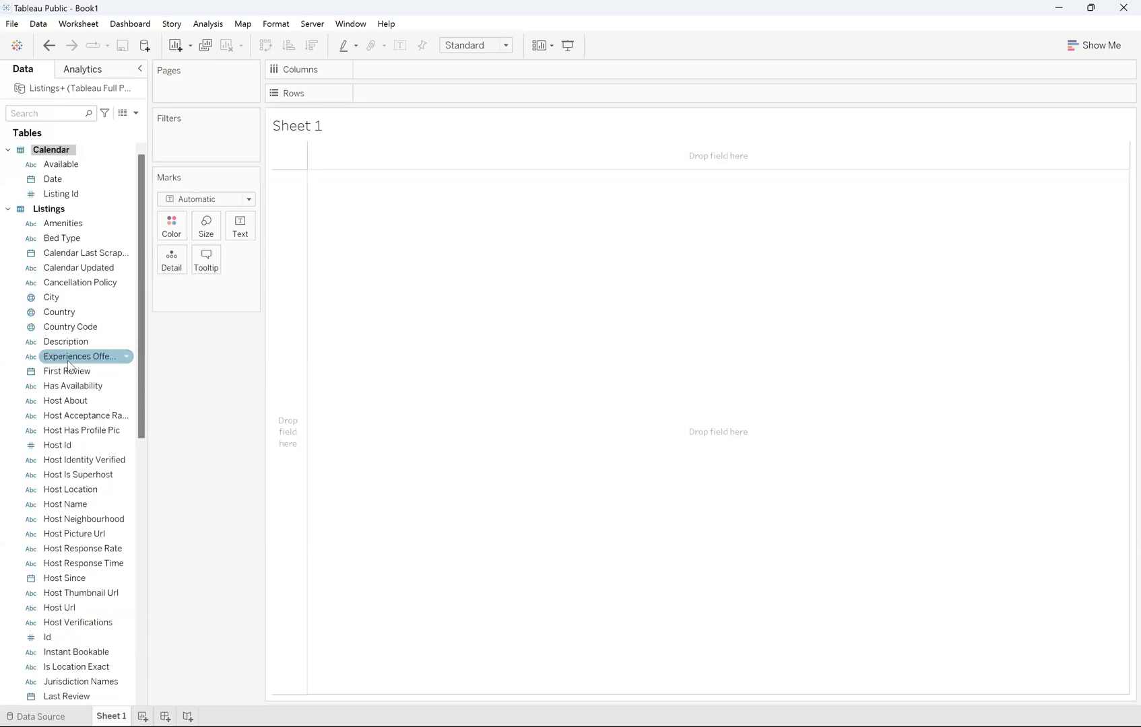
scroll(71, 268, "down", 10)
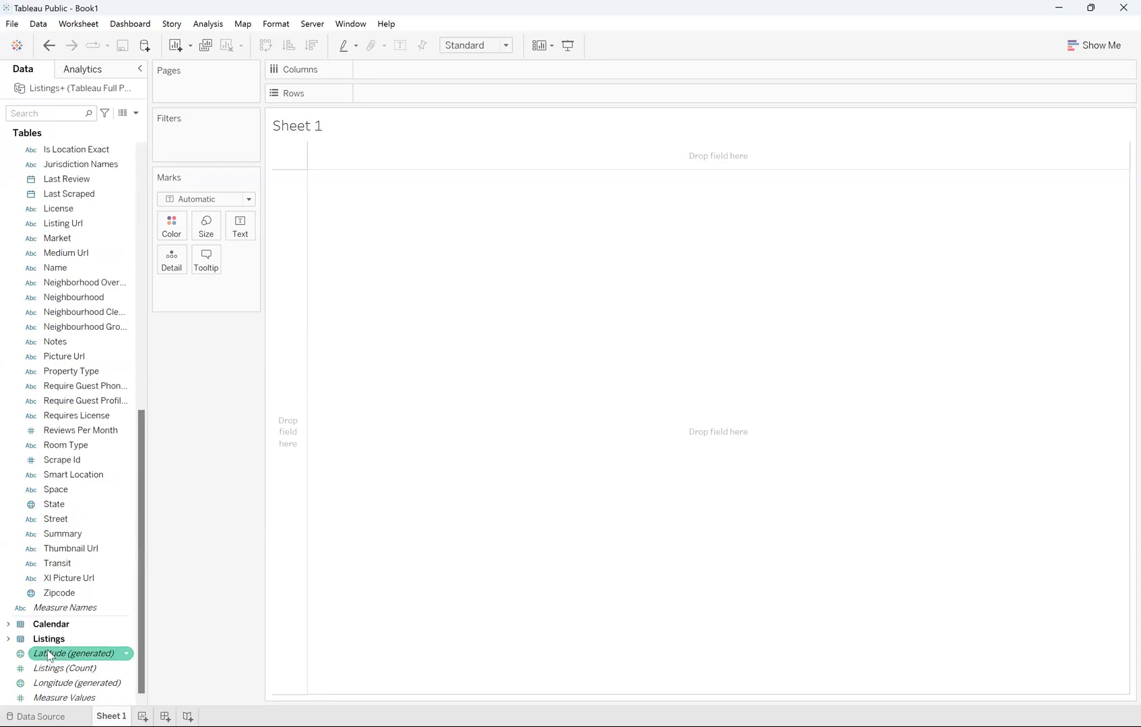
left_click(8, 624)
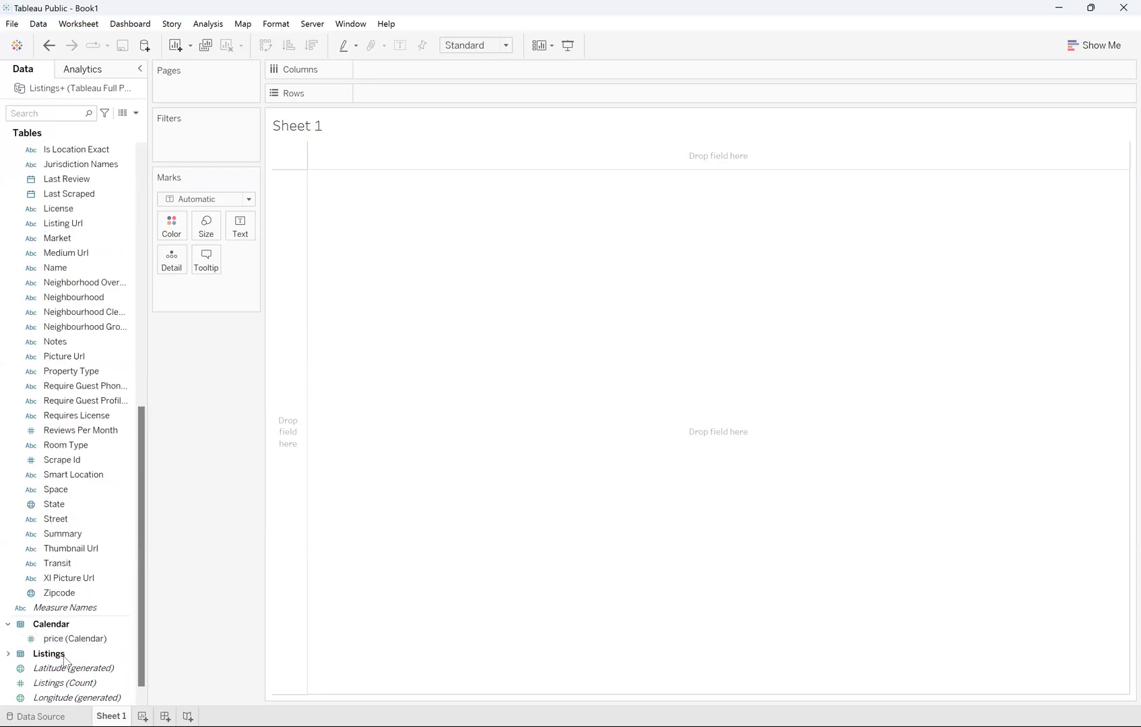
scroll(64, 661, "down", 1)
left_click(8, 639)
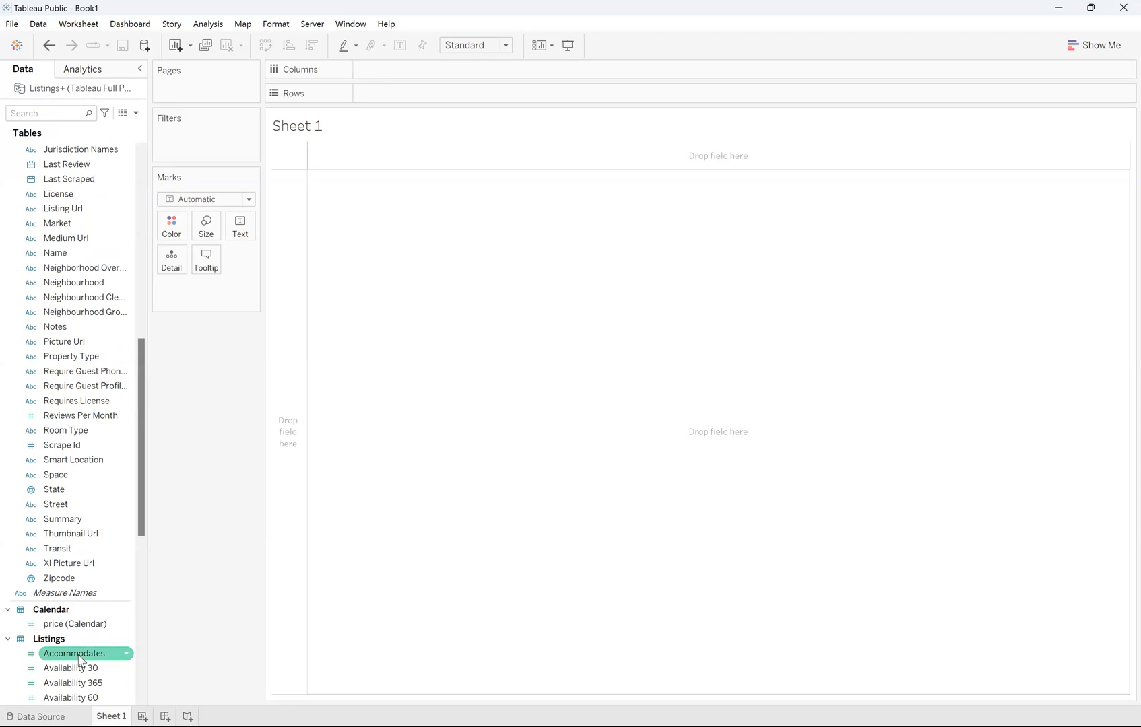
scroll(79, 658, "down", 10)
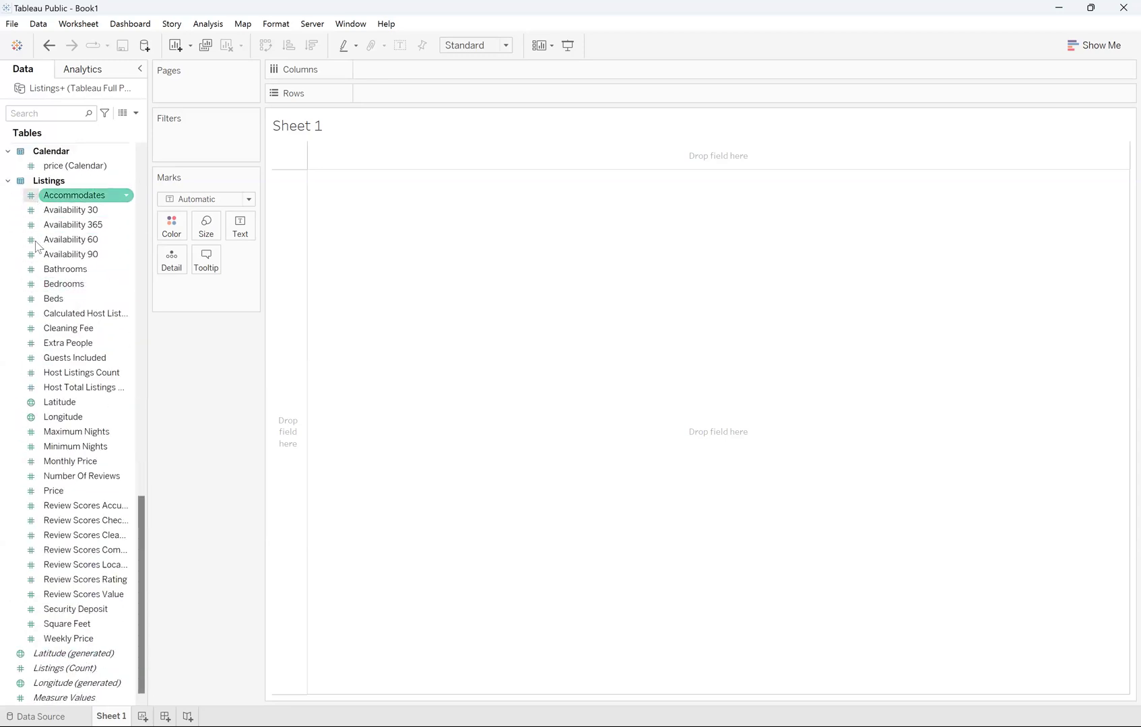
scroll(38, 586, "up", 8)
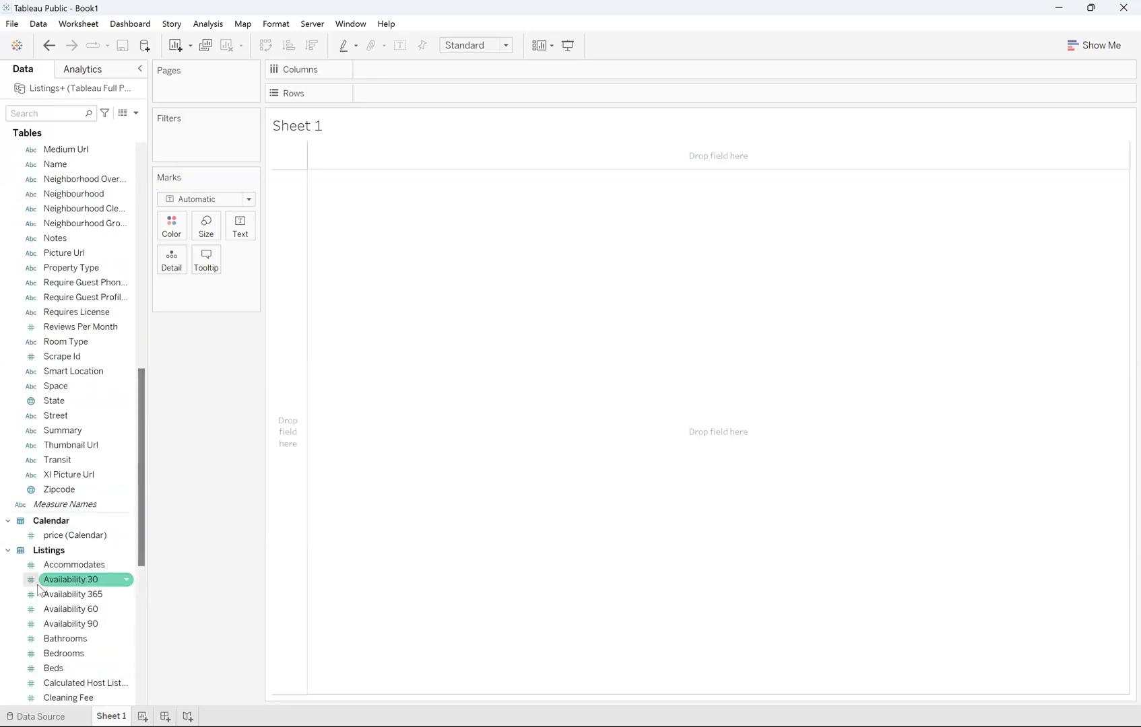
scroll(39, 590, "up", 10)
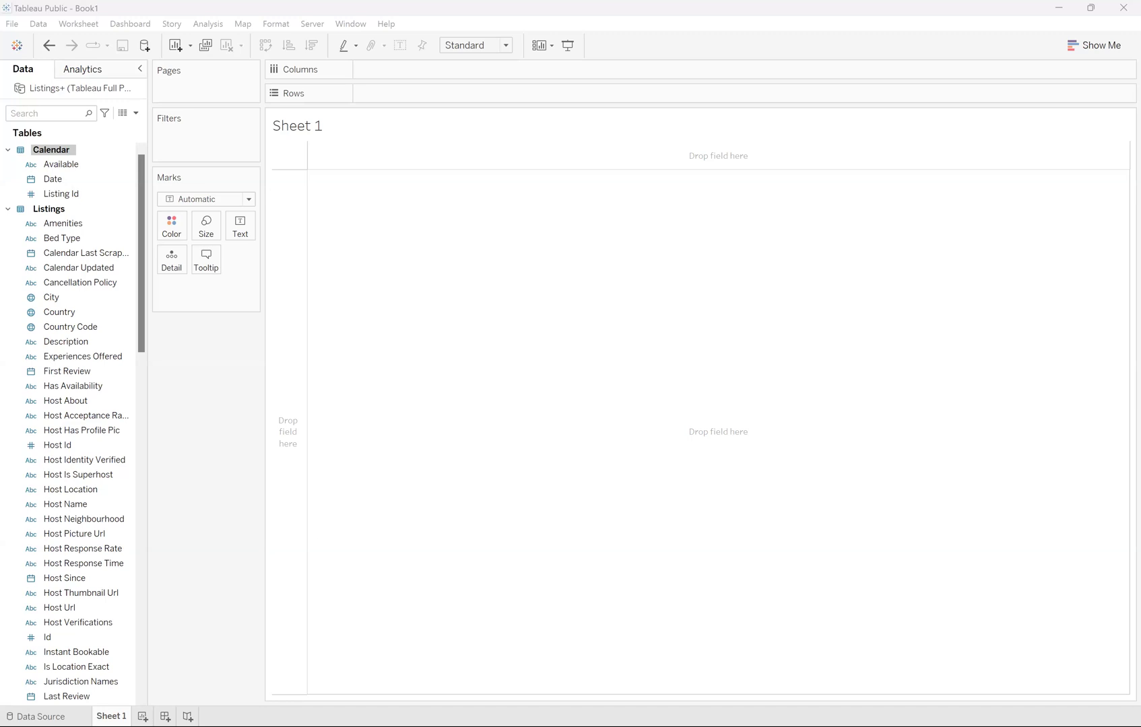
left_click(79, 225)
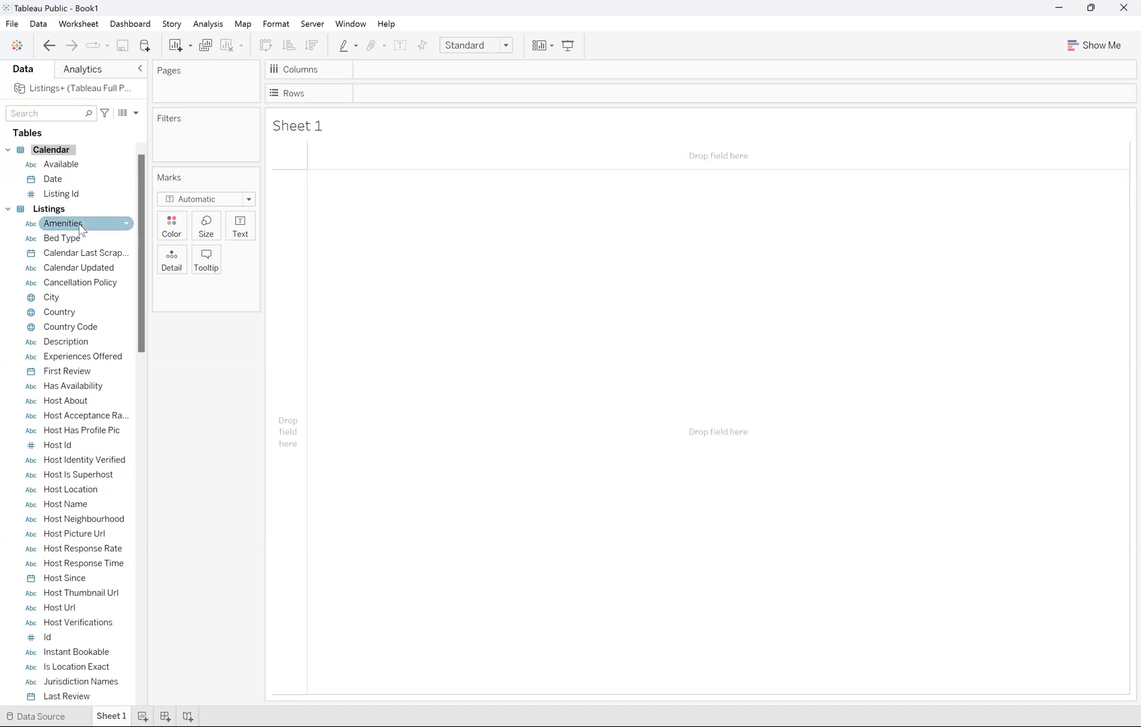
left_click(80, 254)
left_click(51, 298)
left_click(62, 237)
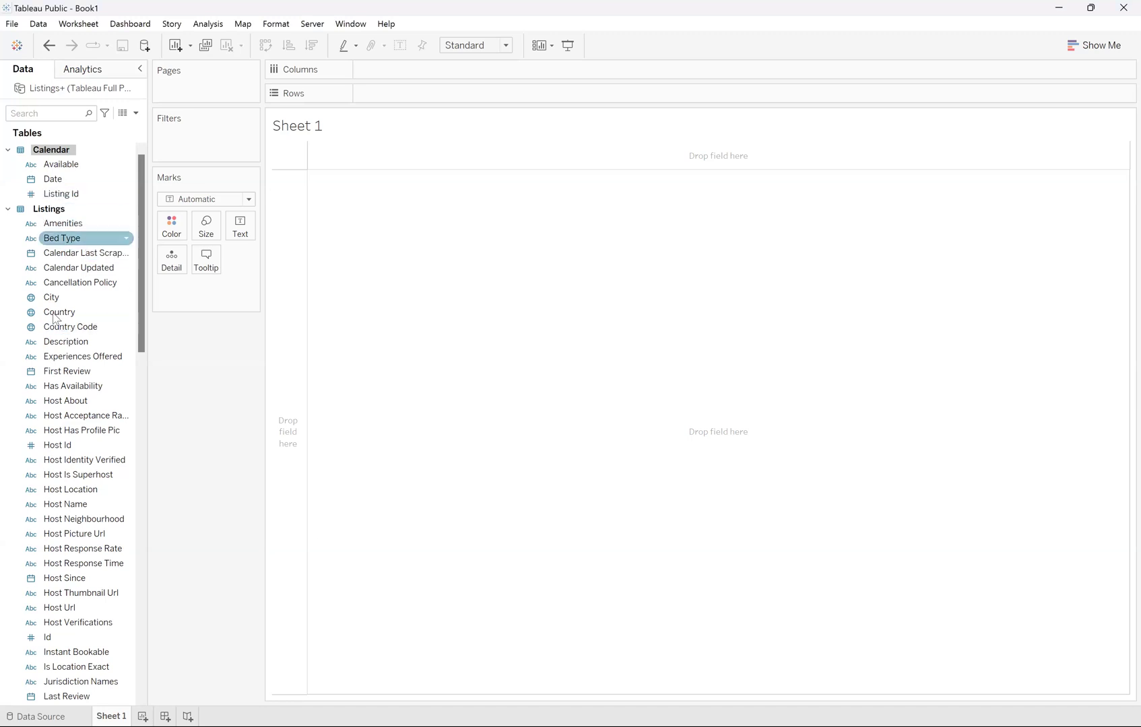
left_click(79, 282)
left_click(55, 267)
left_click(55, 255)
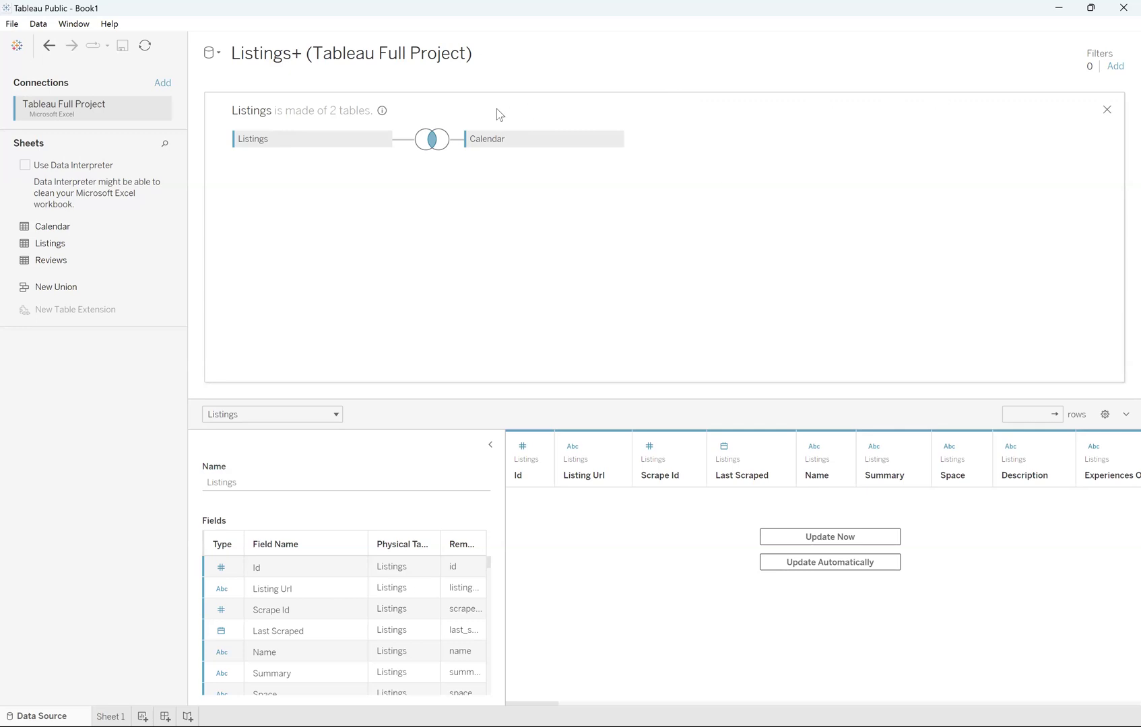
mouse_move(382, 112)
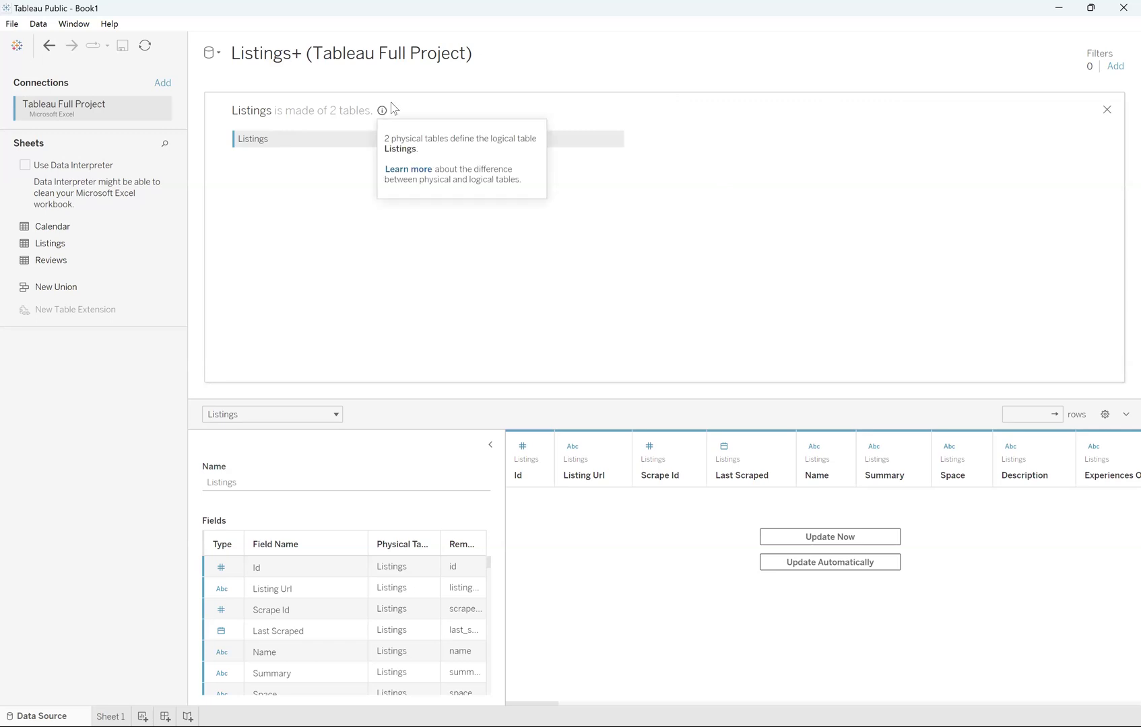
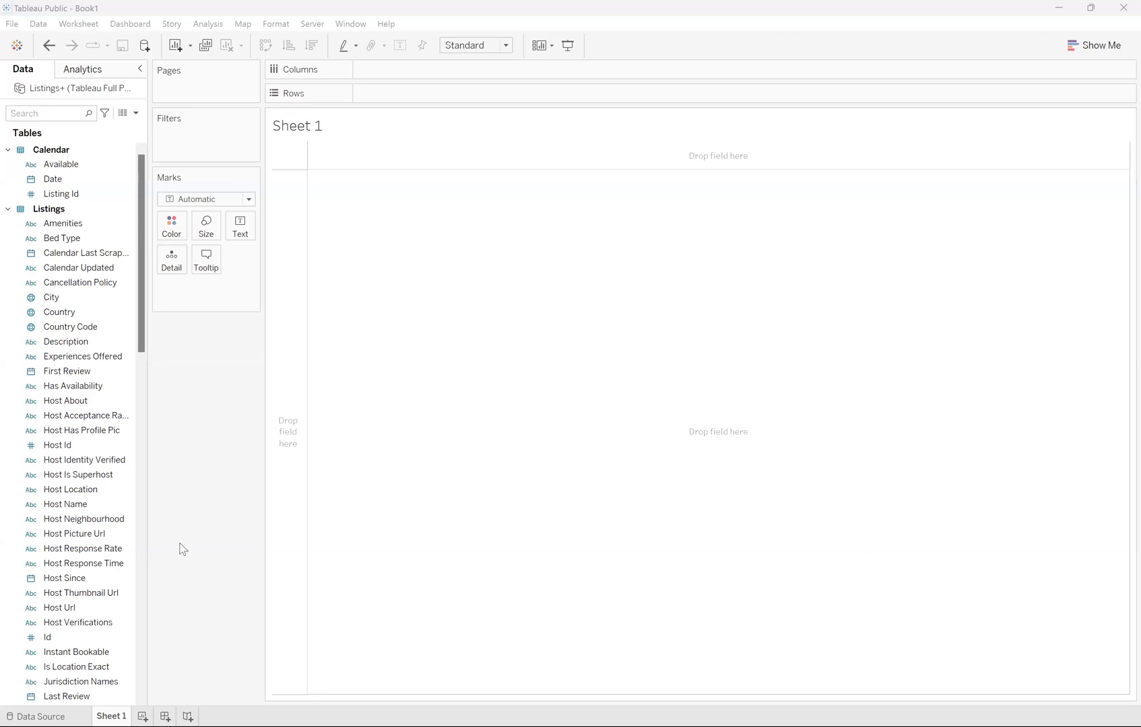
- Place the Zipcode field from Listings on Columns
scroll(75, 478, "down", 8)
scroll(75, 478, "down", 6)
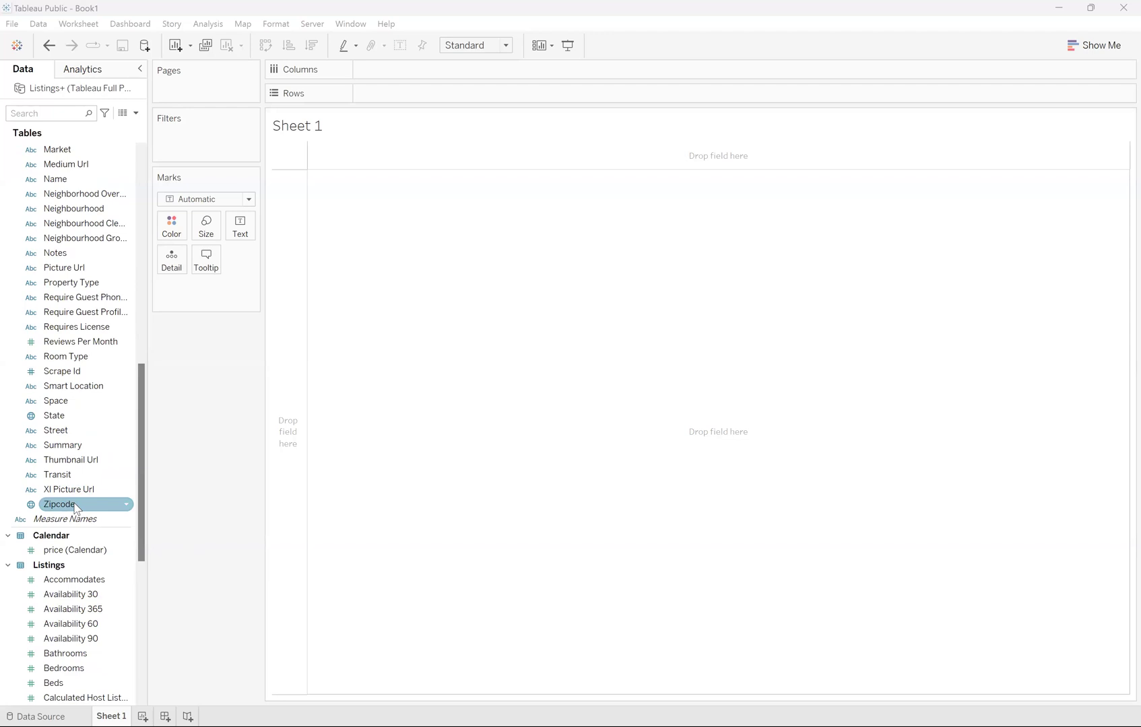
left_click_drag(74, 504, 432, 99)
left_click_drag(301, 214, 404, 69)
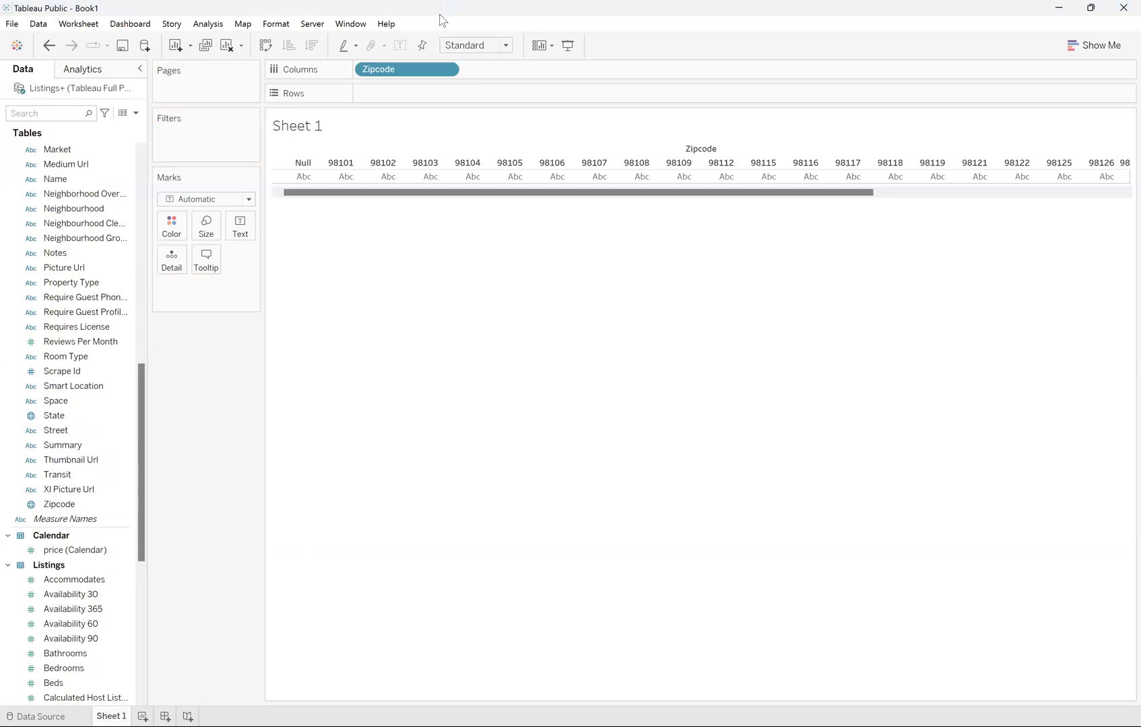
- Place the Price measure from Listings on Rows to chart it against Zipcode
left_click(80, 505)
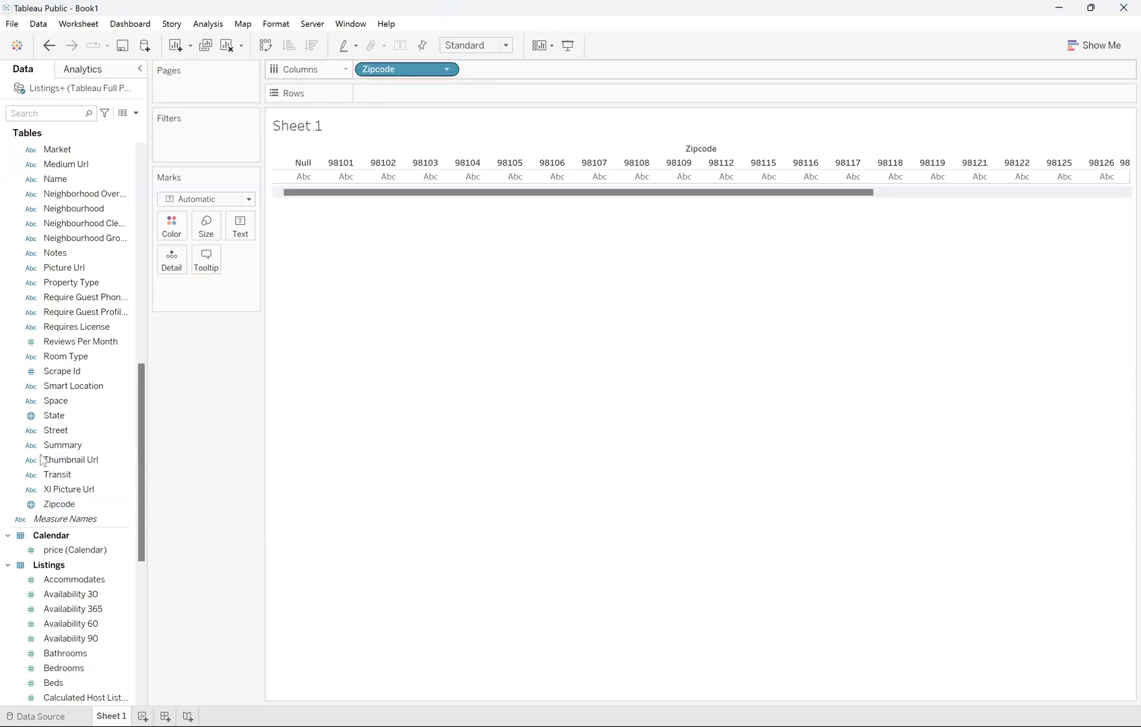
scroll(56, 634, "down", 5)
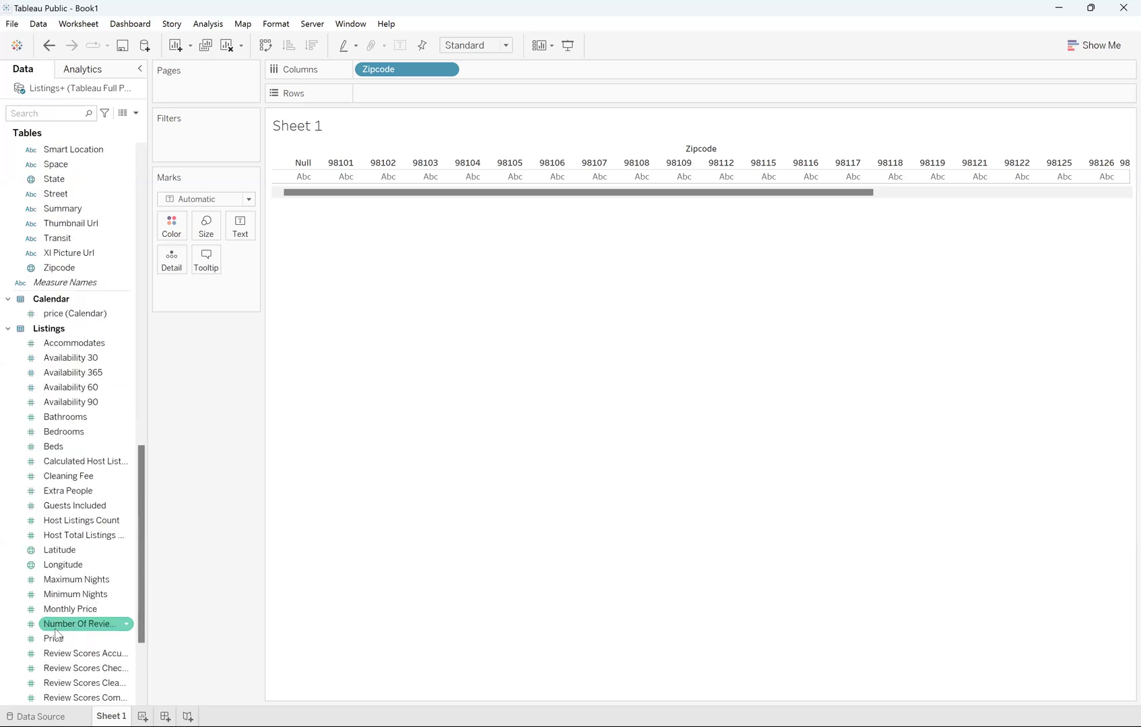
scroll(56, 634, "down", 3)
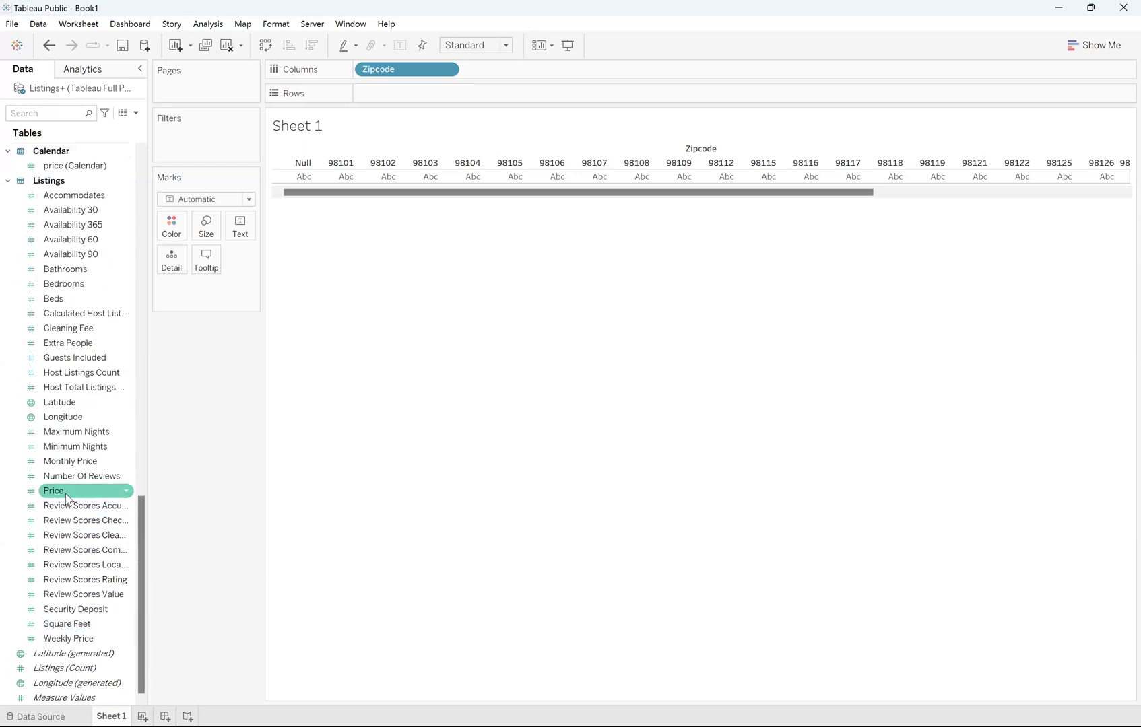
left_click_drag(67, 499, 381, 96)
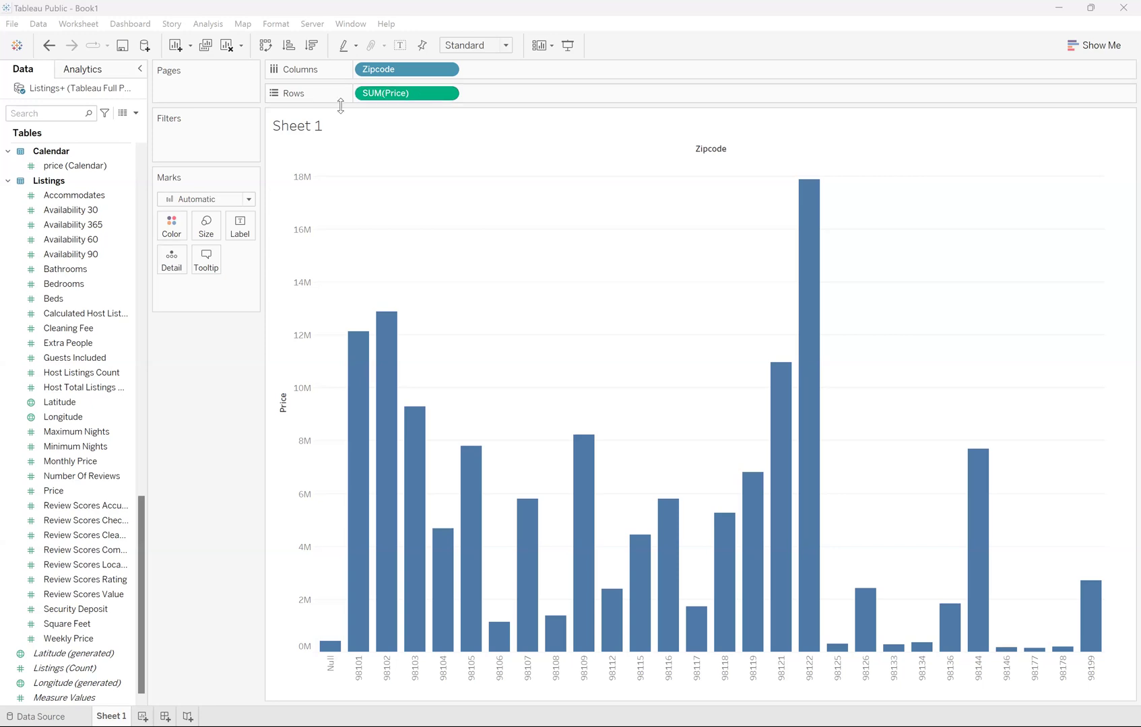
- Change the aggregation of Price on Rows to Average
left_click(447, 93)
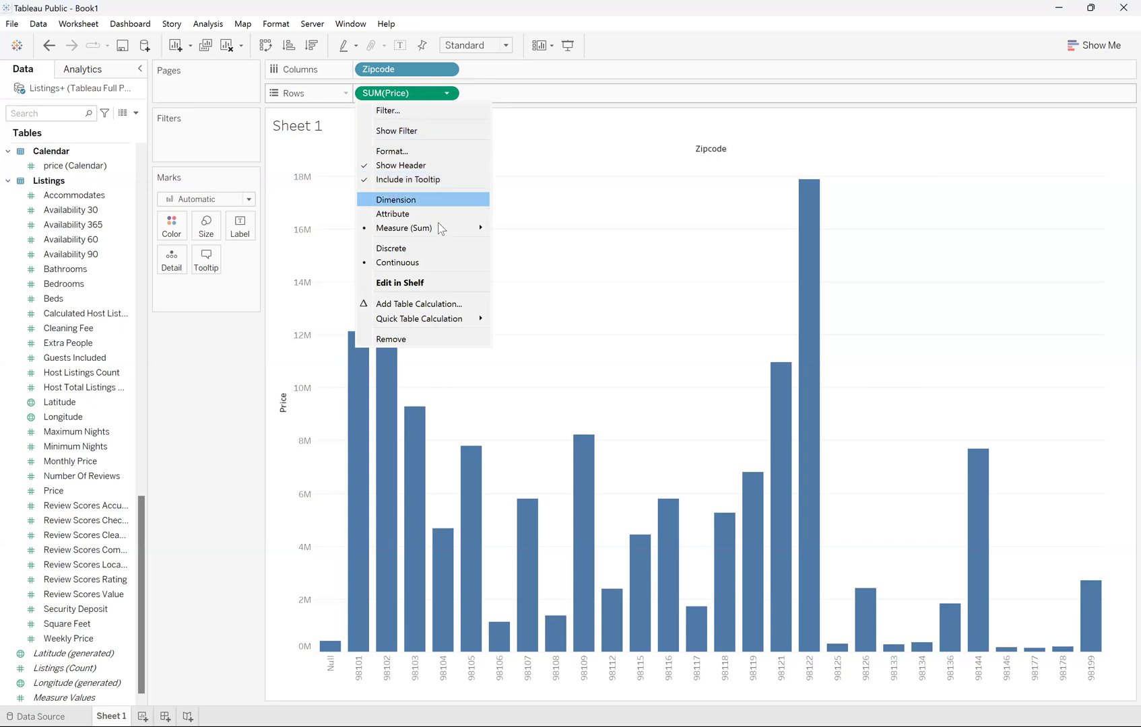
left_click(451, 98)
left_click(448, 95)
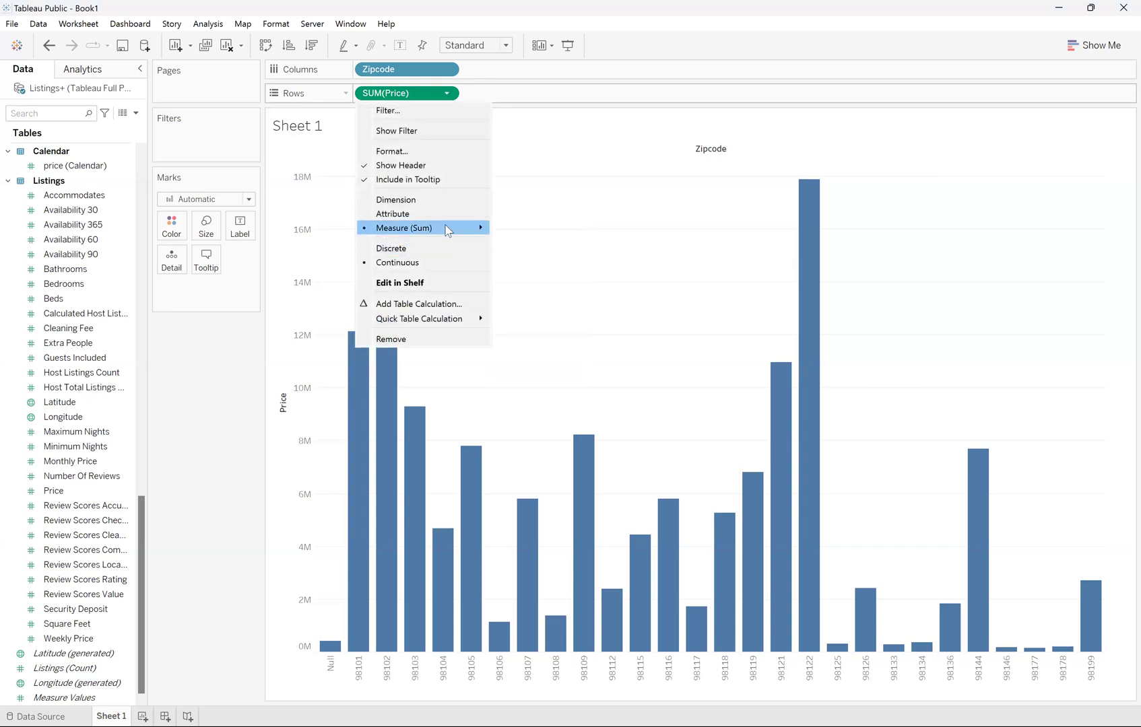
mouse_move(448, 229)
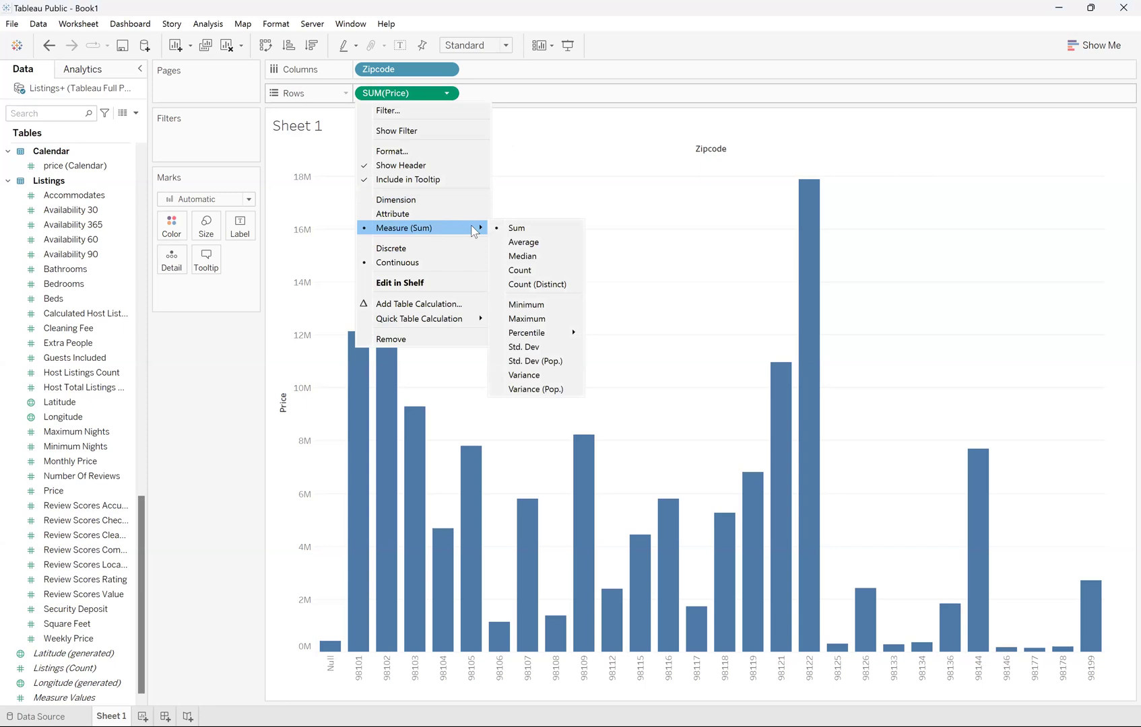
left_click(514, 246)
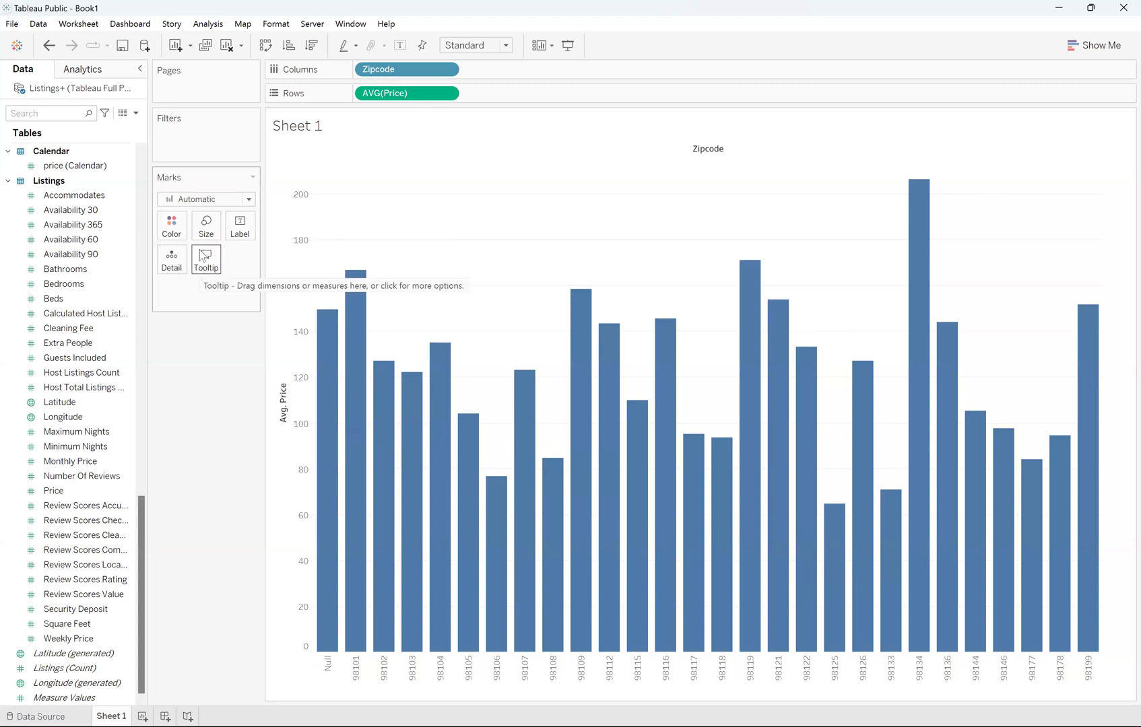
- Color the bars by Zipcode, using the dimension from the Listings table
left_click(64, 299)
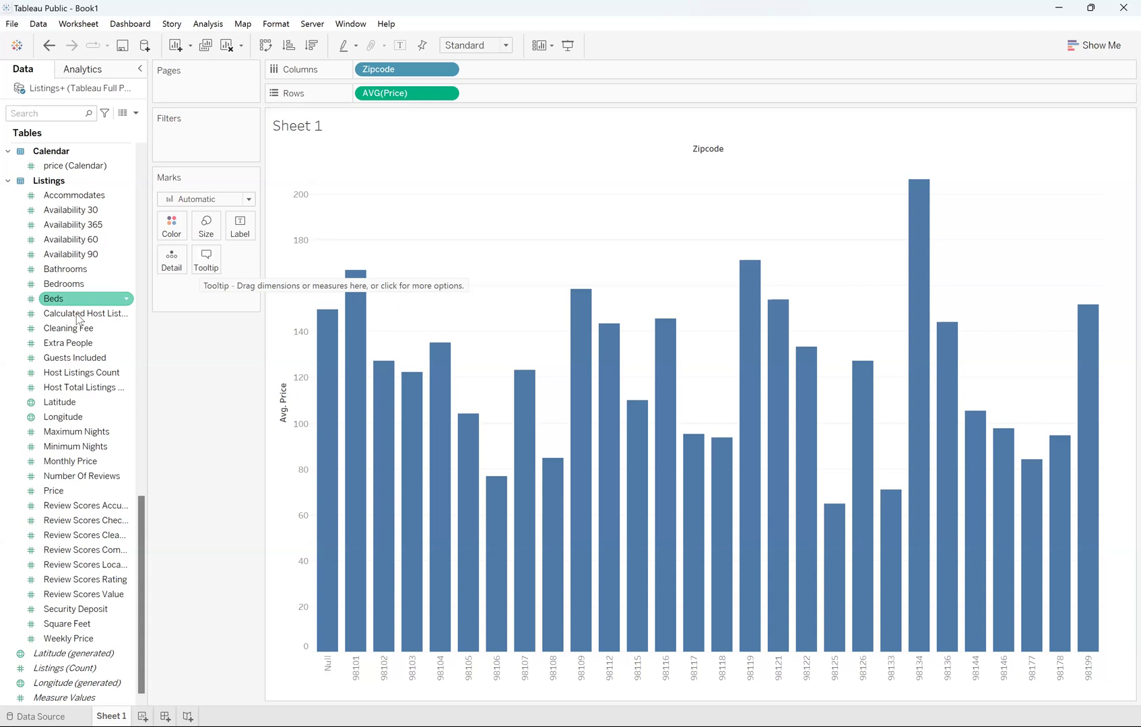
left_click(81, 682)
left_click(106, 566)
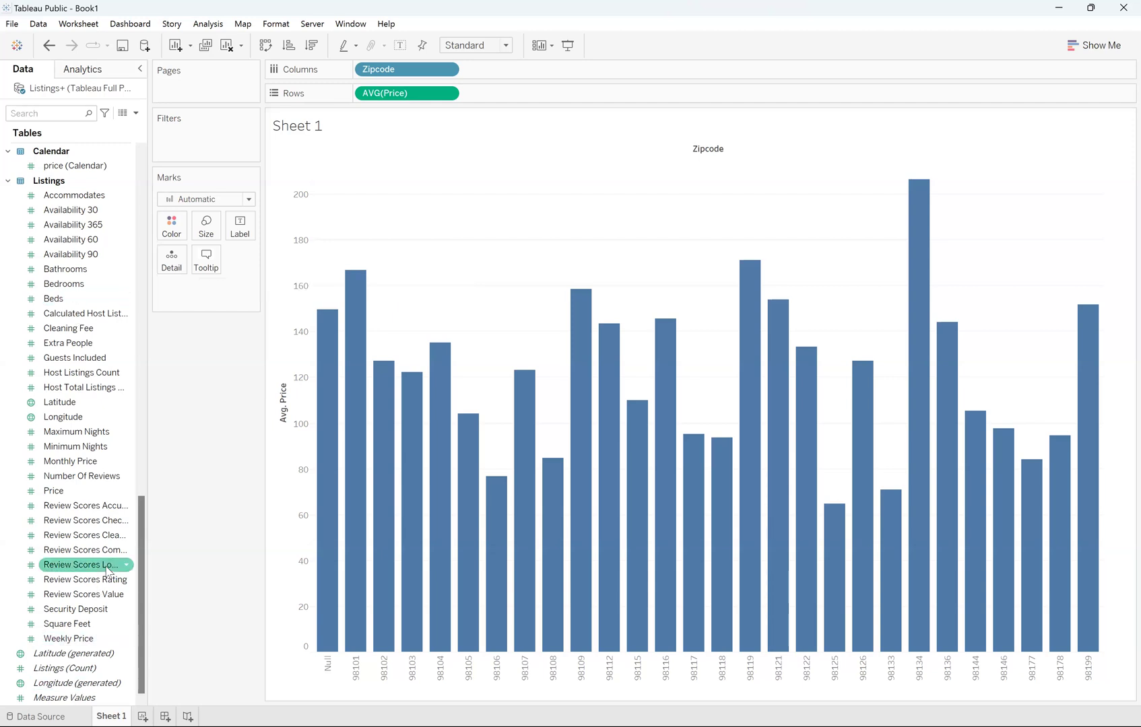
scroll(106, 364, "up", 5)
left_click_drag(80, 325, 173, 235)
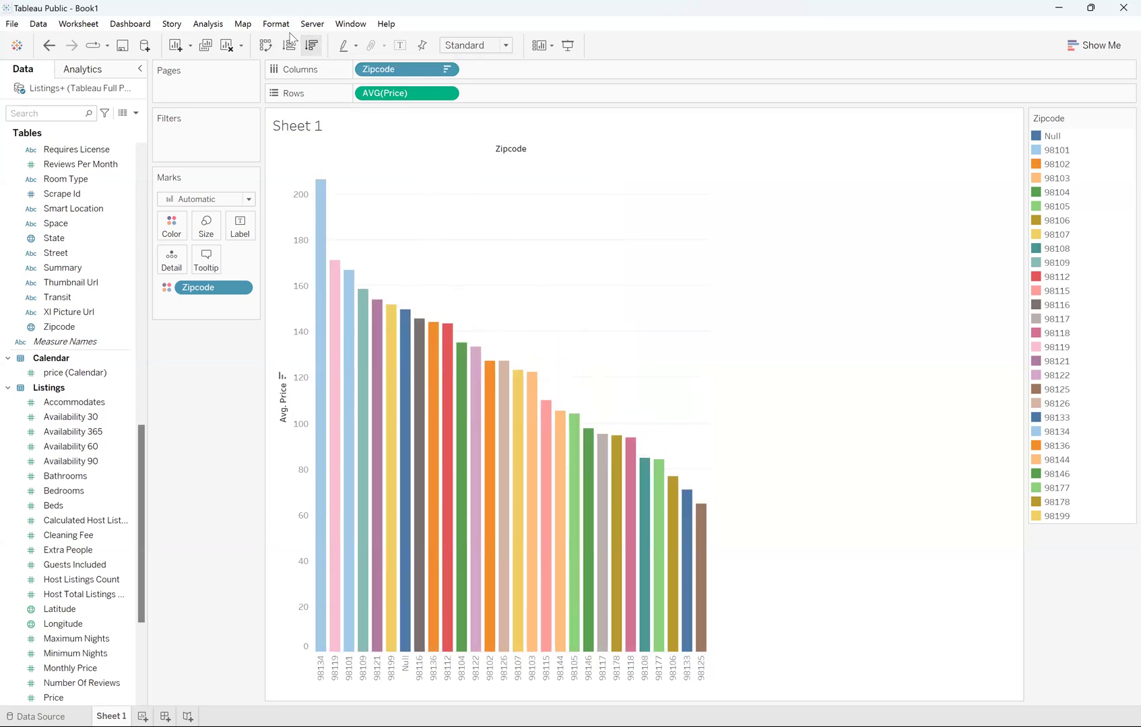
- Sort the Zipcode bars ascending by average price, then return them to descending order
left_click(290, 41)
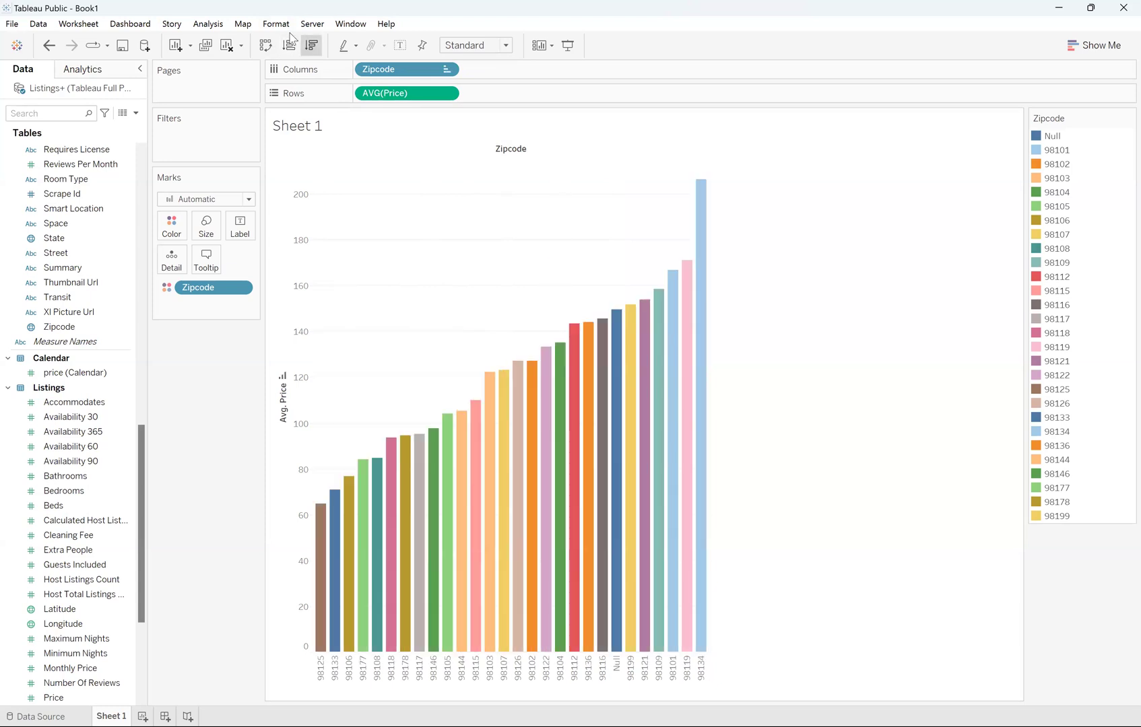
left_click(311, 45)
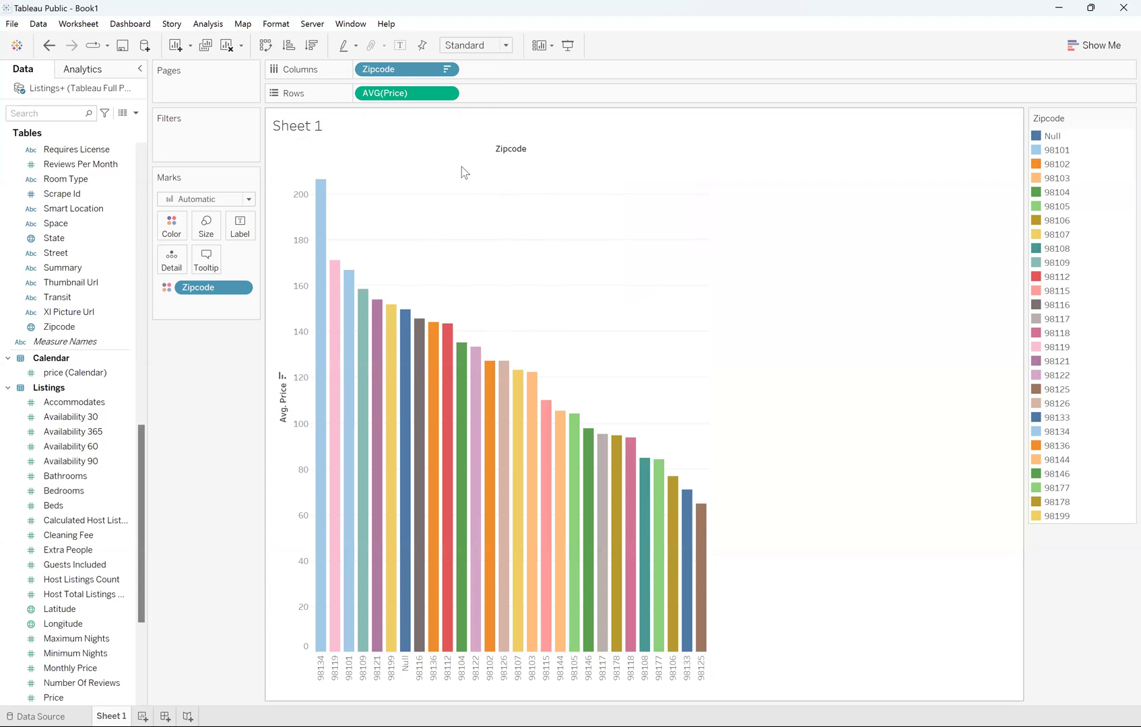
mouse_move(320, 270)
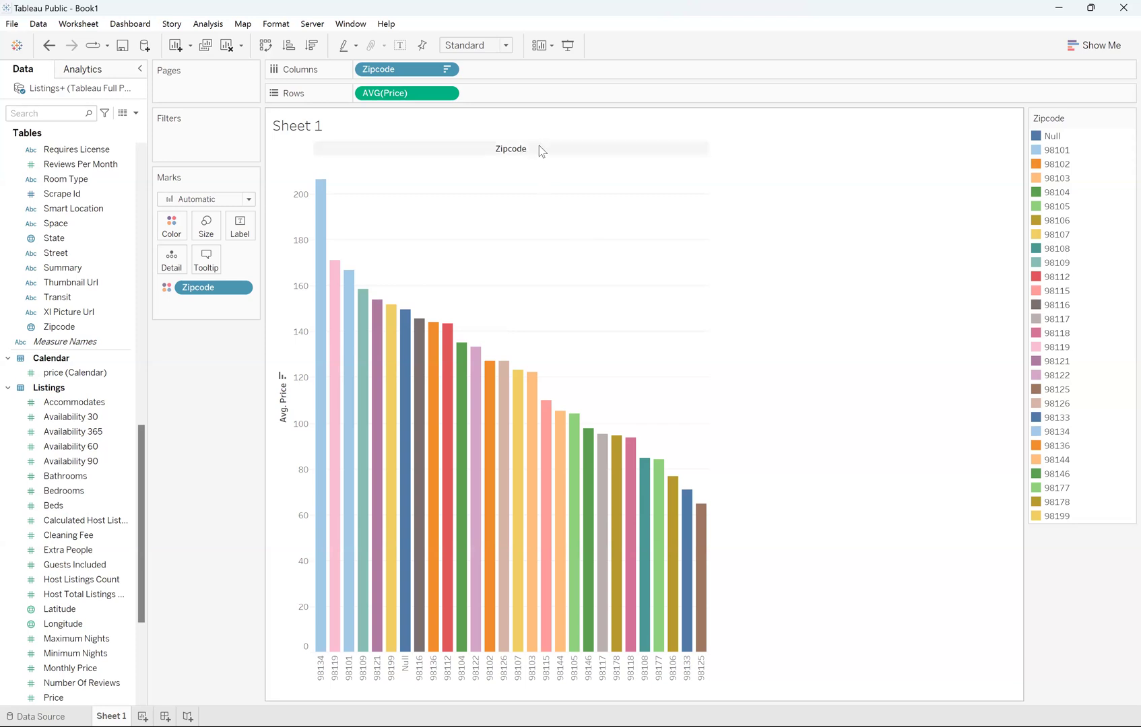
- Open the sheet title for editing and replace its text with "Price for Different Zipcodes"
double_click(325, 126)
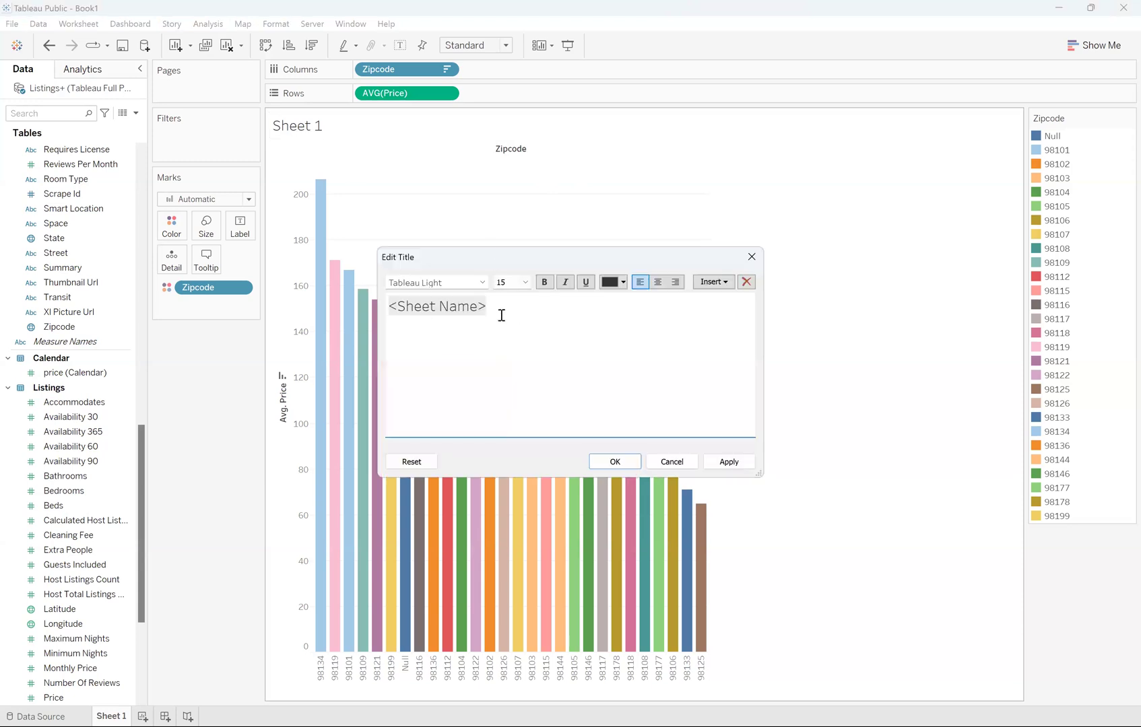
key("ctrl+a")
key("BackSpace")
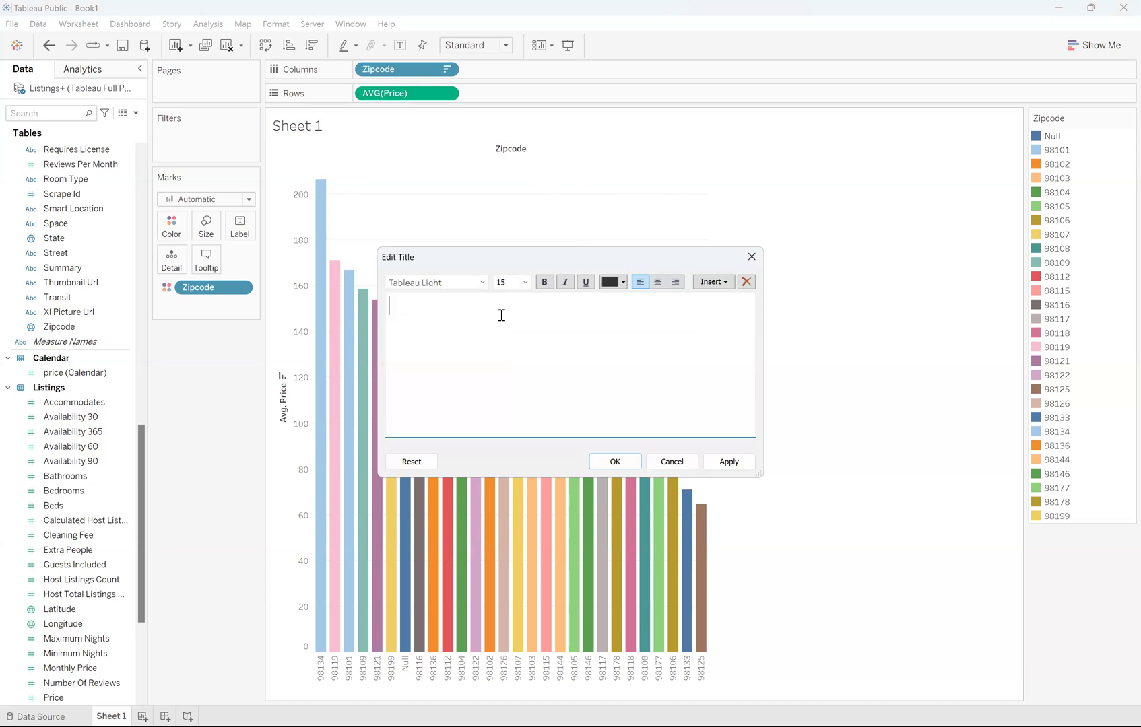
type("Z")
key("BackSpace")
type("Price for Different Zu")
key("BackSpace")
type("ipcodes")
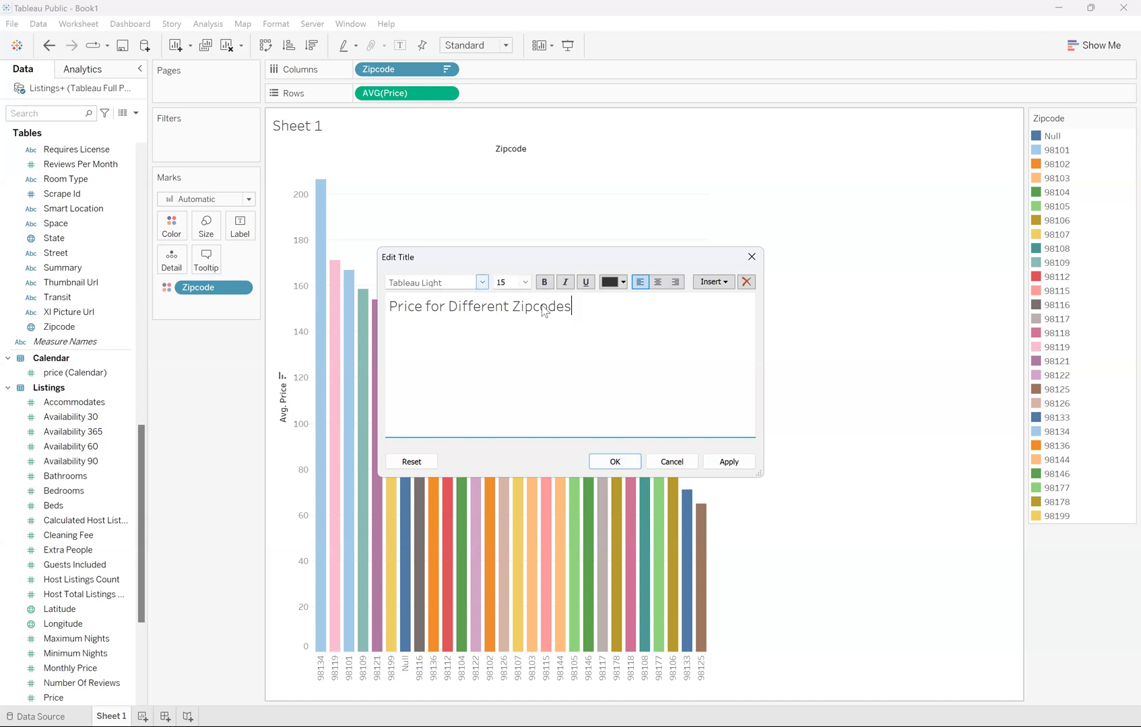
- Set the font of the whole sheet title to Yu Gothic UI Semibold and apply the title changes
left_click_drag(579, 308, 384, 318)
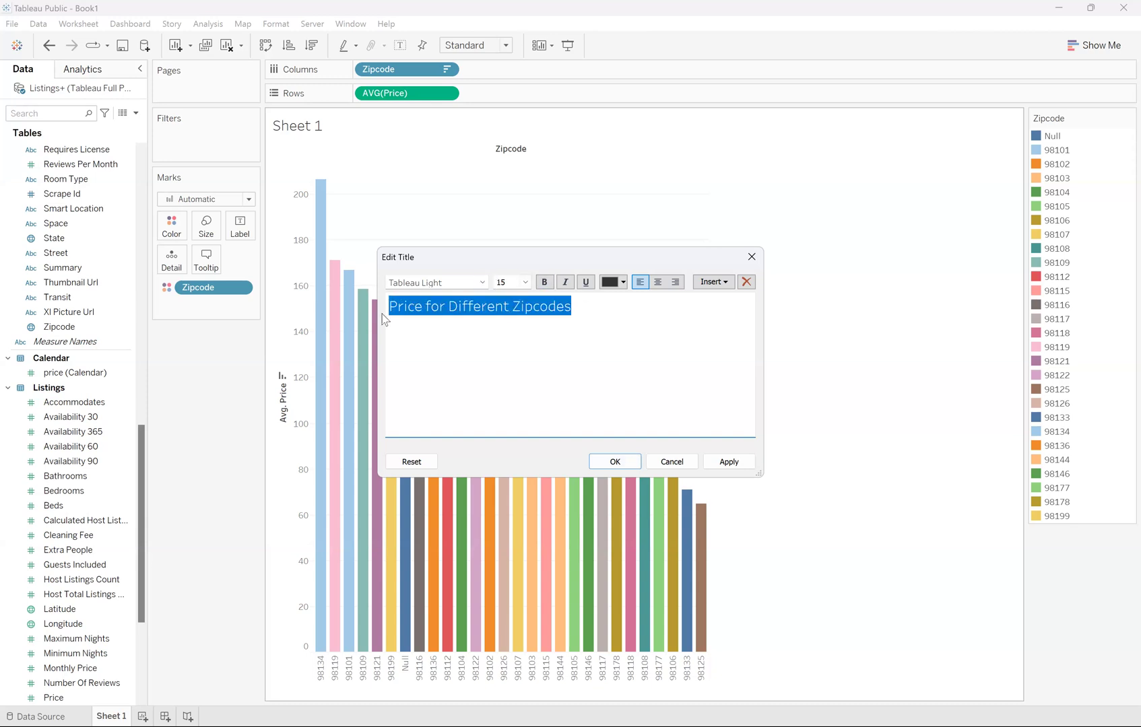
left_click(483, 283)
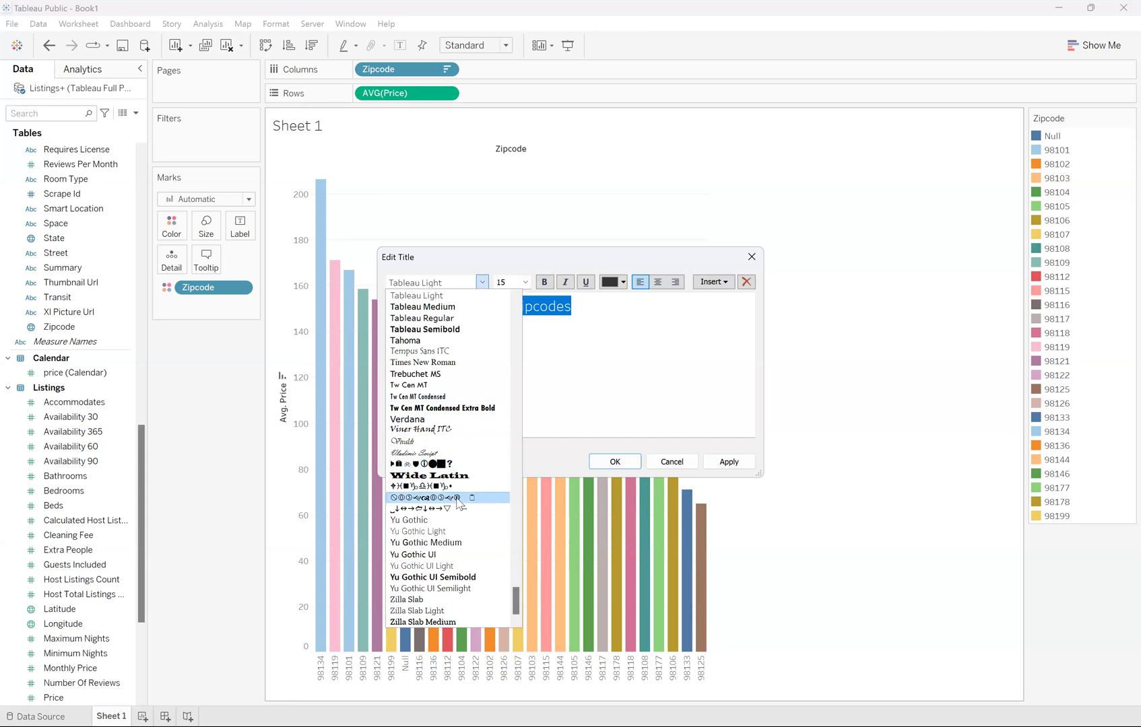
scroll(460, 505, "down", 1)
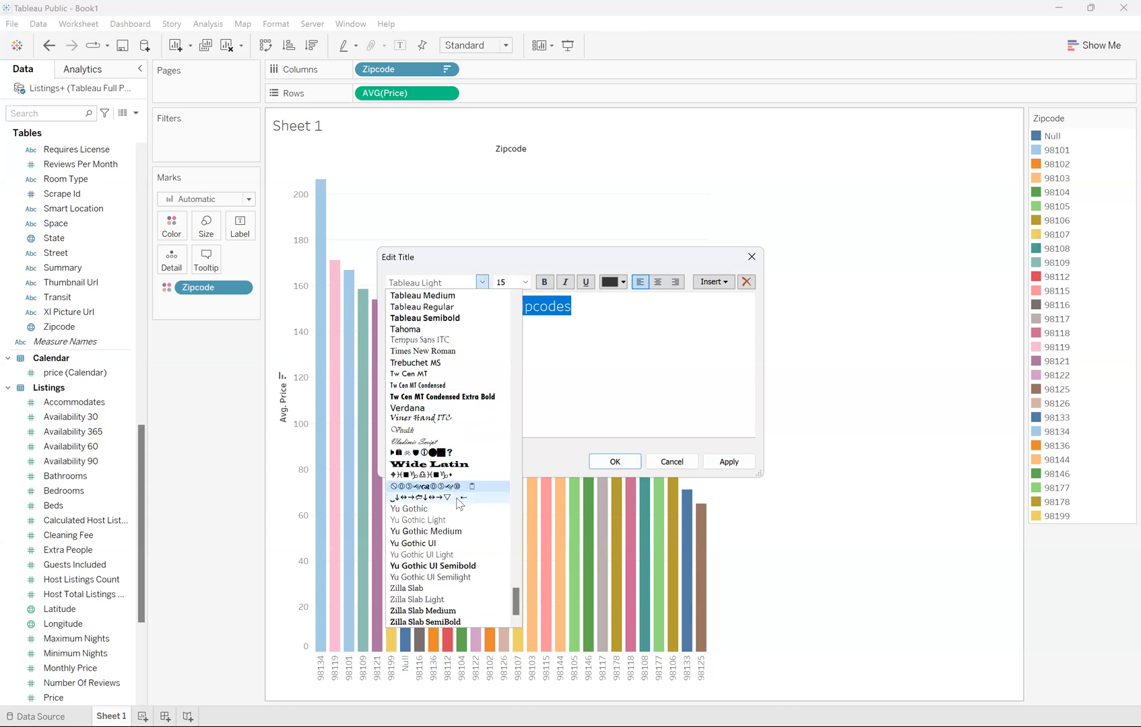
left_click(445, 566)
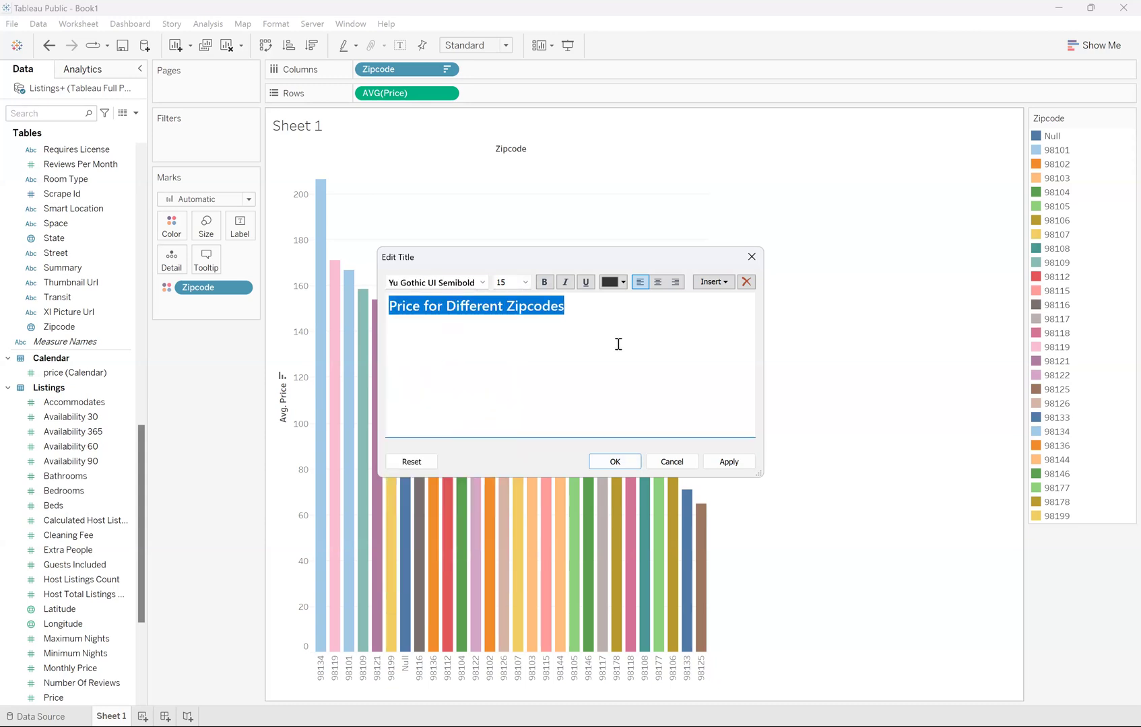
left_click(621, 462)
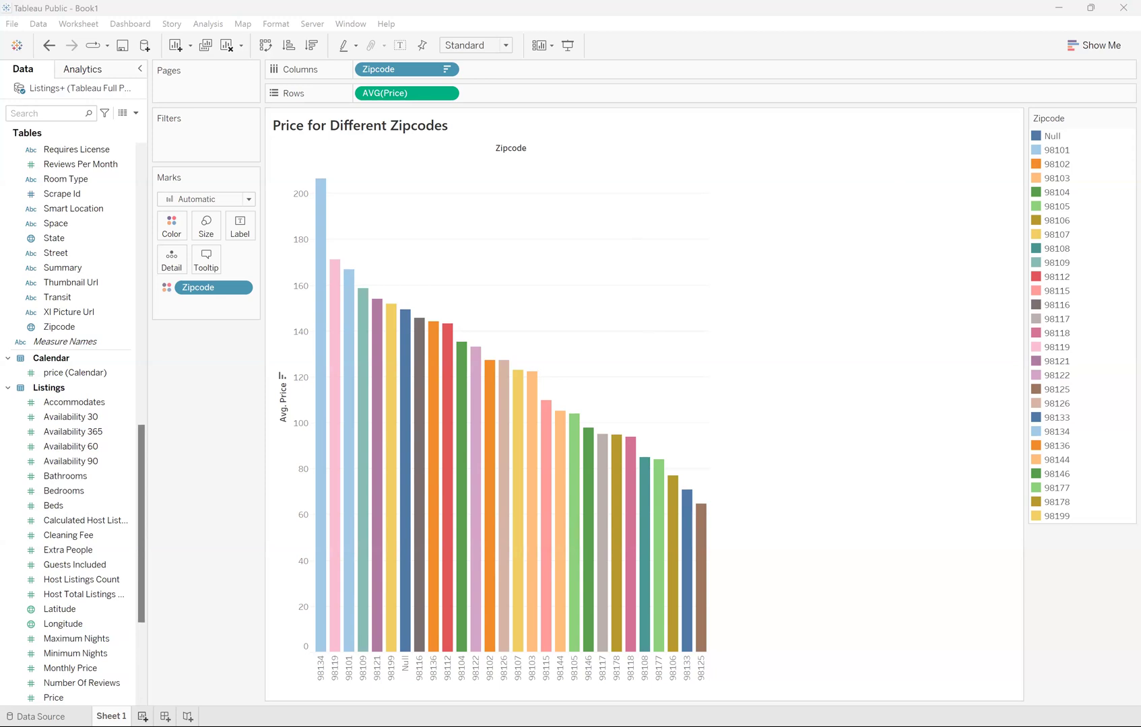
- Create a new worksheet and place the Zipcode dimension on Columns
left_click(142, 717)
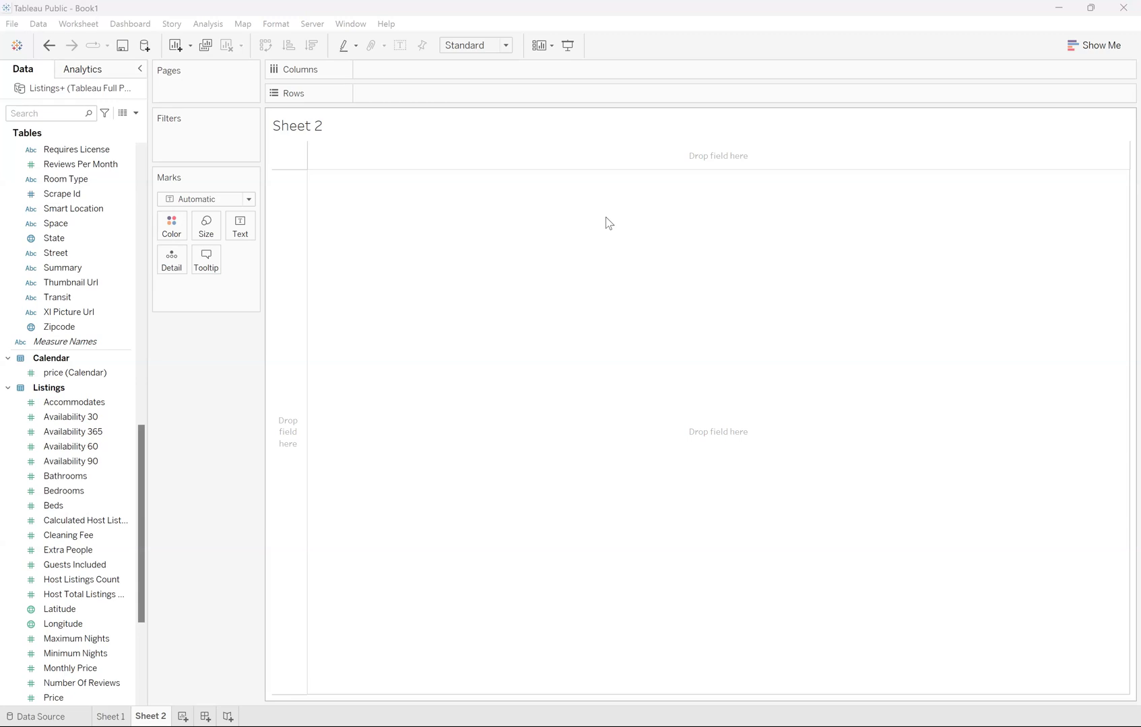
left_click(77, 328)
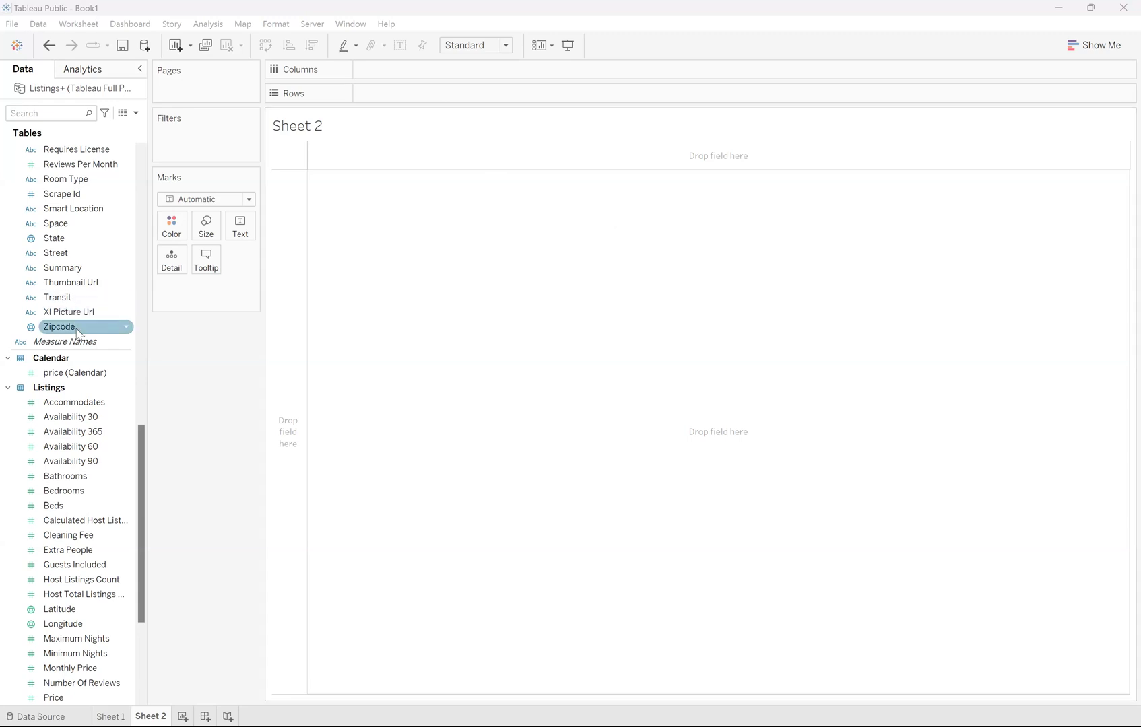
left_click_drag(79, 328, 404, 69)
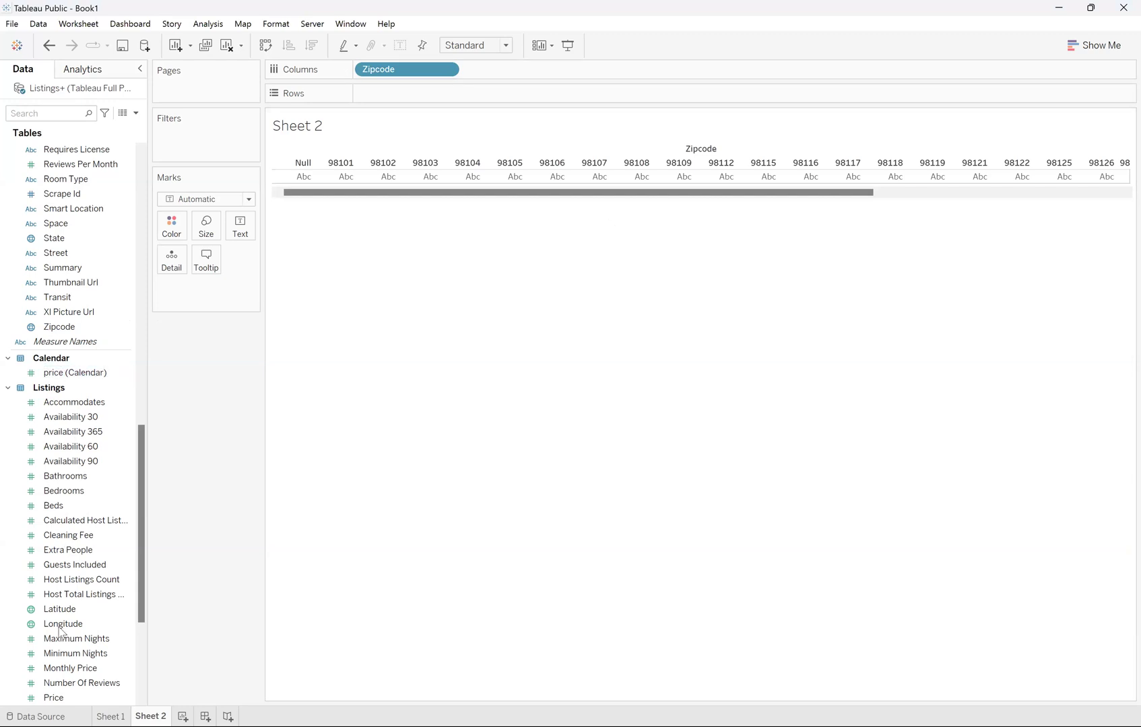
- Try Price from the Listings table on Rows against Zipcode, and take it off the sheet again
scroll(77, 585, "down", 3)
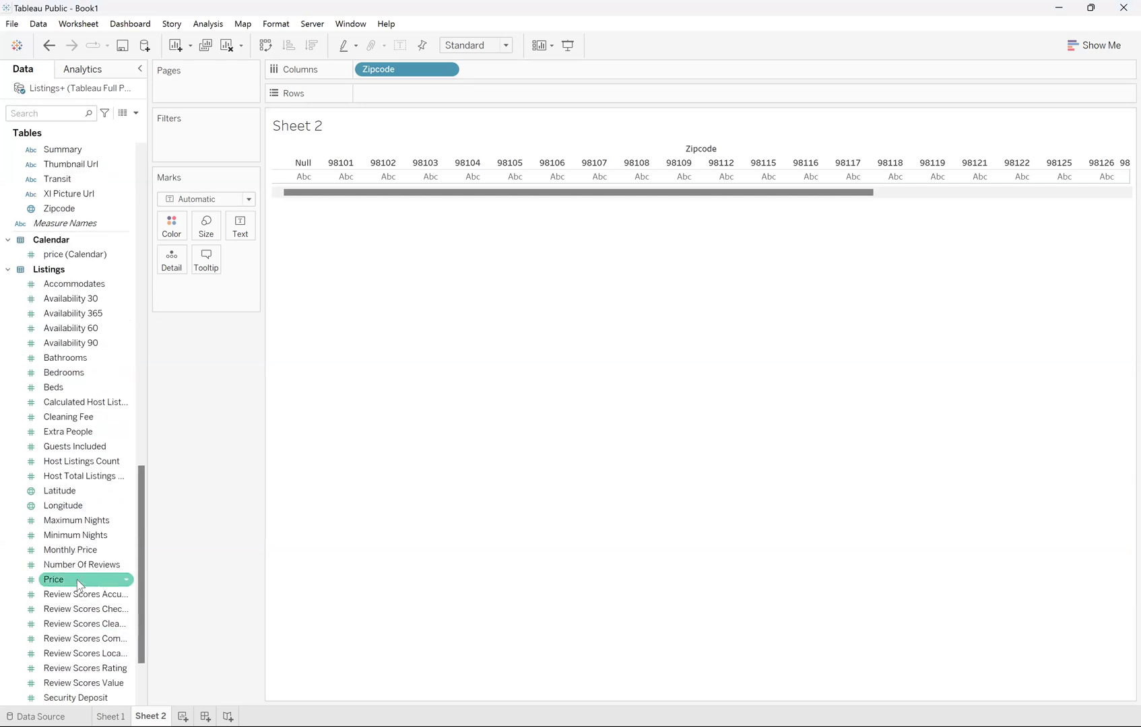
left_click_drag(79, 585, 272, 331)
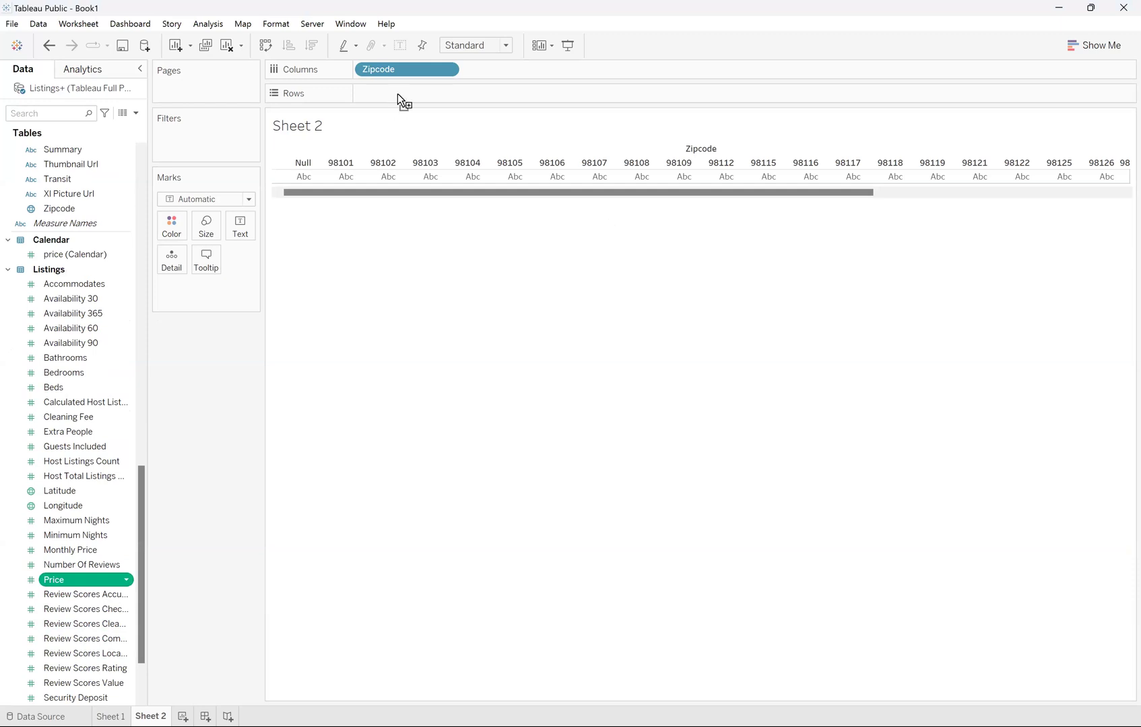
left_click_drag(397, 100, 399, 99)
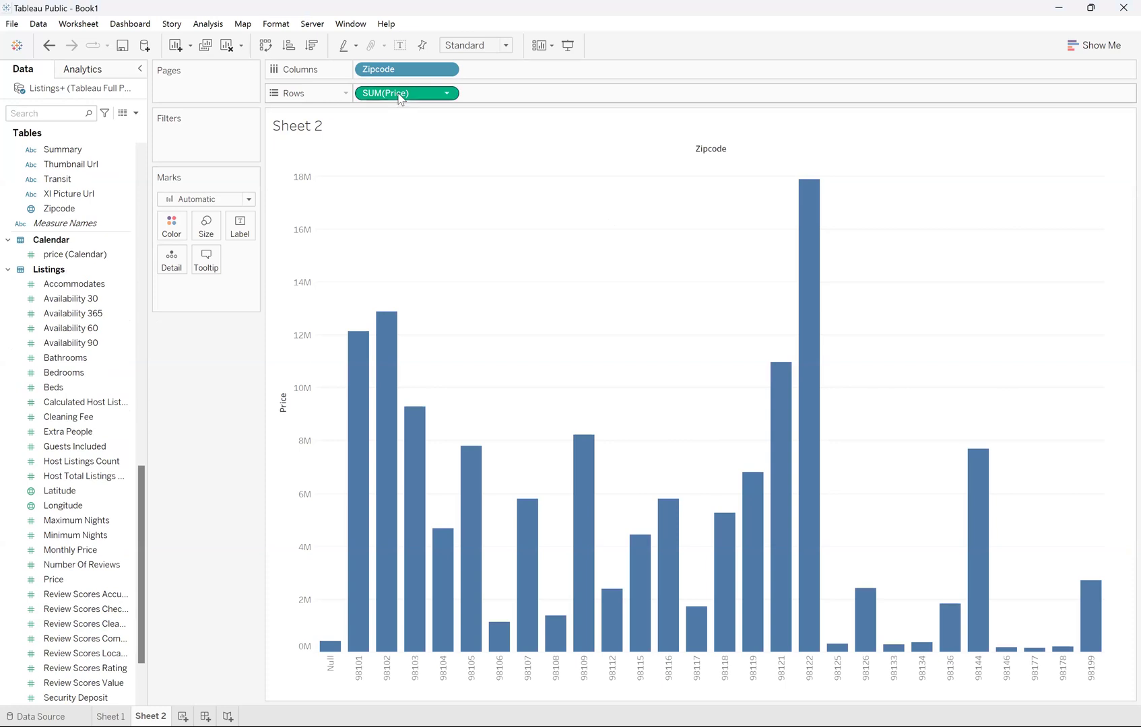
left_click_drag(401, 99, 167, 354)
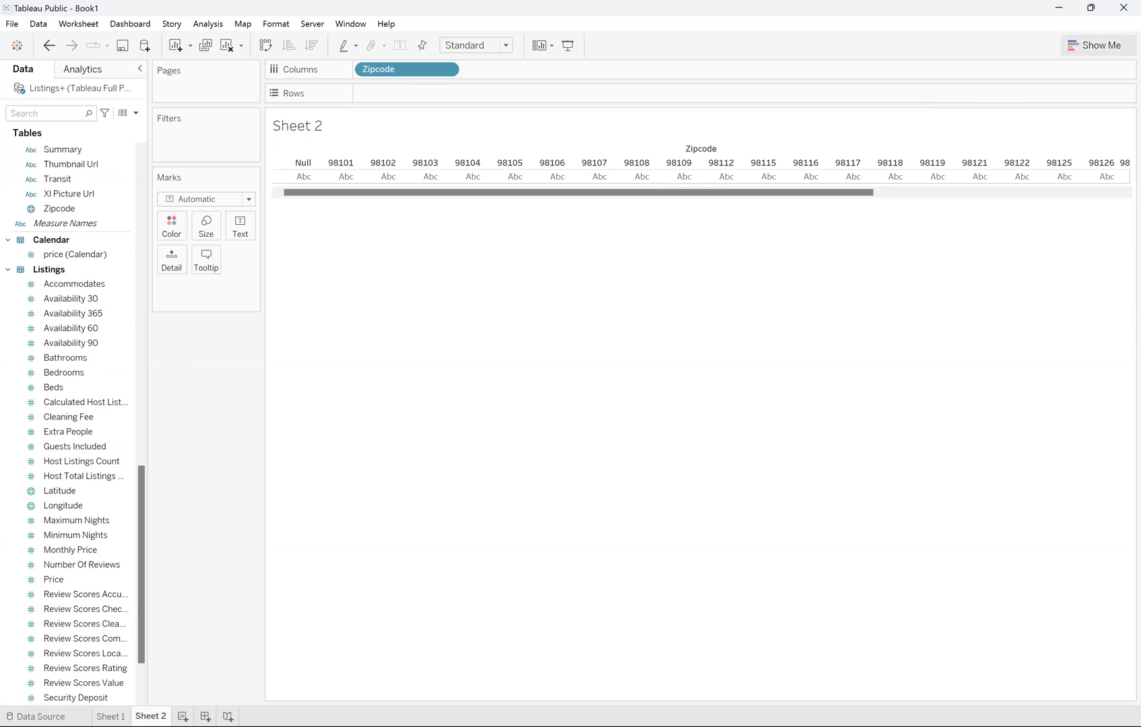
- Convert the Zipcode view into a symbol map using the suggested chart types
left_click(1096, 45)
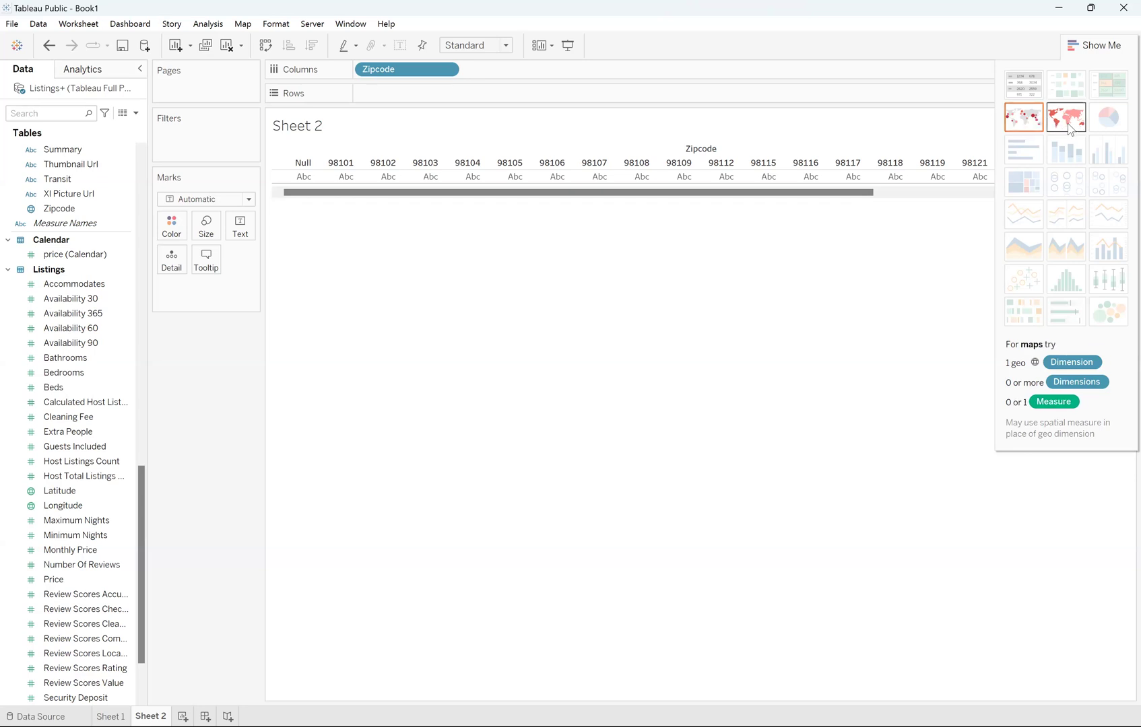
left_click(1024, 121)
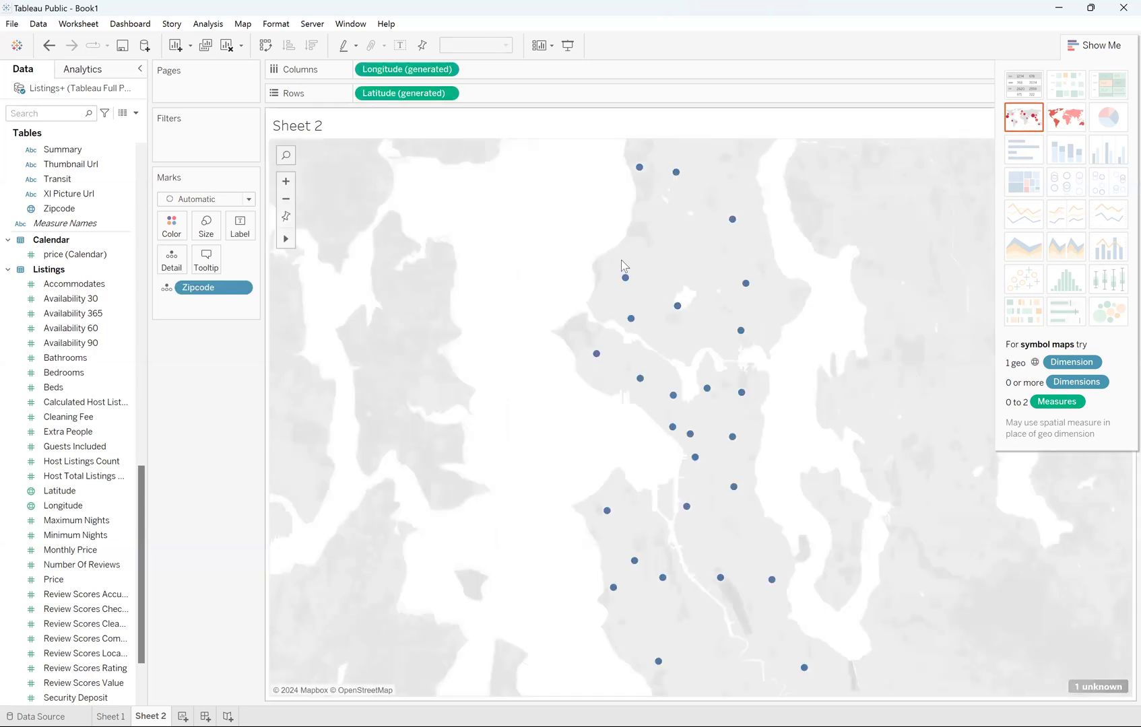
- Examine individual zipcode points on the symbol map and how they are distributed across the surrounding area
mouse_move(596, 355)
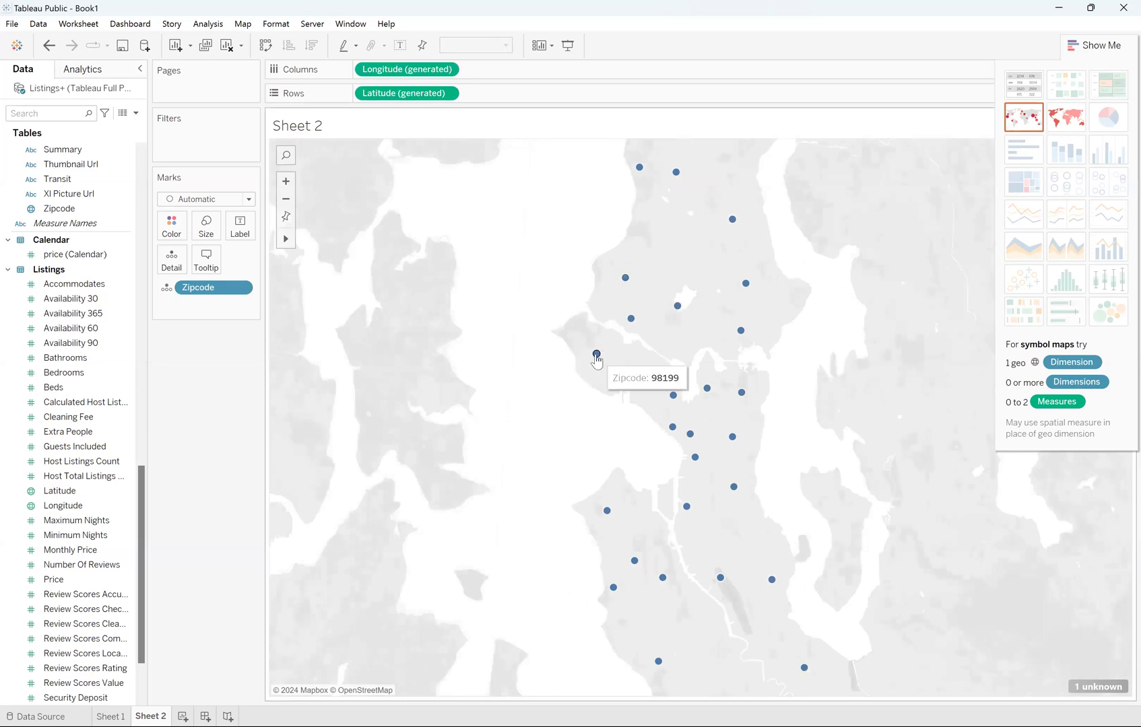
mouse_move(640, 380)
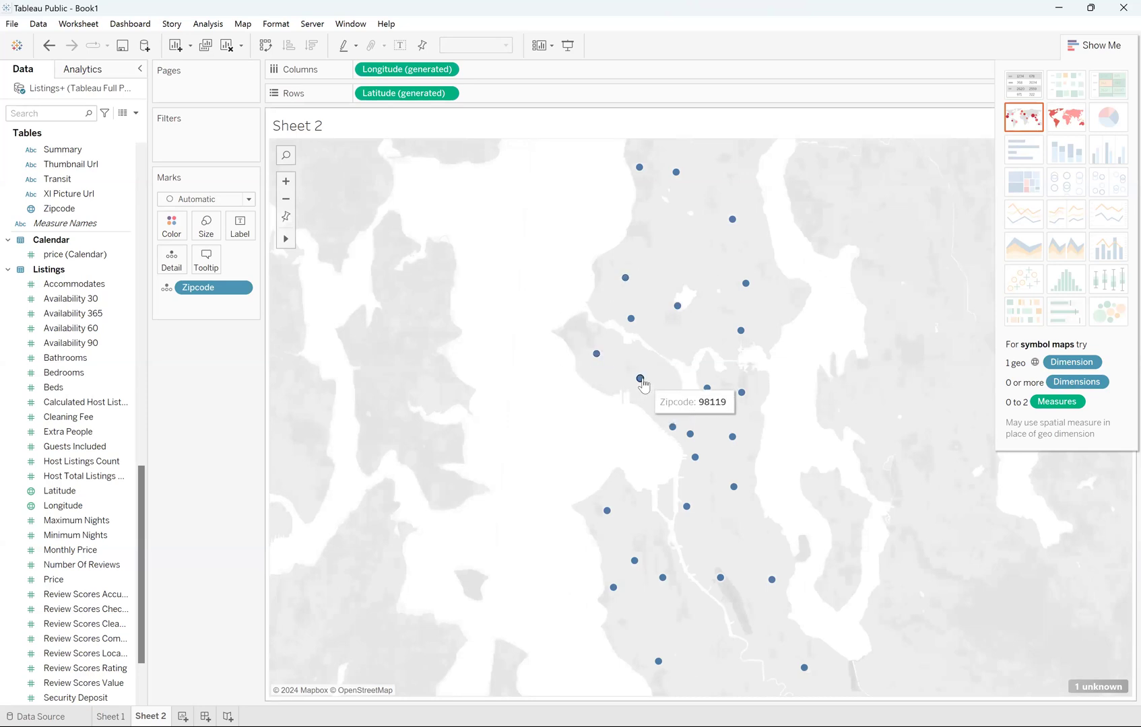
mouse_move(746, 286)
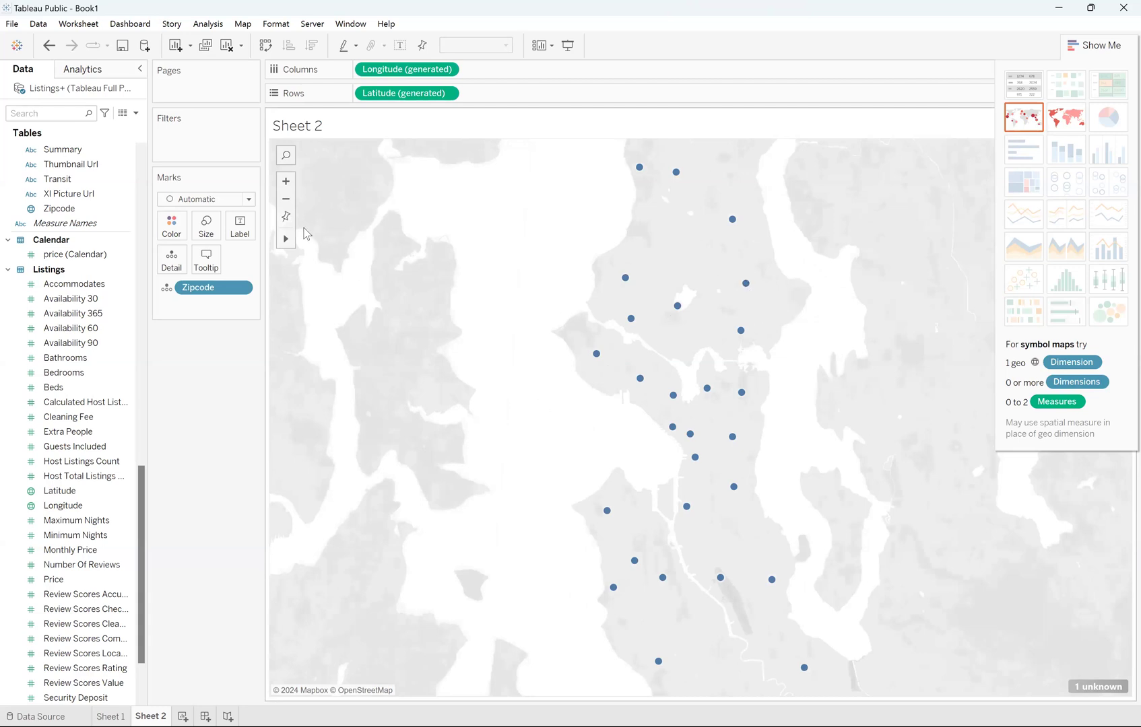
left_click(285, 216)
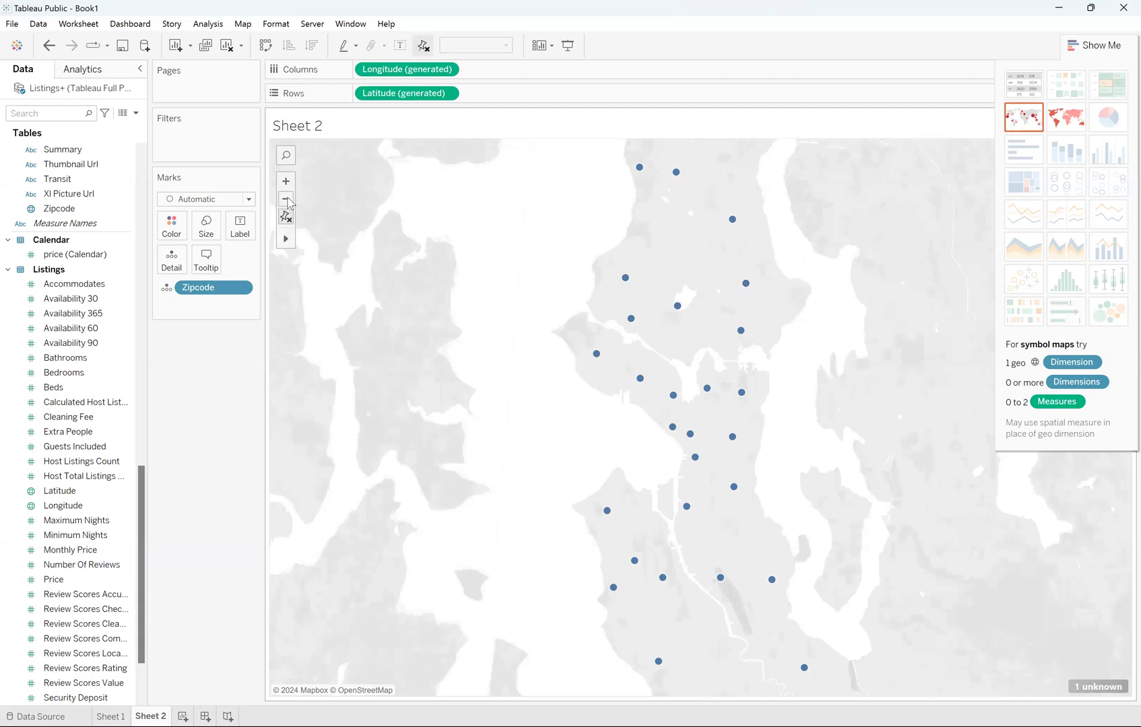
left_click(286, 199)
left_click(285, 199)
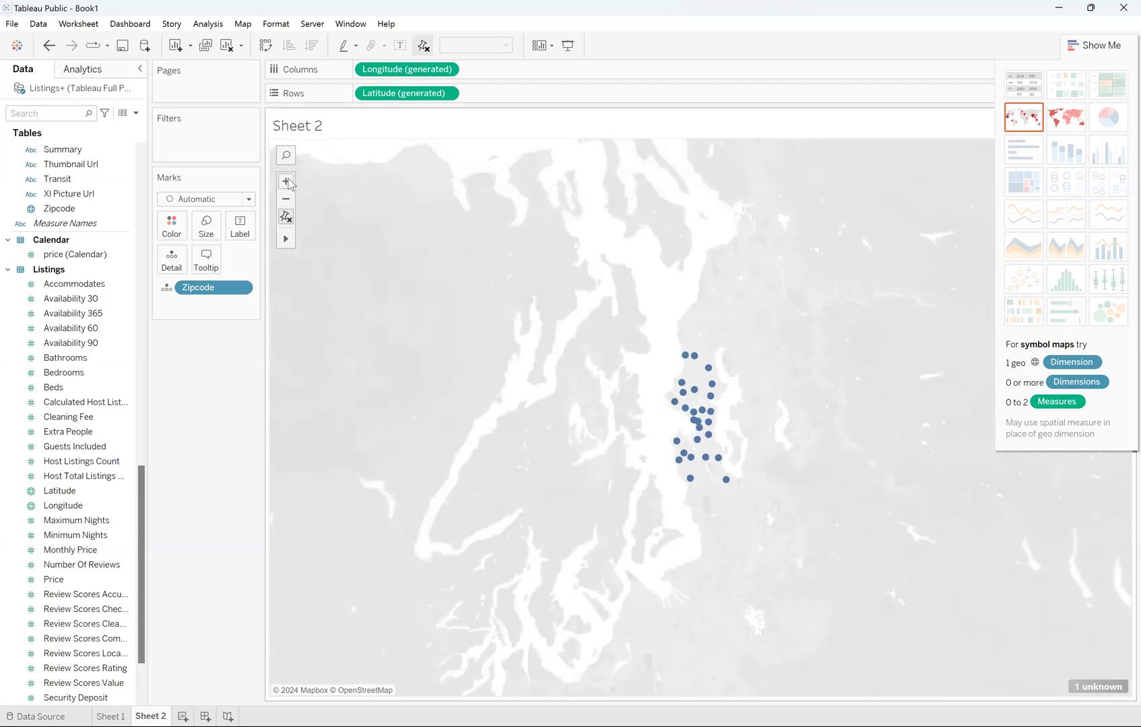
left_click(286, 182)
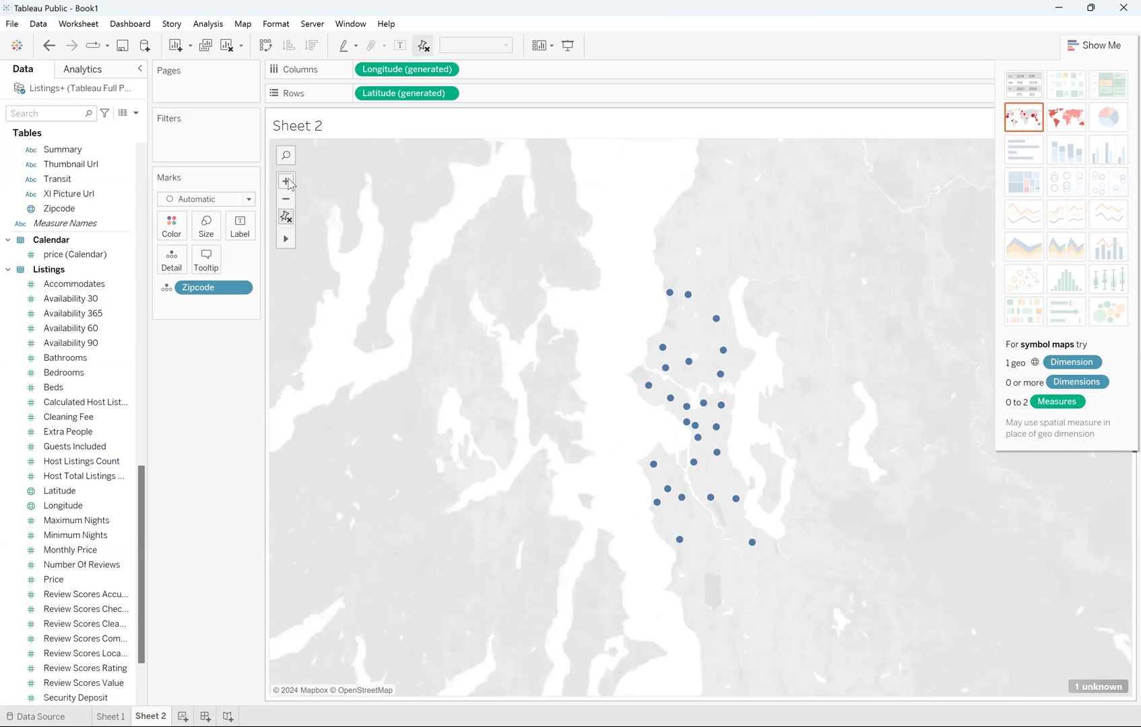
left_click(286, 182)
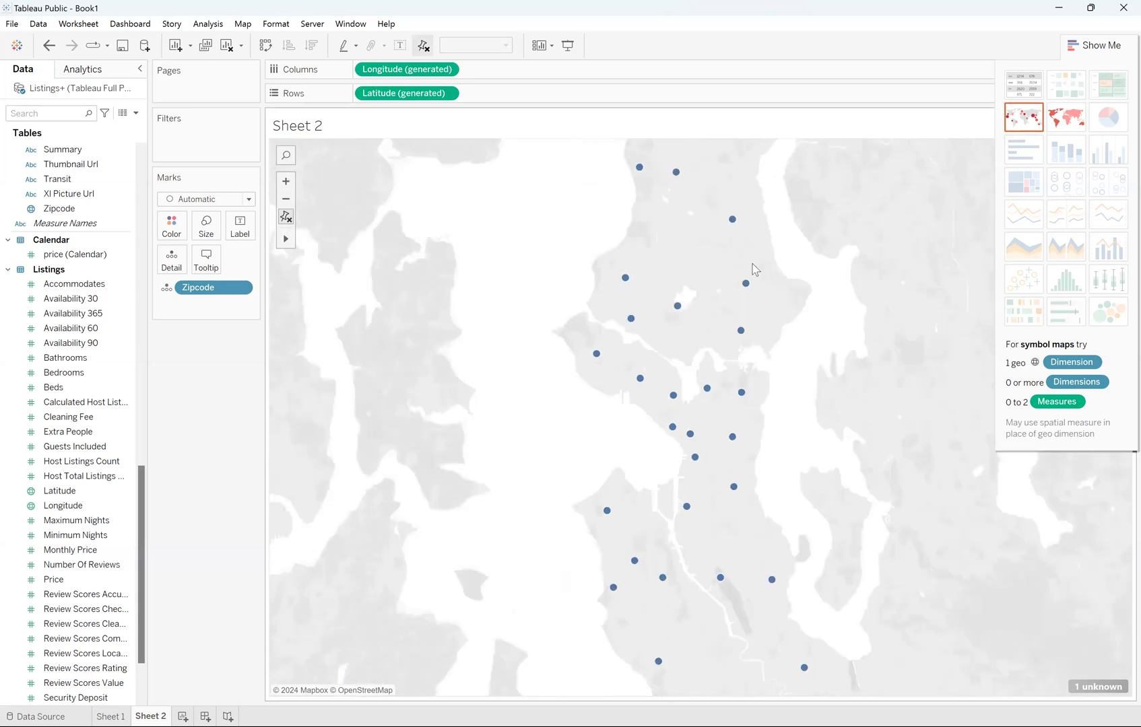
mouse_move(677, 311)
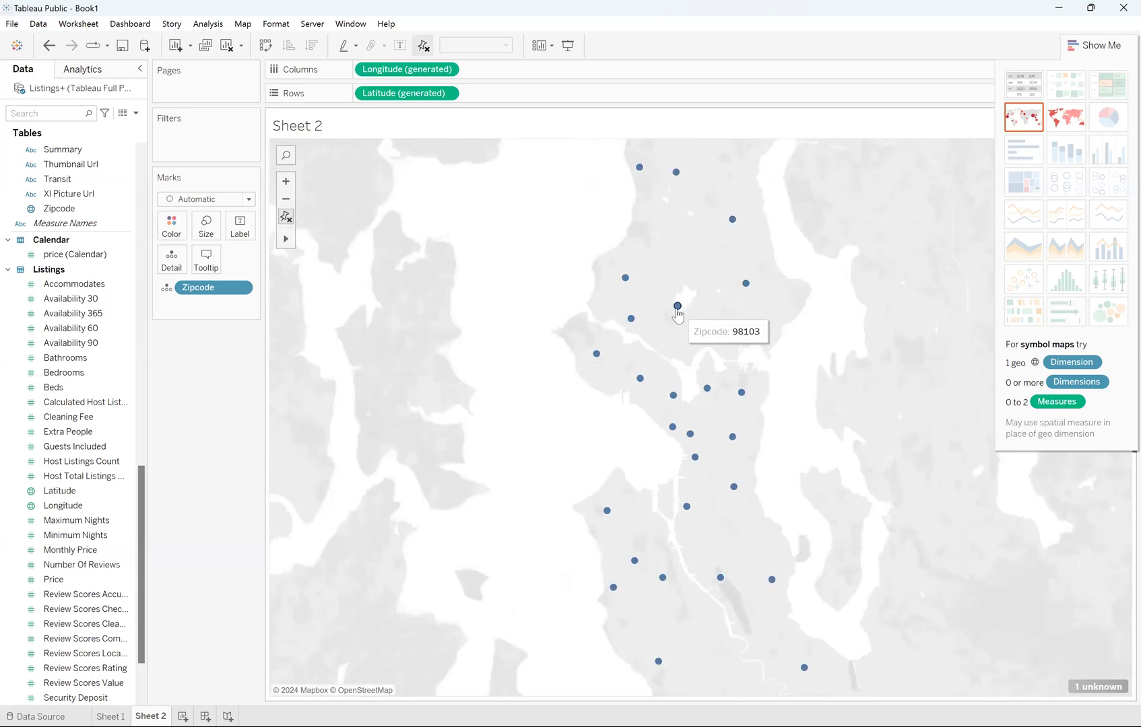
mouse_move(729, 220)
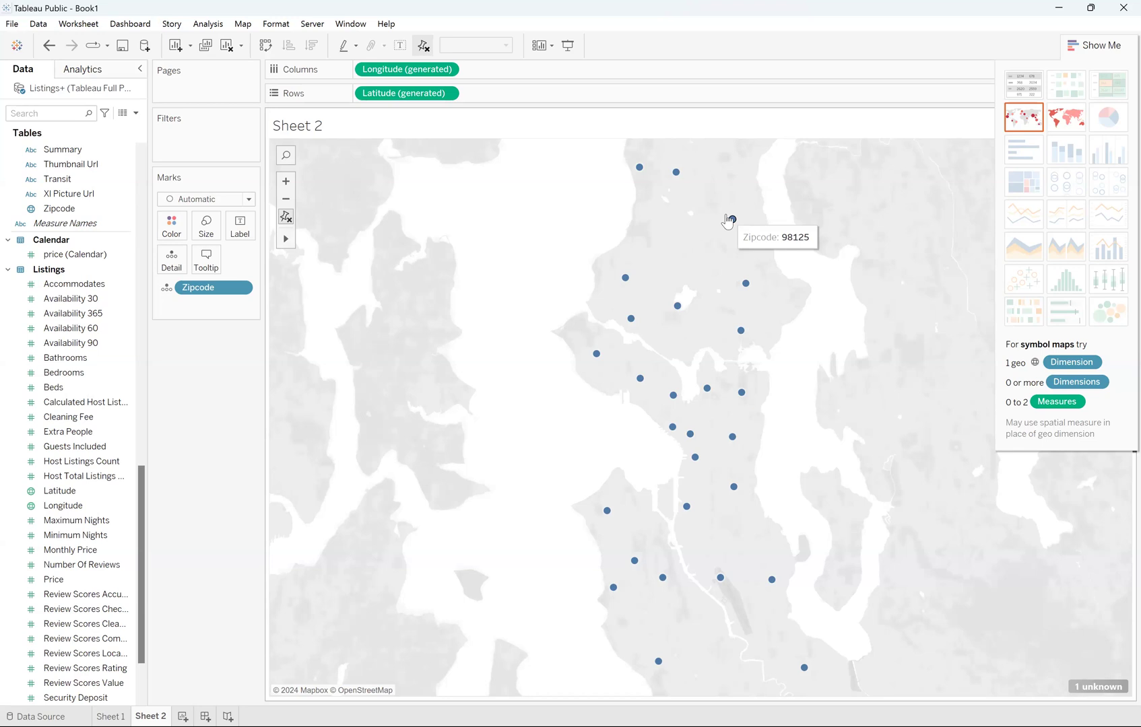
- Try the filled map for the zipcodes, and return to the symbol map
left_click(1054, 127)
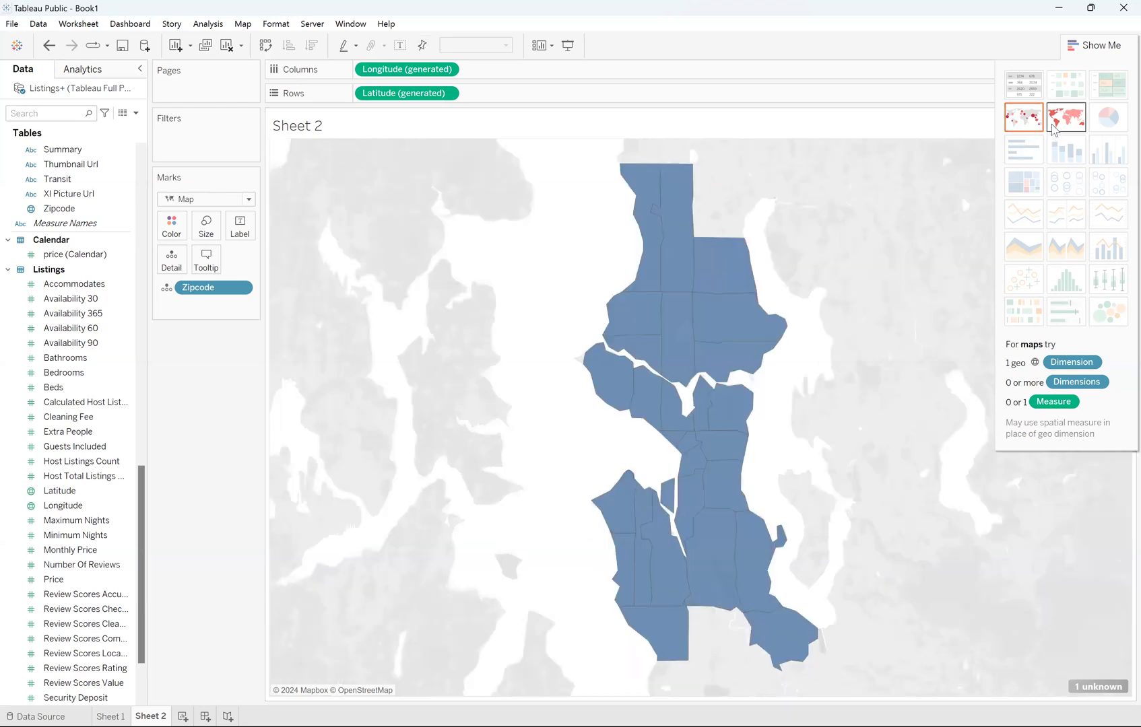
left_click(1017, 121)
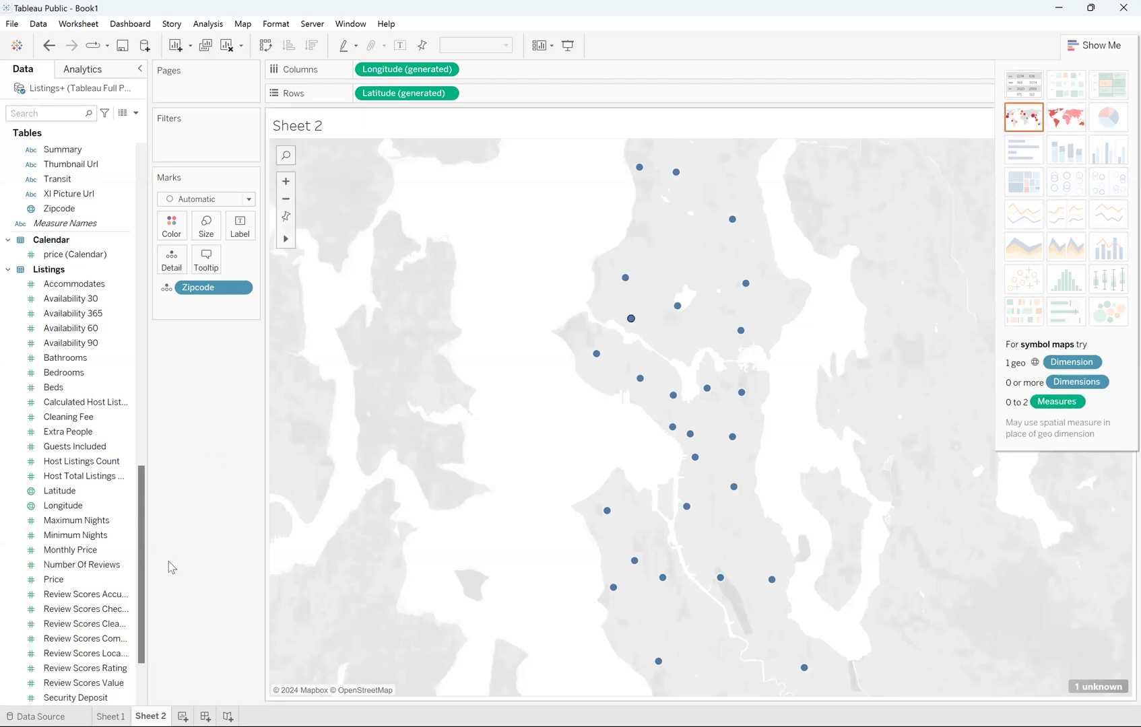
- Size the zipcode circles on the map by Price from the Listings table and inspect the circles' values
left_click_drag(58, 579, 206, 230)
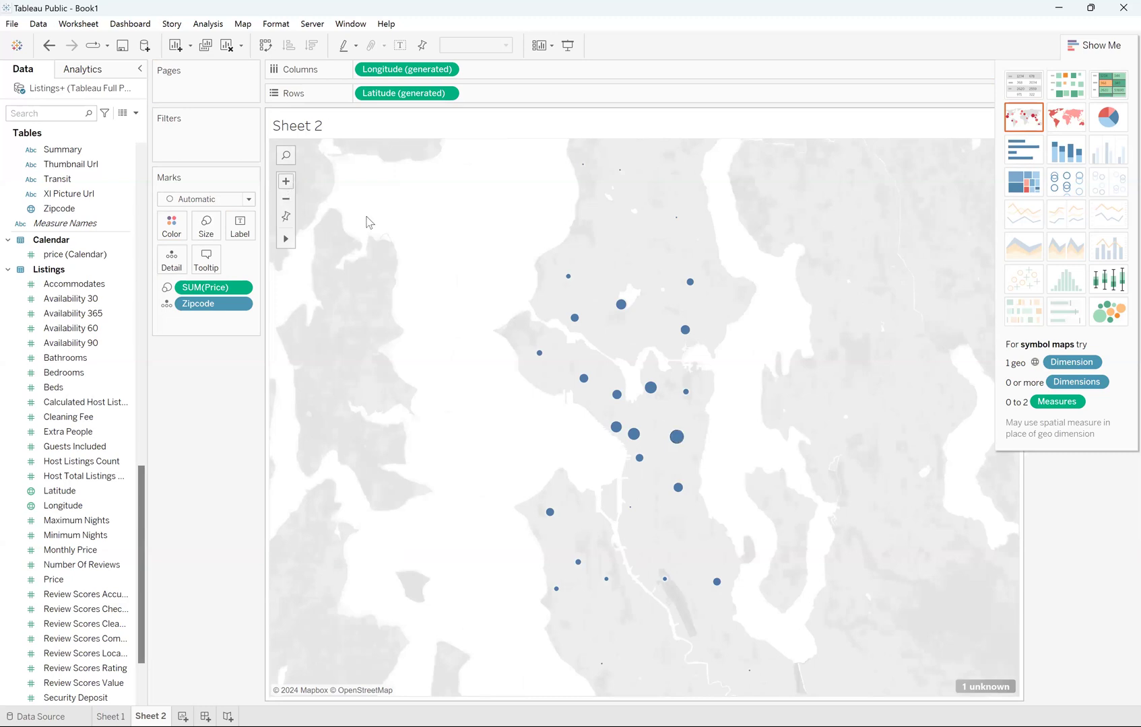
double_click(639, 412)
mouse_move(702, 452)
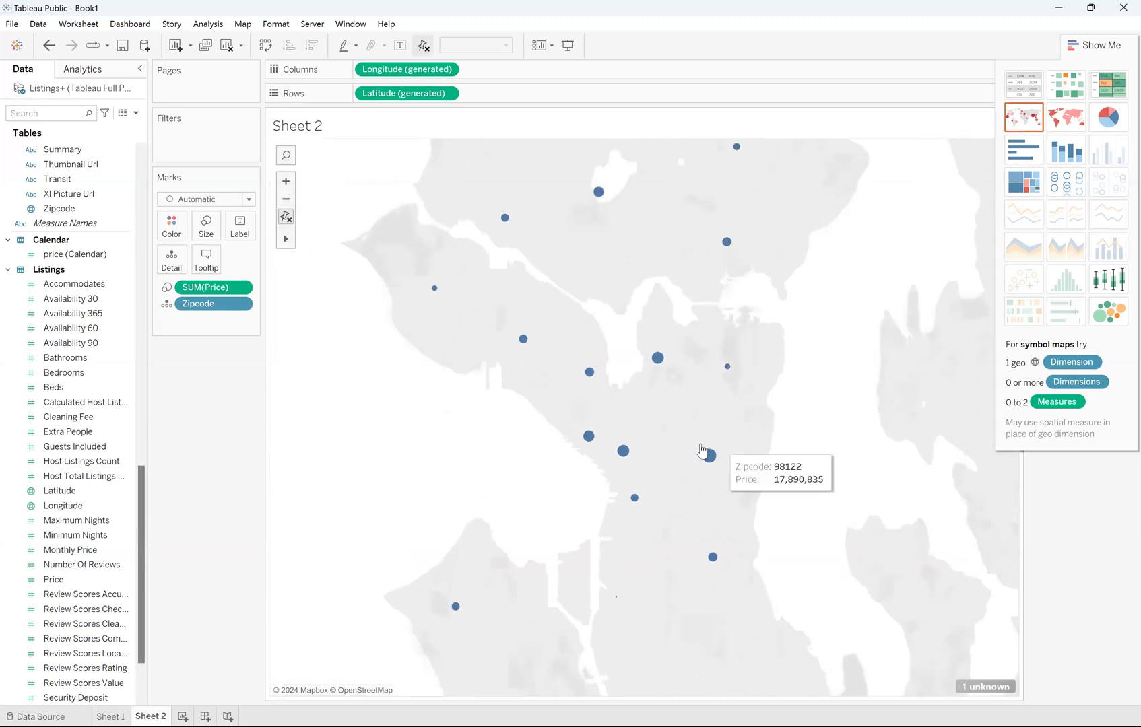
scroll(704, 453, "up", 1)
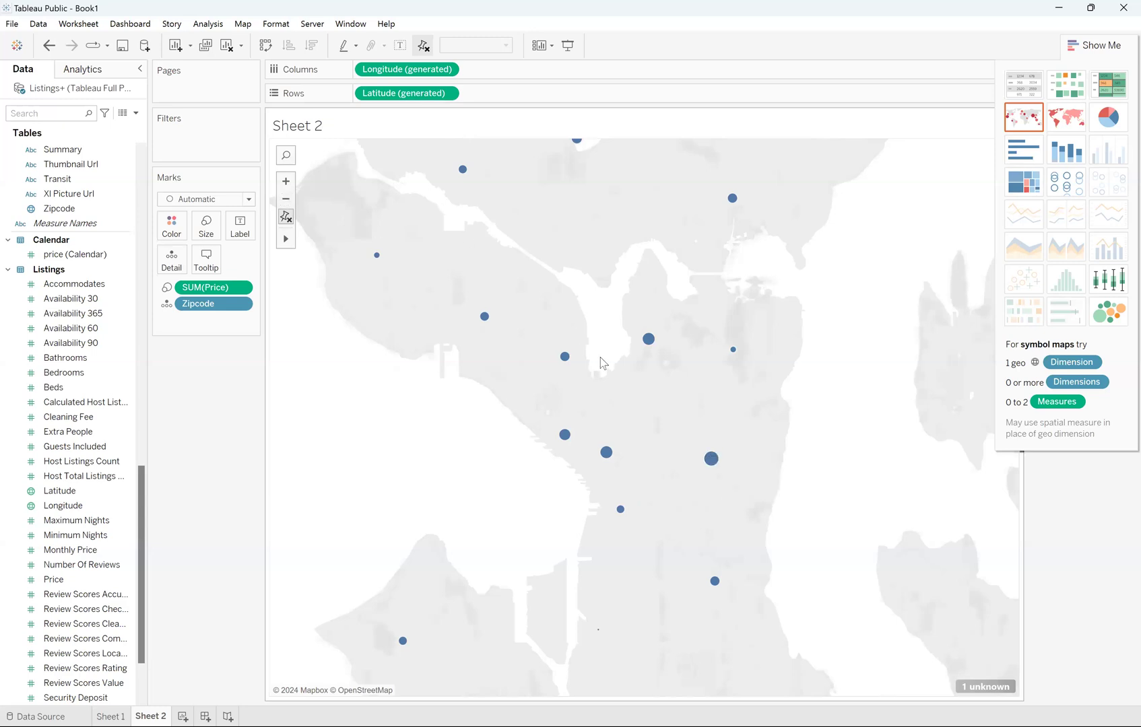
scroll(677, 440, "down", 2)
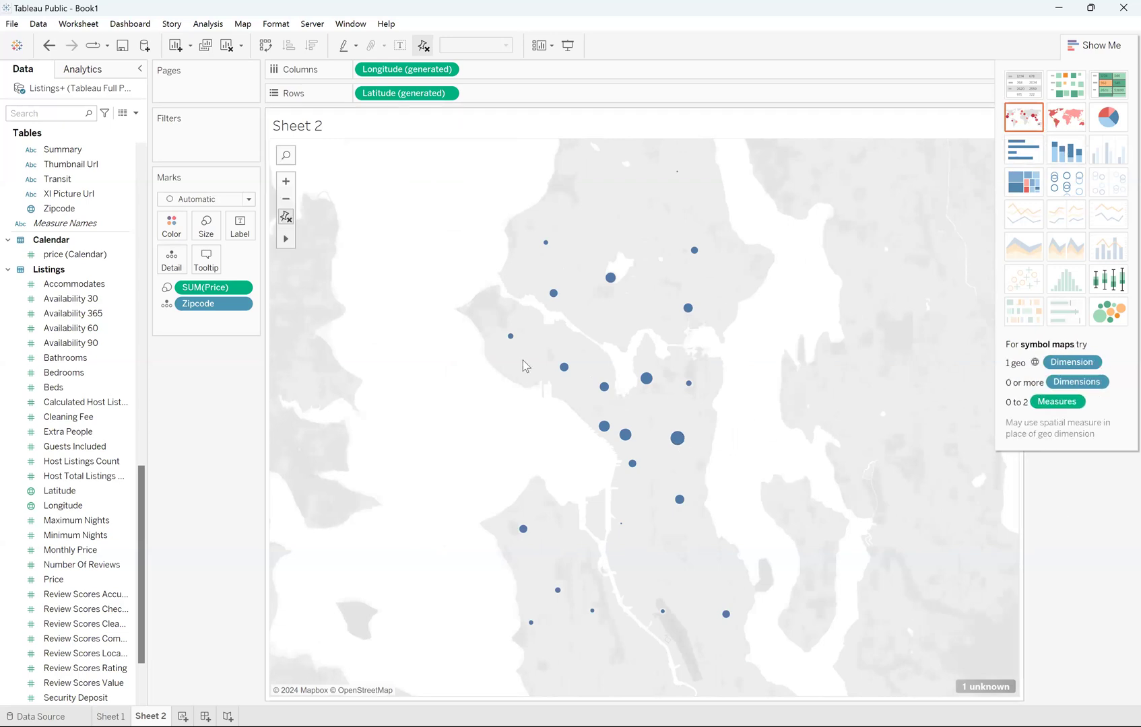
mouse_move(652, 397)
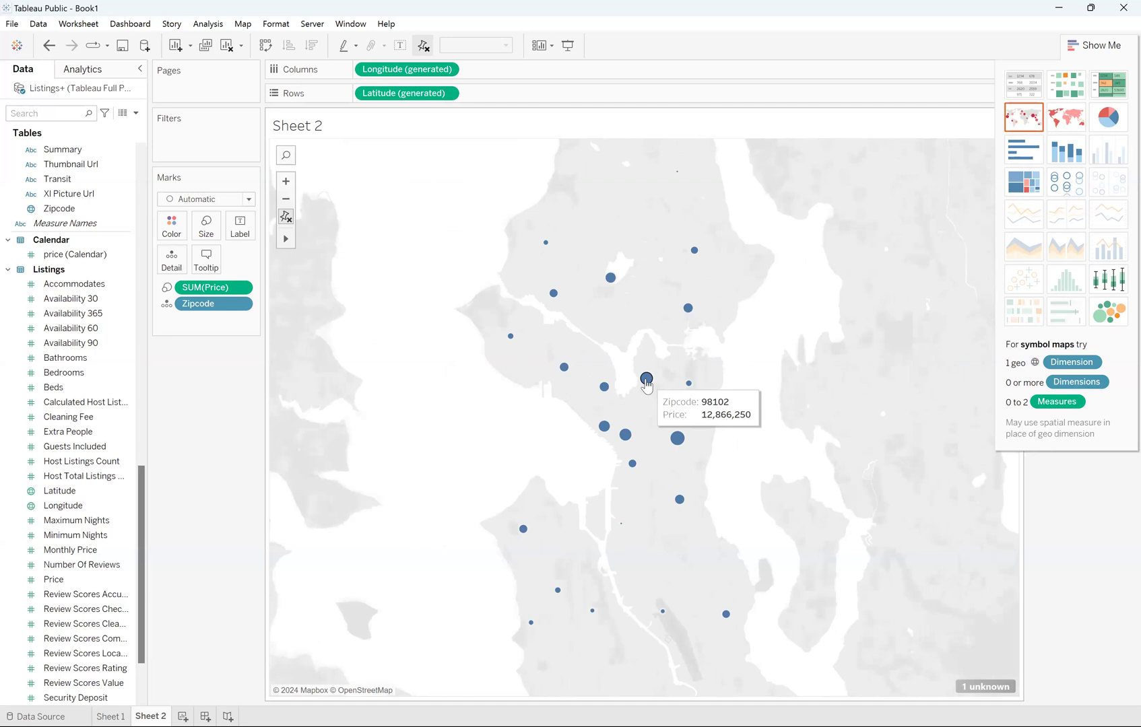
mouse_move(546, 245)
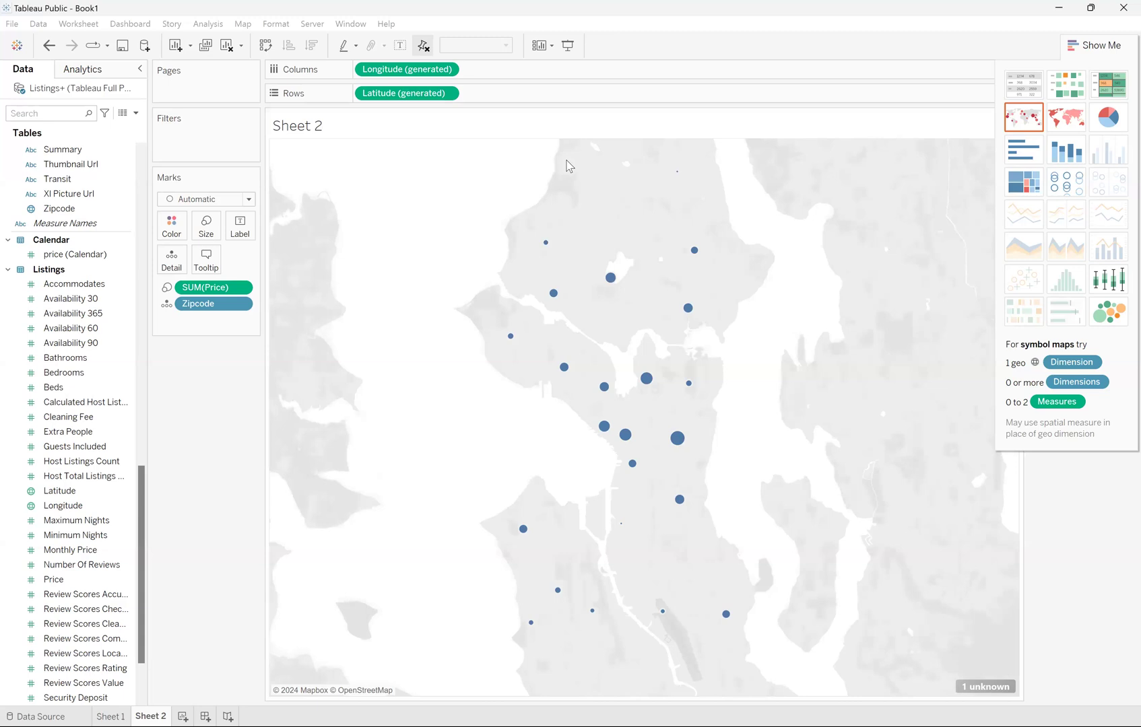
- Hide the chart suggestions and change the aggregation of the Price measure that sizes the map circles to Average
left_click(1094, 45)
left_click(1094, 45)
left_click(1095, 45)
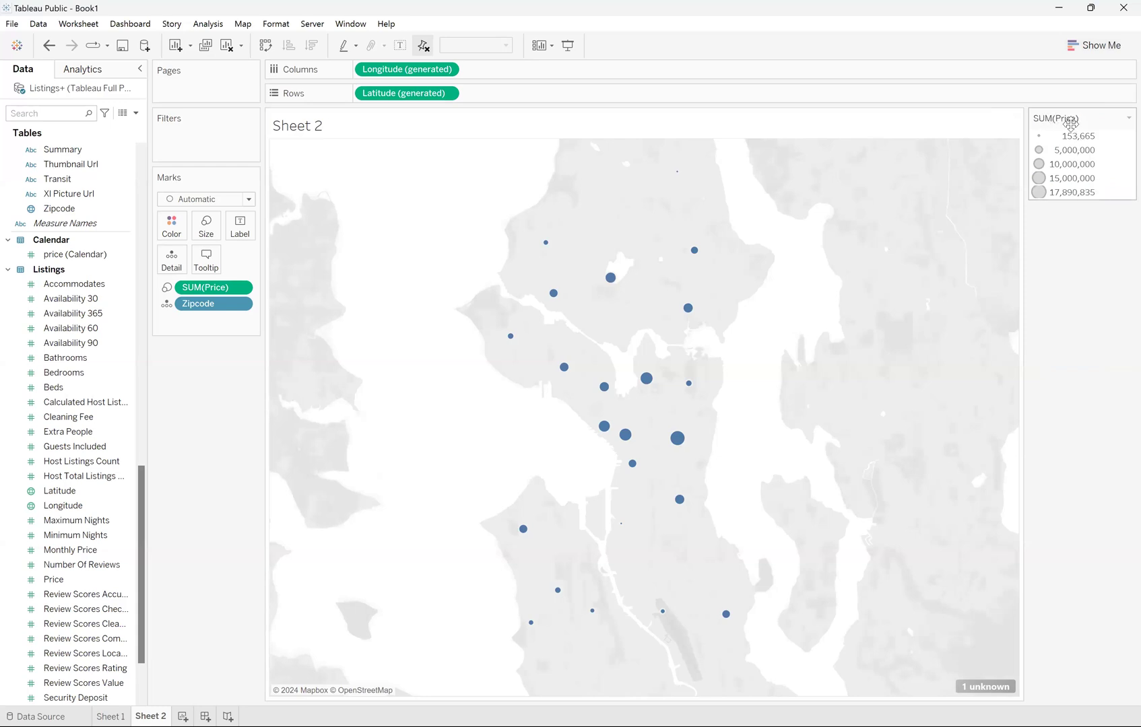
right_click(241, 286)
mouse_move(276, 423)
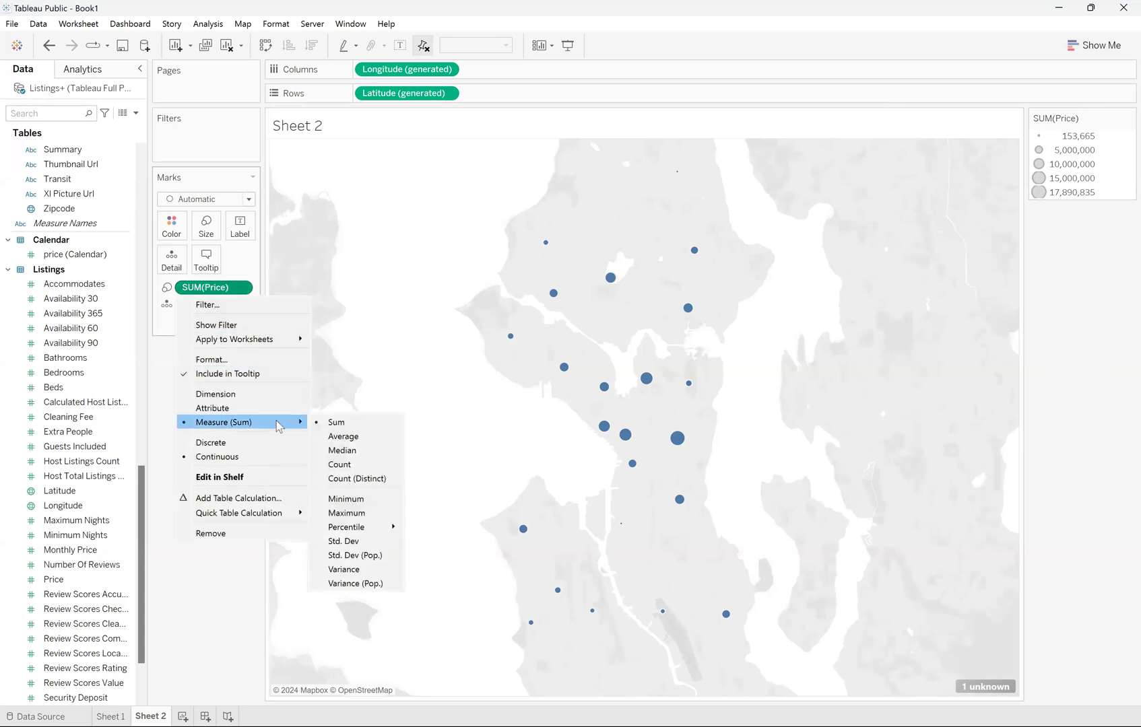
left_click(345, 436)
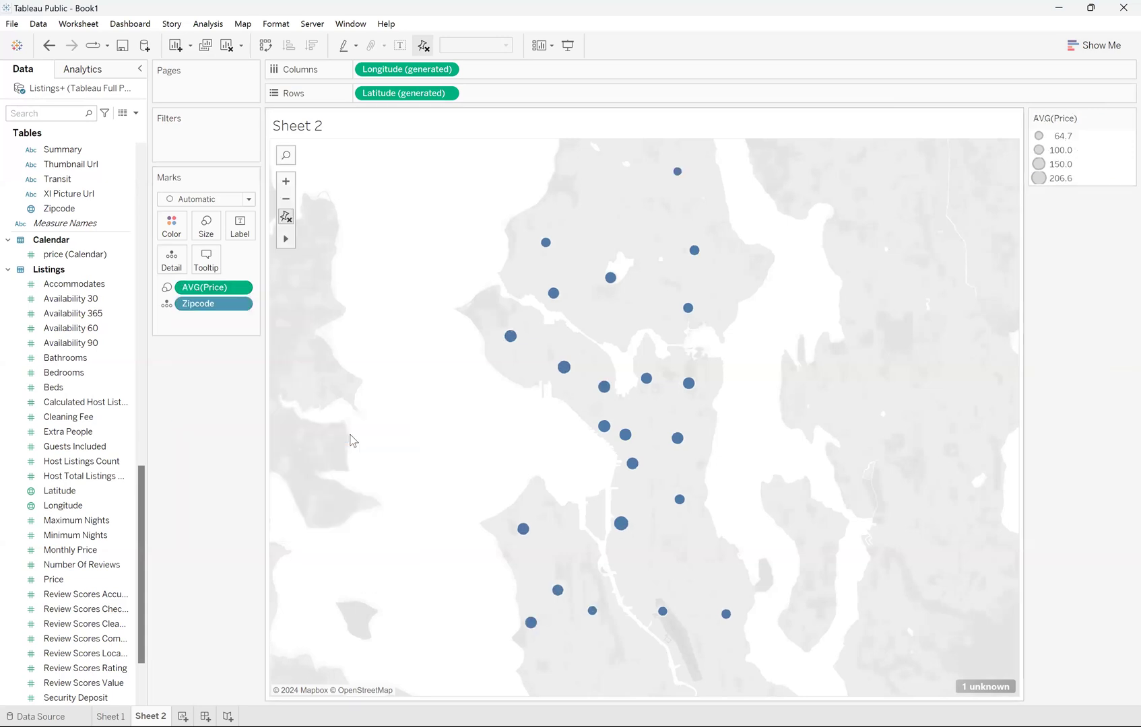
mouse_move(613, 283)
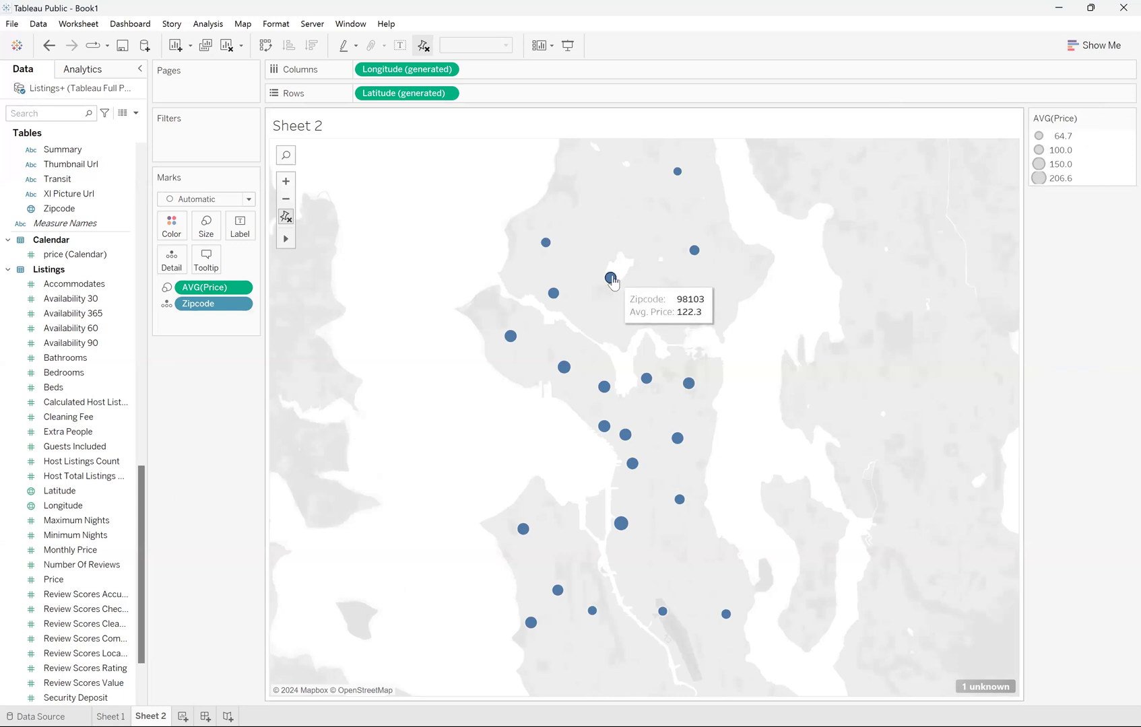
- Convert the symbol map to a filled map that colors each zipcode area by average price, and hide the chart suggestions
mouse_move(515, 340)
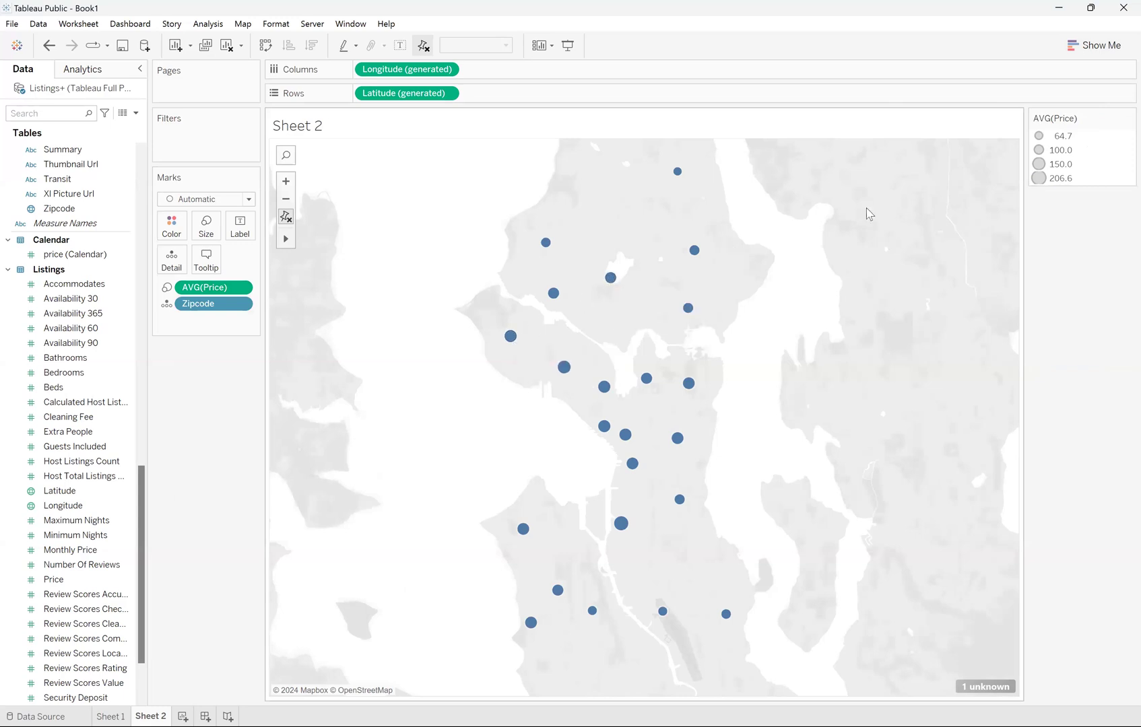
key("ctrl+1")
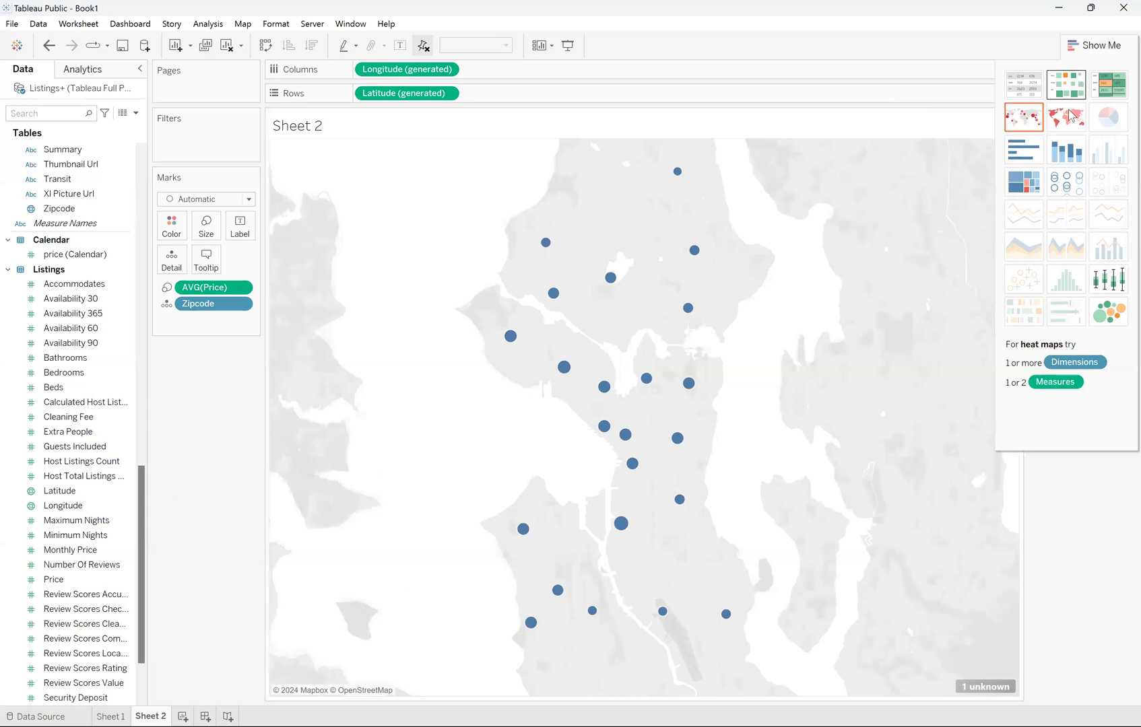
left_click(1071, 115)
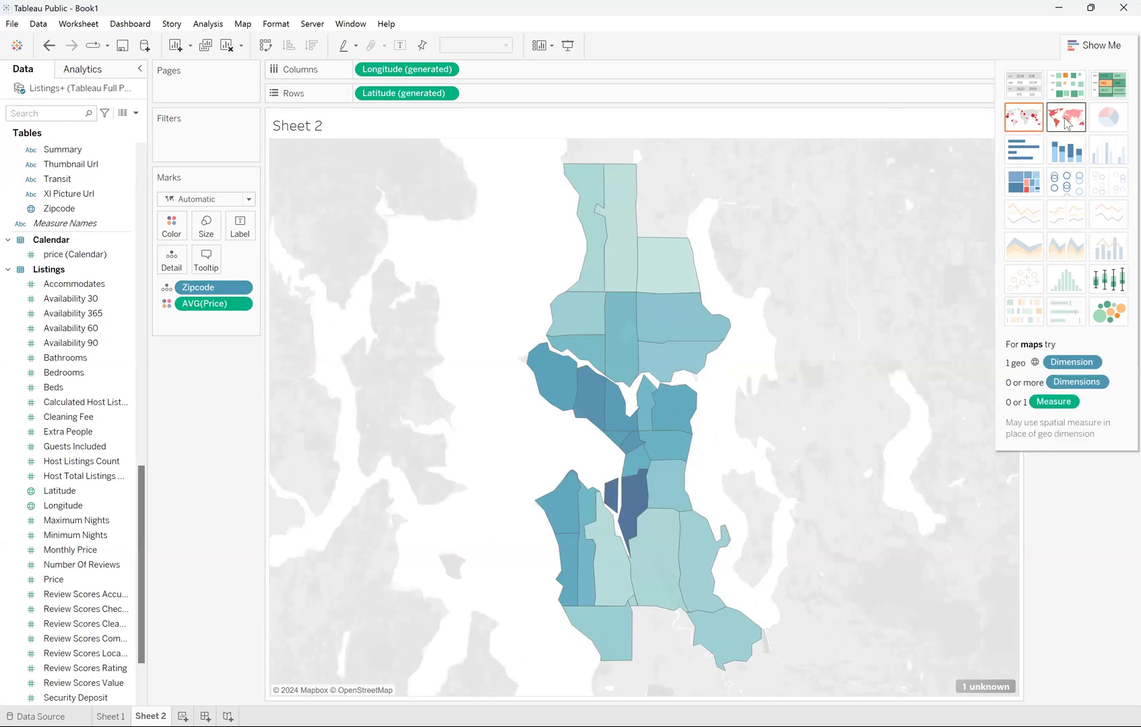
mouse_move(607, 232)
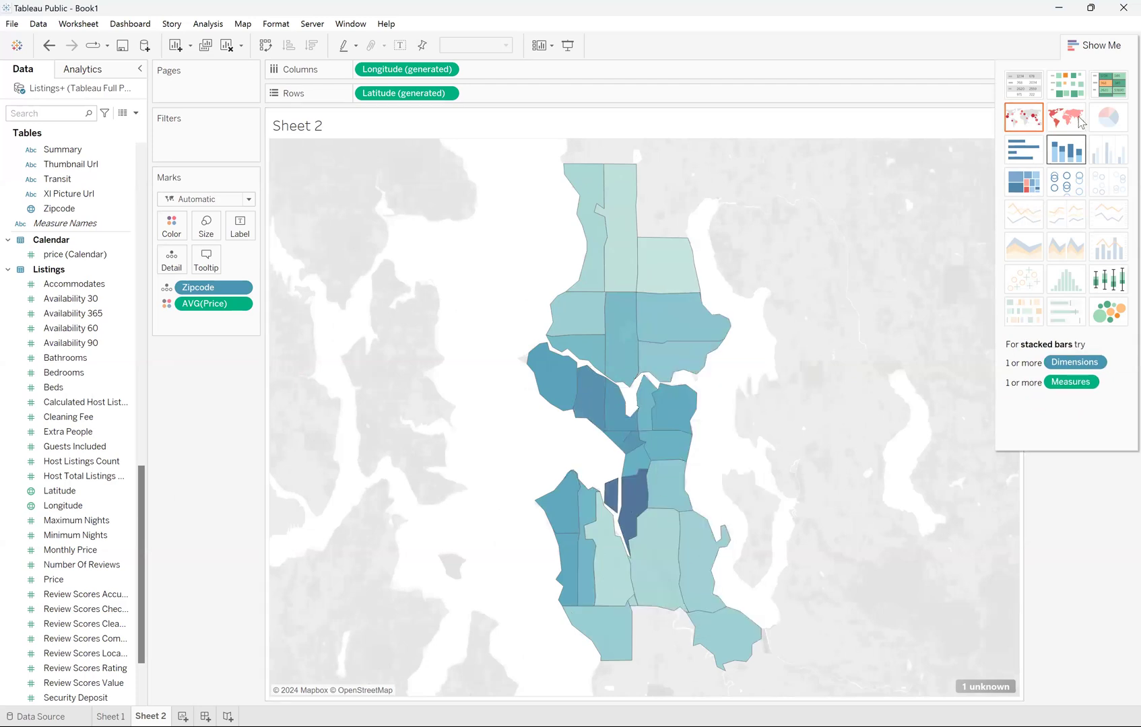
key("ctrl+1")
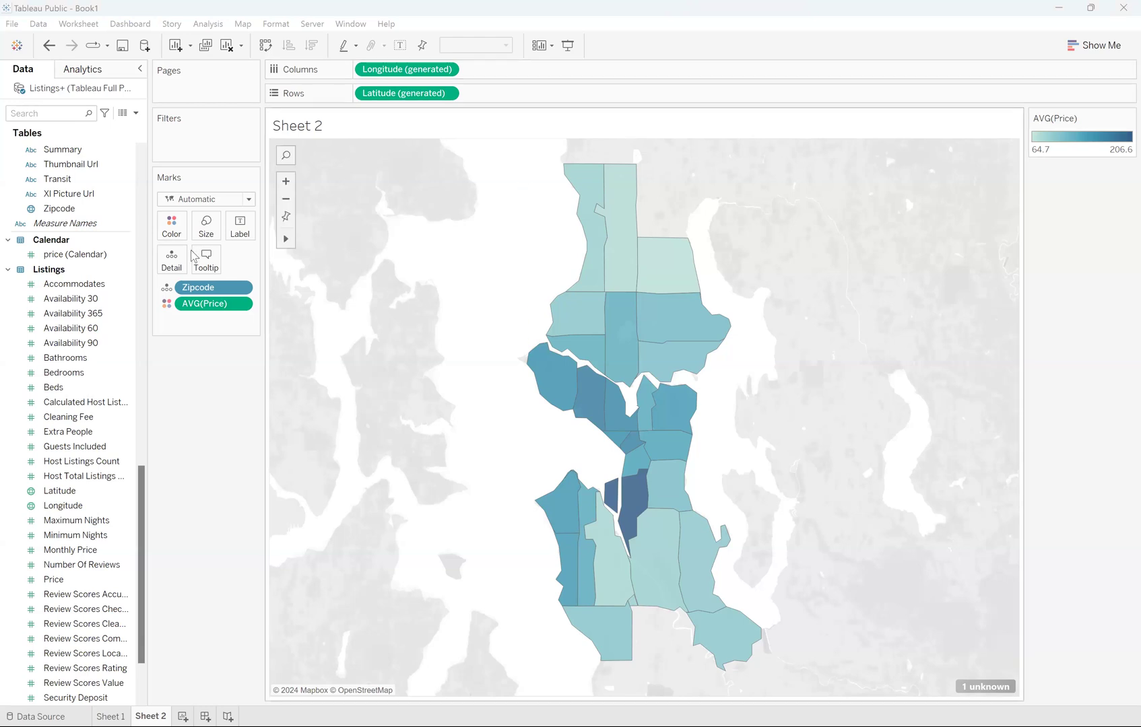
- Label each area on the filled map with its Zipcode and inspect the average price of individual zipcodes
left_click_drag(70, 210, 243, 240)
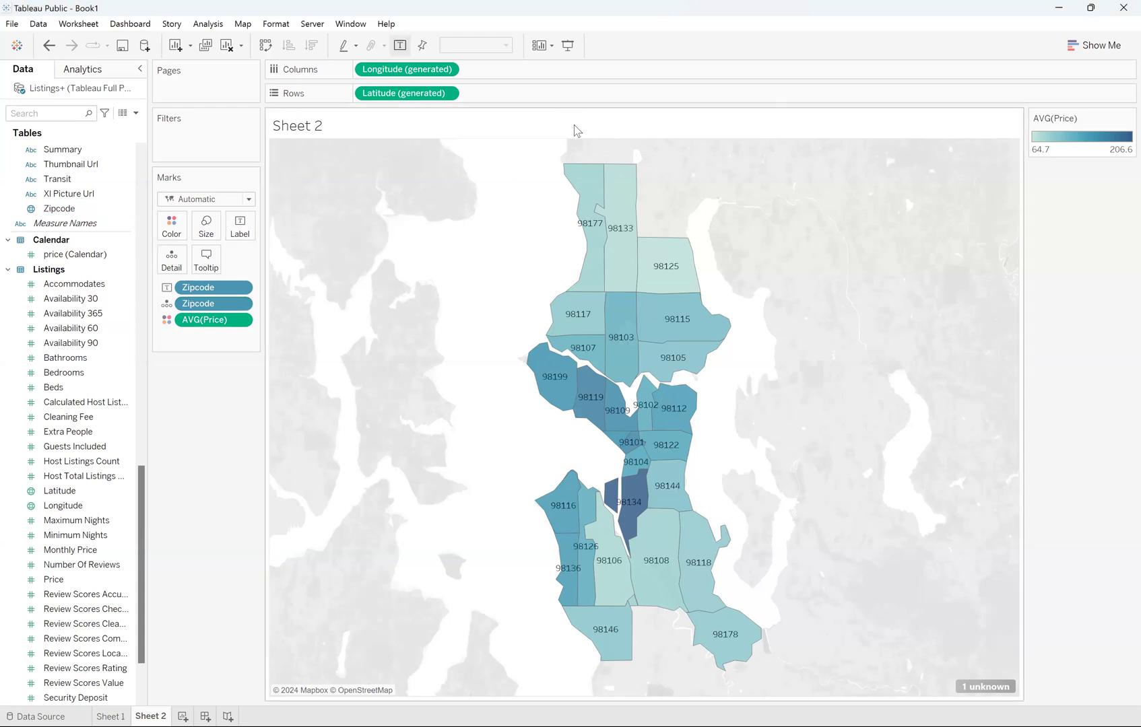
left_click(113, 256)
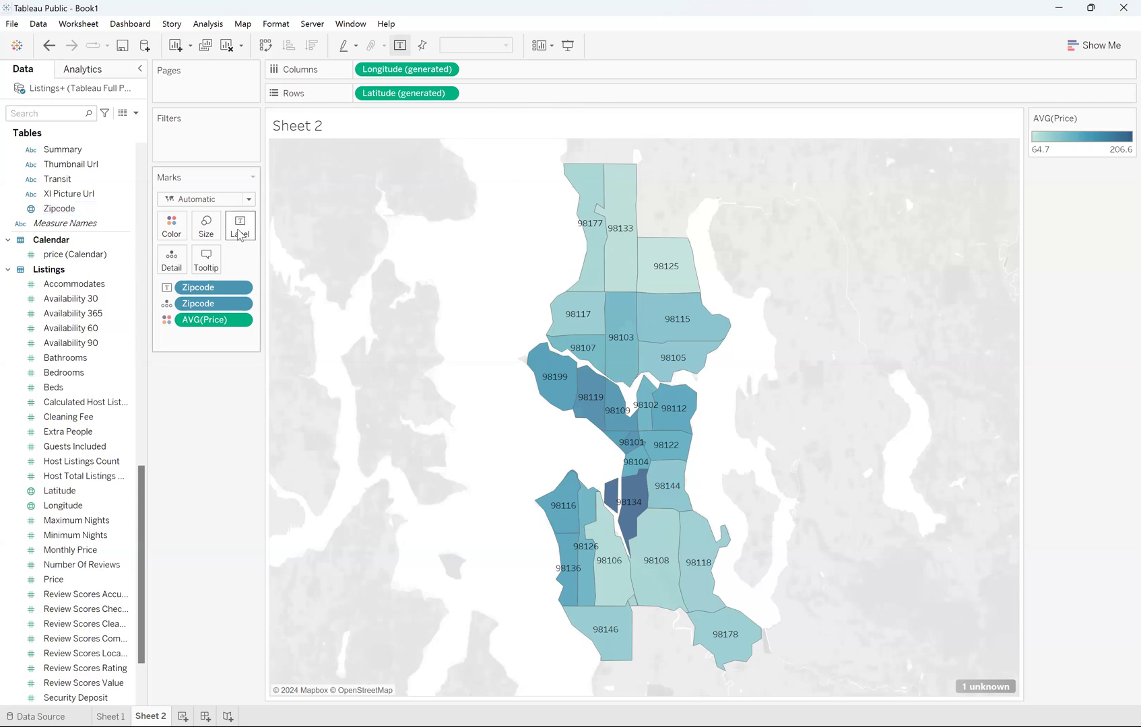
mouse_move(627, 241)
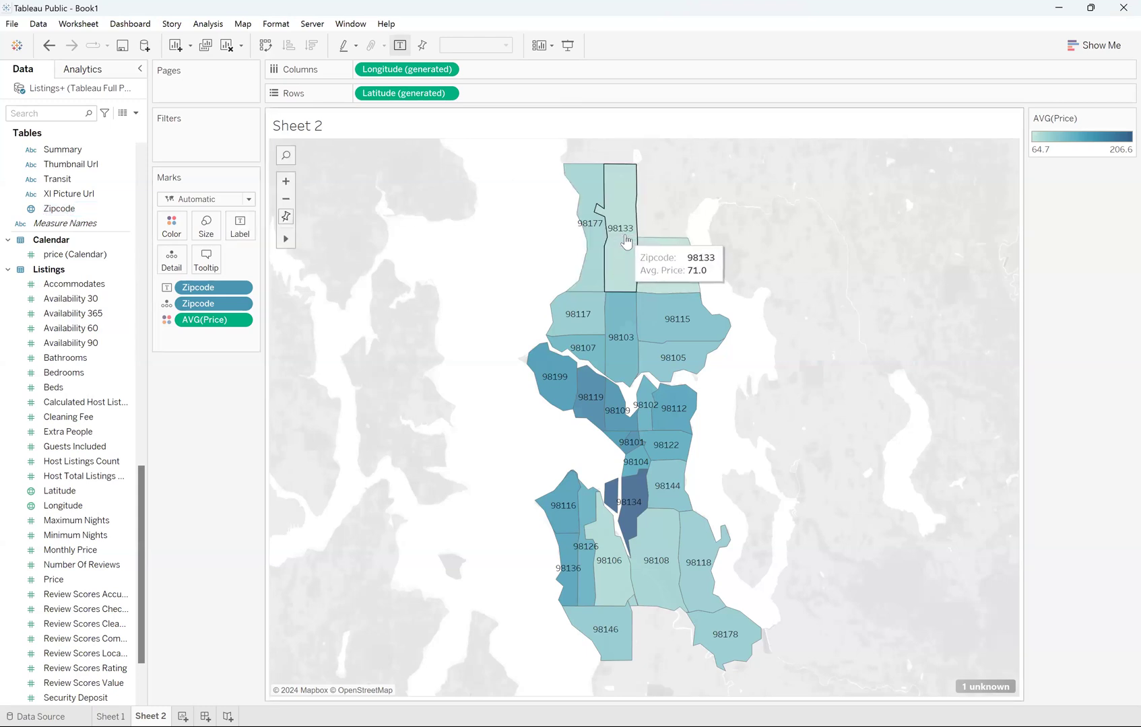
mouse_move(664, 273)
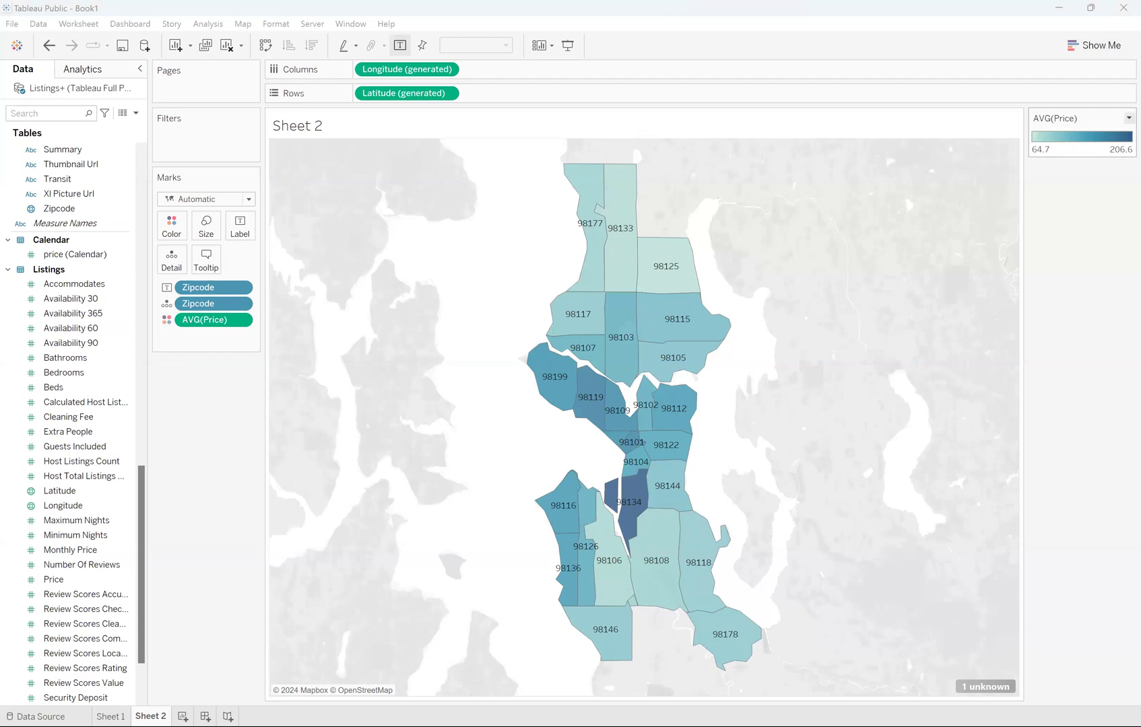
- Apply the Gold-Purple Diverging palette to the average price colors of the map
left_click(1129, 117)
left_click(1068, 133)
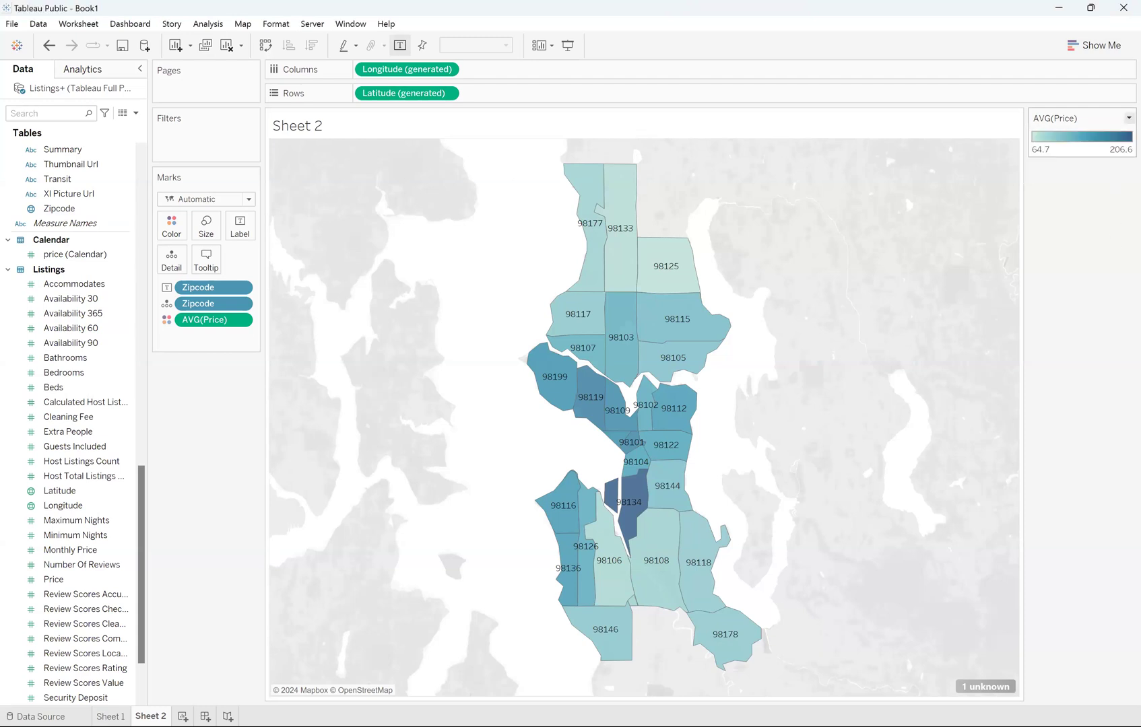
left_click(1130, 117)
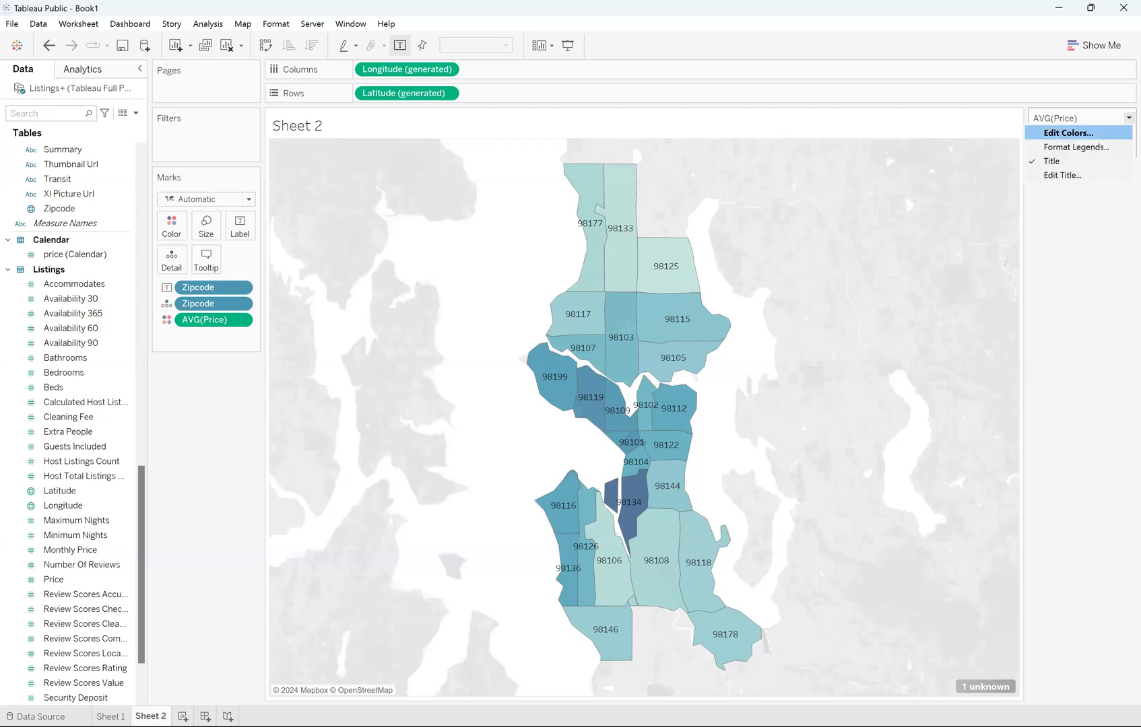
left_click(1068, 133)
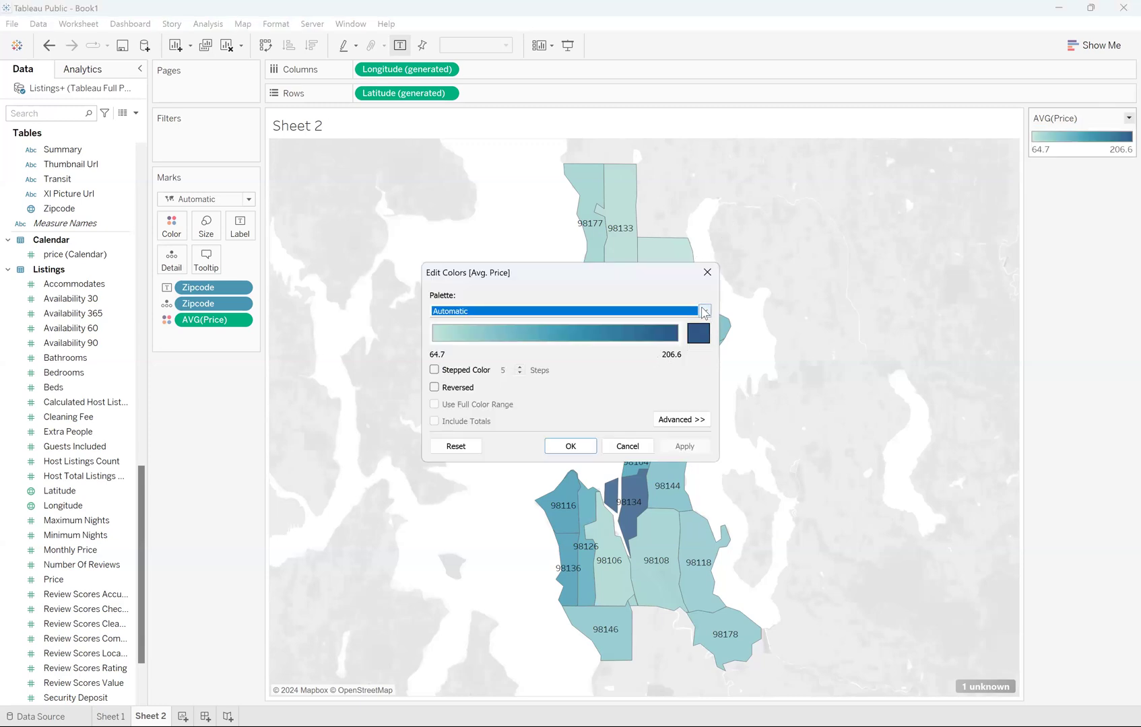
left_click(704, 311)
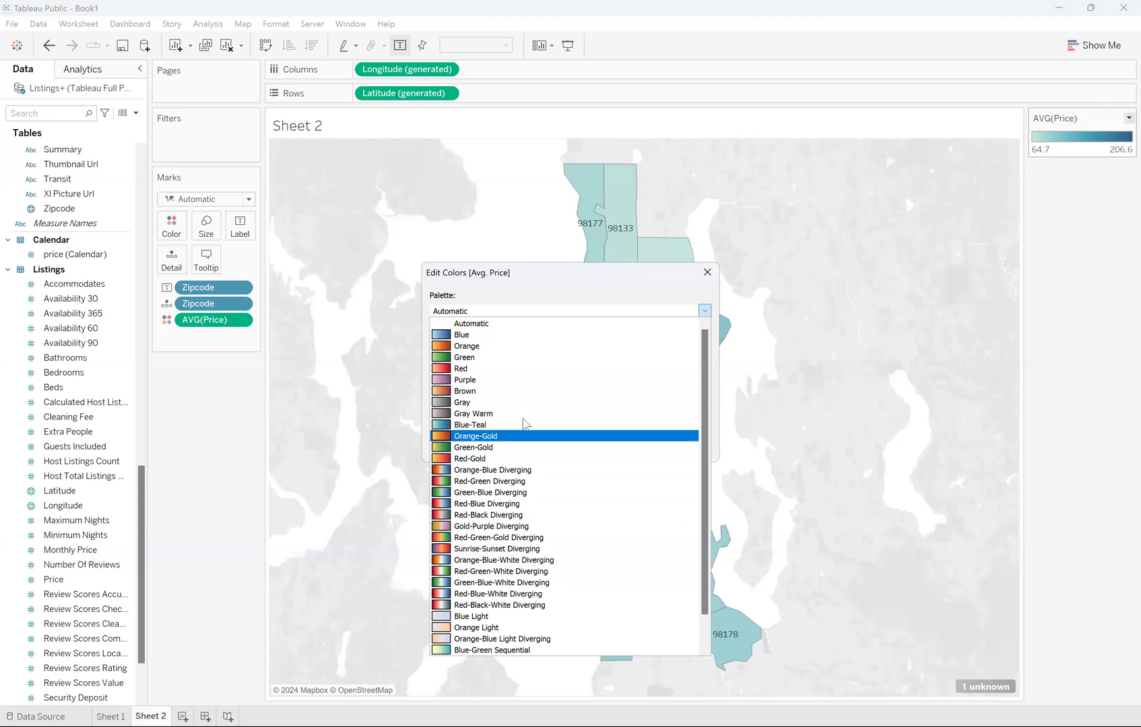
left_click(517, 530)
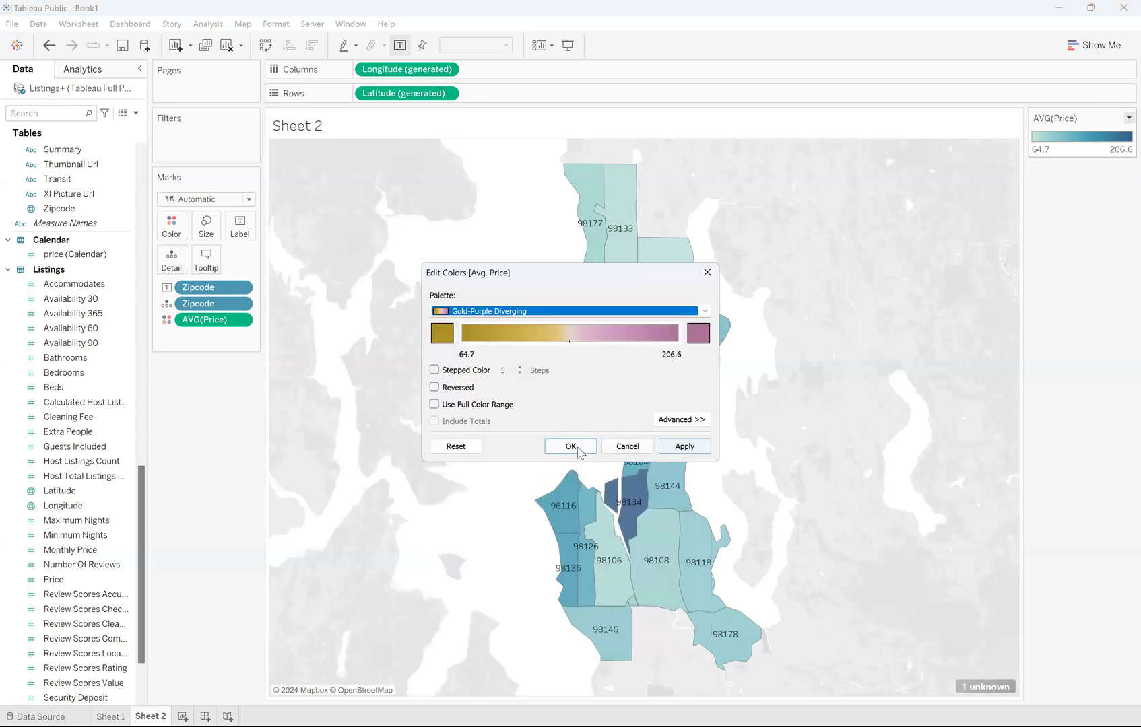
left_click(681, 447)
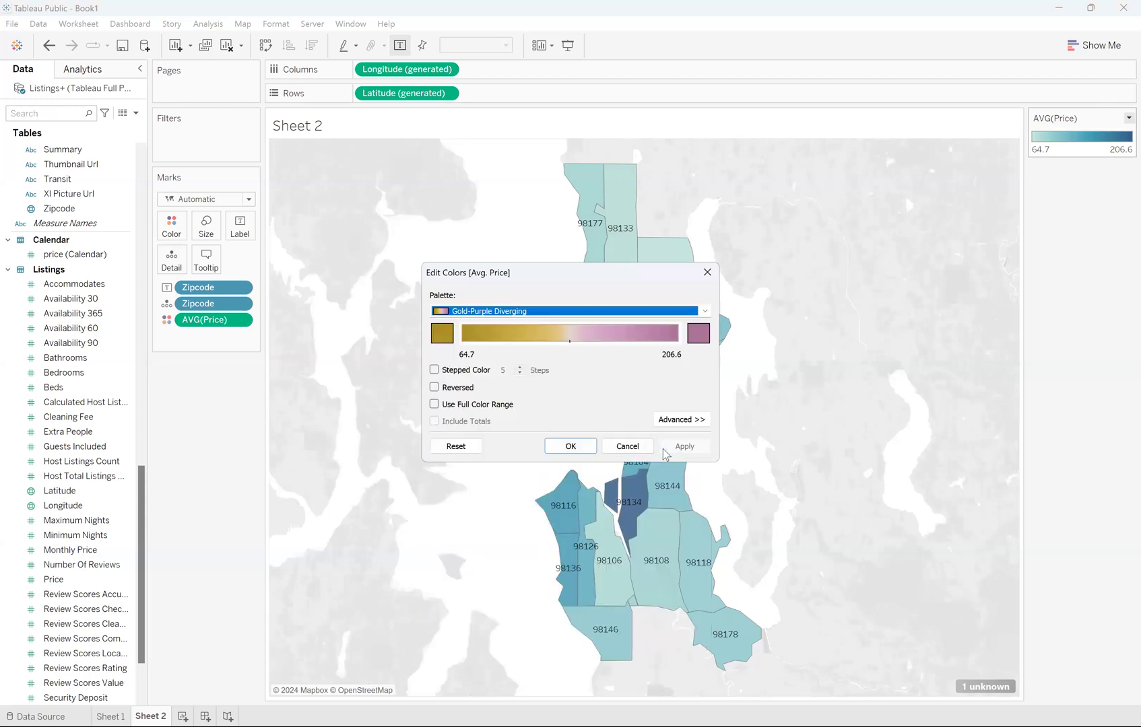
left_click(581, 448)
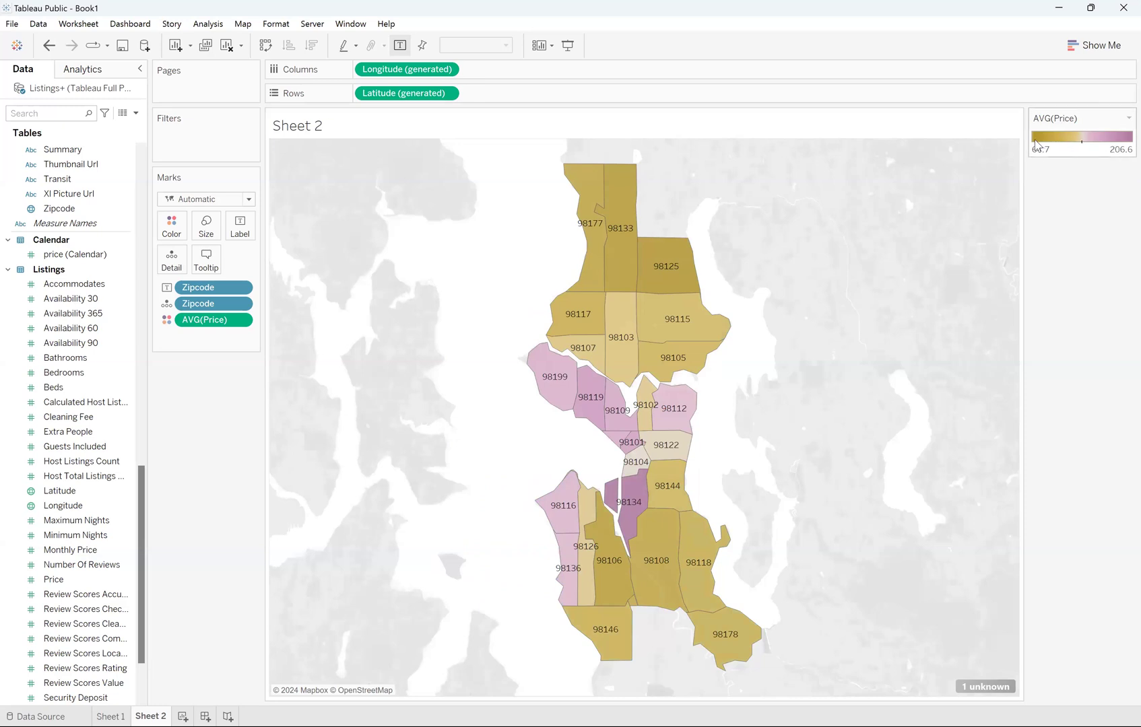
- Set the color palette of the map's average price to Orange-Gold
left_click(1129, 118)
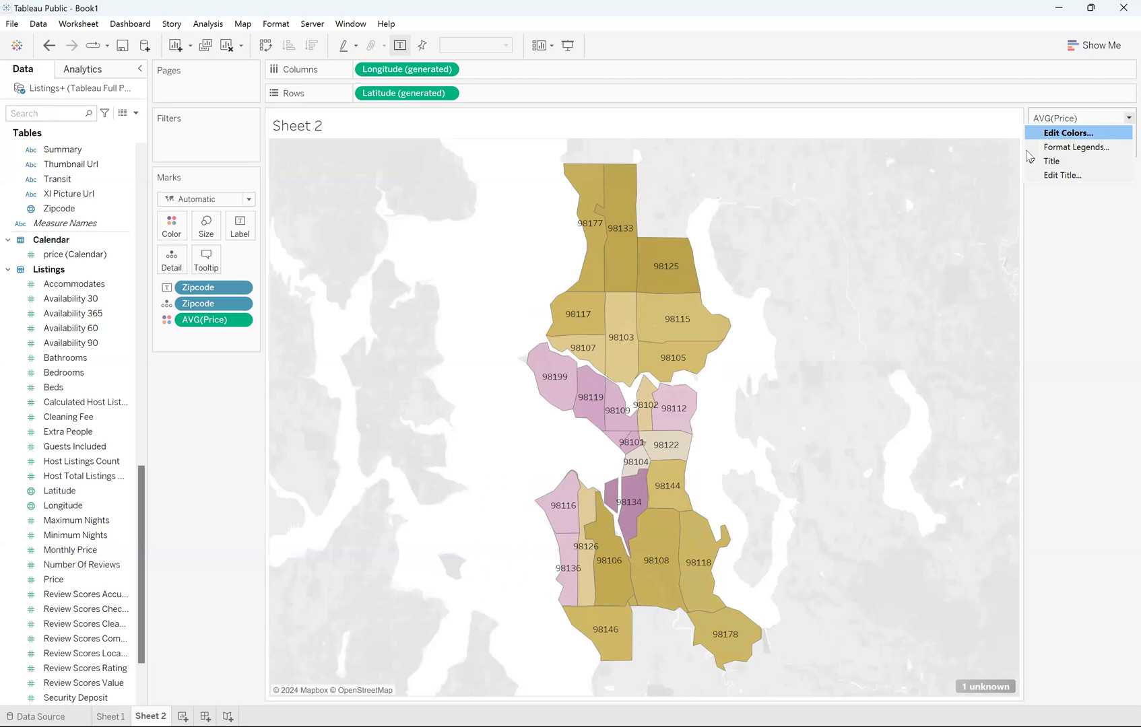
key("Return")
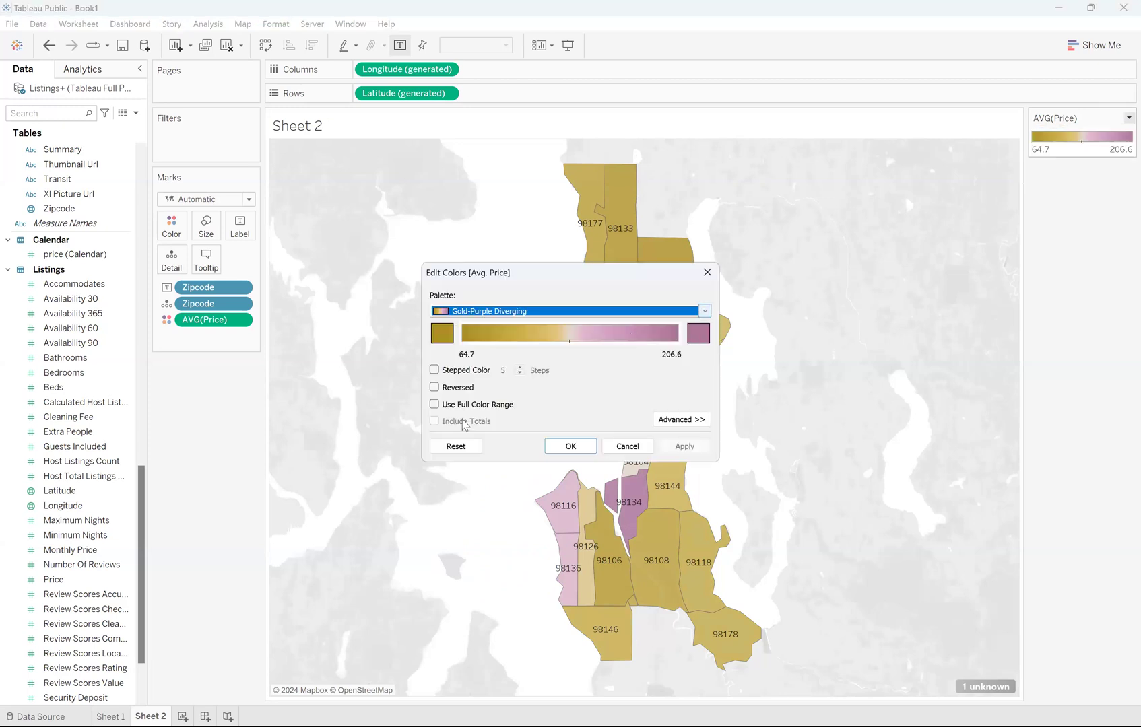
left_click(704, 310)
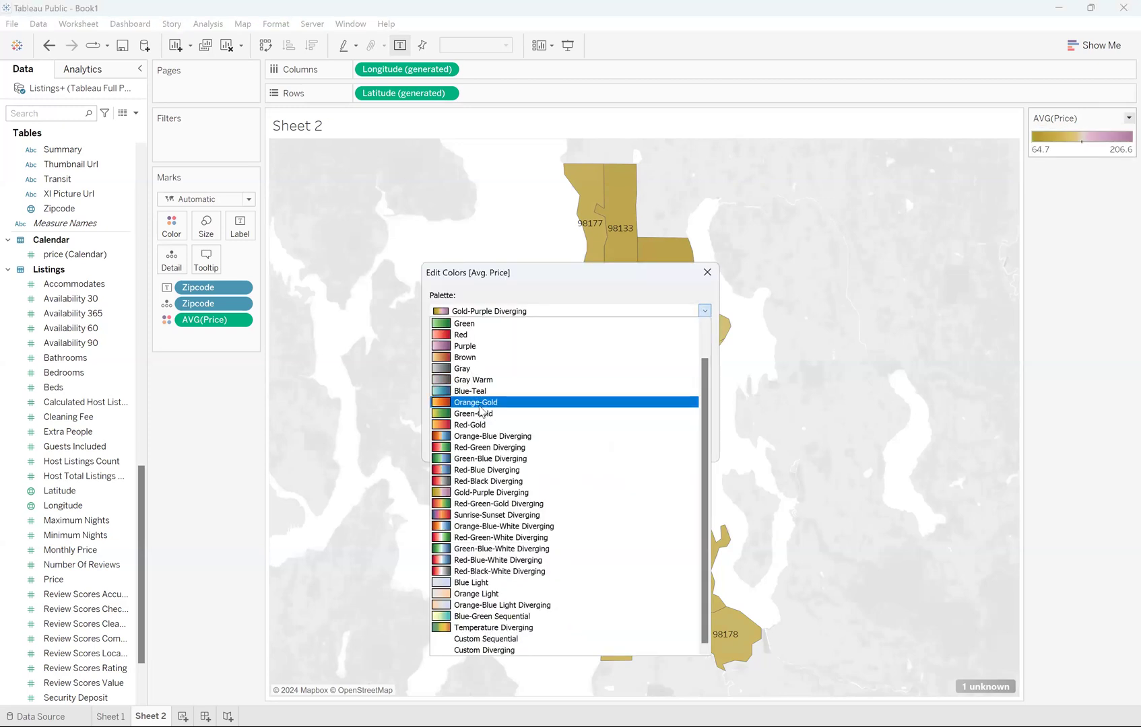
left_click(482, 403)
left_click(683, 446)
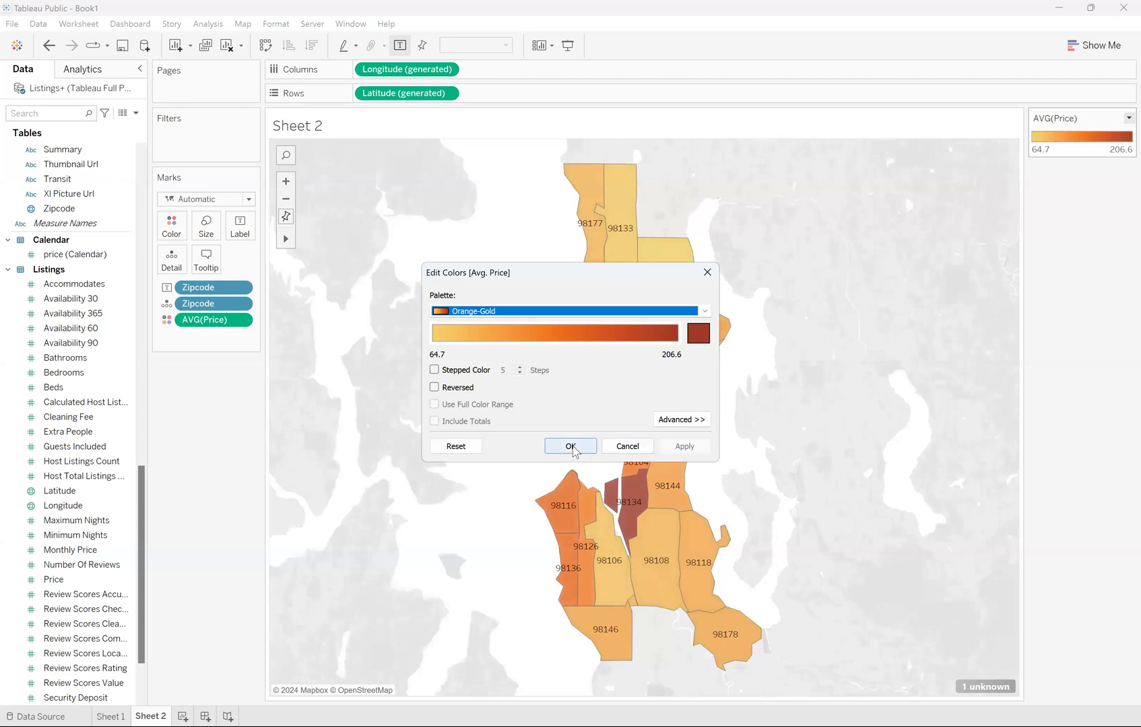
left_click(571, 448)
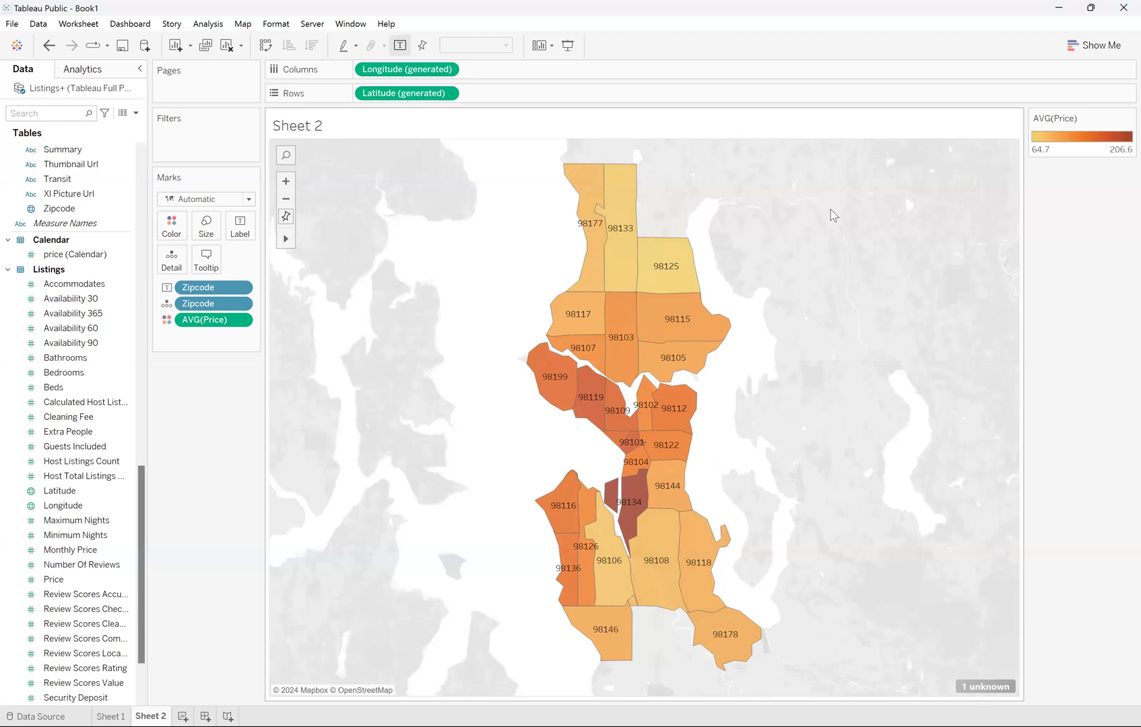
- Set the font of the map's zipcode labels to Tableau Semibold at size 8
left_click(240, 232)
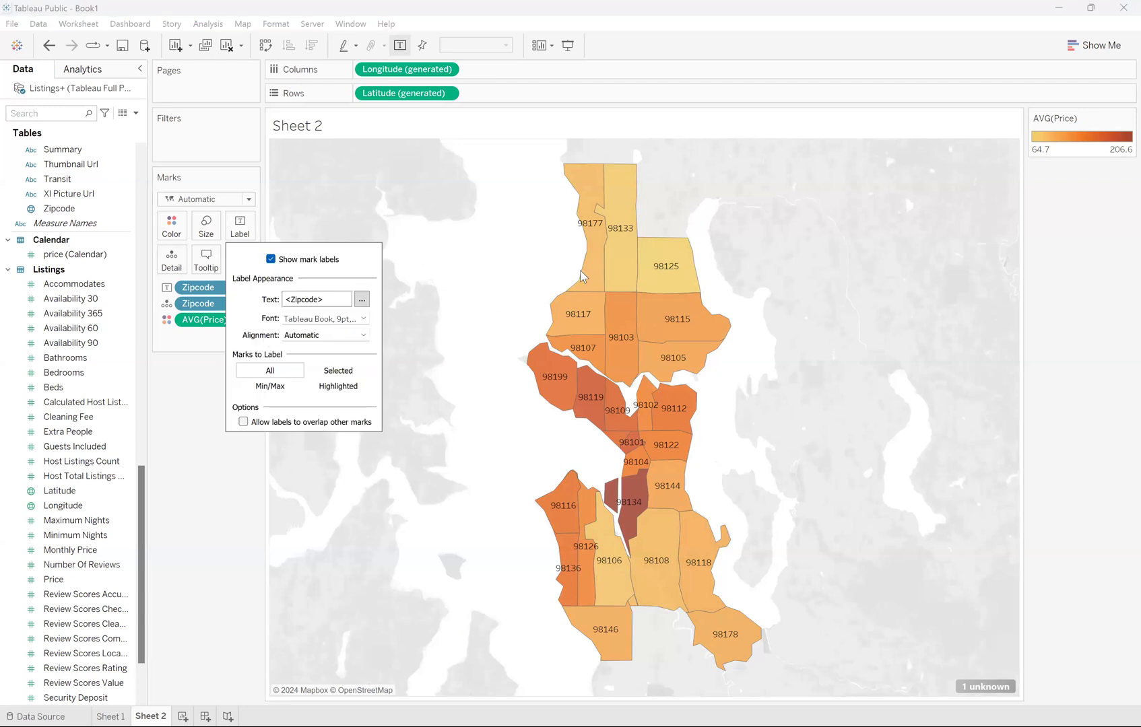
left_click(601, 133)
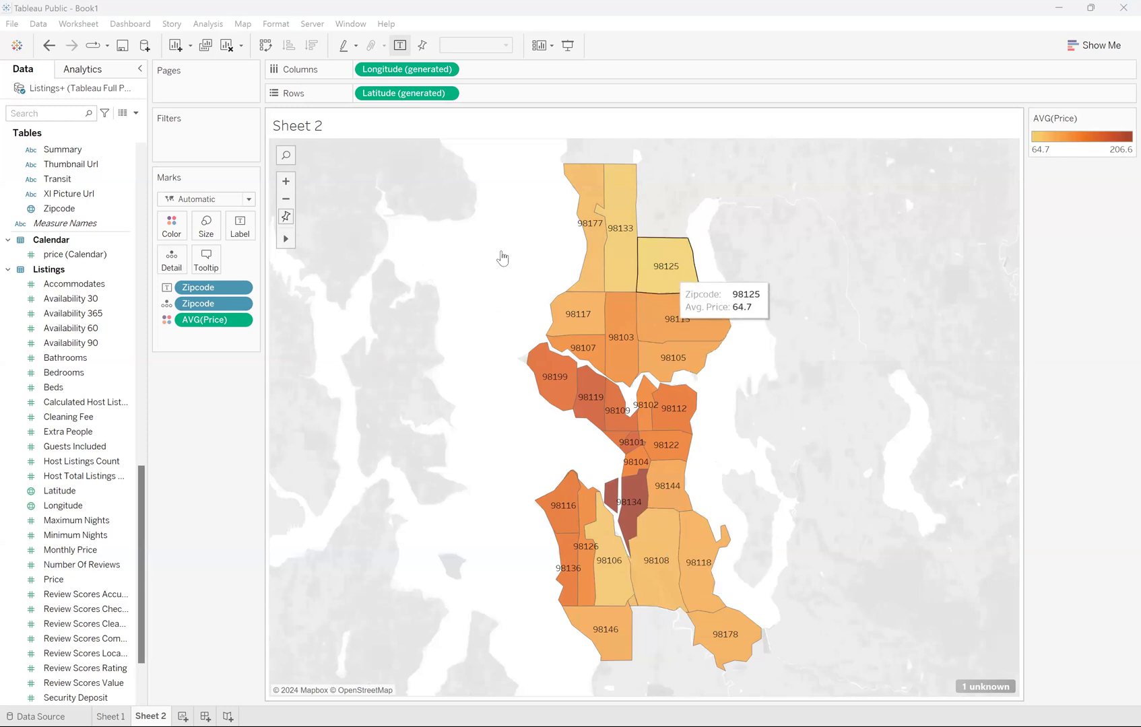
left_click(247, 233)
left_click(346, 326)
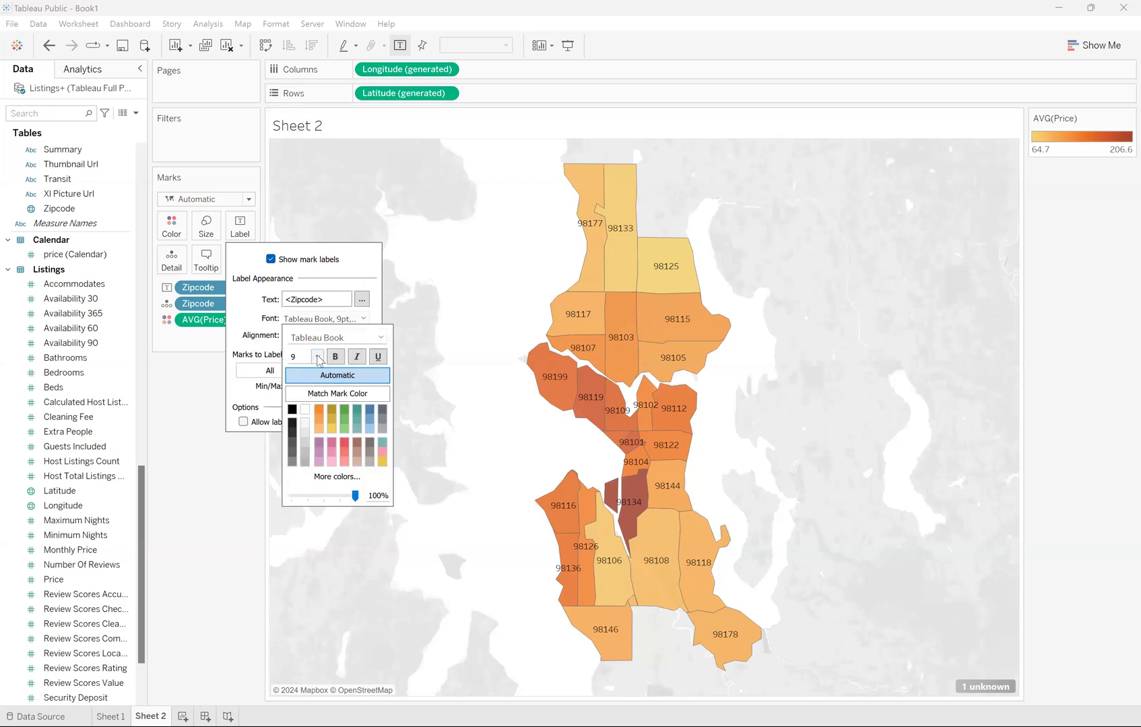
left_click(380, 337)
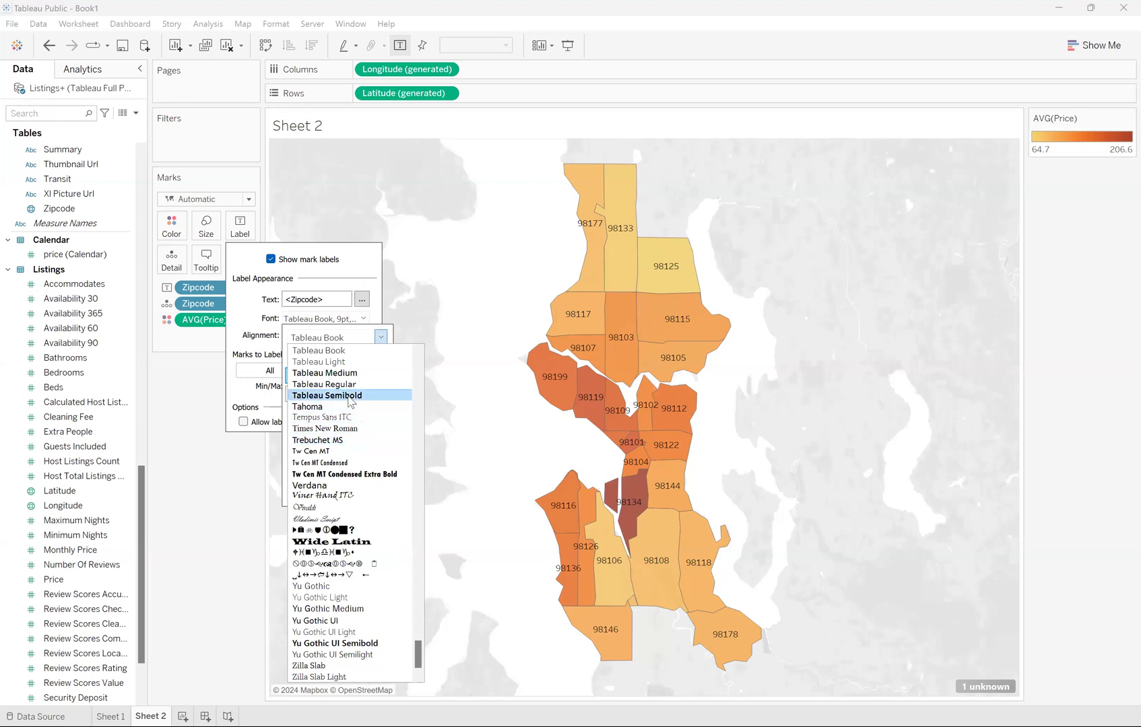
left_click(327, 396)
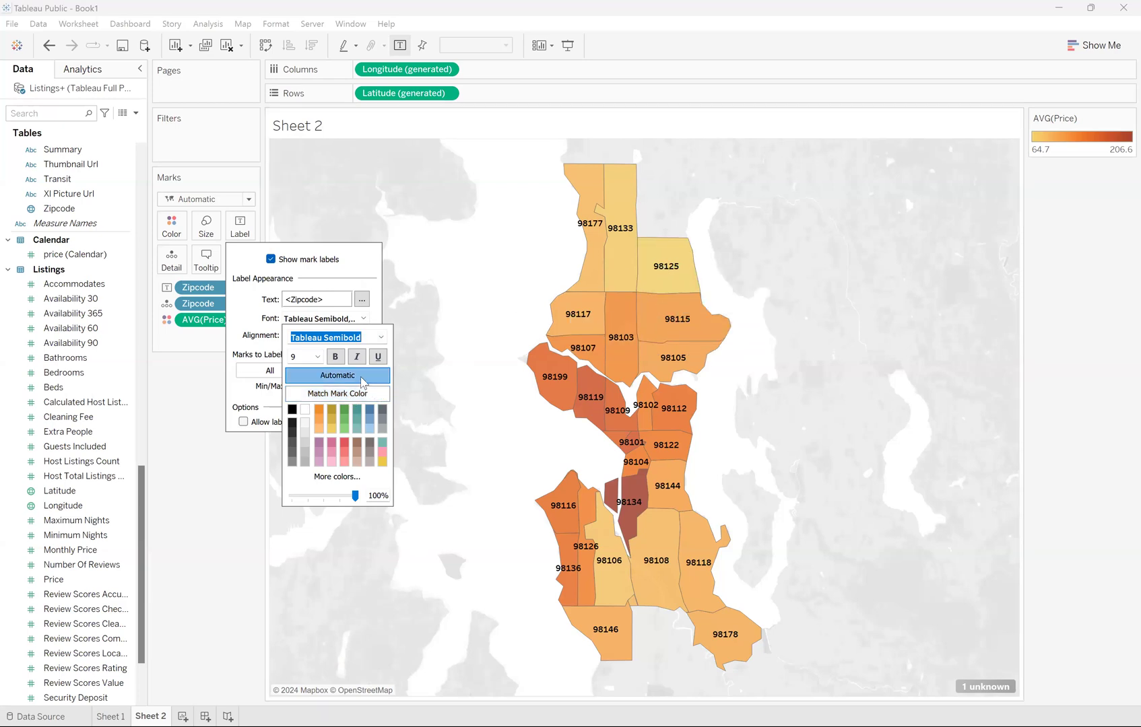
left_click(318, 357)
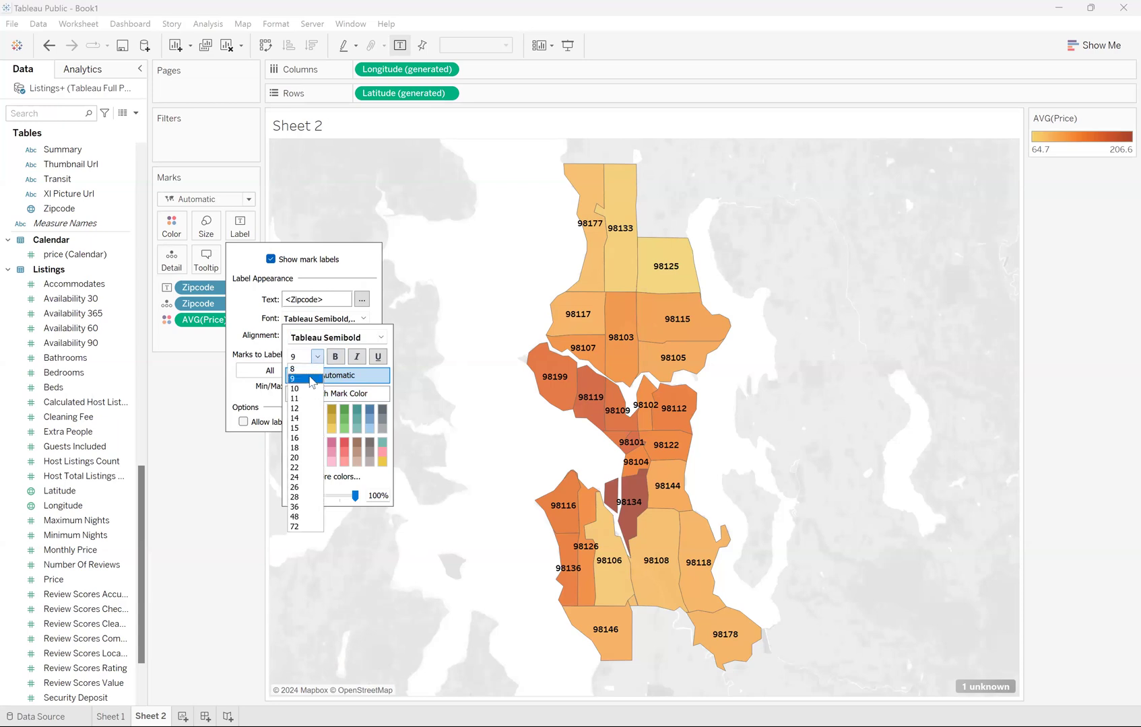
left_click(310, 370)
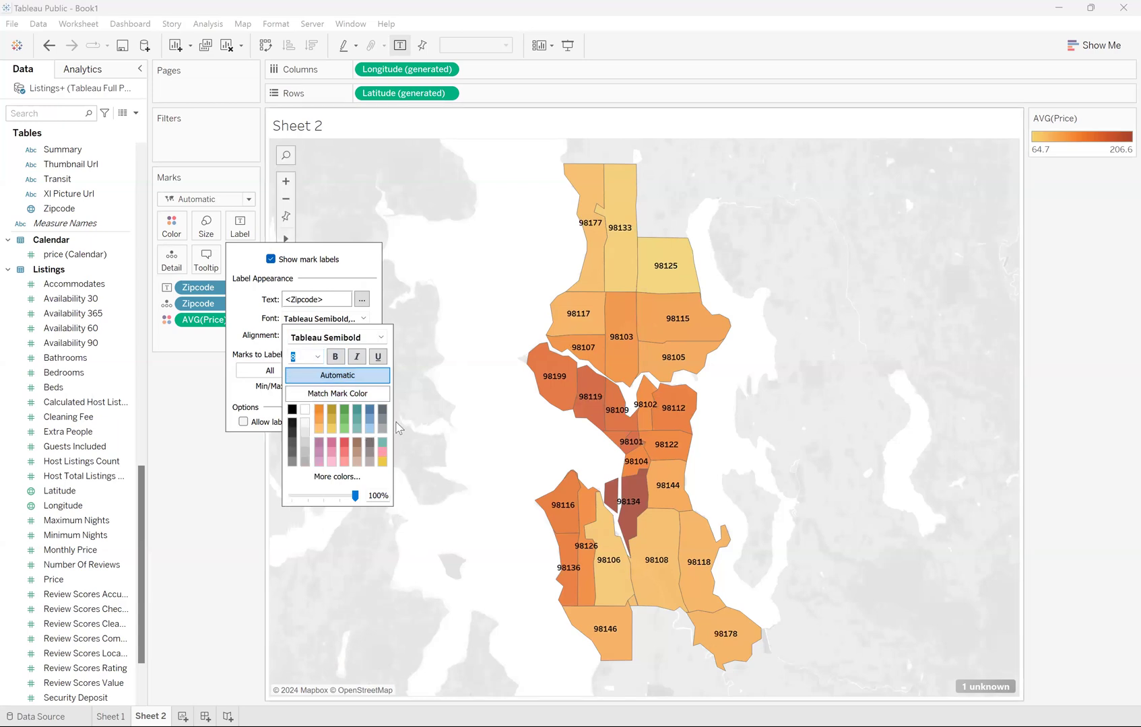
left_click(406, 452)
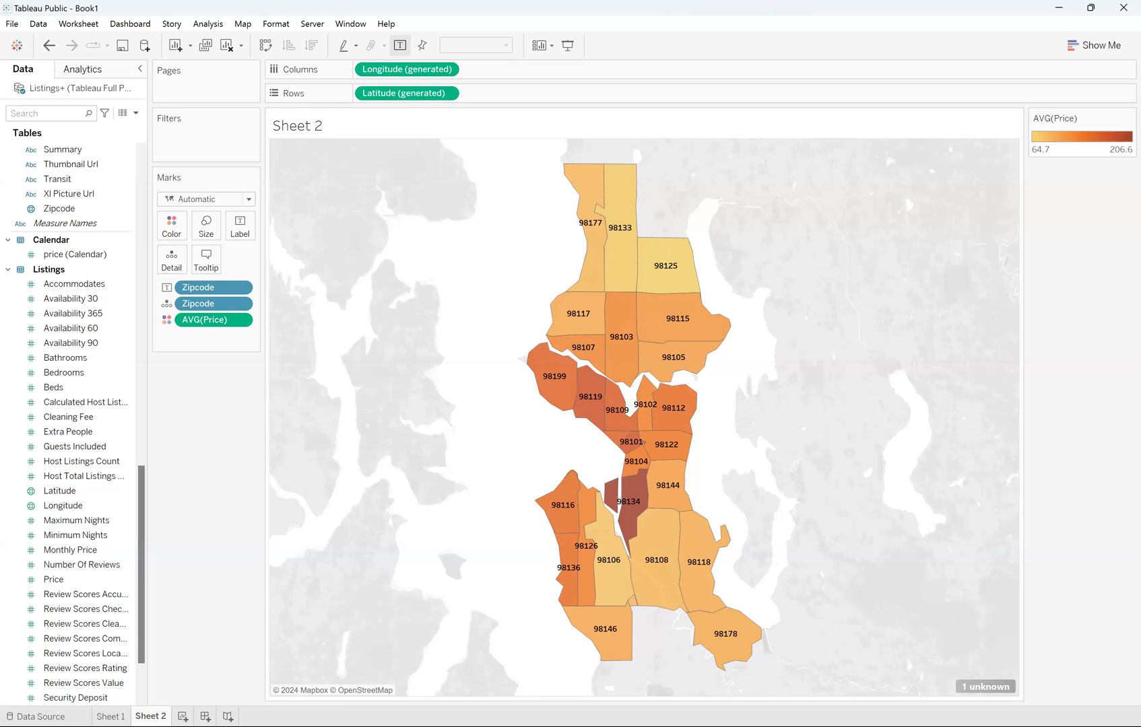
- Switch to Sheet 1 with the zipcode price bar chart
left_click(111, 716)
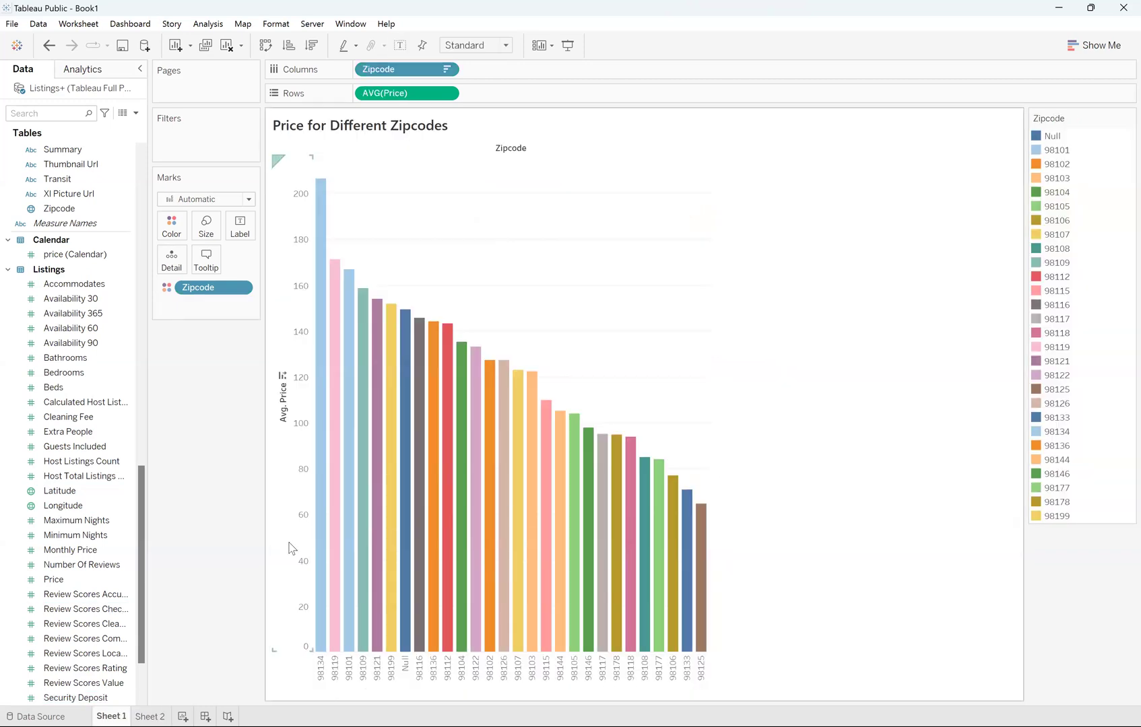
- Retitle the map on Sheet 2 "Prices by Different Zipcodes - Map Version" and apply it
left_click(150, 716)
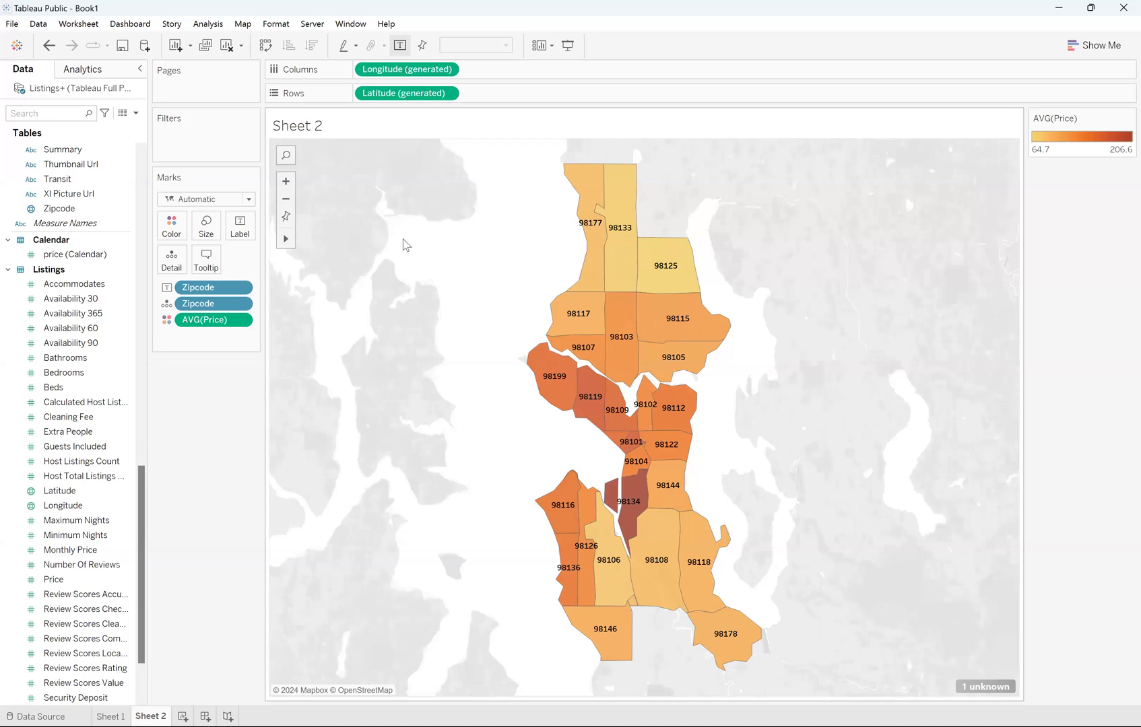
double_click(323, 129)
key("ctrl+a")
key("BackSpace")
type("Pric")
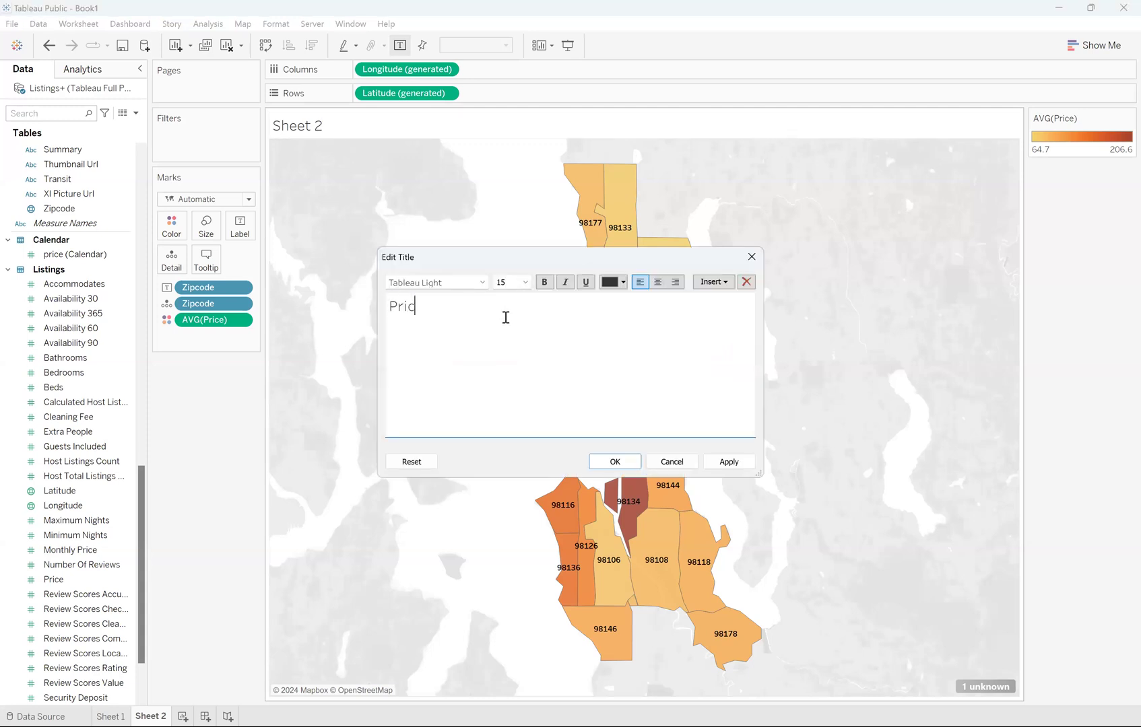
type("es by Different Zip C")
key("BackSpace")
key("BackSpace")
type("codes -")
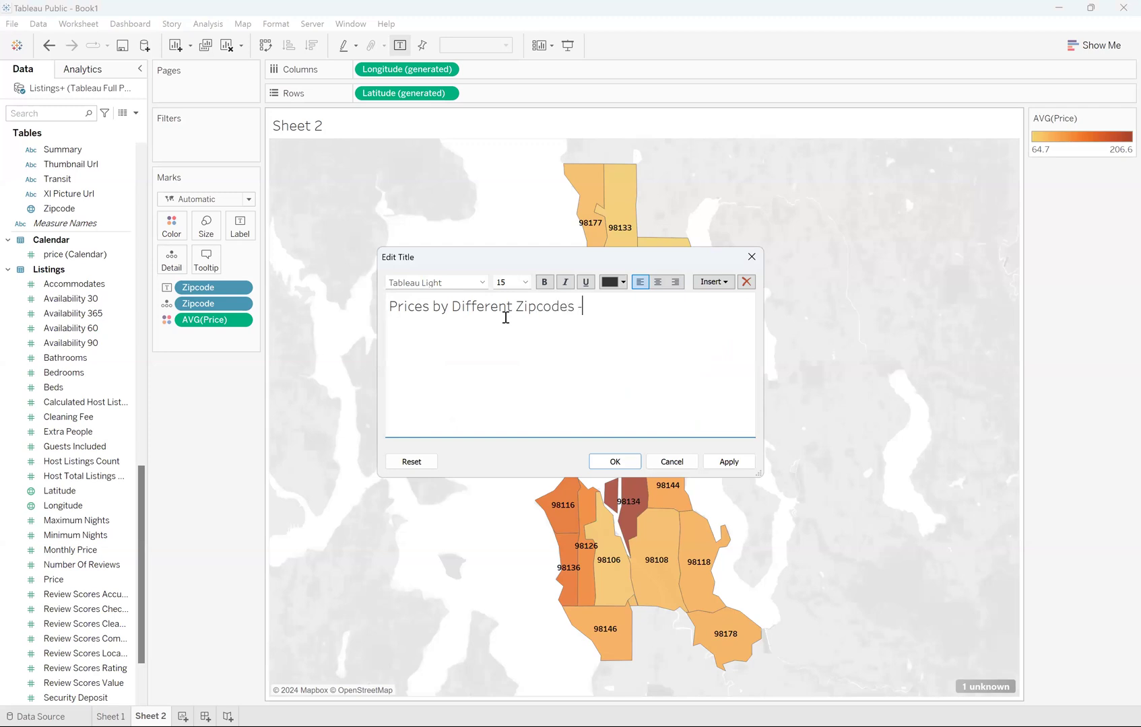
type(" Map Version")
left_click(731, 462)
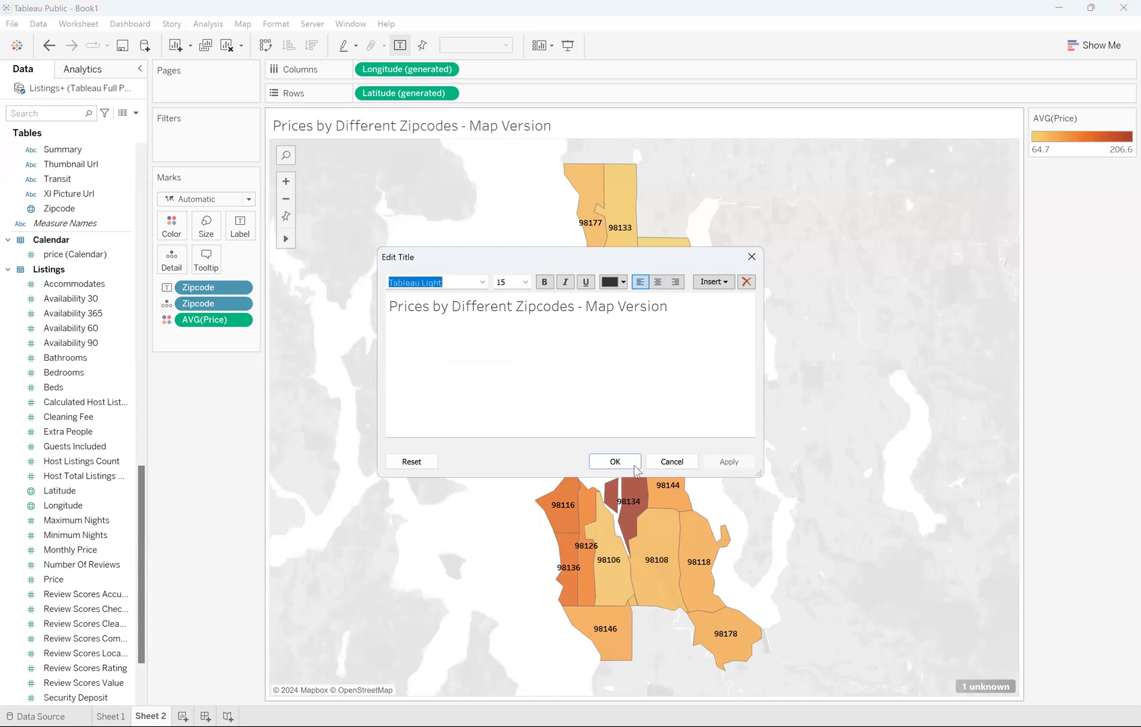
- Set the font of the whole map title to Tableau Semibold and accept the title changes
left_click(482, 283)
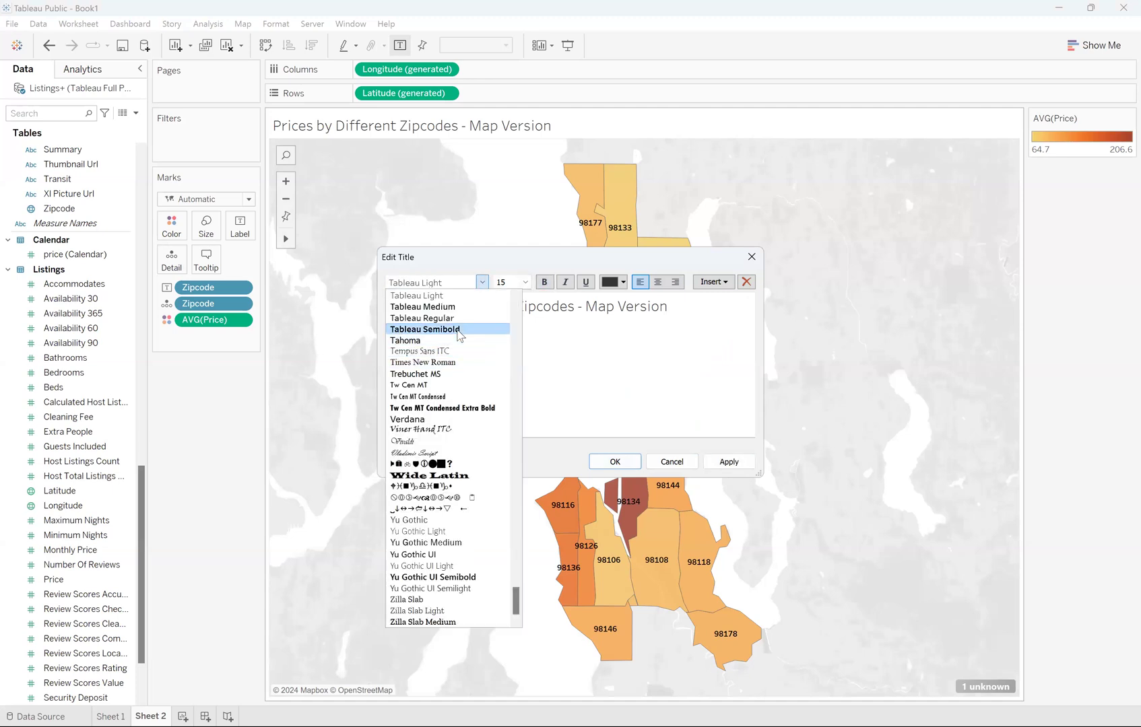
left_click(462, 326)
left_click(460, 309)
key("ctrl+a")
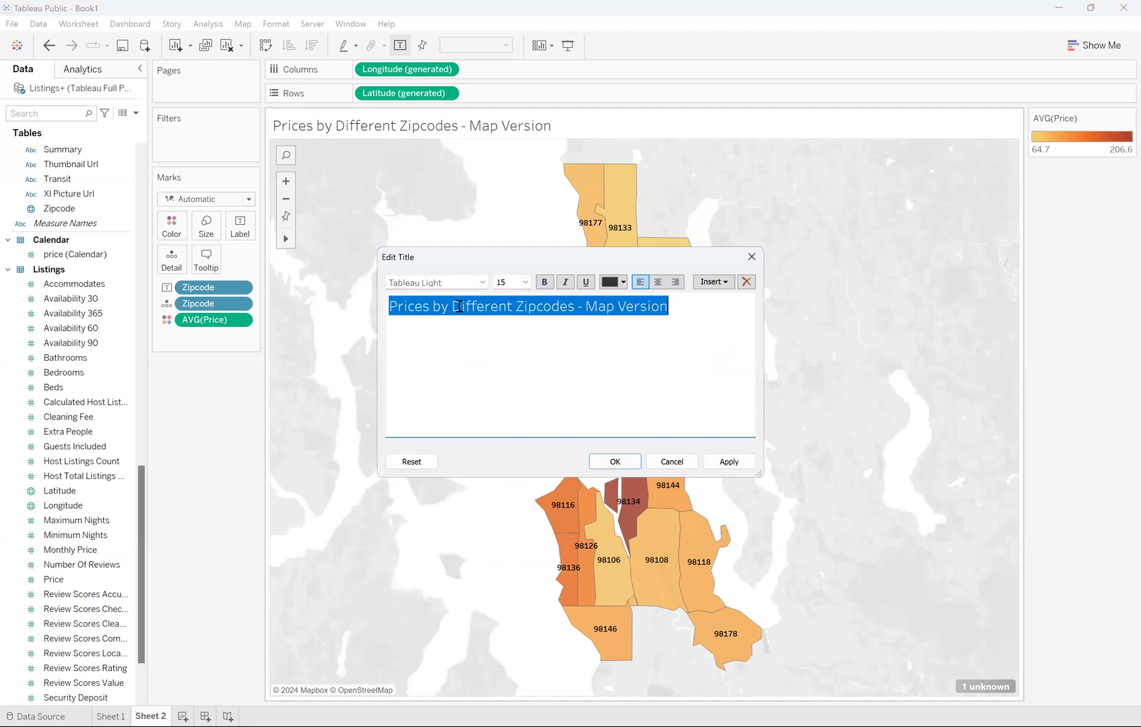
left_click(484, 284)
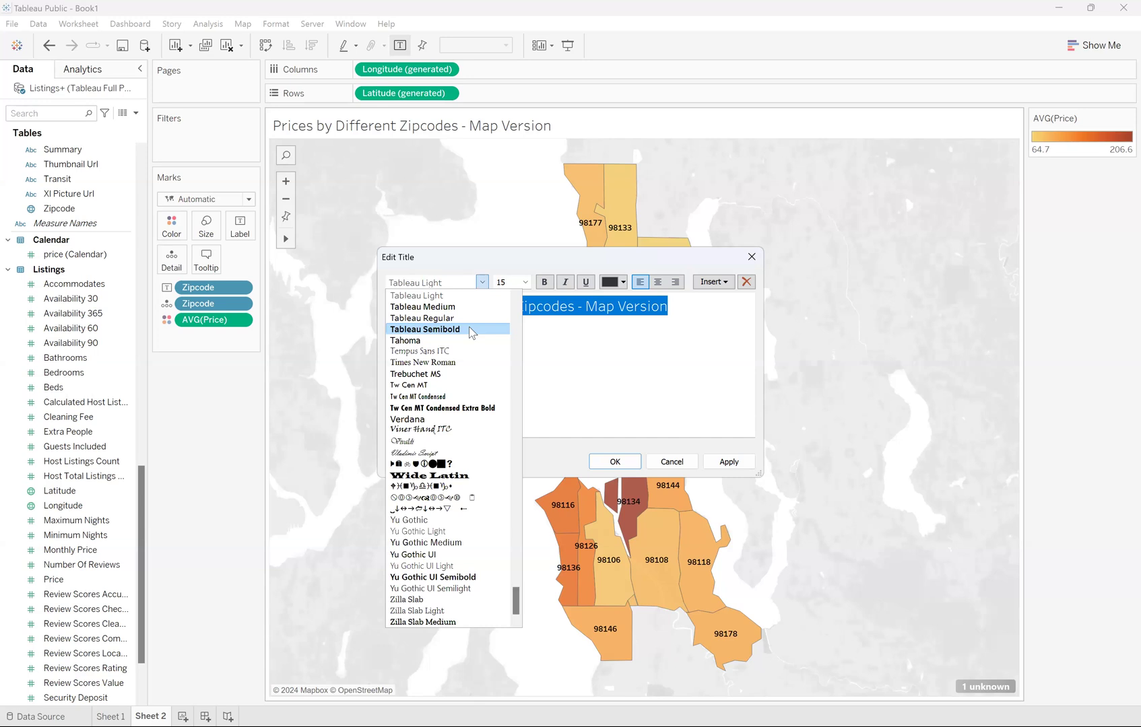
left_click(469, 326)
left_click(637, 468)
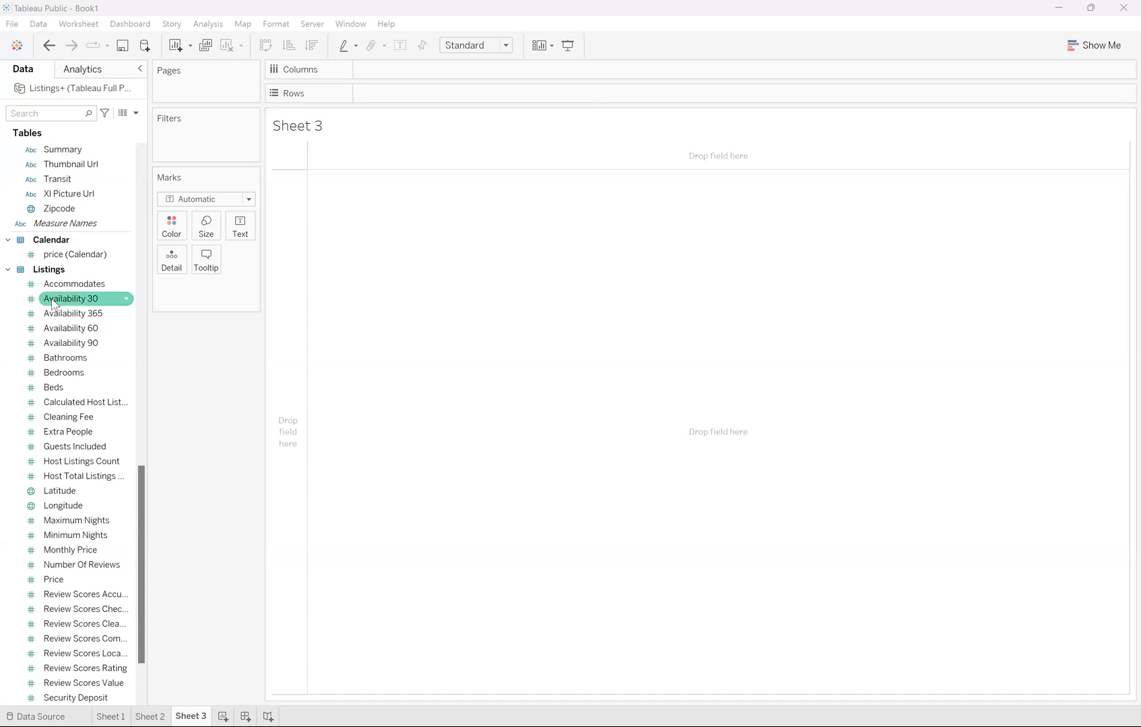
- Add the Calendar table's Date field to the columns of Sheet 3
scroll(71, 299, "up", 15)
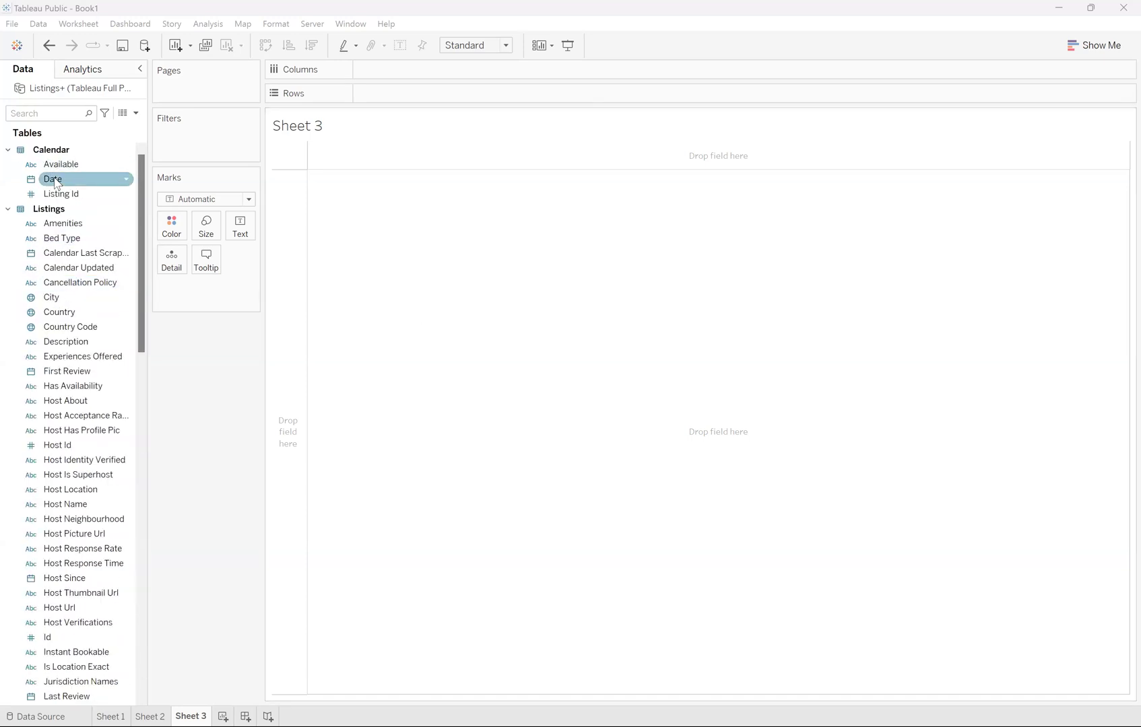
double_click(105, 172)
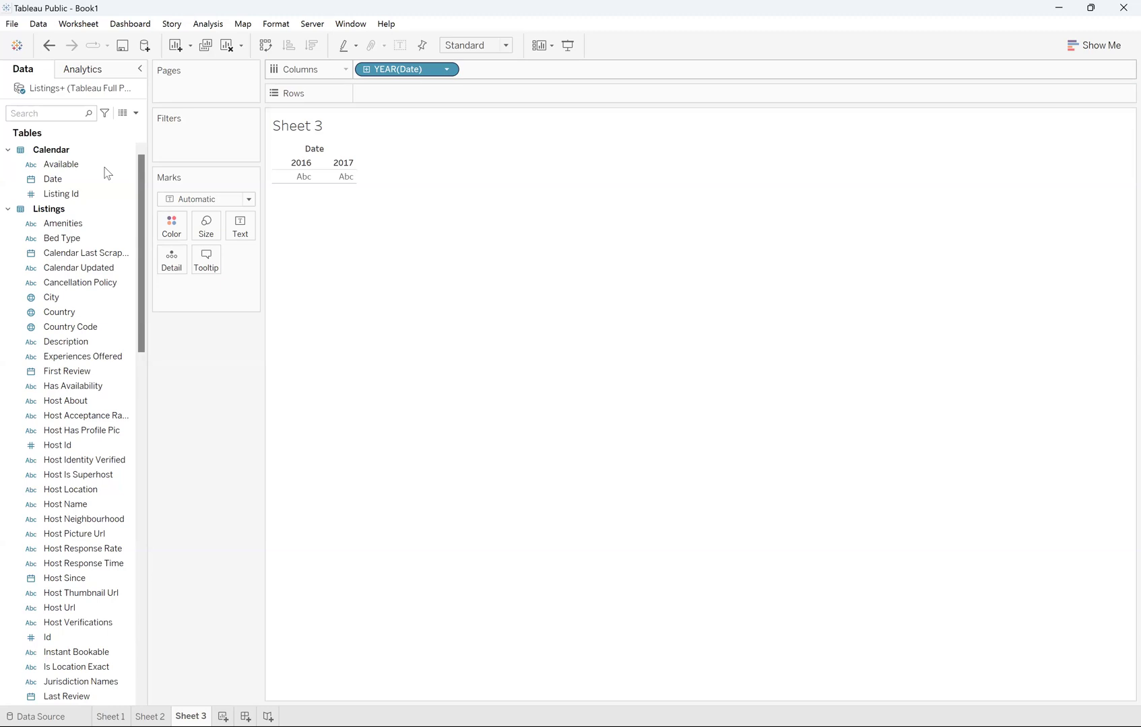
- Drill the date on columns through quarter and month to day, collapse it to year, and review its date-level options
left_click(366, 69)
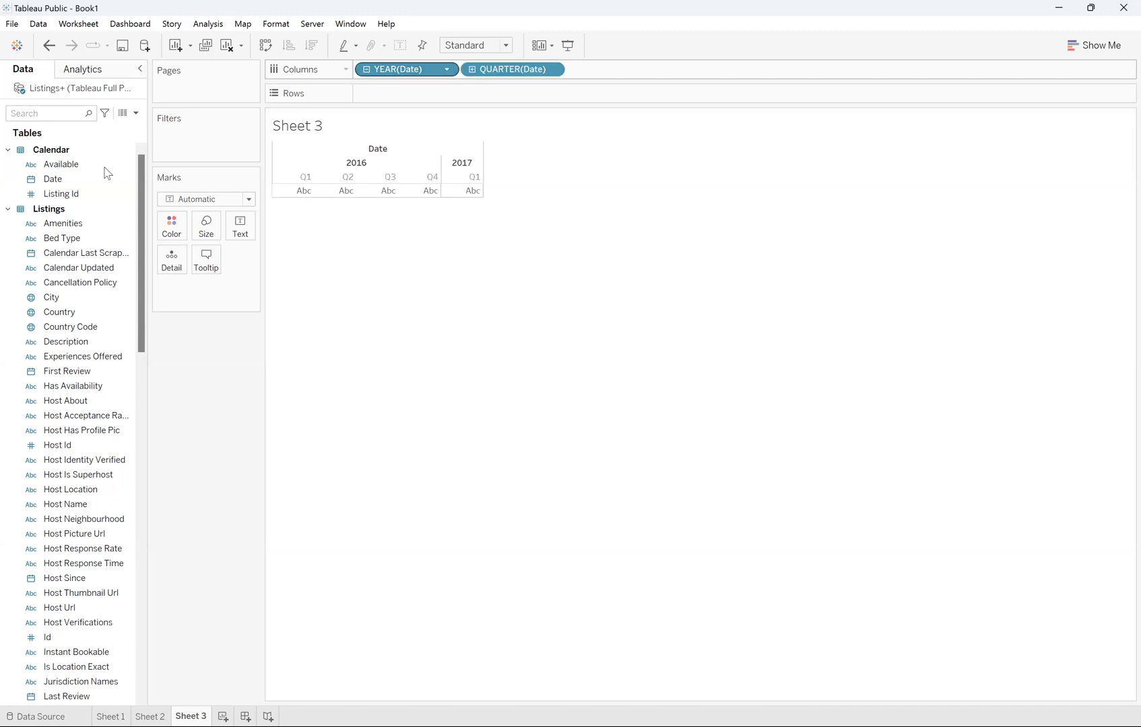
left_click(472, 69)
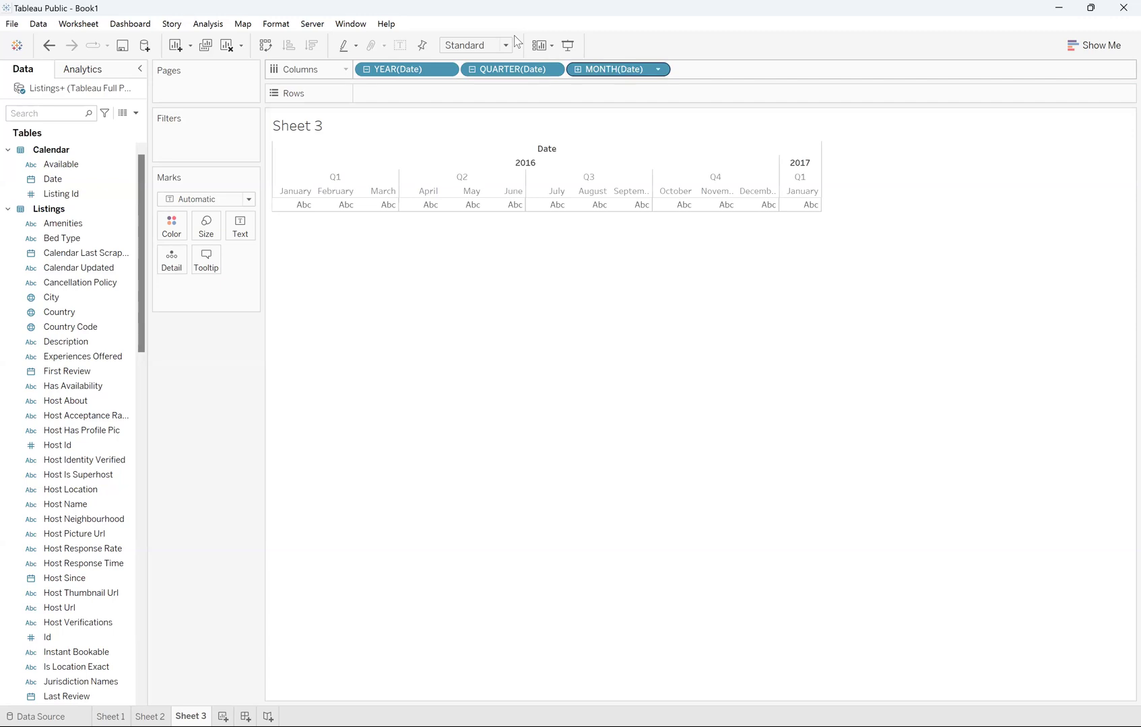
left_click(577, 70)
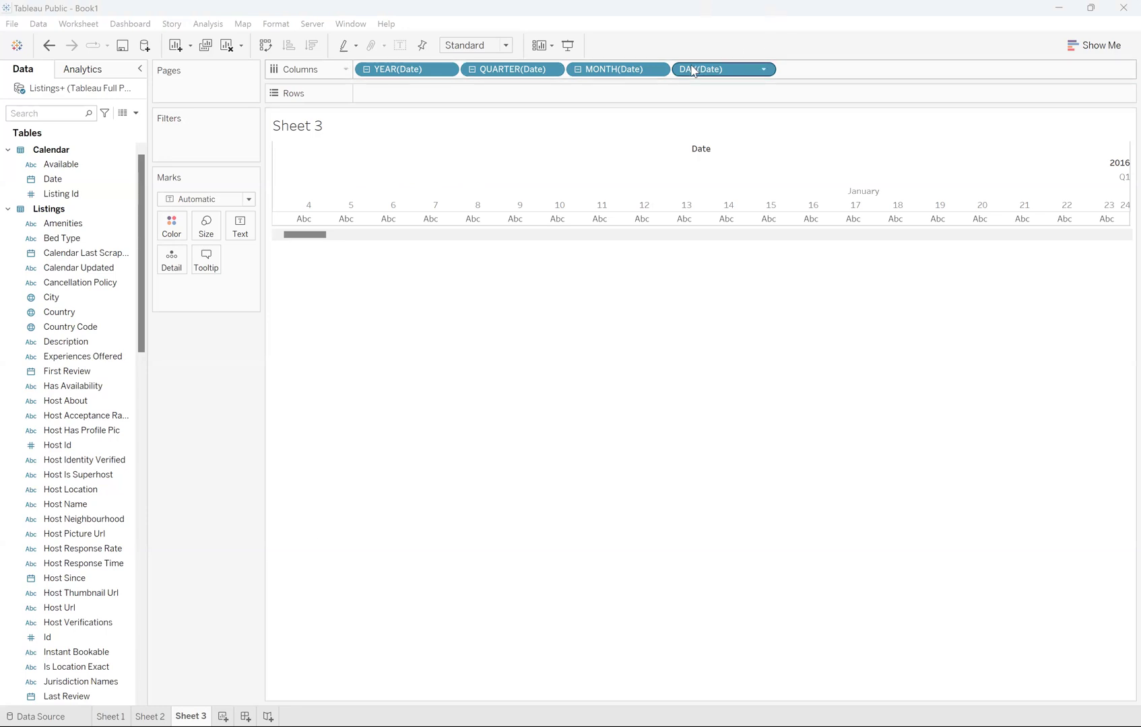
left_click(473, 69)
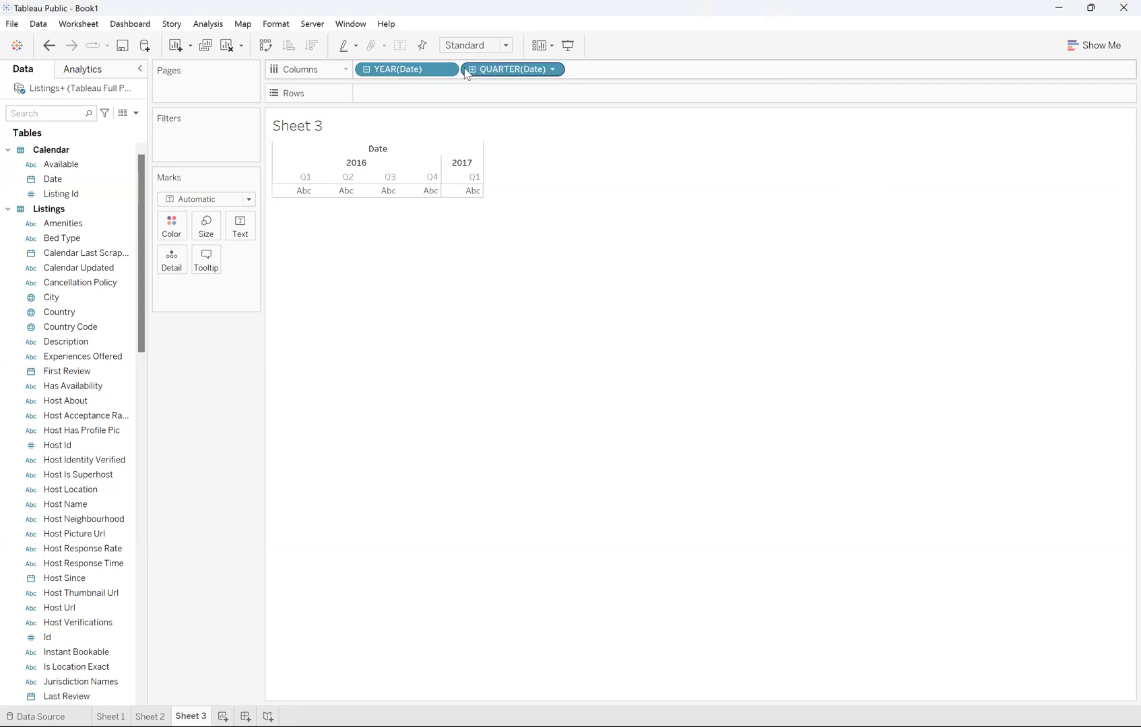
left_click(367, 71)
left_click(448, 69)
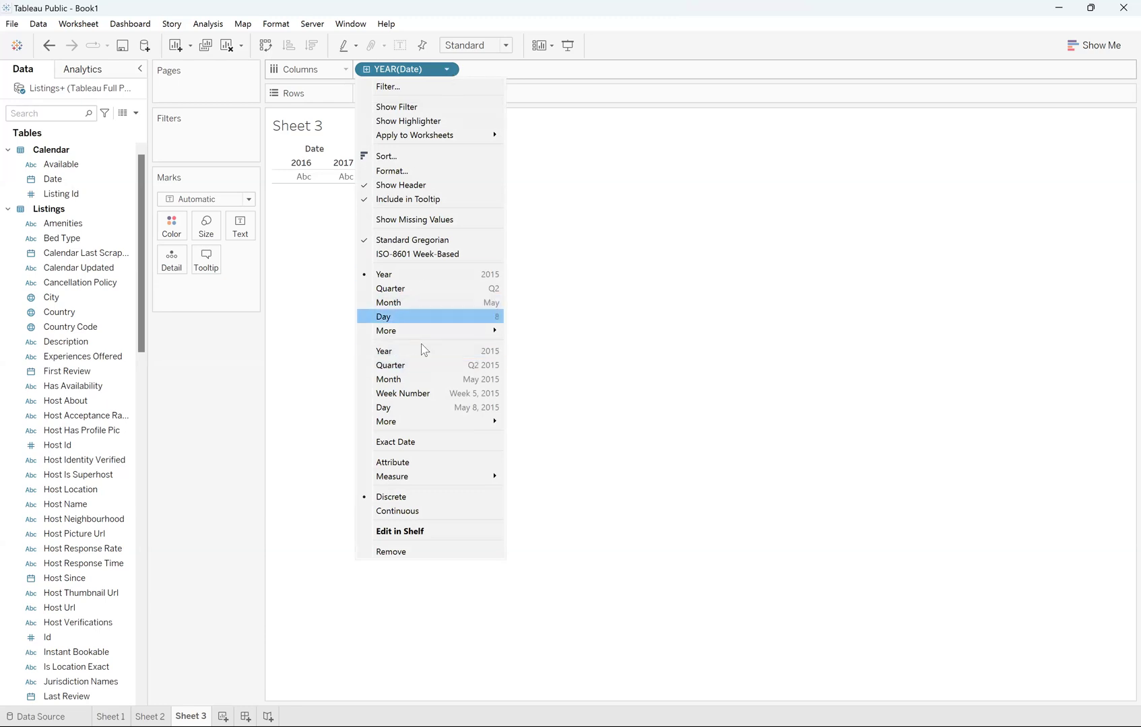
mouse_move(421, 332)
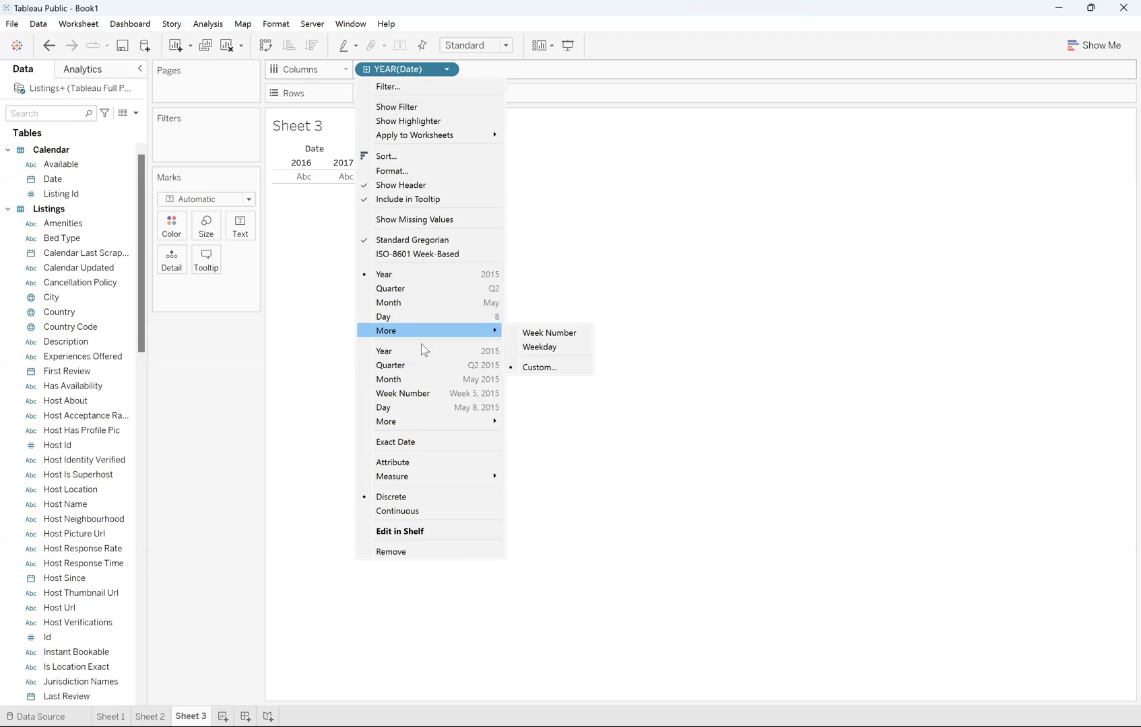
- Expand the date on columns to day again, collapse it to quarter, and expand it to the month level
left_click(367, 70)
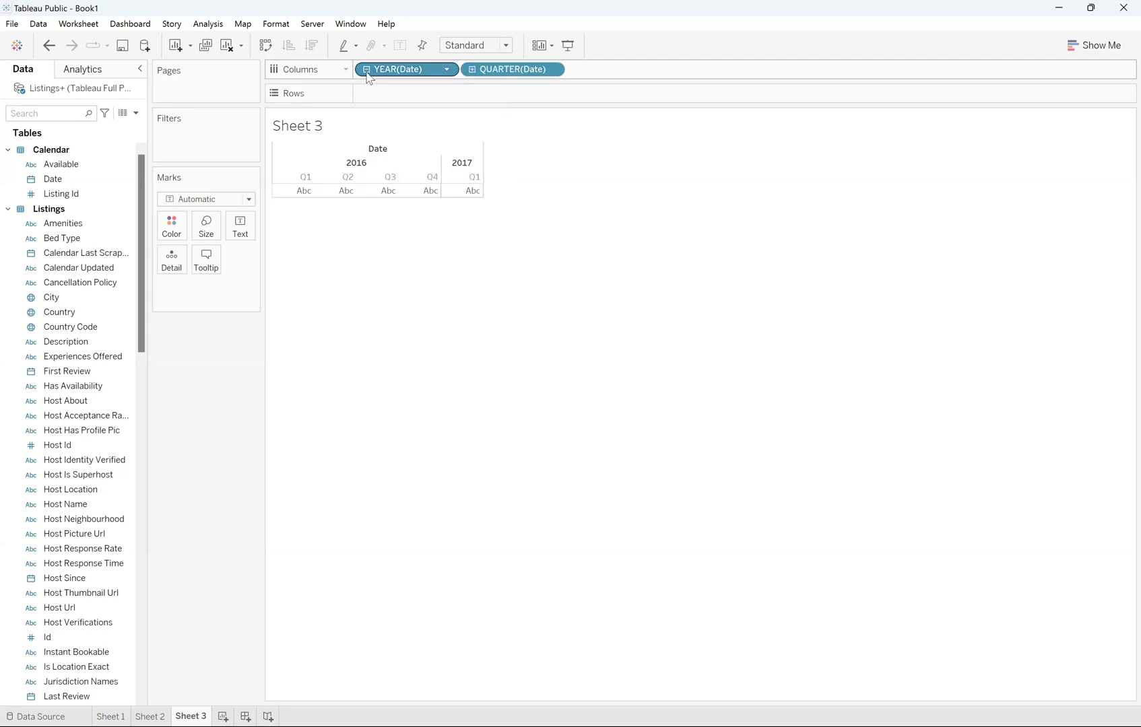
left_click(473, 70)
left_click(578, 69)
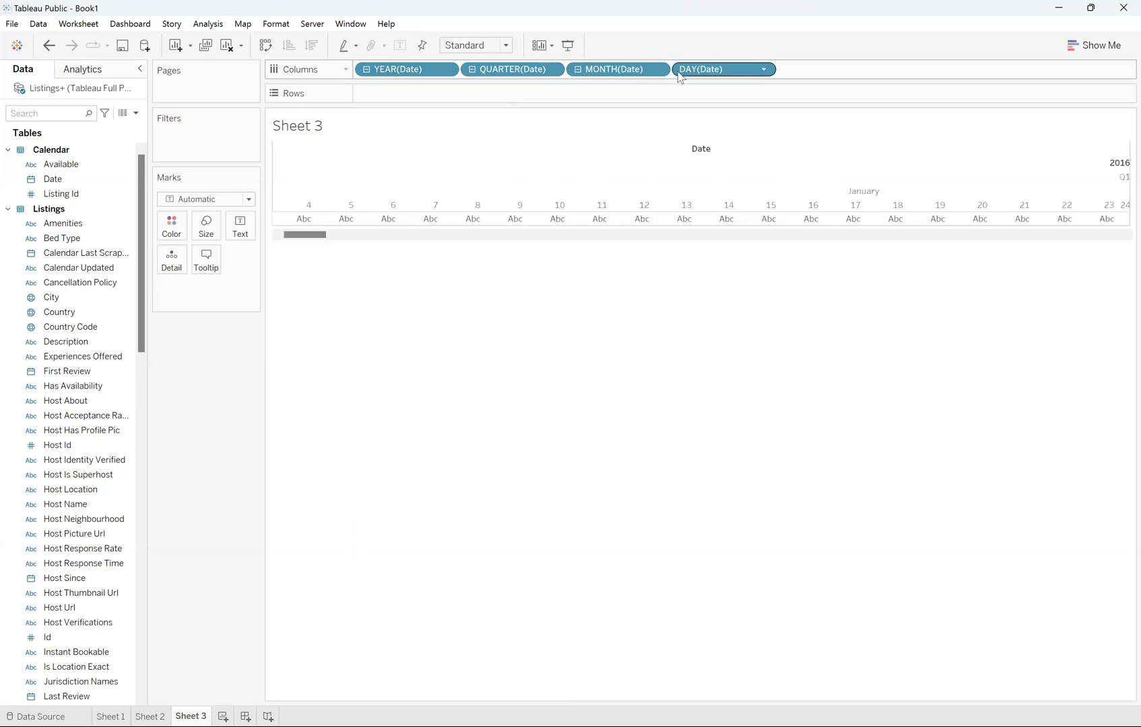
left_click(577, 70)
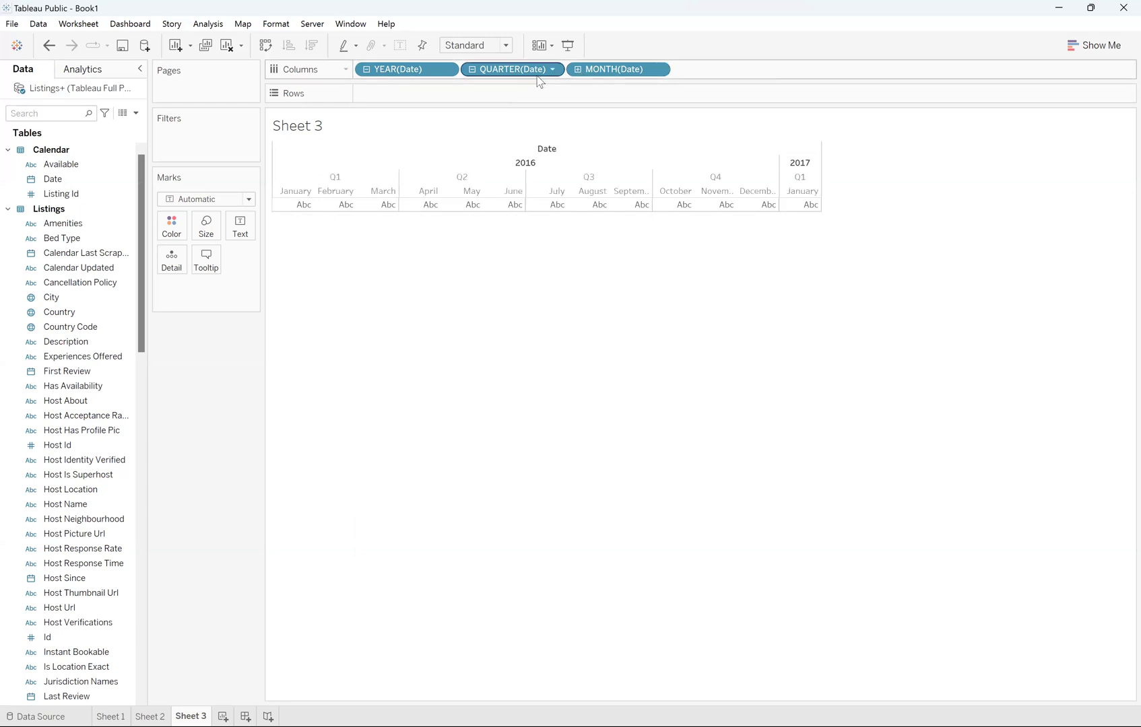
left_click(473, 70)
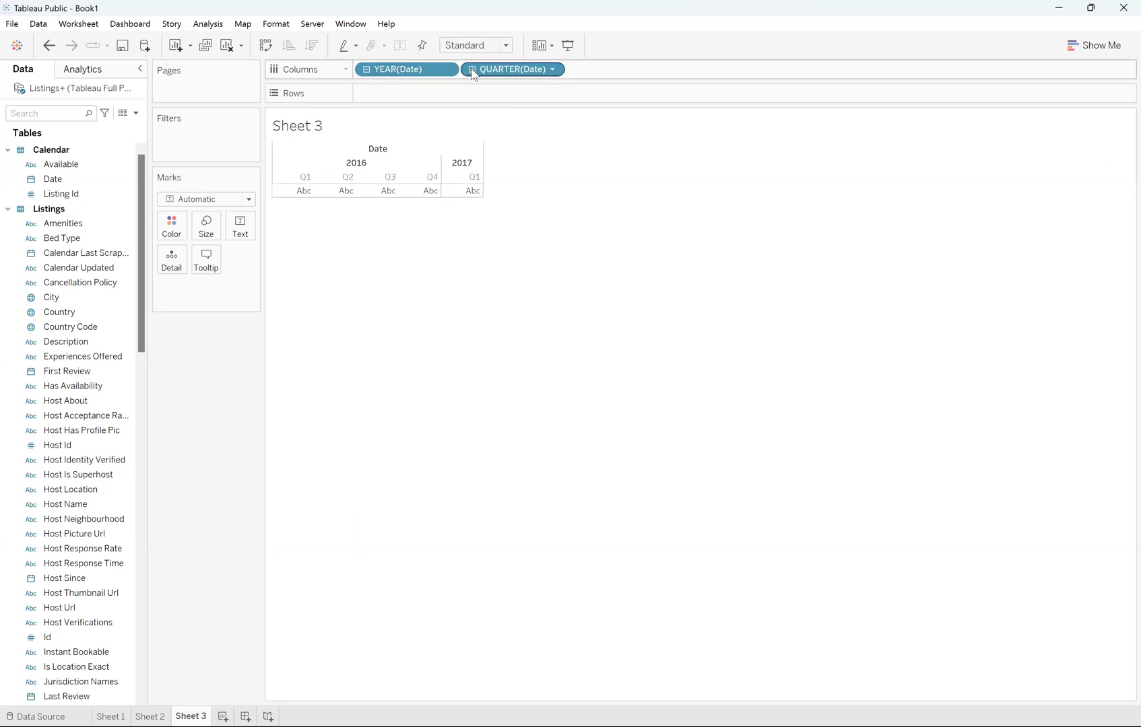
left_click(473, 70)
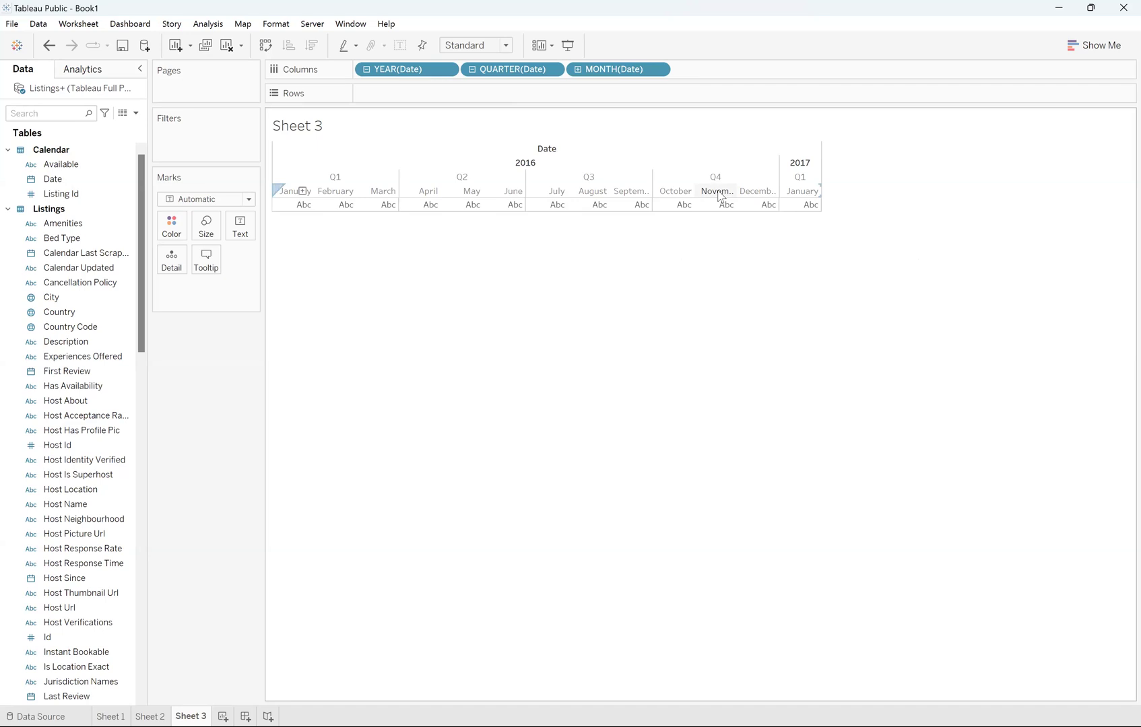
- Place the Calendar table's price measure on the rows of Sheet 3
scroll(60, 647, "down", 5)
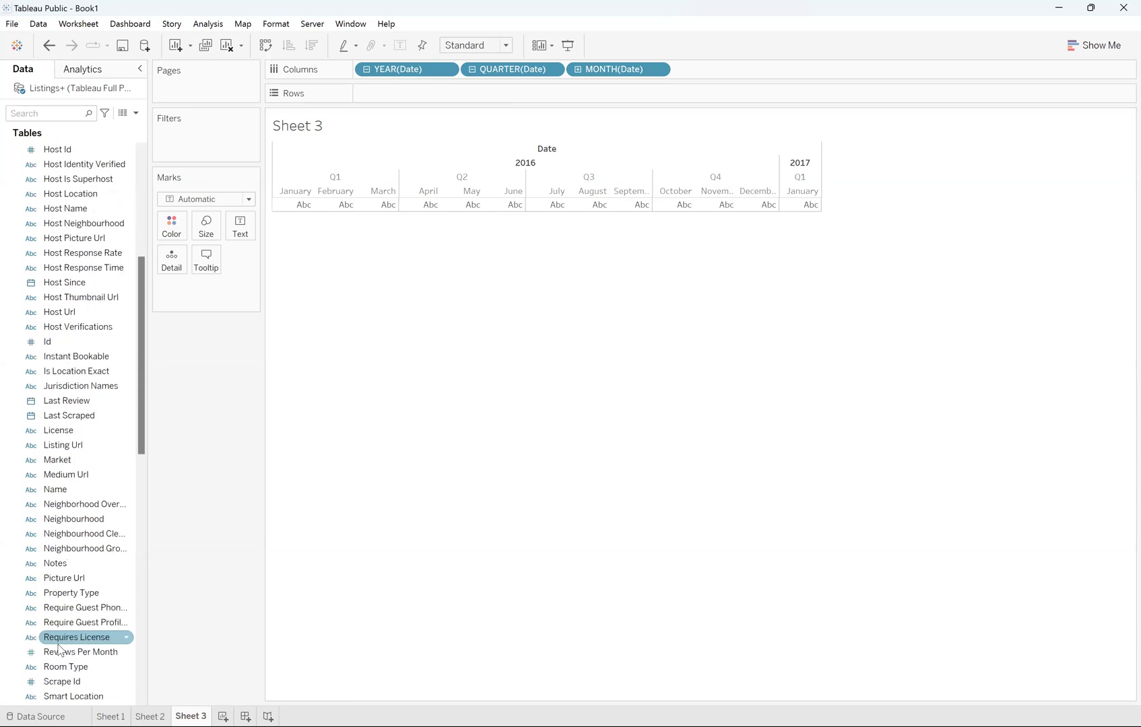
scroll(60, 649, "down", 6)
left_click_drag(58, 480, 149, 418)
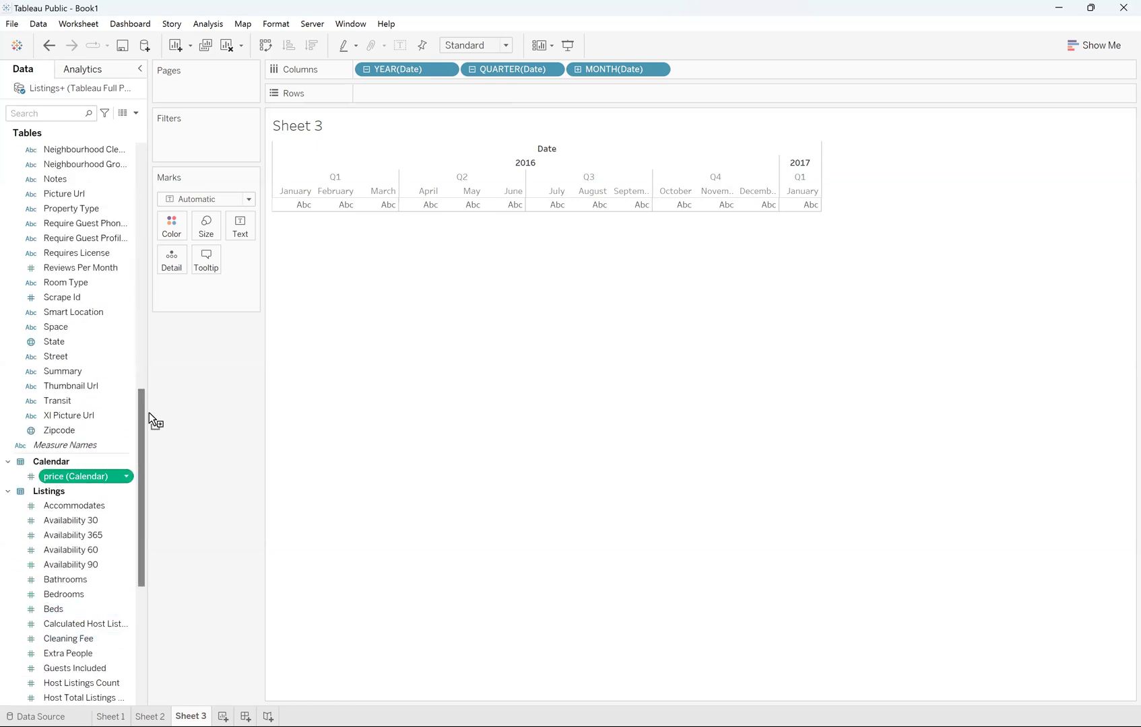
left_click_drag(374, 99, 424, 98)
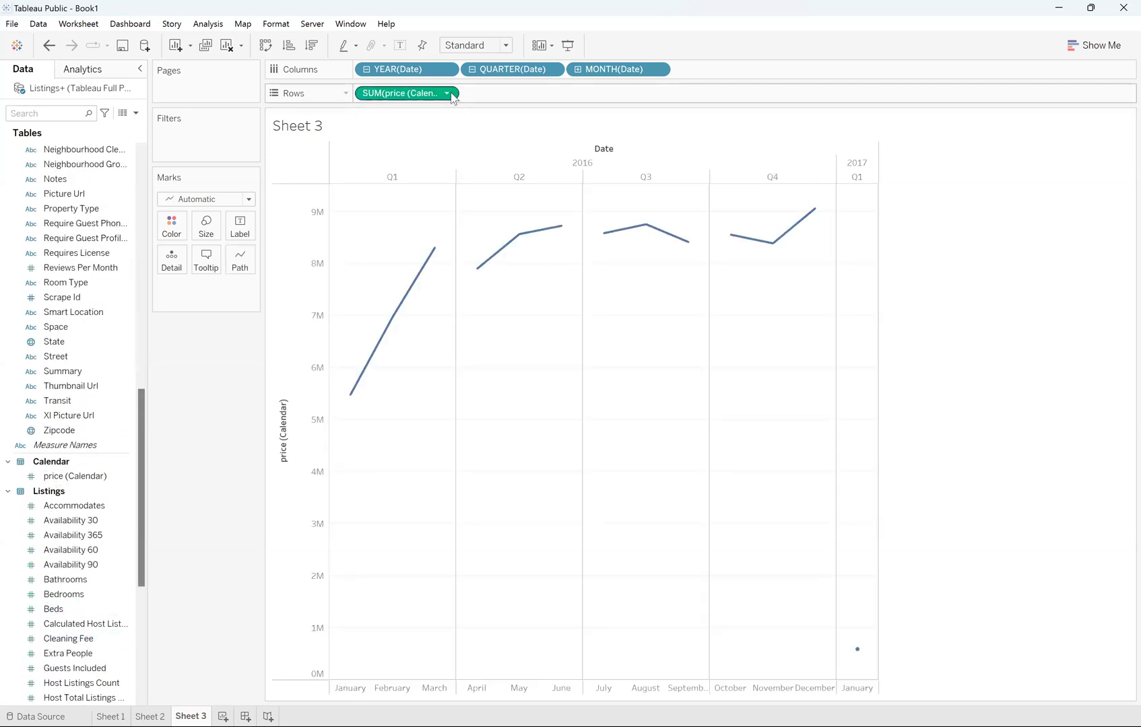
- Change the aggregation of the Calendar price on rows to Average
left_click(446, 93)
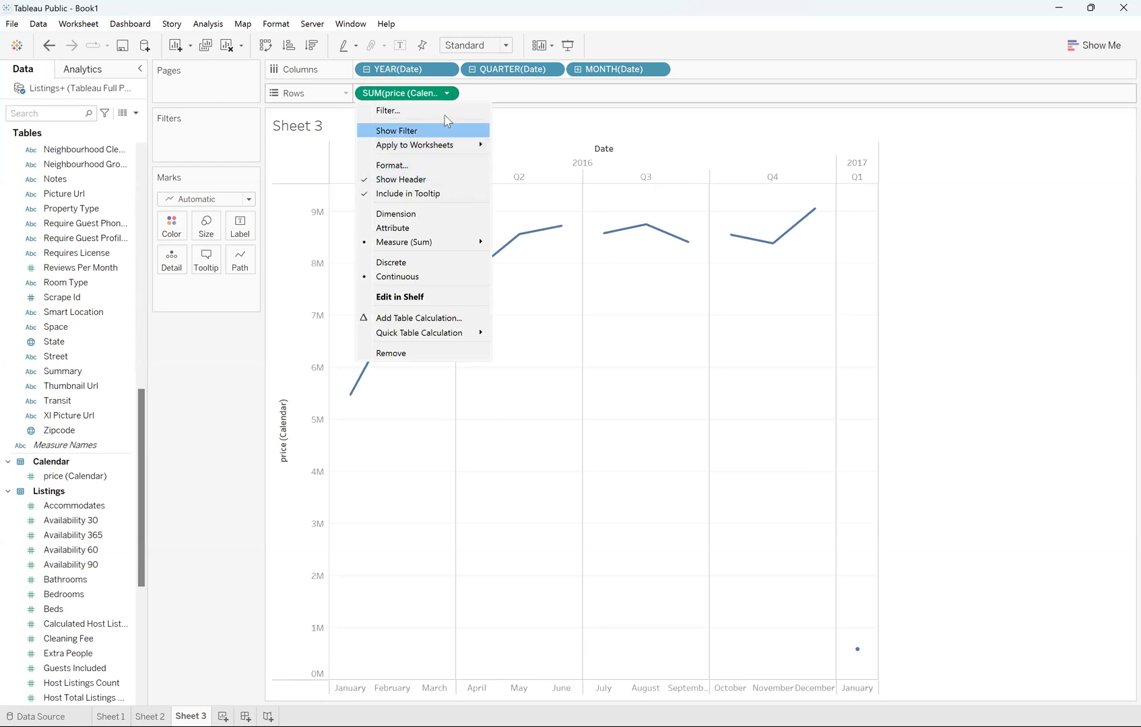
mouse_move(445, 248)
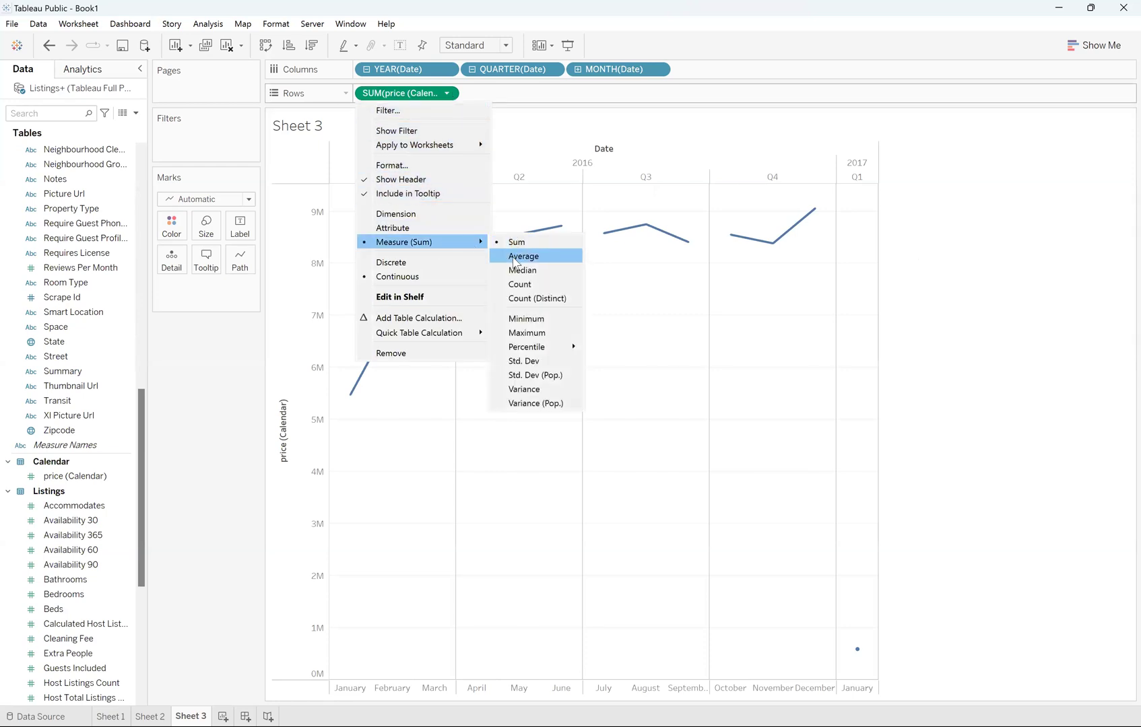
left_click(516, 257)
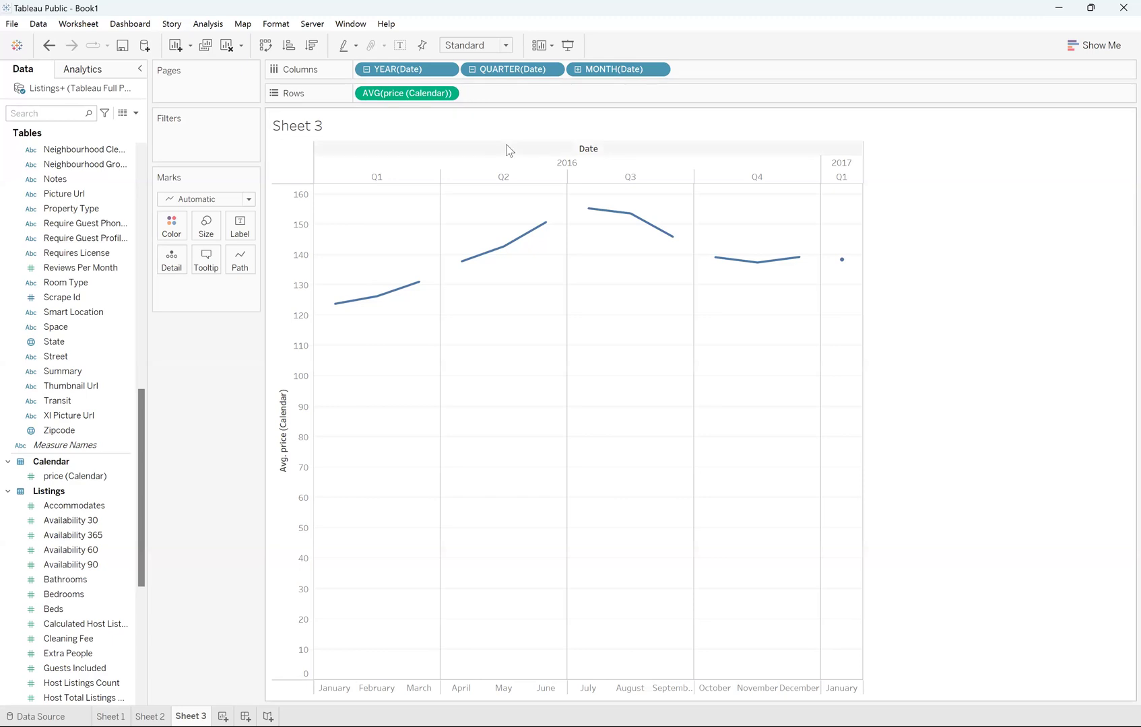
mouse_move(634, 219)
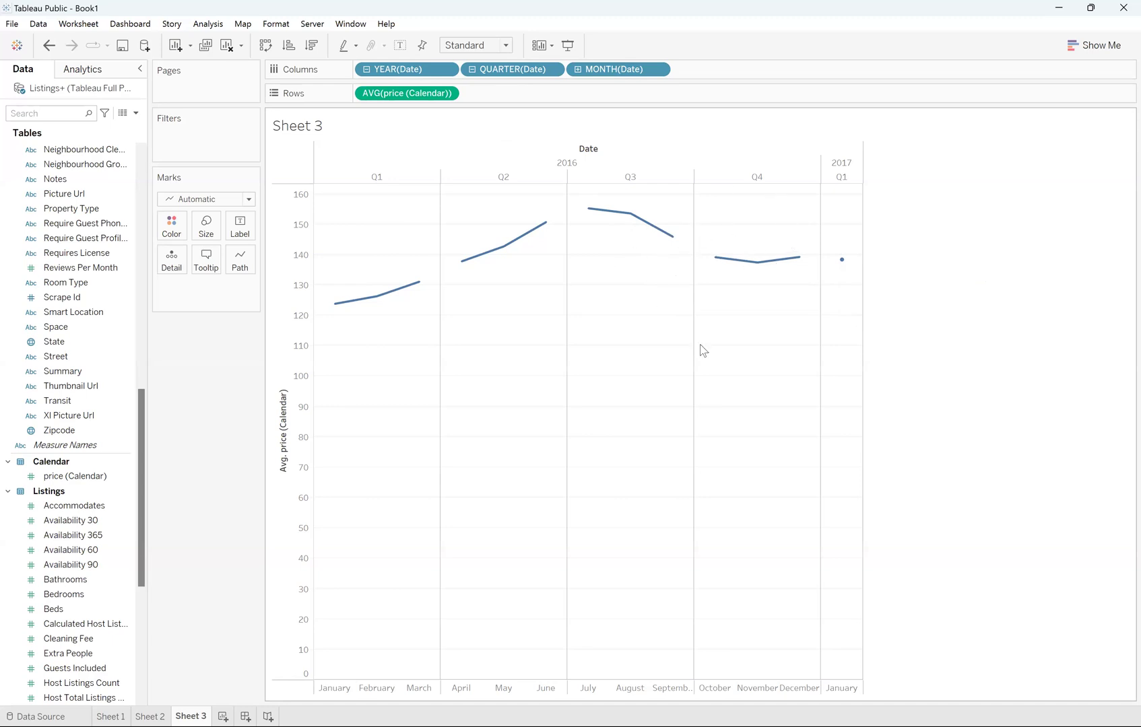
- Collapse the date levels on columns to year and change the date to continuous Week Number
left_click(473, 70)
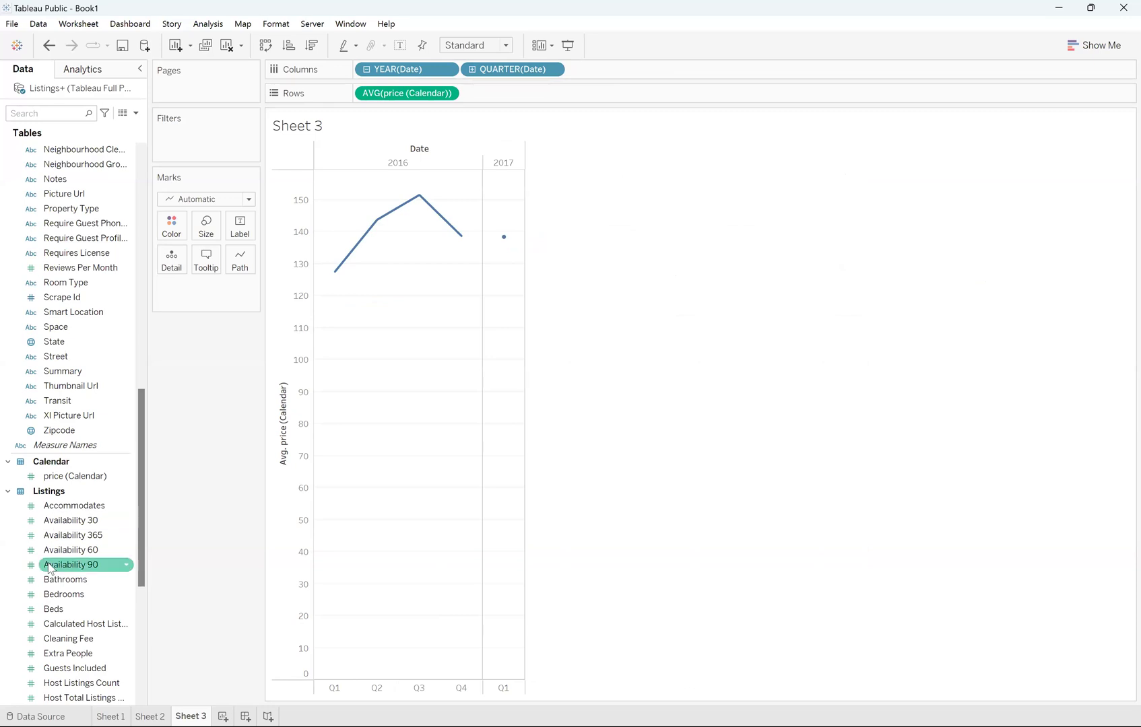
scroll(74, 565, "down", 3)
scroll(73, 513, "down", 4)
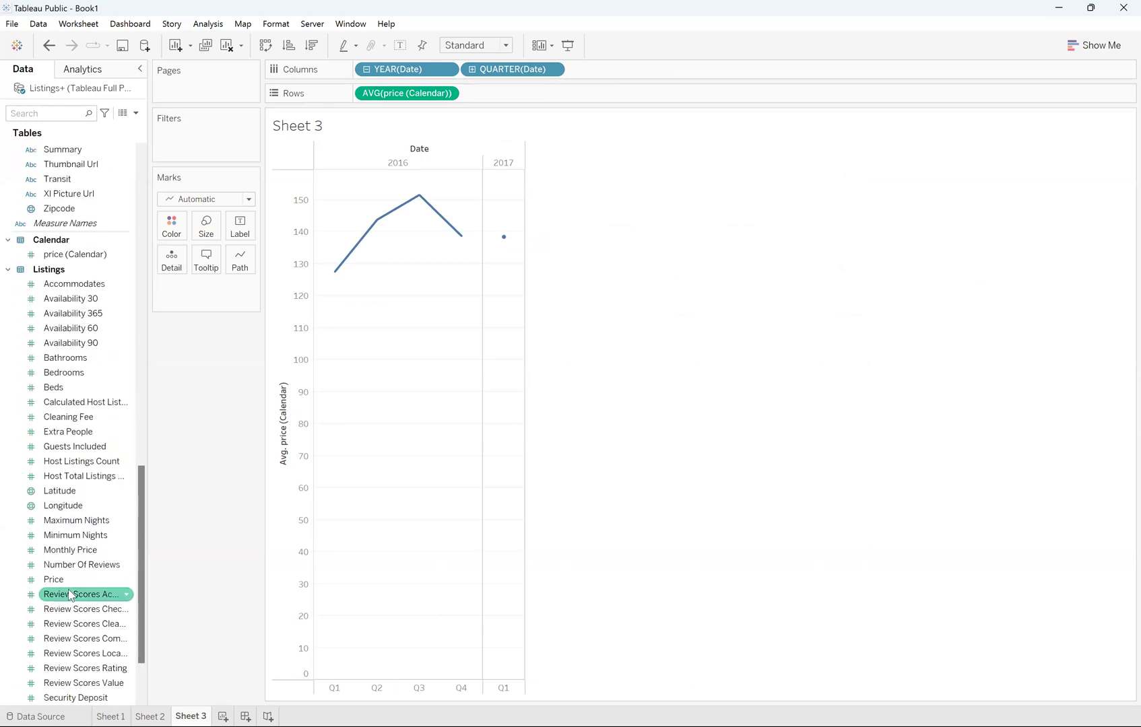
scroll(84, 490, "up", 10)
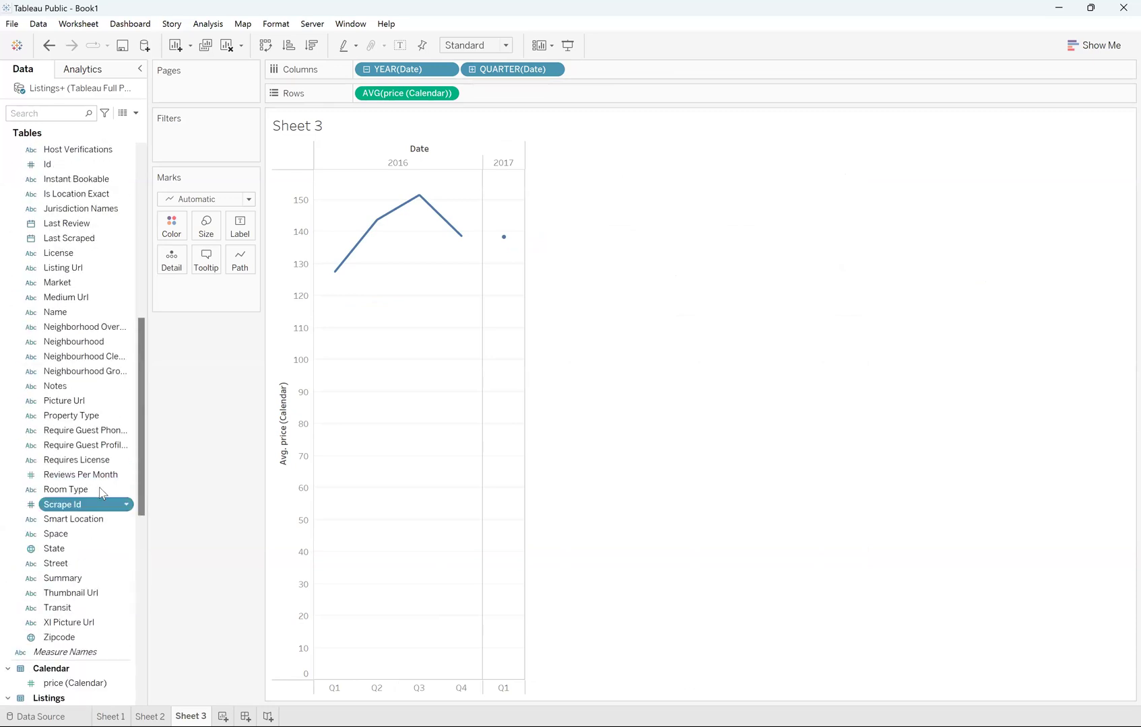
left_click(366, 69)
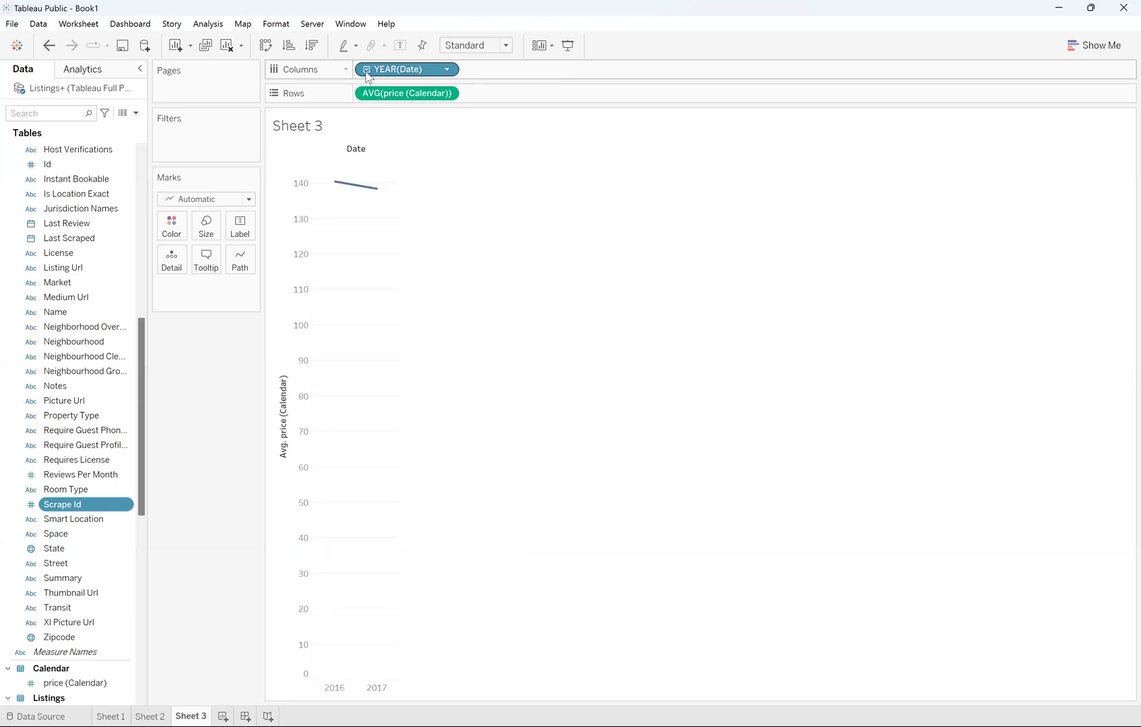
left_click(447, 70)
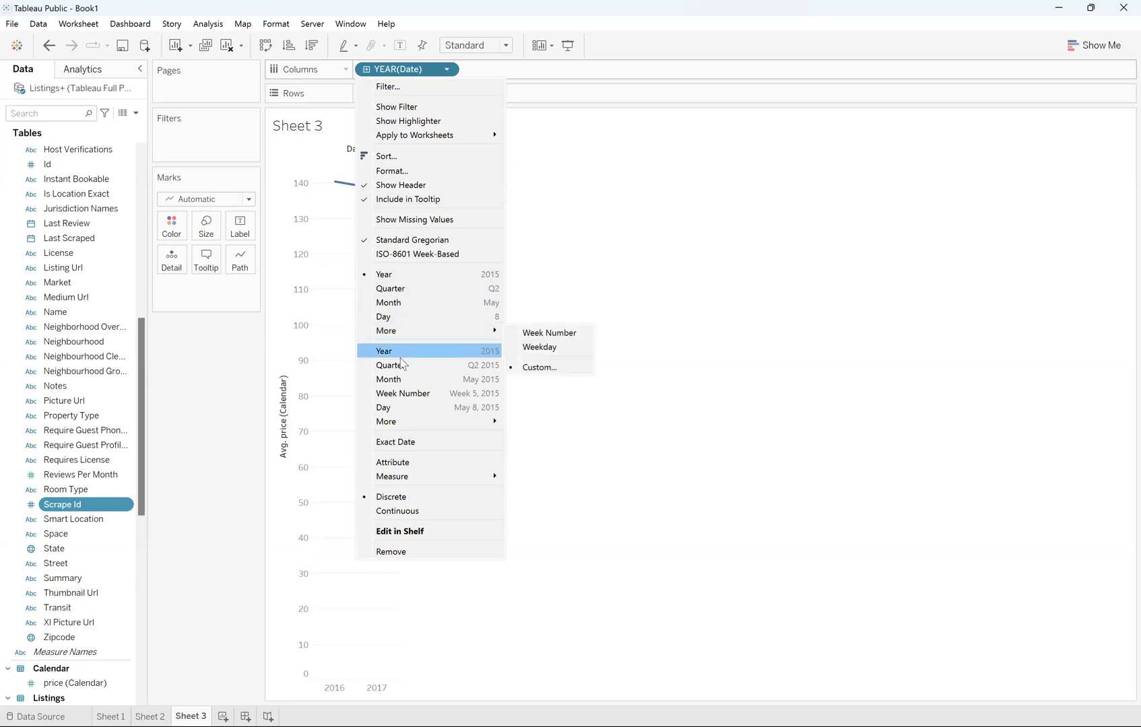
left_click(404, 394)
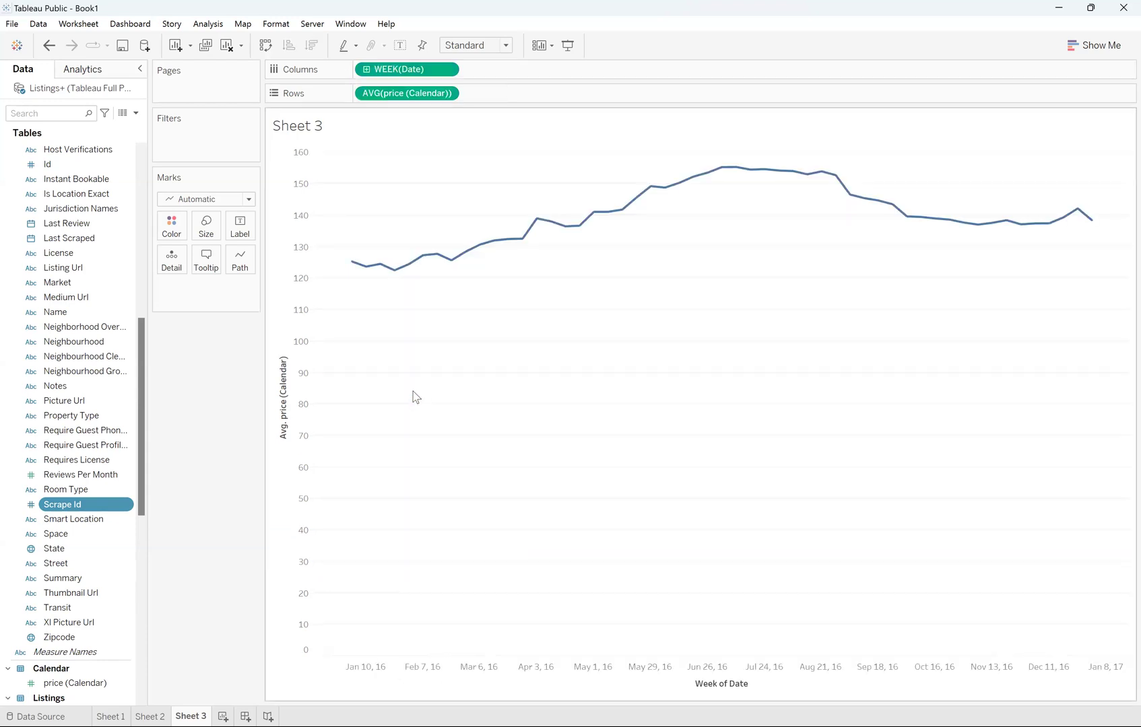
- Change the date on columns to discrete Month
left_click(447, 70)
key("Return")
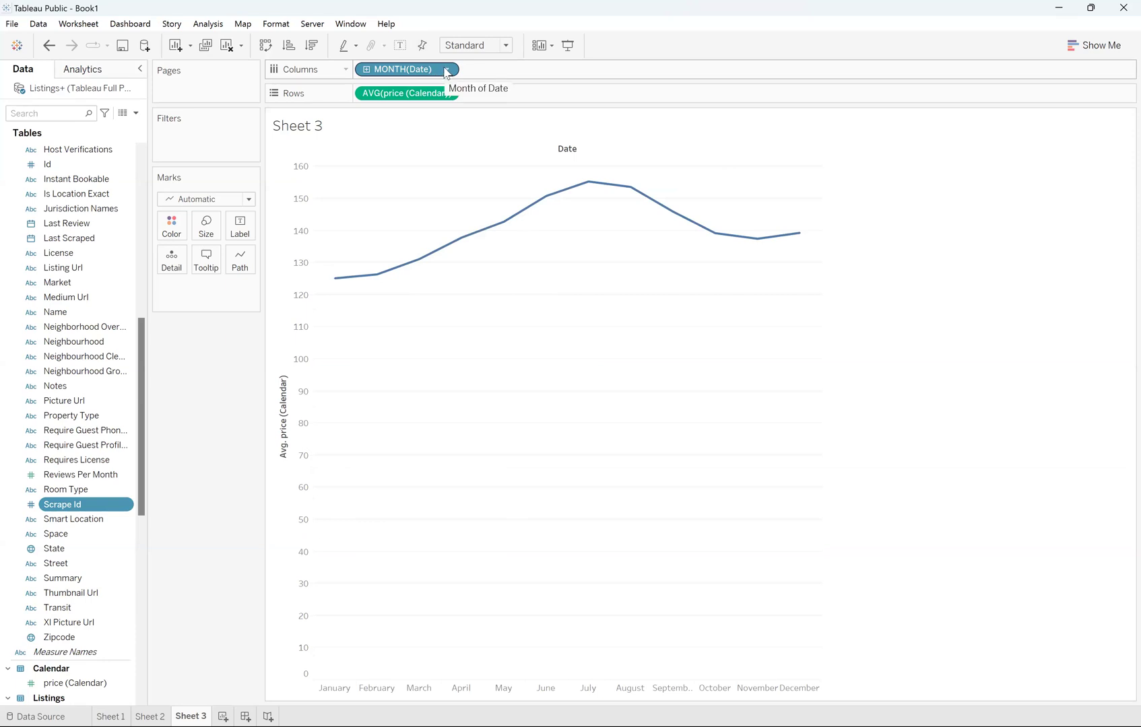
- Change the date on columns to continuous Week Number
left_click(446, 70)
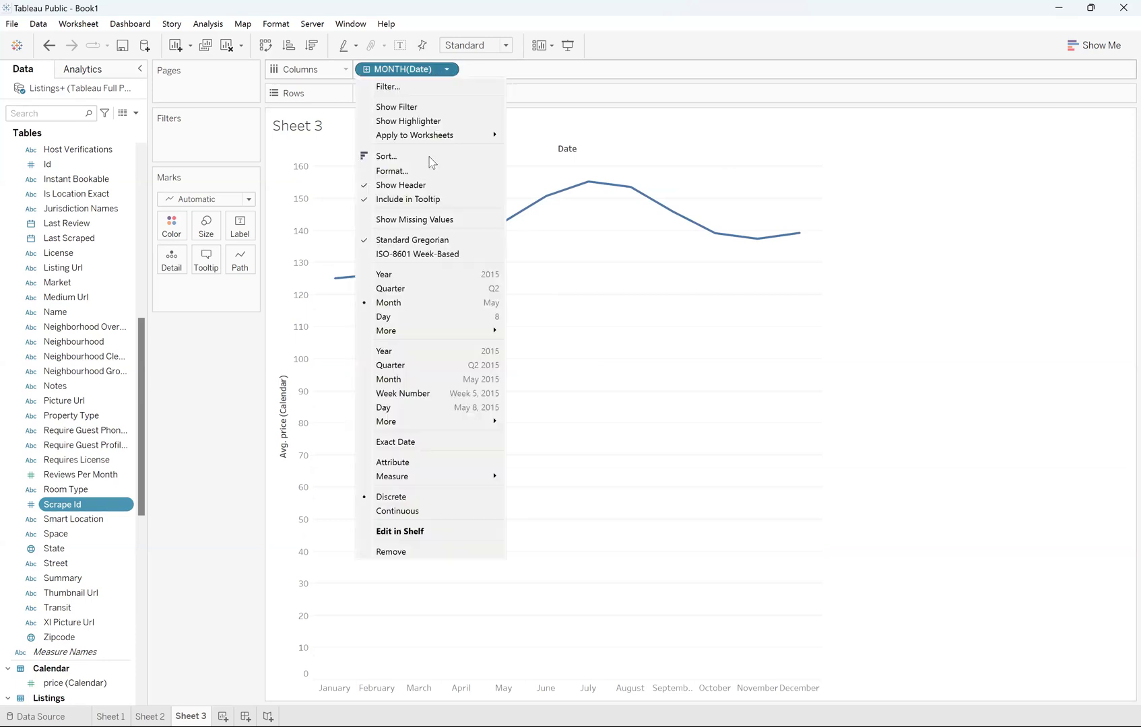
left_click(449, 399)
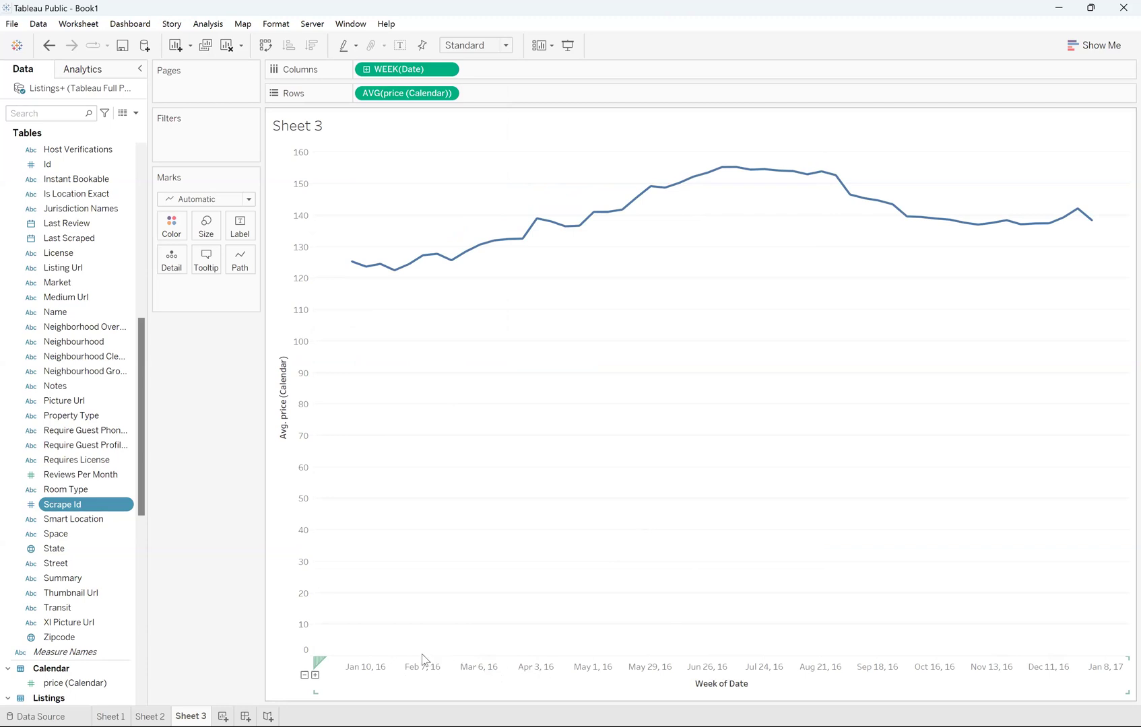
mouse_move(350, 264)
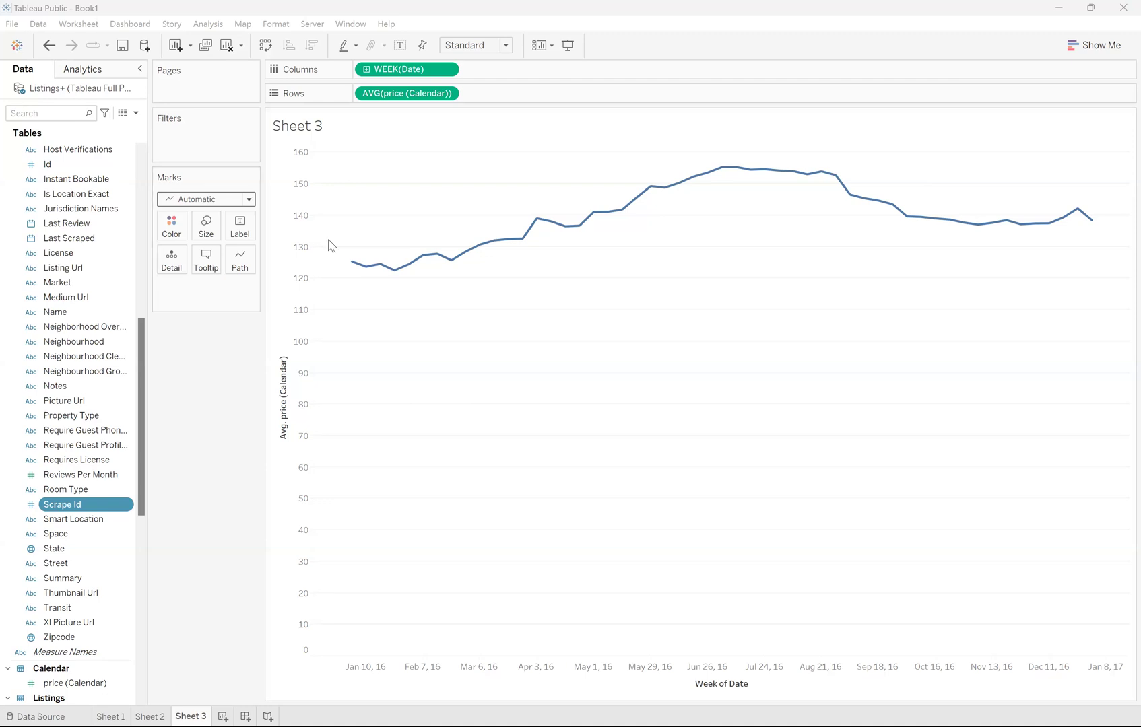
- Try the Area and Circle mark types on the weekly price chart
left_click(249, 200)
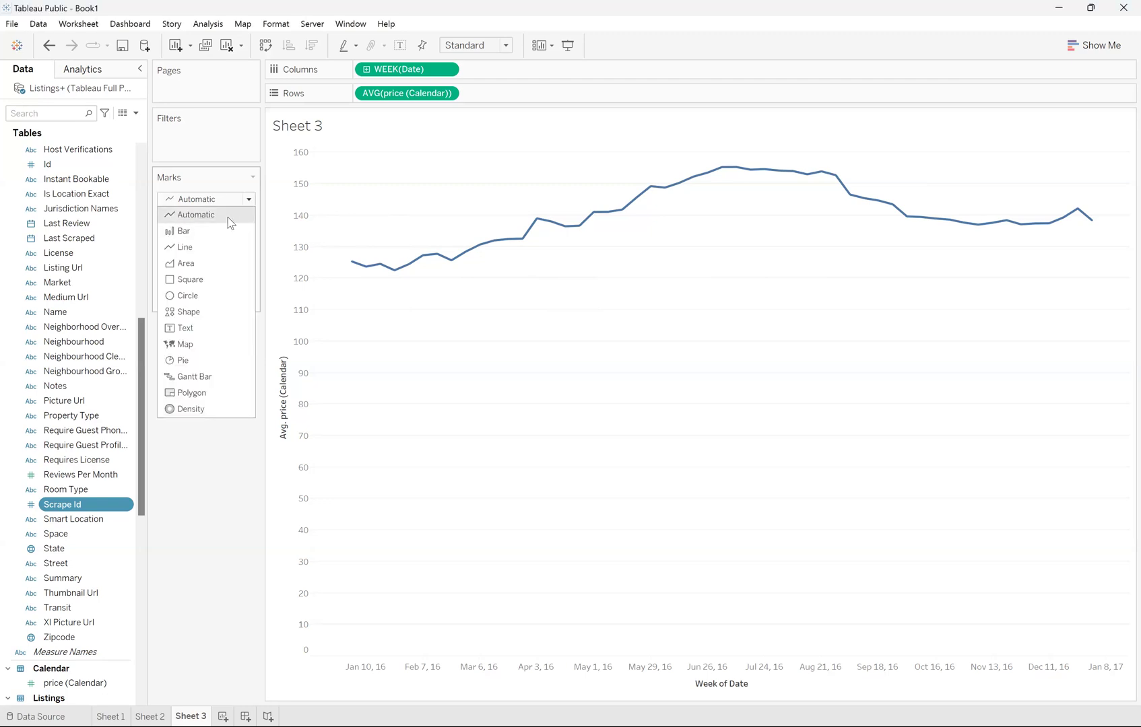
left_click(217, 269)
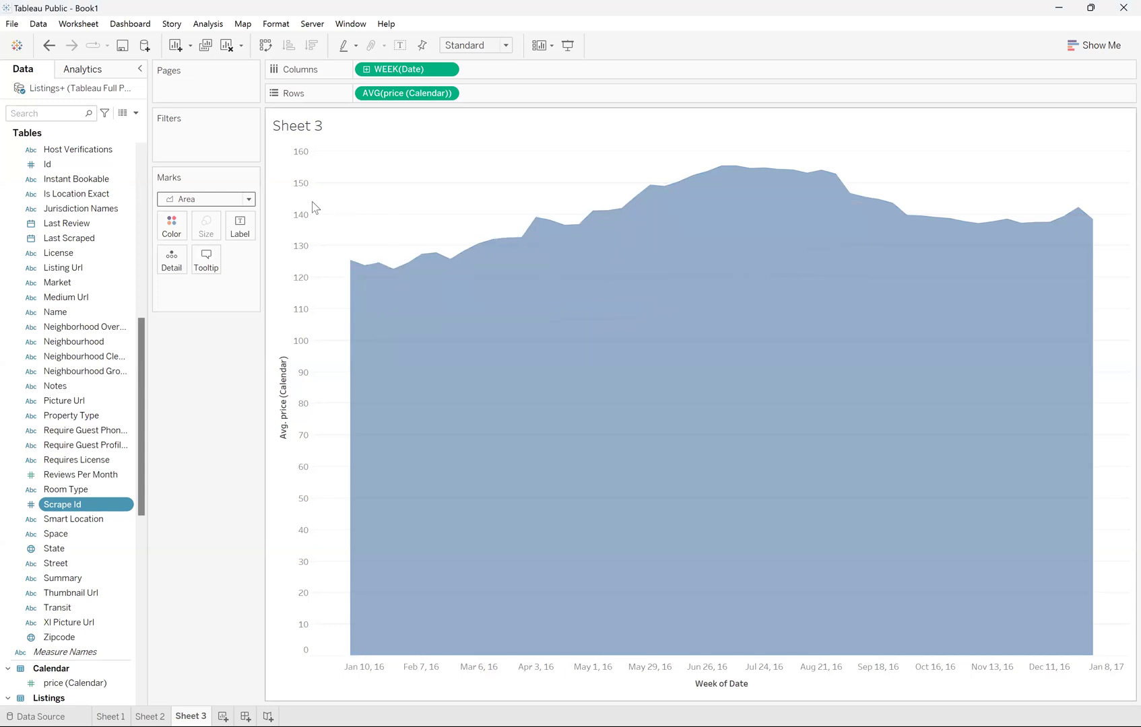
left_click(249, 200)
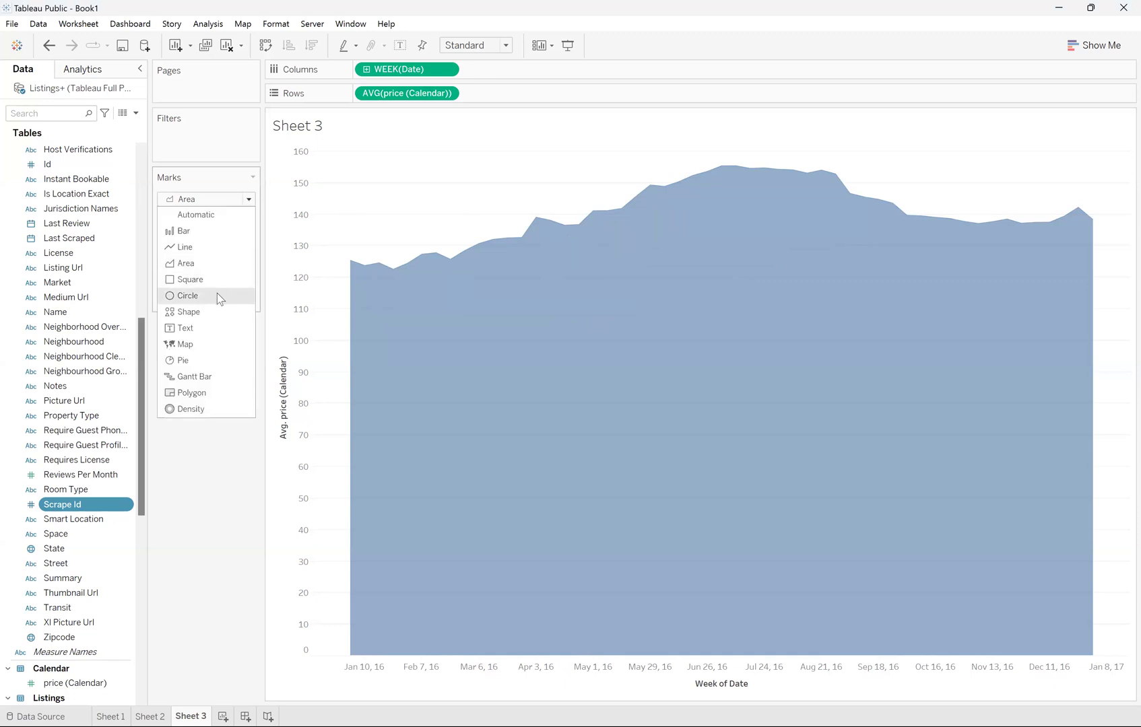
left_click(217, 295)
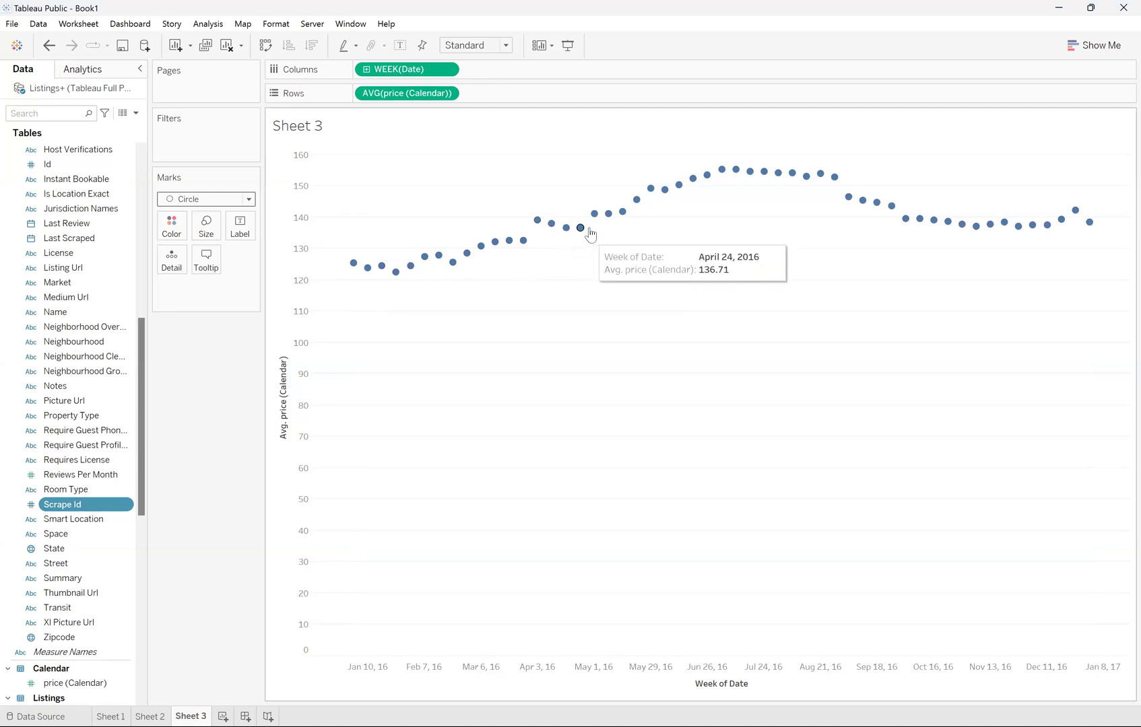
left_click(244, 199)
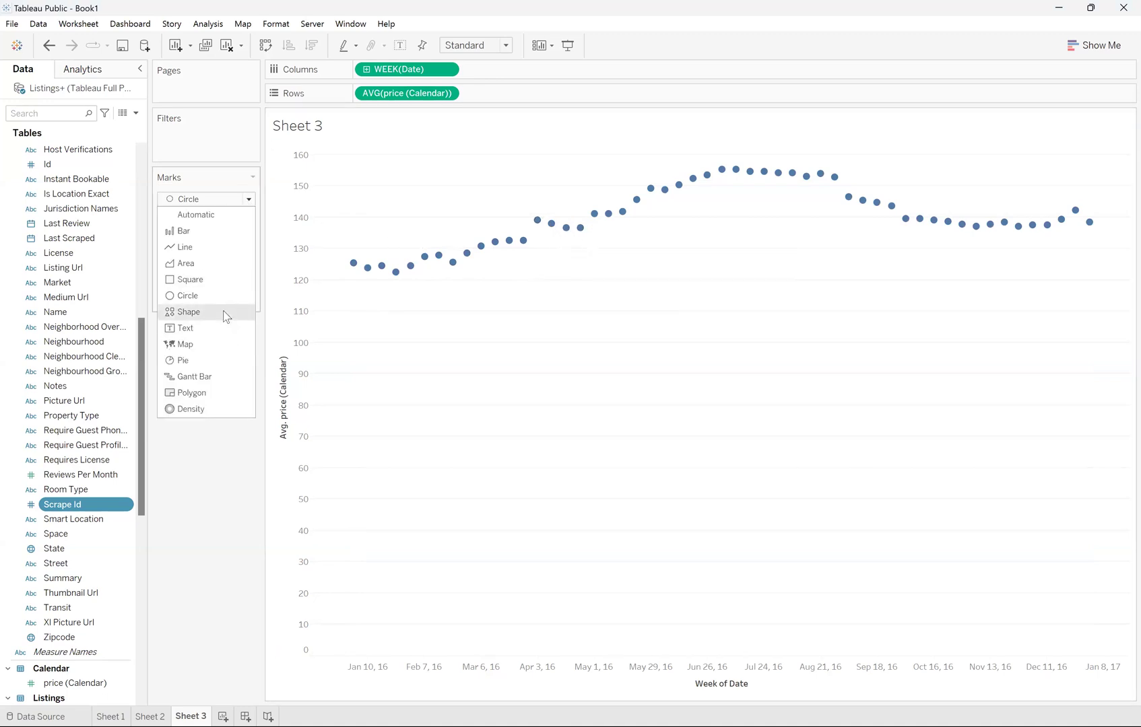
left_click(218, 268)
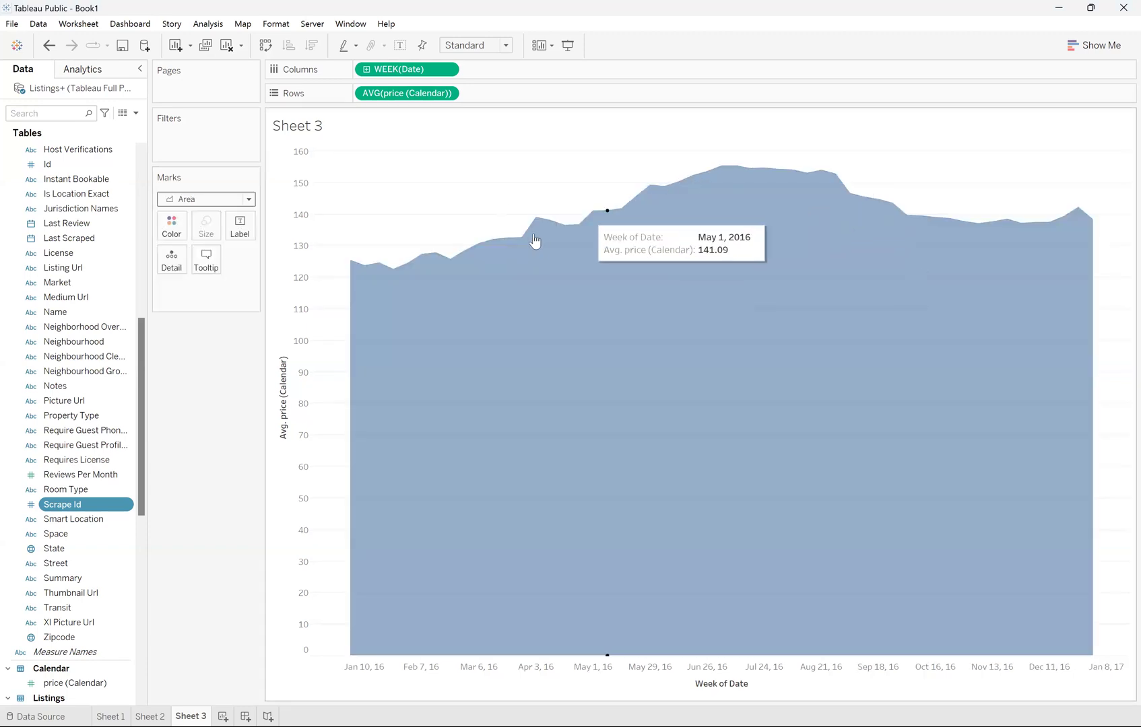
- Set the chart's mark type to Line
left_click(249, 200)
left_click(237, 248)
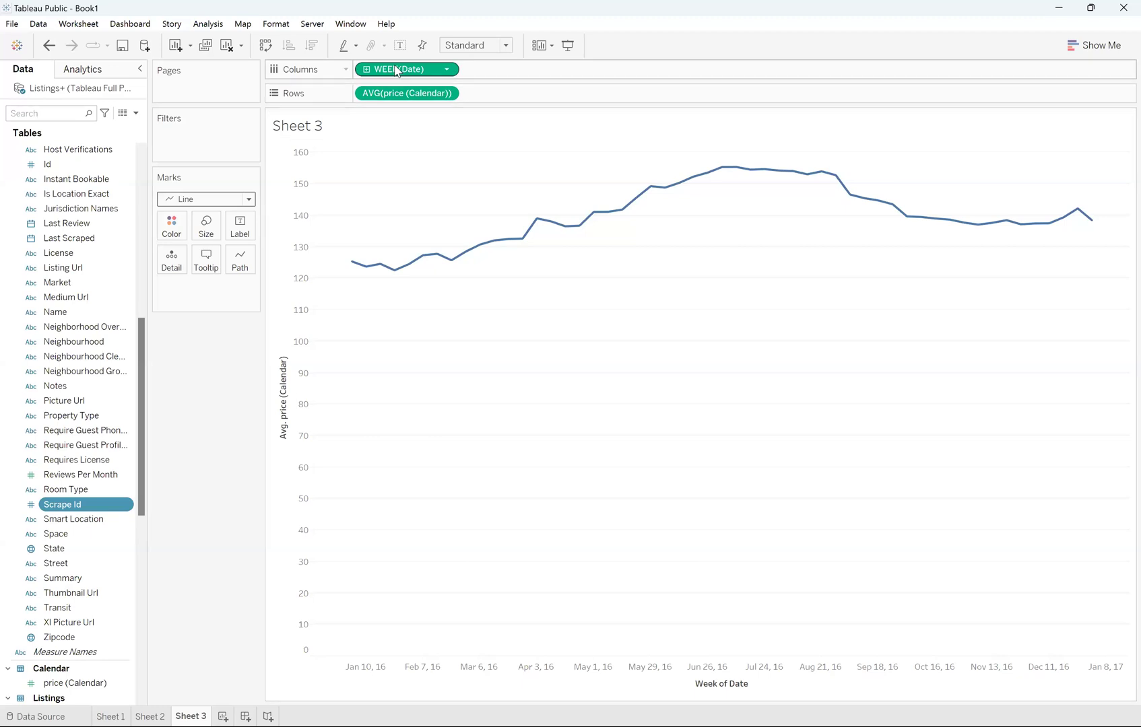
- Try moving the week date from columns to the mark labels, and undo the move
left_click_drag(401, 70, 241, 229)
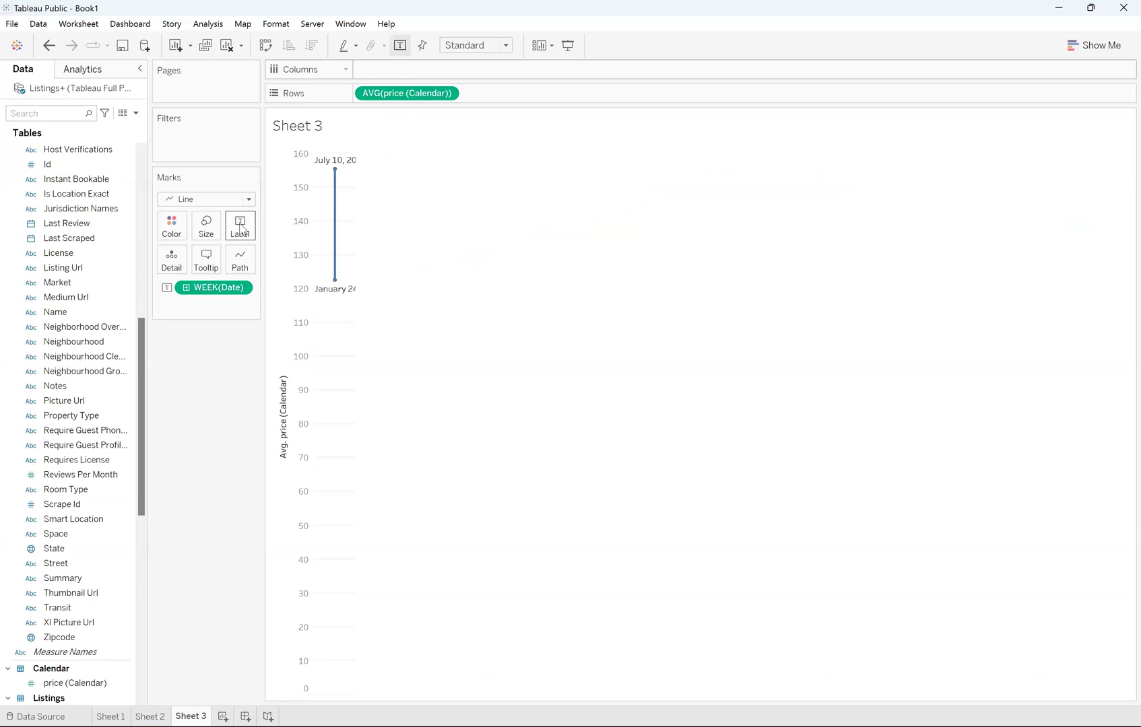
key("ctrl+z")
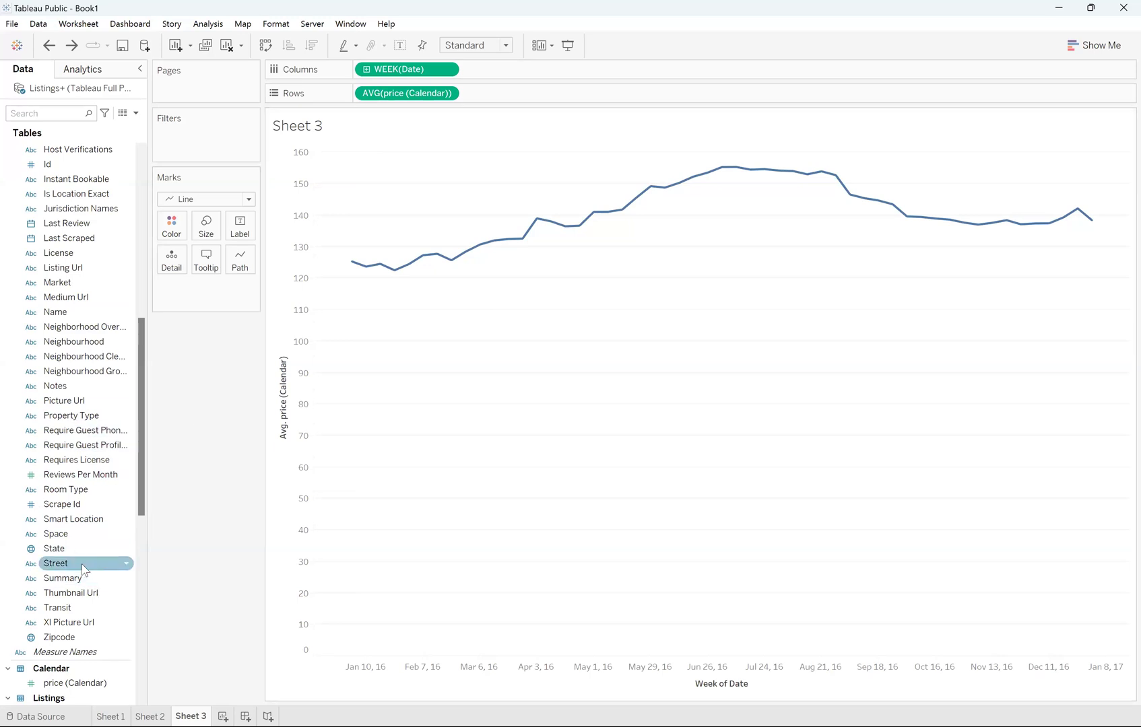
- Label the line with the Calendar table's price measure
scroll(80, 563, "down", 5)
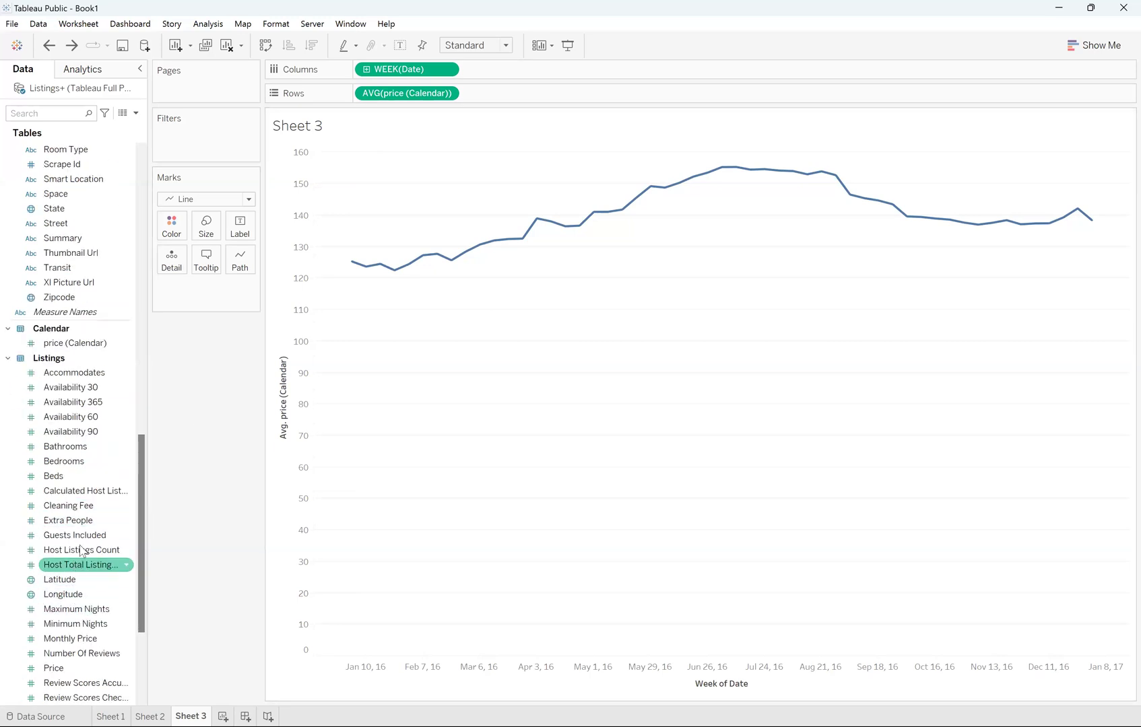
left_click_drag(82, 348, 246, 234)
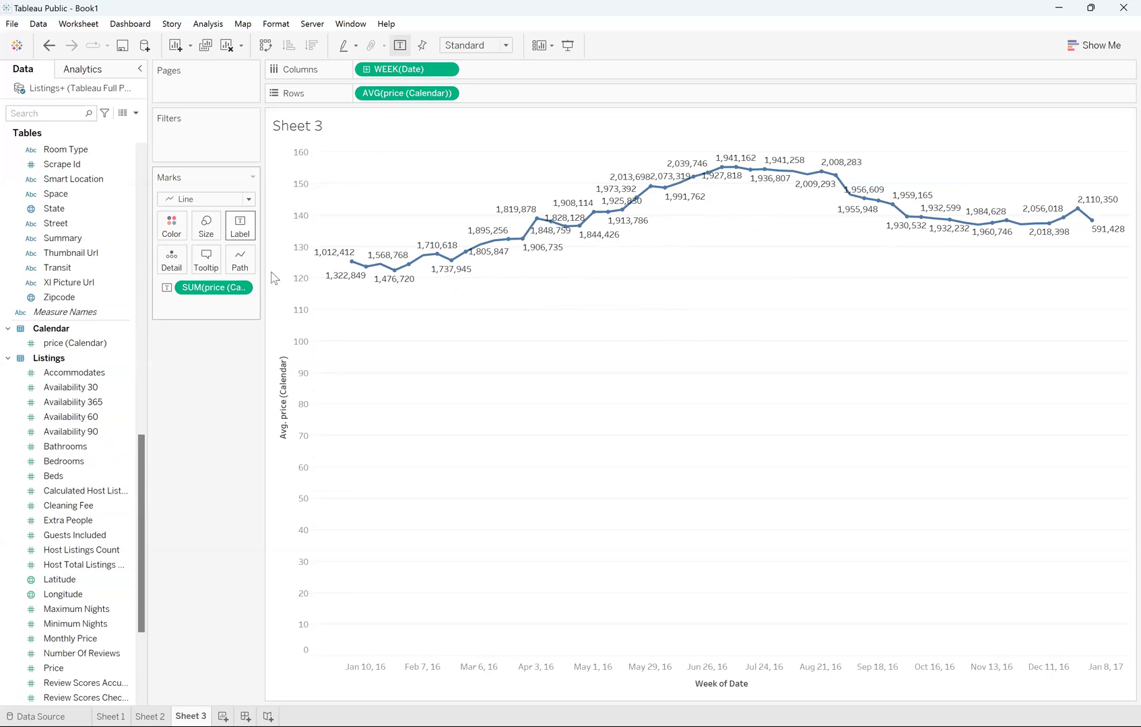
- Try labelling the Min/Max, Selected and Highlighted marks, and restrict the mark labels to Line Ends
left_click(239, 233)
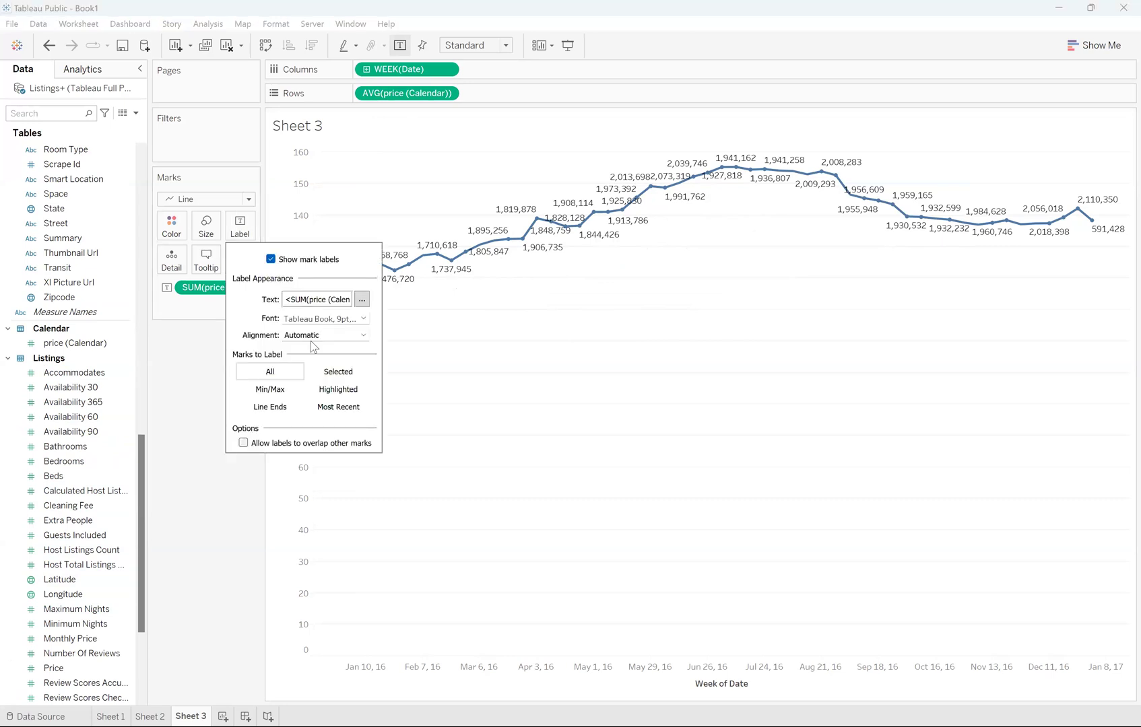
left_click(282, 395)
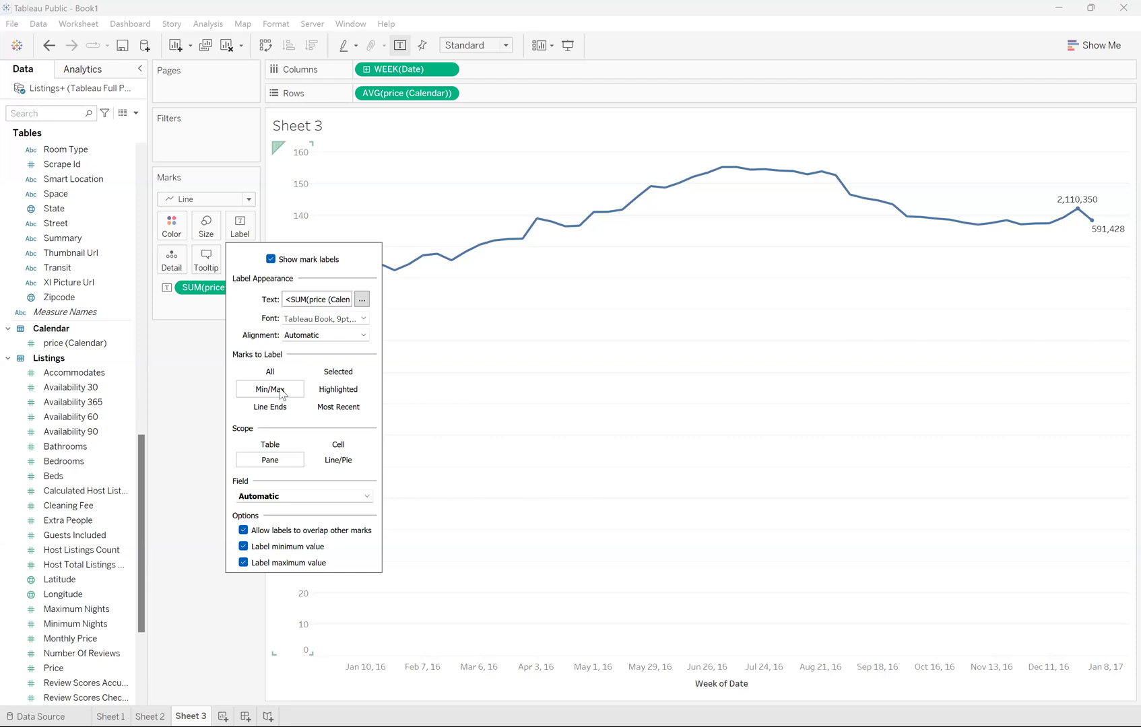
mouse_move(1091, 214)
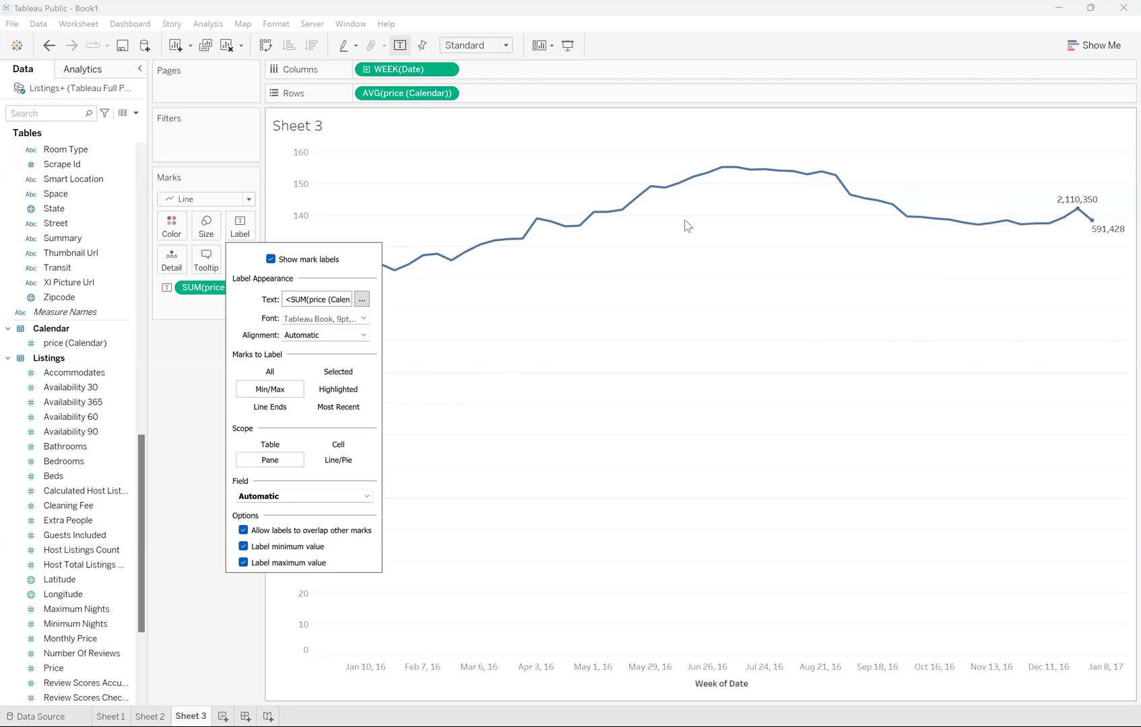
left_click(335, 376)
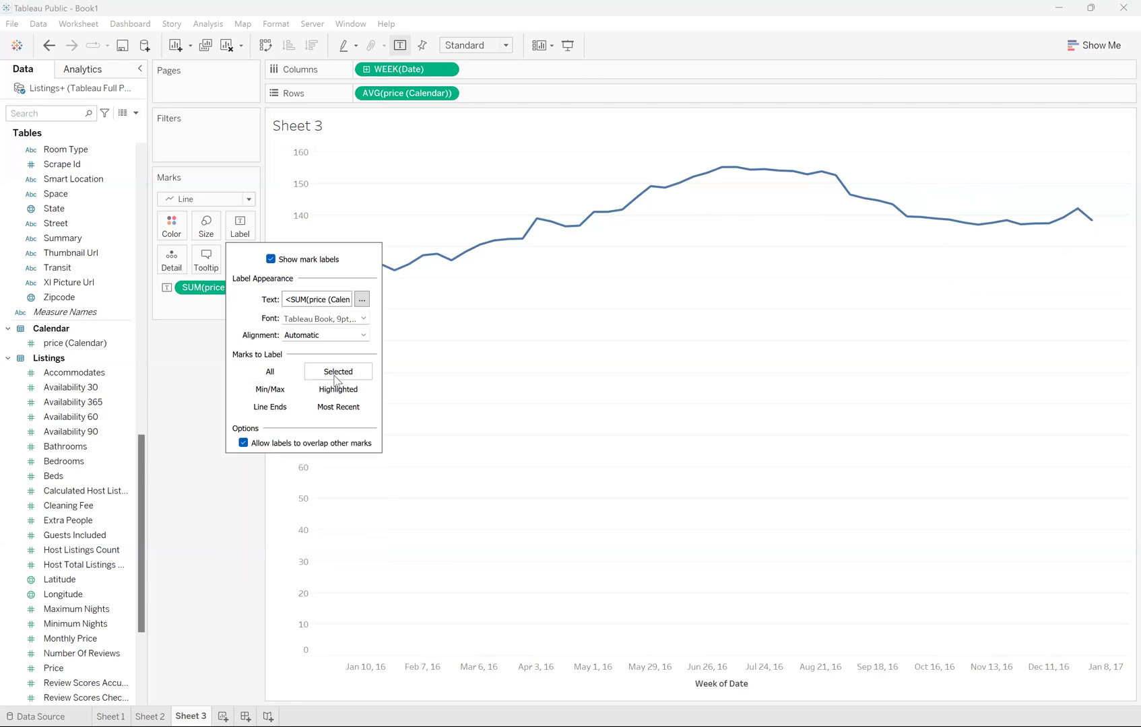
left_click(338, 391)
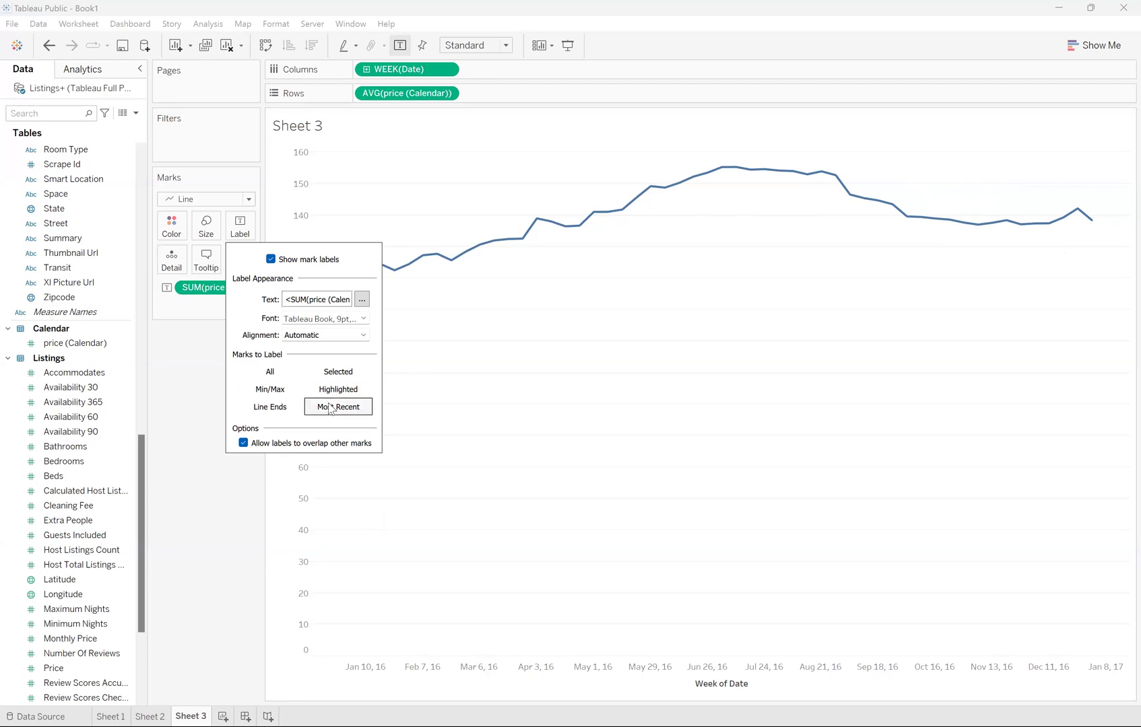
left_click(262, 411)
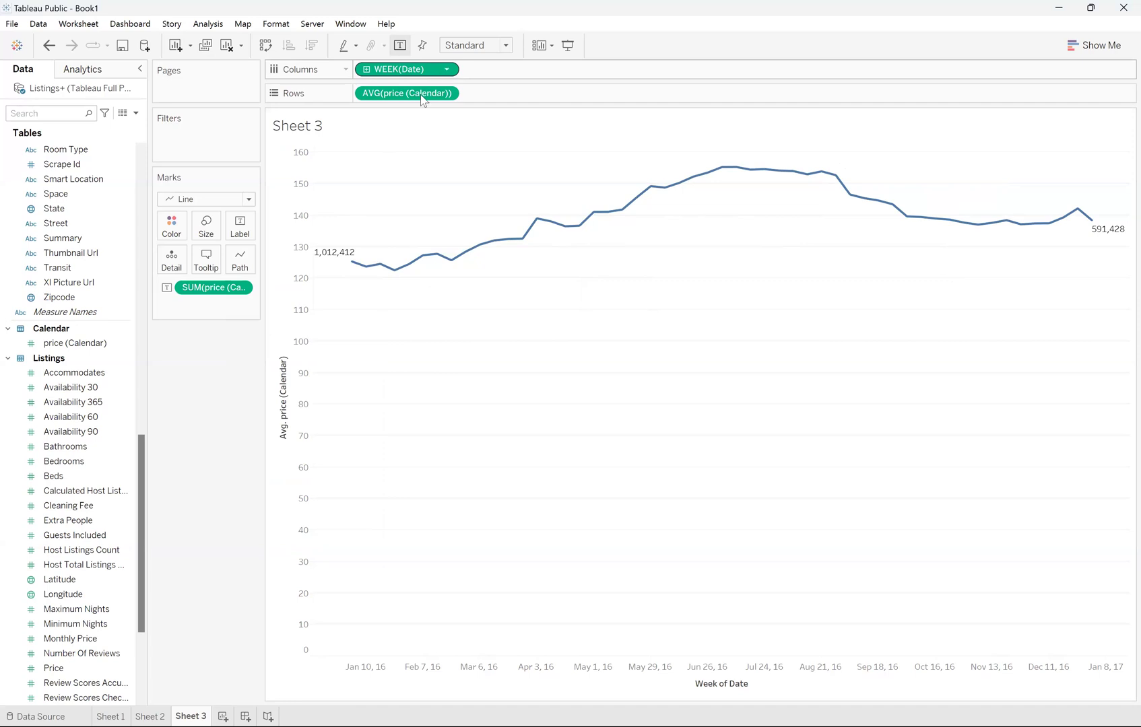
- Change the aggregation of the Calendar price on rows to Sum
left_click(446, 95)
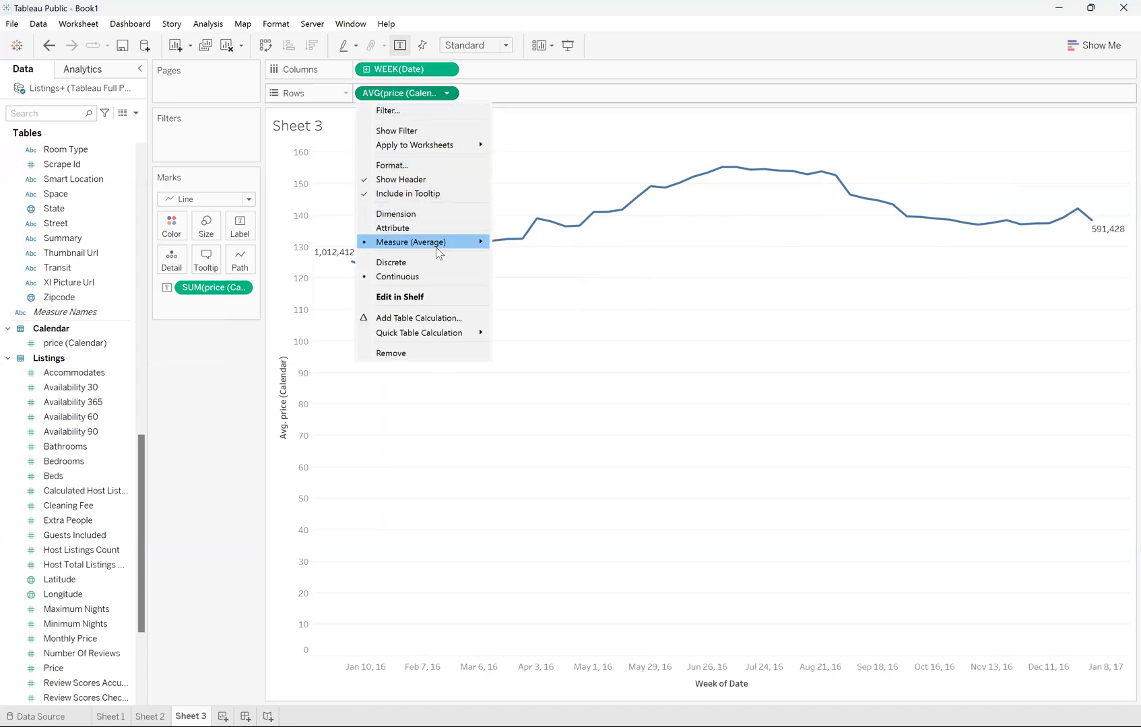
mouse_move(441, 244)
left_click(516, 243)
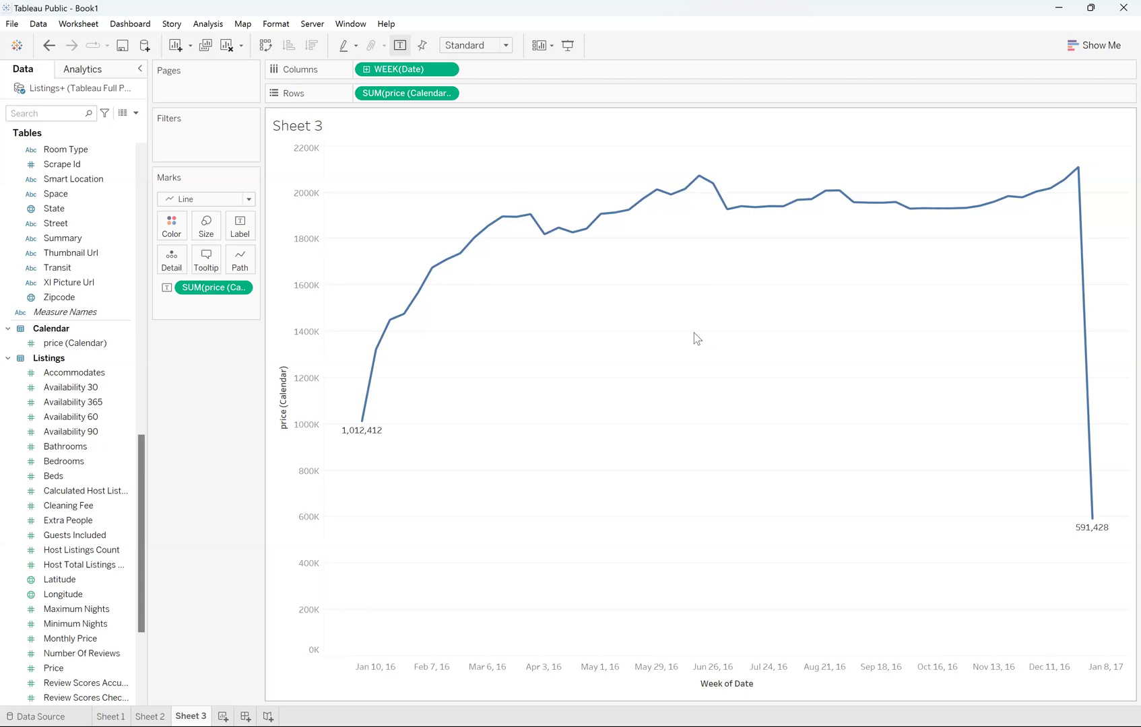
- Set the font of the mark labels to Tableau Semibold
left_click(234, 229)
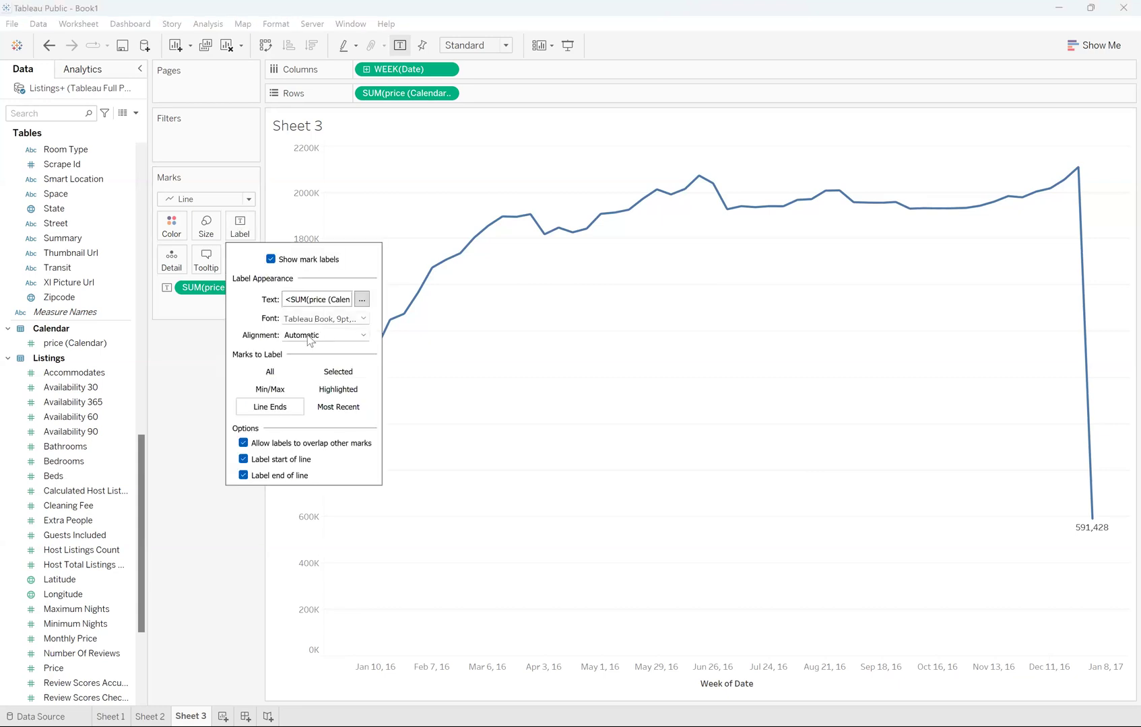
left_click(323, 319)
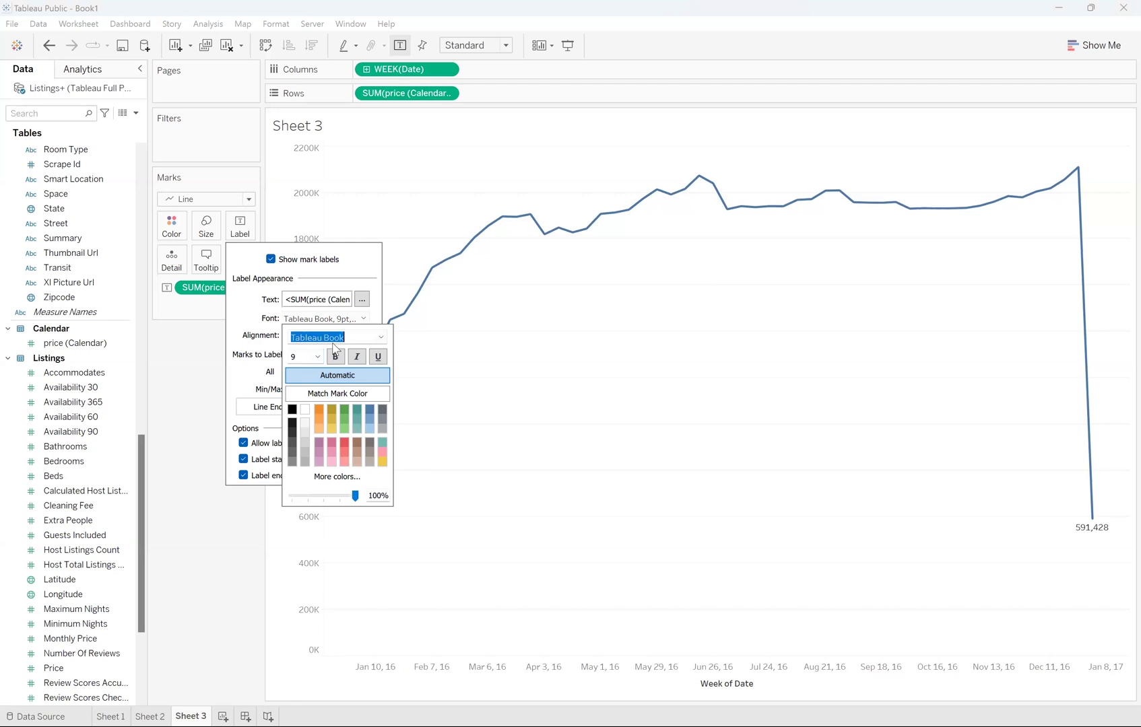
left_click(381, 337)
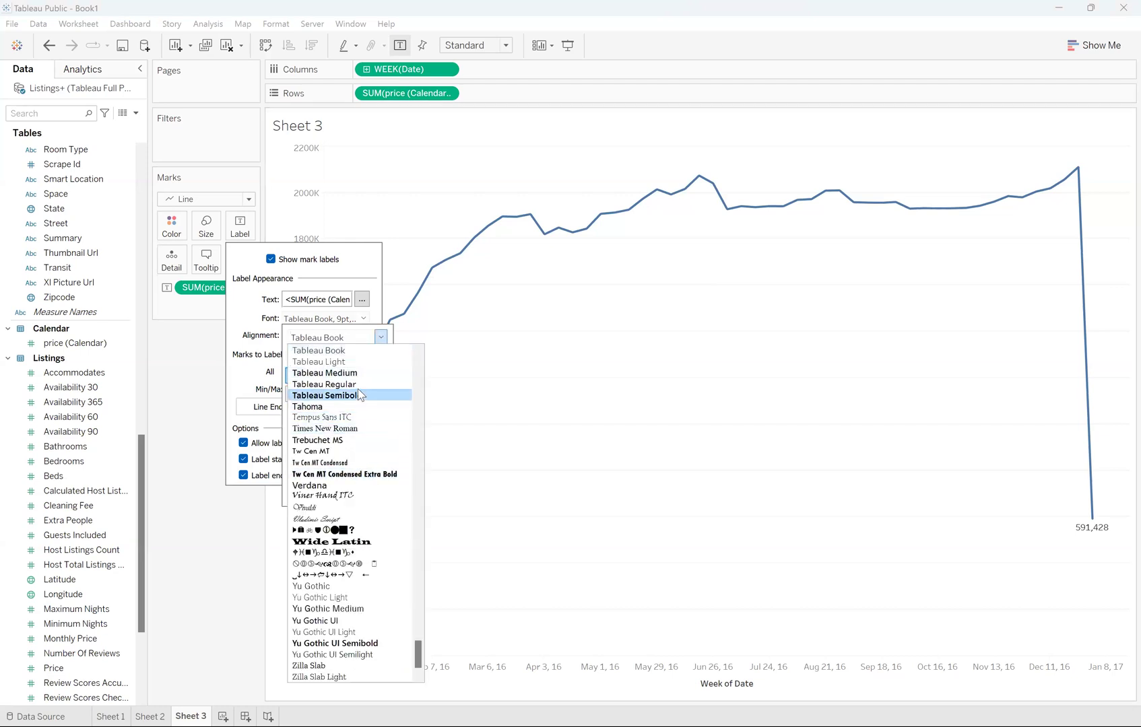
left_click(359, 394)
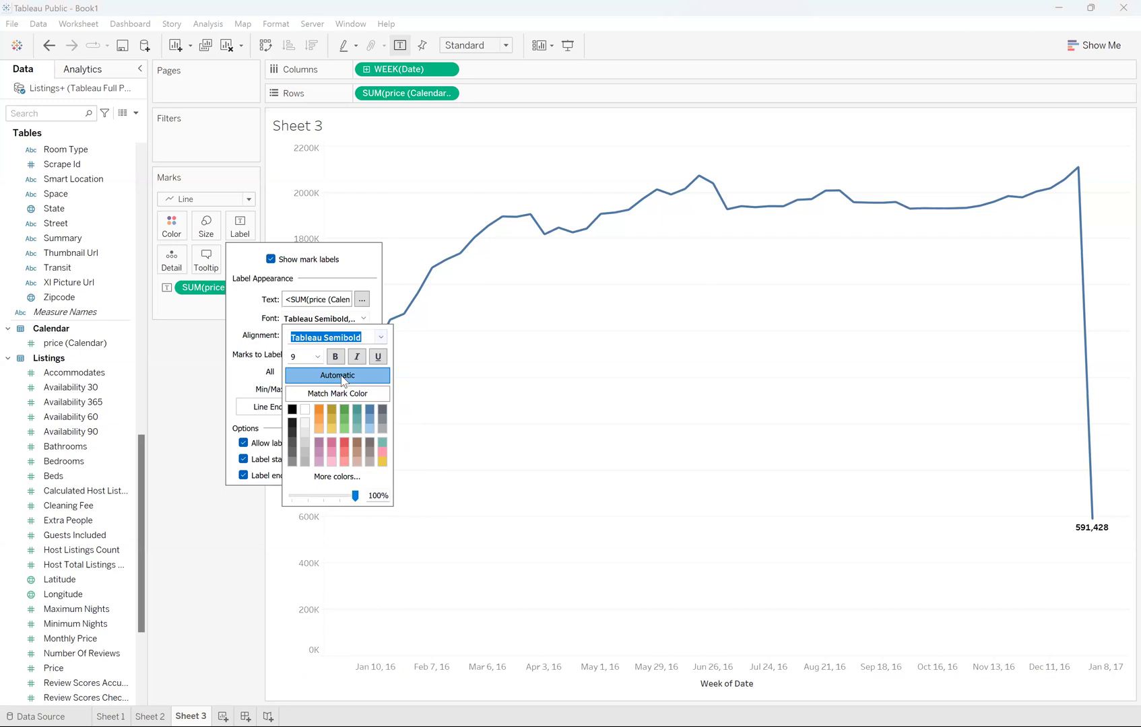
left_click(418, 372)
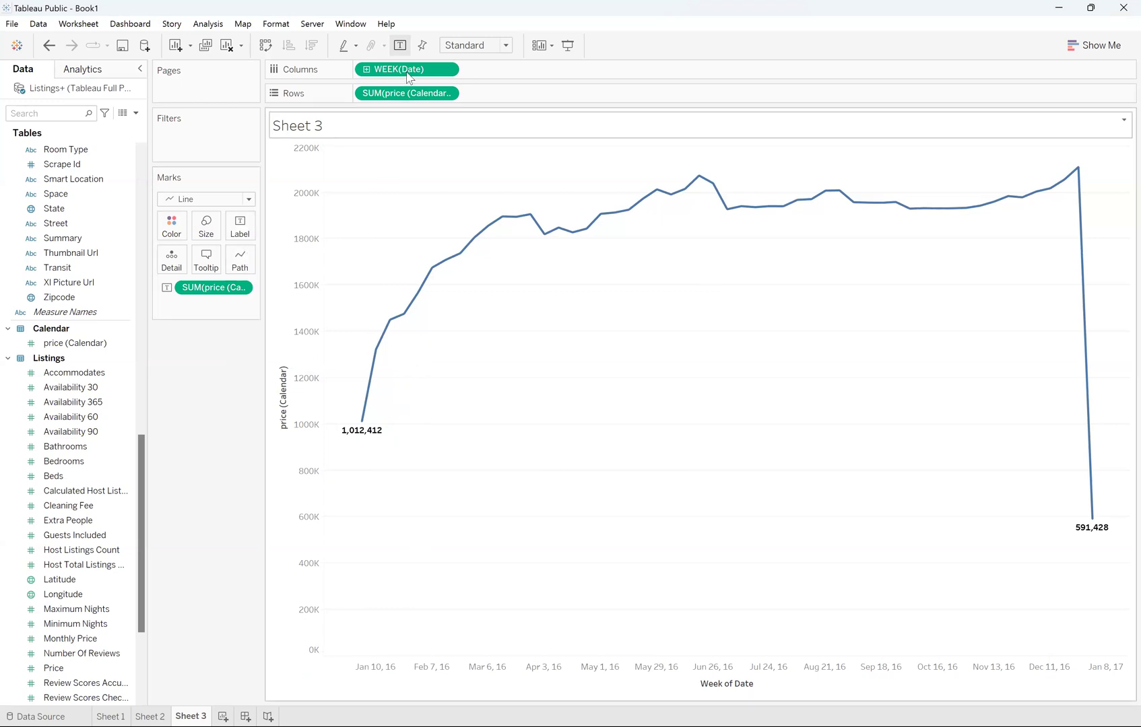
- Try using the week date as a label on the summed price line, and undo it
left_click_drag(407, 69, 248, 239)
key("ctrl+z")
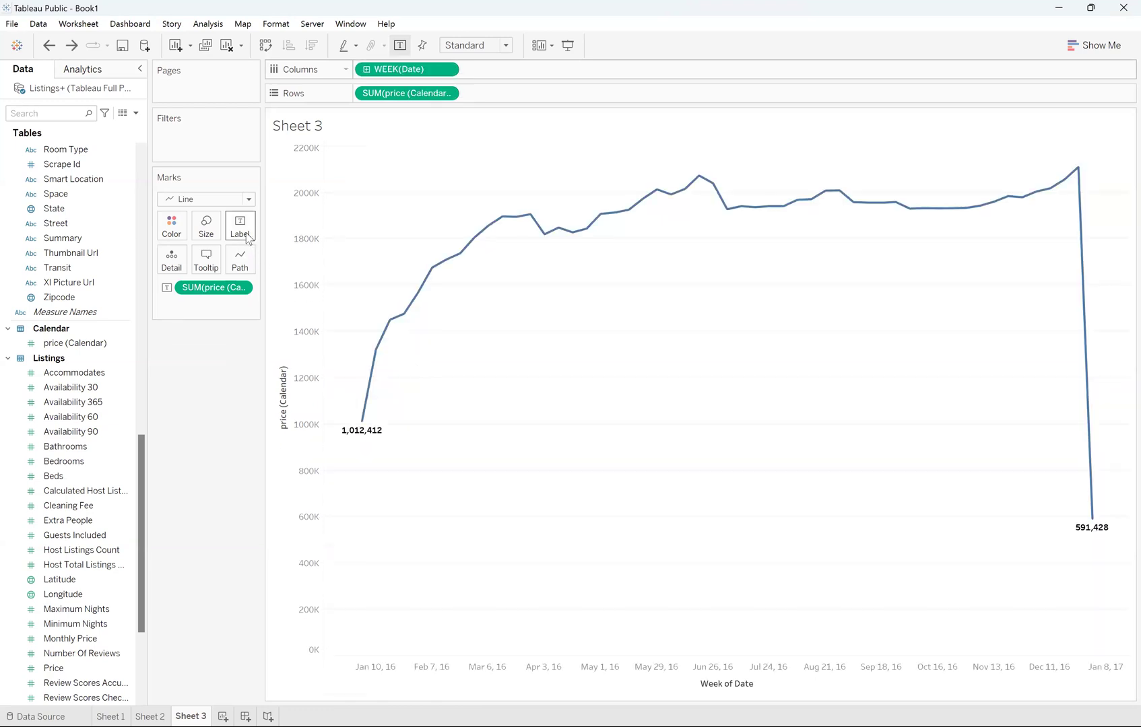
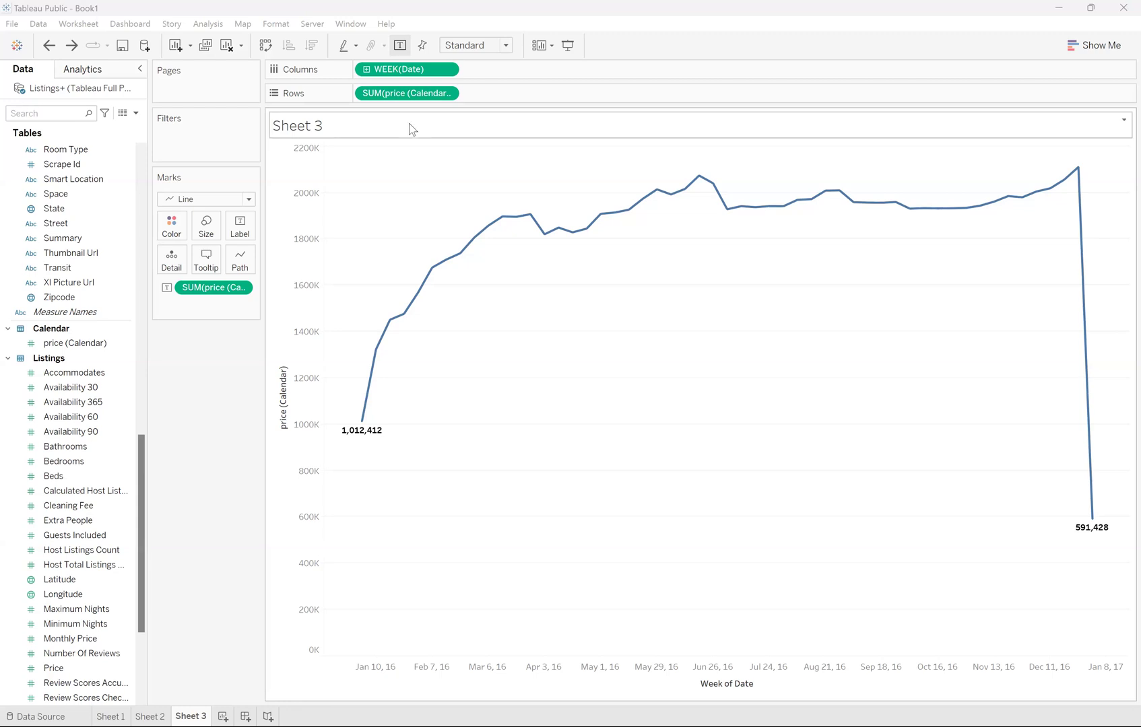
- Start a filter on the Calendar table's Date field using Range of Dates
scroll(94, 248, "up", 7)
scroll(94, 248, "up", 10)
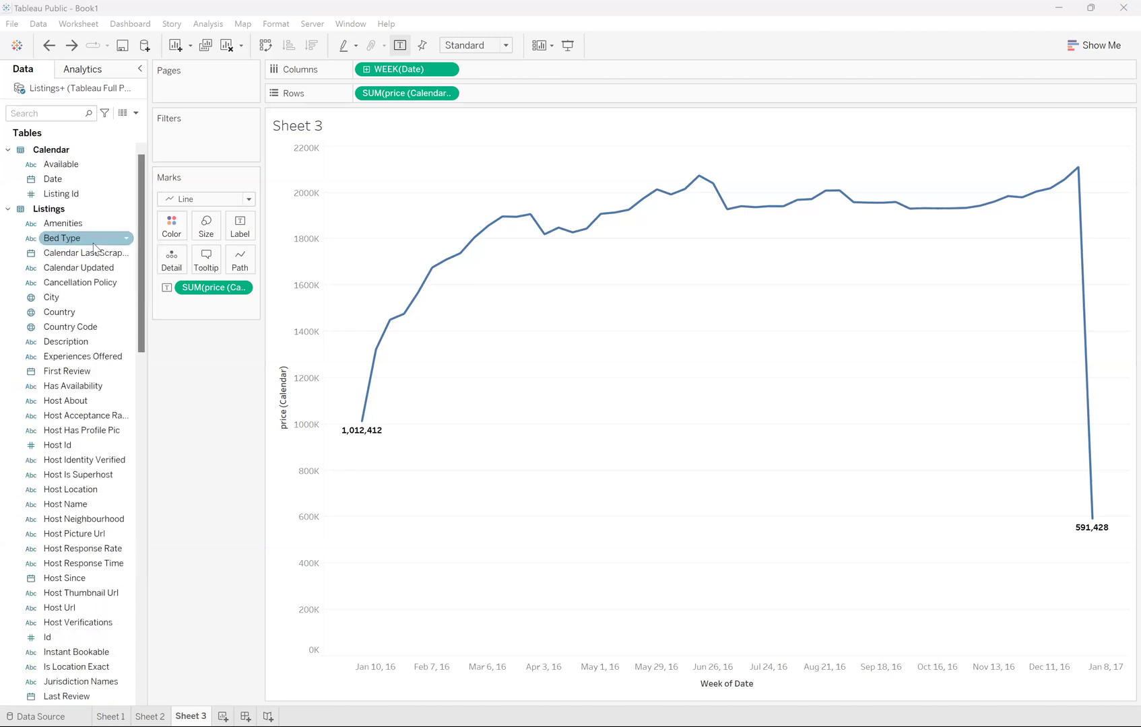
left_click_drag(64, 186, 184, 143)
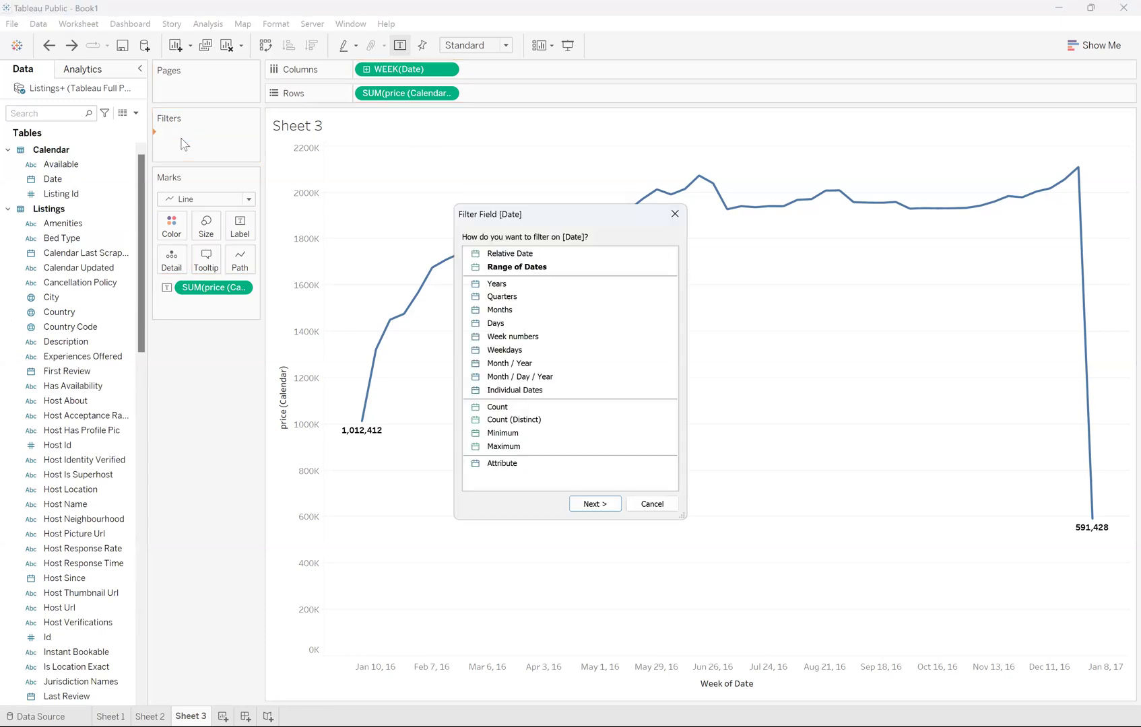
left_click(489, 273)
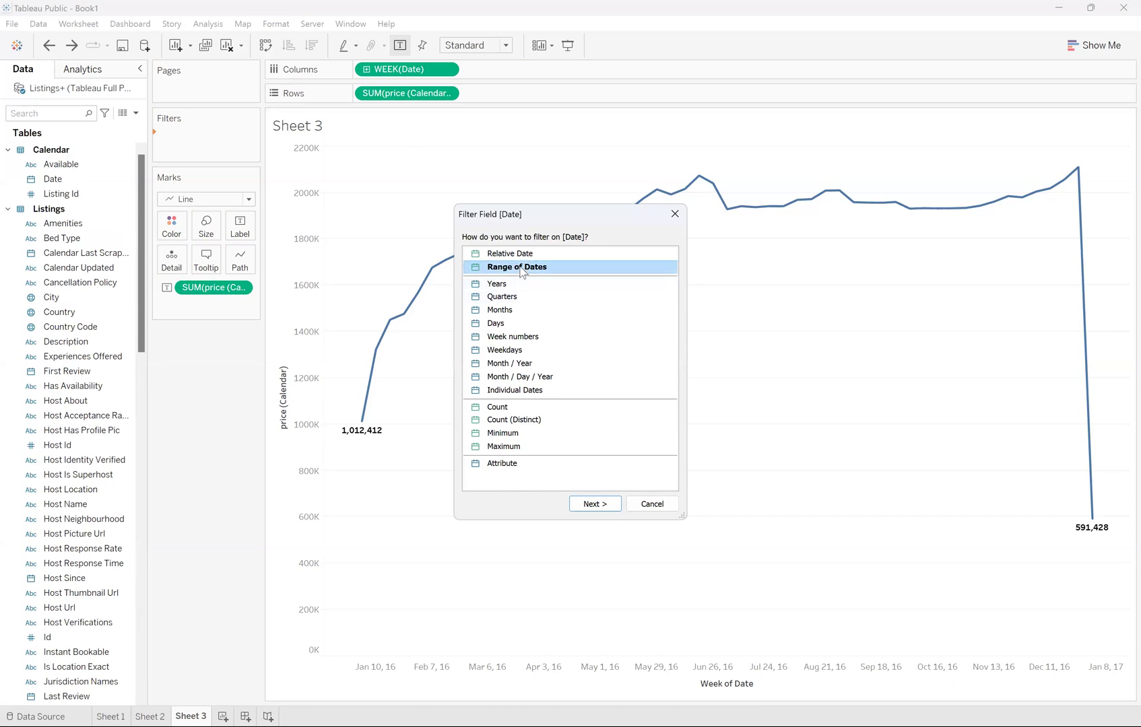
left_click(601, 507)
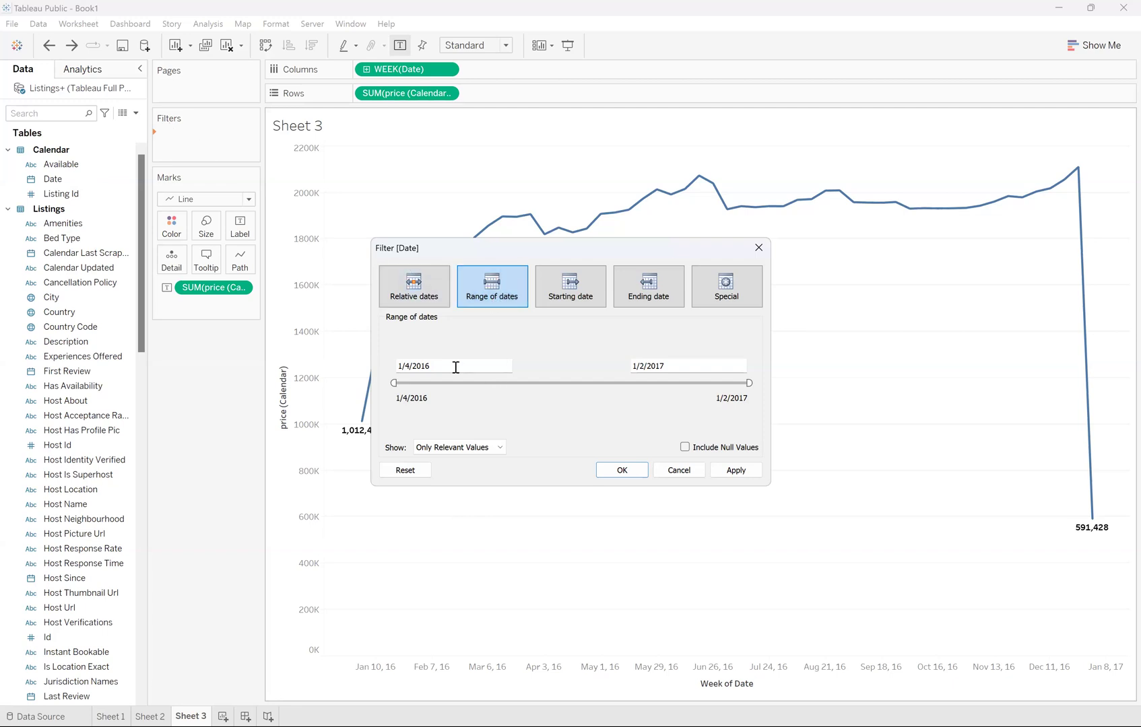
- Set the start date of the filter range to 1/3/2016
left_click(410, 367)
key("BackSpace")
type("3")
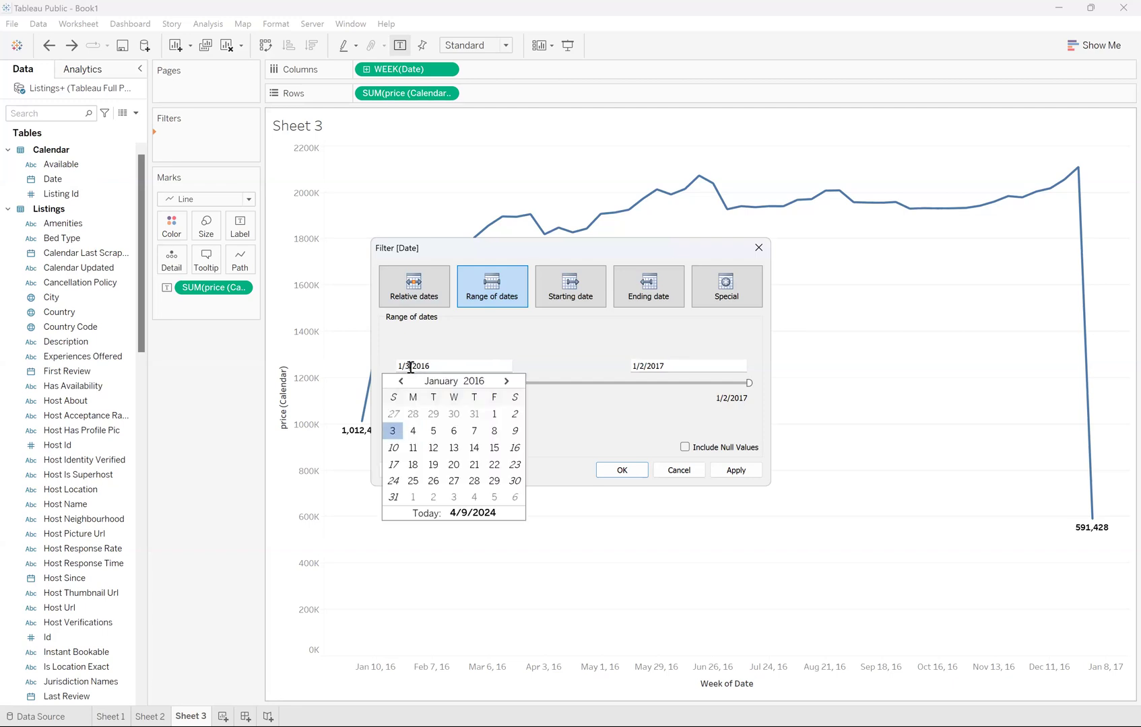
- Set the end date of the filter range to 12/31/2016 and apply the date filter
left_click(668, 366)
left_click(647, 366)
key("BackSpace")
key("BackSpace")
key("BackSpace")
key("BackSpace")
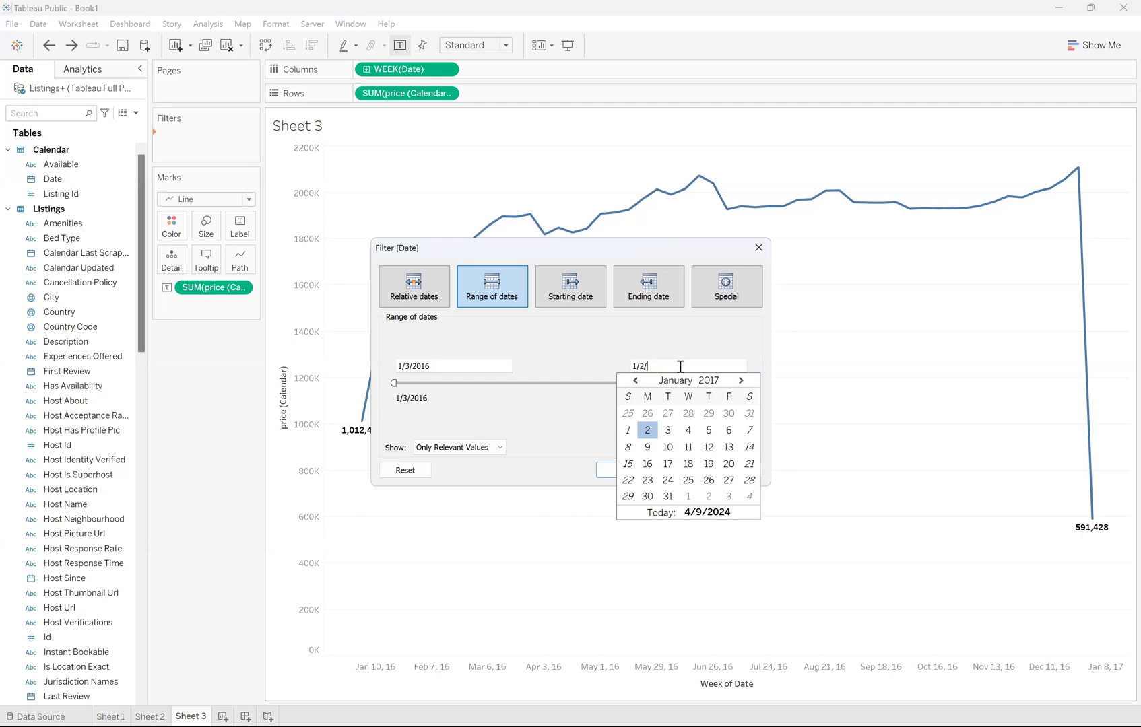
type("2017")
scroll(689, 507, "up", 1)
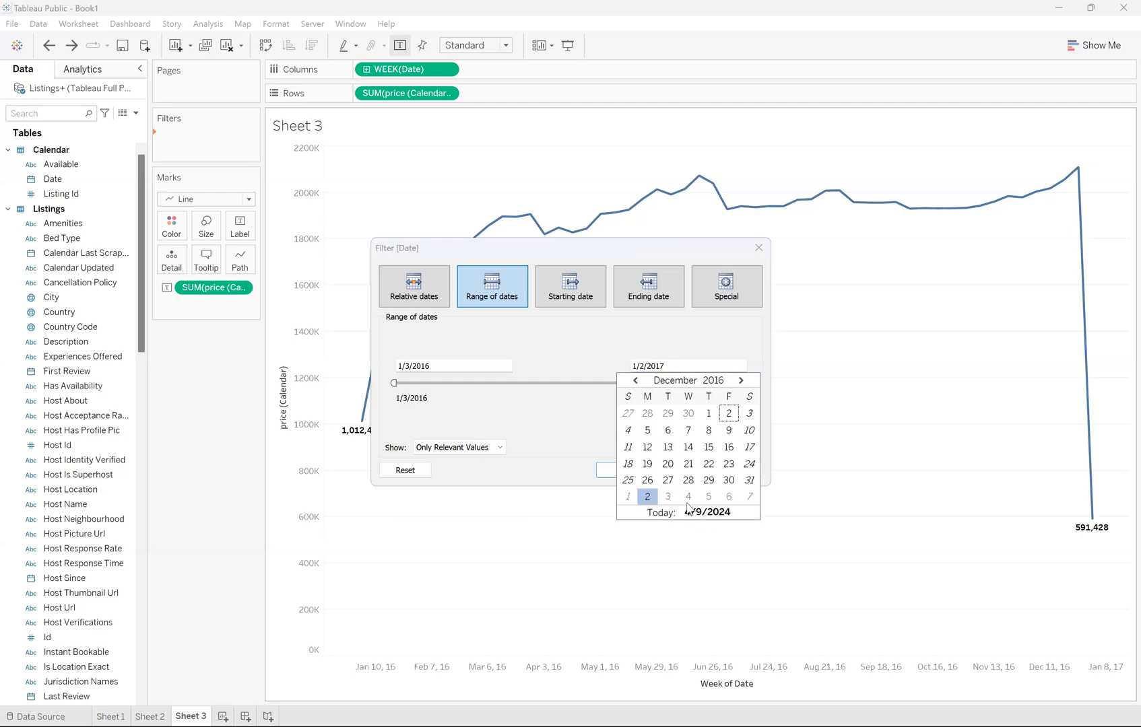
left_click(750, 481)
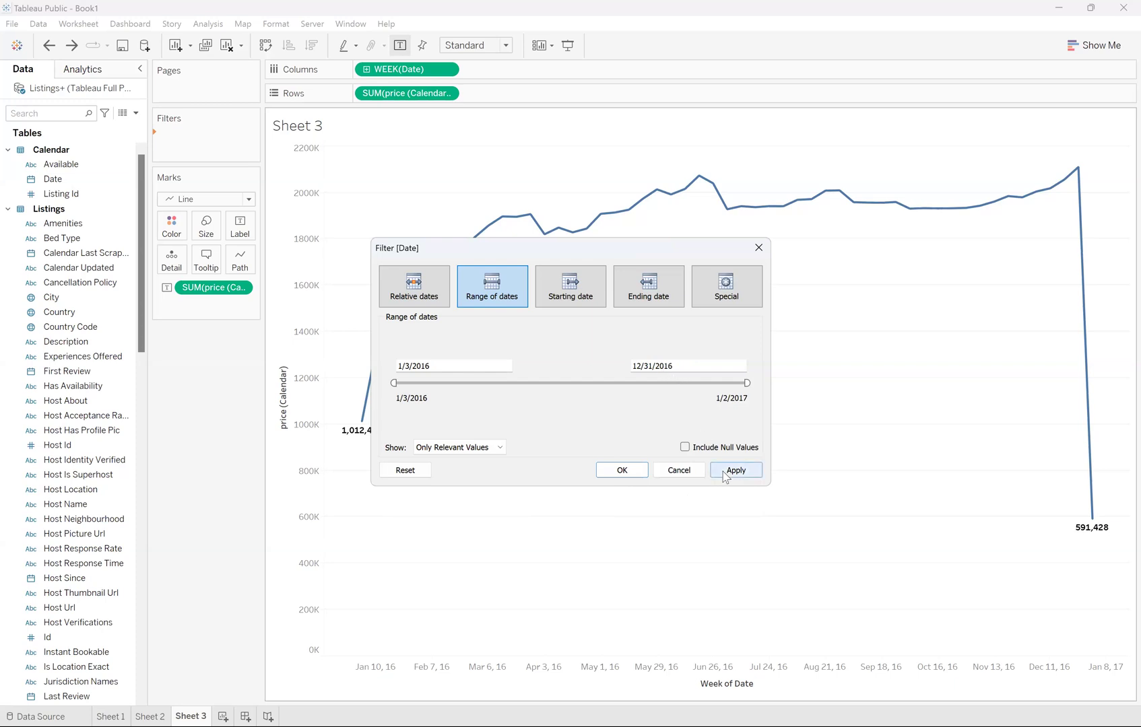
left_click(635, 474)
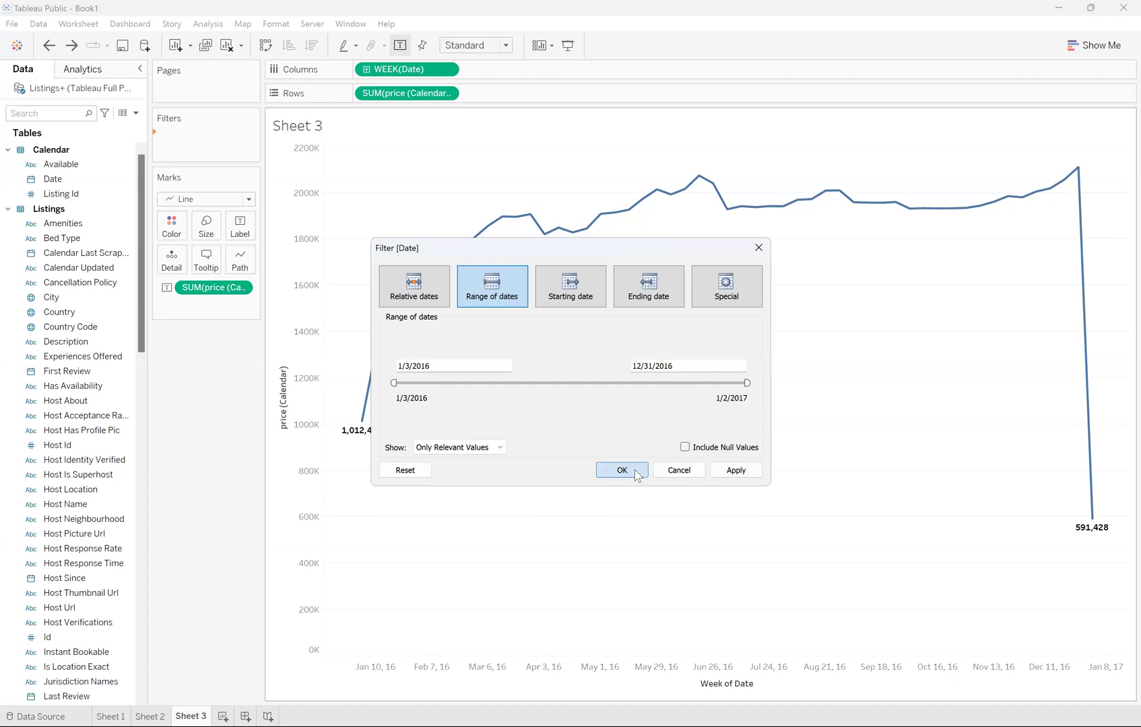
mouse_move(363, 423)
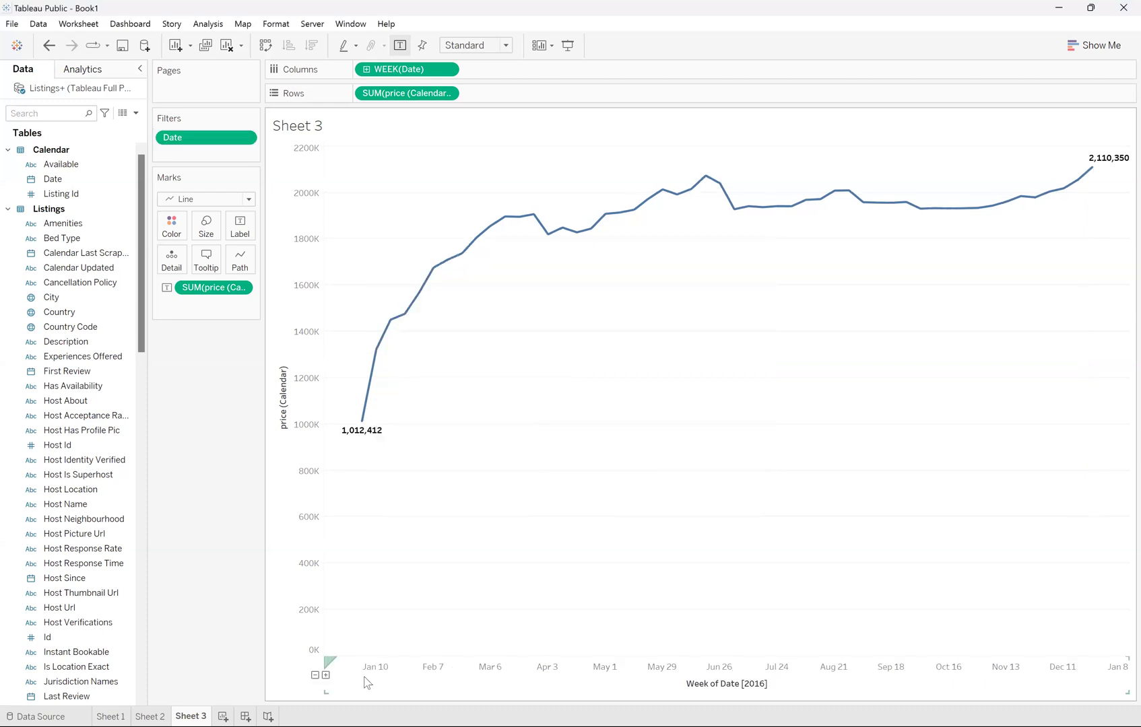
mouse_move(1076, 221)
- Filter the chart on the Calendar table's Date field using Range of Dates with the end date 12/31/2016
left_click_drag(207, 141, 173, 142)
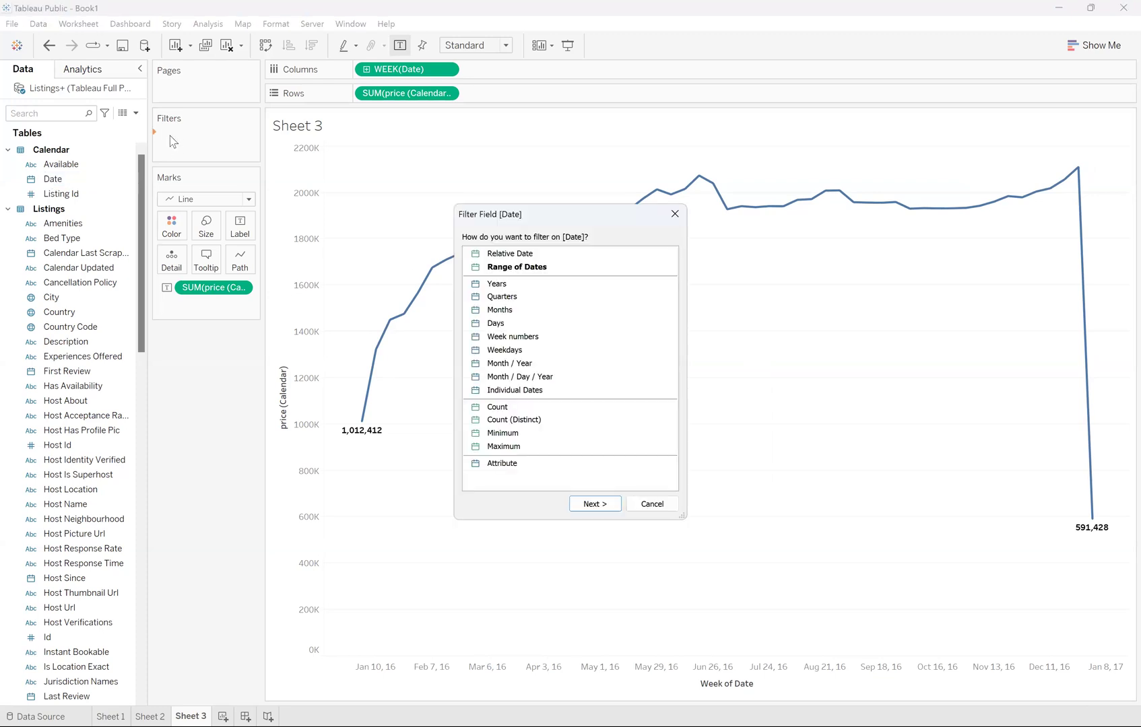
left_click(495, 271)
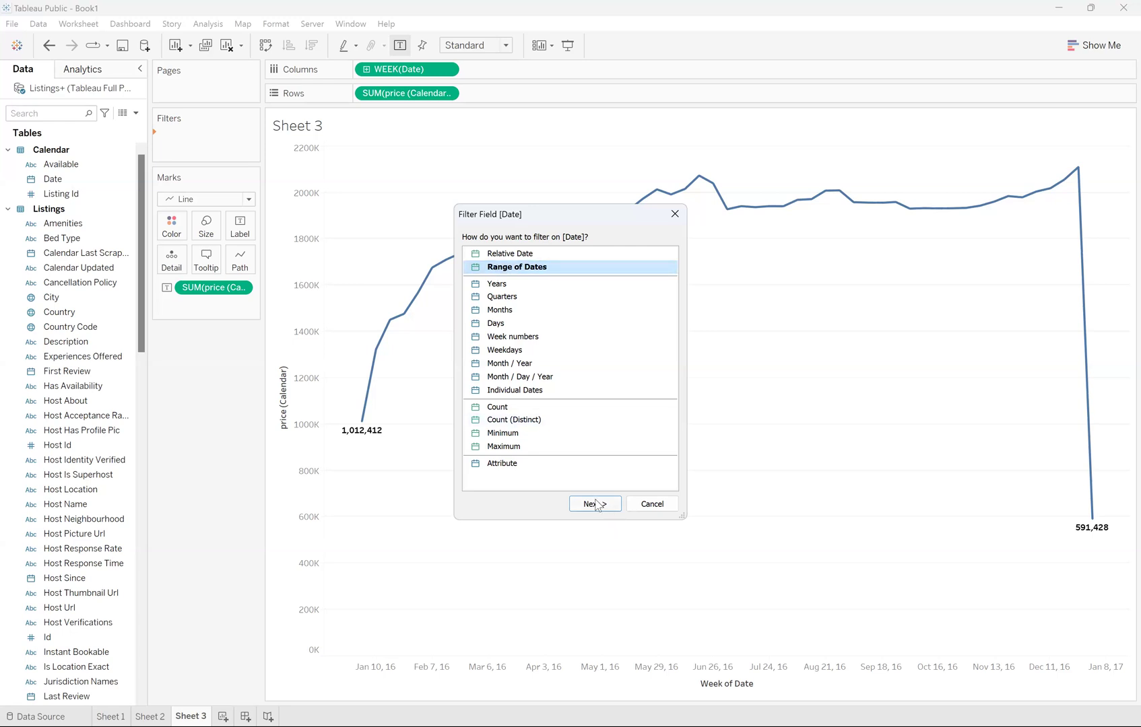
key("Return")
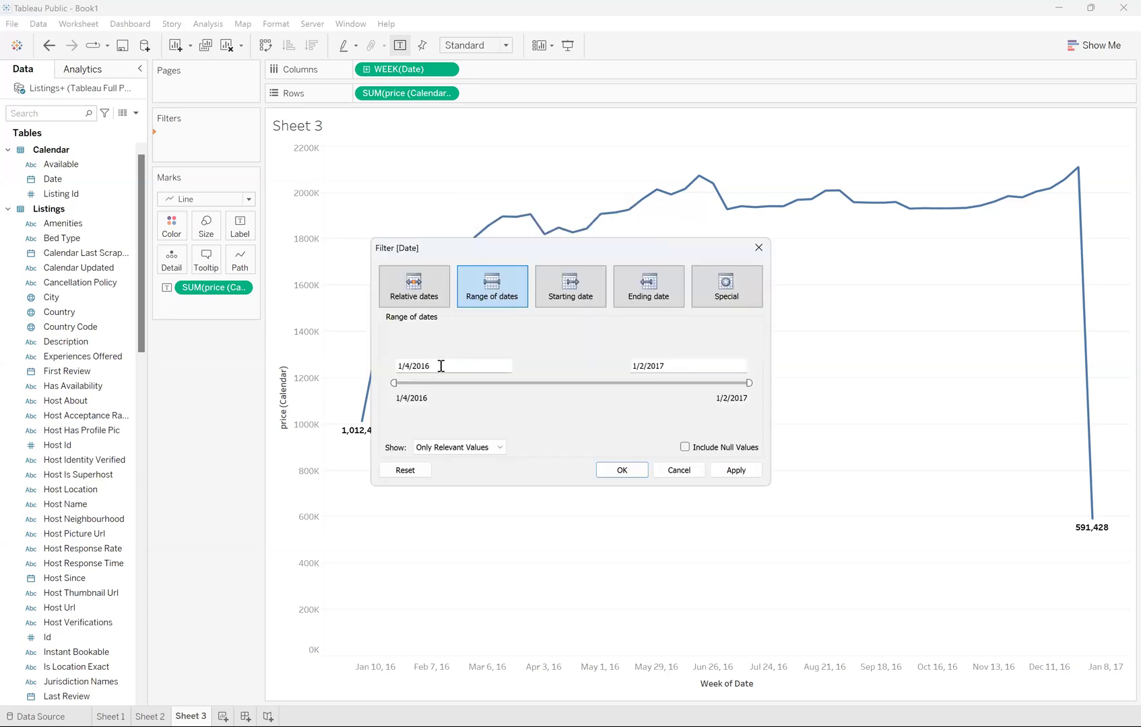
left_click(667, 366)
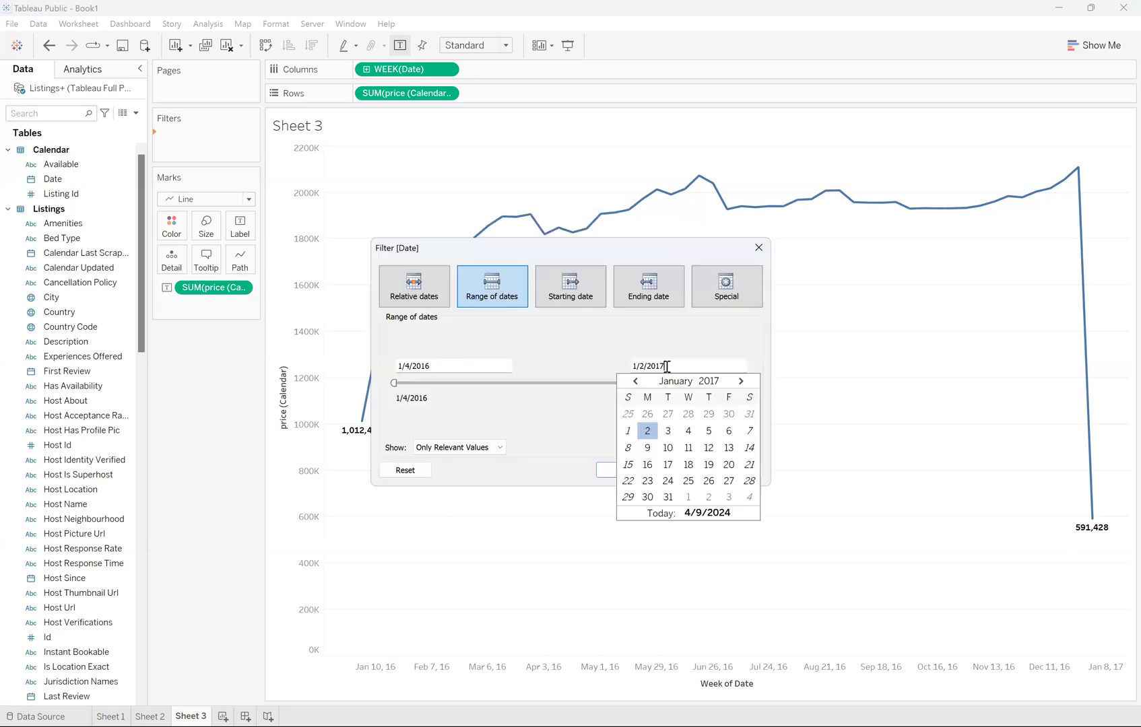
left_click(636, 381)
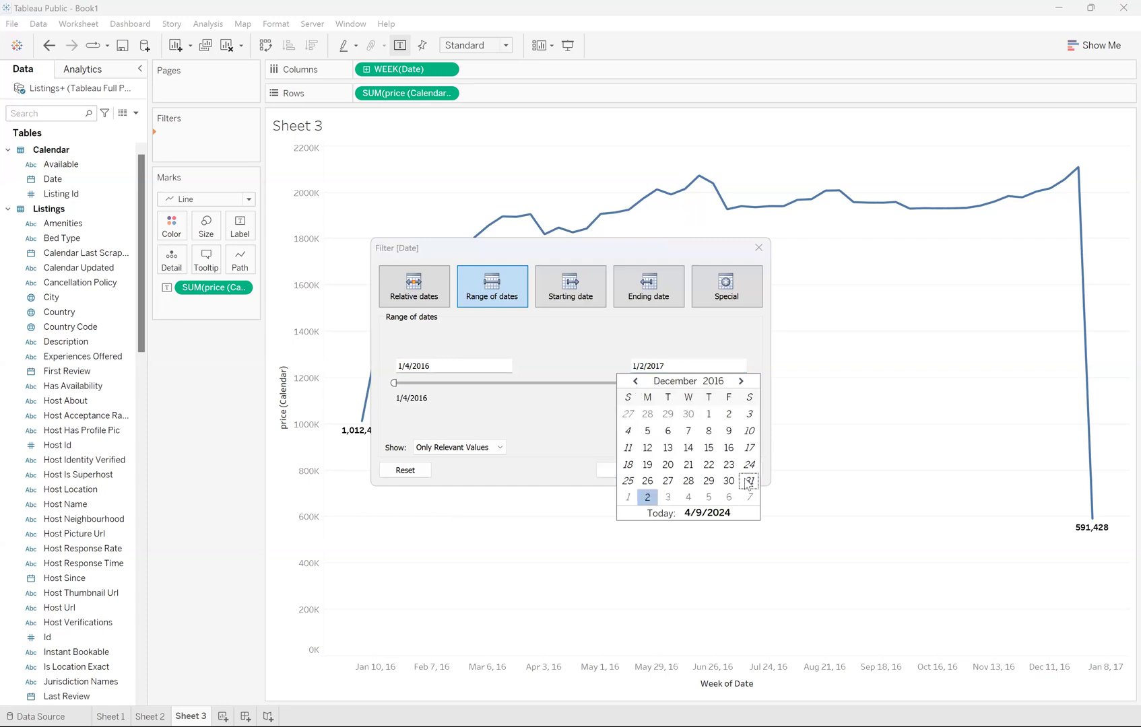
left_click(748, 481)
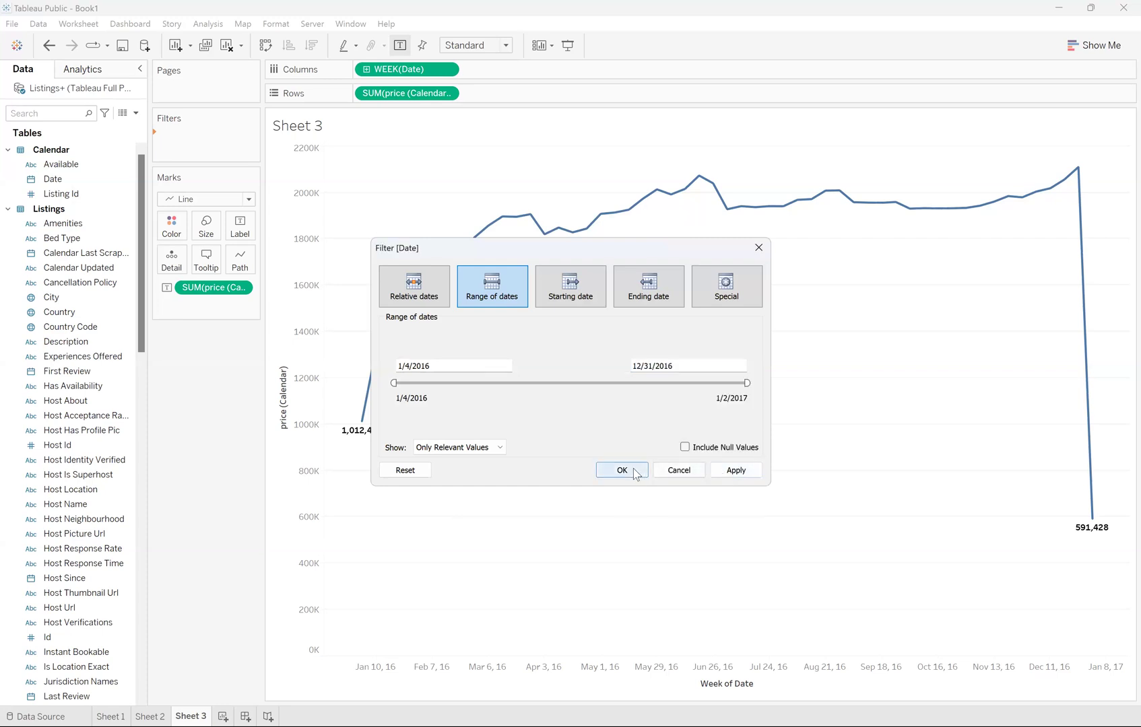
left_click(635, 474)
left_click(621, 470)
mouse_move(361, 423)
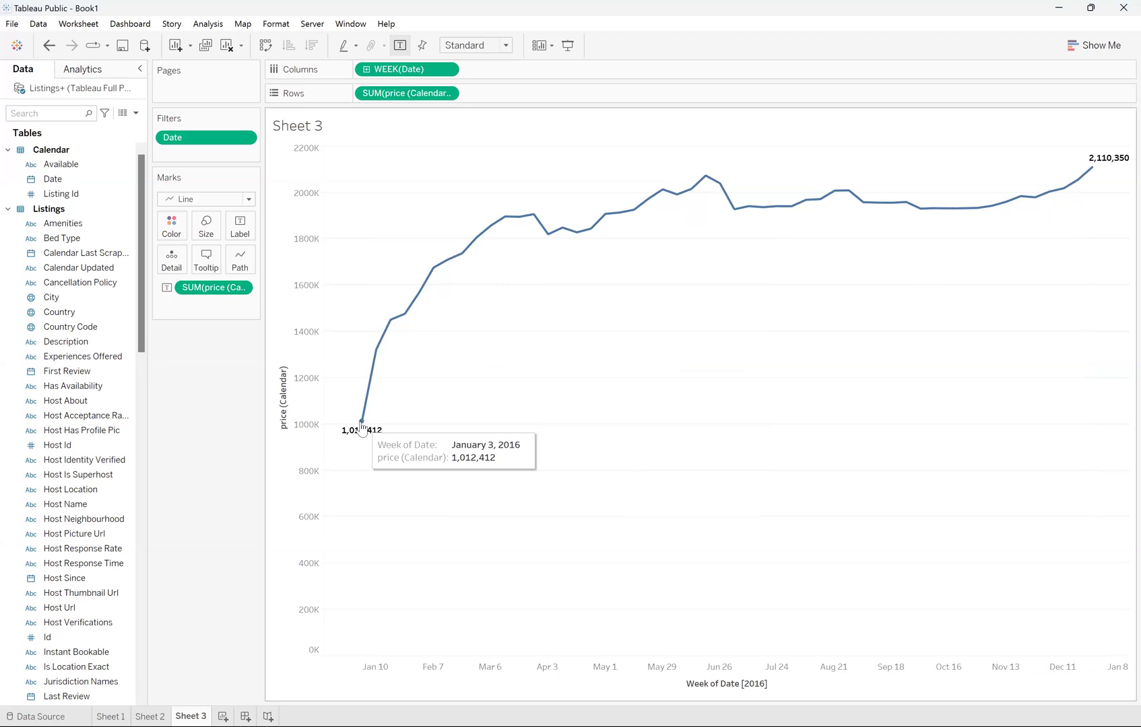
mouse_move(1105, 151)
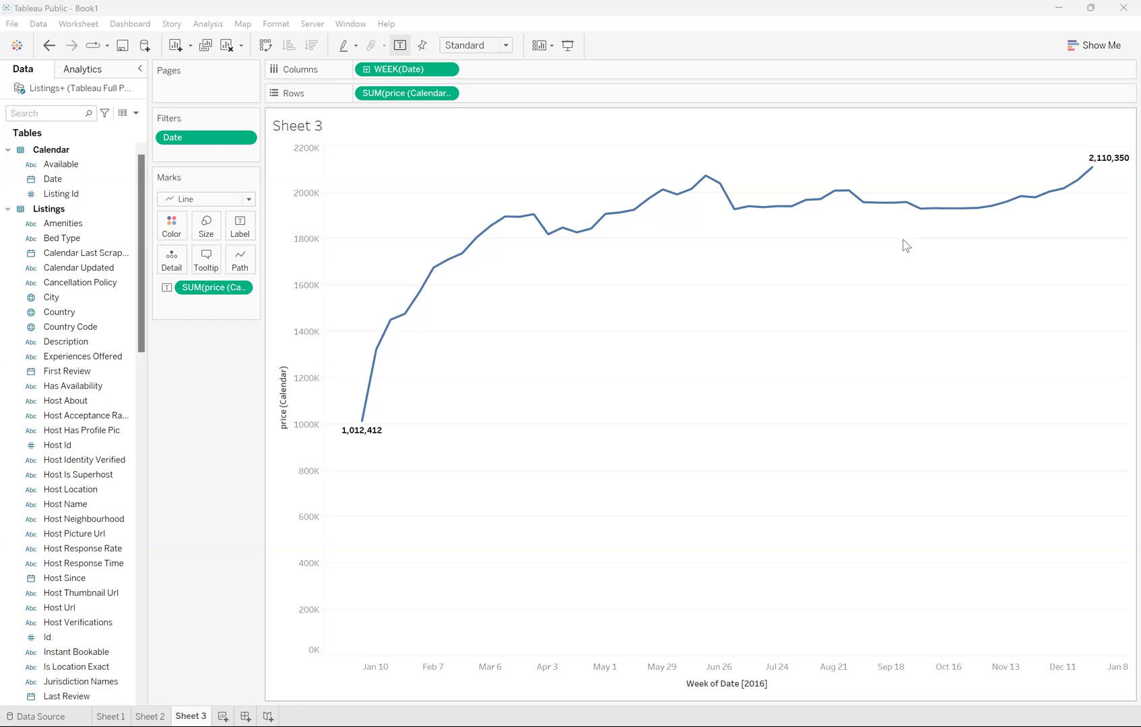
- Limit the mark labels on the price line to the minimum and maximum values
mouse_move(906, 244)
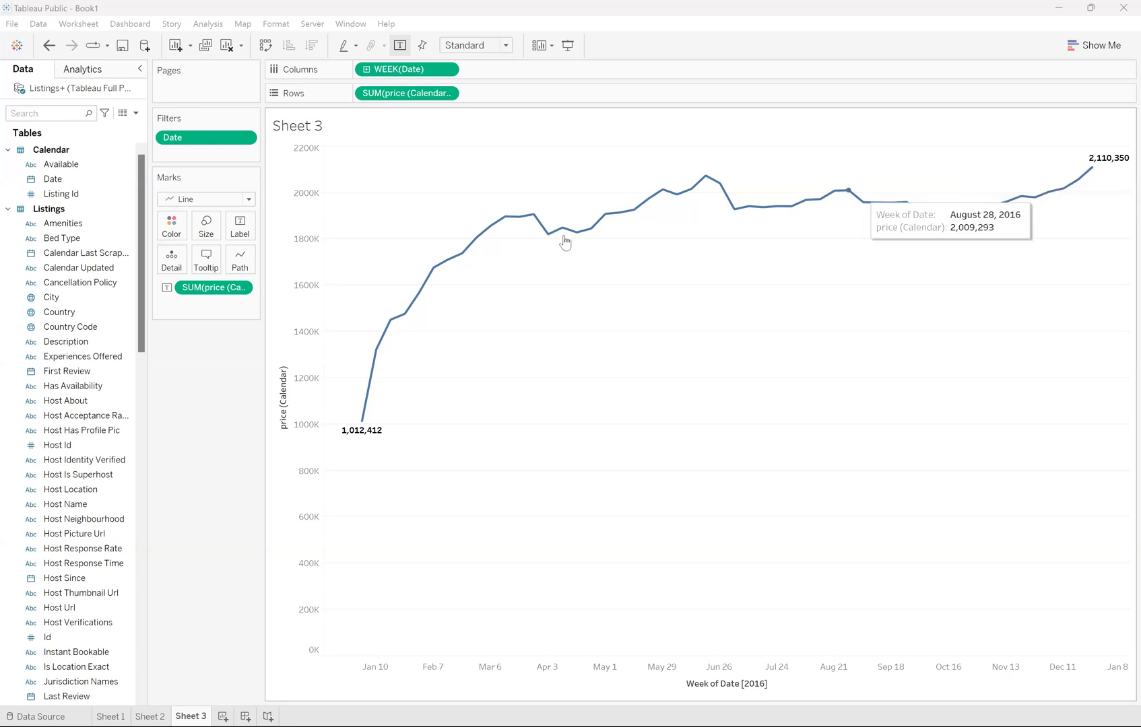
left_click(249, 236)
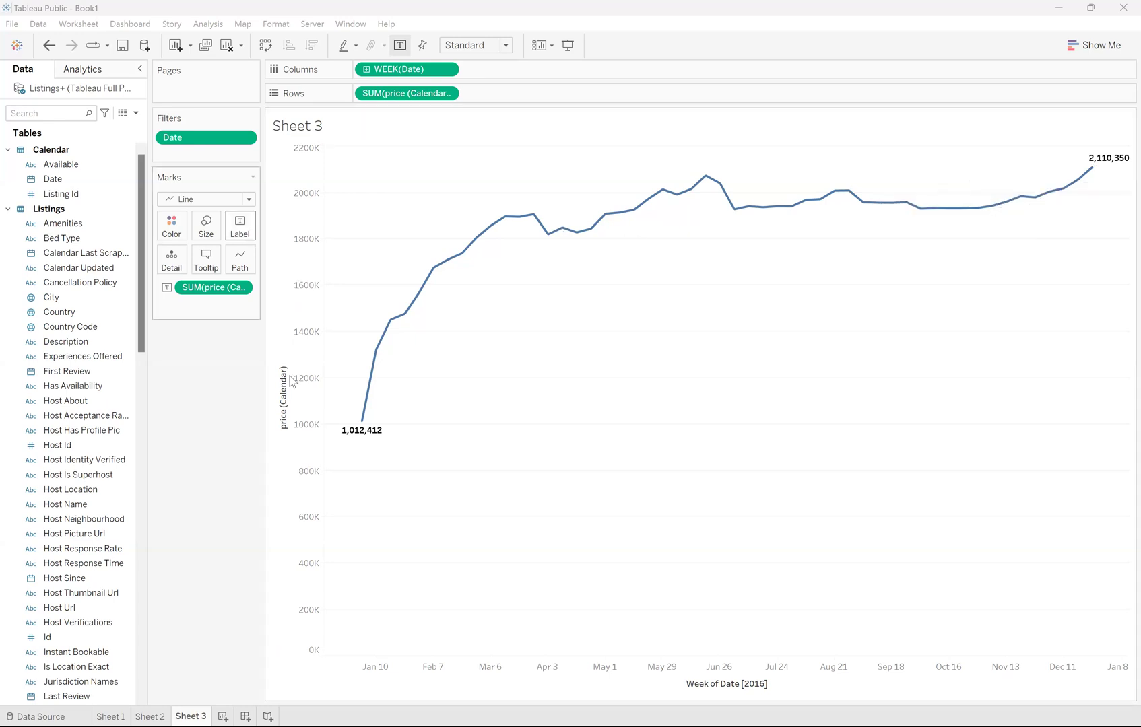
left_click(291, 390)
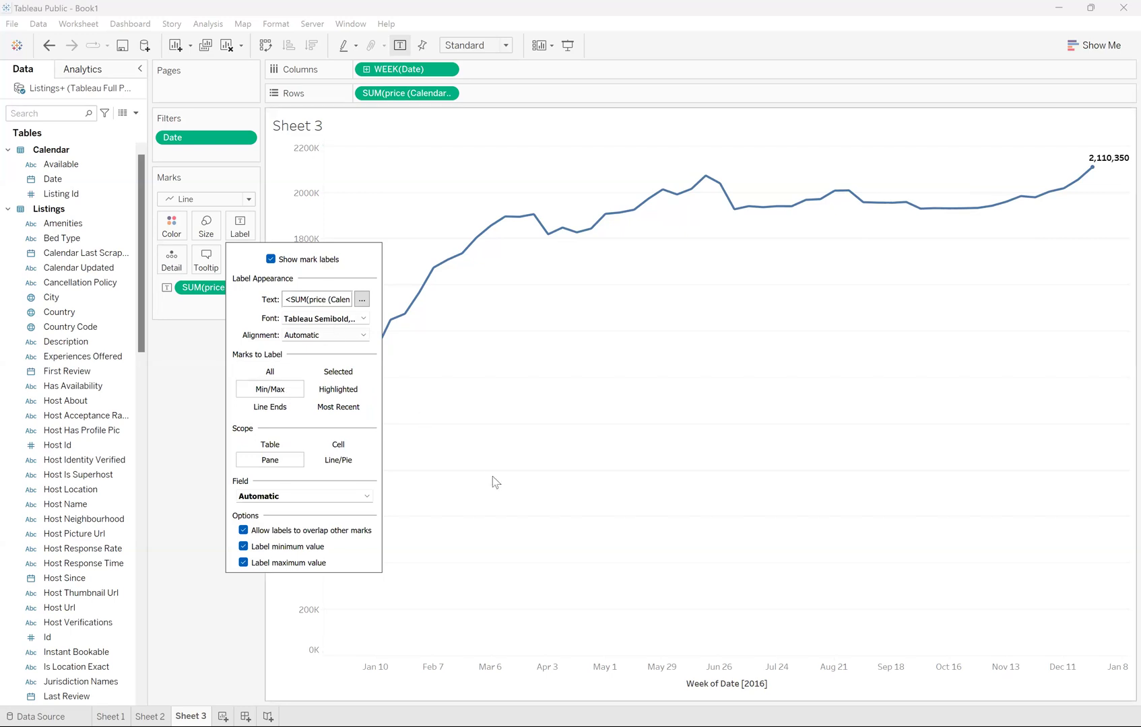
left_click(362, 434)
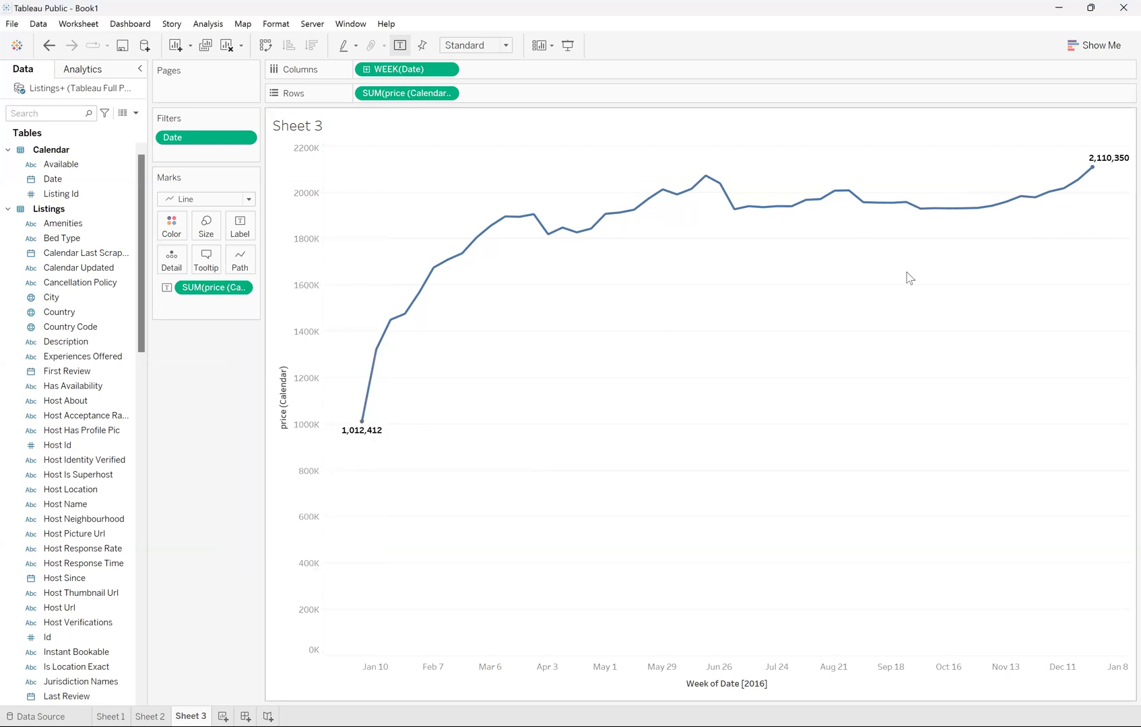
mouse_move(1071, 214)
- Replace the line chart sheet's title with "Revenue for Year"
double_click(377, 134)
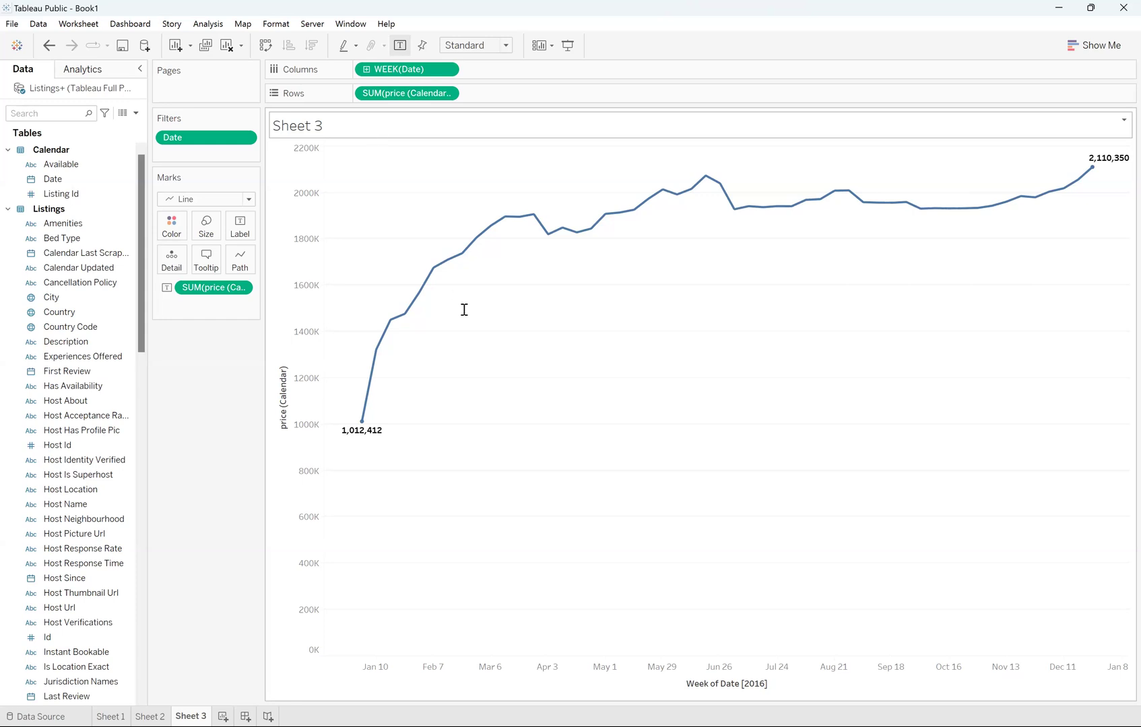
key("BackSpace")
type("Change")
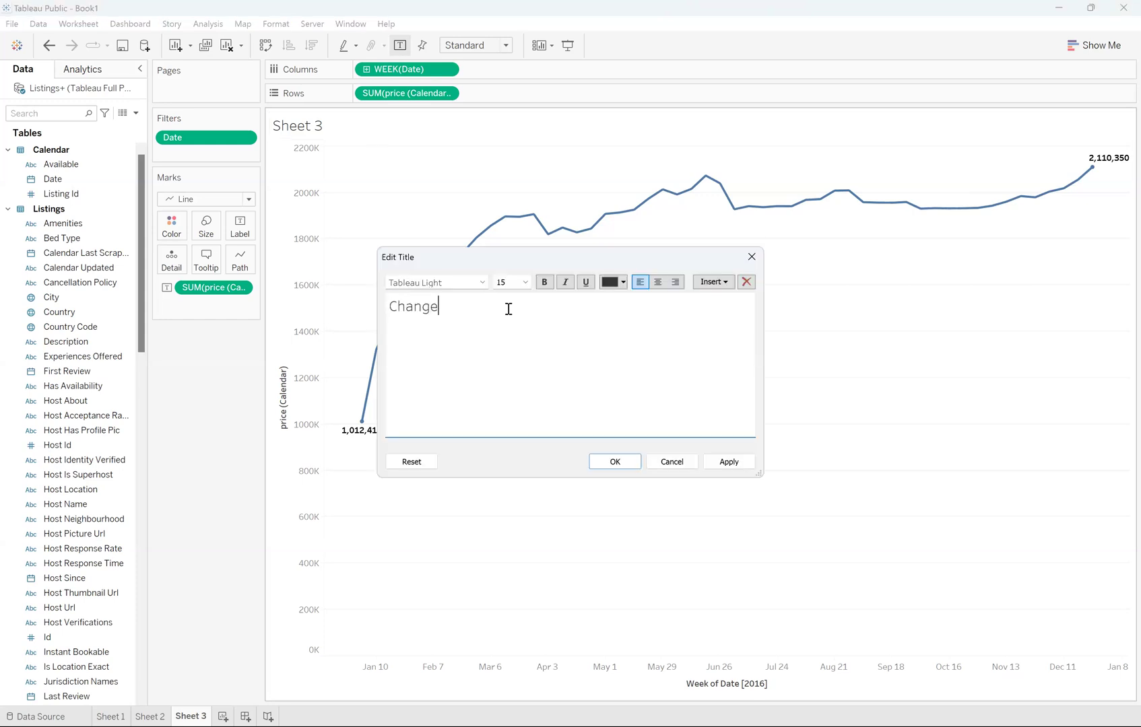
type(" in Prices")
key("ctrl+a")
key("BackSpace")
type("Revenue for Year")
- Set the font of the "Revenue for Year" title to Tableau Semibold
left_click(483, 282)
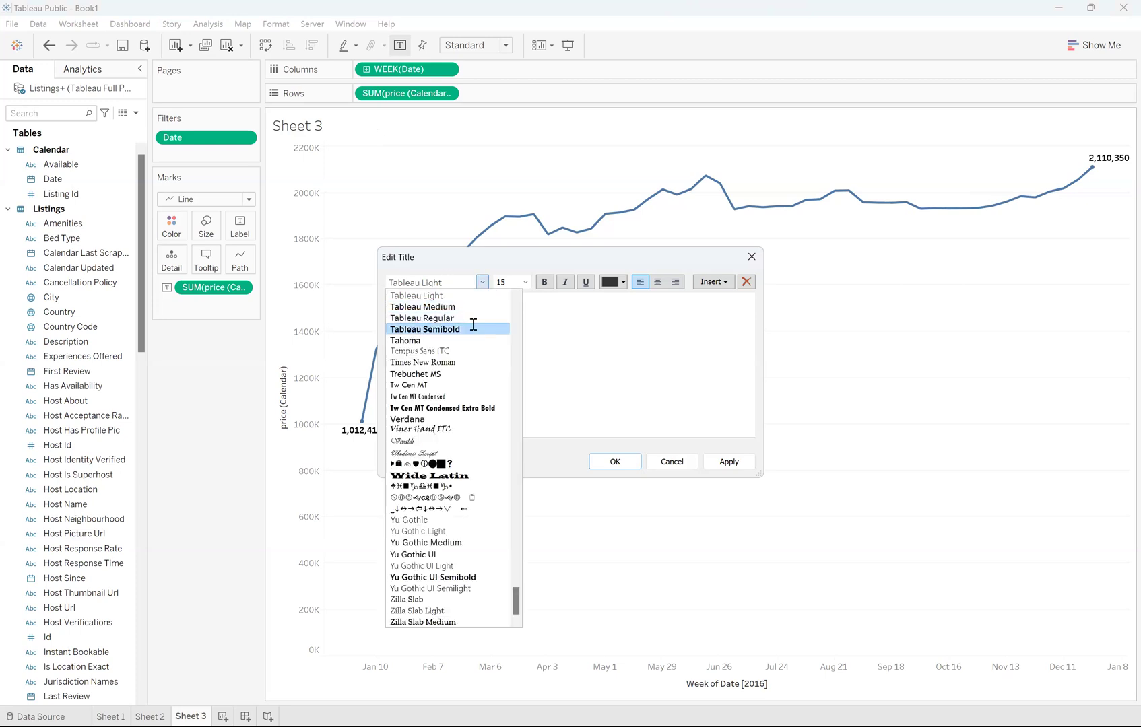
left_click(470, 322)
left_click(615, 462)
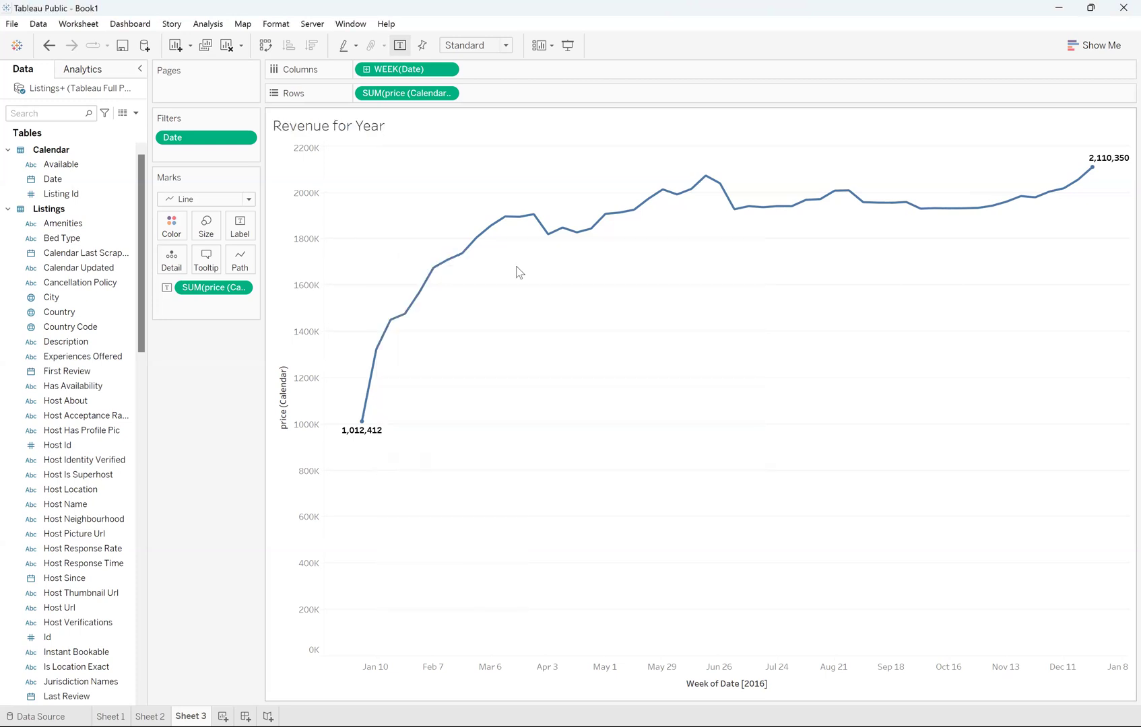
double_click(387, 129)
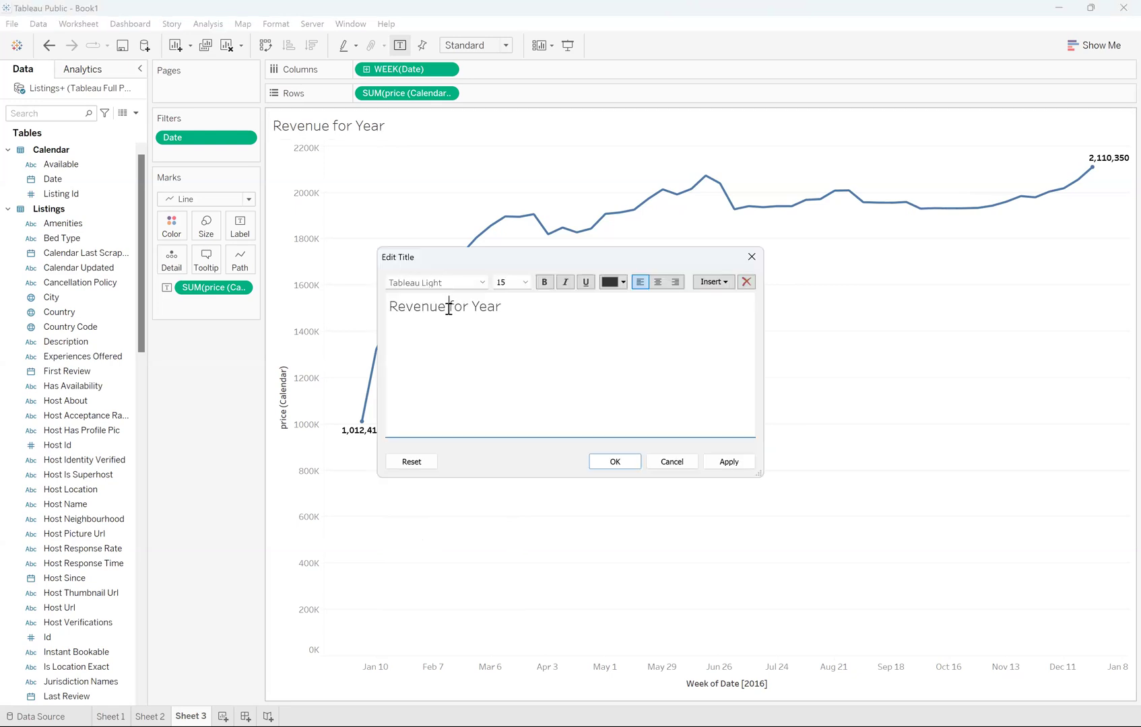
triple_click(449, 307)
left_click(482, 282)
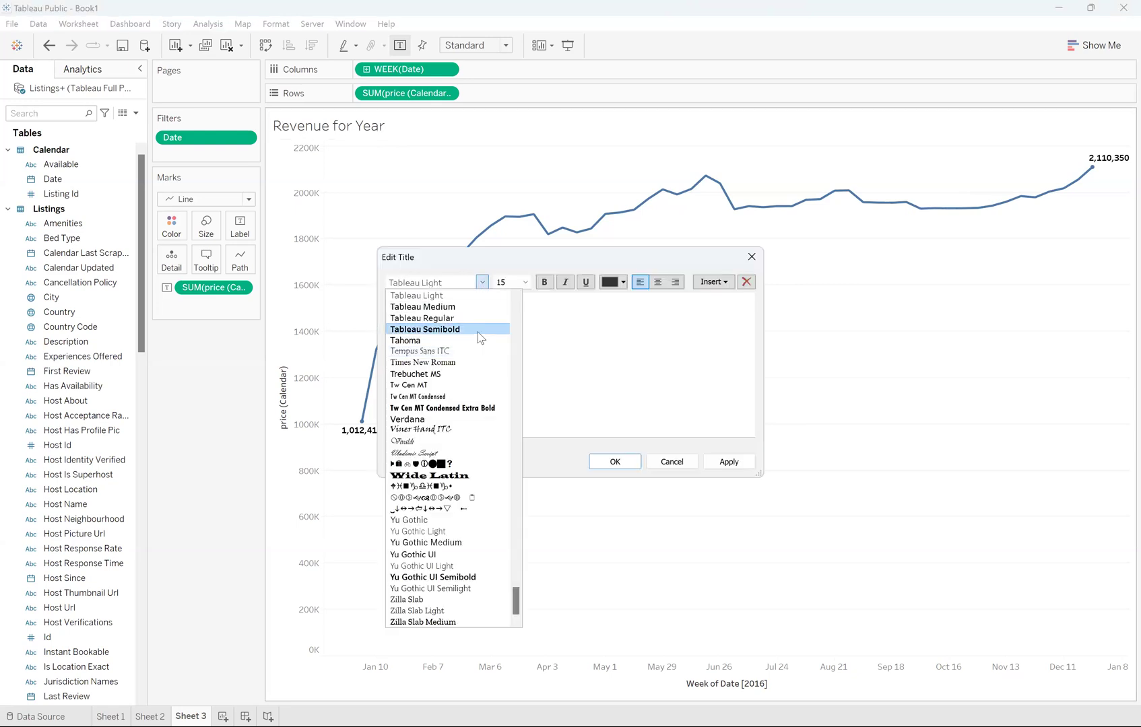
left_click(633, 462)
left_click(615, 462)
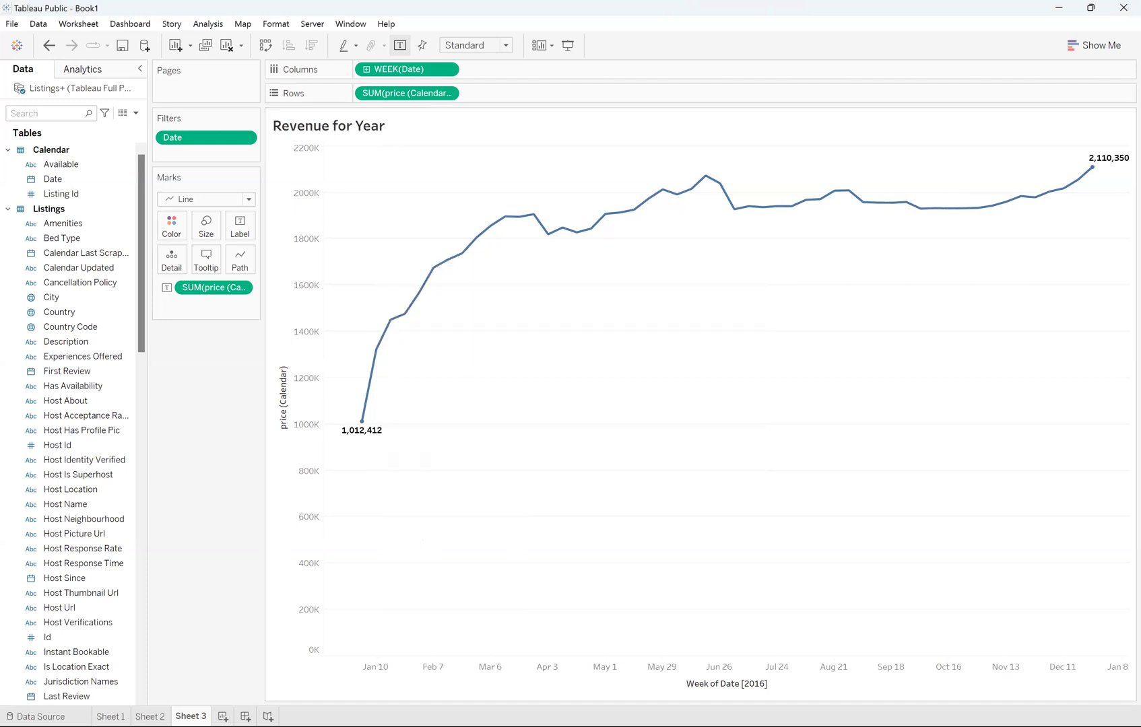
- Add a new worksheet and locate the Bedrooms measure in the Listings table
left_click(222, 716)
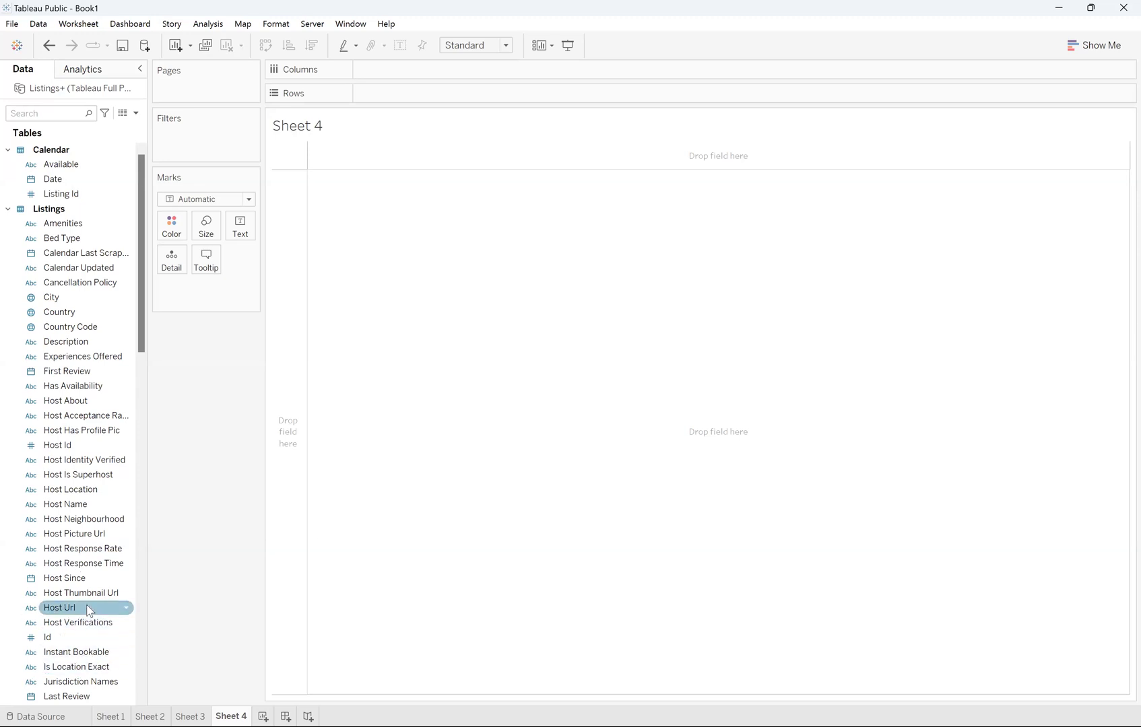
scroll(89, 434, "down", 3)
scroll(90, 436, "down", 6)
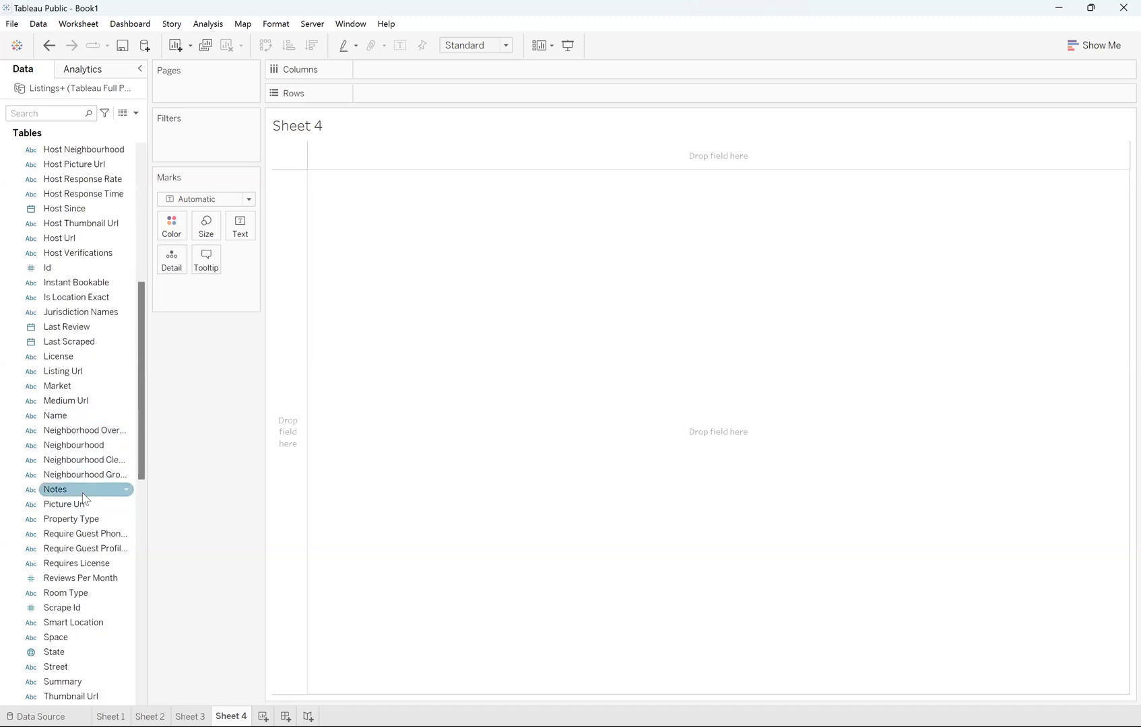
scroll(81, 599, "down", 2)
scroll(81, 605, "down", 3)
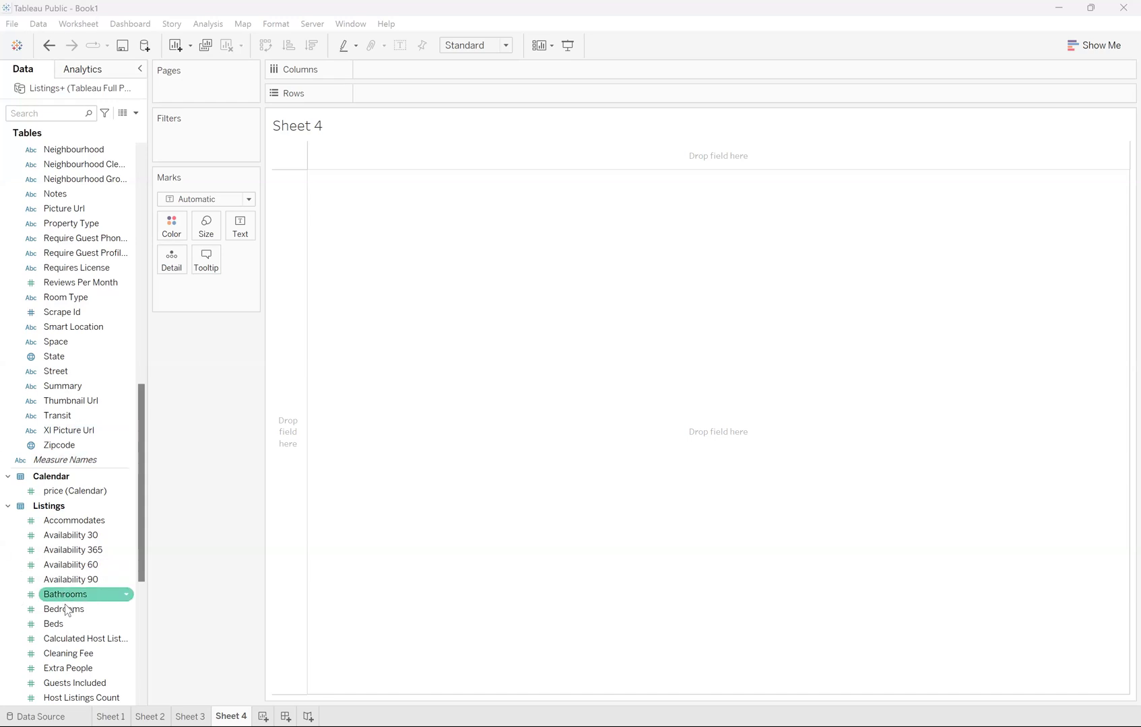
- Try using Bedrooms as a summed measure in the new sheet's columns, and remove it from the view
mouse_move(65, 611)
left_mouse_down()
mouse_move(180, 500)
mouse_move(291, 239)
left_mouse_up()
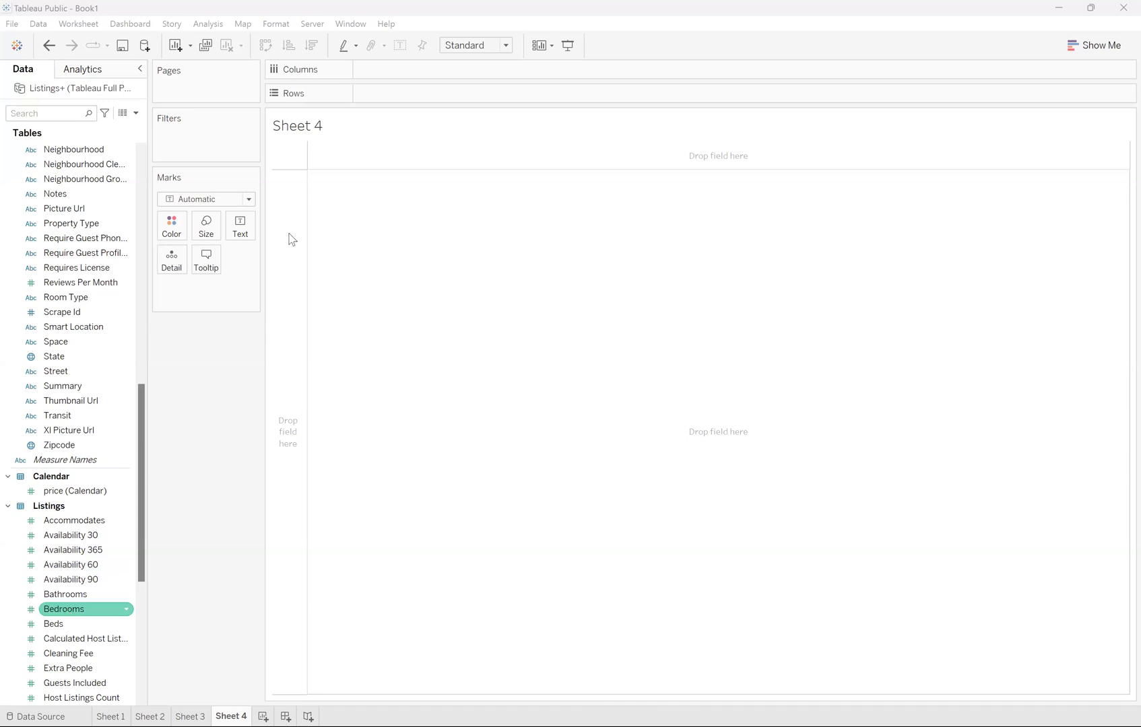
key("ctrl+z")
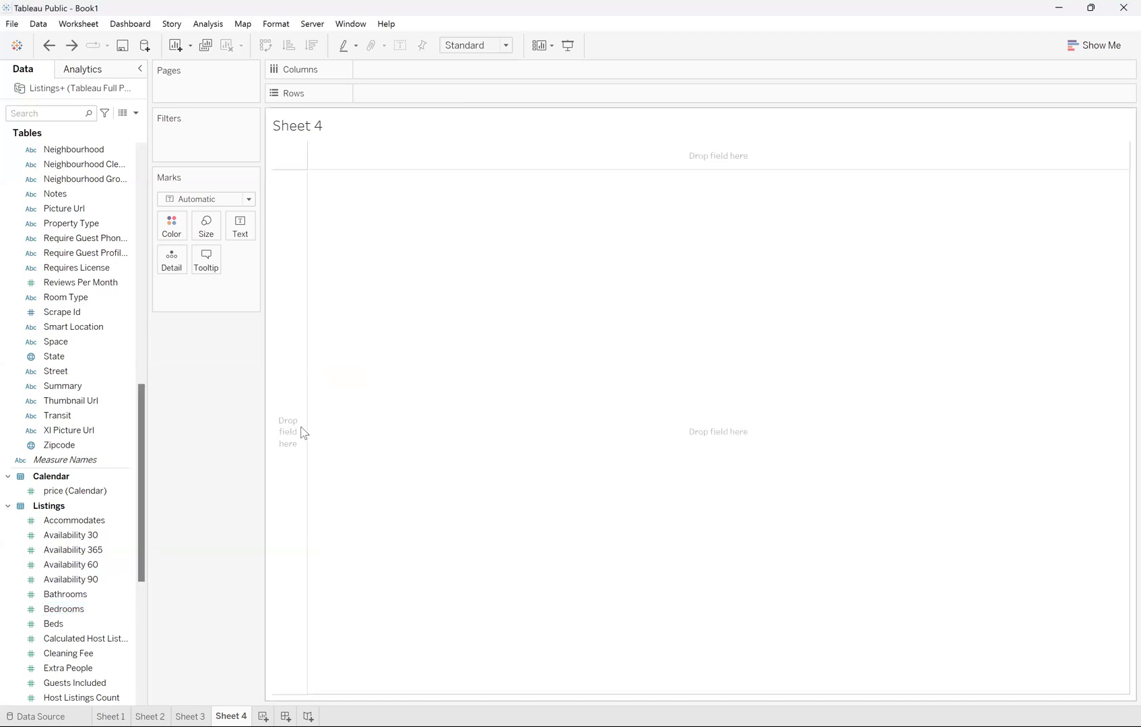
left_click(88, 610)
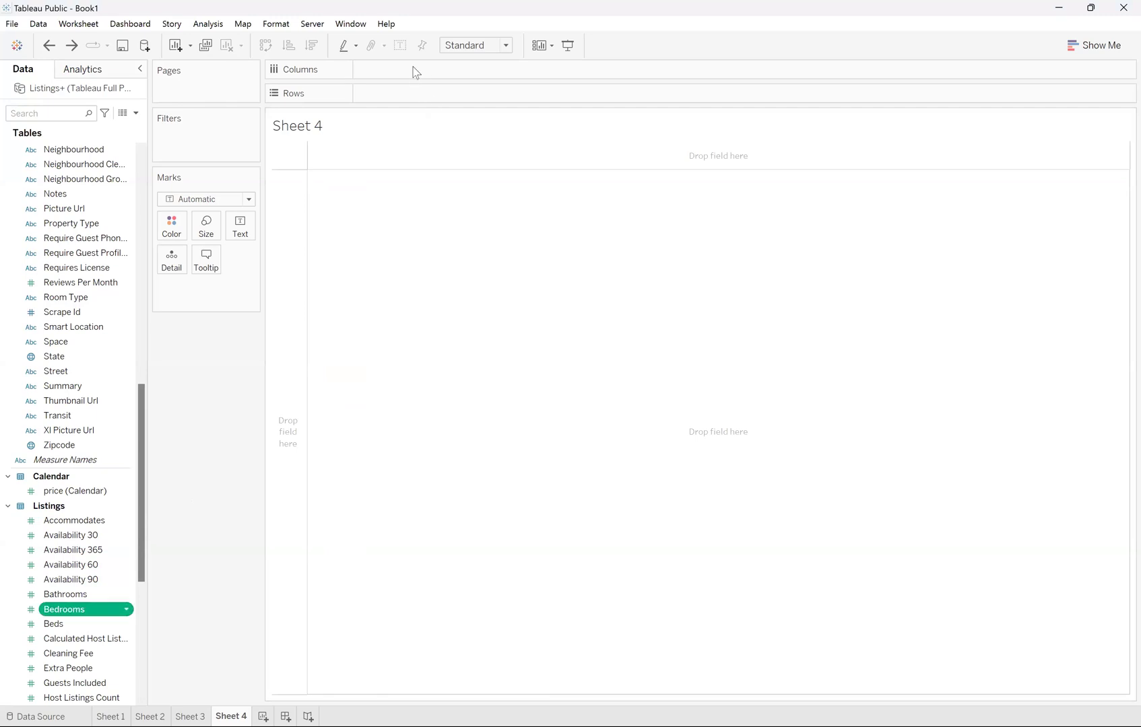
left_click_drag(416, 72, 415, 73)
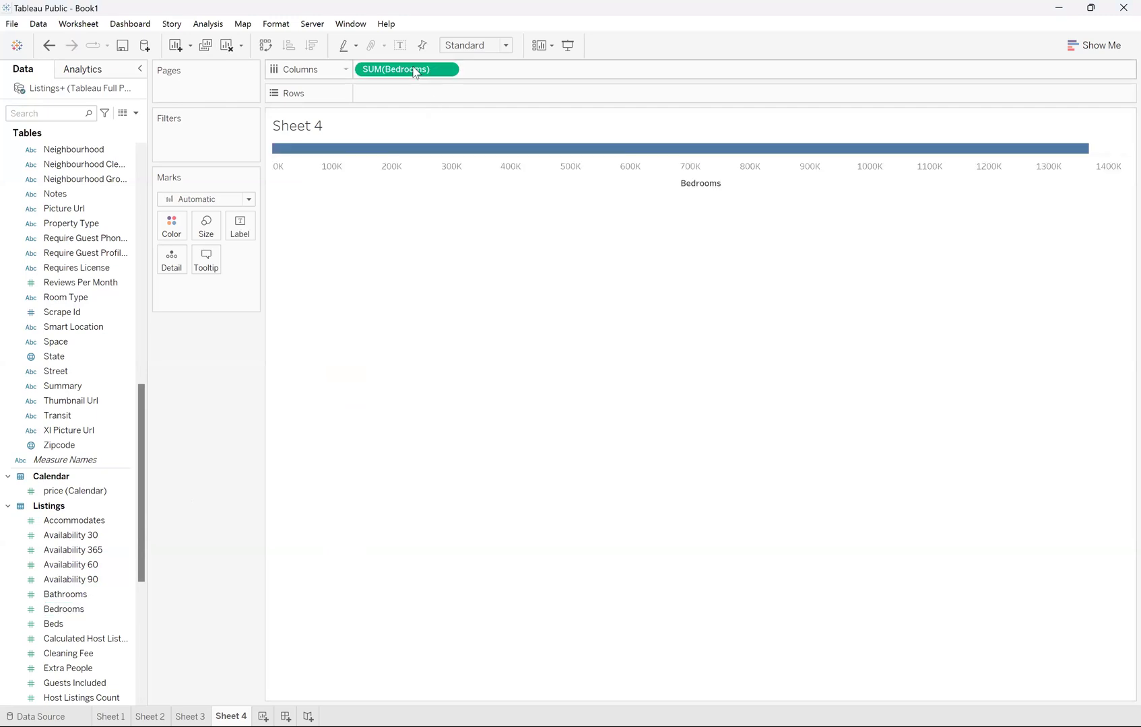
left_click(448, 70)
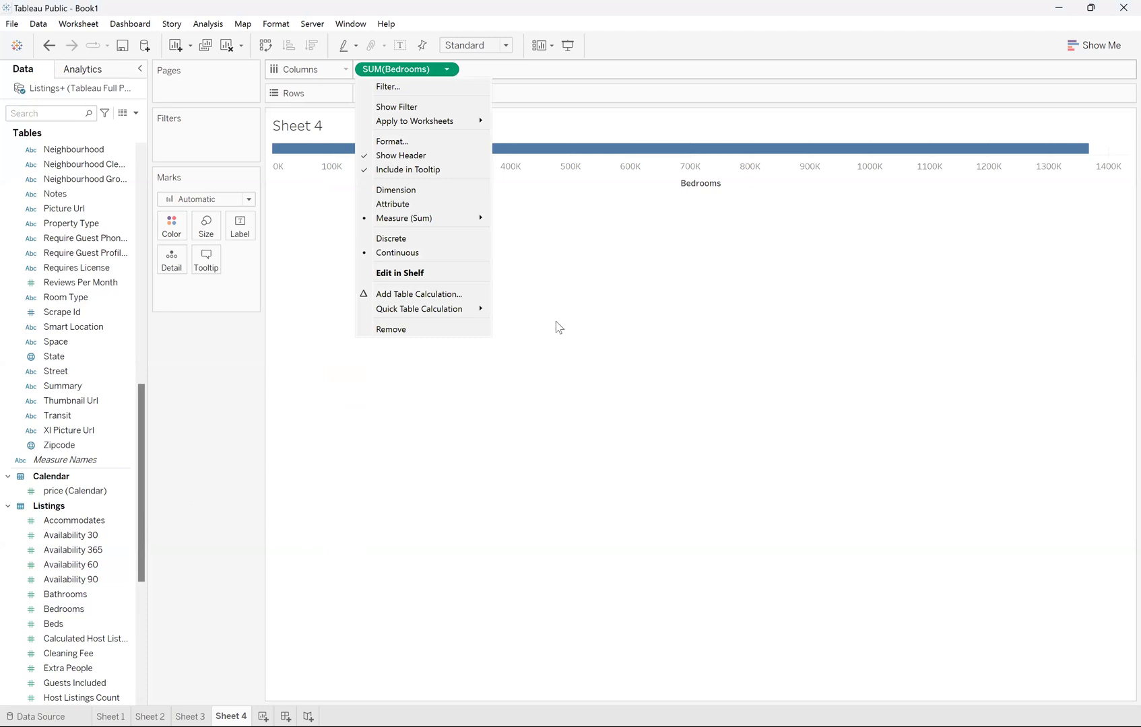
left_click(206, 502)
left_click_drag(396, 73, 84, 609)
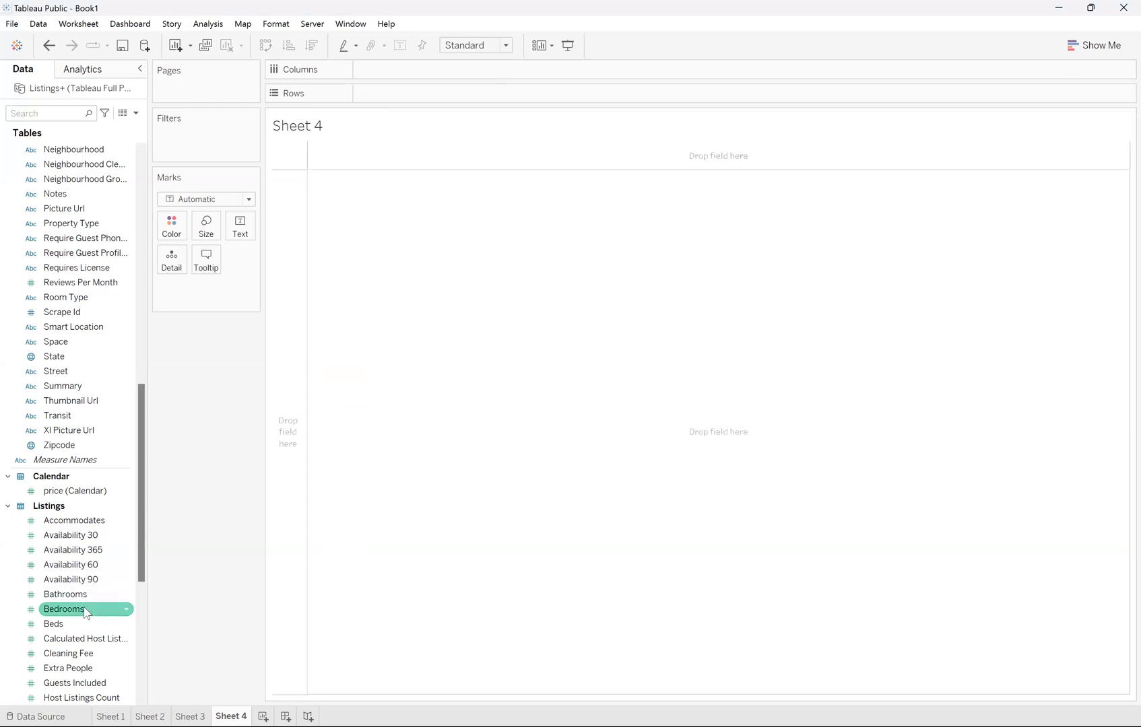
- Convert the Bedrooms field of the Listings table to a dimension
right_click(84, 610)
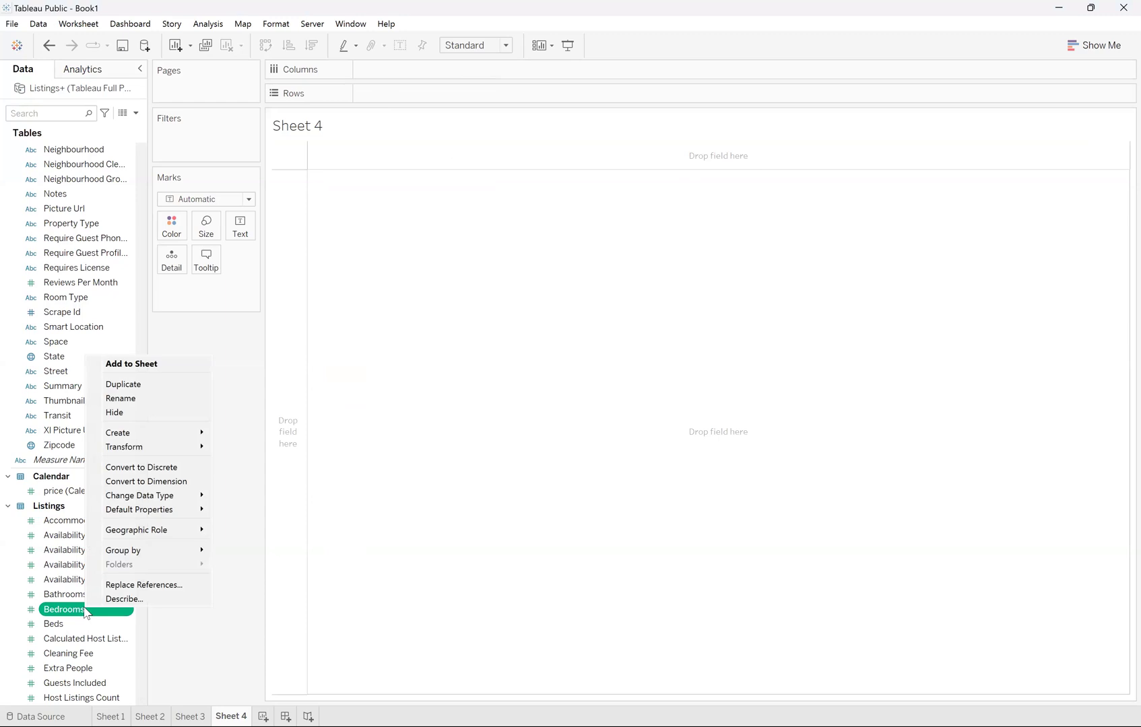
left_click(149, 486)
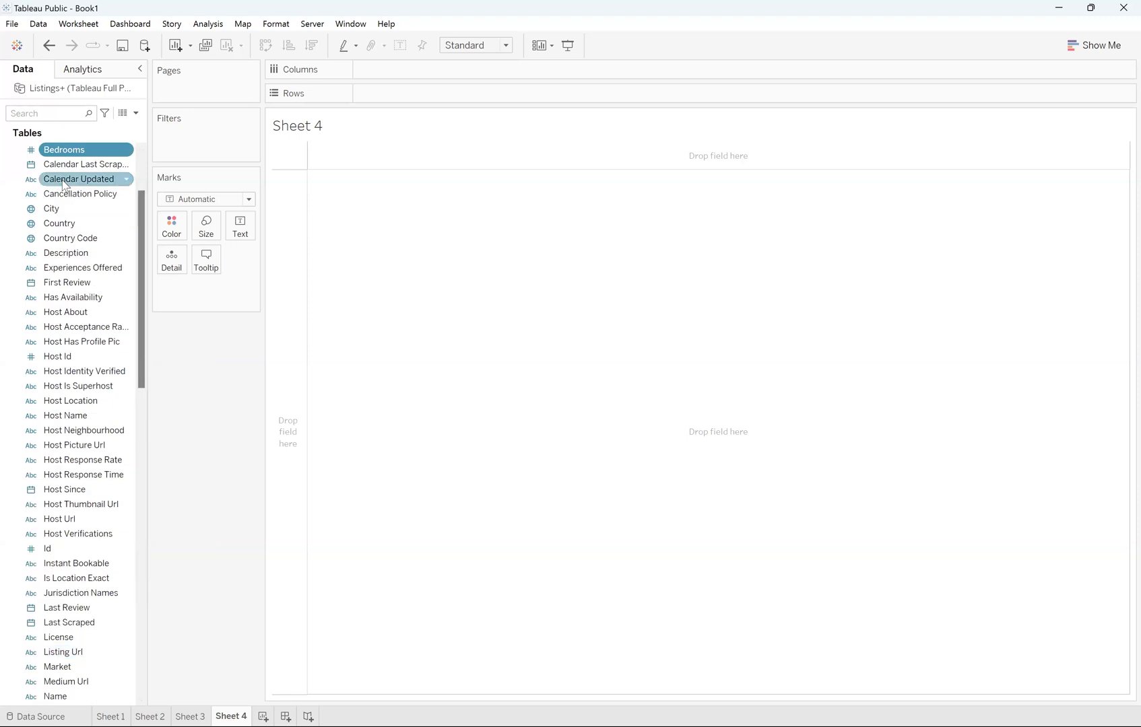
- Build a bar chart with Bedrooms in the columns and the Listings table's Price in the rows
left_click_drag(73, 145, 152, 120)
left_click_drag(402, 57, 396, 71)
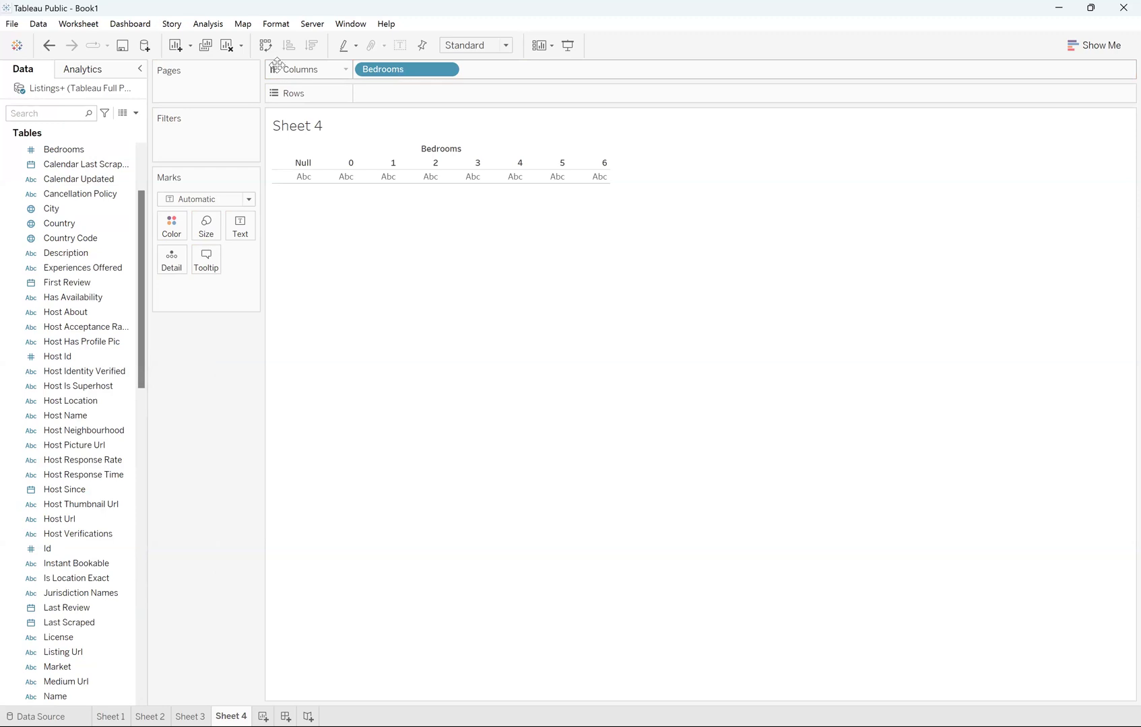
scroll(8, 327, "up", 3)
scroll(8, 328, "down", 15)
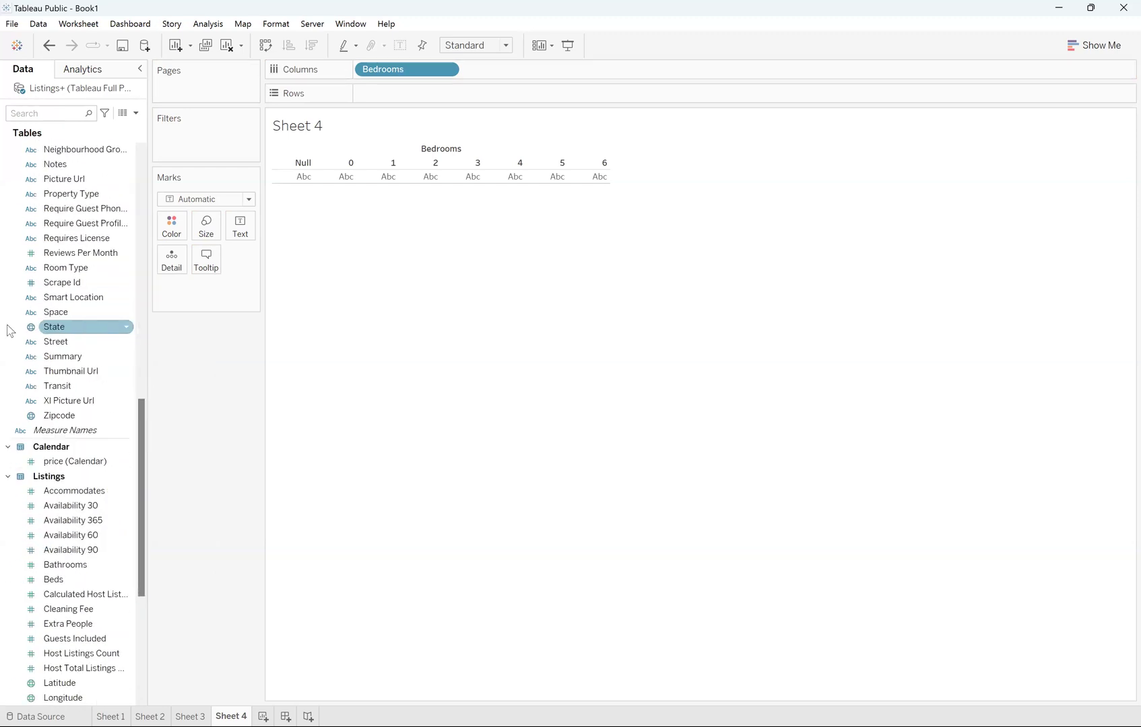
scroll(78, 680, "down", 5)
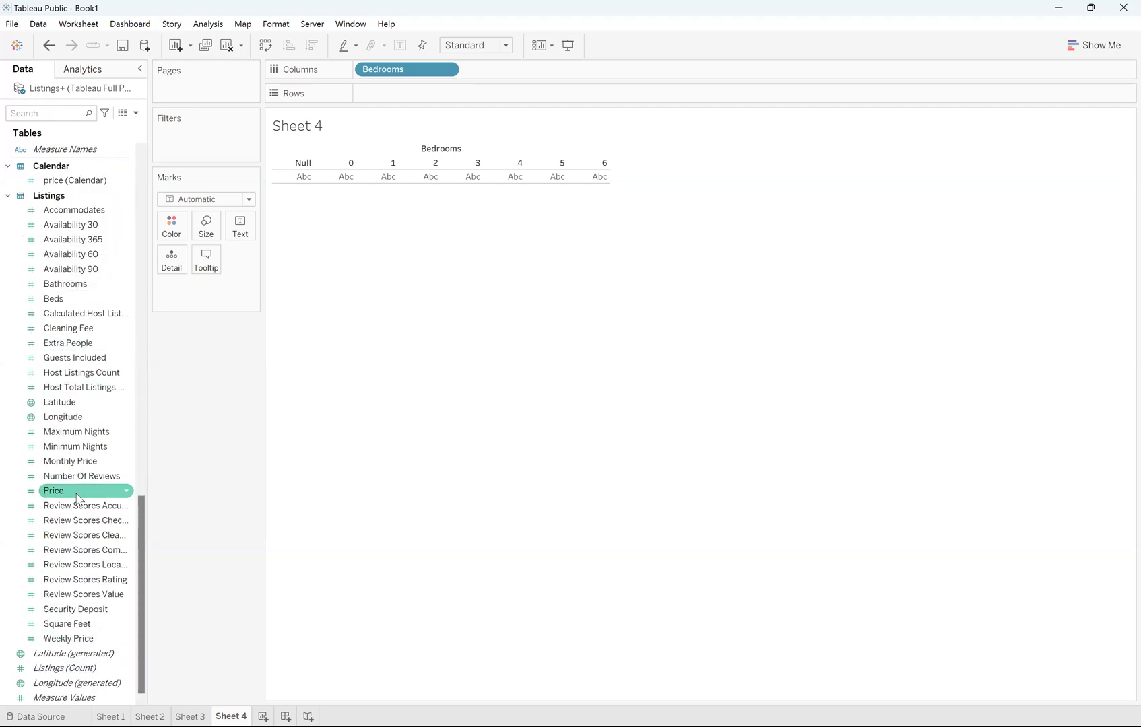
left_click_drag(80, 490, 390, 102)
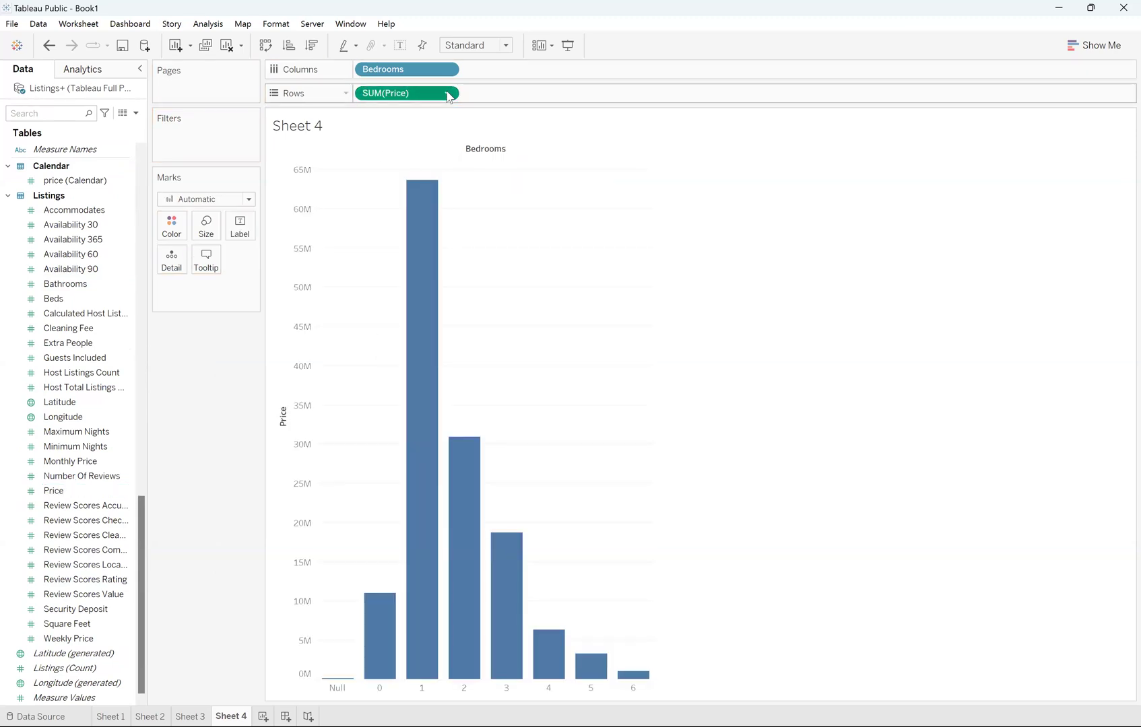
- Aggregate Price in the rows as an average and sort the bedroom bars in descending order
left_click(447, 93)
mouse_move(445, 248)
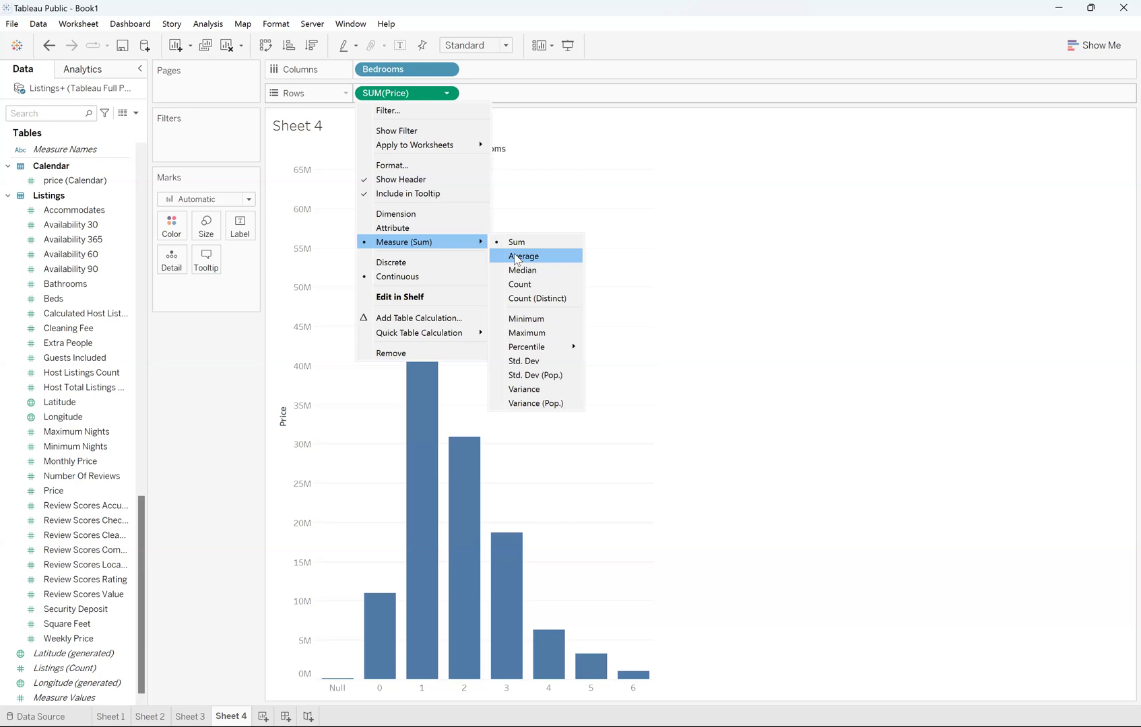
left_click(517, 260)
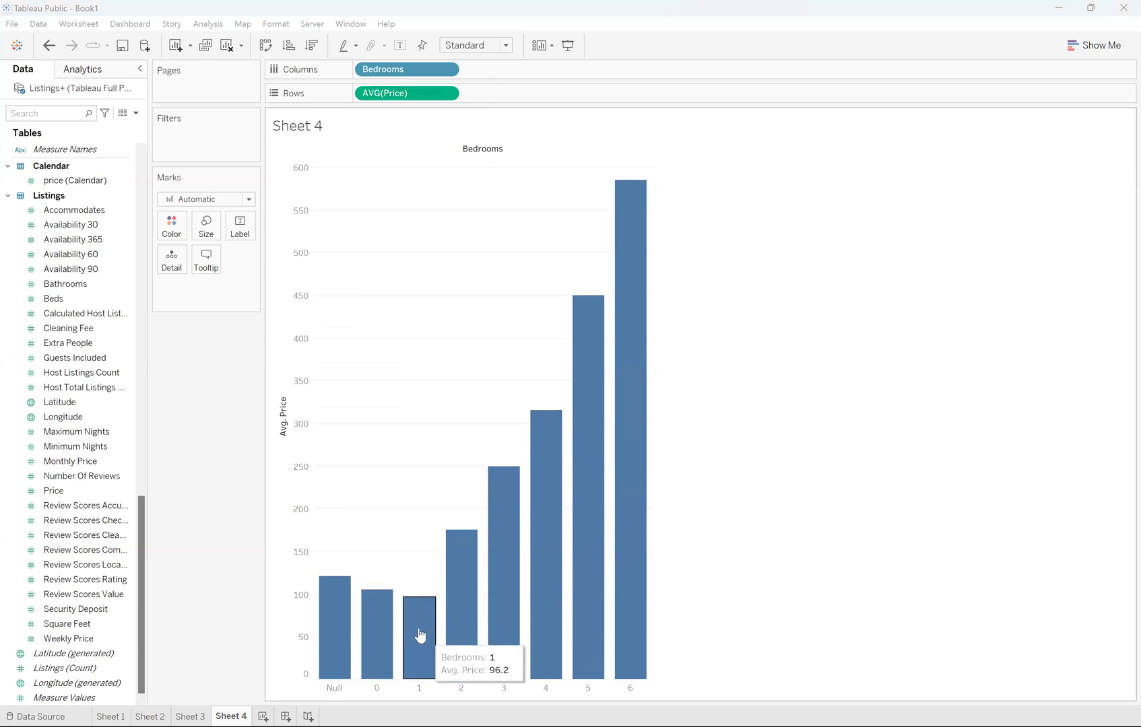
left_click(312, 49)
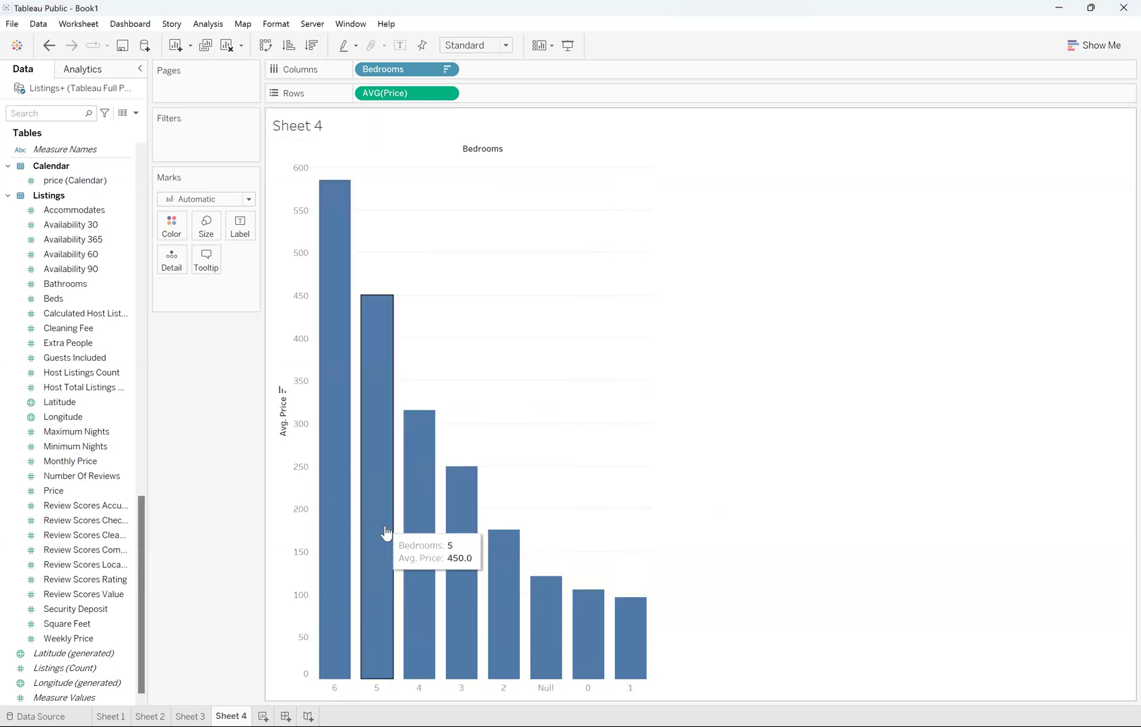
- Exclude the Null and 0 bedroom bars from the average price chart
right_click(550, 638)
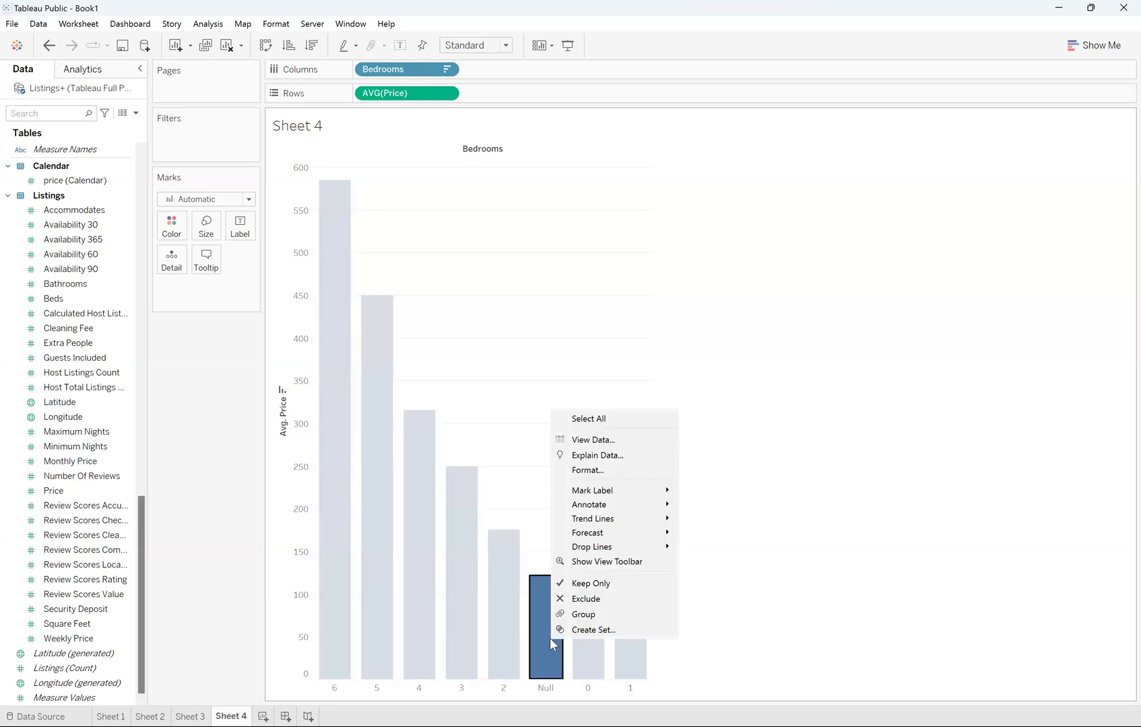
left_click(584, 600)
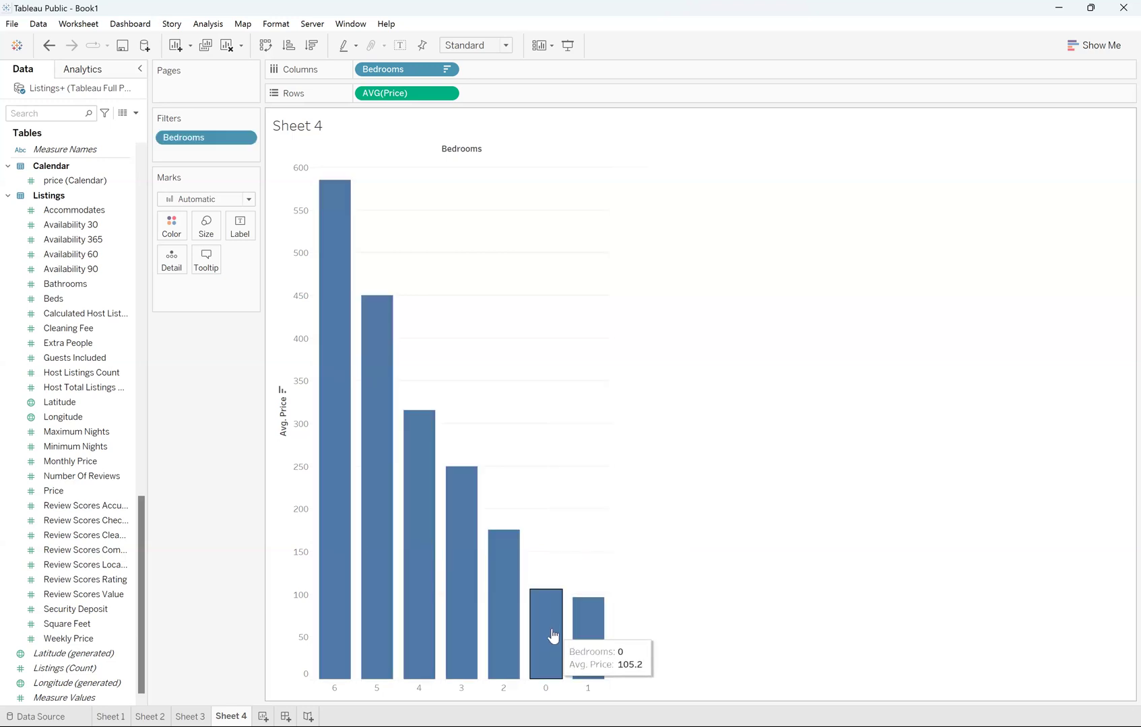
right_click(551, 635)
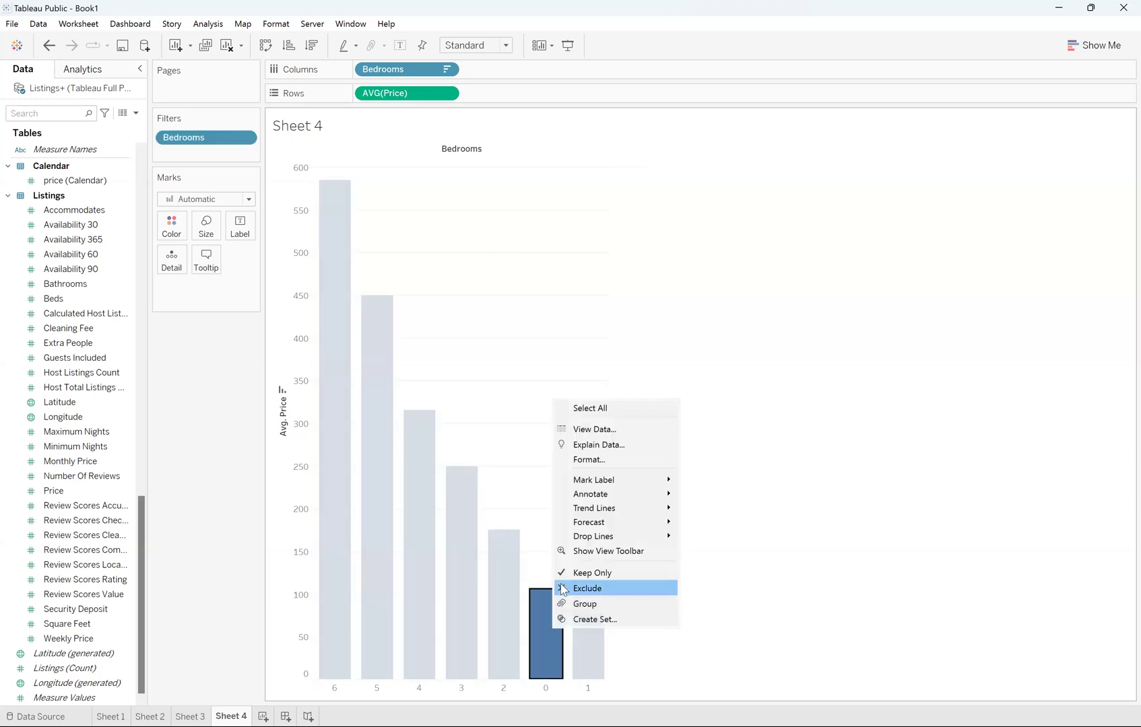
left_click(563, 588)
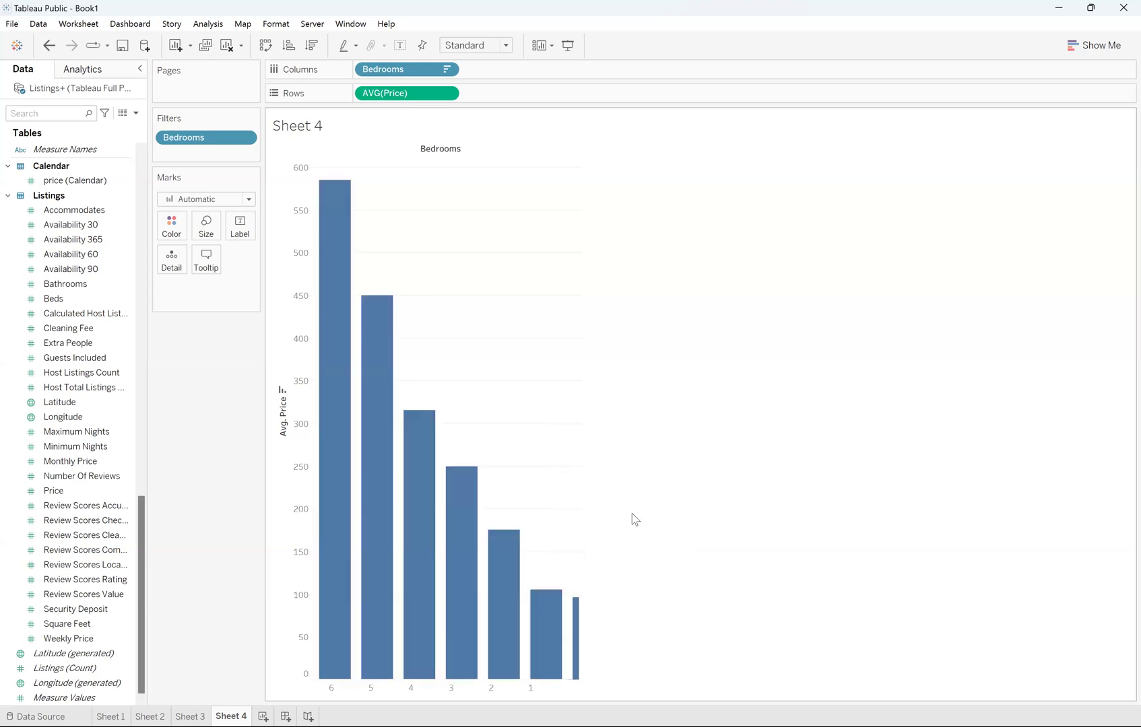
right_click(549, 629)
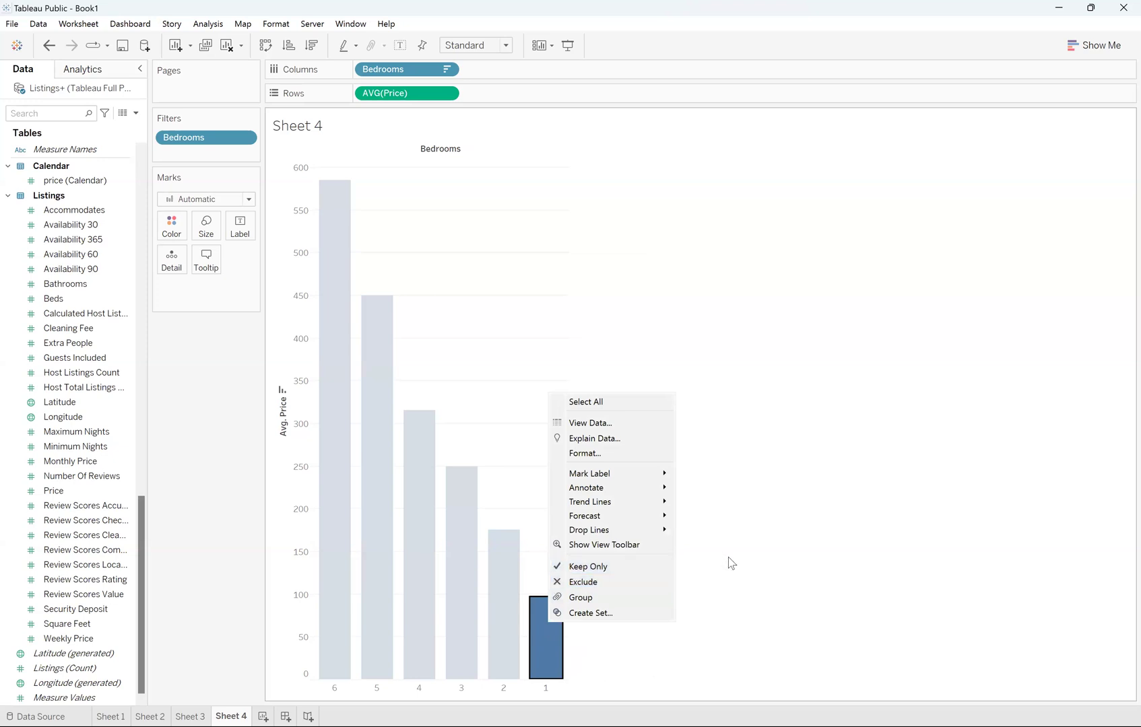
left_click(507, 628)
- Exclude the Null zipcode bar from the Price for Different Zipcodes chart on Sheet 1 and return to Sheet 4
left_click(191, 716)
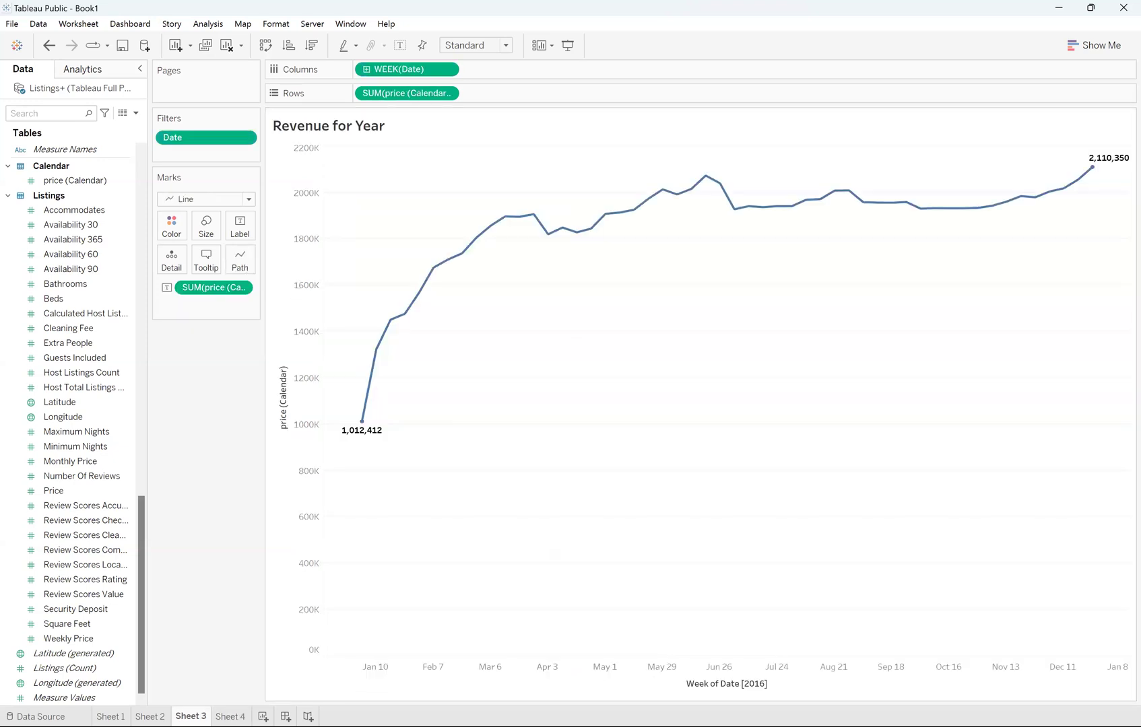
left_click(150, 717)
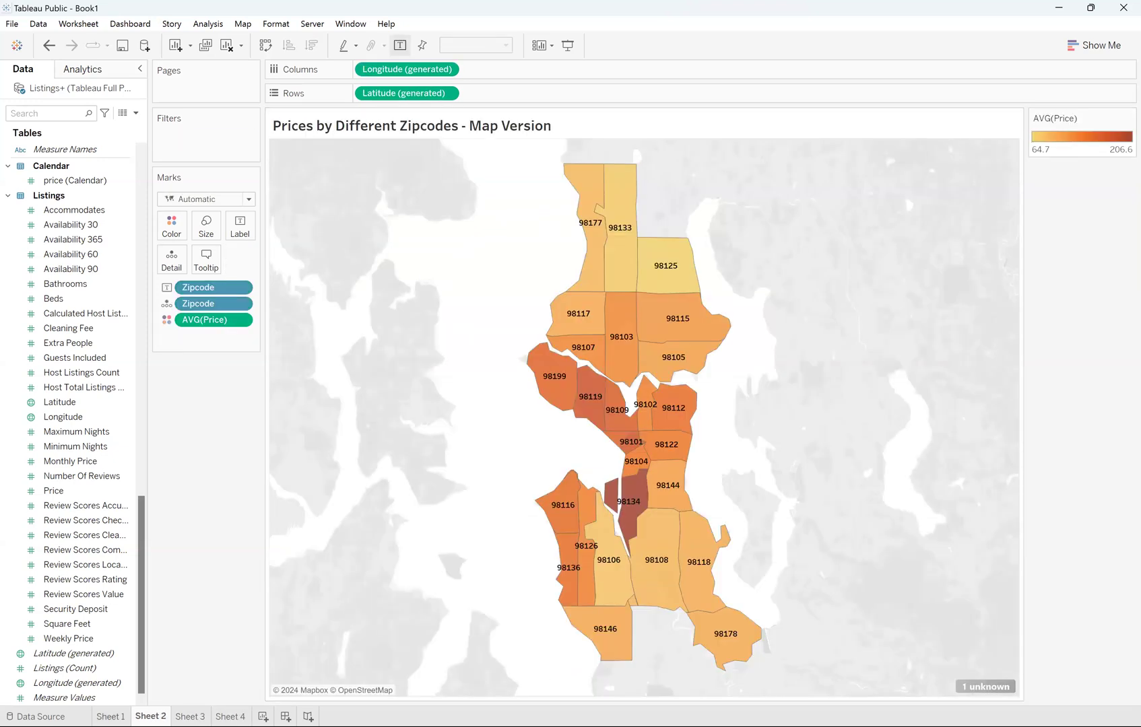
left_click(110, 717)
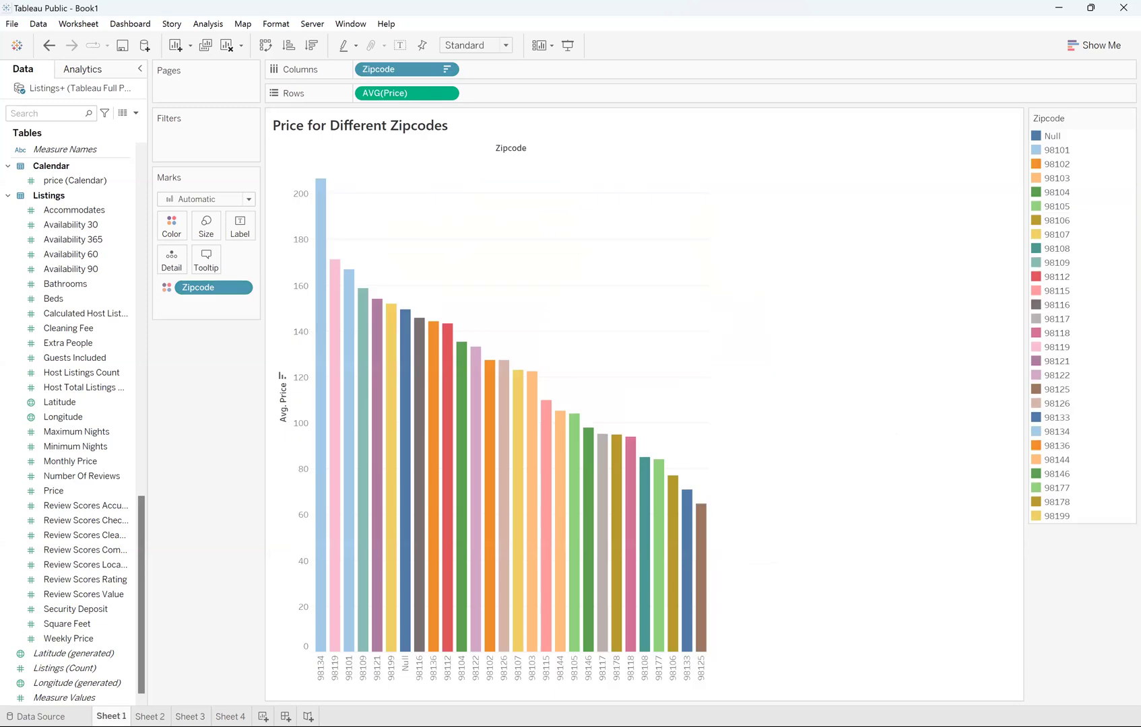
right_click(404, 650)
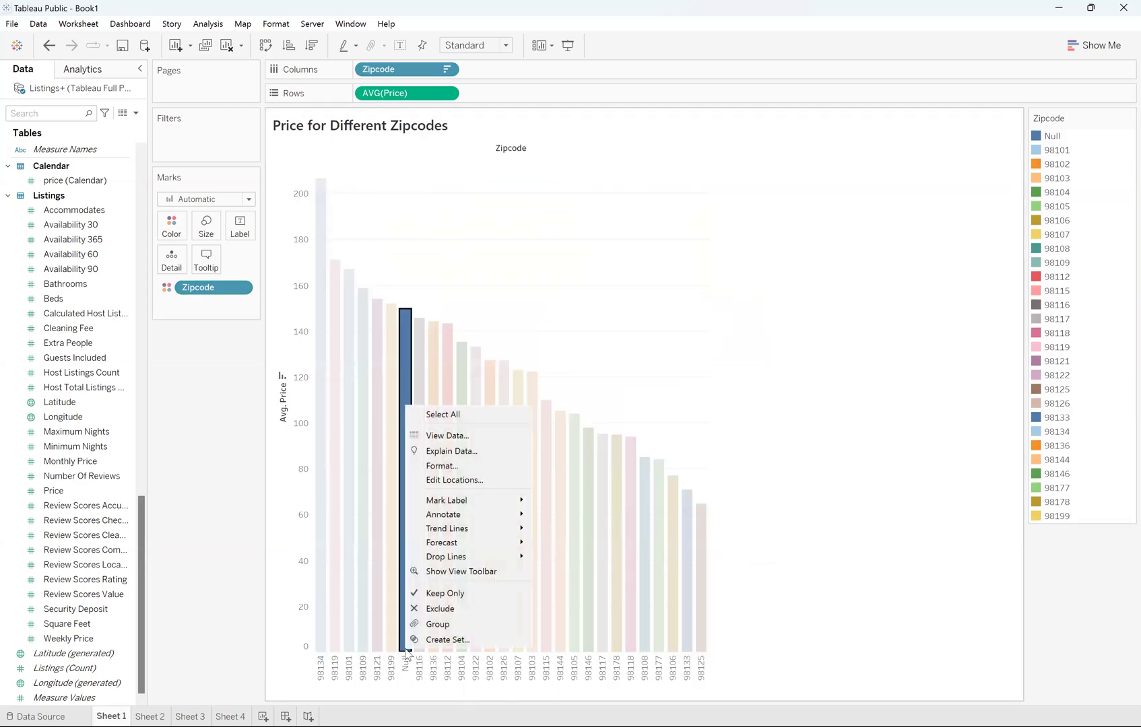
left_click(440, 609)
left_click(230, 717)
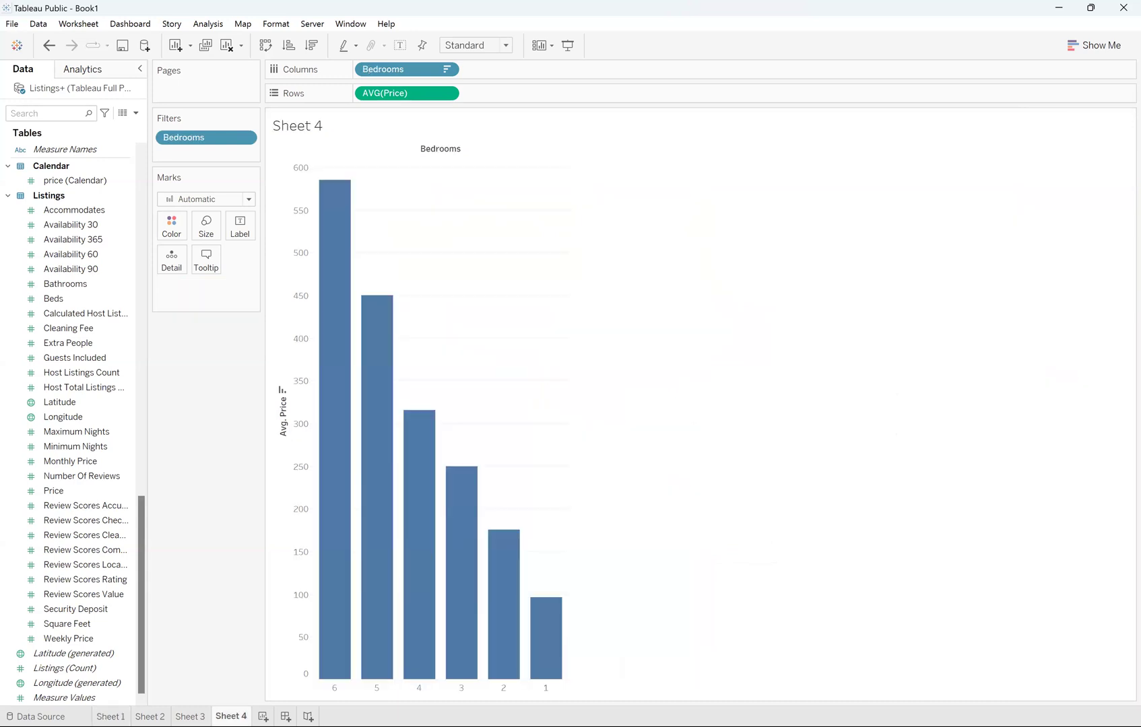
mouse_move(543, 653)
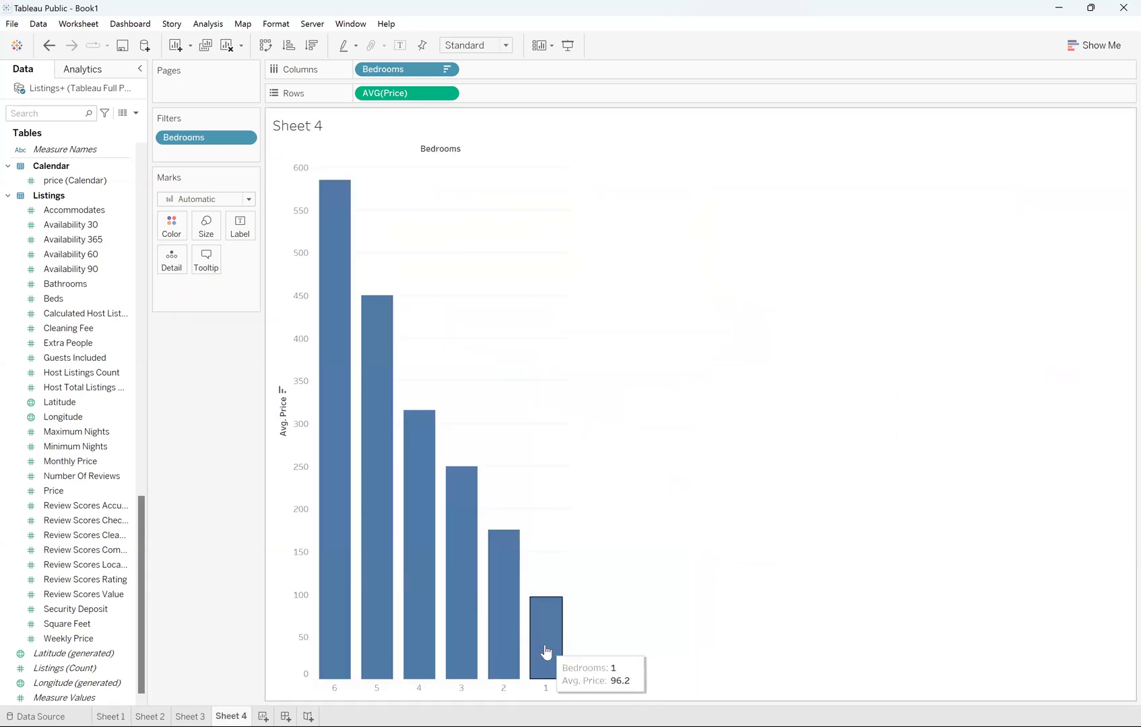
mouse_move(497, 635)
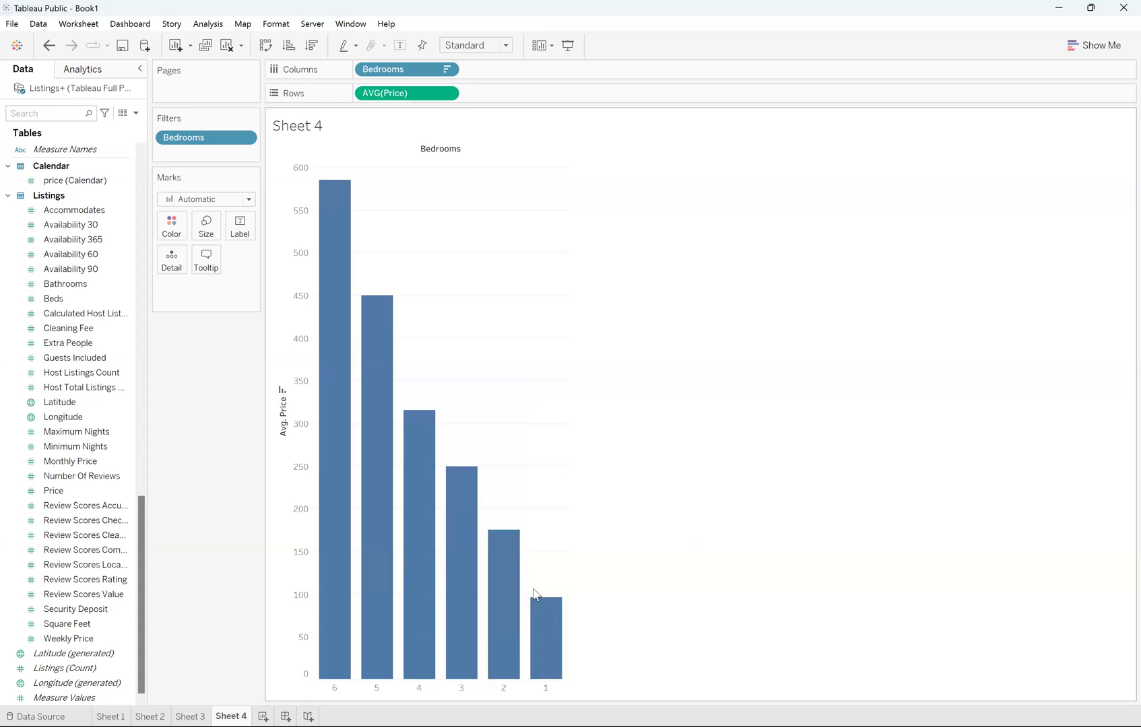
left_click(86, 432)
left_click(88, 328)
left_click(71, 269)
left_click(71, 314)
left_click(103, 580)
left_click(73, 402)
left_click(79, 387)
left_click(79, 314)
left_click(76, 431)
left_click(71, 462)
- Label the bedroom bars with the Listings Price, aggregated as an average
left_click(84, 492)
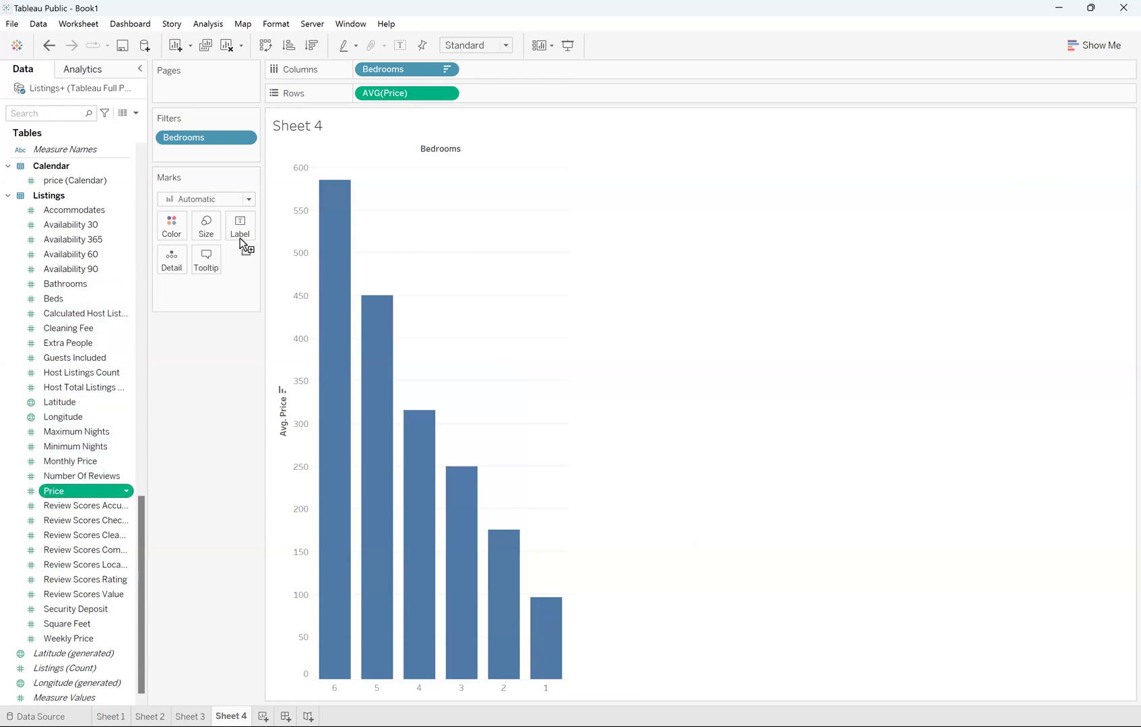
left_click_drag(246, 241, 246, 244)
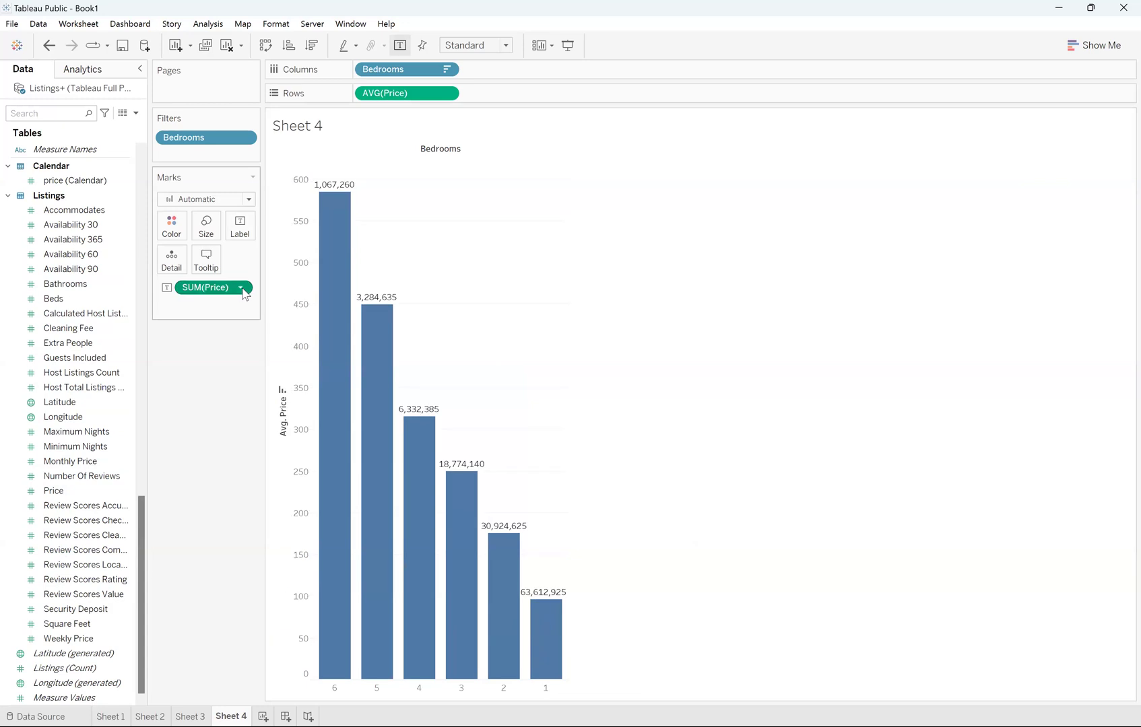
right_click(244, 290)
mouse_move(243, 425)
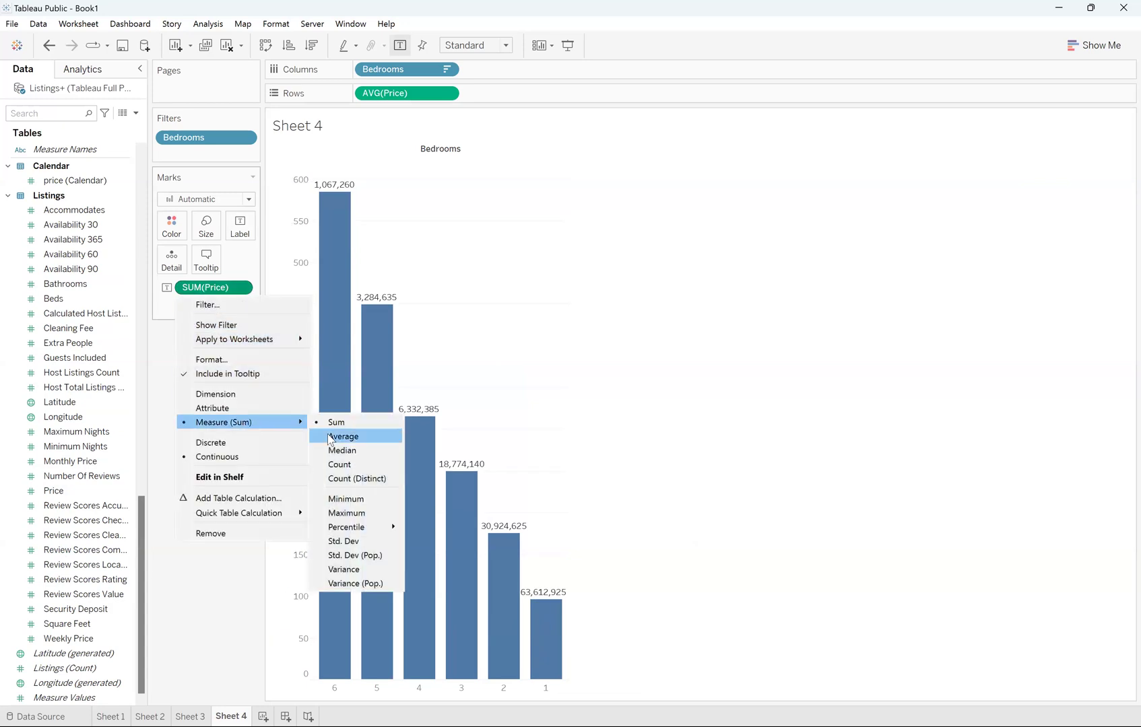
left_click(331, 438)
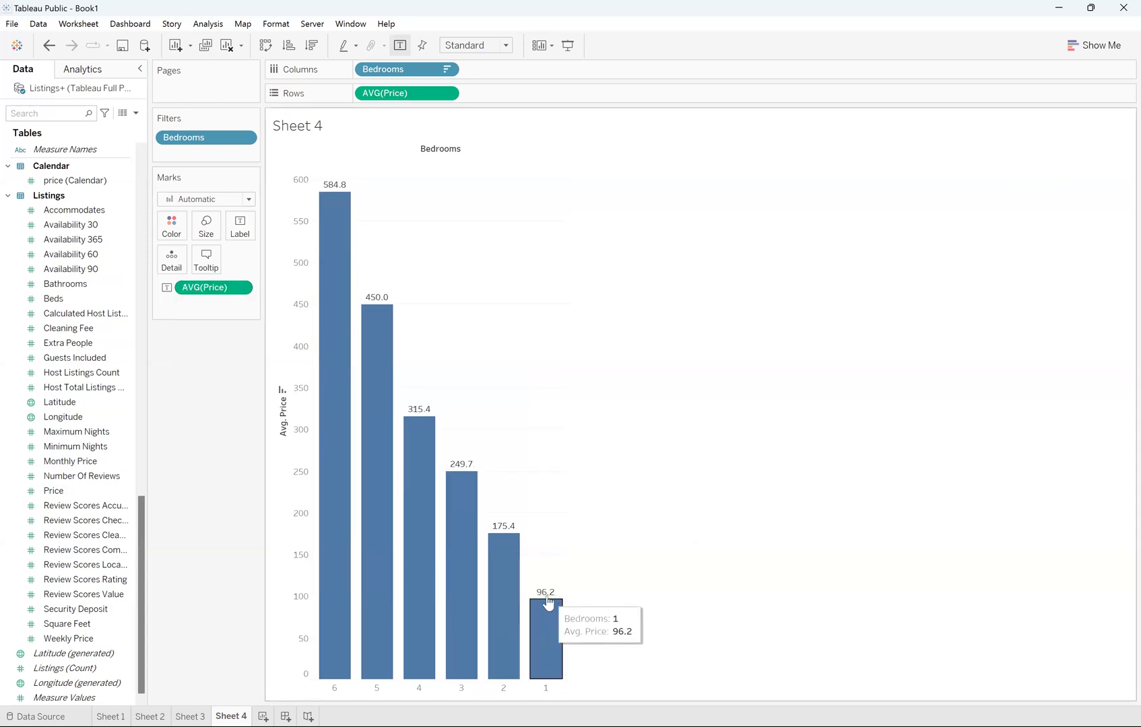
- Set the font of the bars' mark labels to Tableau Semibold
left_click(241, 235)
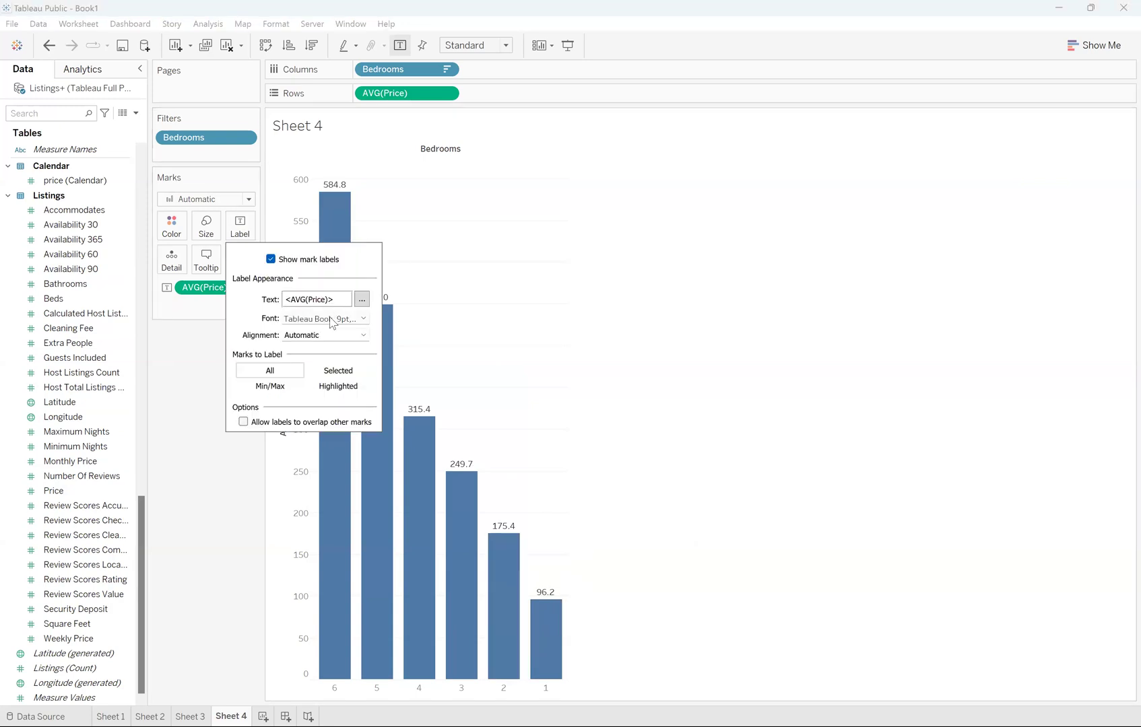
left_click(329, 337)
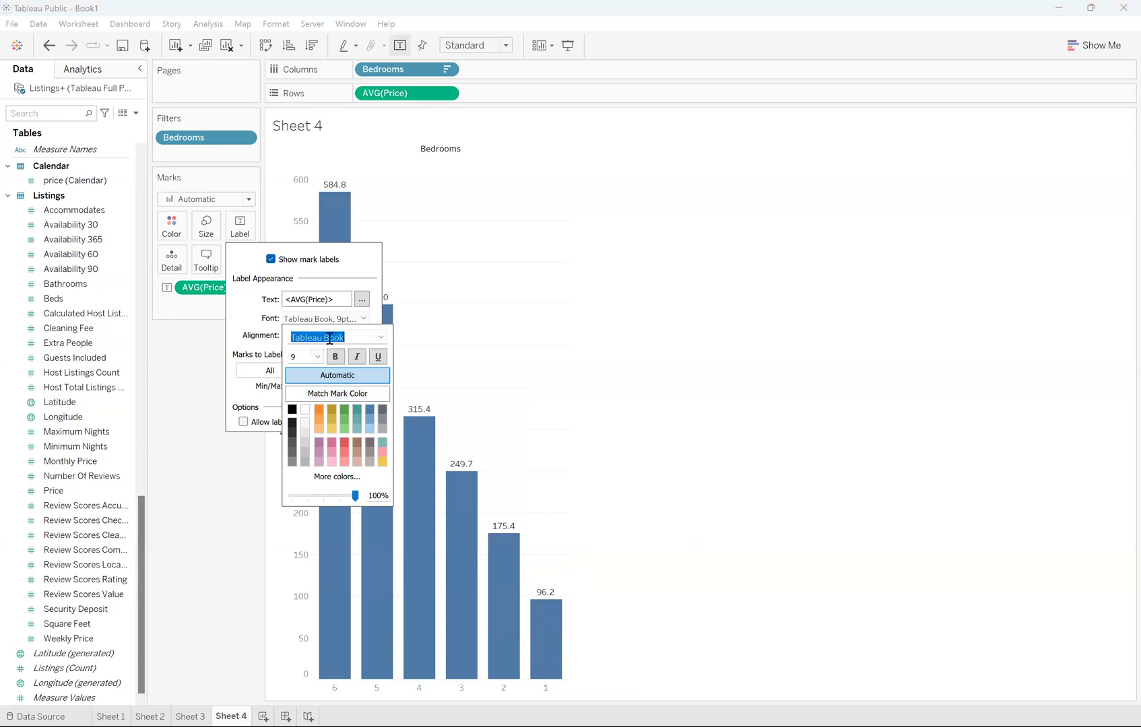
key("alt+Down")
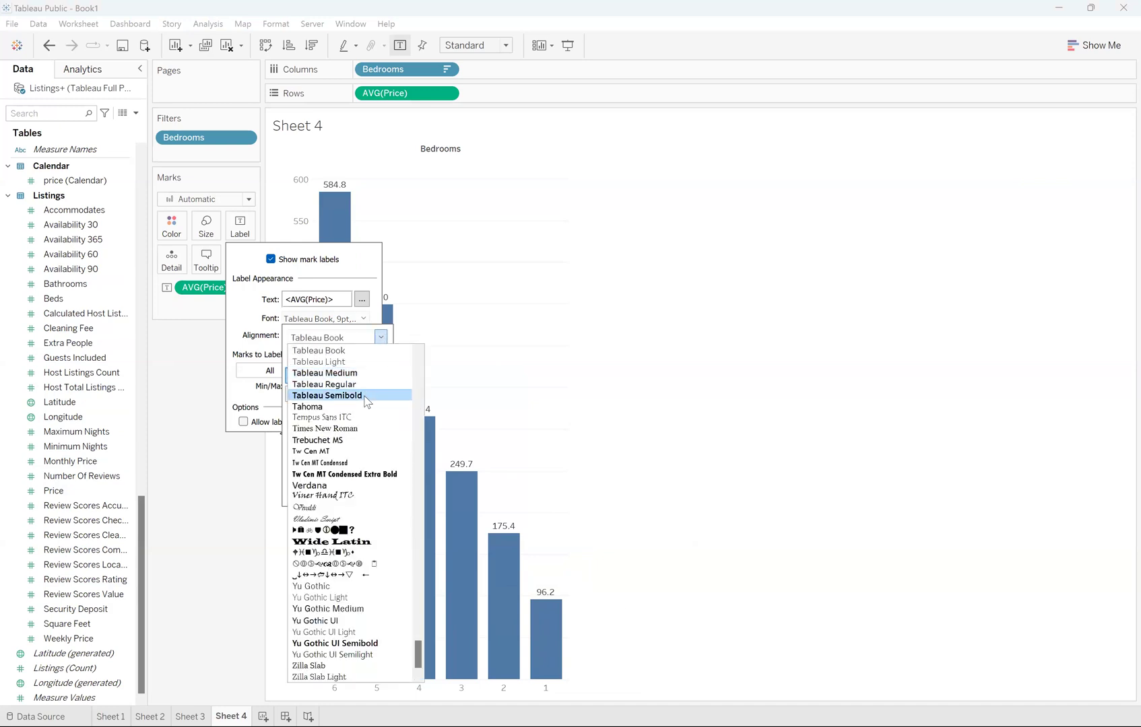
left_click(368, 402)
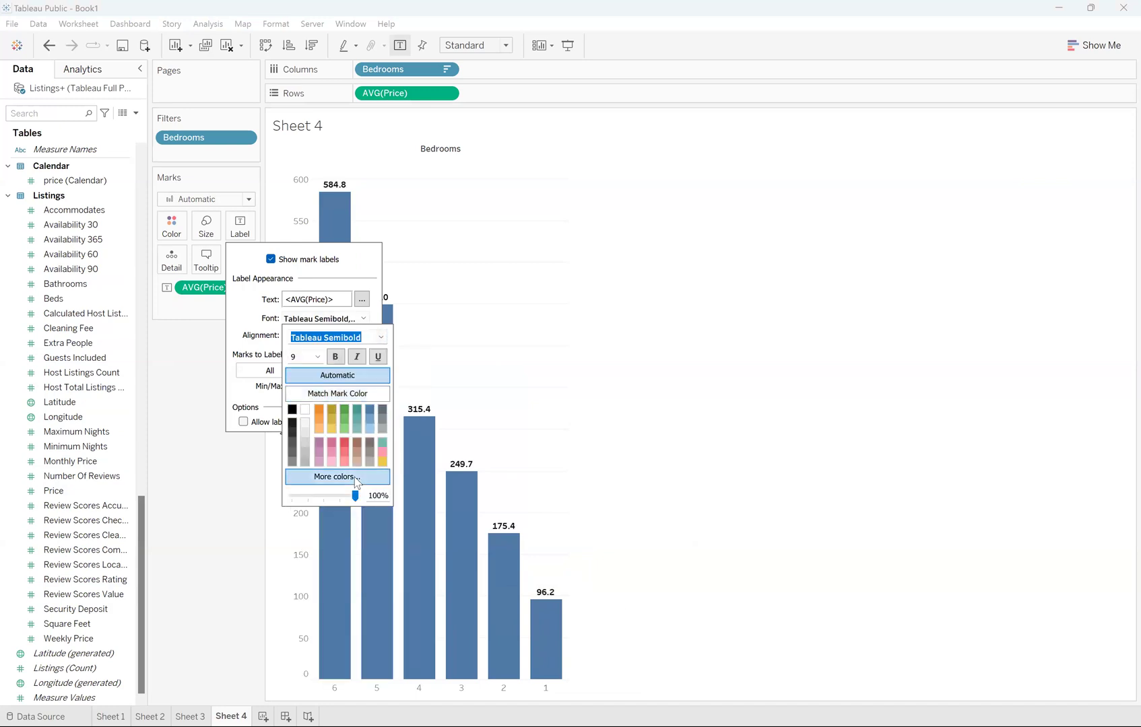
left_click(512, 407)
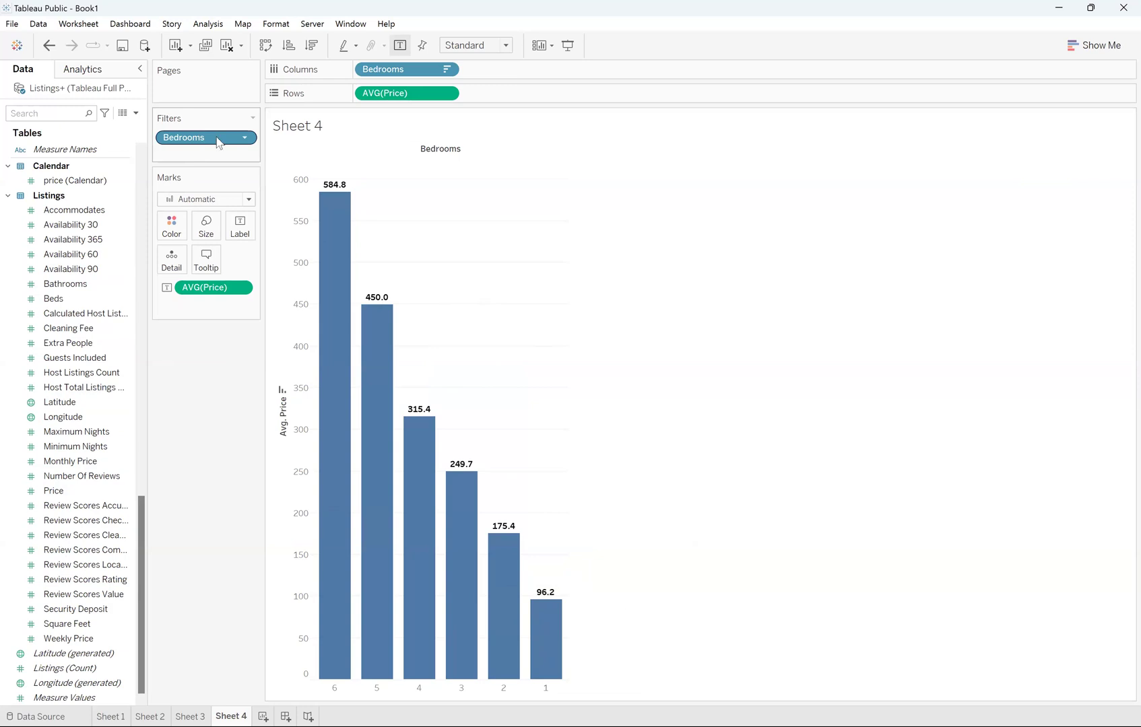
- Color the bars by Bedrooms by moving the Bedrooms field from the filters to the color mark
left_click_drag(192, 229, 172, 227)
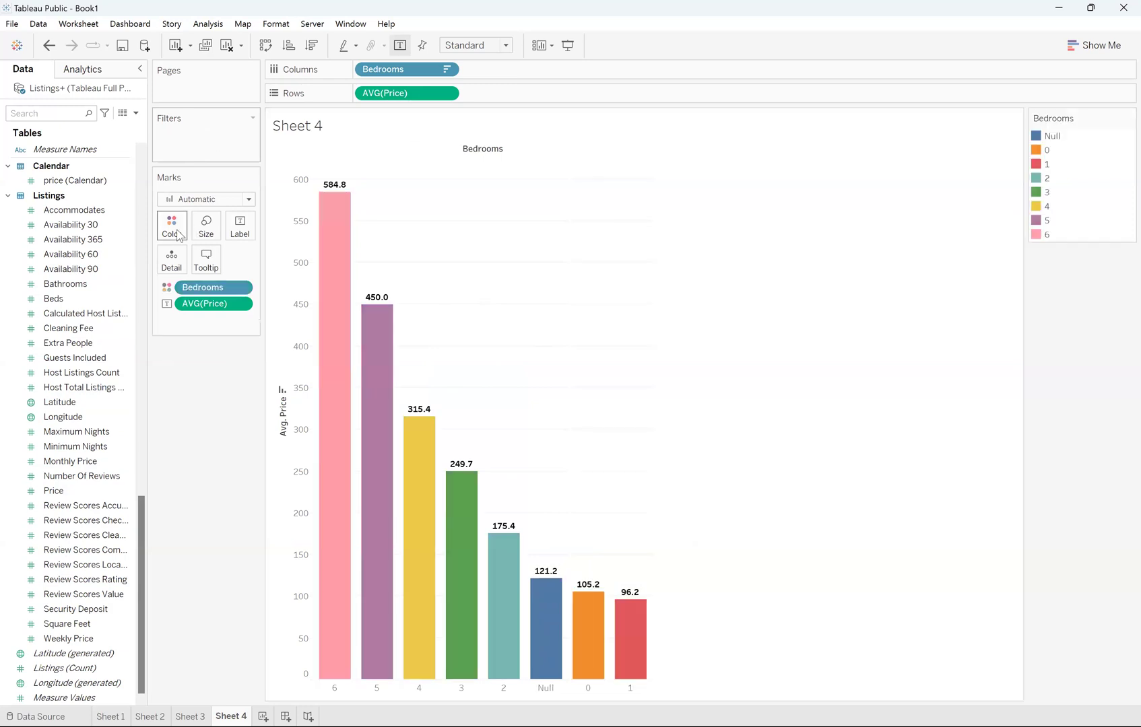
mouse_move(381, 371)
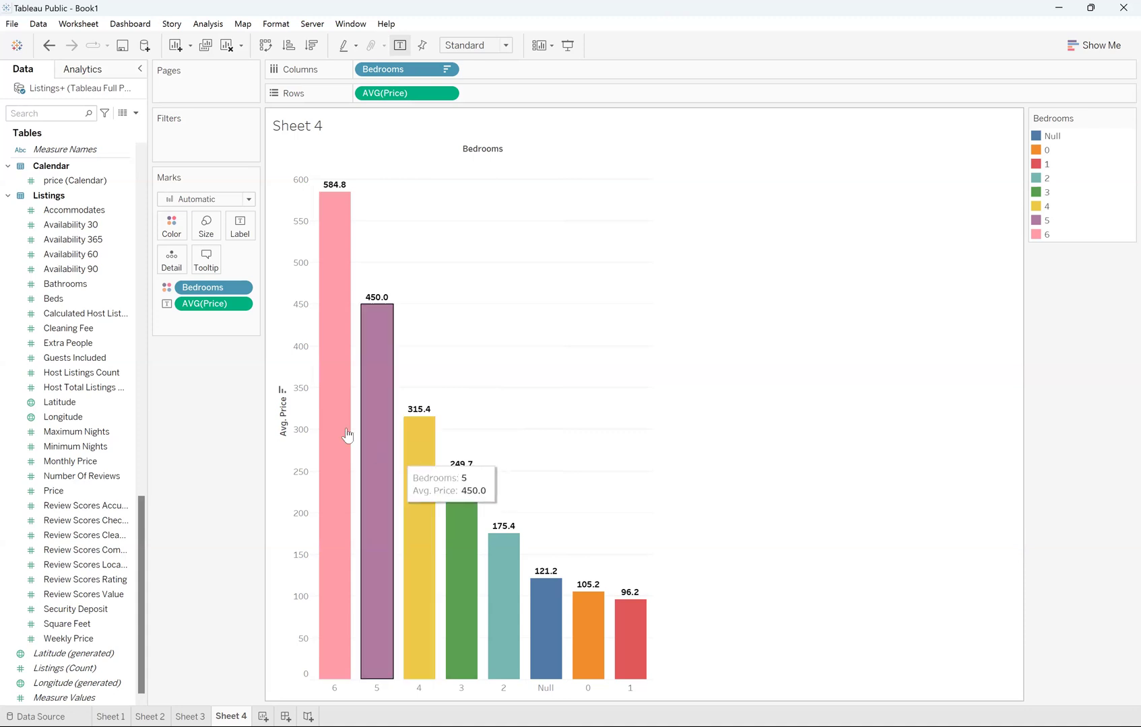
mouse_move(627, 612)
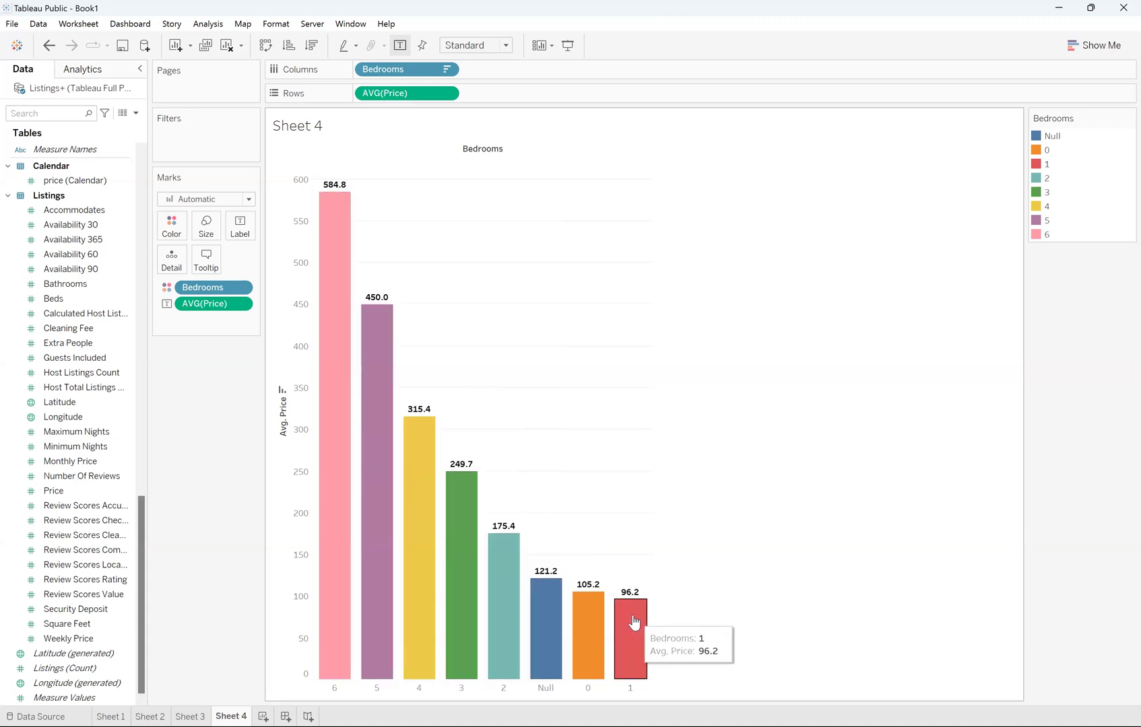
- Filter the Null and 0 bedroom categories out of the colored bar chart
right_click(545, 631)
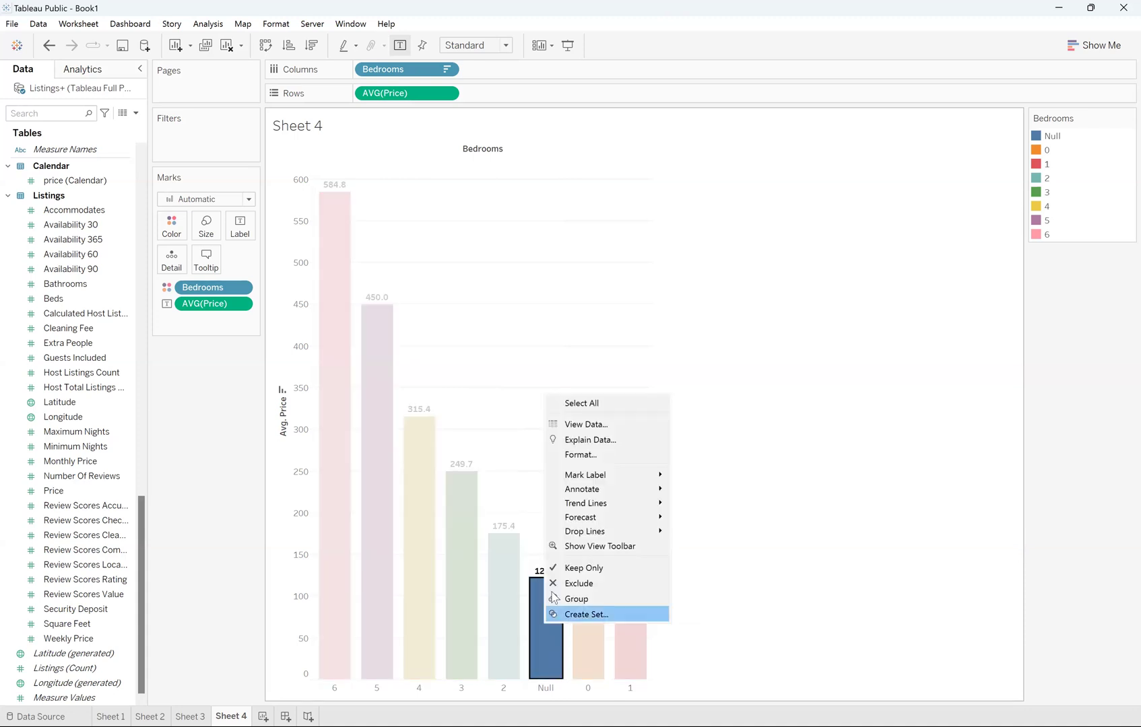
left_click(578, 583)
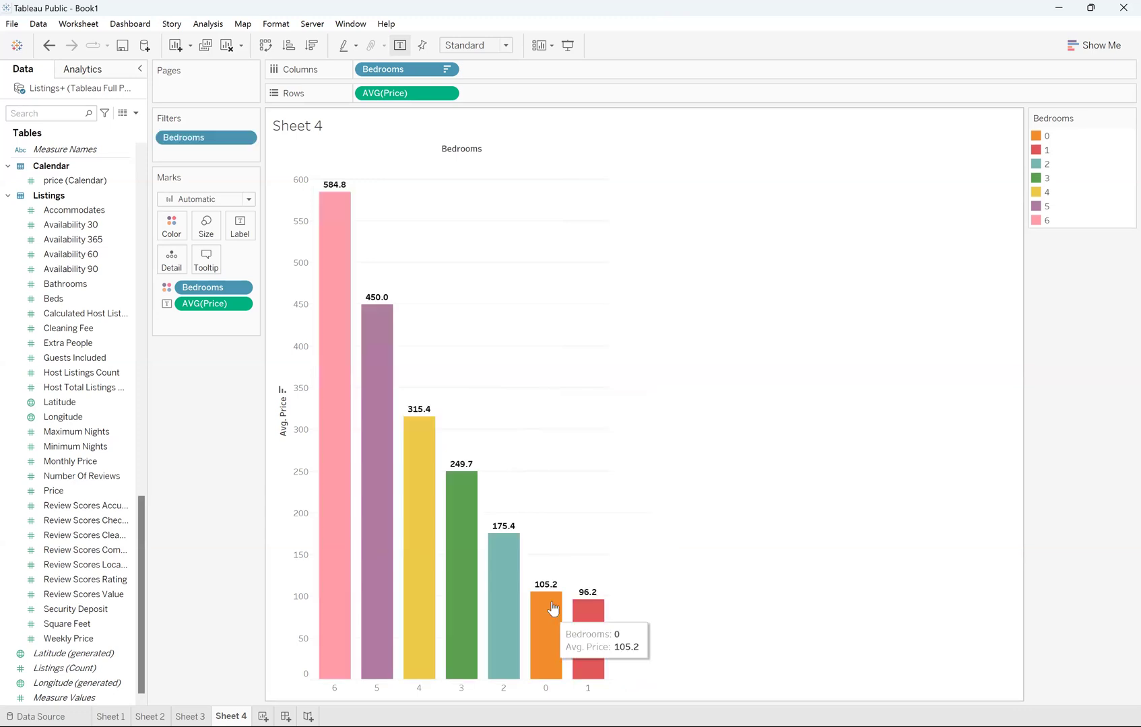
right_click(551, 612)
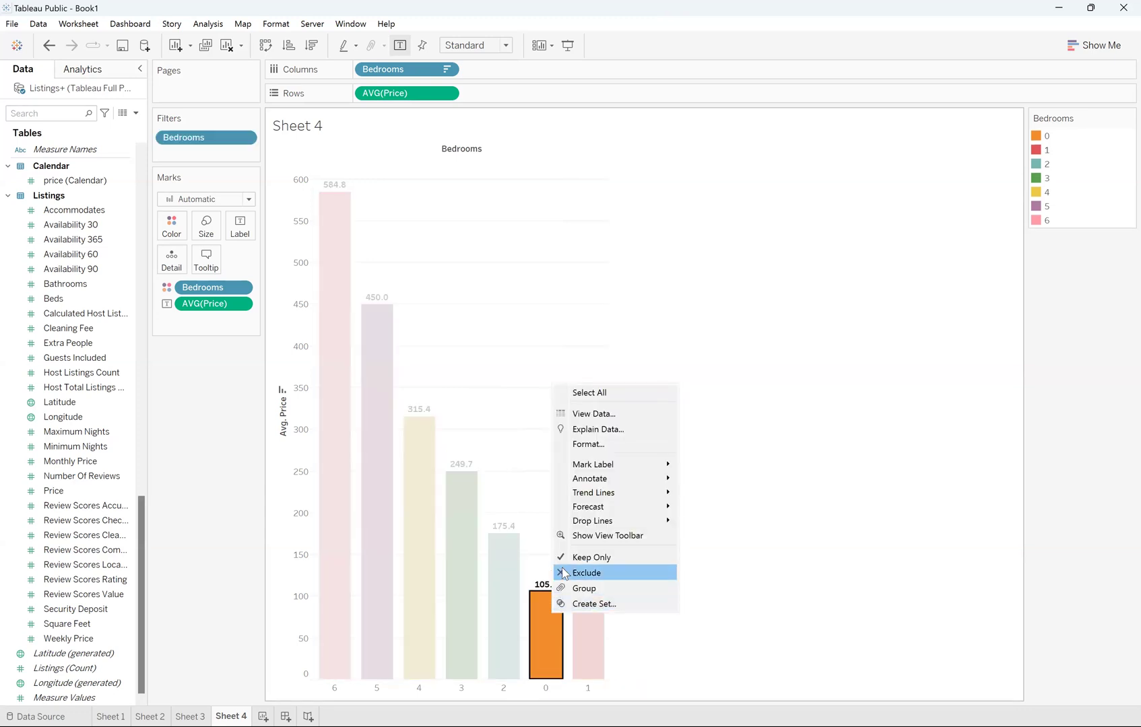
left_click(607, 573)
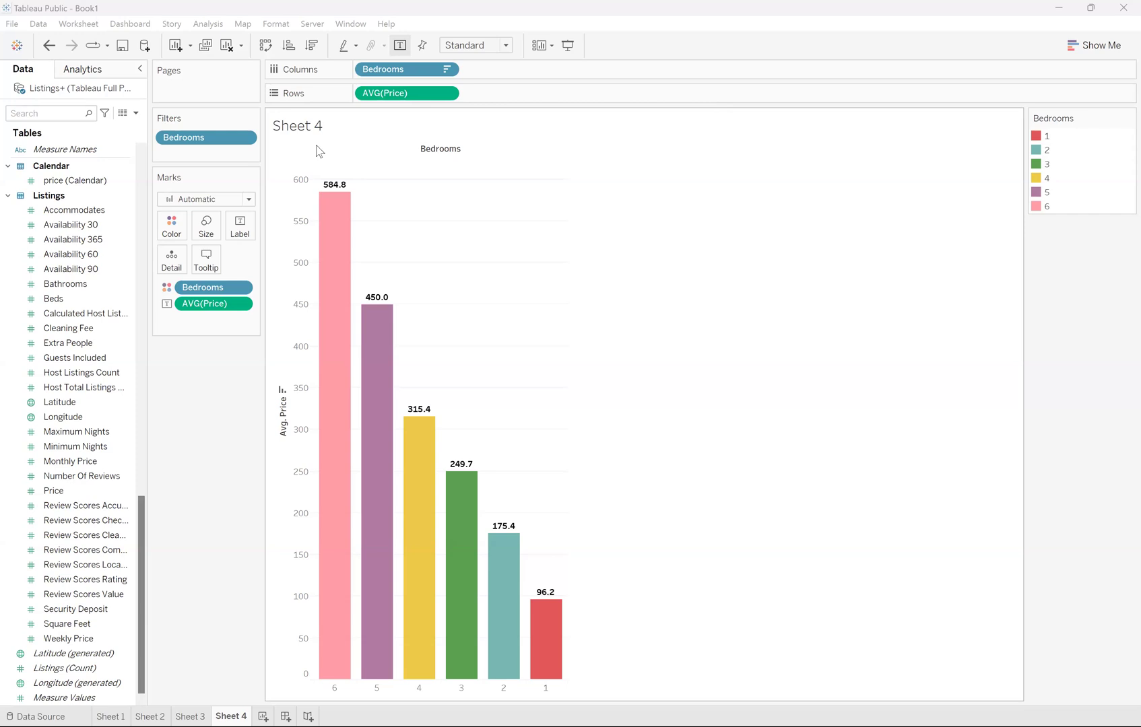
- Replace the bedroom bar chart's title with "Price according to different Number of Bedrooms"
double_click(324, 128)
key("ctrl+a")
key("BackSpace")
type("Price of")
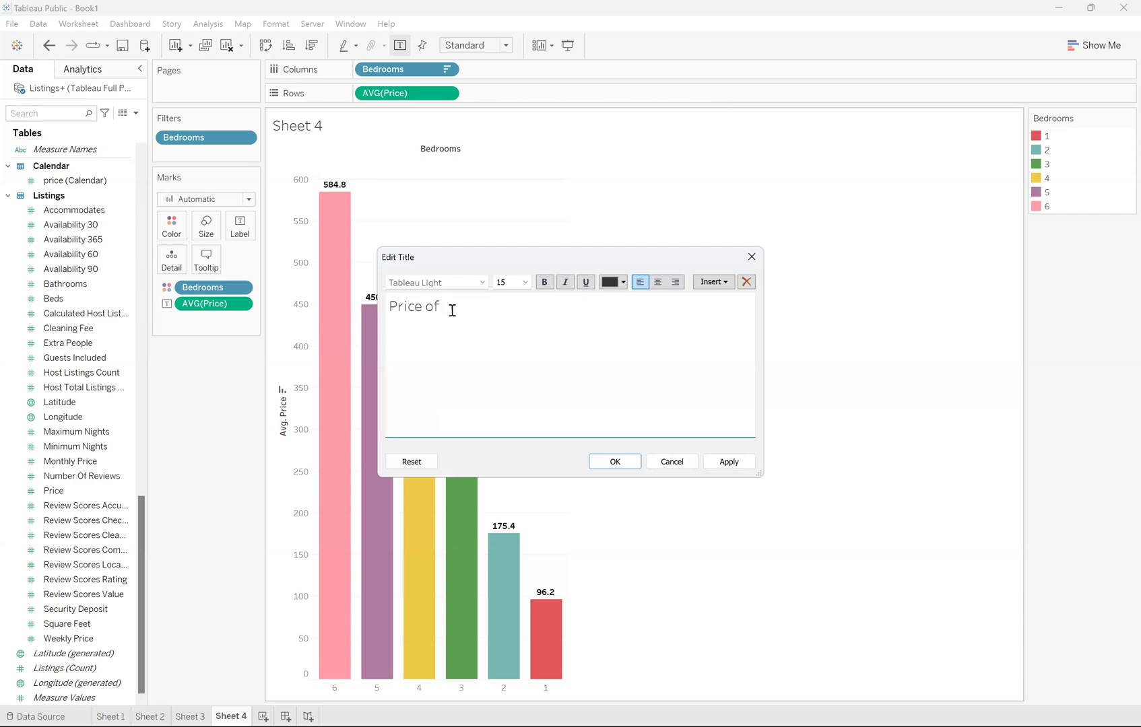
key("BackSpace")
key("BackSpace")
type("according to different")
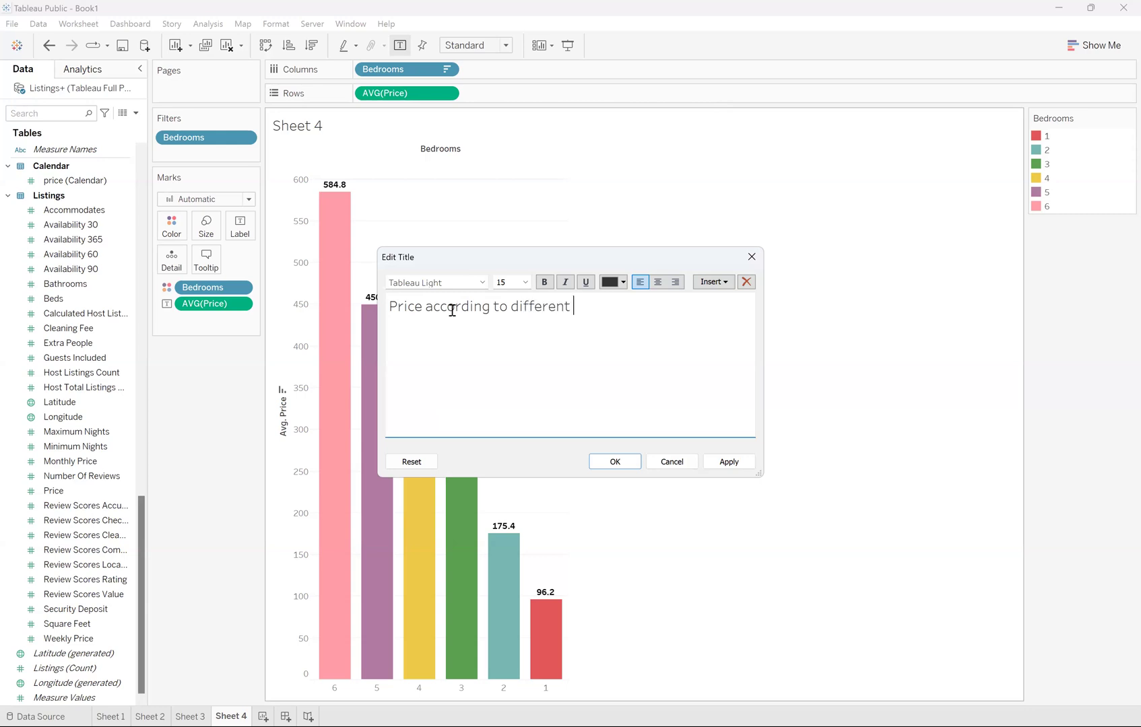
type(" Number of Bedrooms")
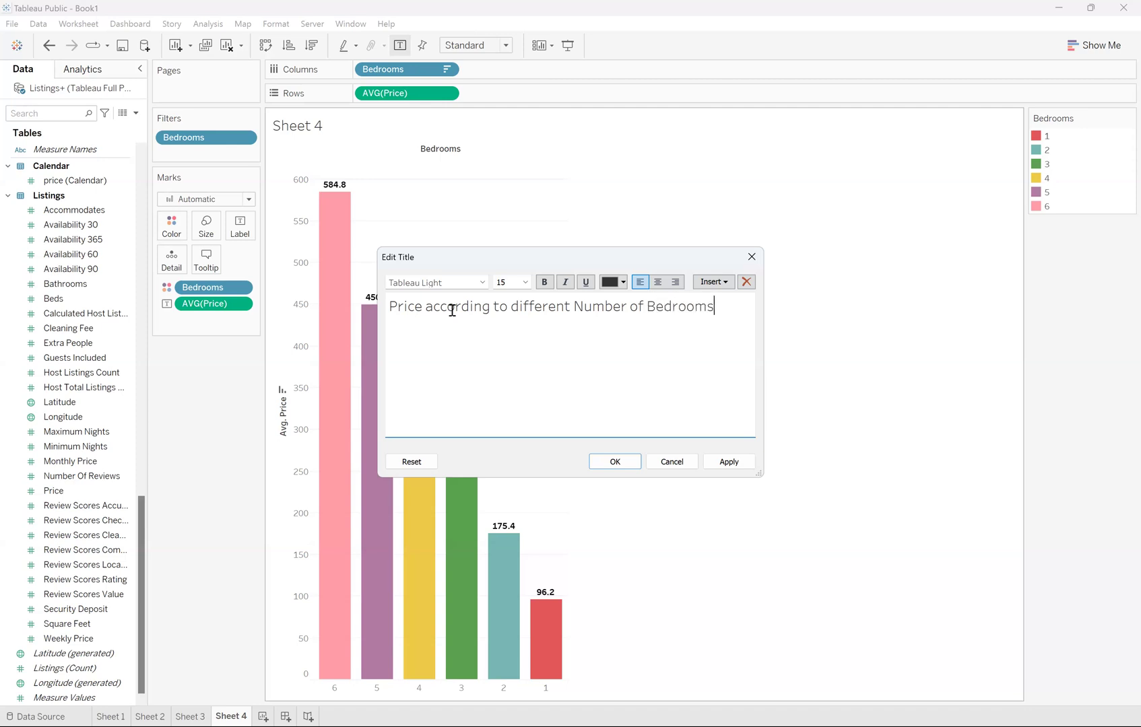
- Set the font of the whole chart title to Tableau Semibold and apply the title changes
key("ctrl+a")
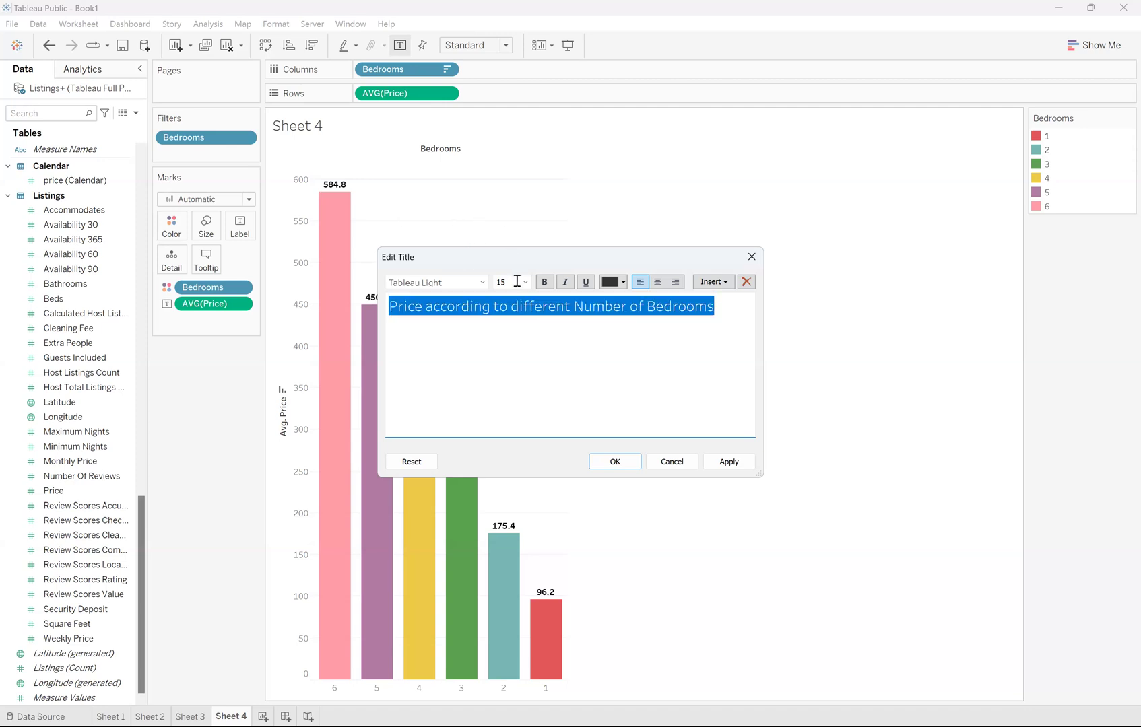
left_click(481, 283)
left_click(475, 330)
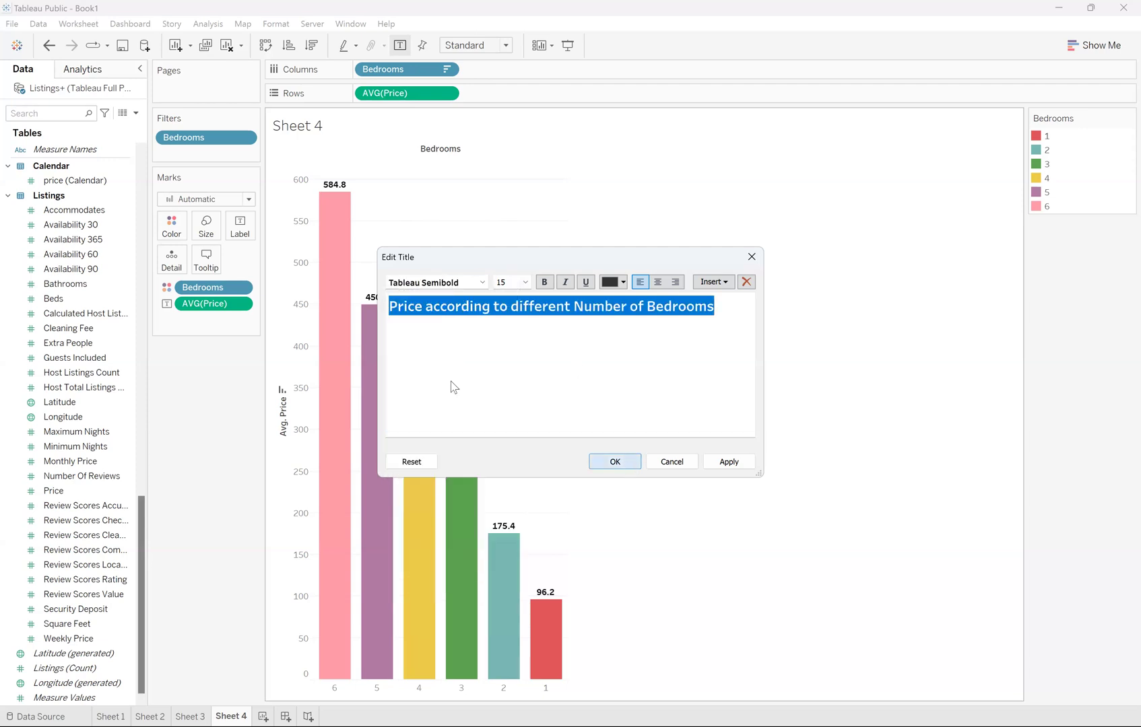
key("Return")
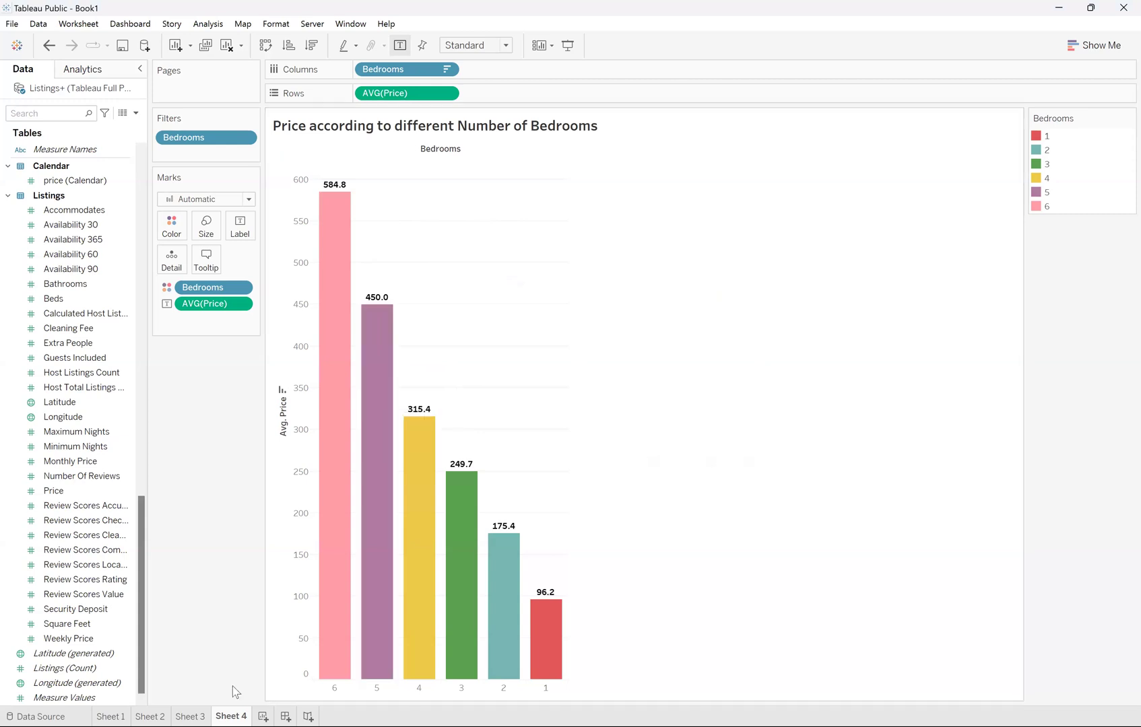
- Create a new worksheet and place the Listings Bedrooms field on its columns
left_click(263, 718)
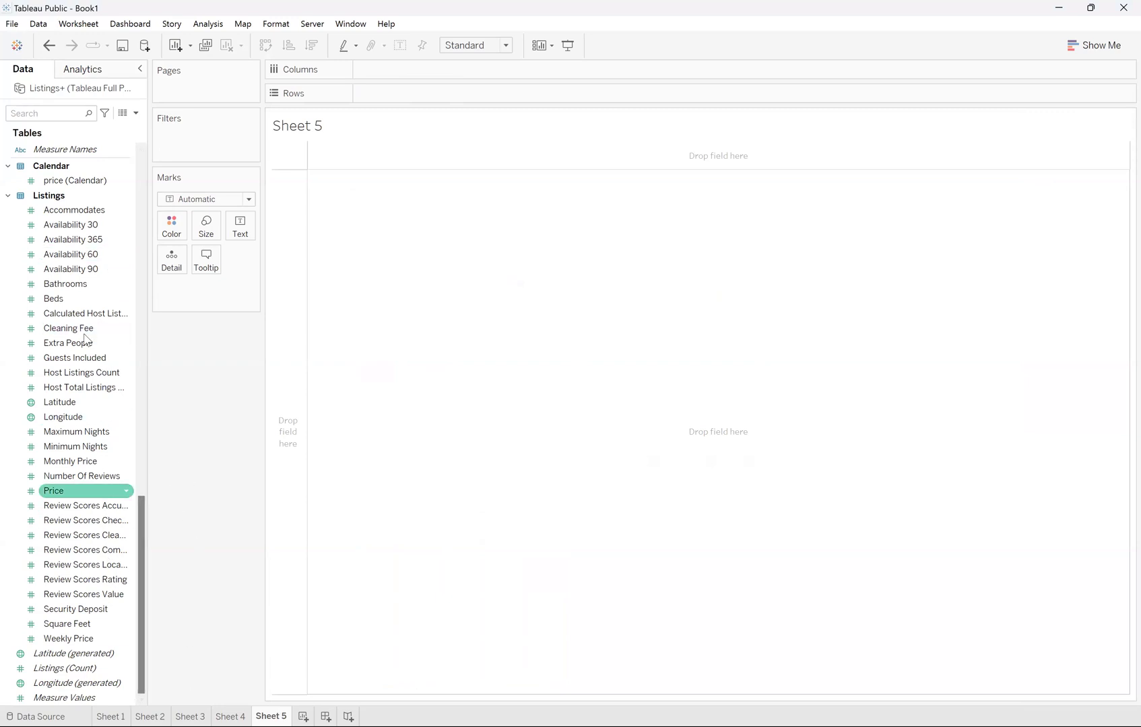
scroll(81, 330, "up", 15)
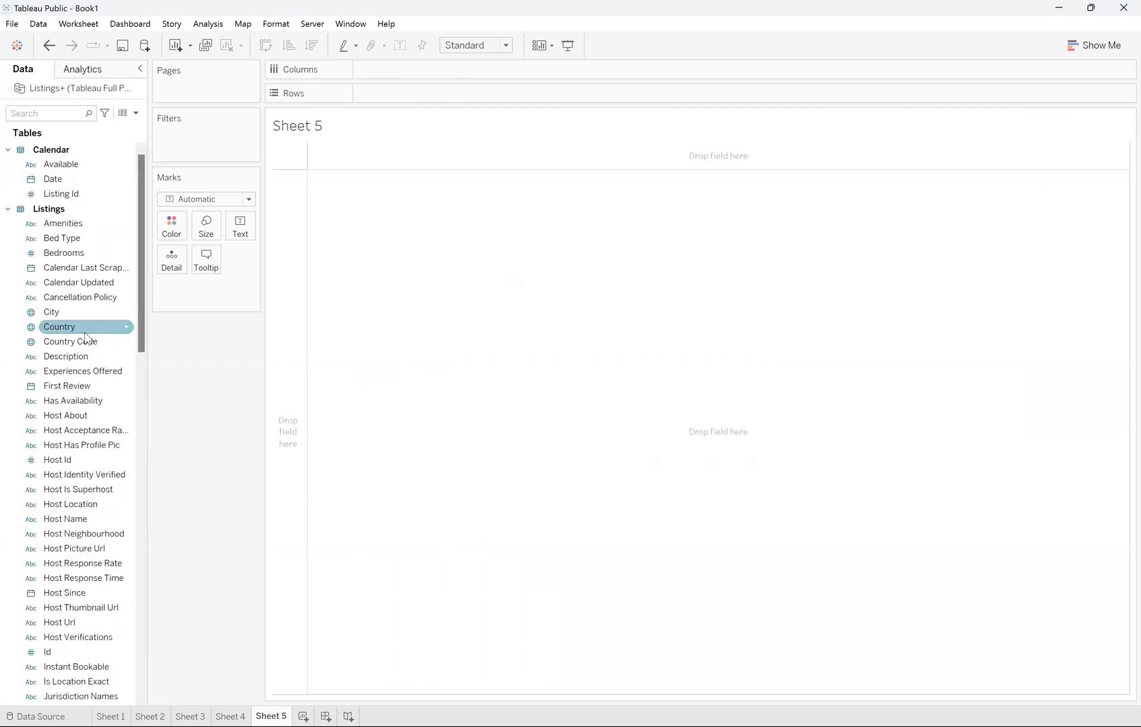
left_click(83, 252)
left_click_drag(398, 76, 398, 77)
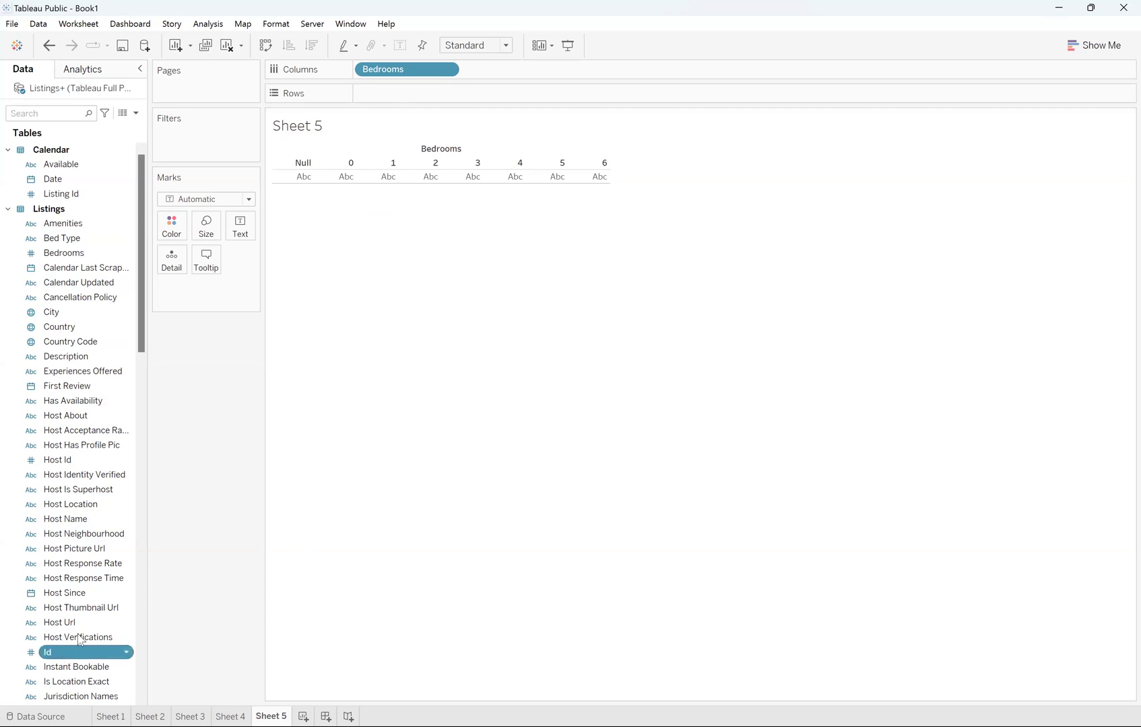
- Add the Listings Id field to the marks as a detail and aggregate it as Count (Distinct)
left_click(47, 653)
left_click_drag(172, 292, 181, 297)
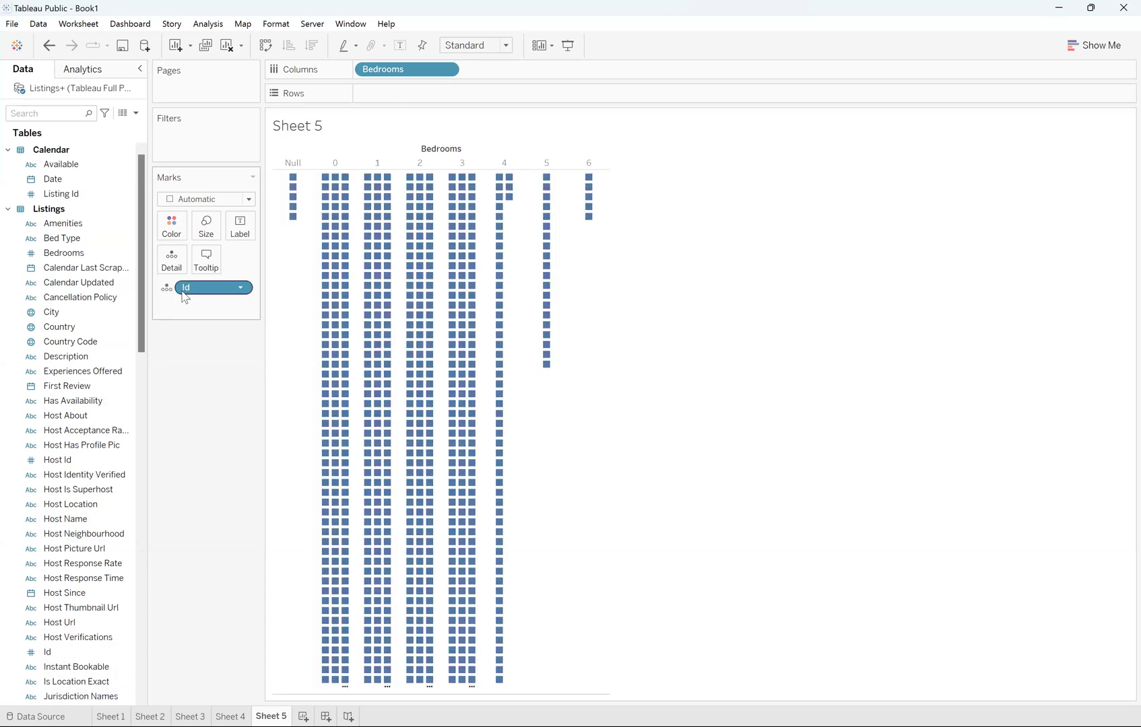
left_click(244, 289)
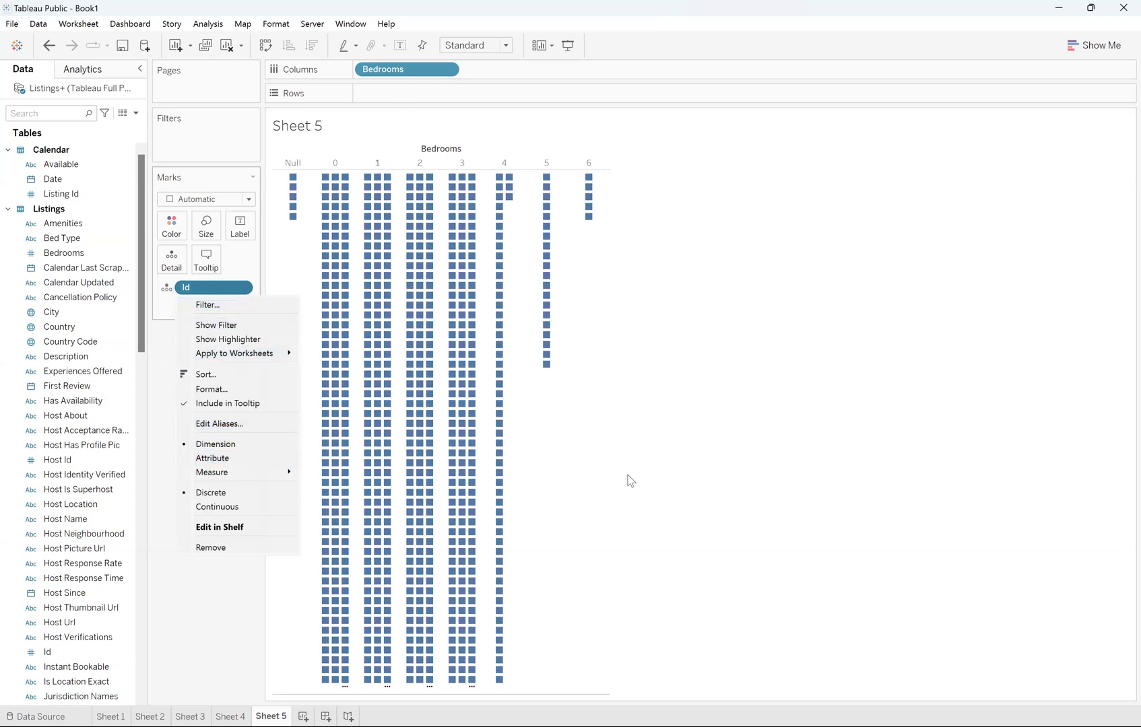
left_click(289, 232)
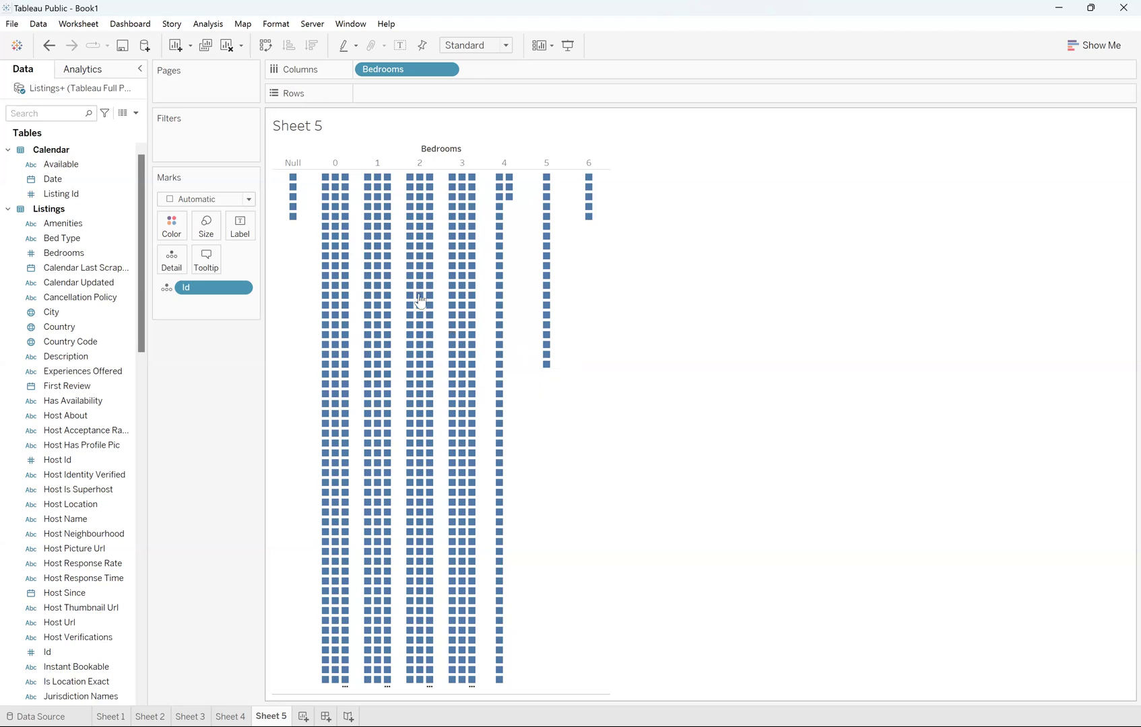
left_click(242, 290)
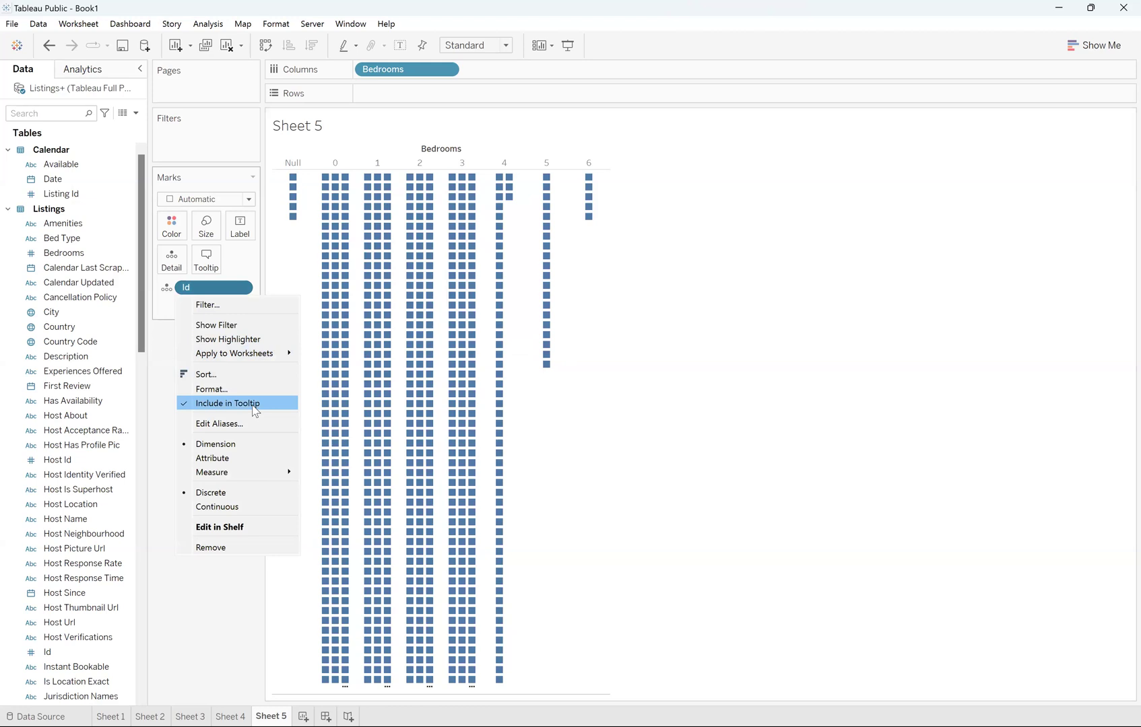
mouse_move(249, 472)
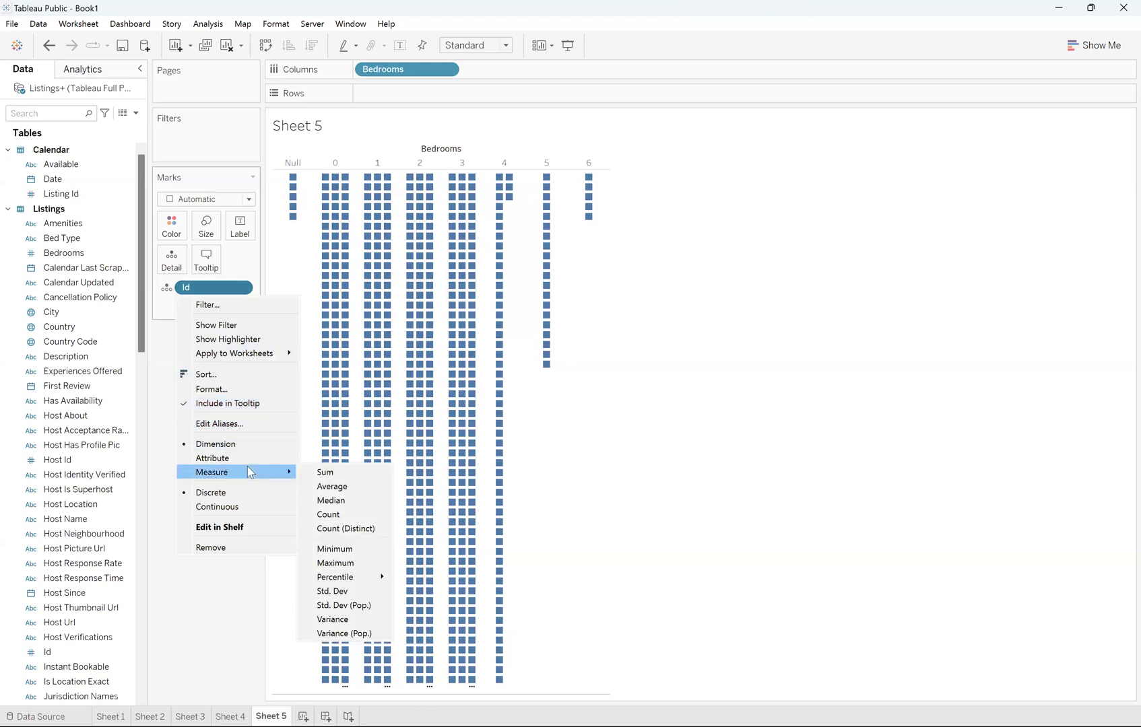
left_click(325, 530)
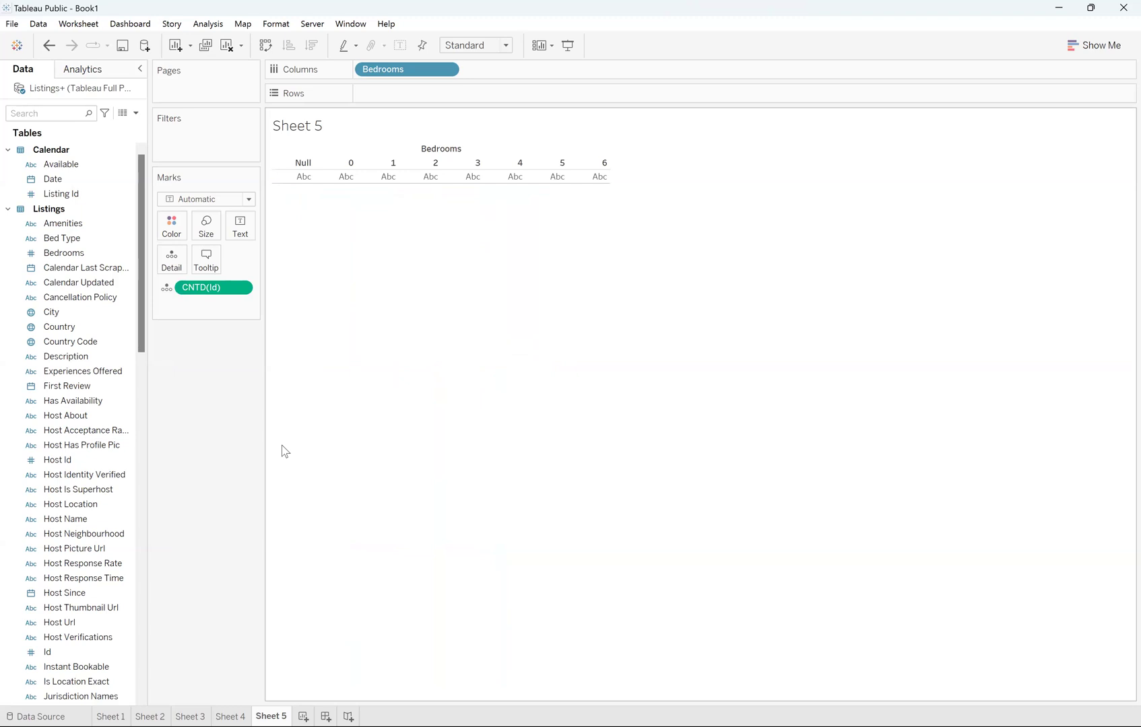
- Move Bedrooms from columns to rows and show the distinct count of Id as the table's text
left_click_drag(393, 69, 392, 95)
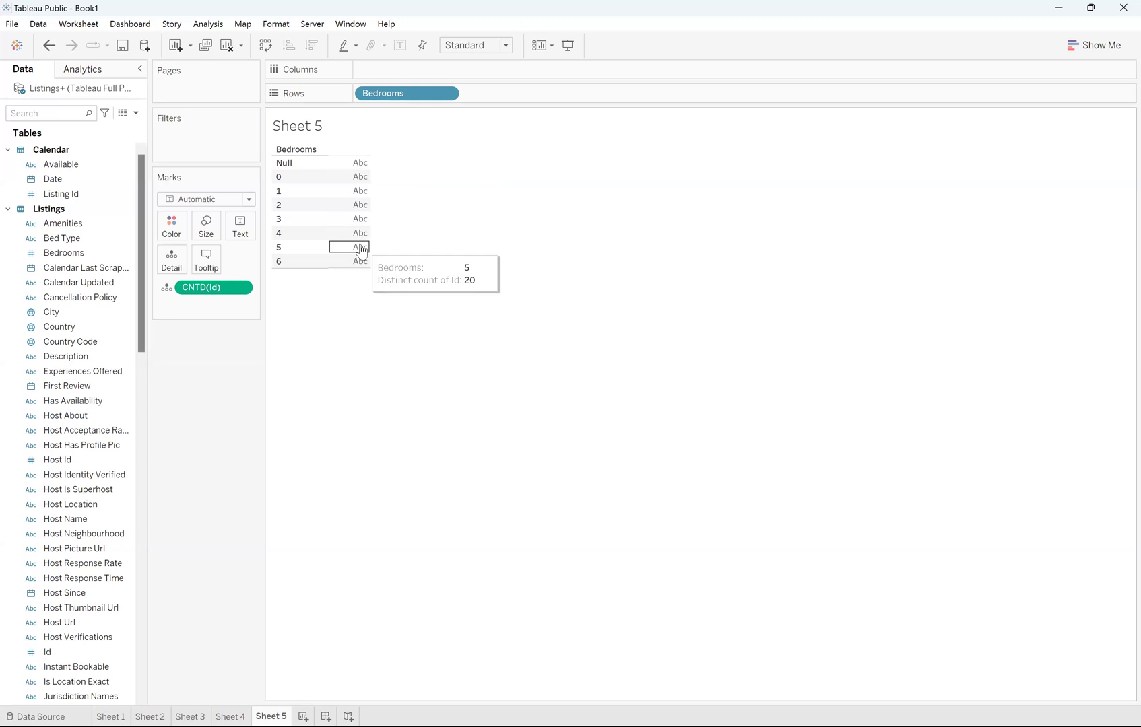
left_click(240, 290)
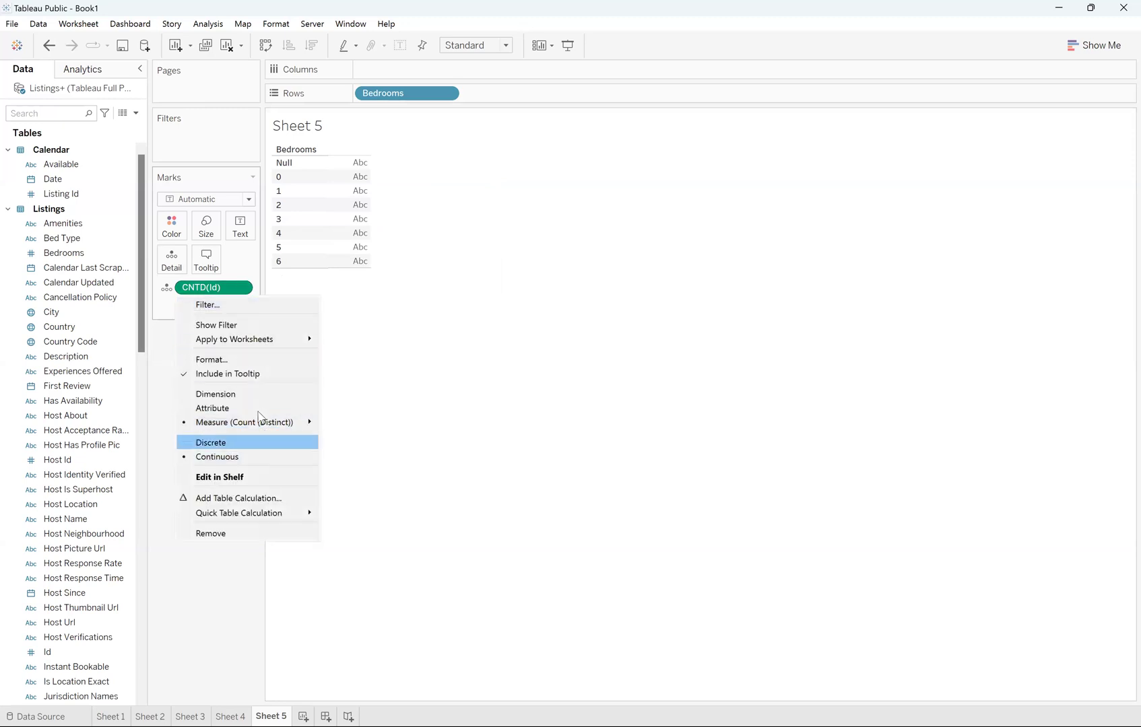
left_click(206, 288)
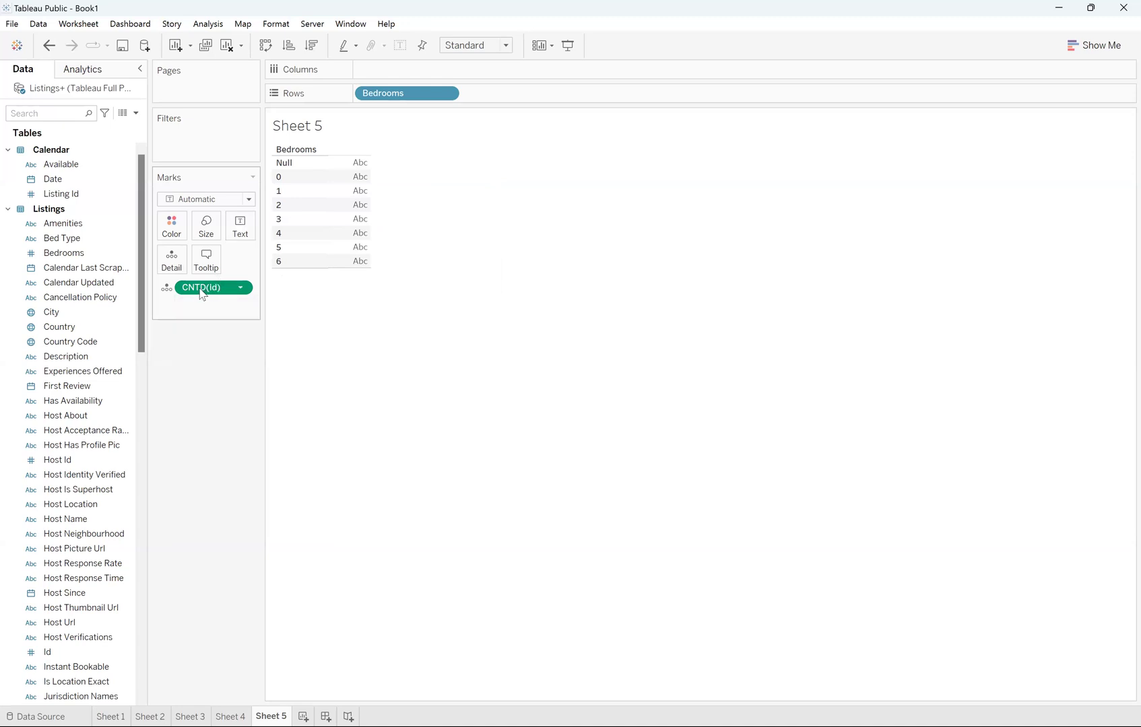
left_click(246, 228)
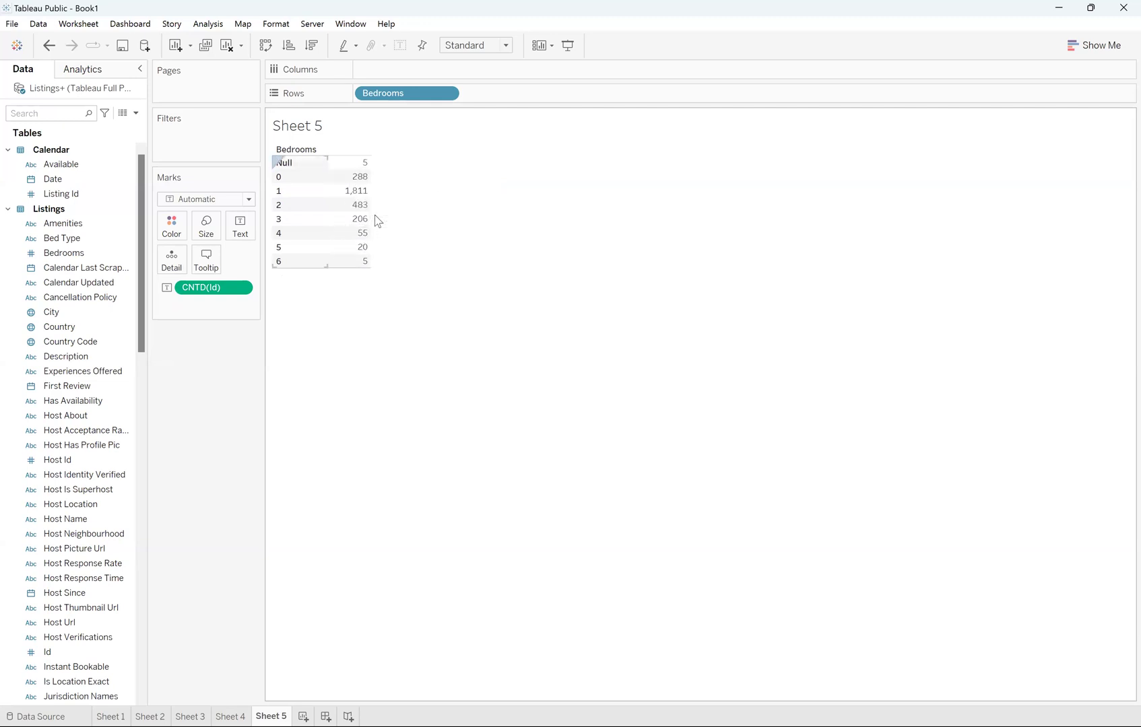
- Exclude the Null category from the Bedrooms rows
right_click(306, 163)
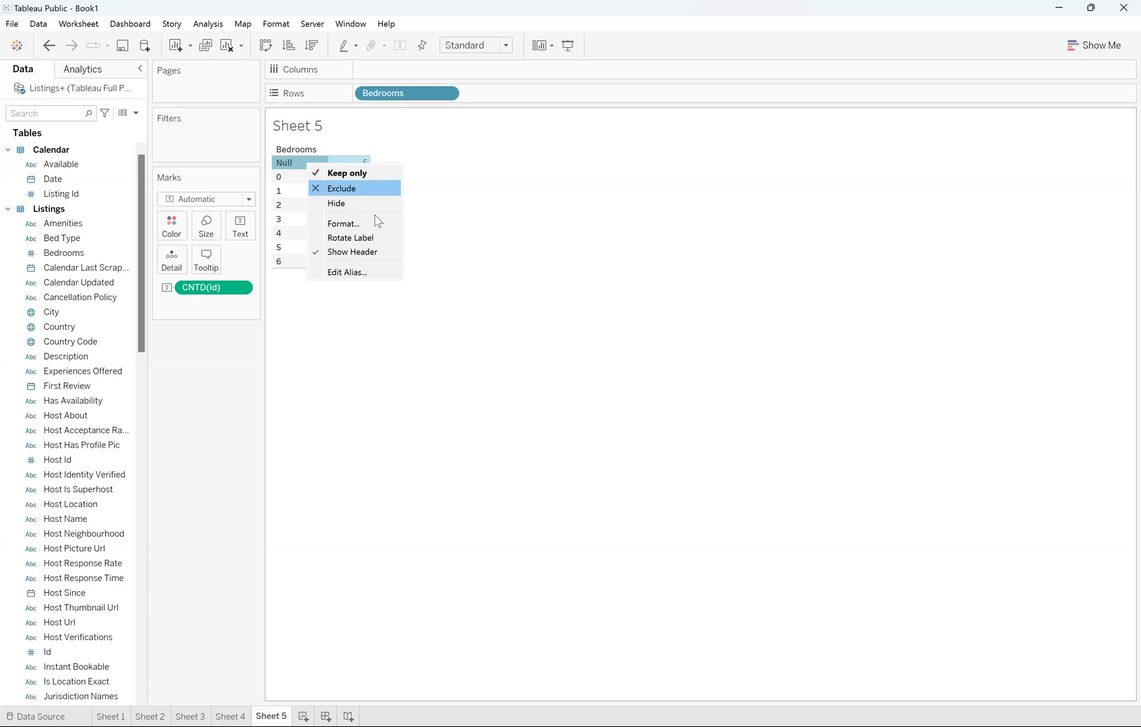
left_click(341, 189)
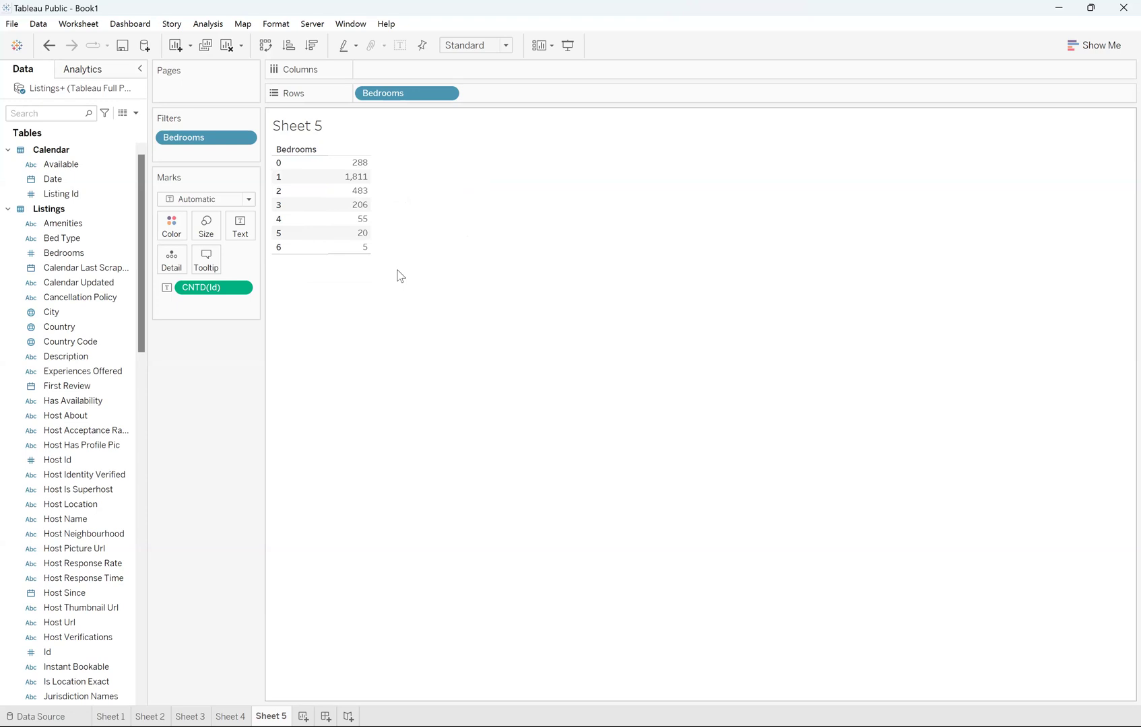
- Remove the distinct Id count from the marks, and add Id again as a Count (Distinct) text value
left_click_drag(217, 288, 81, 475)
scroll(95, 576, "down", 3)
left_click(64, 554)
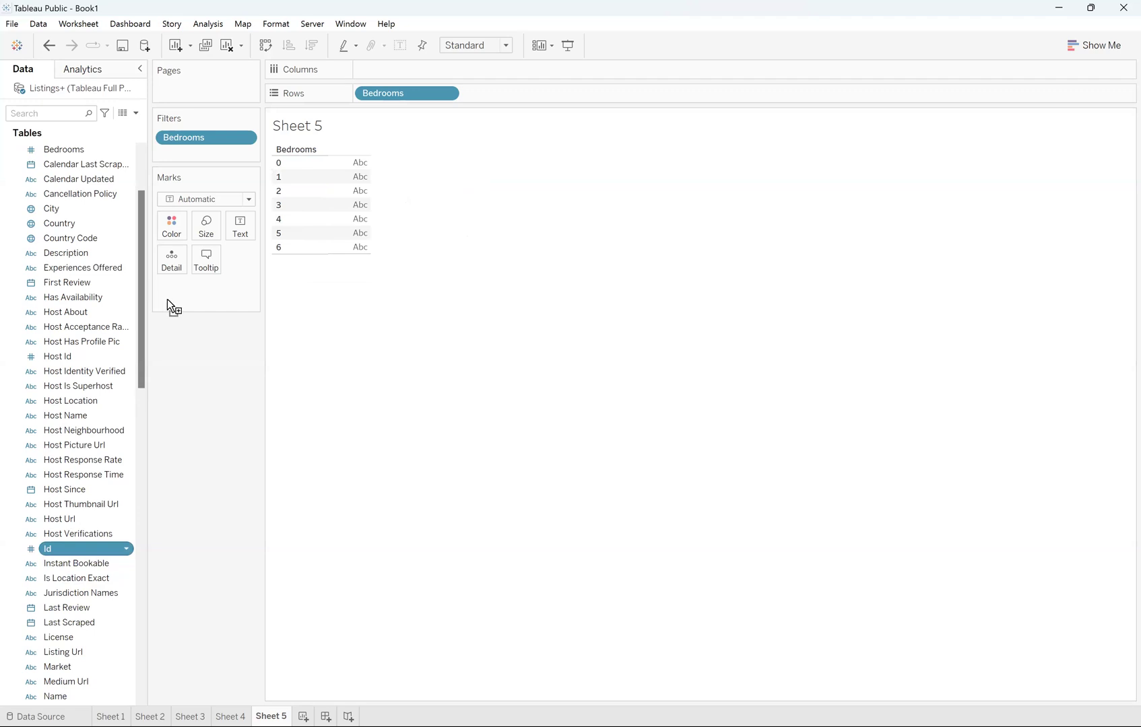
left_click_drag(167, 300, 167, 300)
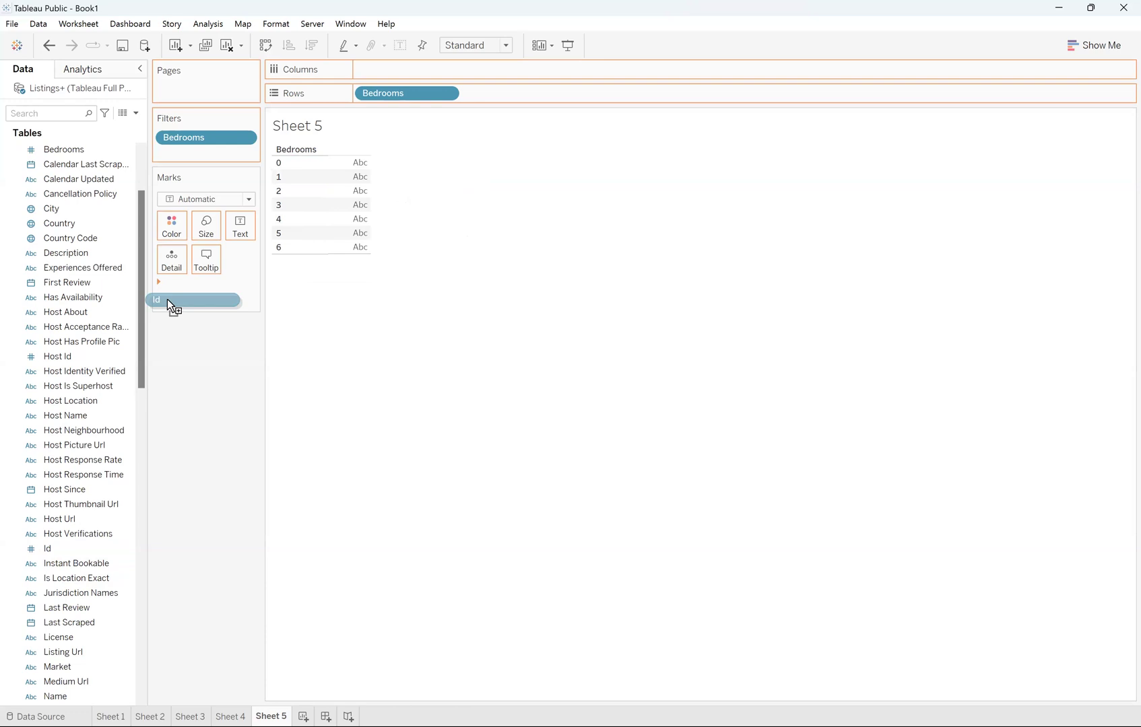
left_click_drag(180, 295, 180, 294)
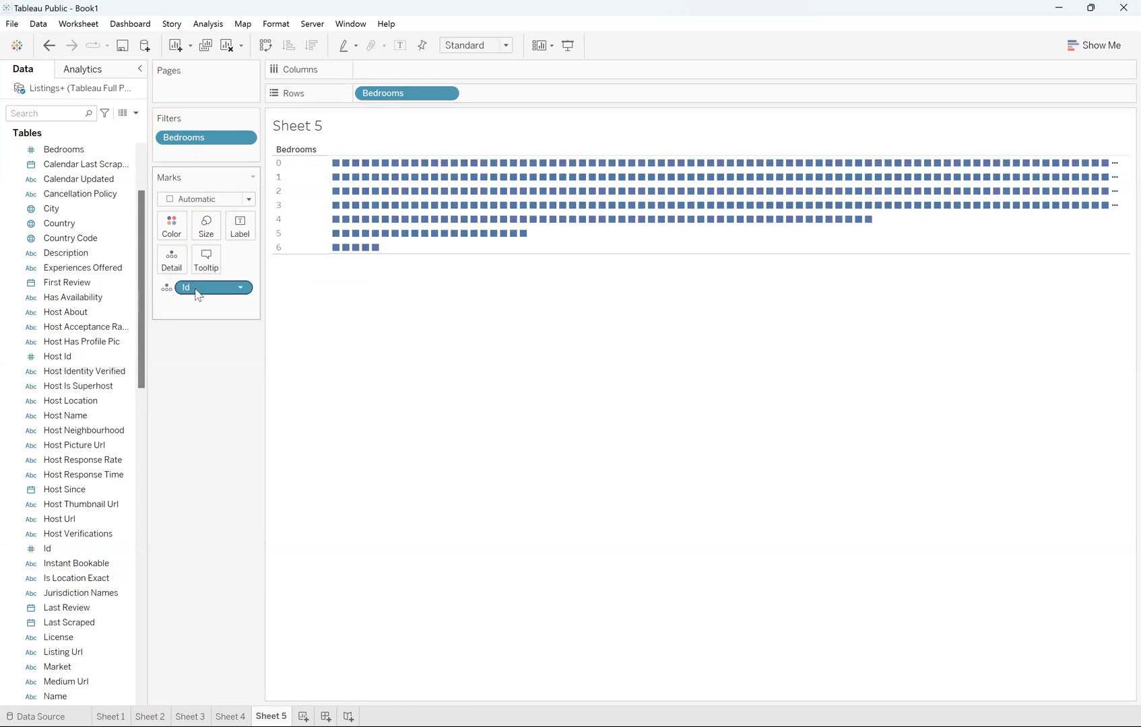
left_click(240, 289)
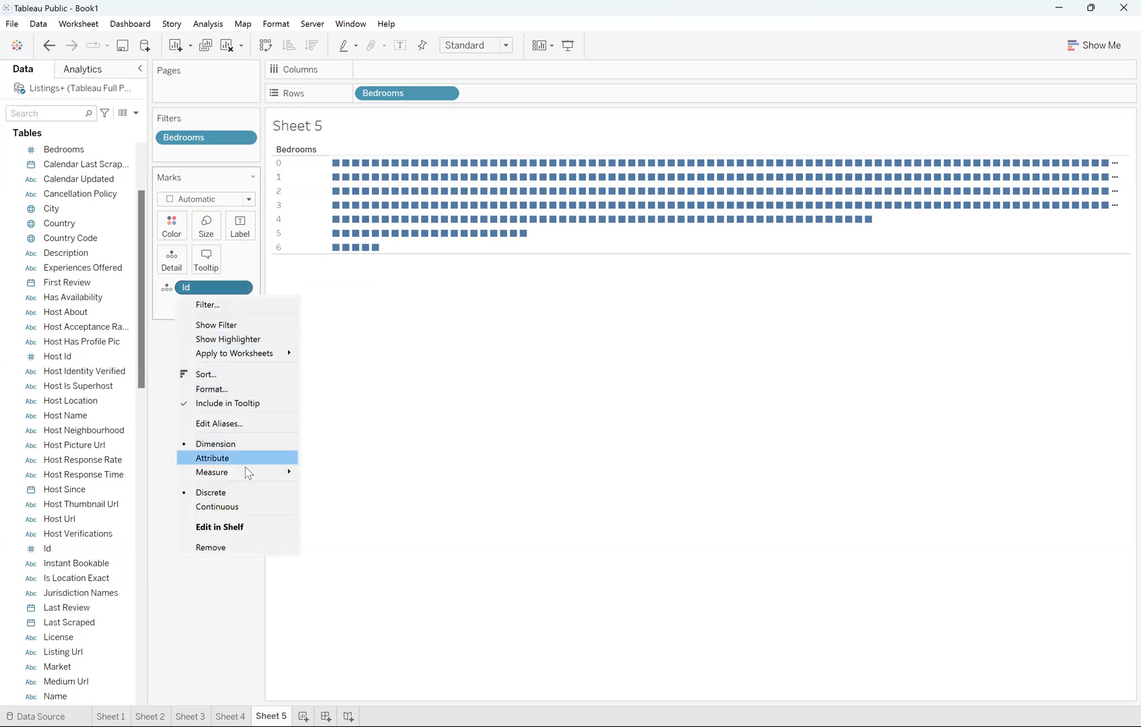
mouse_move(247, 472)
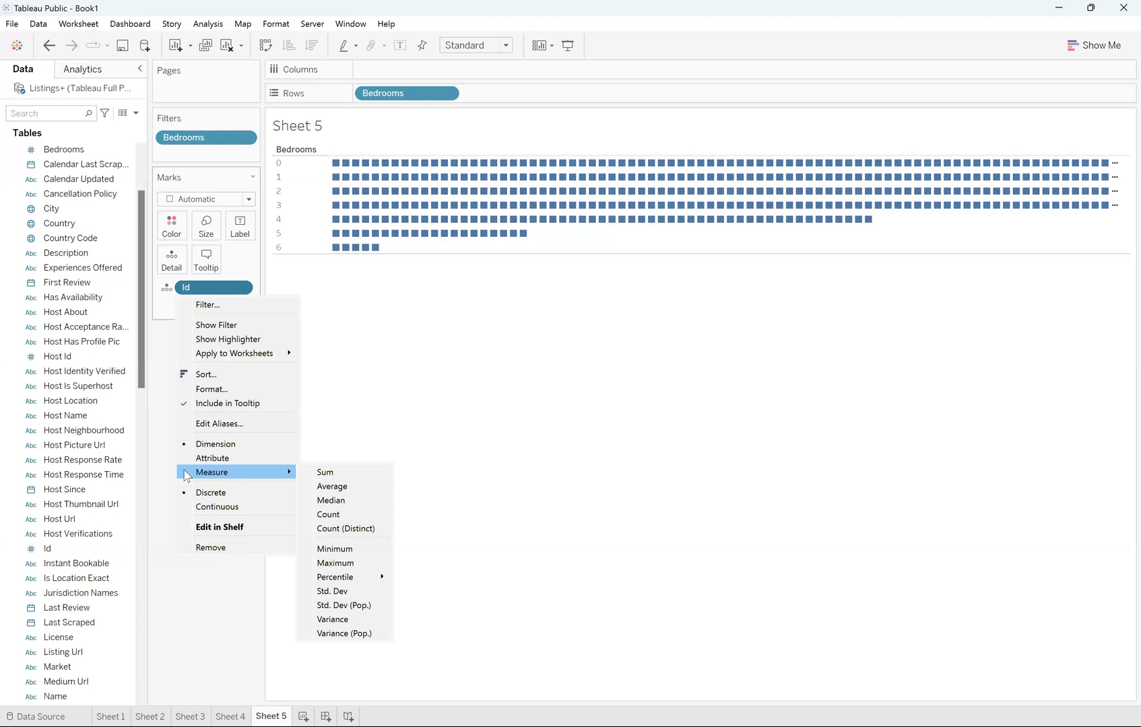
left_click(325, 530)
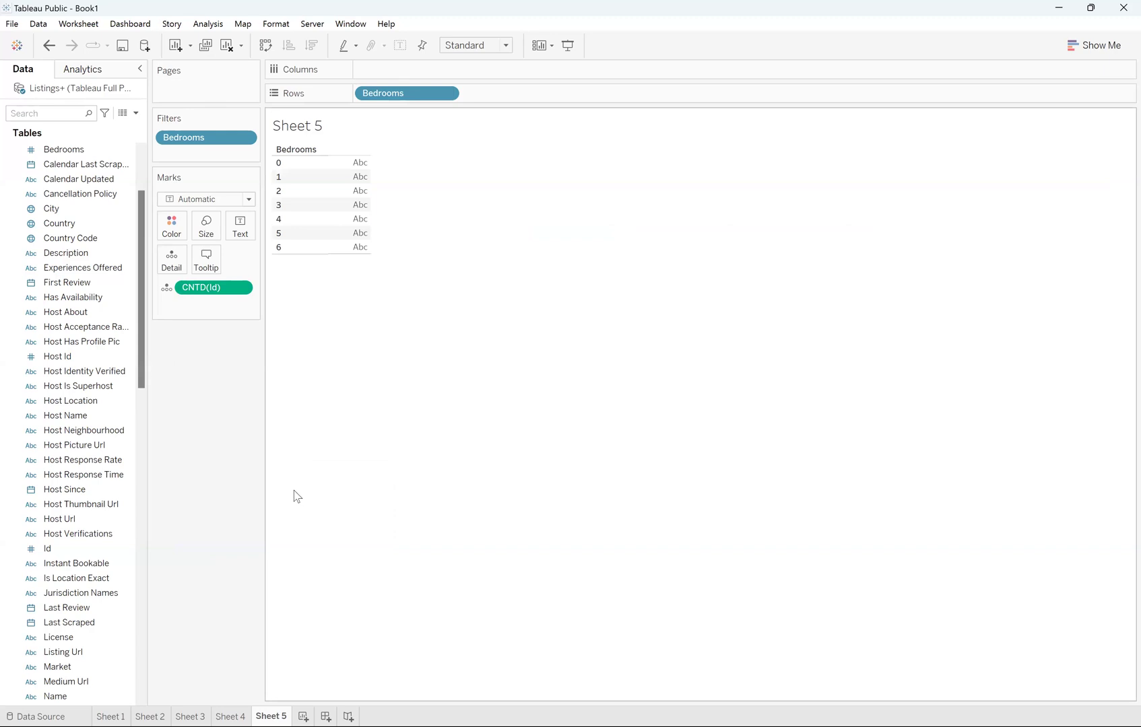
left_click_drag(214, 288, 241, 228)
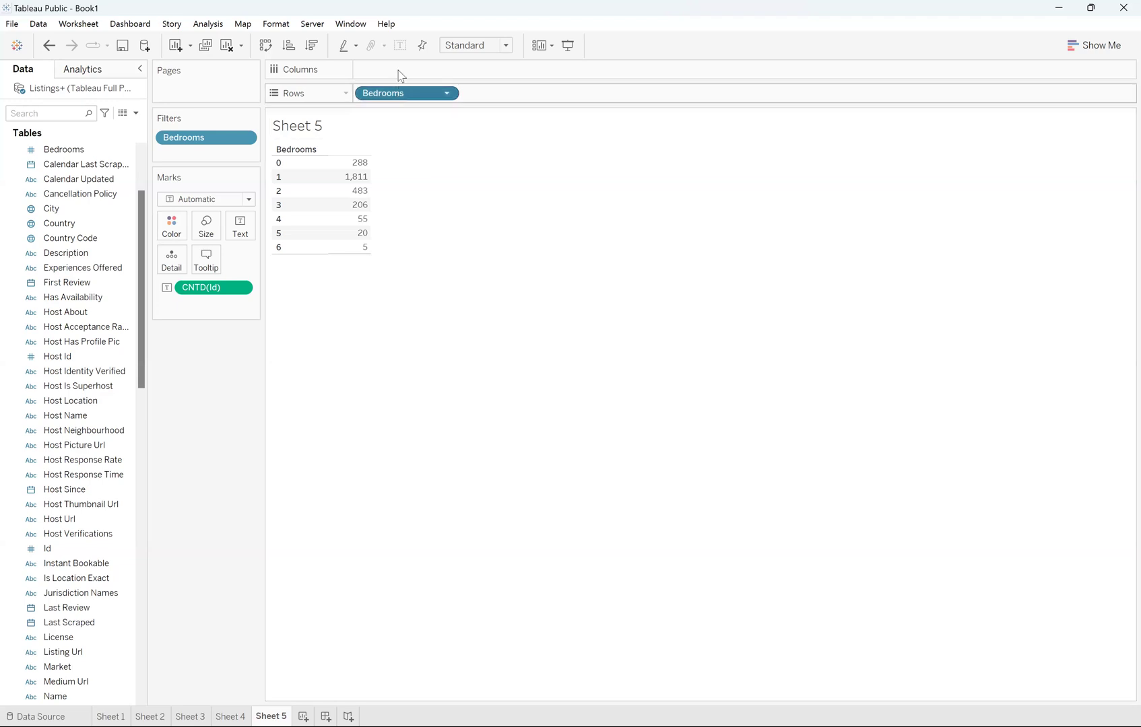
- Swap the table's rows and columns, and swap them back so Bedrooms is on rows
key("ctrl+w")
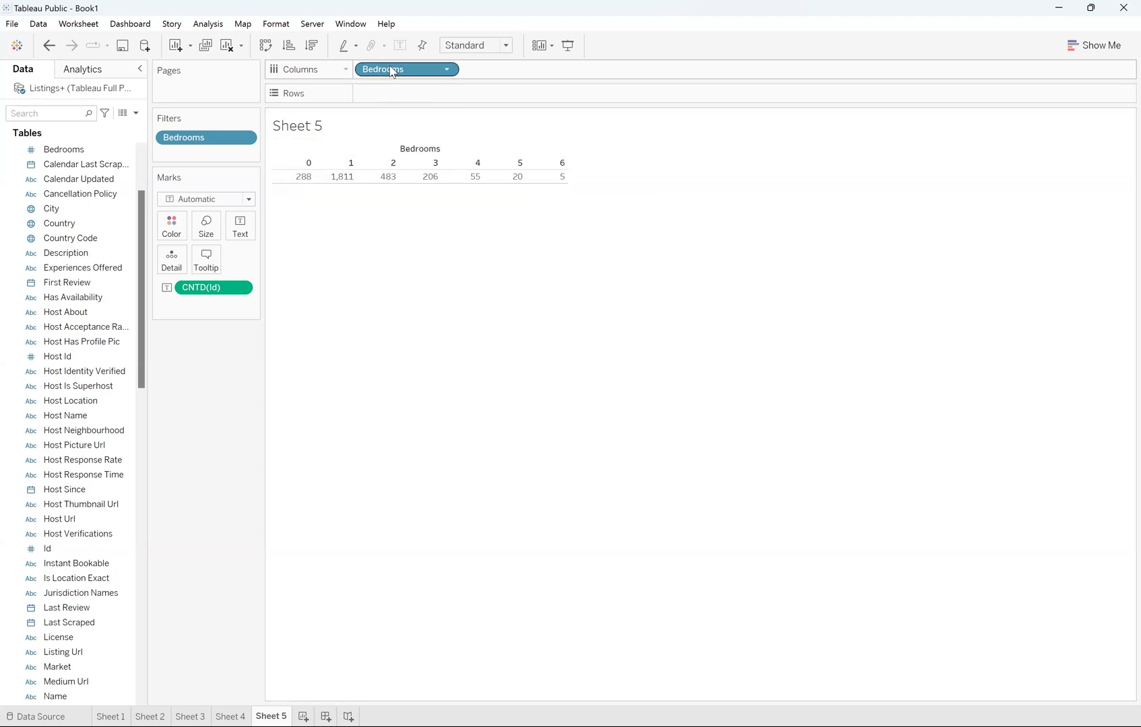
key("ctrl+w")
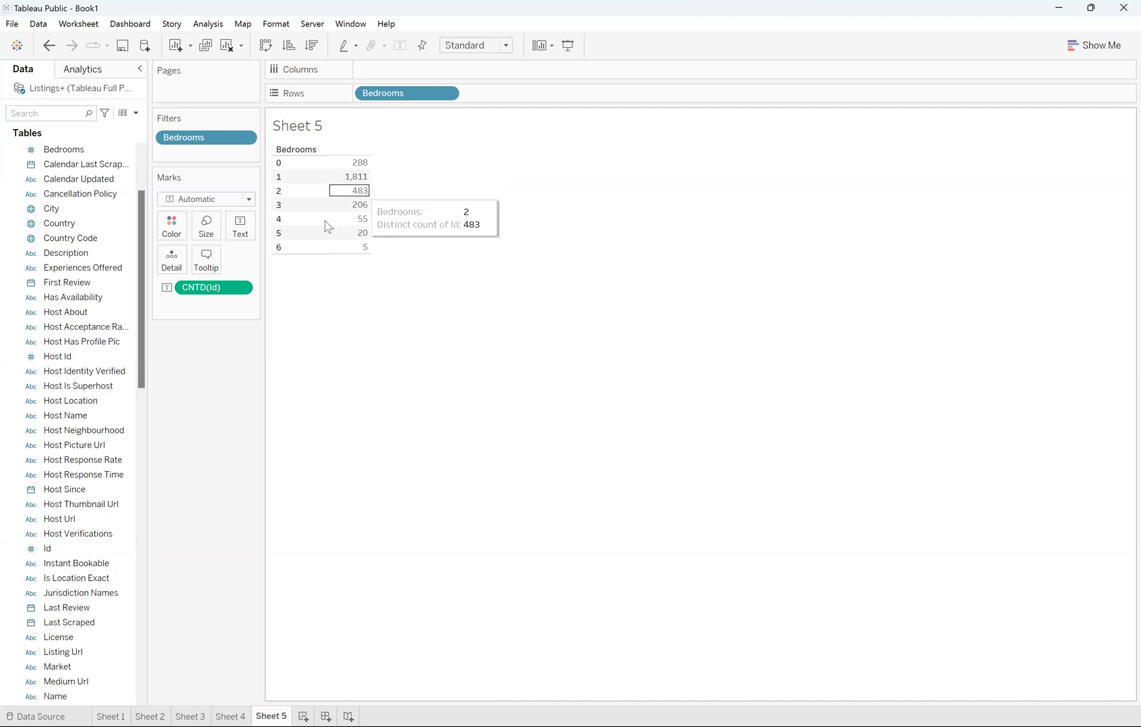
- Change the bedroom count table to a highlight table using Show Me, and switch it to a heat map
left_click(1094, 45)
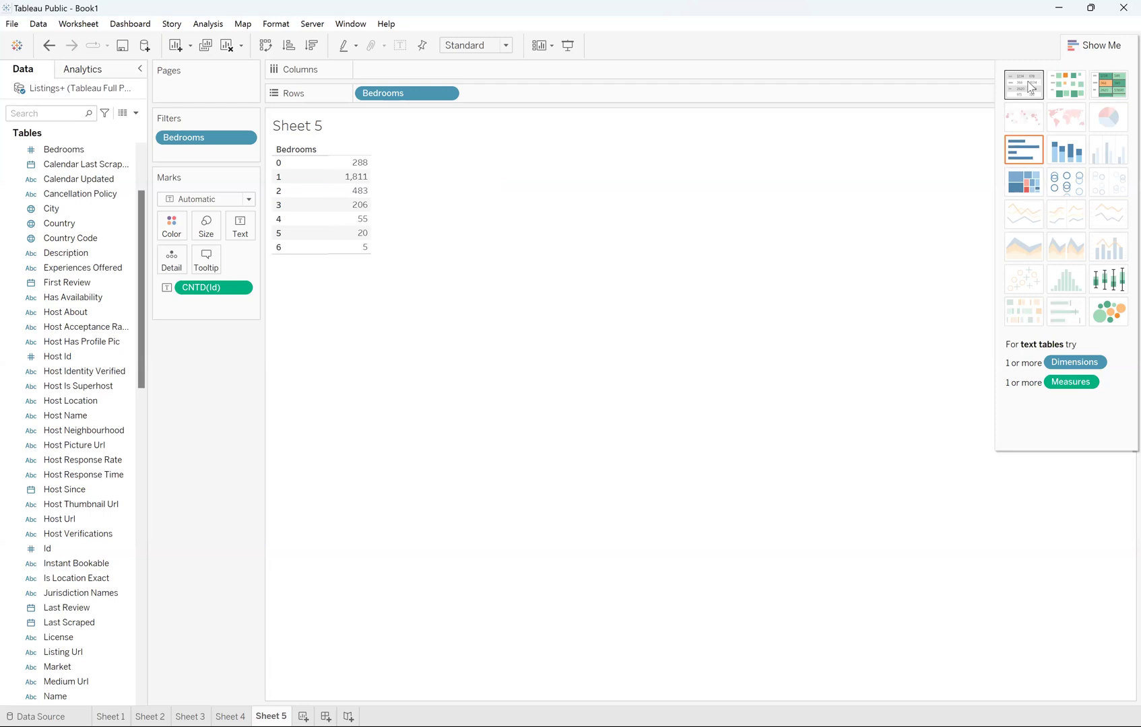
left_click(1111, 93)
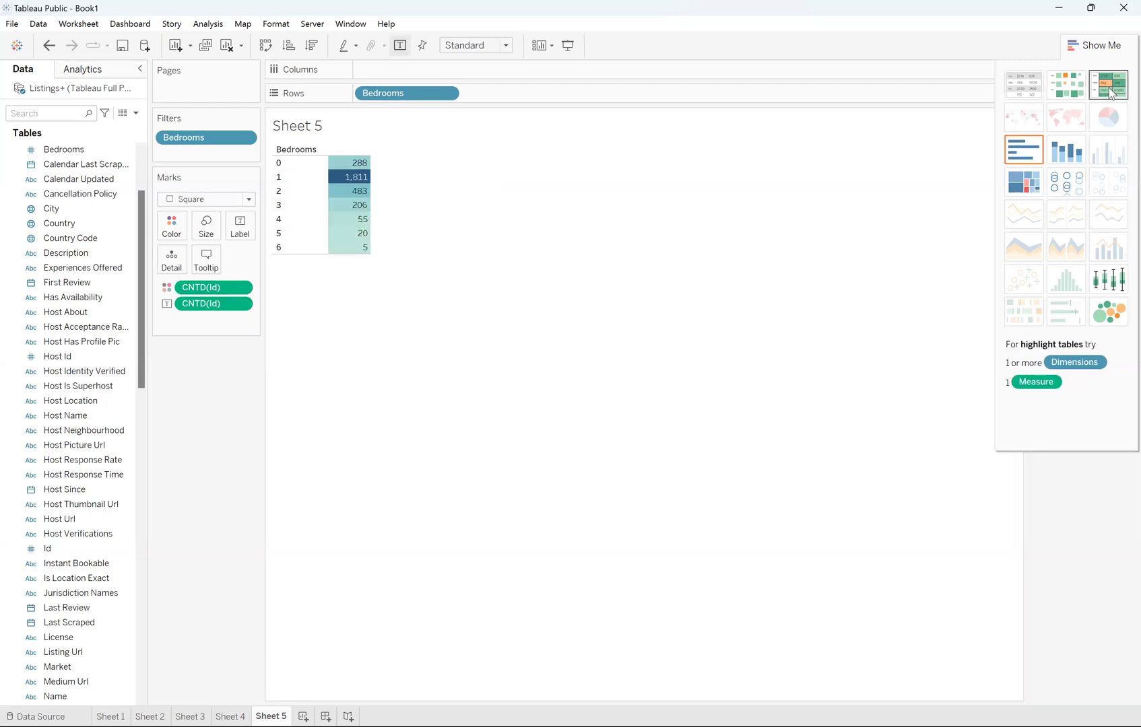
left_click(1091, 48)
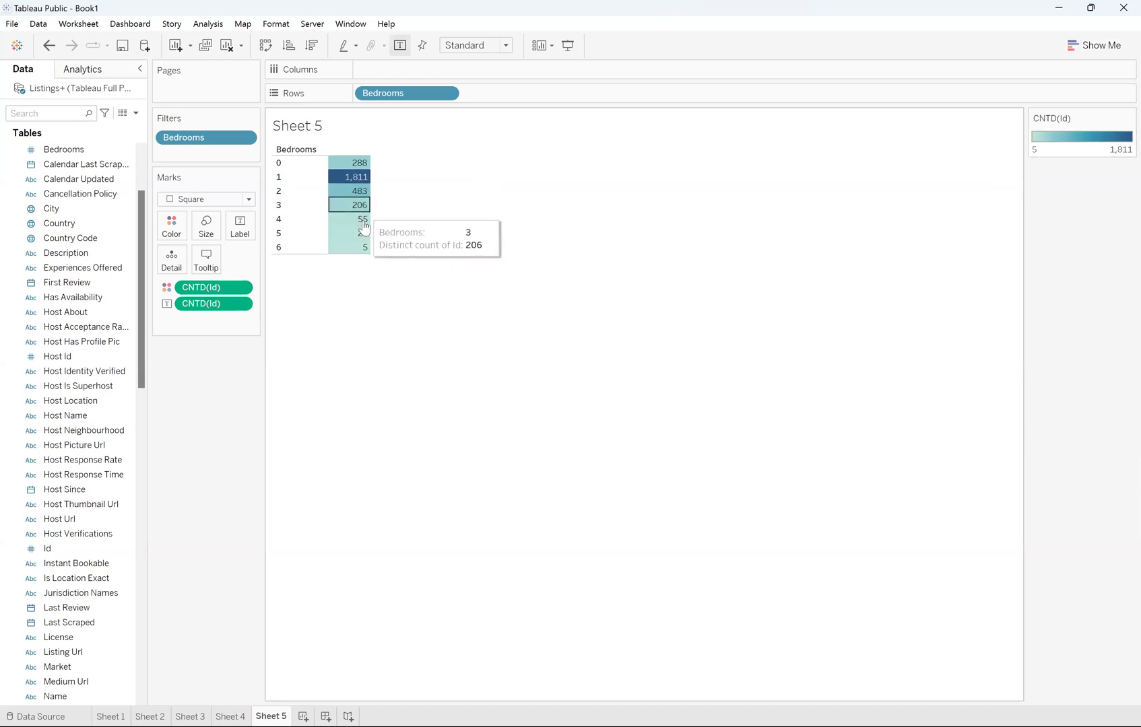
left_click(1096, 47)
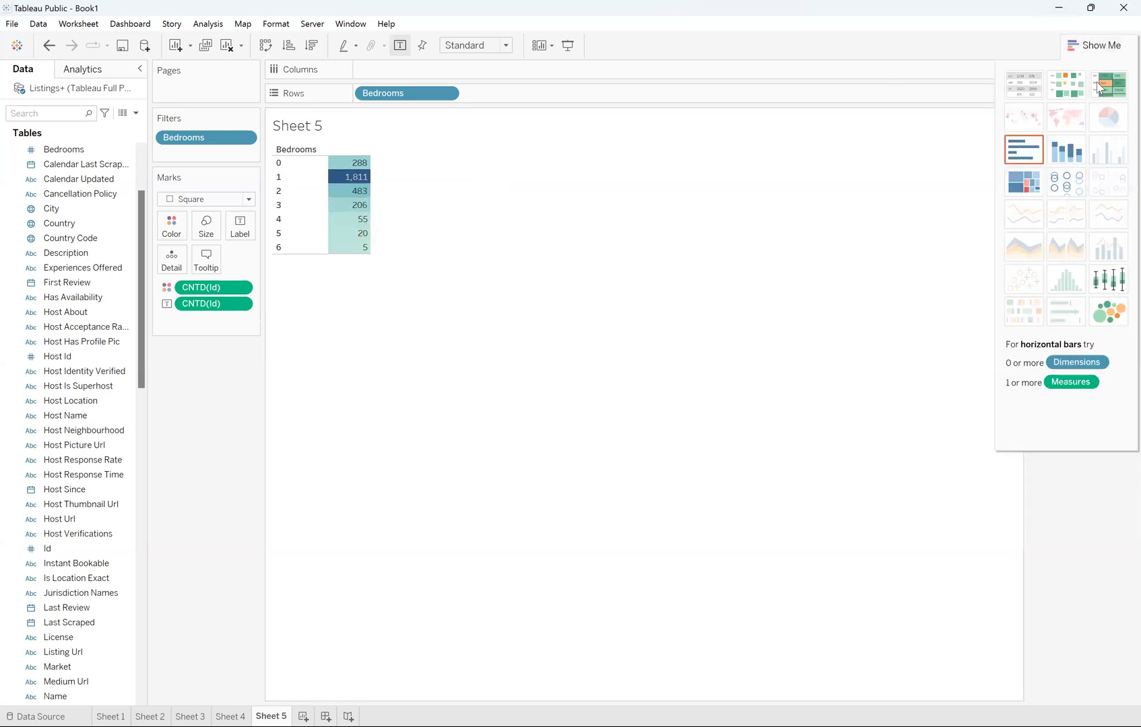
left_click(1074, 92)
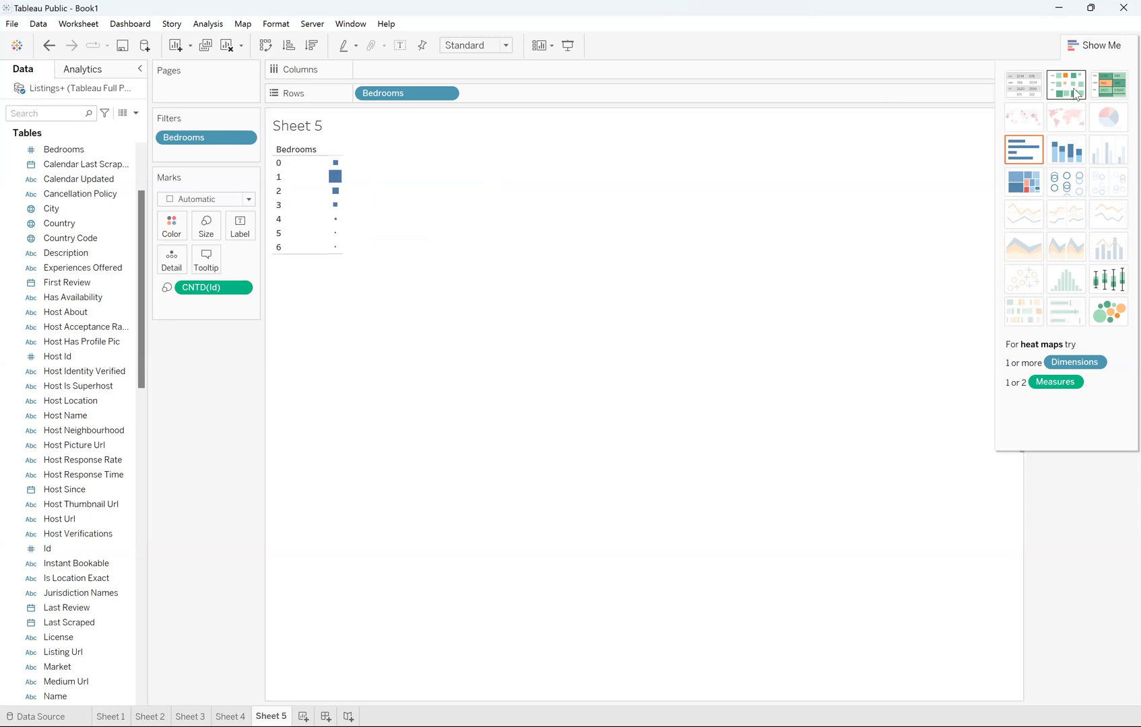
- Switch the bedroom count back to a text table, and title the sheet "Listings for Different Number of Bedrooms" in Tableau Semibold
left_click(1034, 81)
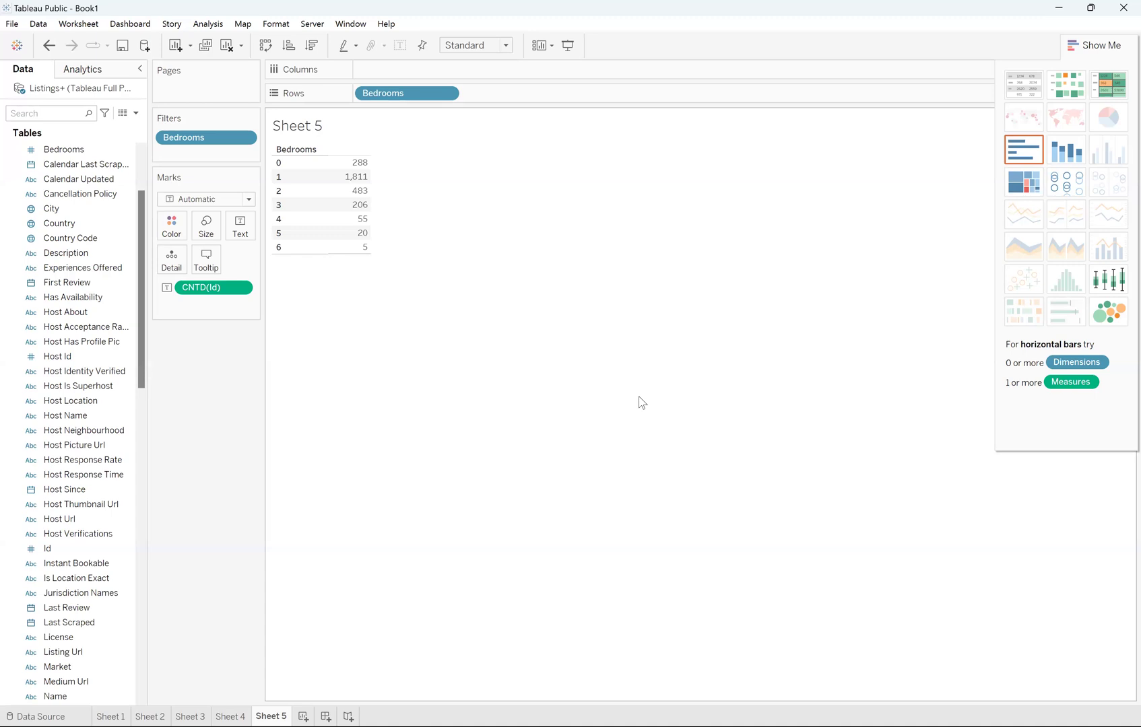
double_click(340, 133)
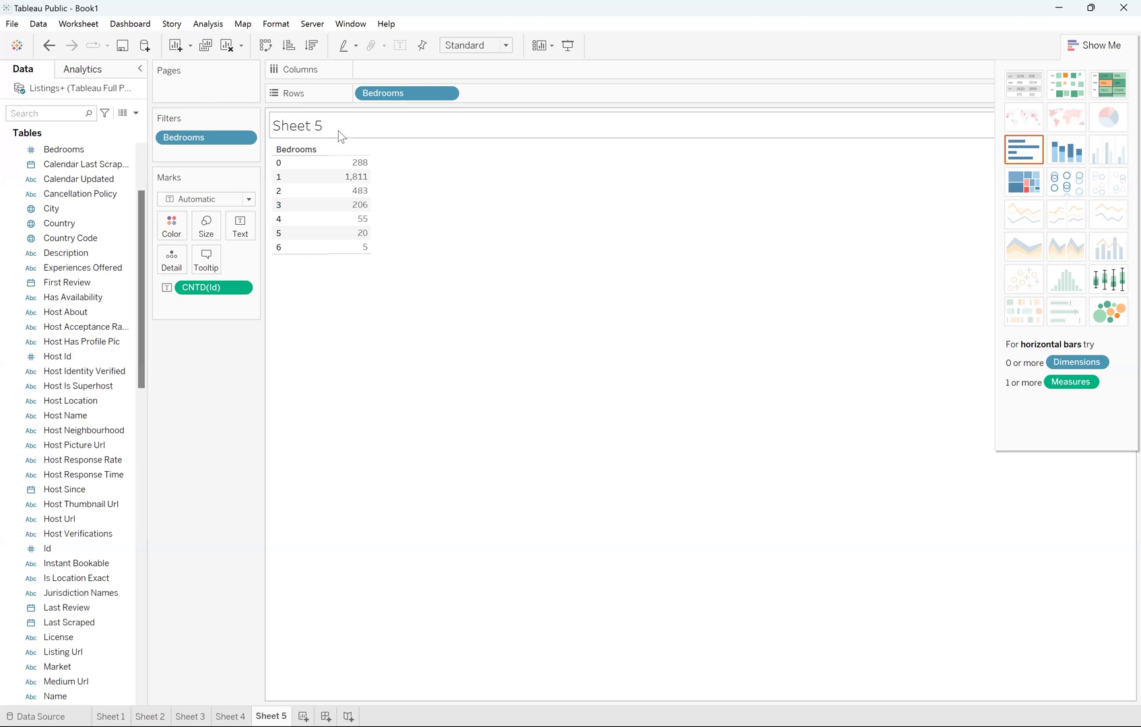
key("ctrl+a")
key("BackSpace")
type("Listin")
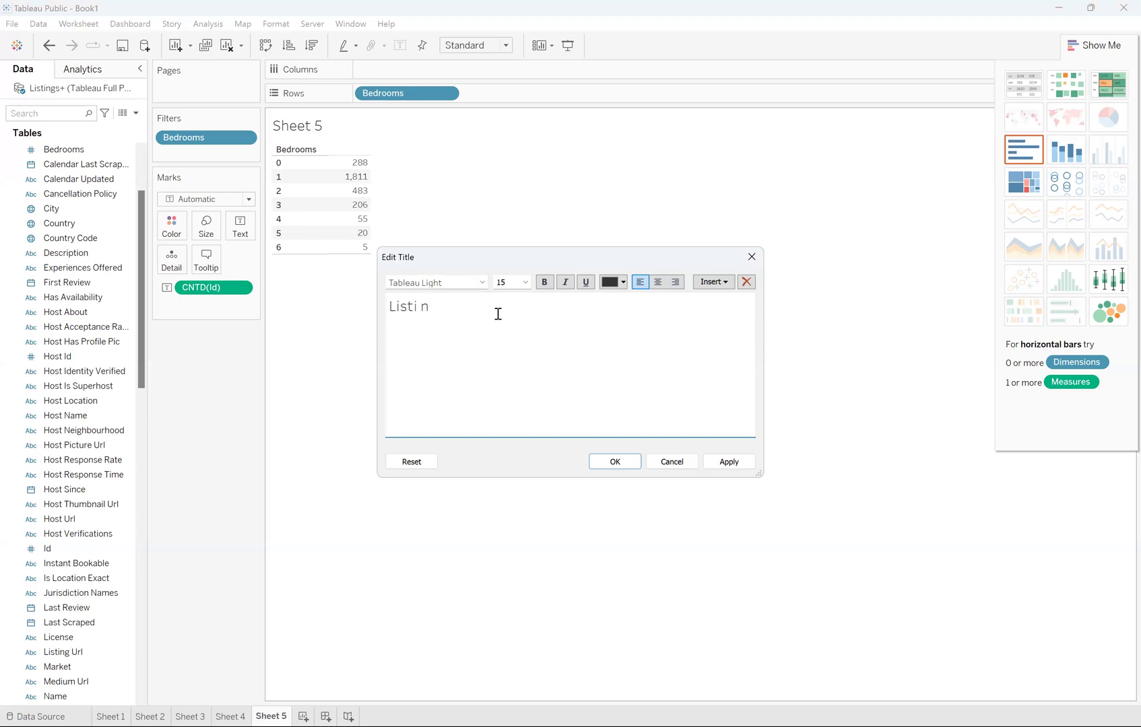
type("gs for Different Number of Bedrooms")
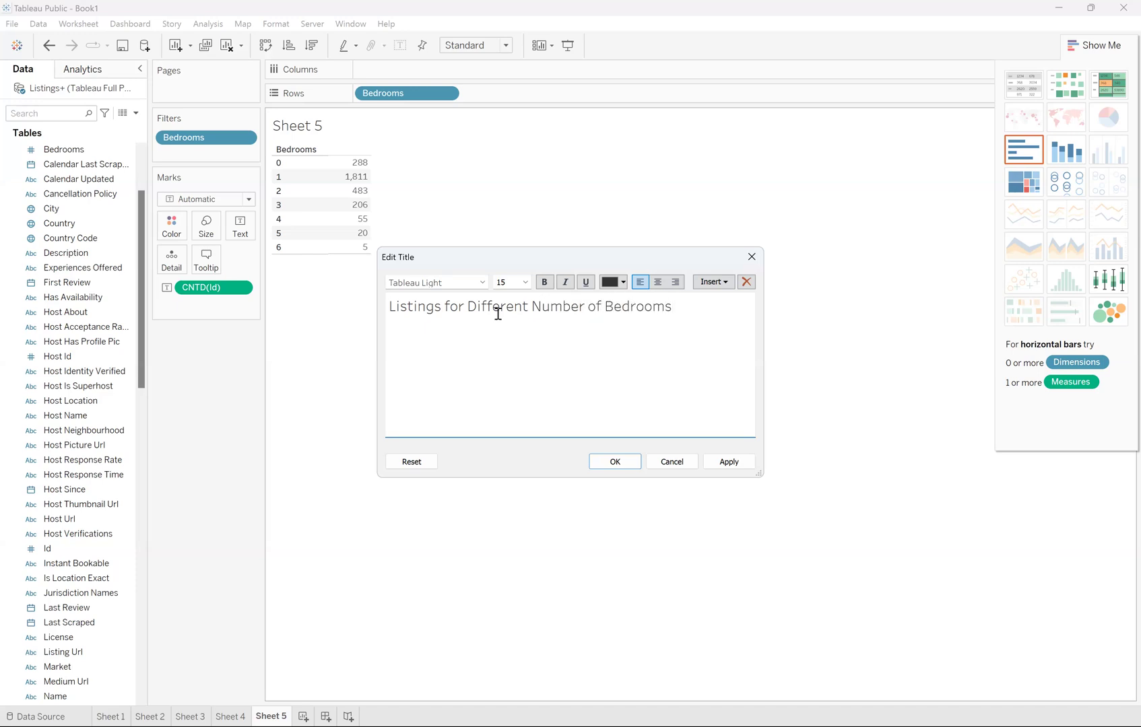
key("ctrl+a")
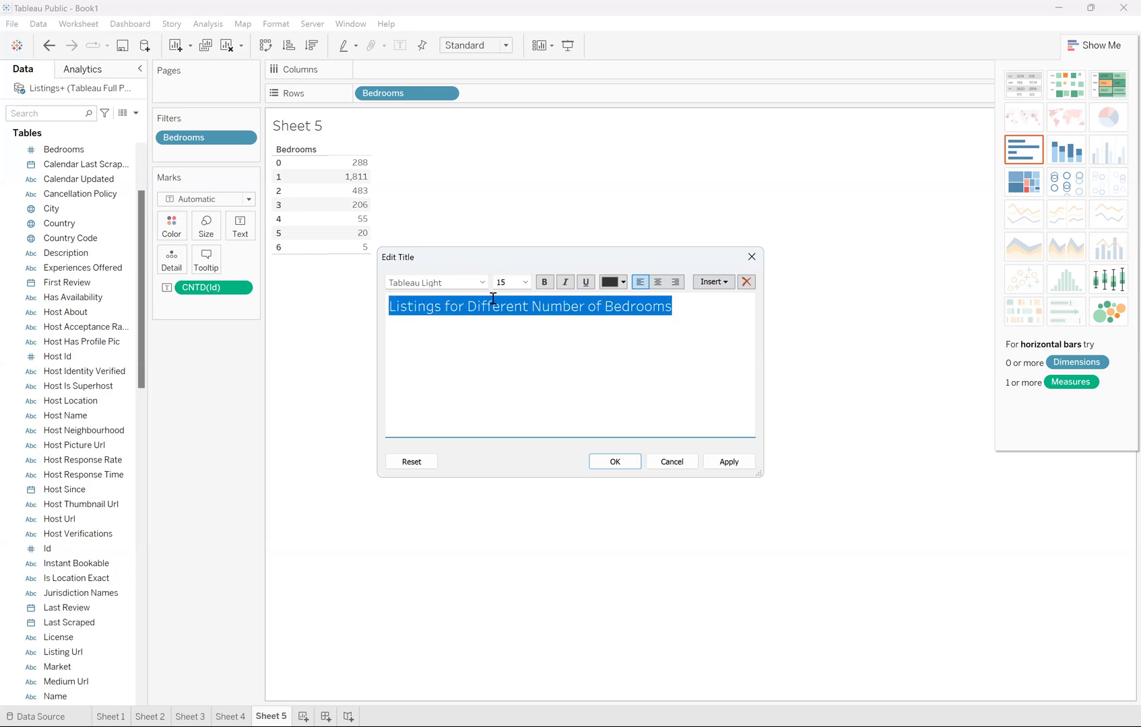
left_click(483, 282)
left_click(634, 466)
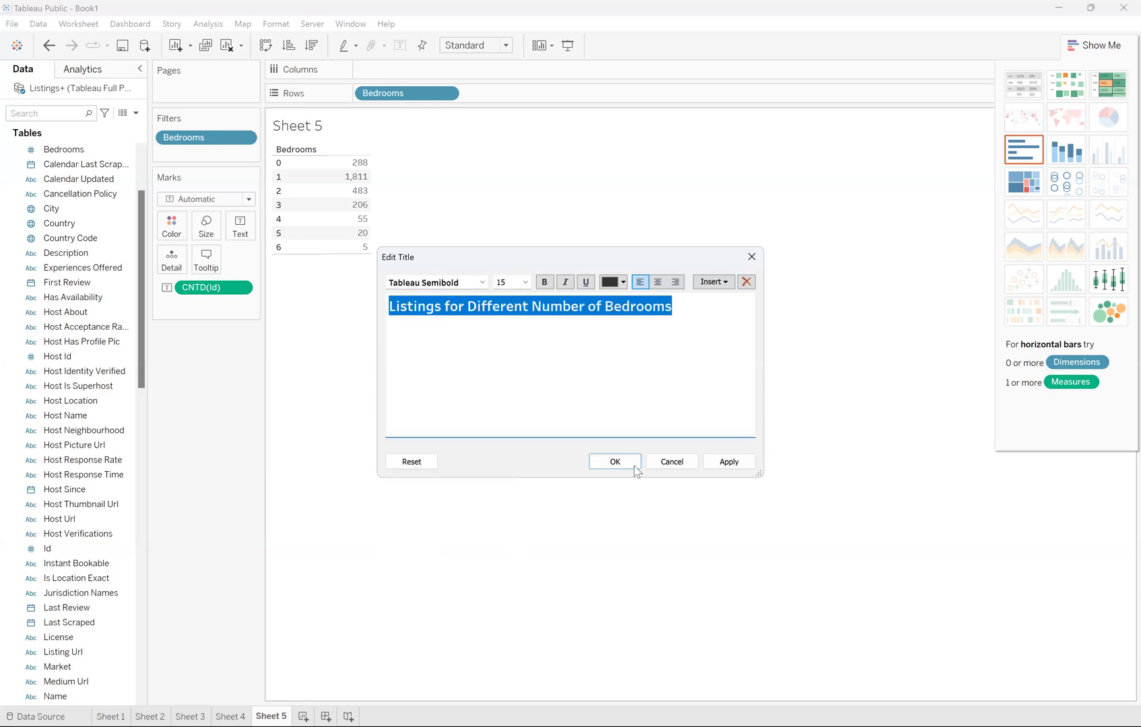
left_click(634, 466)
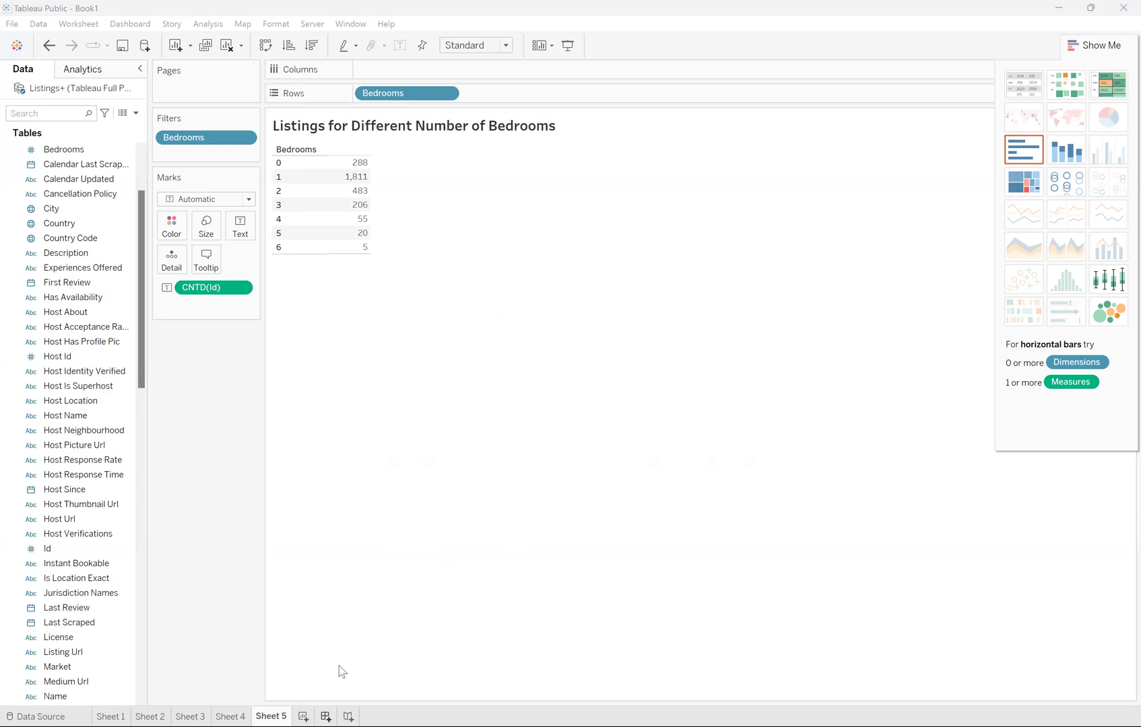
- Create a new dashboard and place Sheets 1 to 5 on it
left_click(325, 716)
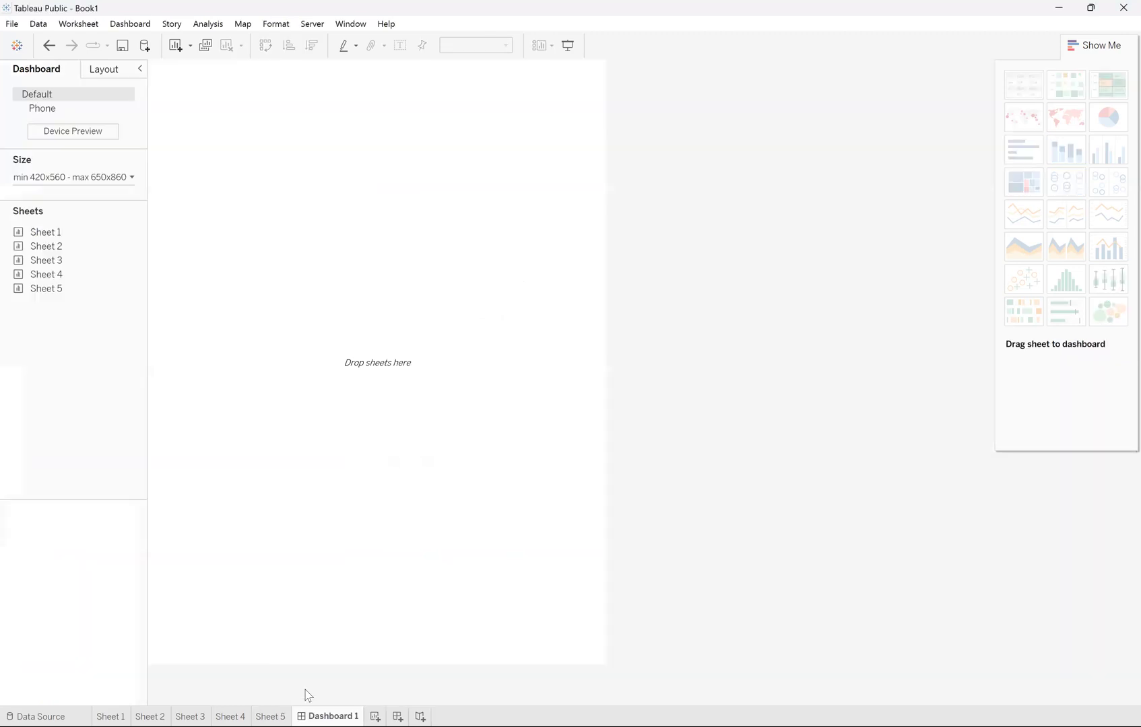
left_click_drag(57, 236, 168, 176)
left_click_drag(188, 240, 275, 208)
left_click_drag(87, 267, 427, 282)
left_click_drag(58, 279, 330, 416)
- Widen the dashboard's size range to a width of 1320 px, and hide the Show Me chart options
left_click(132, 177)
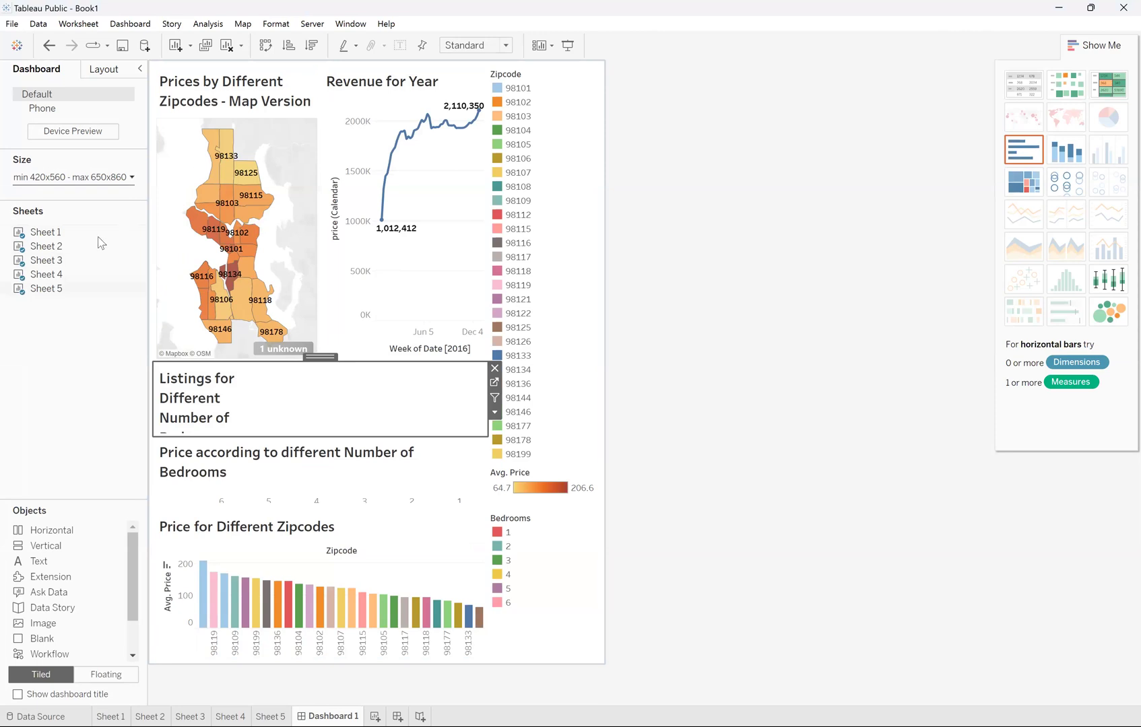
left_click(75, 252)
left_click(75, 252)
left_click(76, 252)
left_click(76, 252)
left_click(75, 251)
left_click(74, 252)
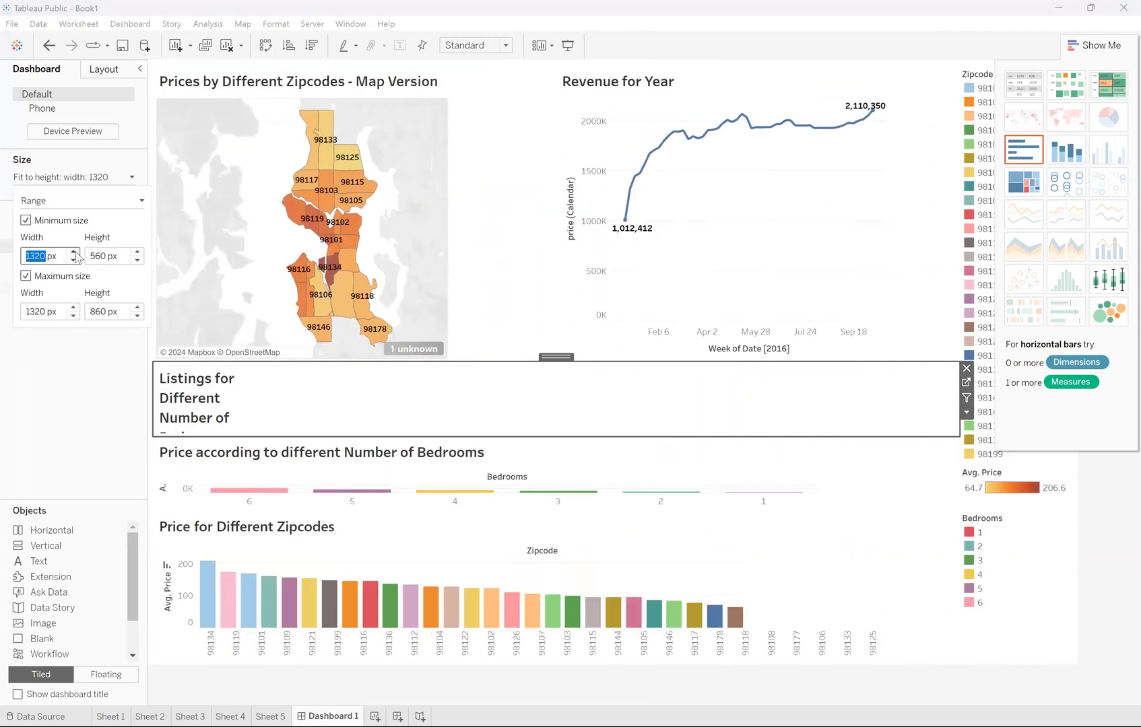
left_click(1076, 47)
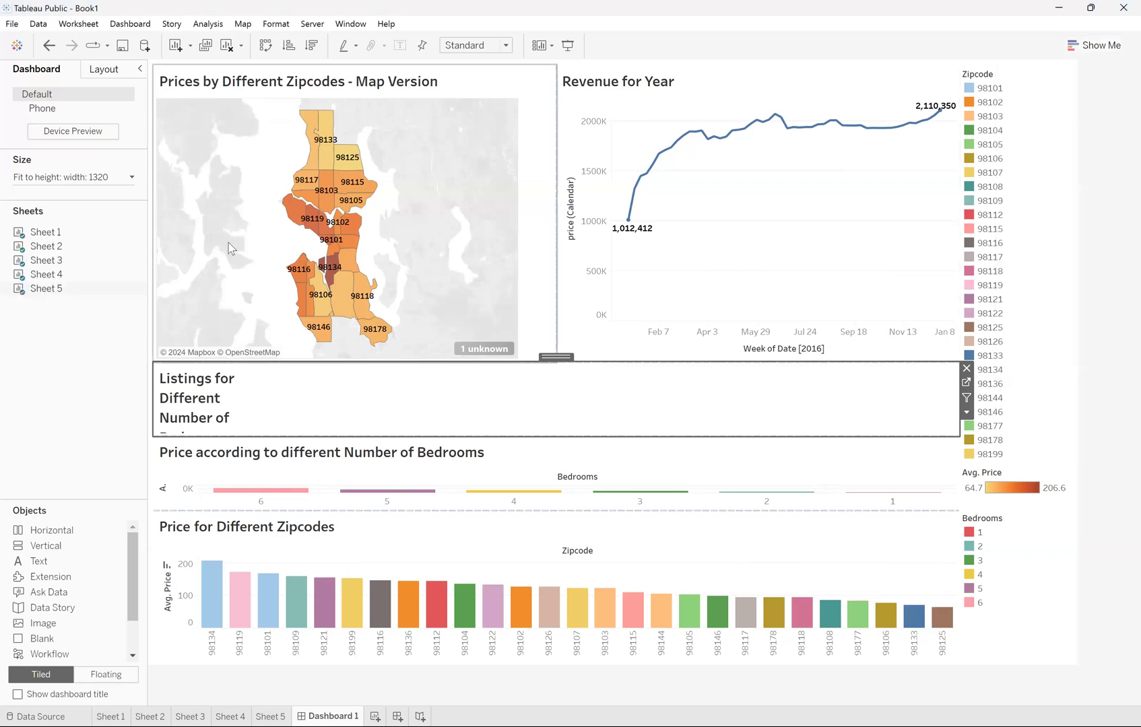
- Set the dashboard's size range to a minimum of 1420 by 660 px and a maximum width of 1520 px
left_click(132, 177)
left_click(74, 252)
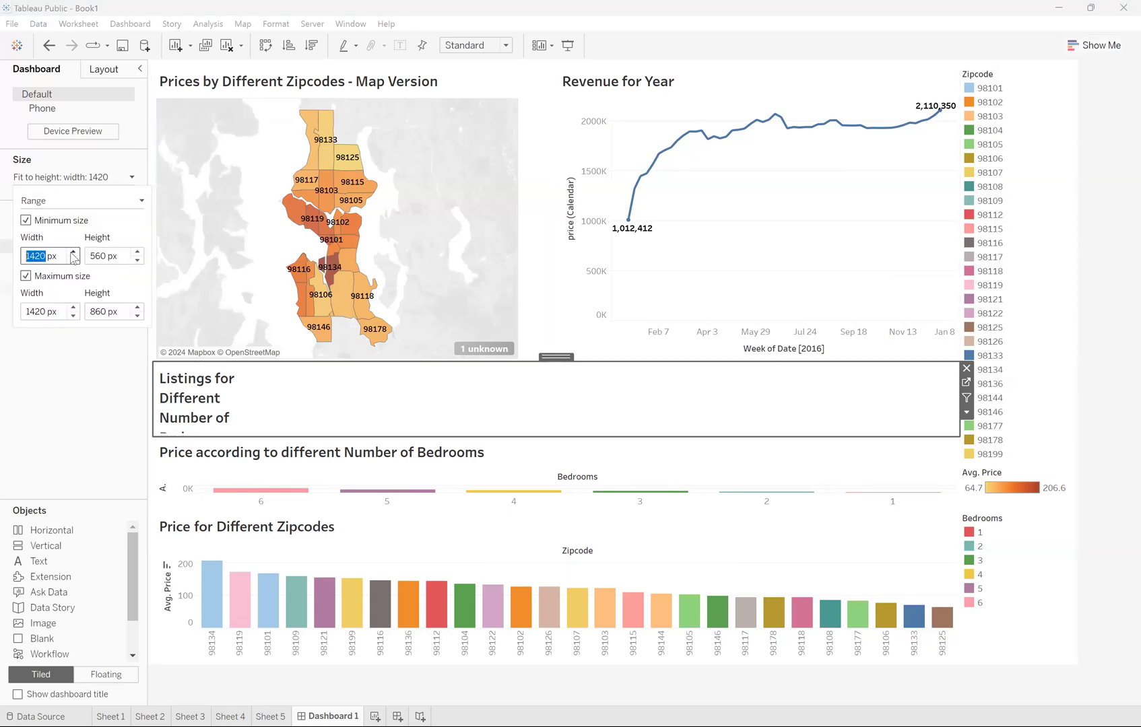
left_click(73, 252)
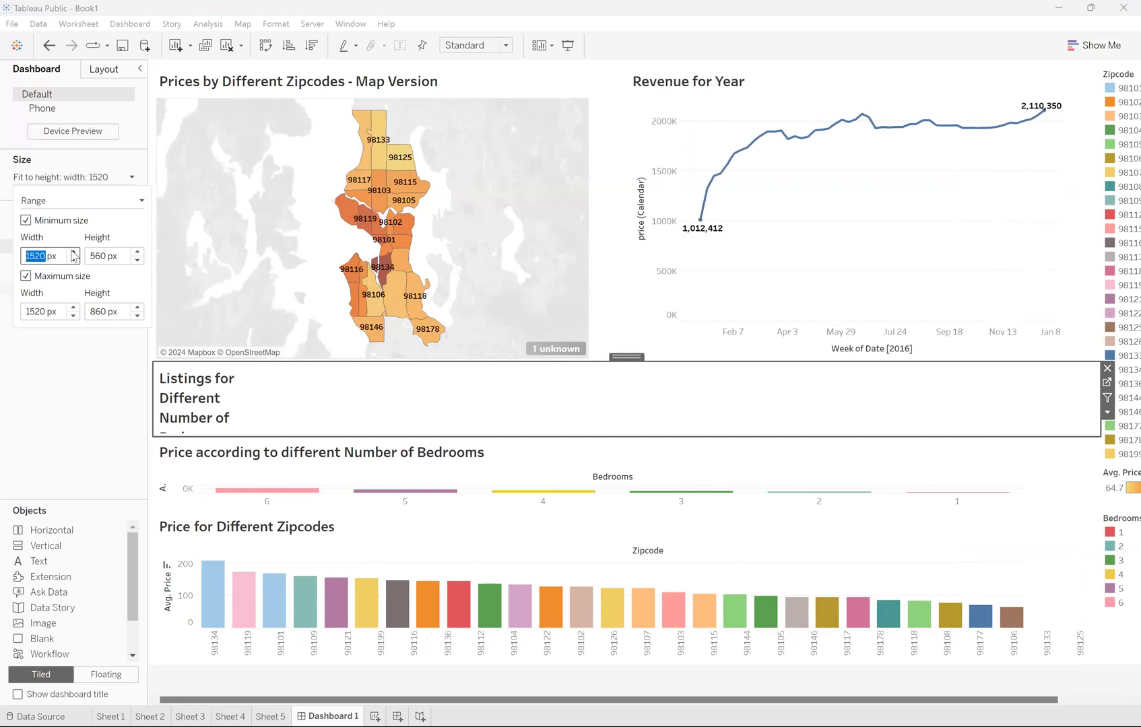
left_click(75, 261)
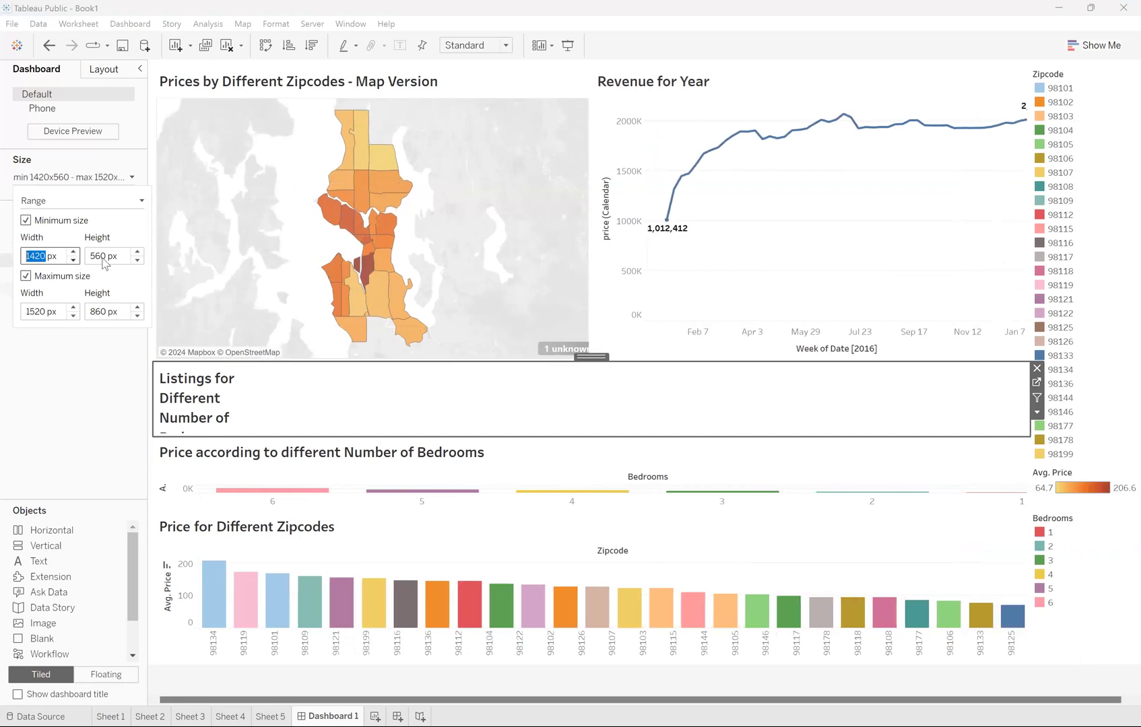
left_click(138, 251)
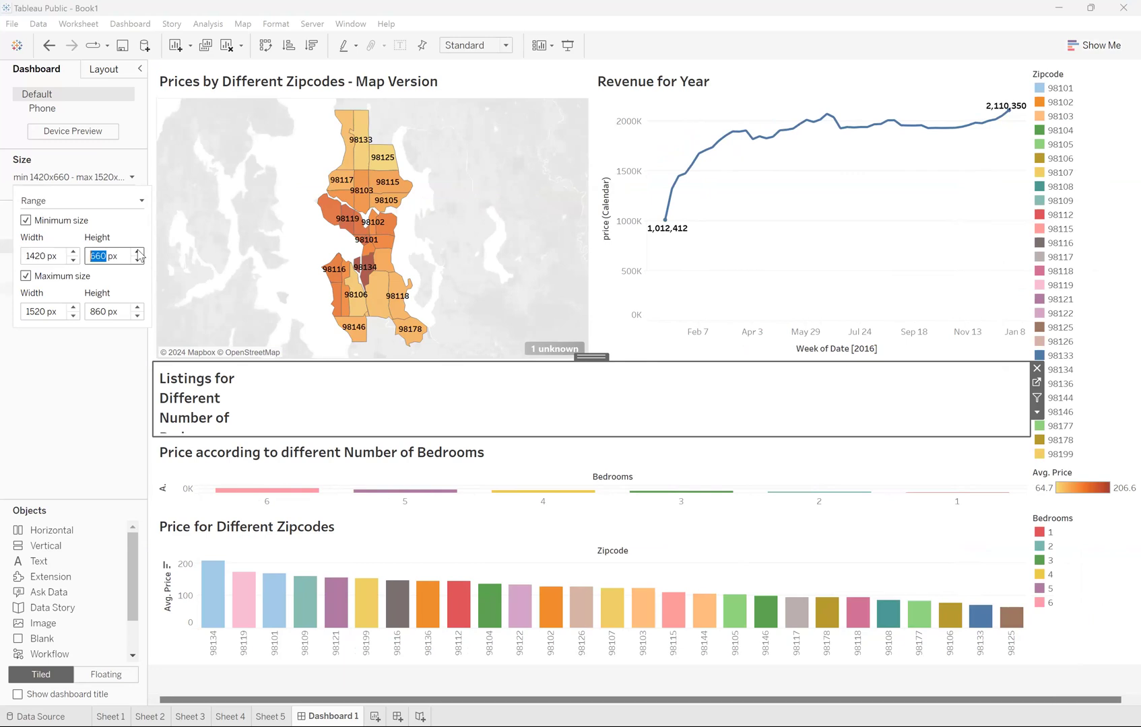
- Remove the Zipcode, Avg. Price and Bedrooms legends from the dashboard
right_click(1094, 90)
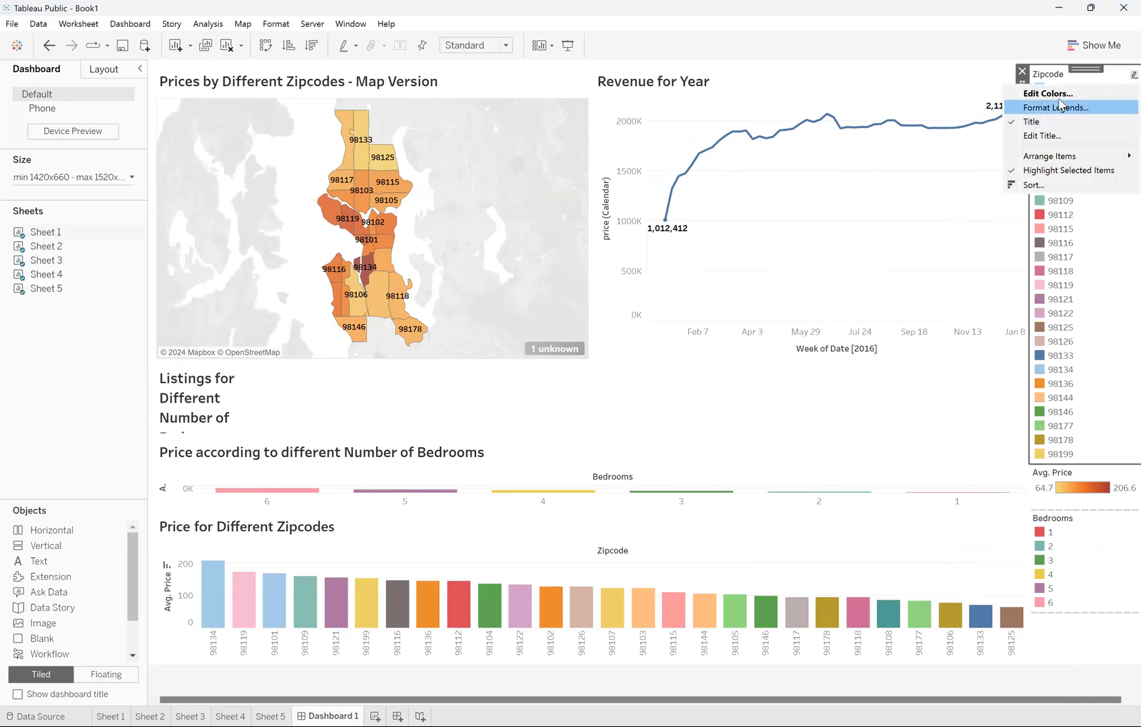
left_click(1023, 72)
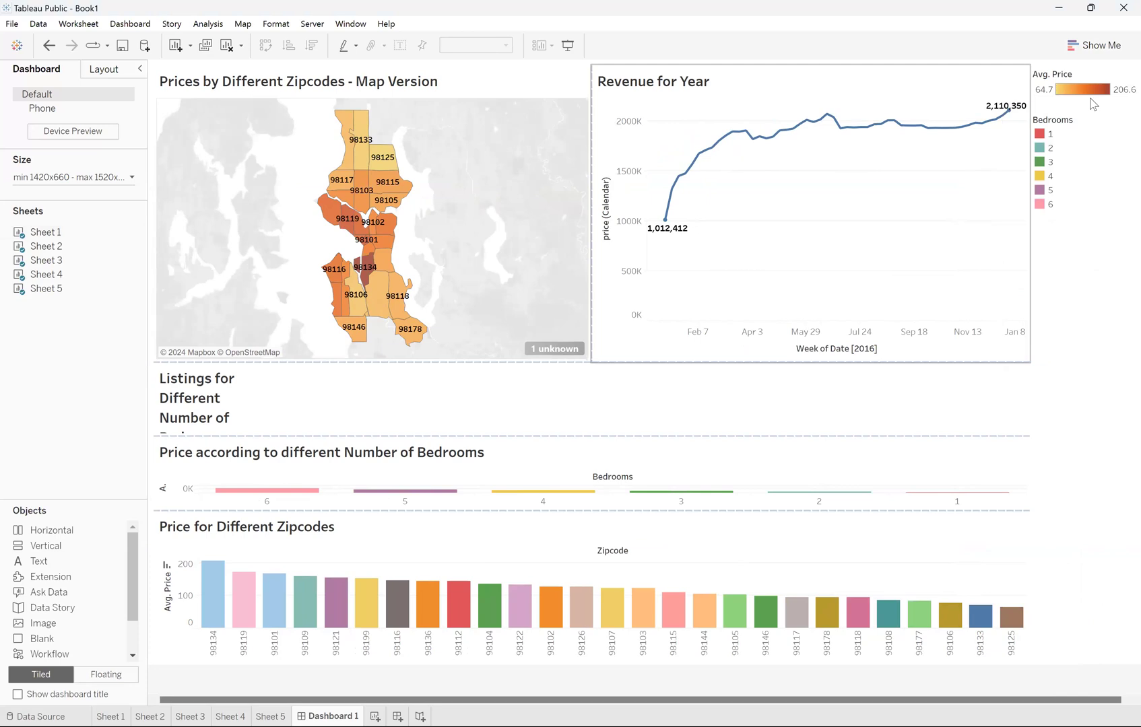
left_click(1052, 79)
left_click(1023, 72)
left_click(1092, 80)
left_click(1023, 71)
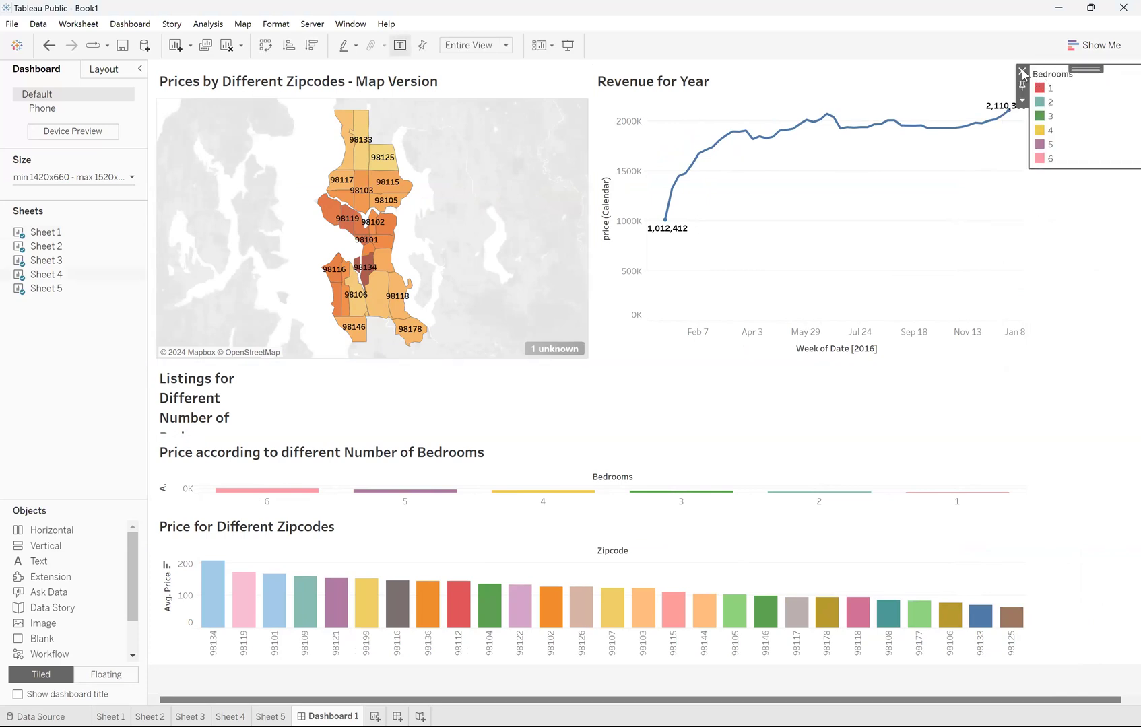
- Narrow the zipcode price map so the Revenue for Year chart takes up more of their shared row
left_click(853, 403)
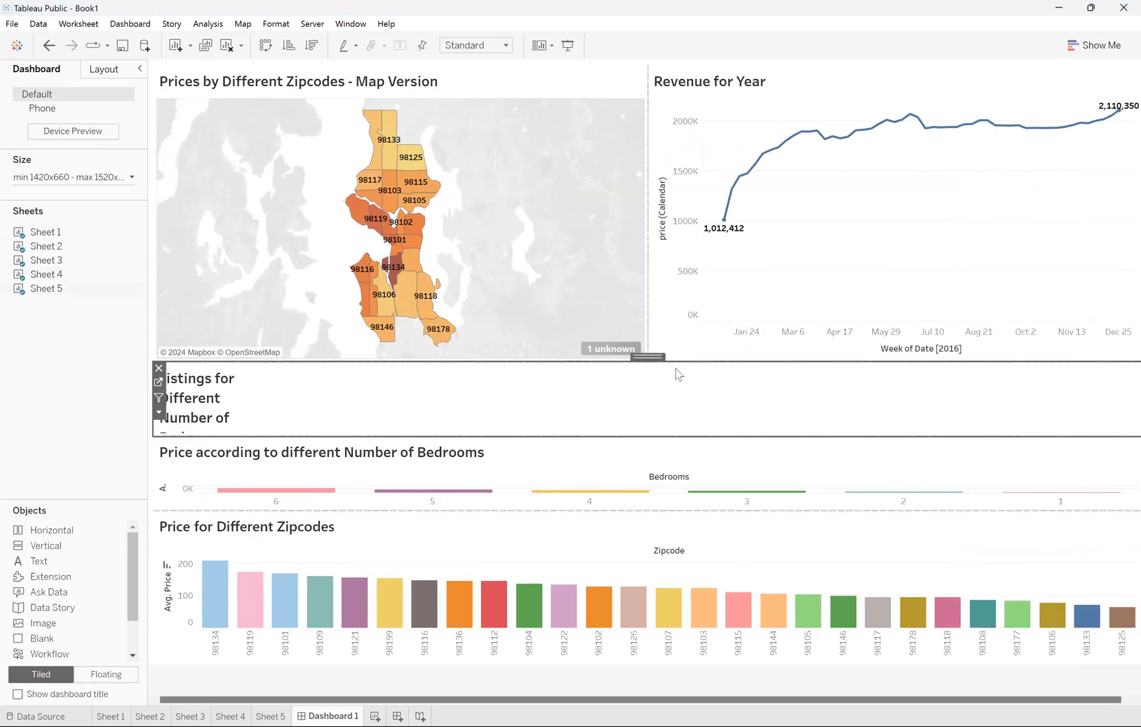
left_click(633, 251)
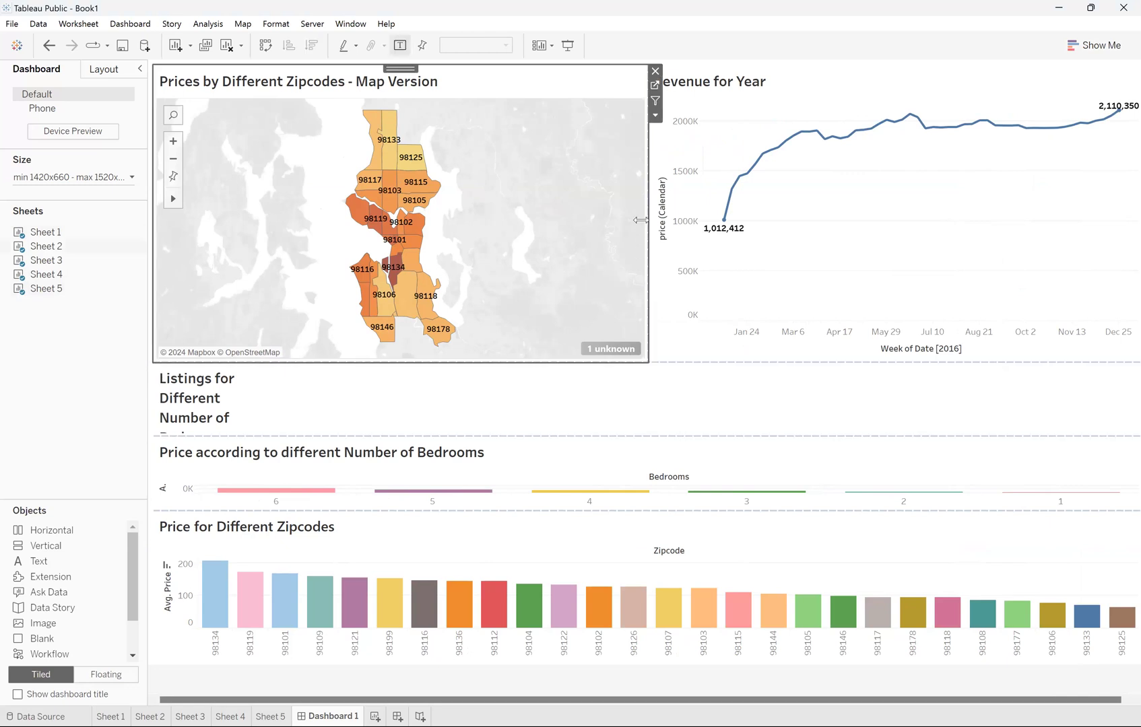
left_click_drag(647, 221, 464, 245)
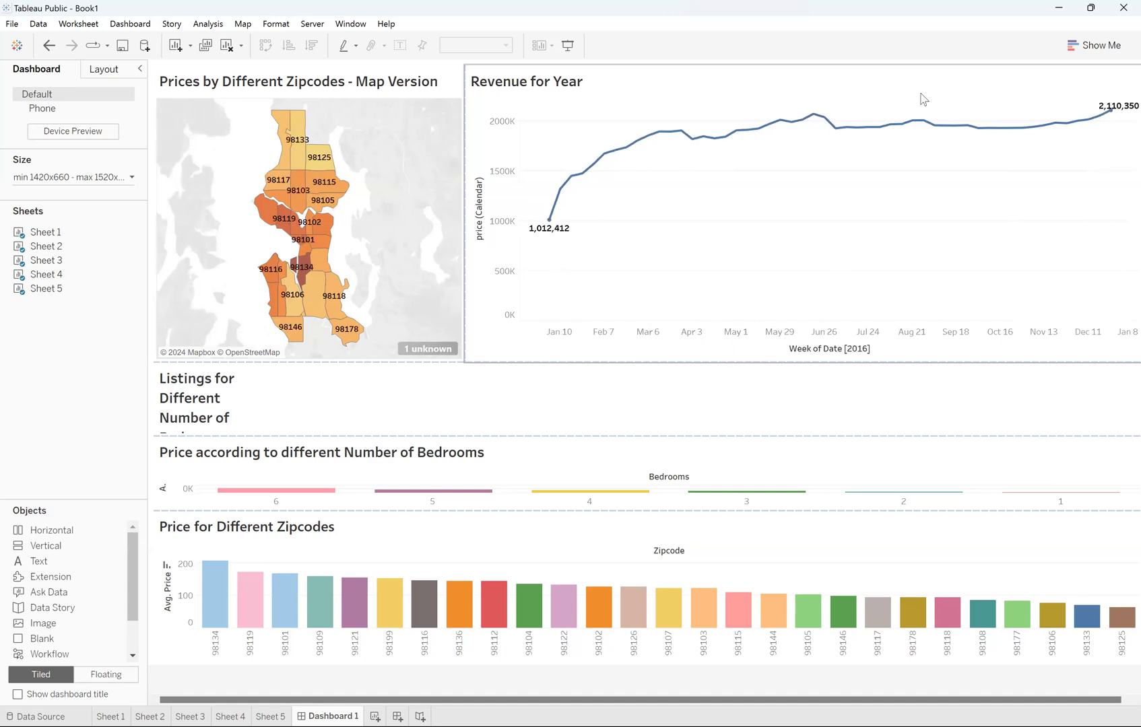
left_click(983, 77)
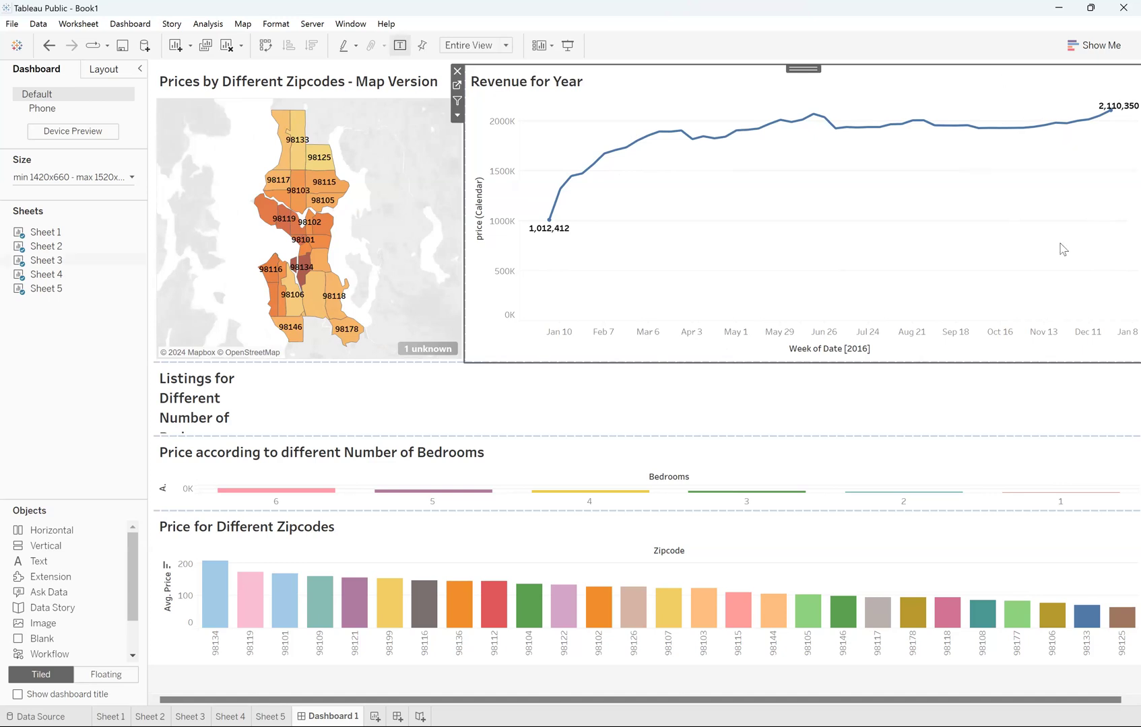
scroll(1062, 249, "right", 1)
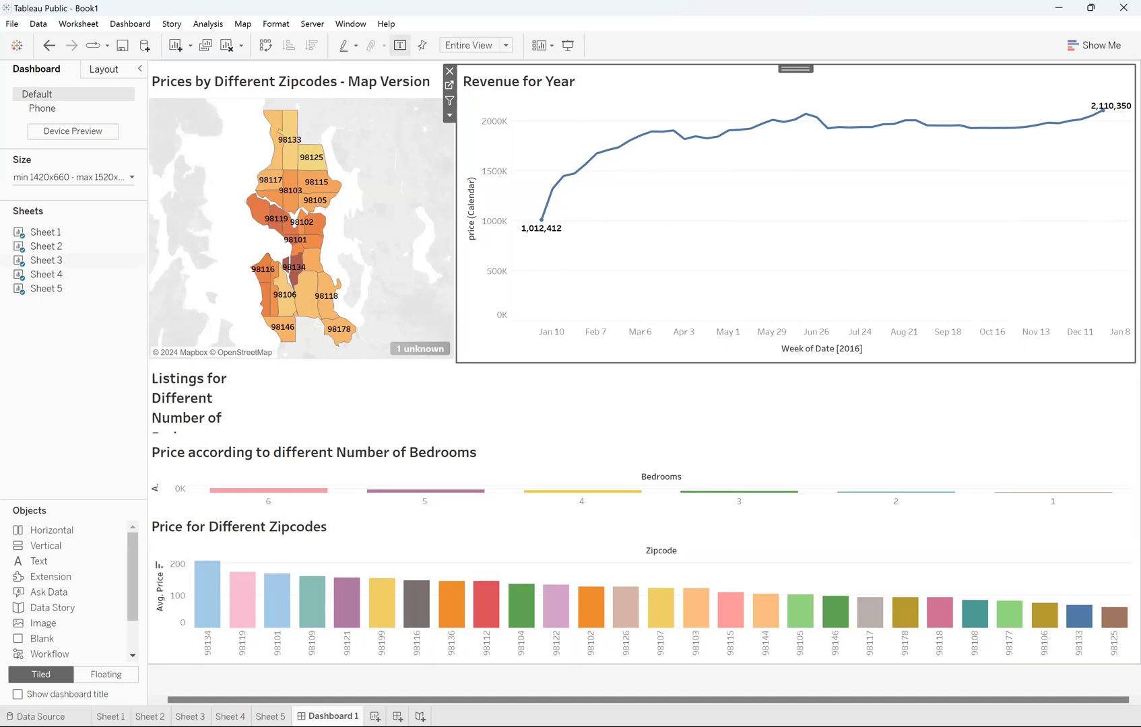
- Move the Revenue for Year chart into the lowest dashboard row, to the right of Price for Different Zipcodes
left_click(914, 568)
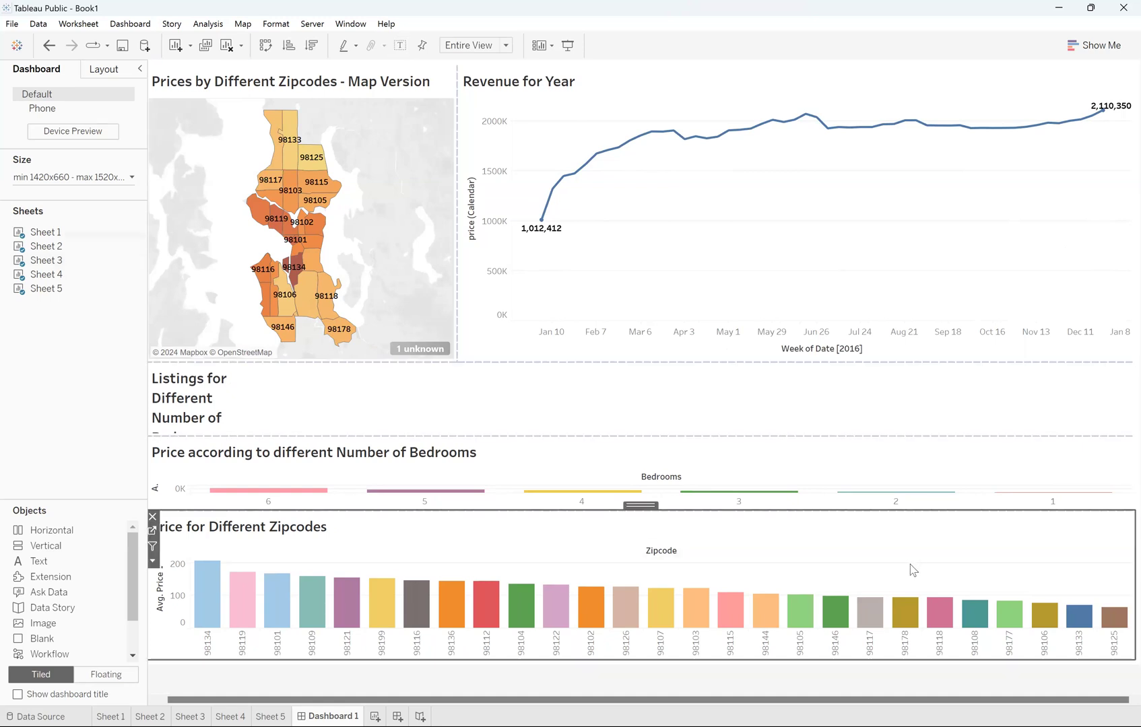
left_click(338, 394)
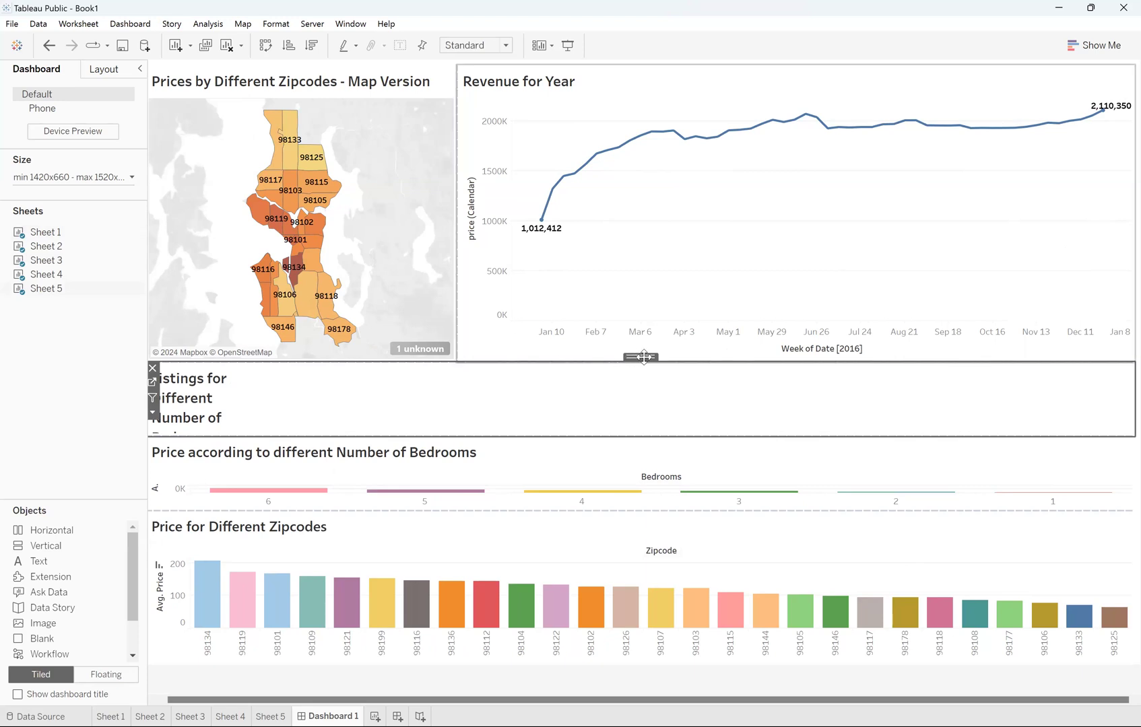
left_click(640, 268)
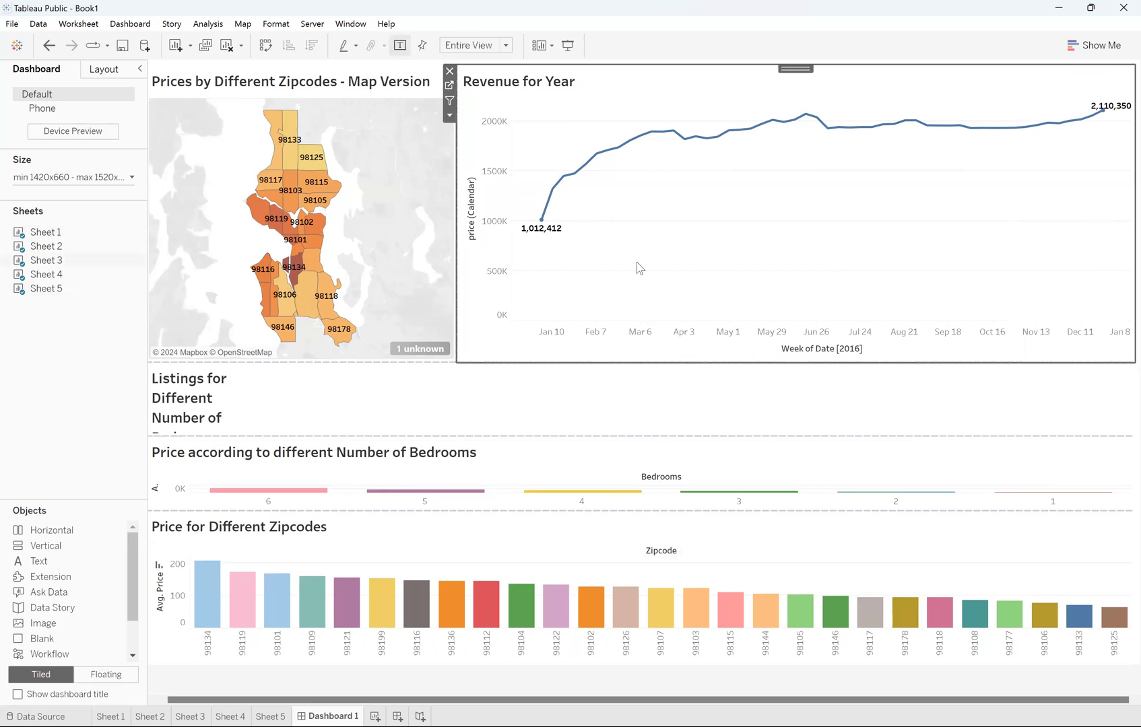
left_click_drag(796, 68, 801, 145)
left_click_drag(765, 371, 809, 550)
left_click(927, 228)
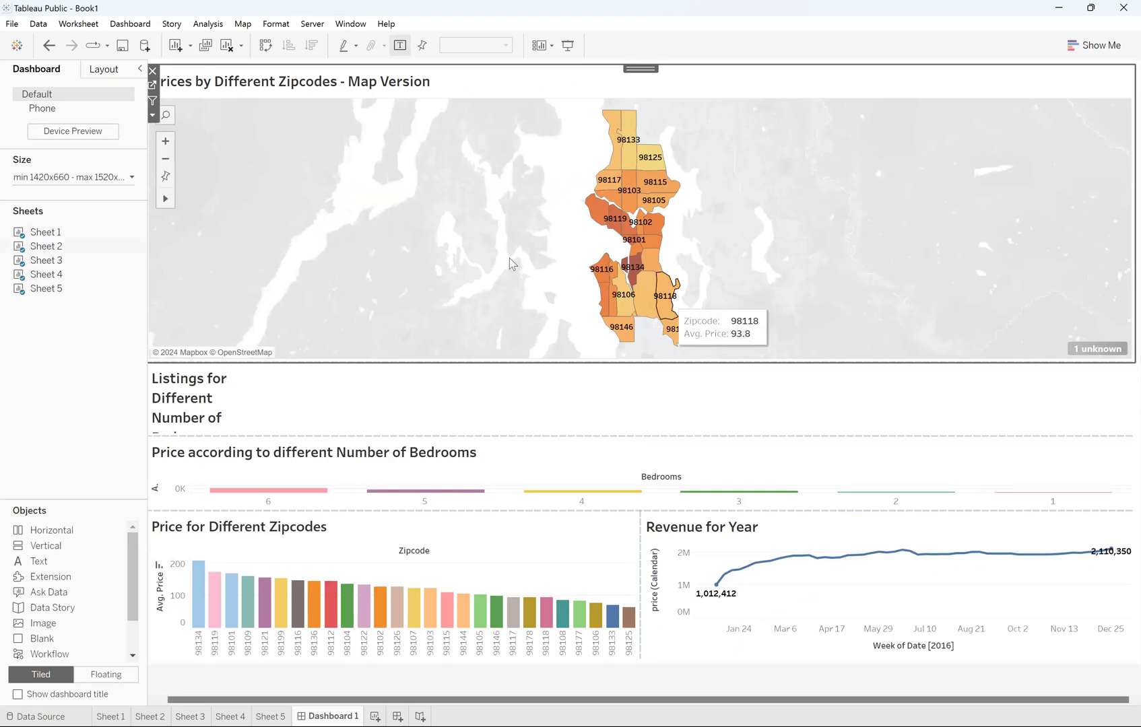
- Move the bedroom listings table to the left of the zipcode map, and narrow it to fit its contents
left_click(271, 407)
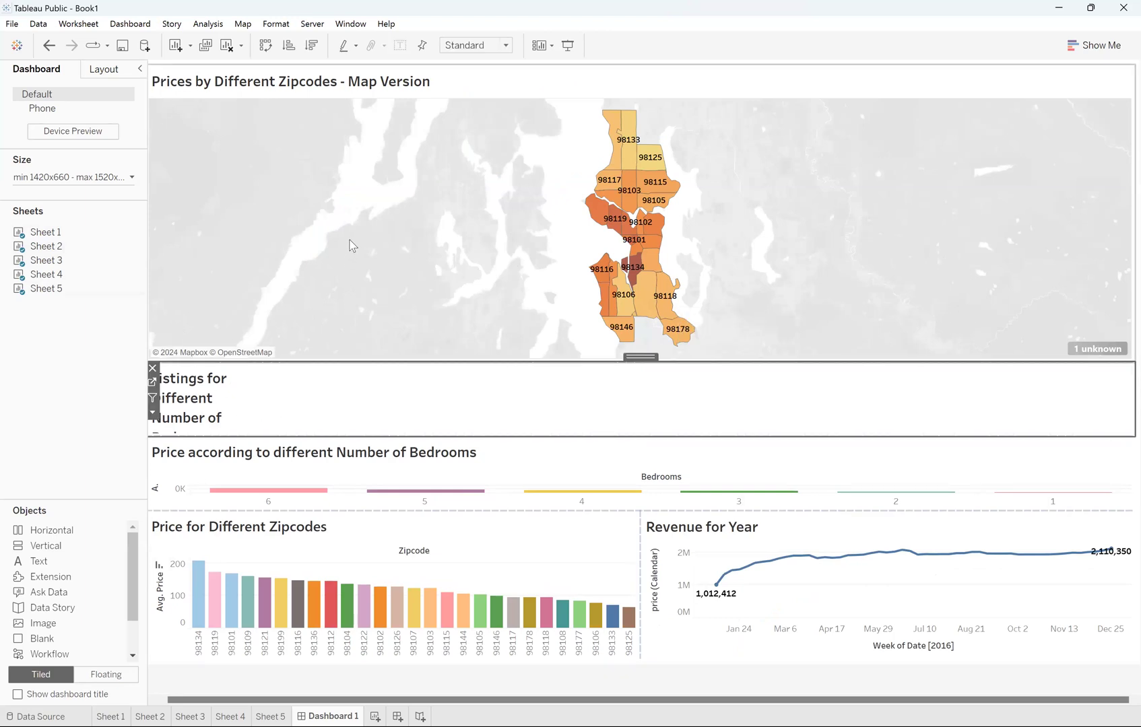
left_click_drag(643, 358, 510, 226)
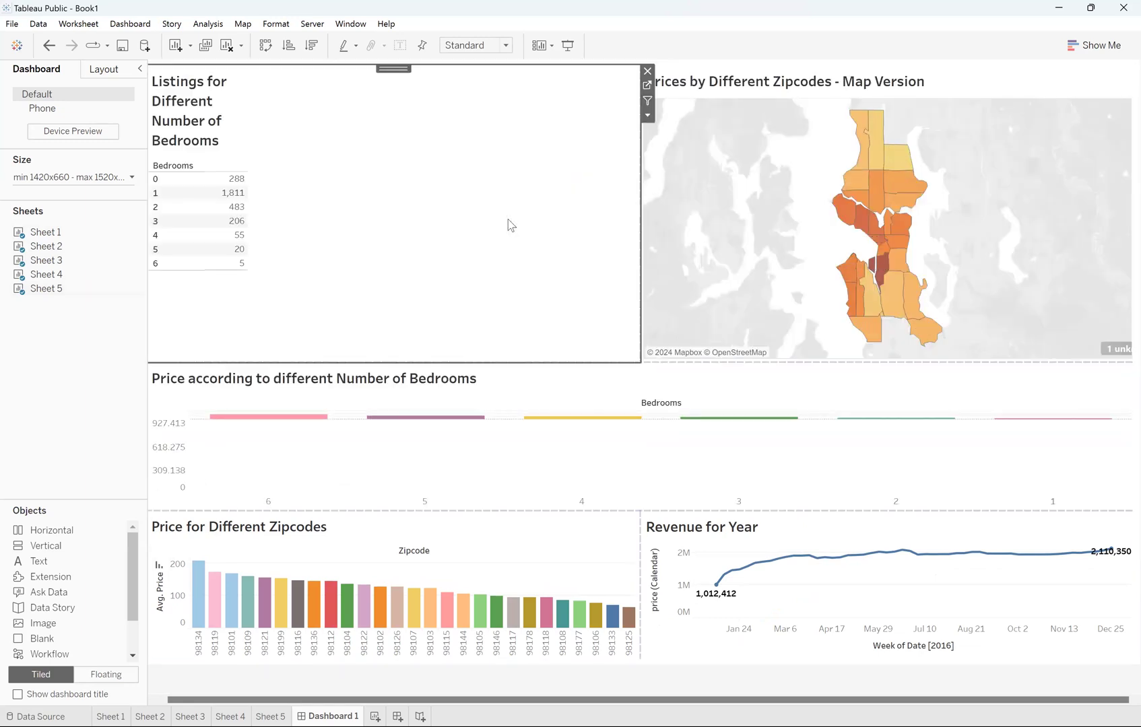
left_click_drag(640, 229, 266, 219)
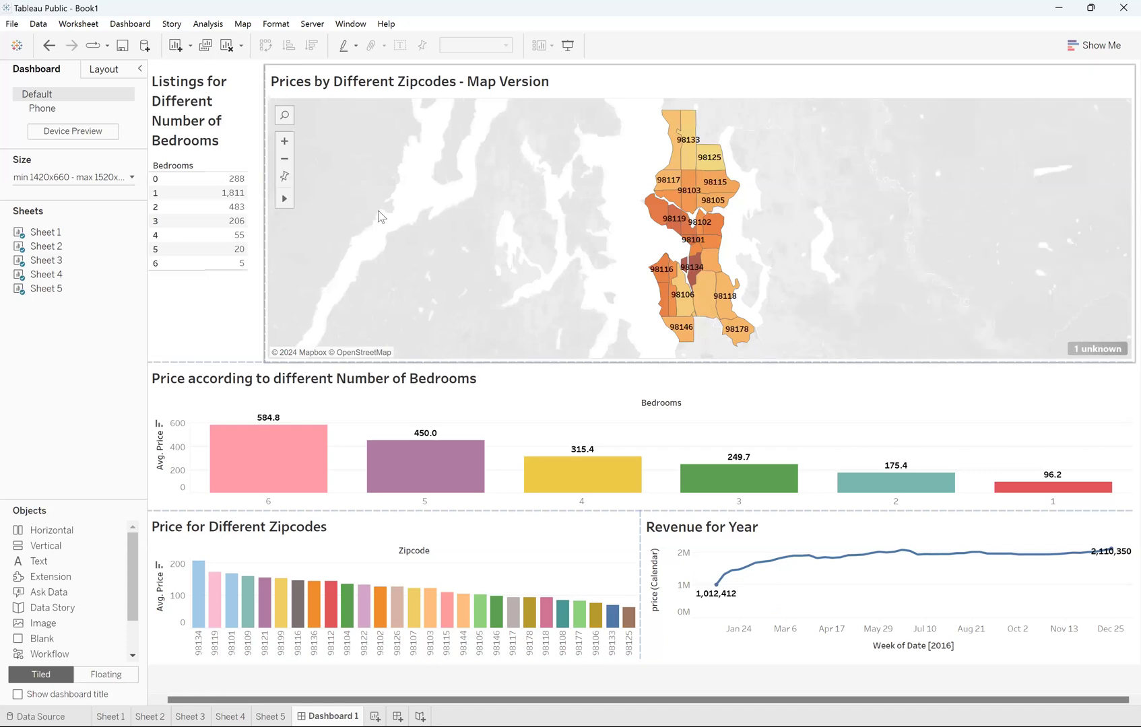
left_click(1109, 220)
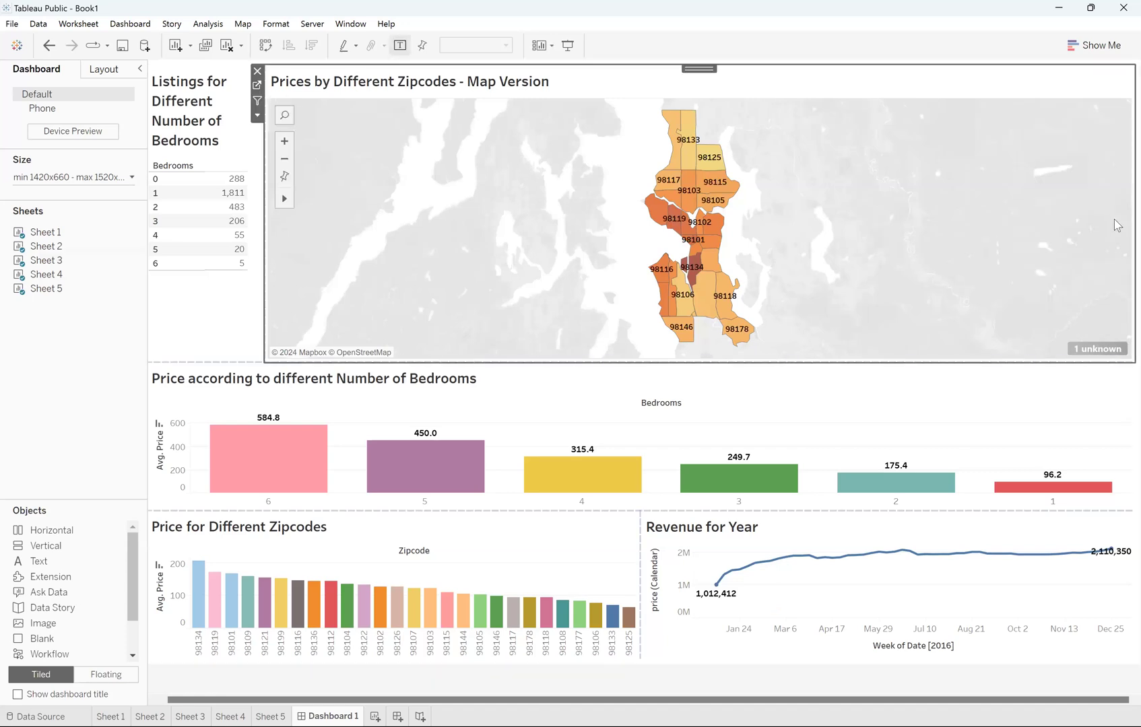
left_click_drag(1092, 220, 1010, 233)
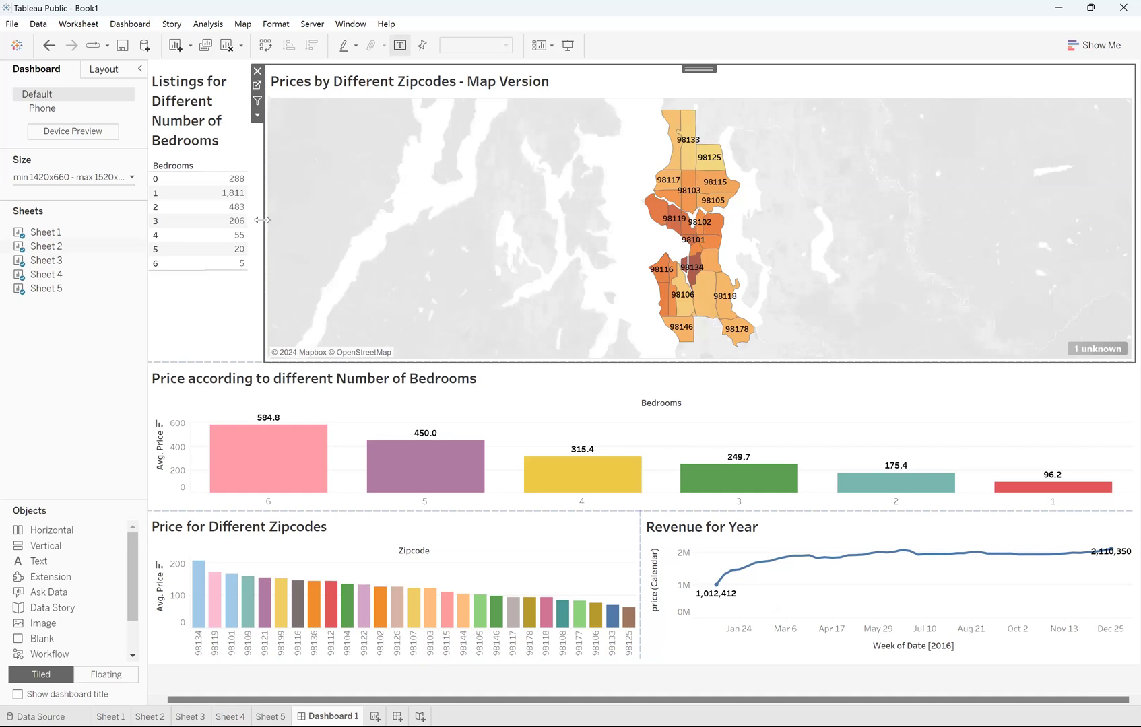
left_click_drag(264, 220, 301, 211)
left_click_drag(674, 215, 259, 232)
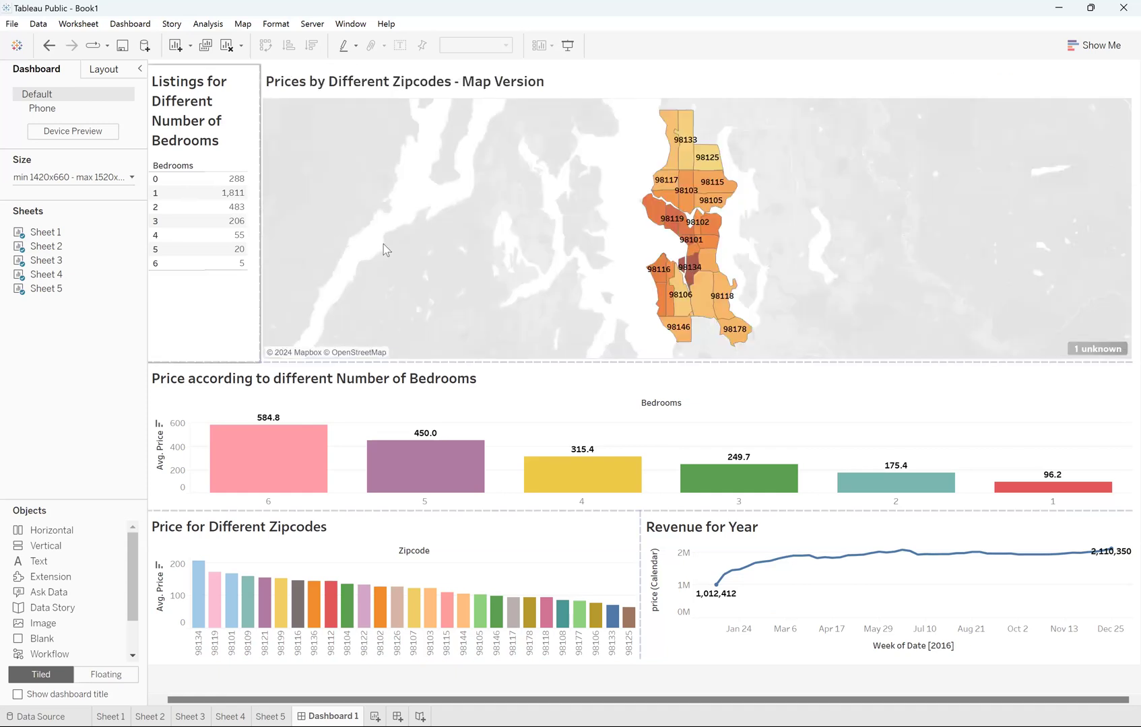
- Move the Price according to different Number of Bedrooms chart between the listings table and the zipcode map
left_click(574, 419)
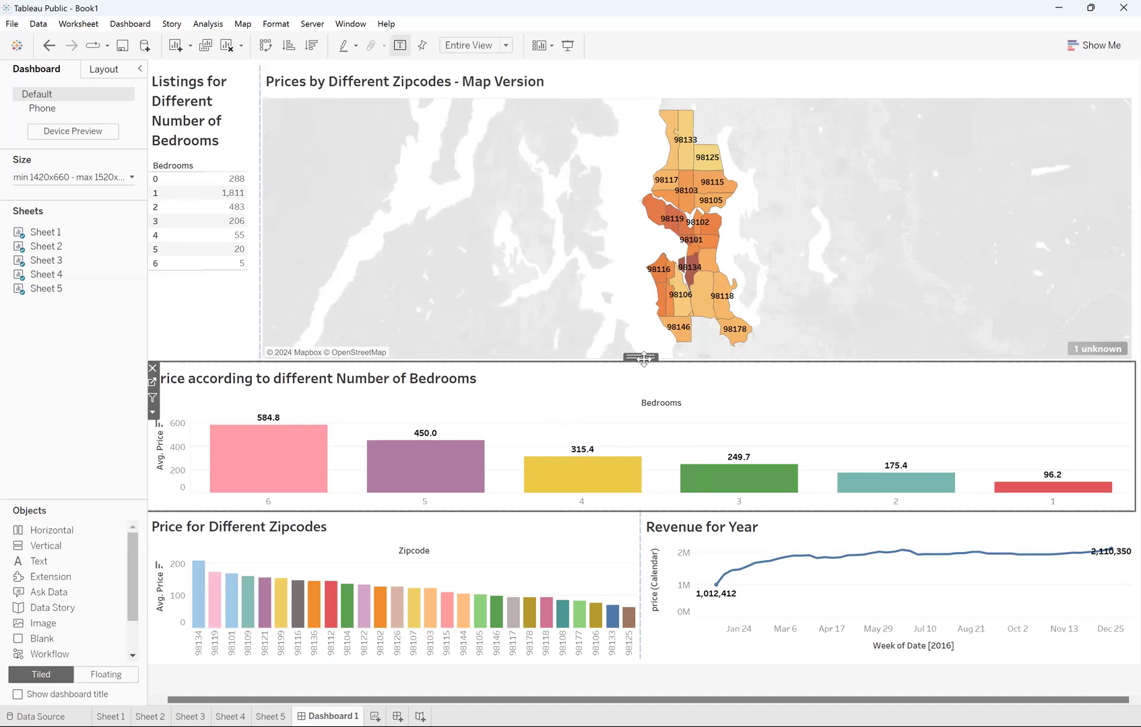
left_click_drag(641, 356, 657, 229)
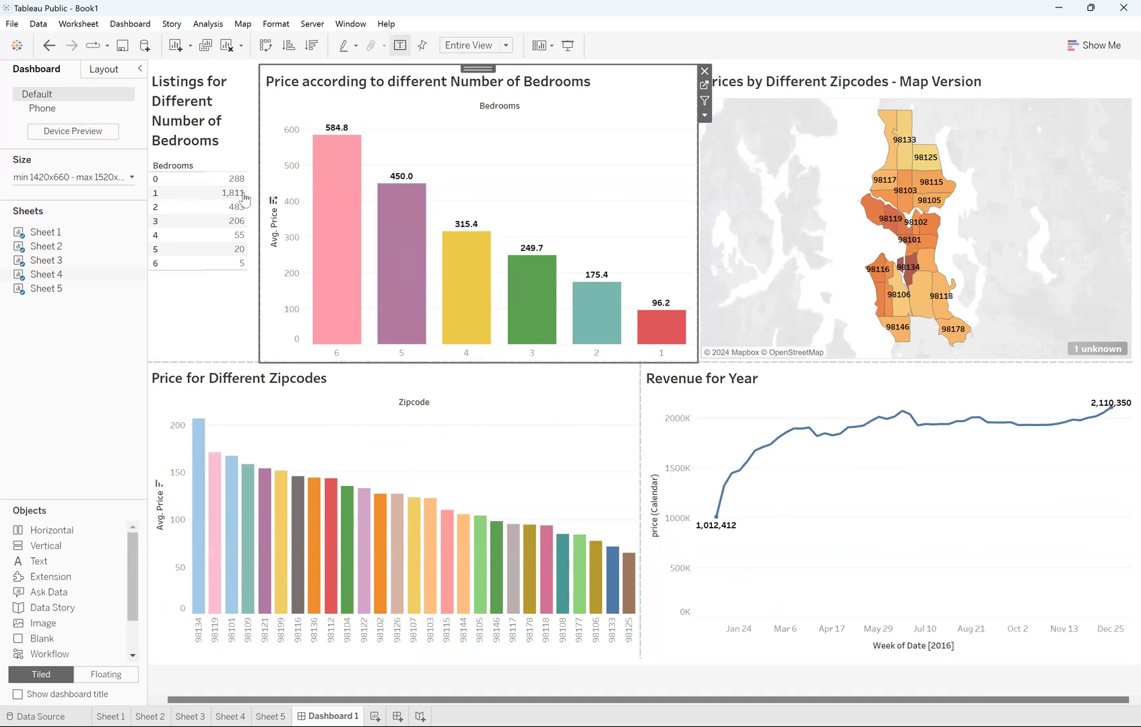
- Widen the Price according to different Number of Bedrooms chart against the zipcode map, trim the listings table's spare width, and widen Price for Different Zipcodes
left_click_drag(258, 201, 269, 202)
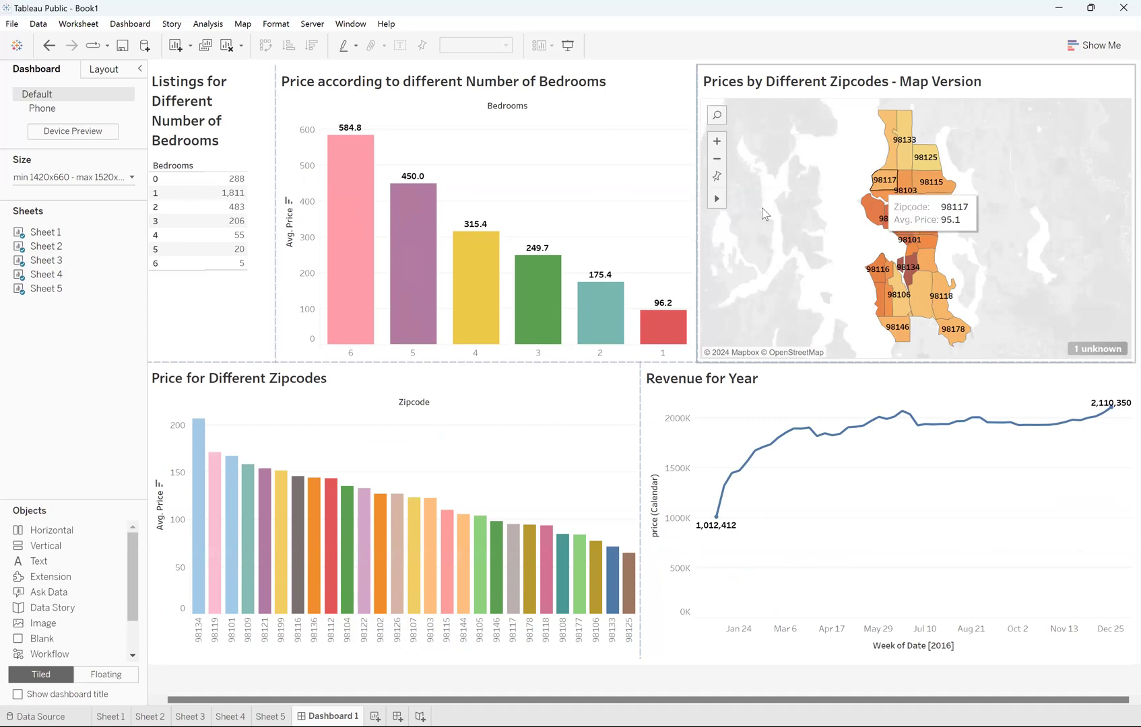
left_click_drag(642, 523, 715, 526)
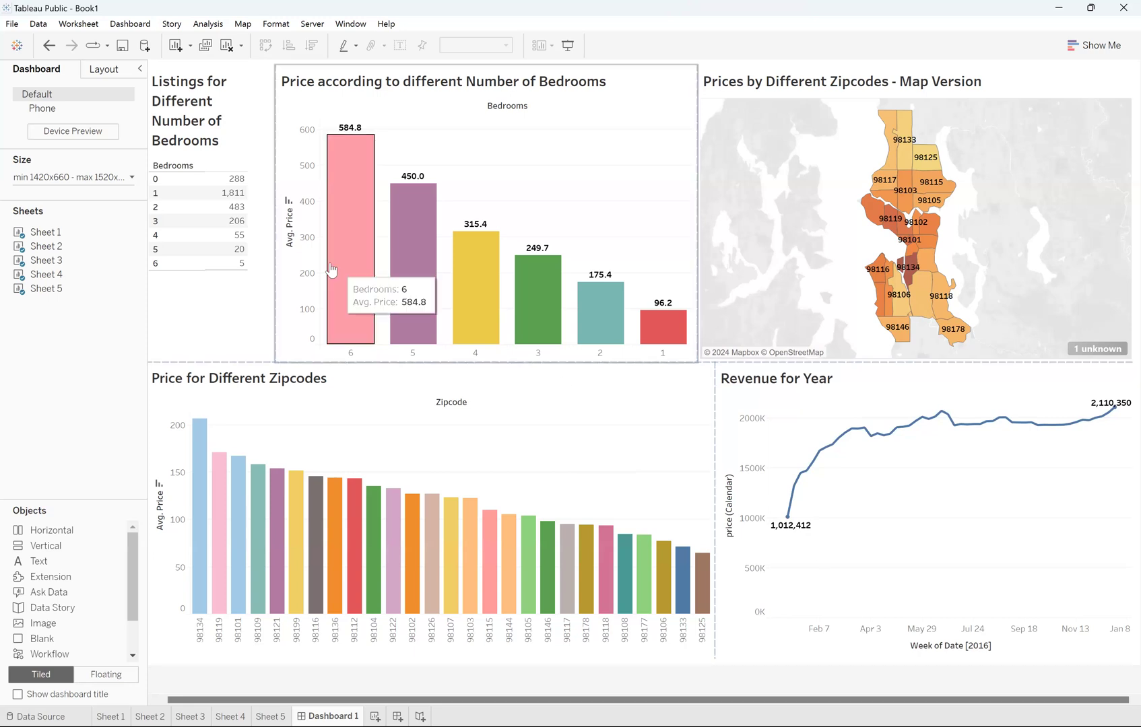
left_click_drag(274, 216, 291, 226)
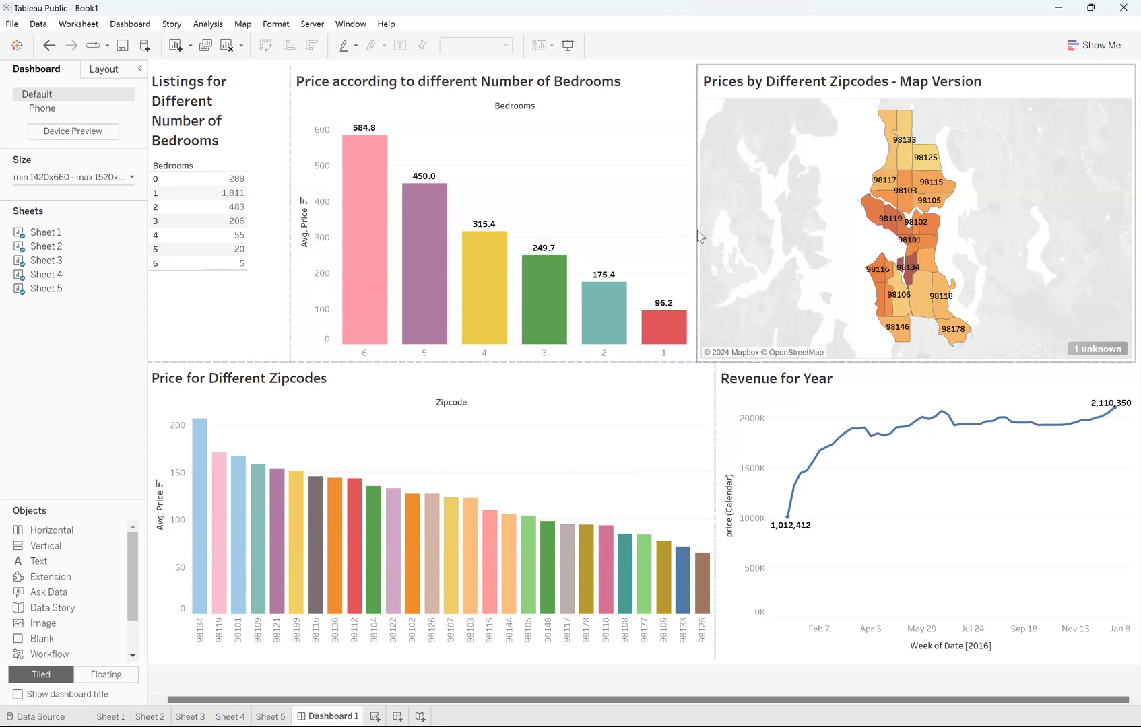
left_click(729, 245)
left_click_drag(698, 229, 833, 232)
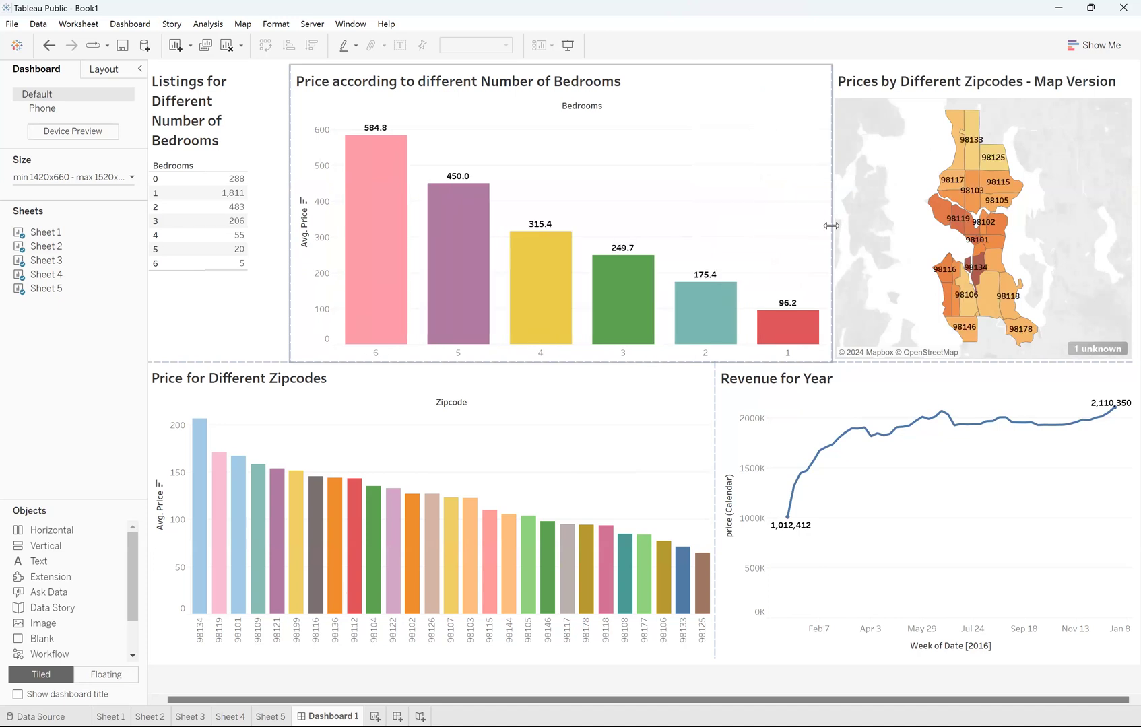
left_click_drag(291, 232, 264, 233)
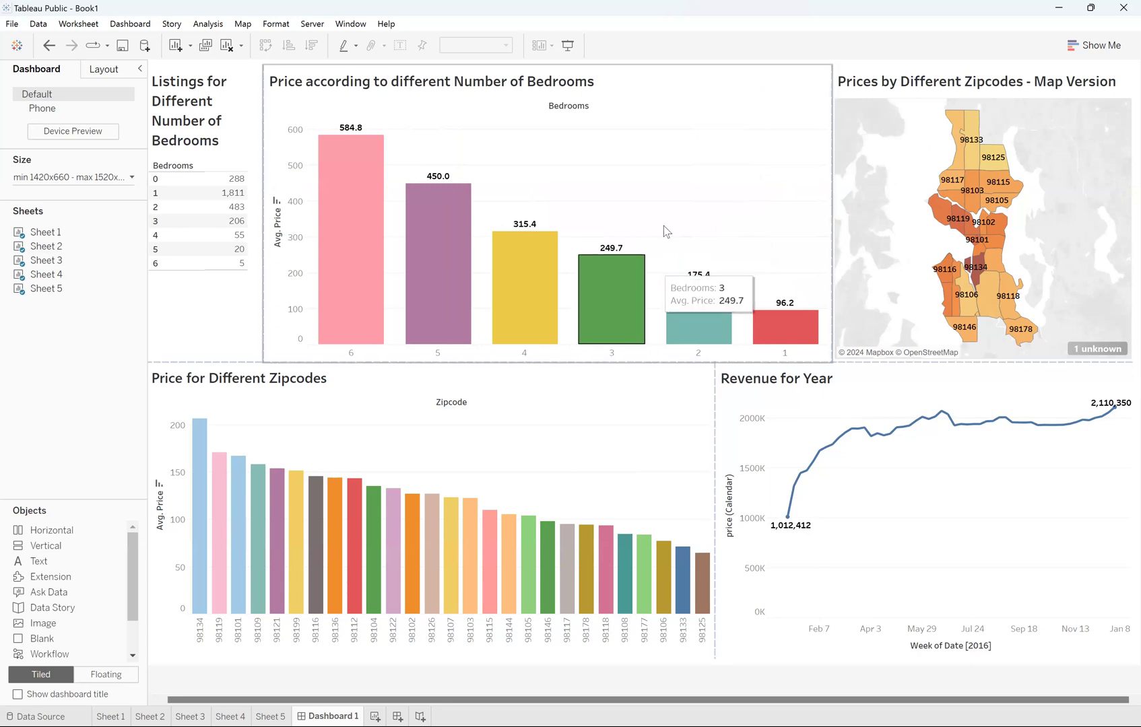
- Swap the two bar charts, placing Price for Different Zipcodes between the listings table and map, and the bedroom price chart beside Revenue for Year
left_click(507, 373)
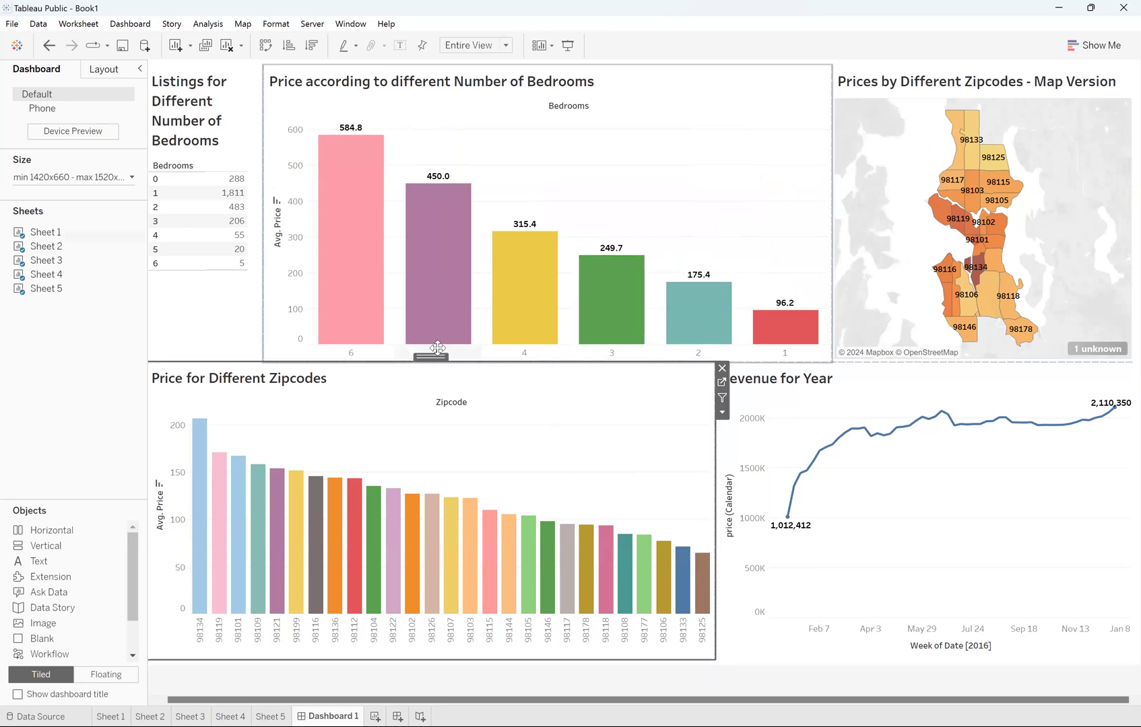
left_click_drag(485, 258, 485, 257)
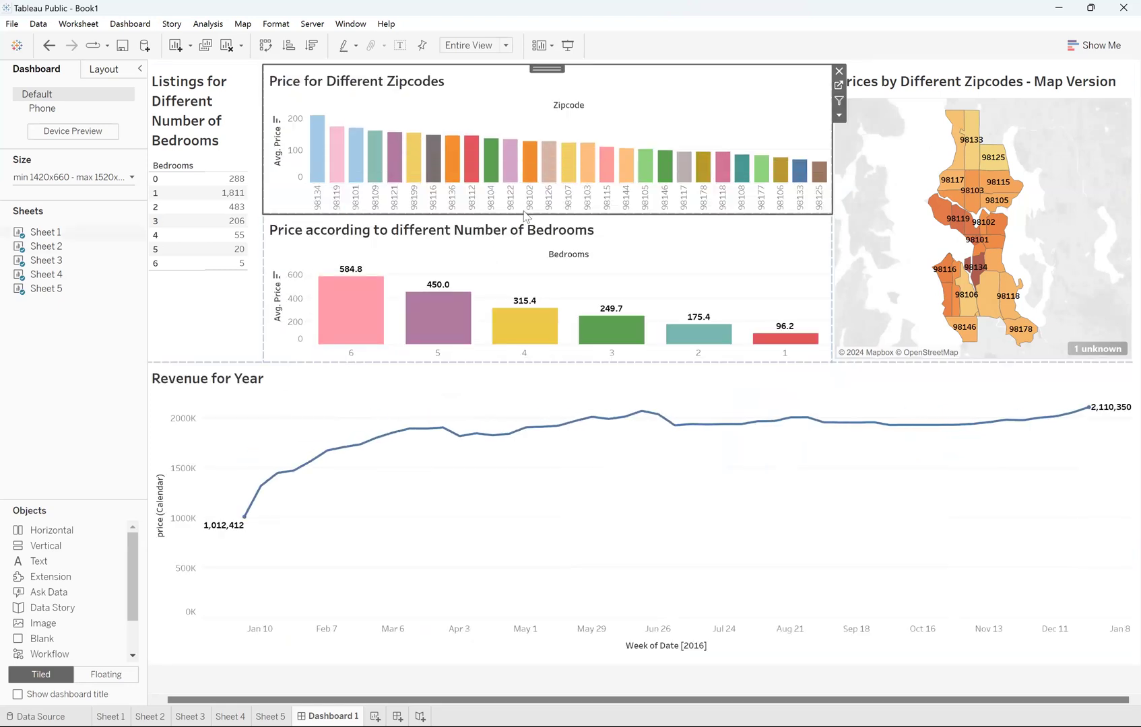
left_click(542, 227)
left_click_drag(546, 217, 394, 472)
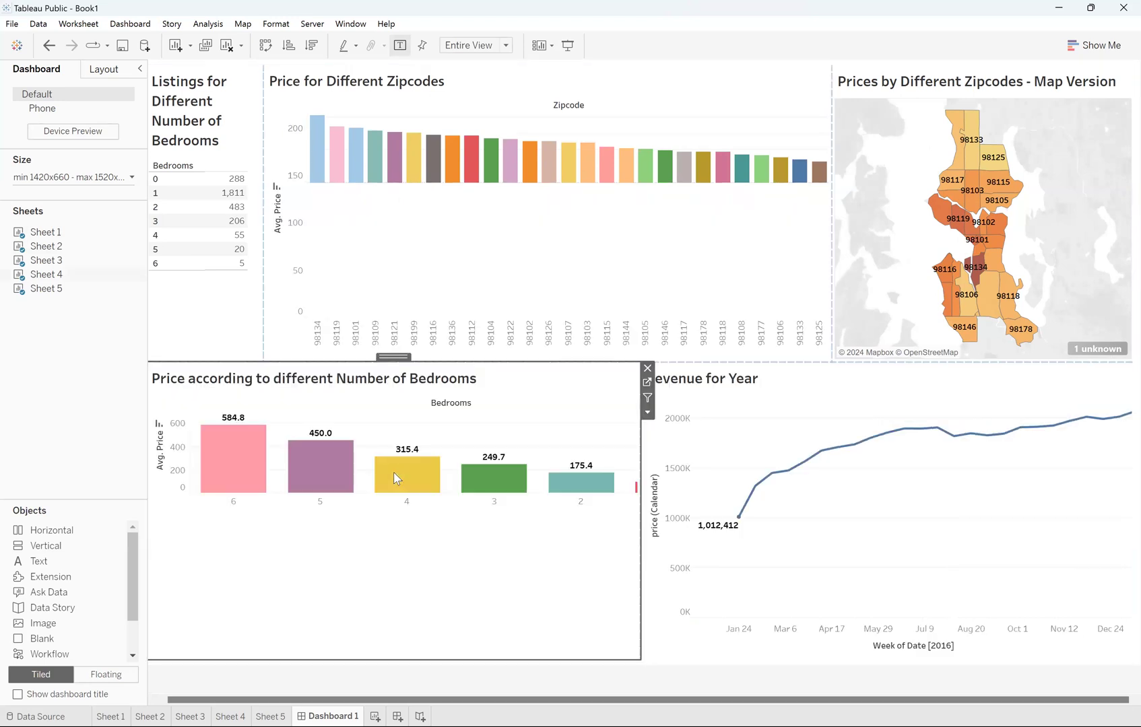
left_click(828, 563)
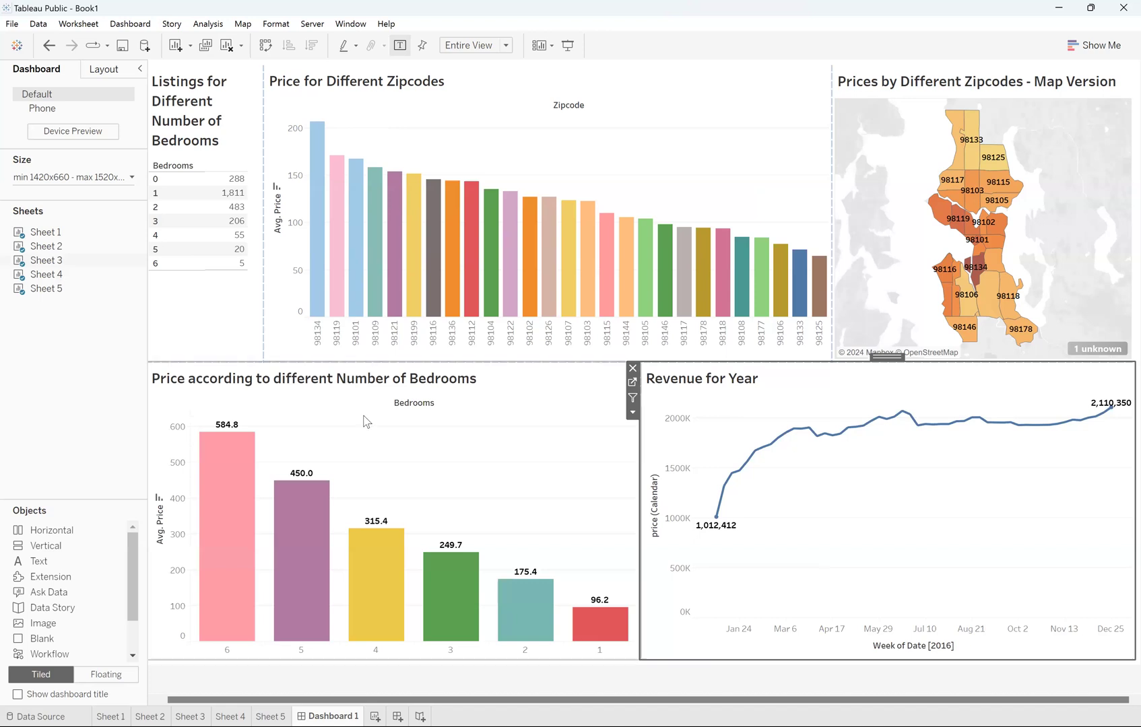
left_click(134, 178)
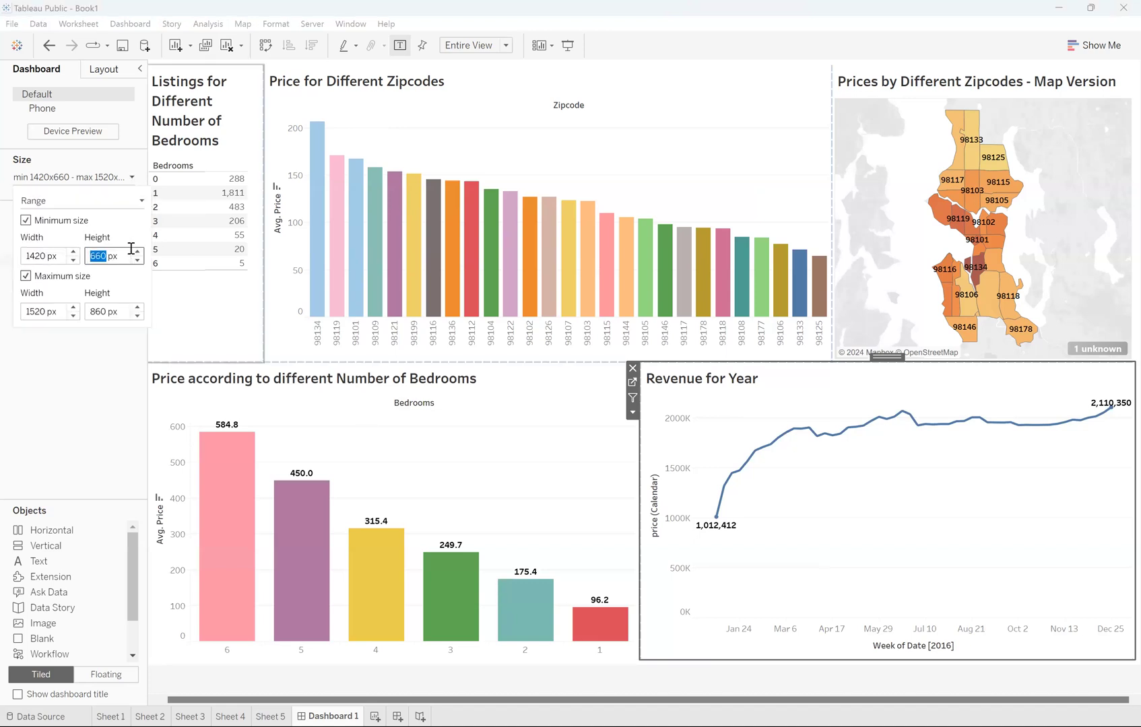
left_click(130, 179)
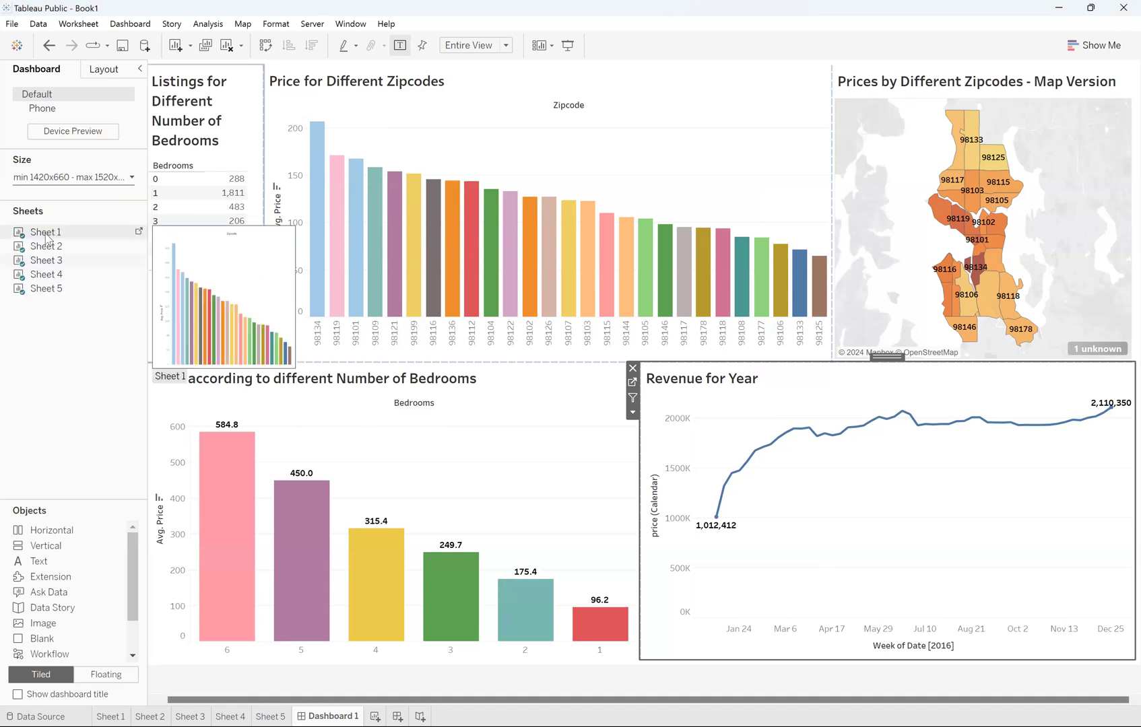
mouse_move(53, 250)
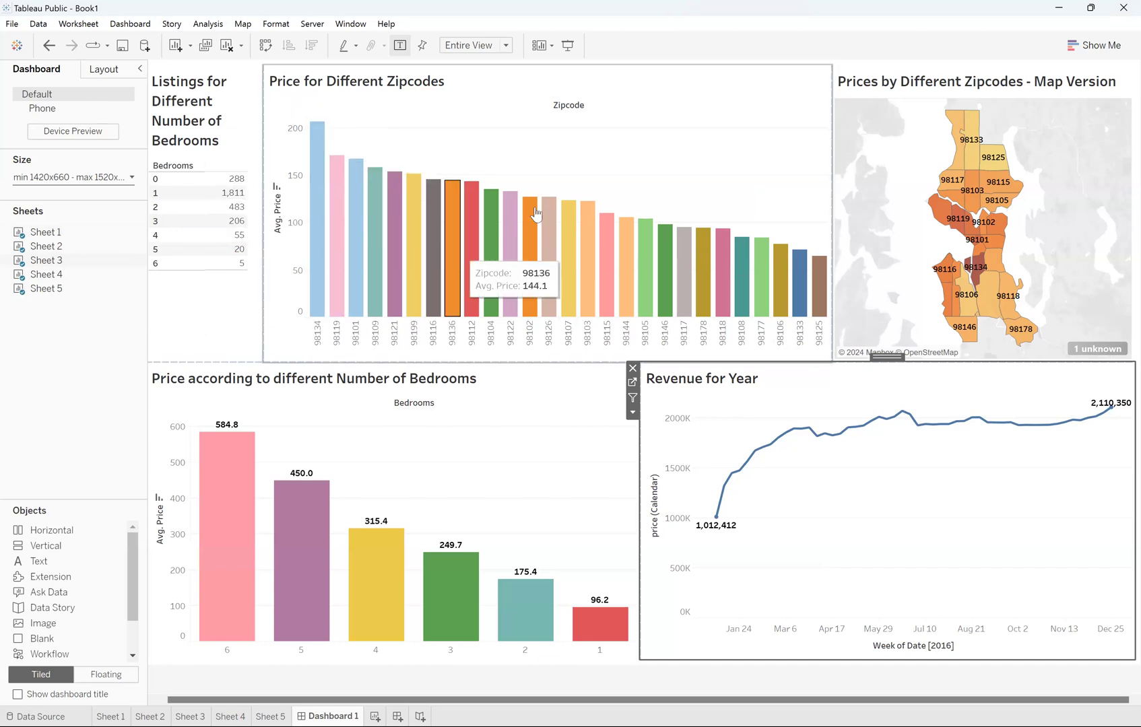
left_click(827, 84)
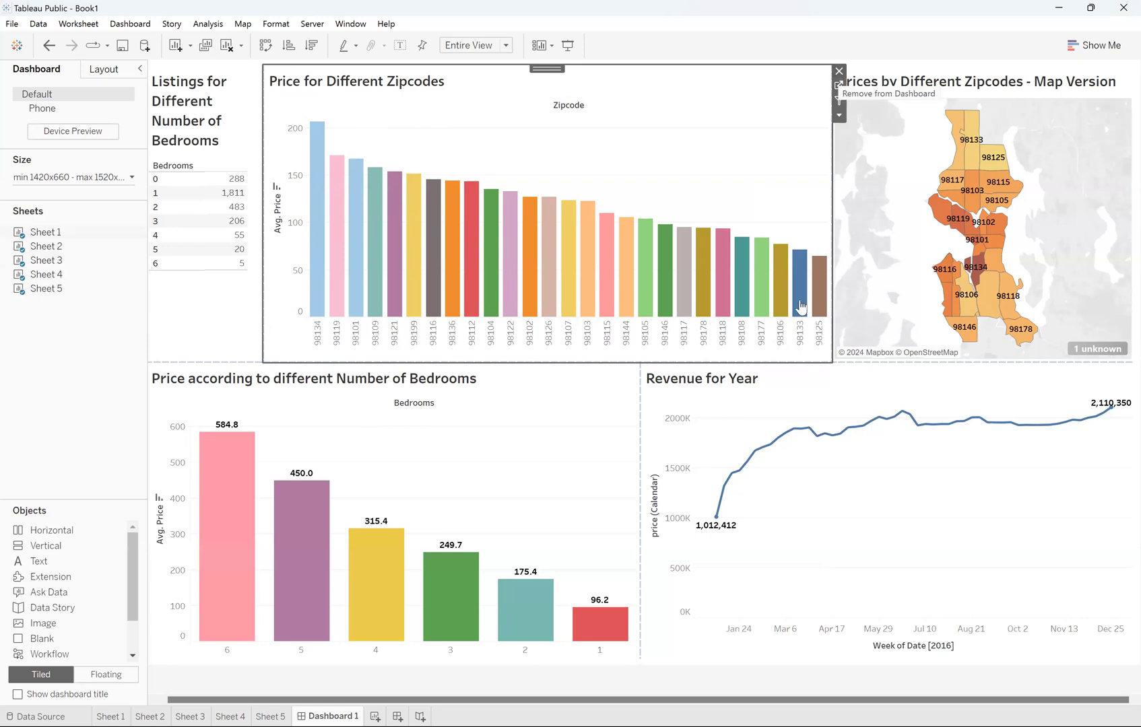
left_click(659, 533)
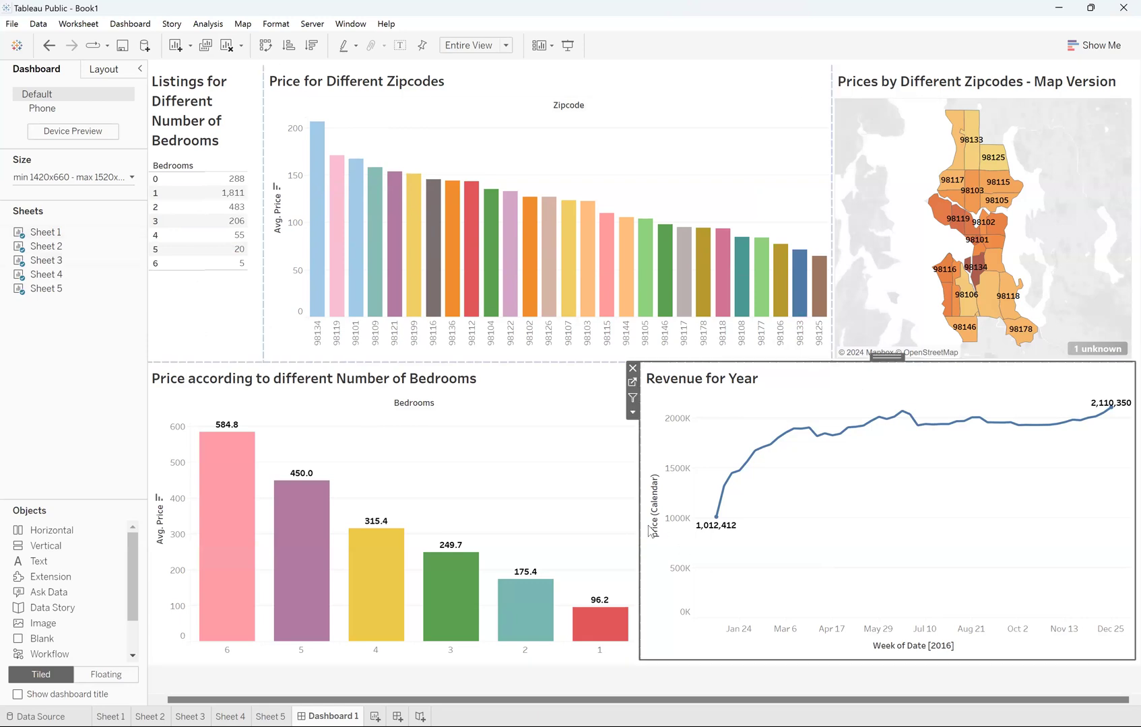
left_click(648, 532)
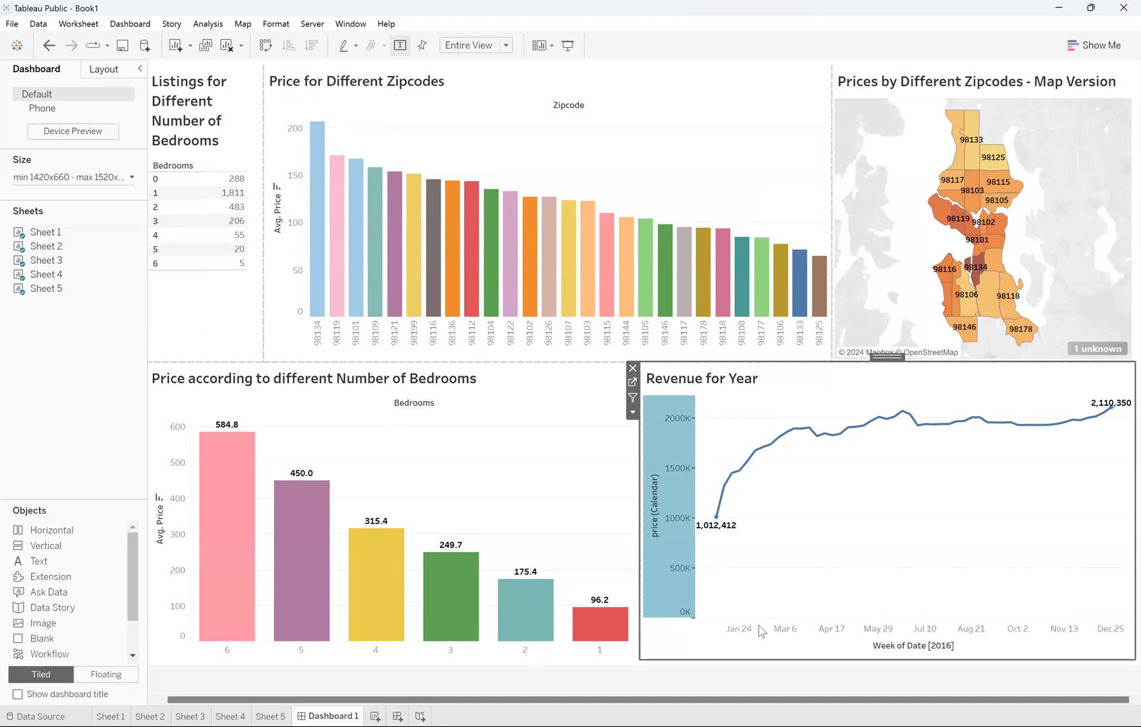
left_click(623, 520)
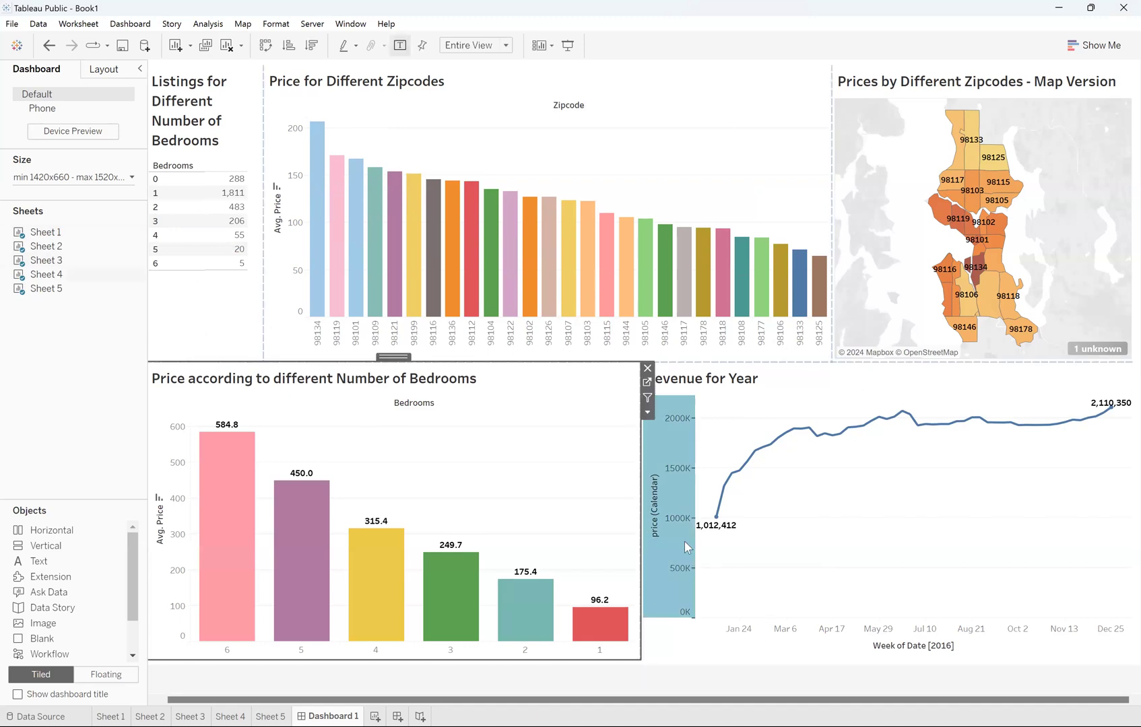
- Widen Revenue for Year by narrowing the bedroom price chart, and widen Price for Different Zipcodes by narrowing the zipcode map
left_click(793, 637)
left_click_drag(641, 515, 589, 516)
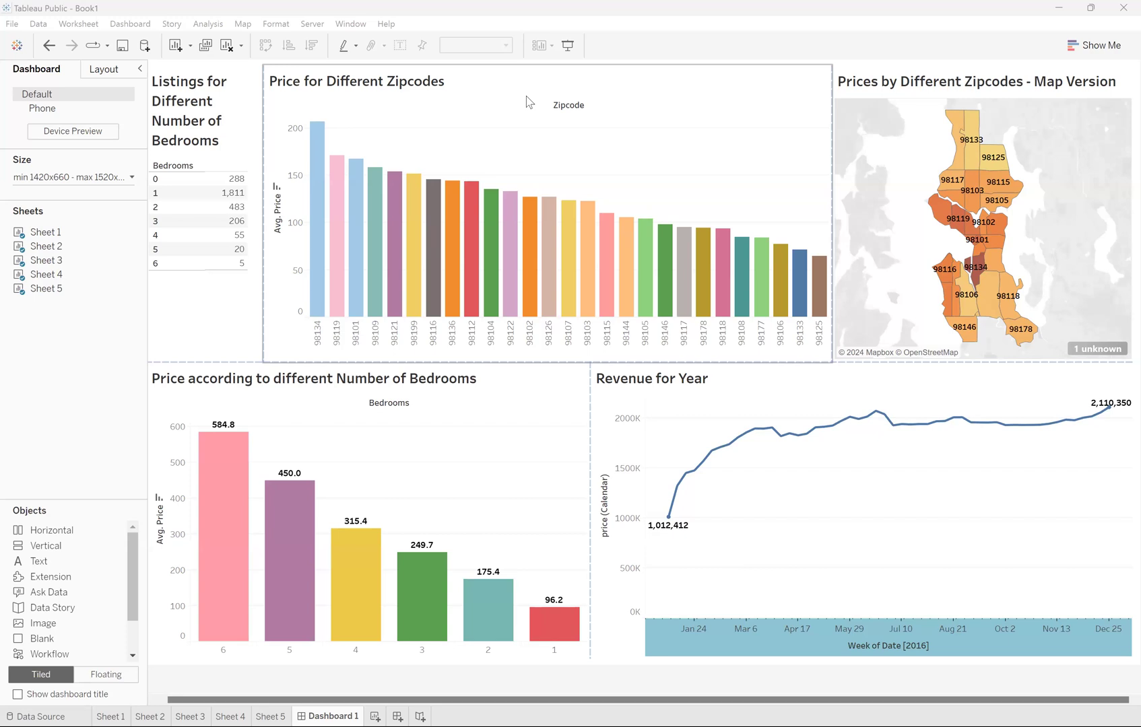
mouse_move(547, 275)
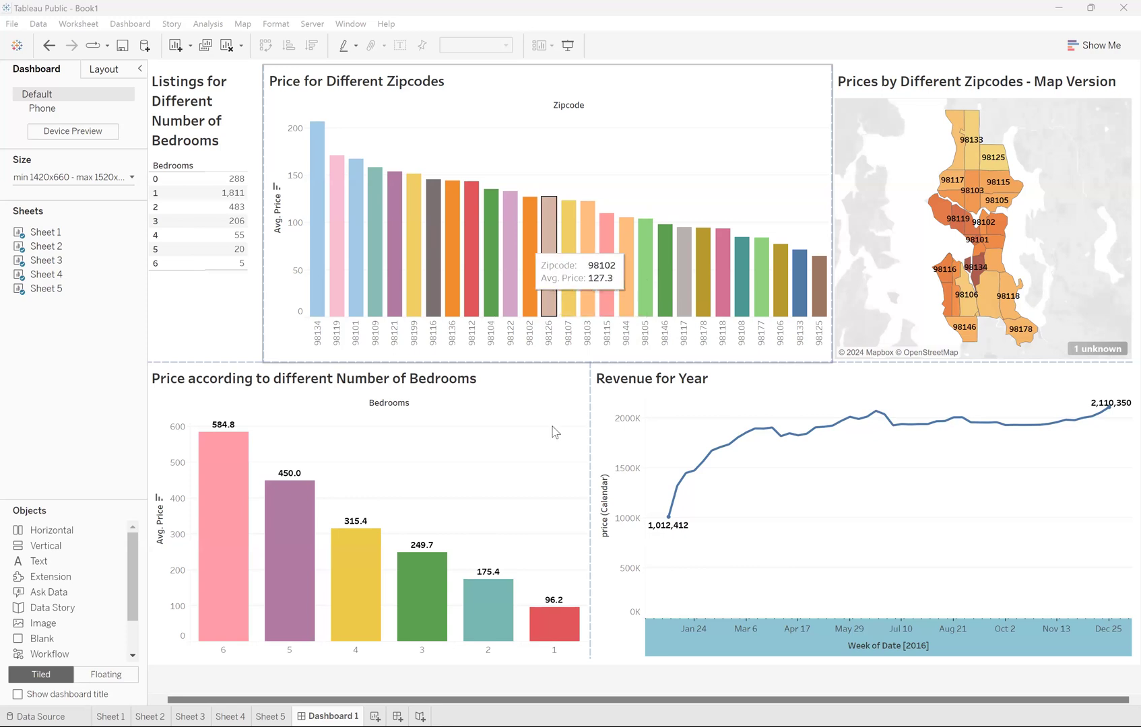
left_click(534, 470)
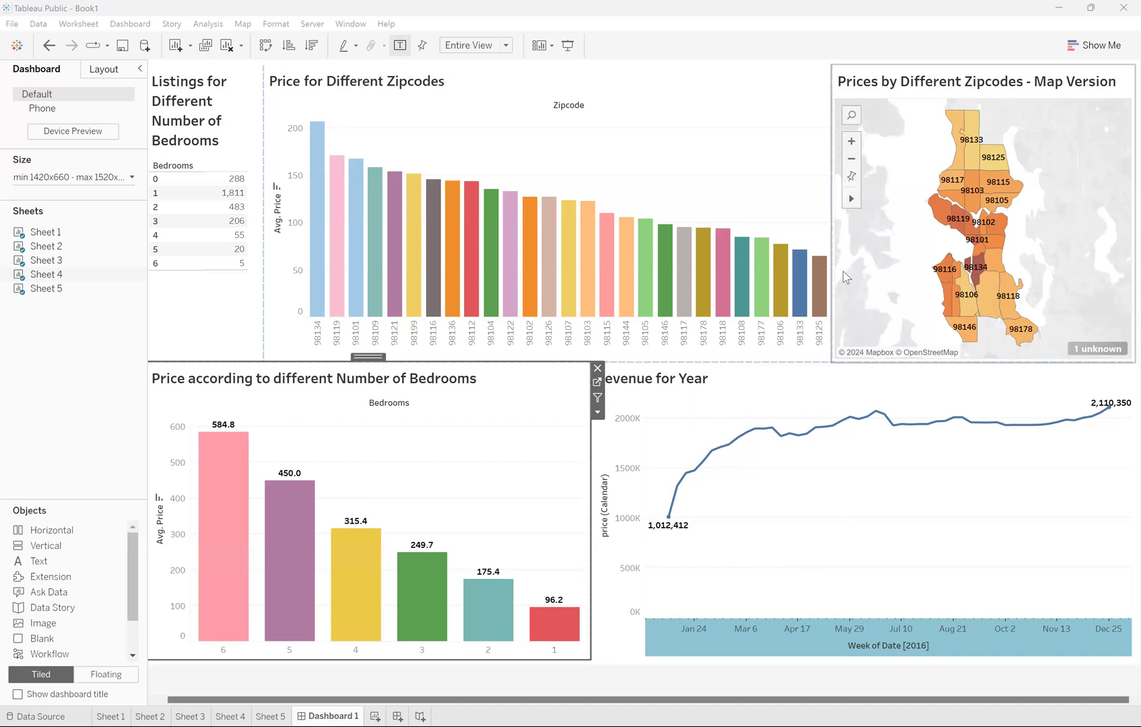
left_click(828, 207)
left_click_drag(832, 209, 860, 221)
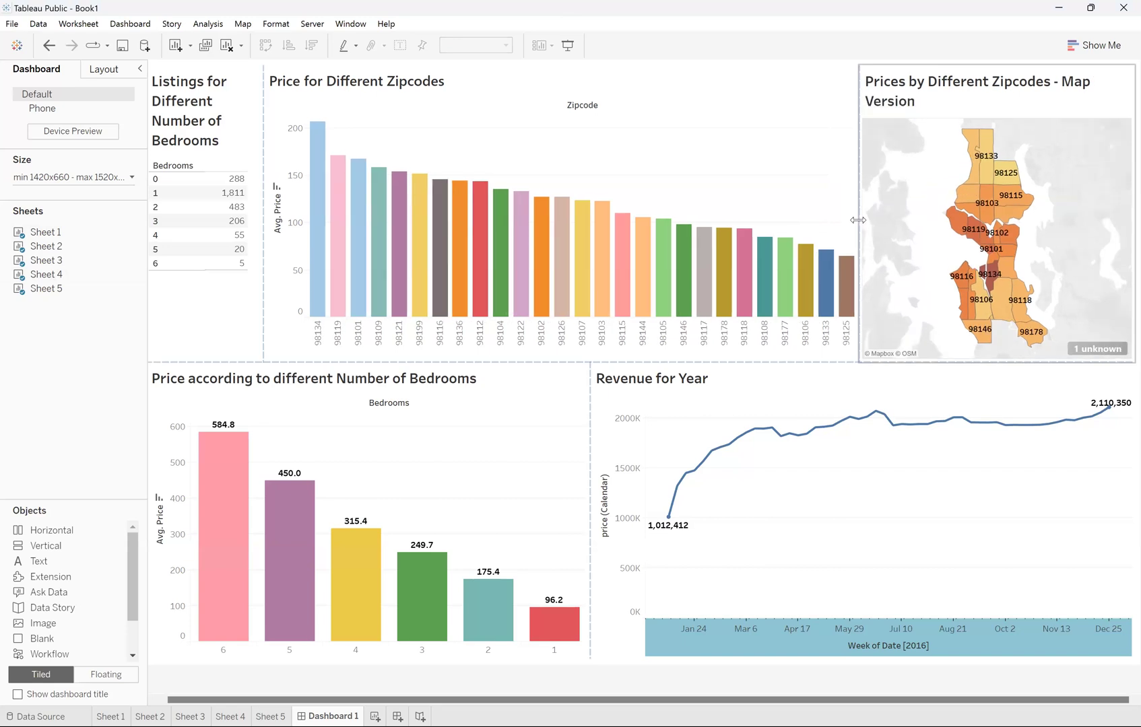
- Adjust the boundary between the two dashboard rows so the upper row is slightly taller than the lower one
mouse_move(982, 429)
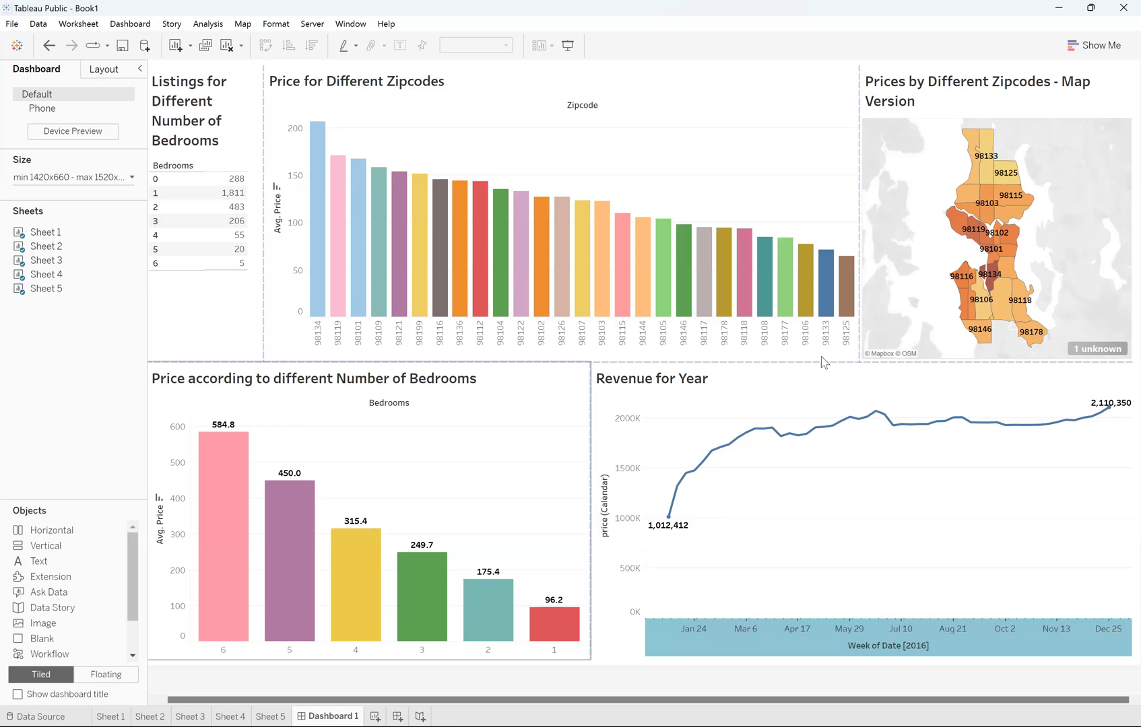
mouse_move(985, 312)
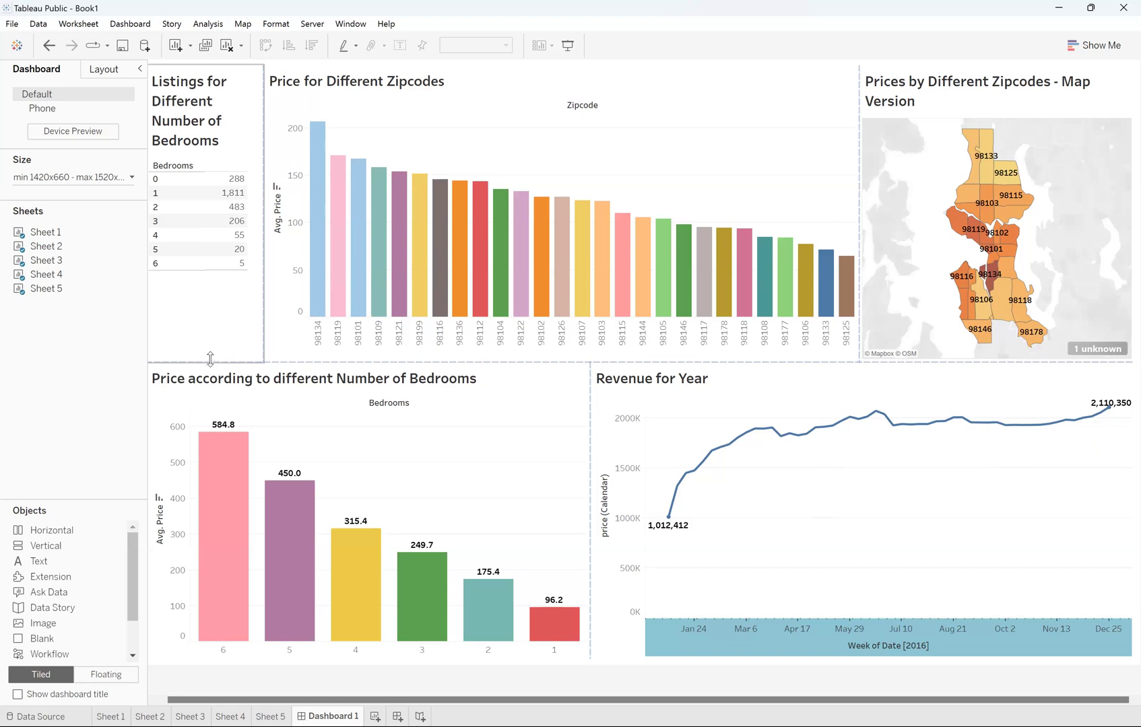
left_click_drag(207, 361, 226, 291)
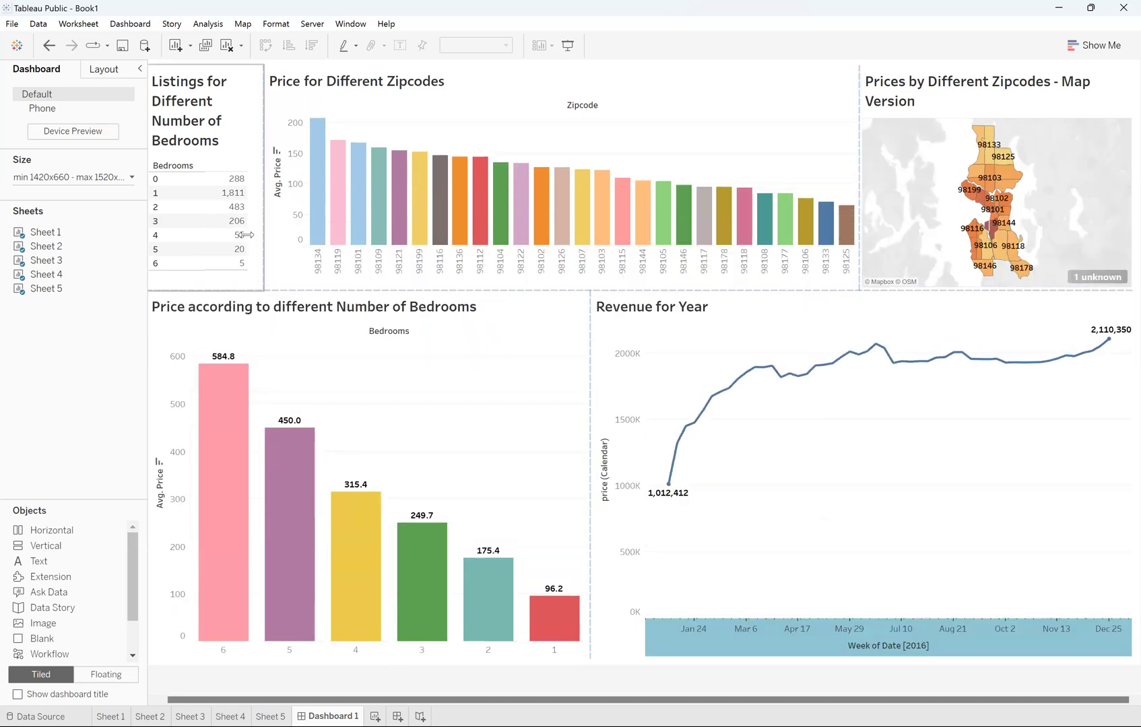
left_click_drag(217, 297, 220, 370)
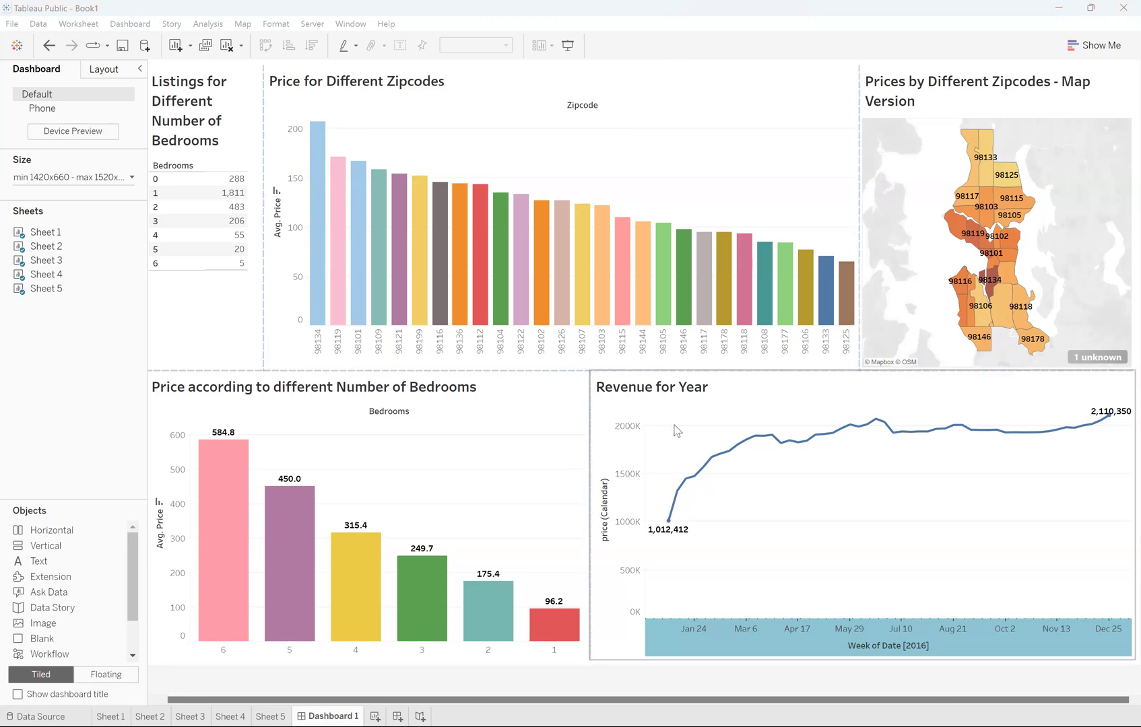
left_click(756, 374)
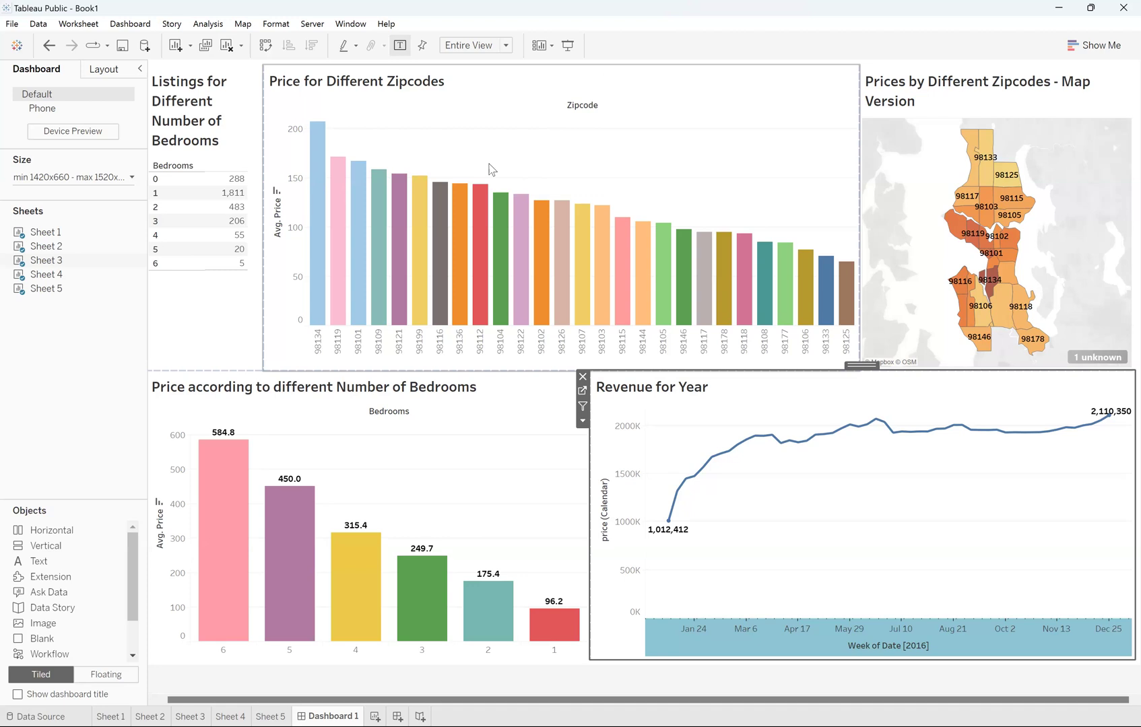
mouse_move(674, 313)
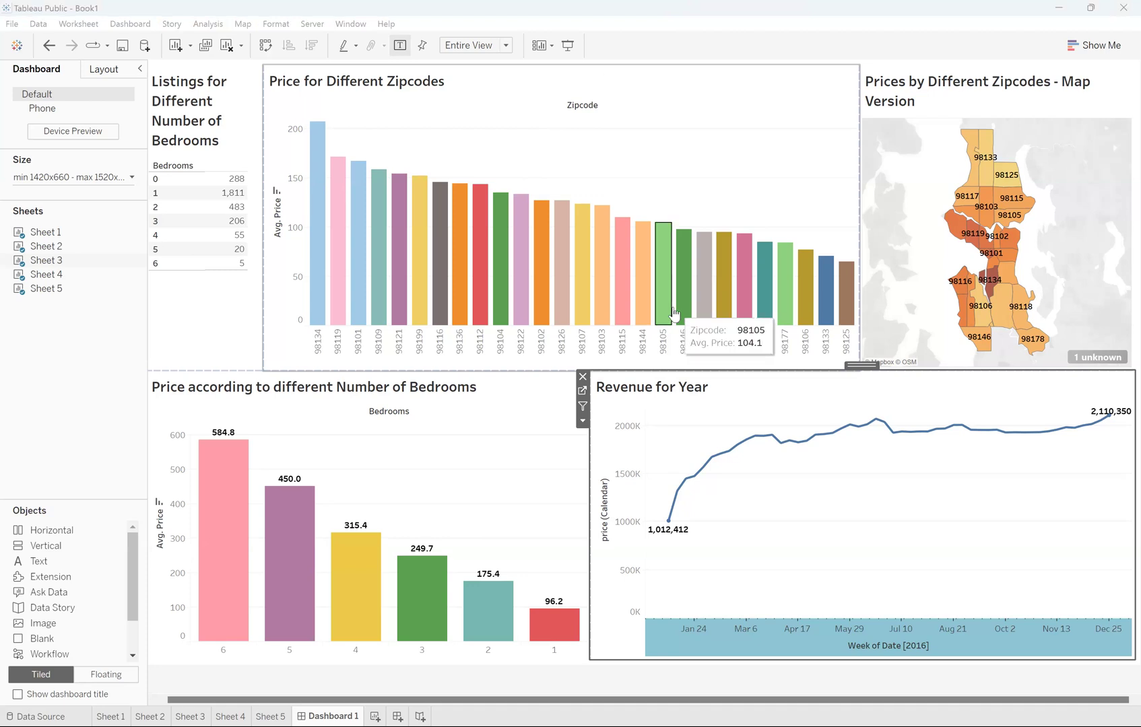